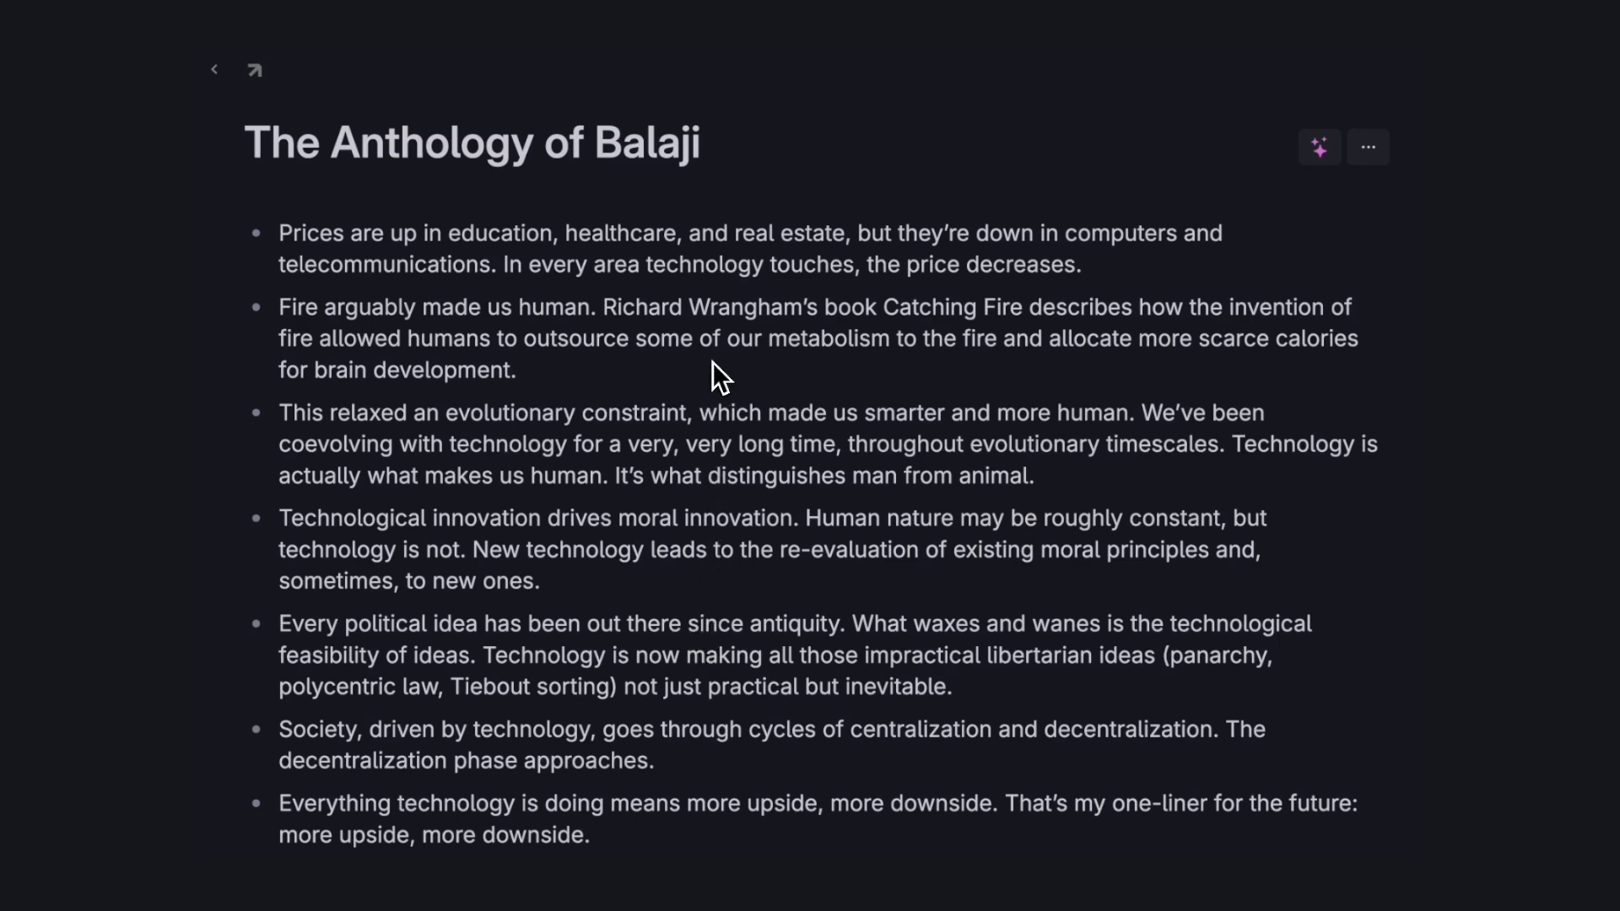
Add a "Tech" heading above the first note in the outline.
left_click(682, 231)
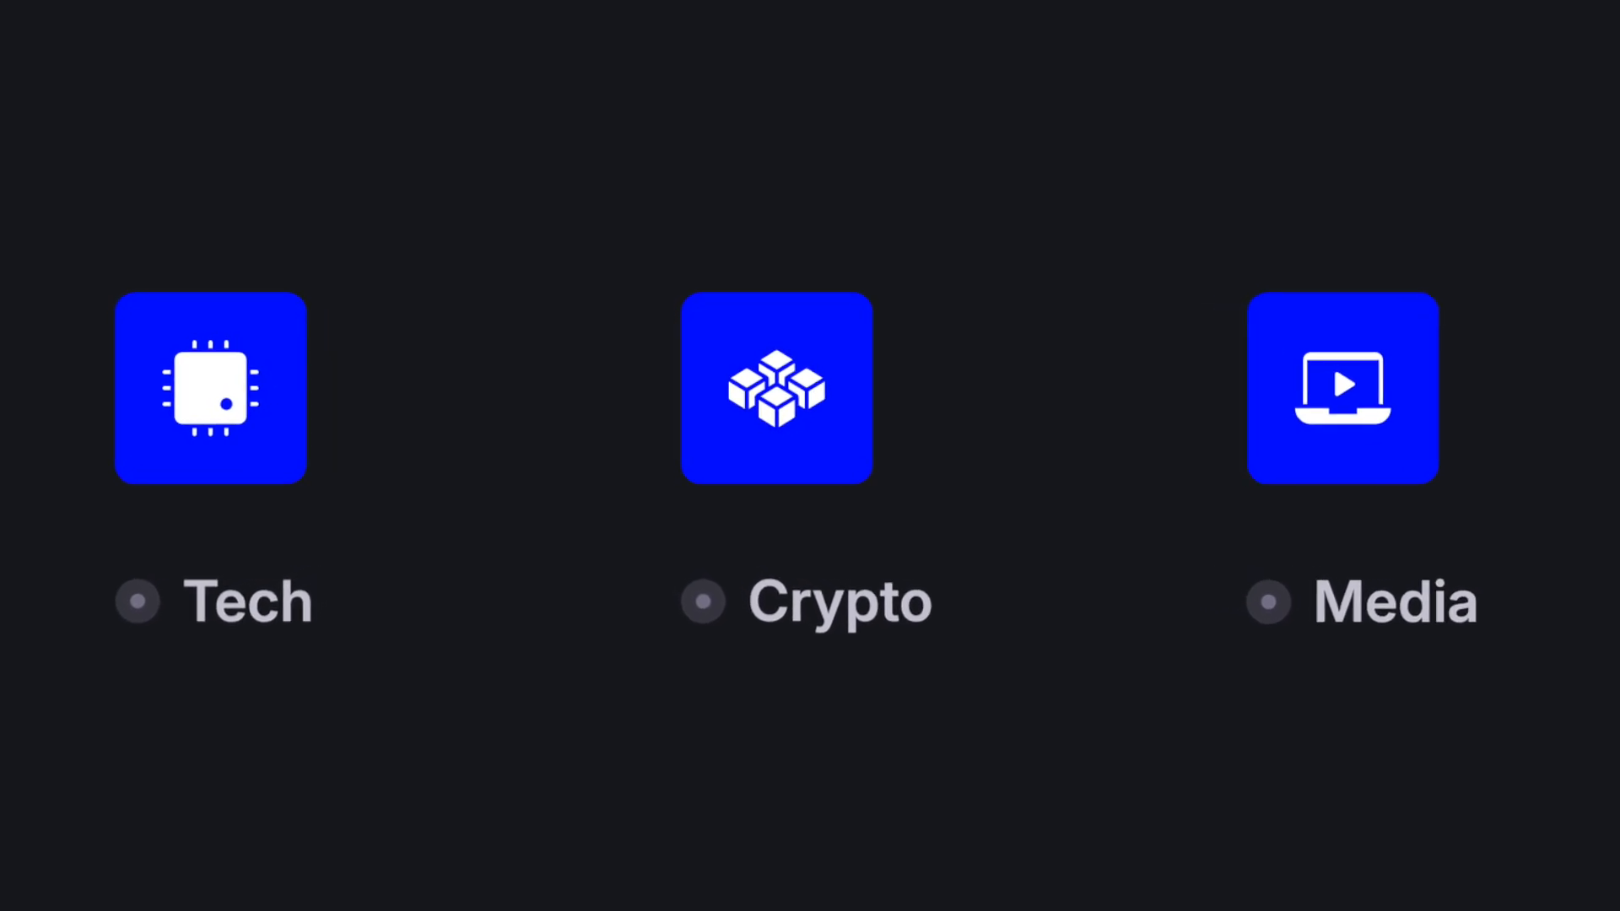
key("Return")
type("Tech")
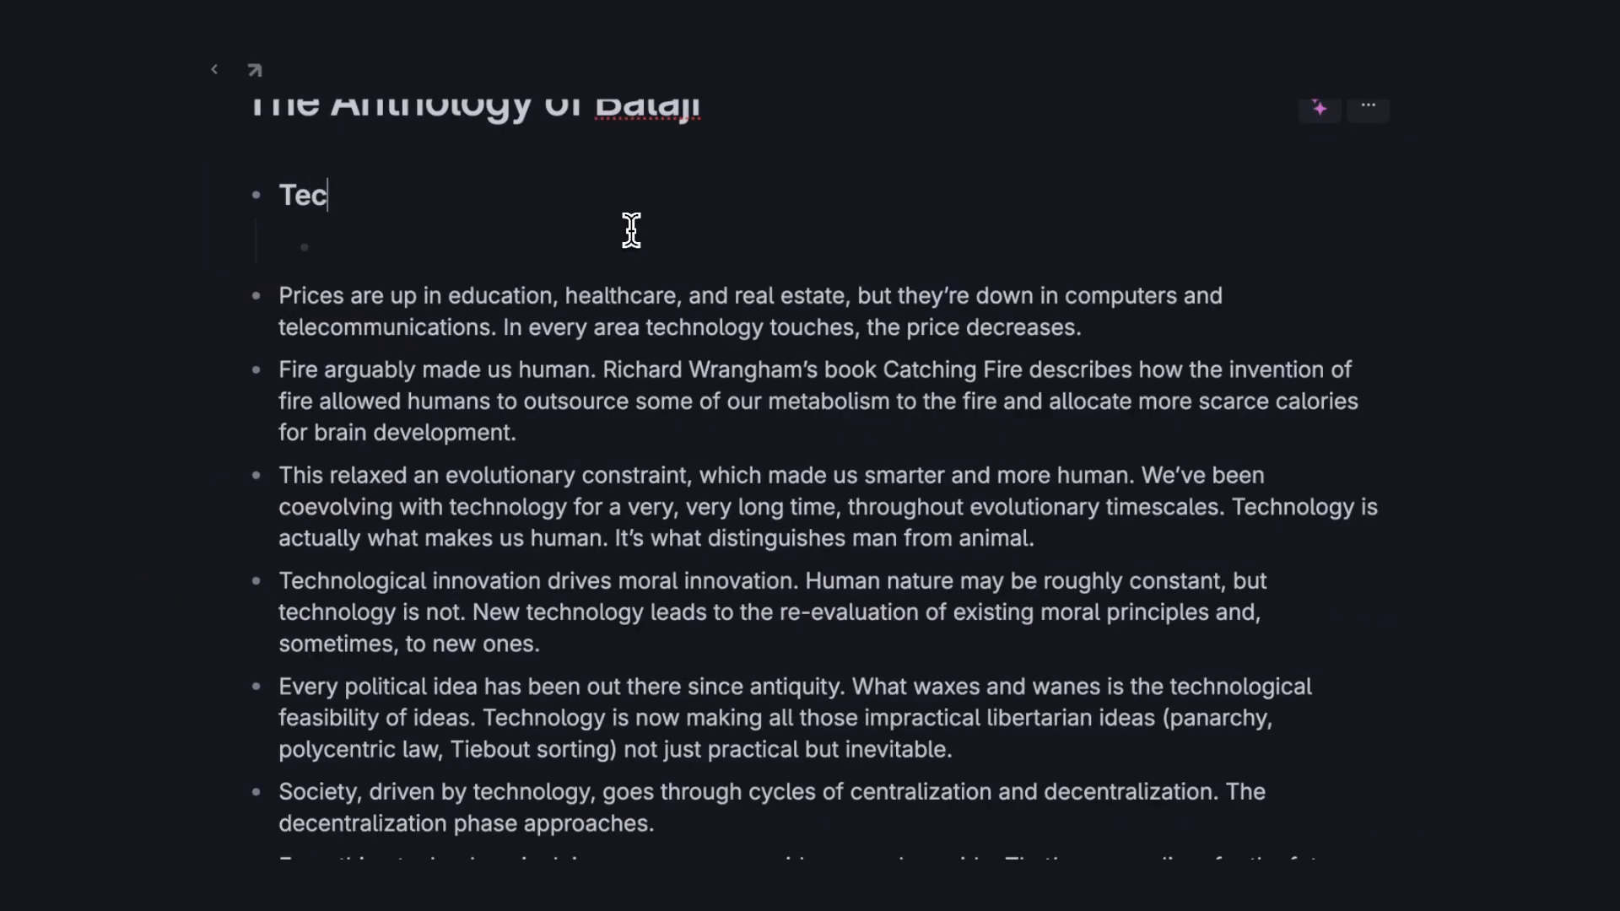
Nest all the technology notes, from rising prices to "more upside, more downside", under the Tech heading.
key("Down")
key("Down")
scroll(704, 582, "down", 1)
left_click(680, 790)
left_click_drag(680, 790, 438, 279)
key("Tab")
scroll(408, 641, "down", 2)
left_click(422, 640)
key("Tab")
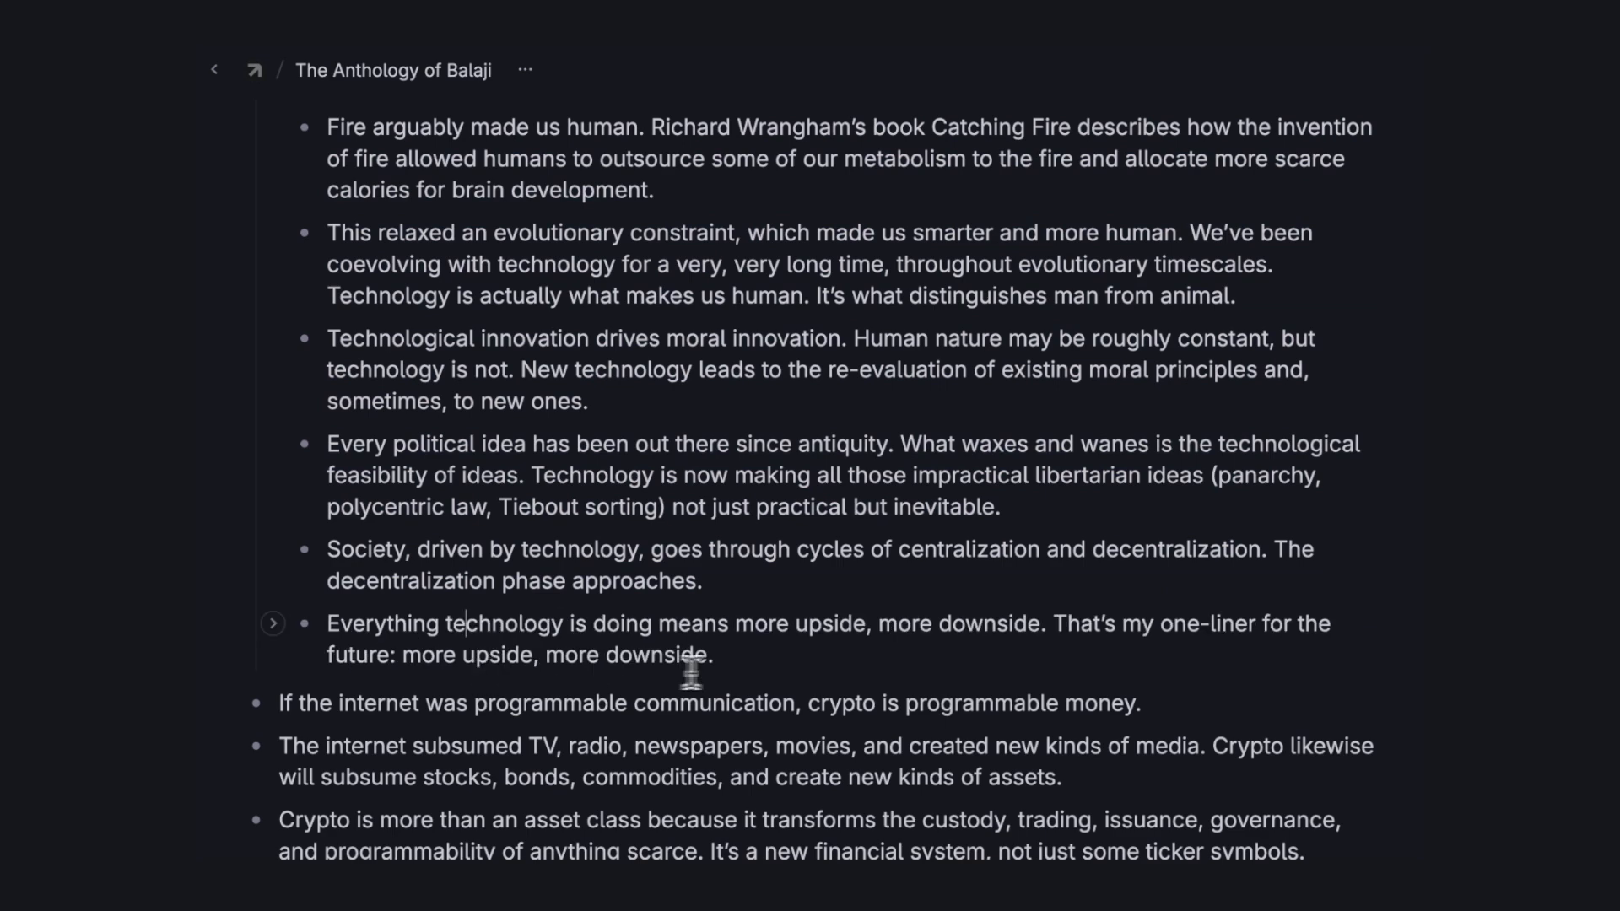
Add a "Crypto" heading after the last technology note, at the same level as Tech.
left_click(748, 670)
key("Return")
key("shift+Tab")
type("Crypto")
Nest all the crypto notes under the Crypto heading and collapse that section.
scroll(793, 732, "down", 2)
left_click(450, 652)
key("Tab")
scroll(574, 692, "down", 2)
left_click_drag(573, 715, 258, 497)
key("Tab")
left_click(225, 386)
Add a "Media" heading after the collapsed Crypto section.
left_click(413, 388)
key("Return")
type("Media")
double_click(333, 433)
left_click(490, 394)
Nest the remaining notes under the Media heading and collapse that section.
scroll(604, 717, "down", 4)
left_click_drag(604, 721, 383, 274)
key("Tab")
left_click(383, 274)
scroll(235, 295, "up", 2)
left_click(226, 292)
Insert a "Technology & prices" bullet at the start of the Tech section.
scroll(226, 292, "up", 8)
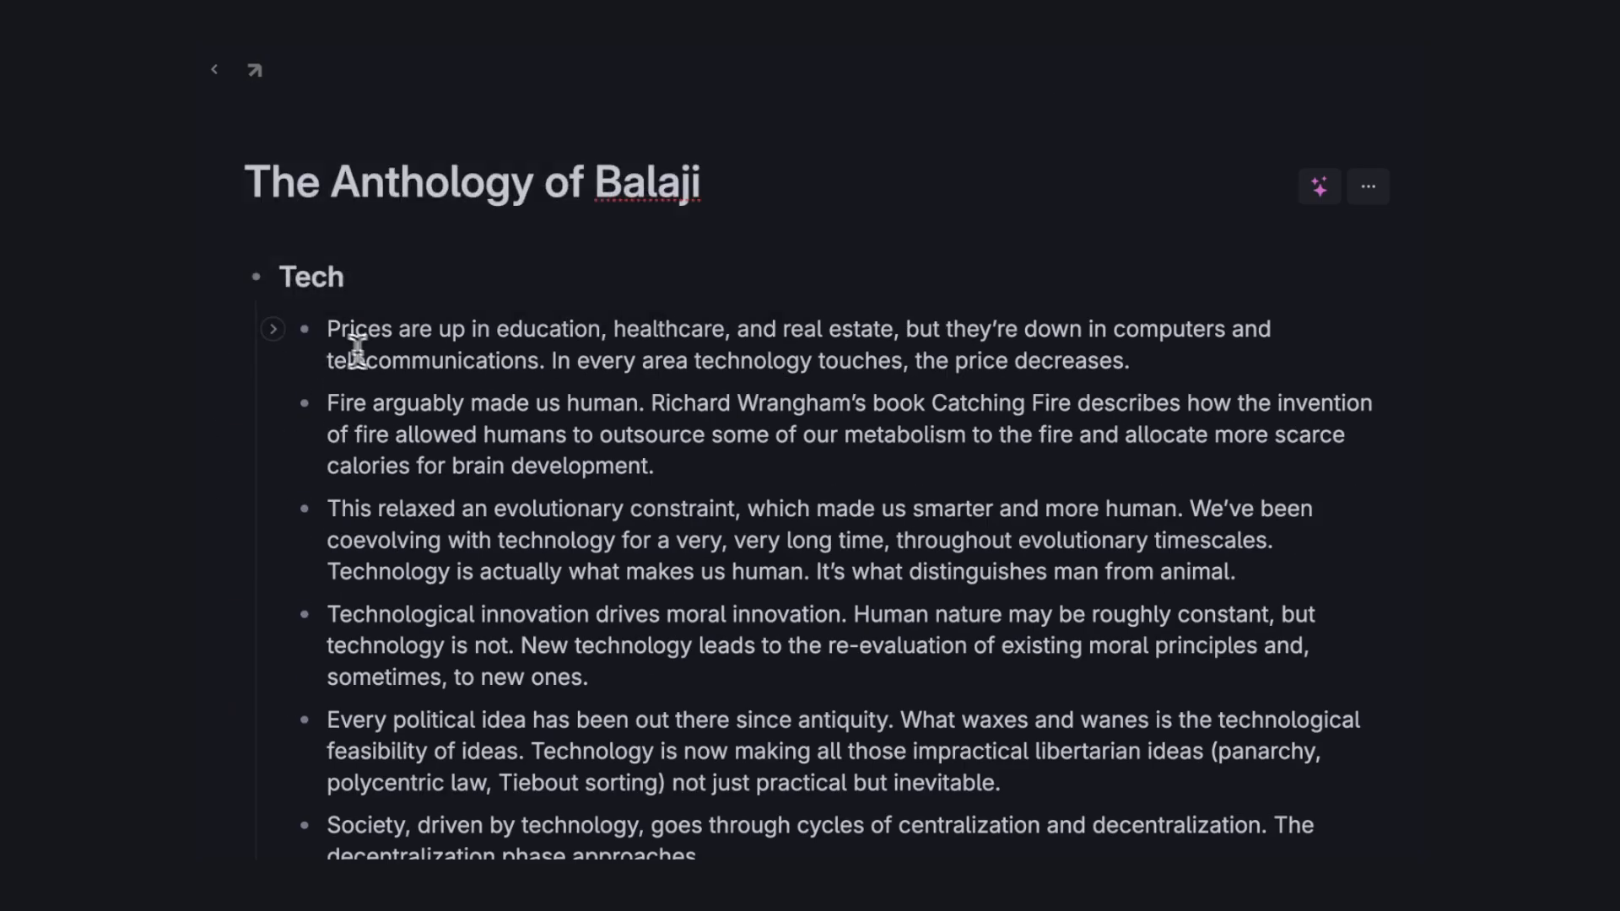
key("Return")
type("Technology & prices")
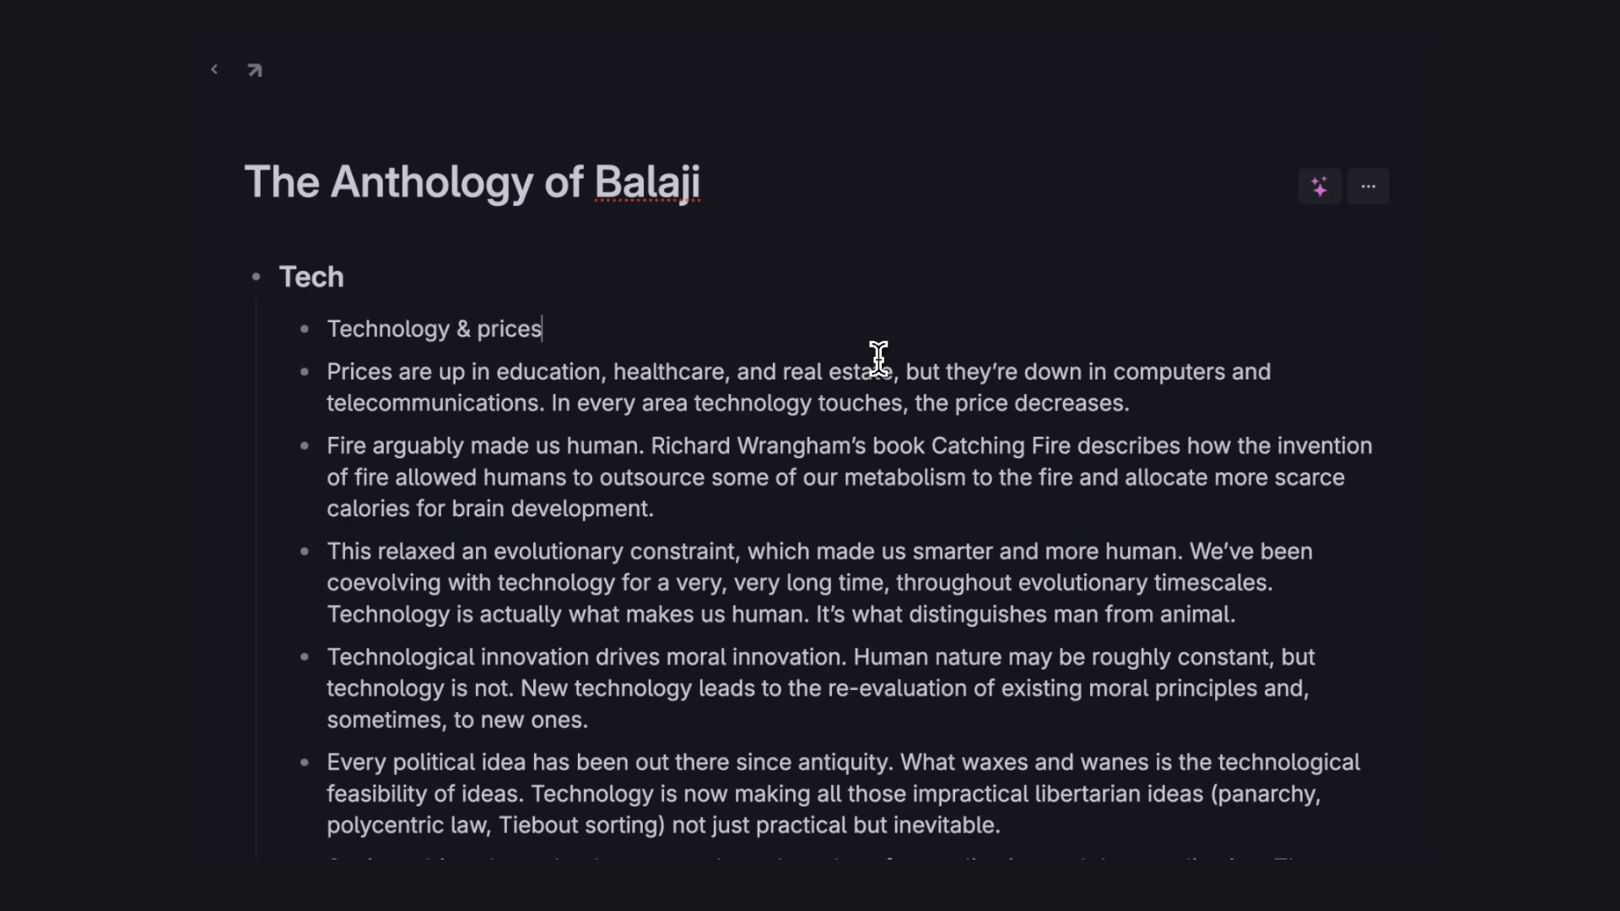
Nest the prices note under "Technology & prices" and replace its words before "education" with "Up".
key("Tab")
key("Left")
key("shift+Home")
type("U")
key("BackSpace")
key("BackSpace")
key("BackSpace")
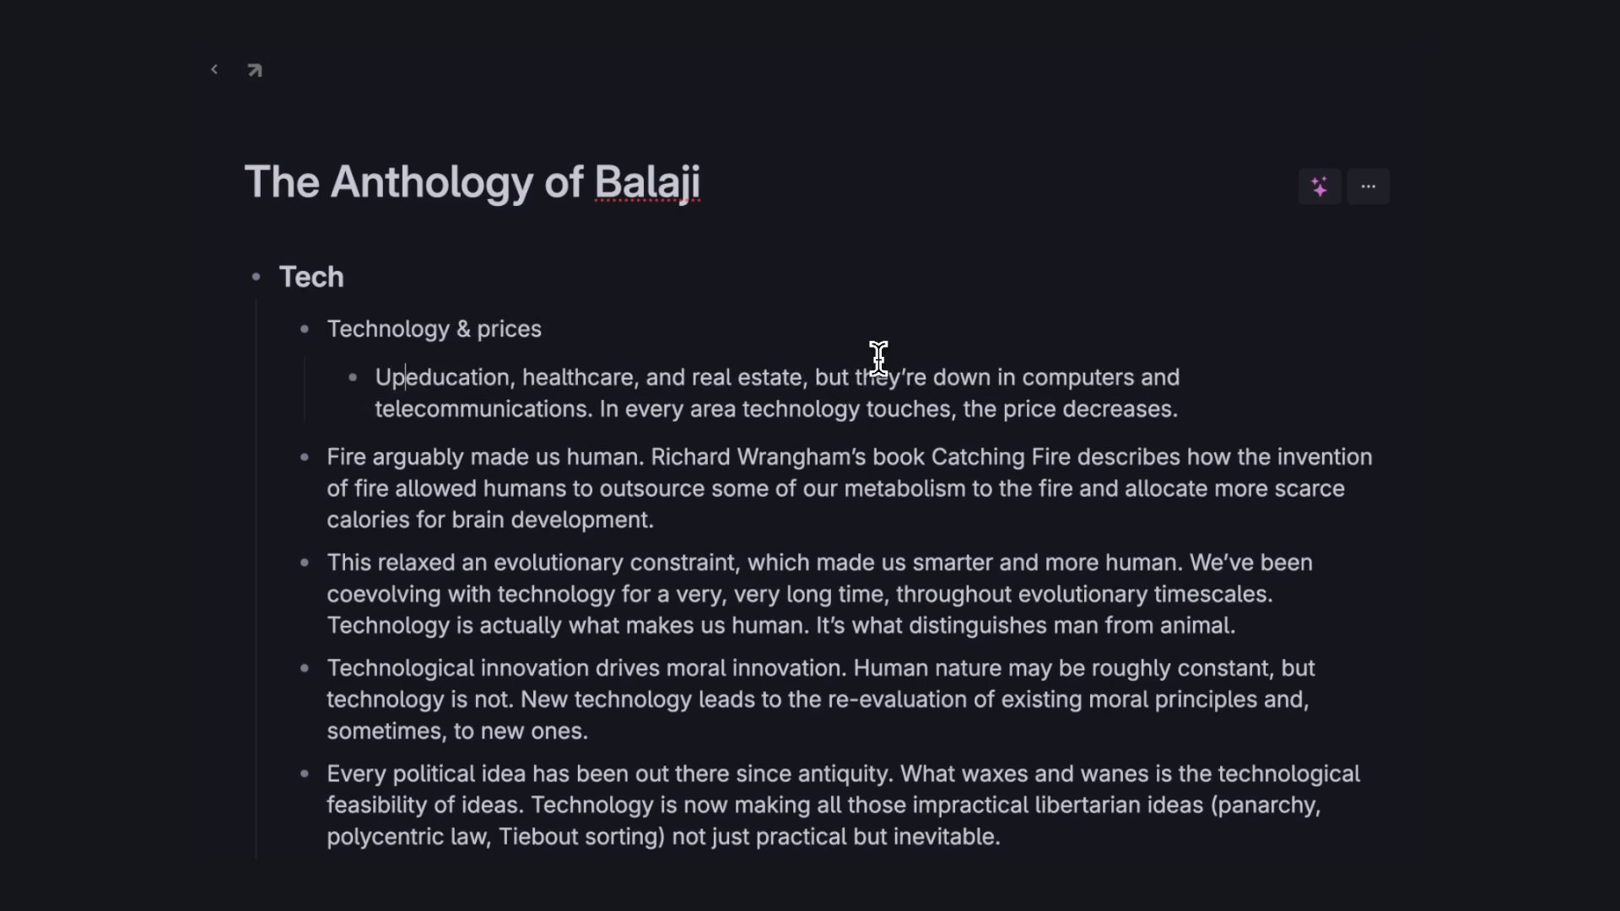
Split "education" and "healthcare" into separate sub-bullets under "Up", removing the joining punctuation and words.
key("Return")
key("Tab")
key("Right")
key("Right")
key("BackSpace")
key("BackSpace")
key("Return")
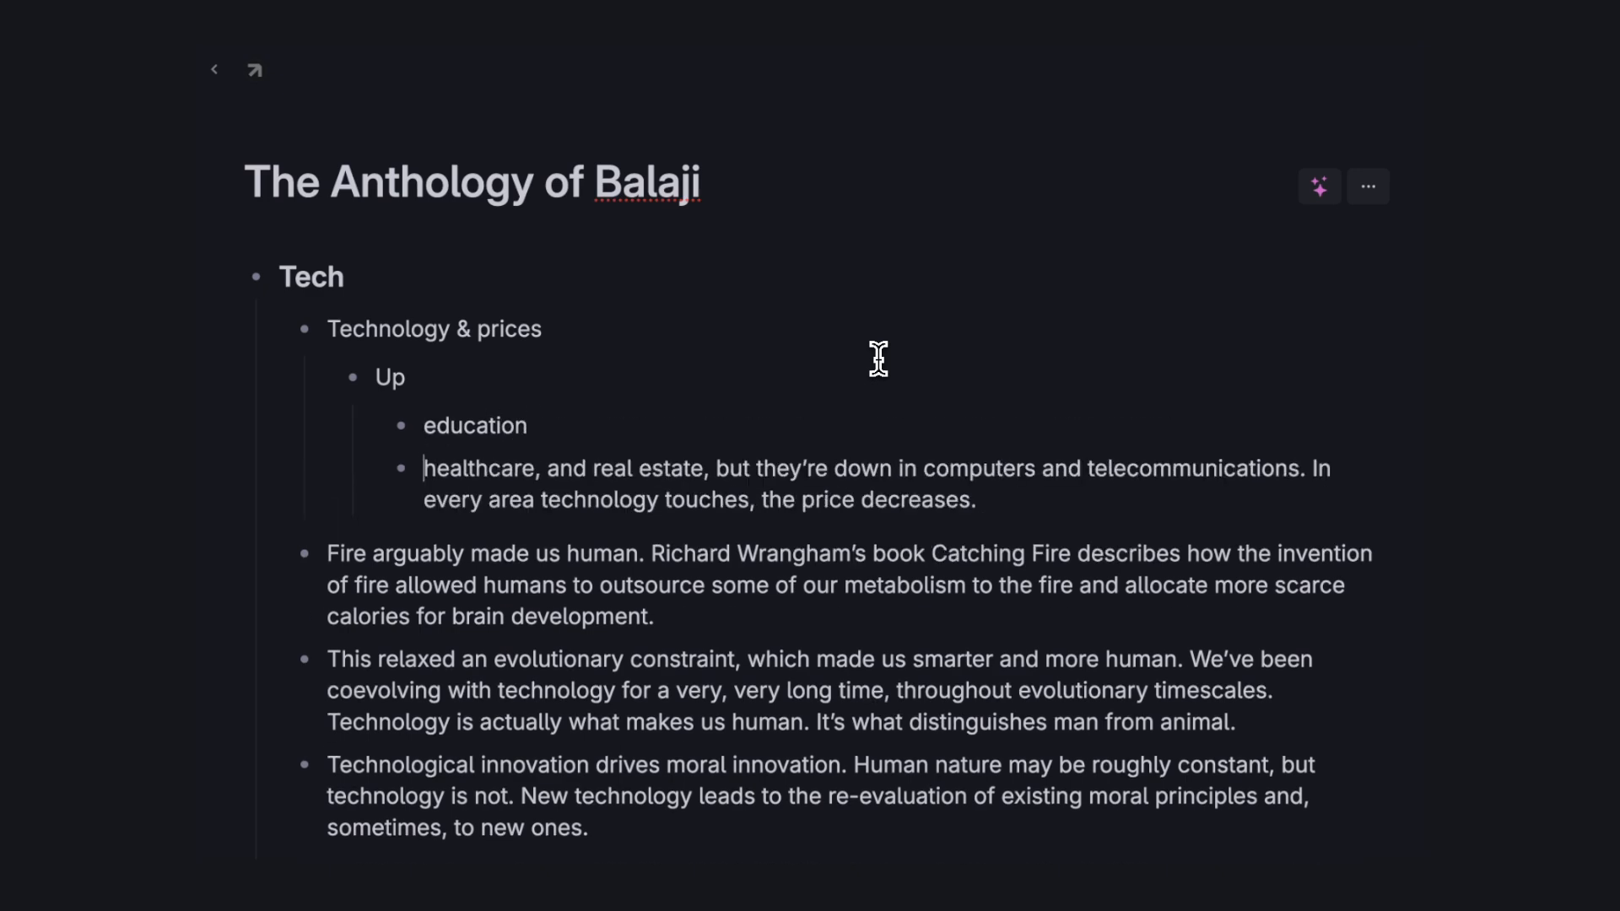
left_click_drag(593, 469, 536, 470)
key("BackSpace")
key("Return")
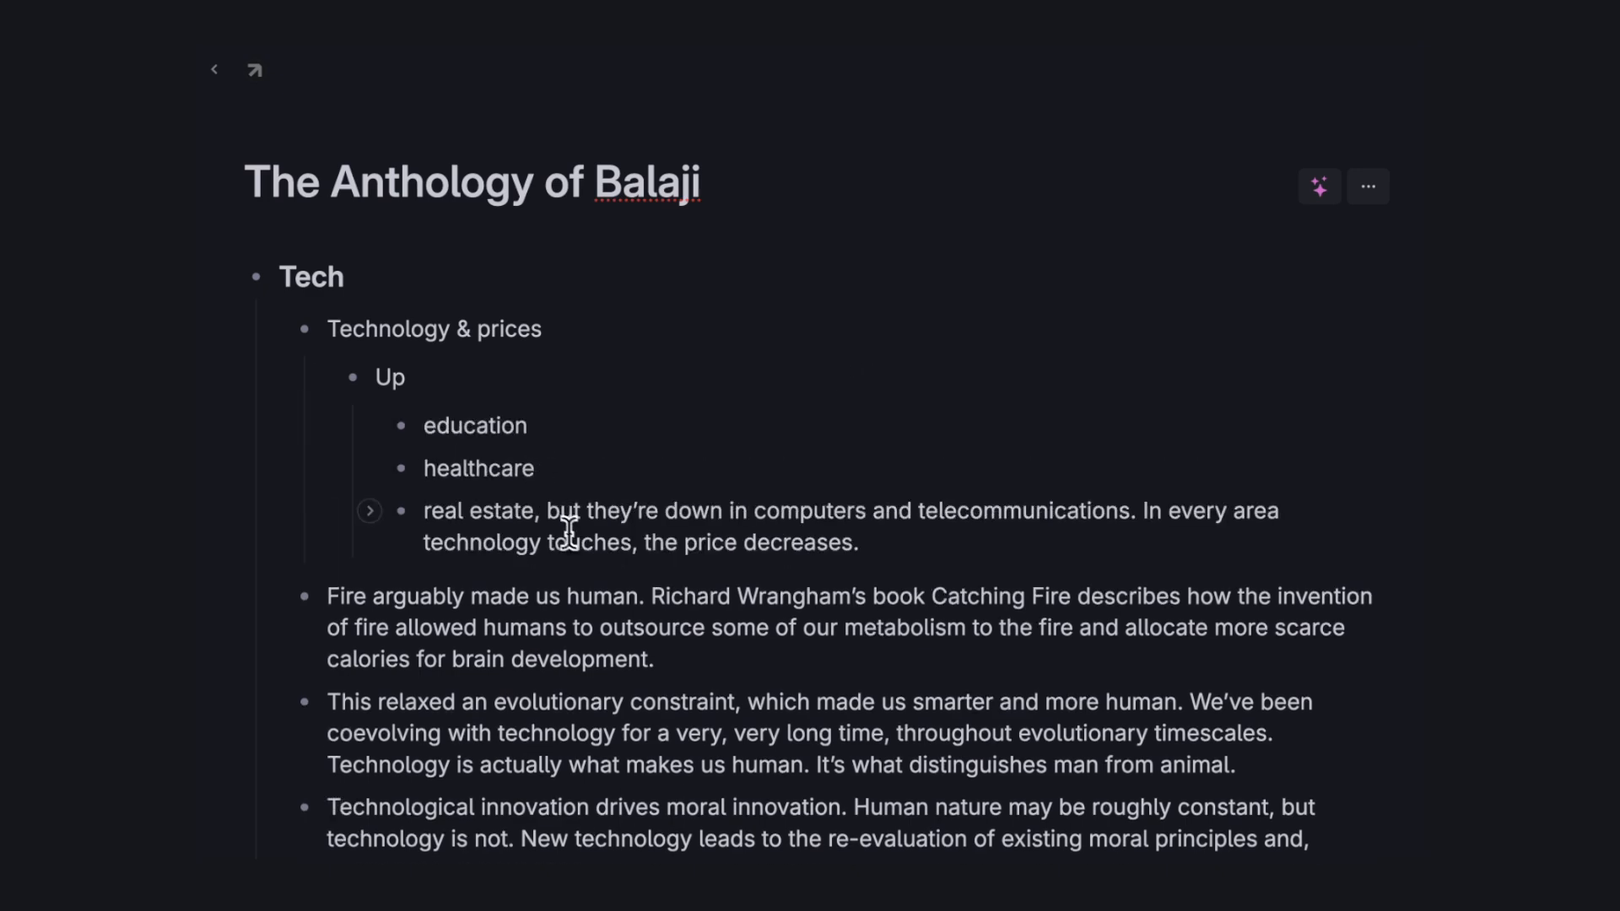
Separate "real estate" from the rest of its sentence and outdent the remaining text to the level of "Up".
left_click(540, 511)
key("BackSpace")
key("Return")
key("Delete")
key("shift+Tab")
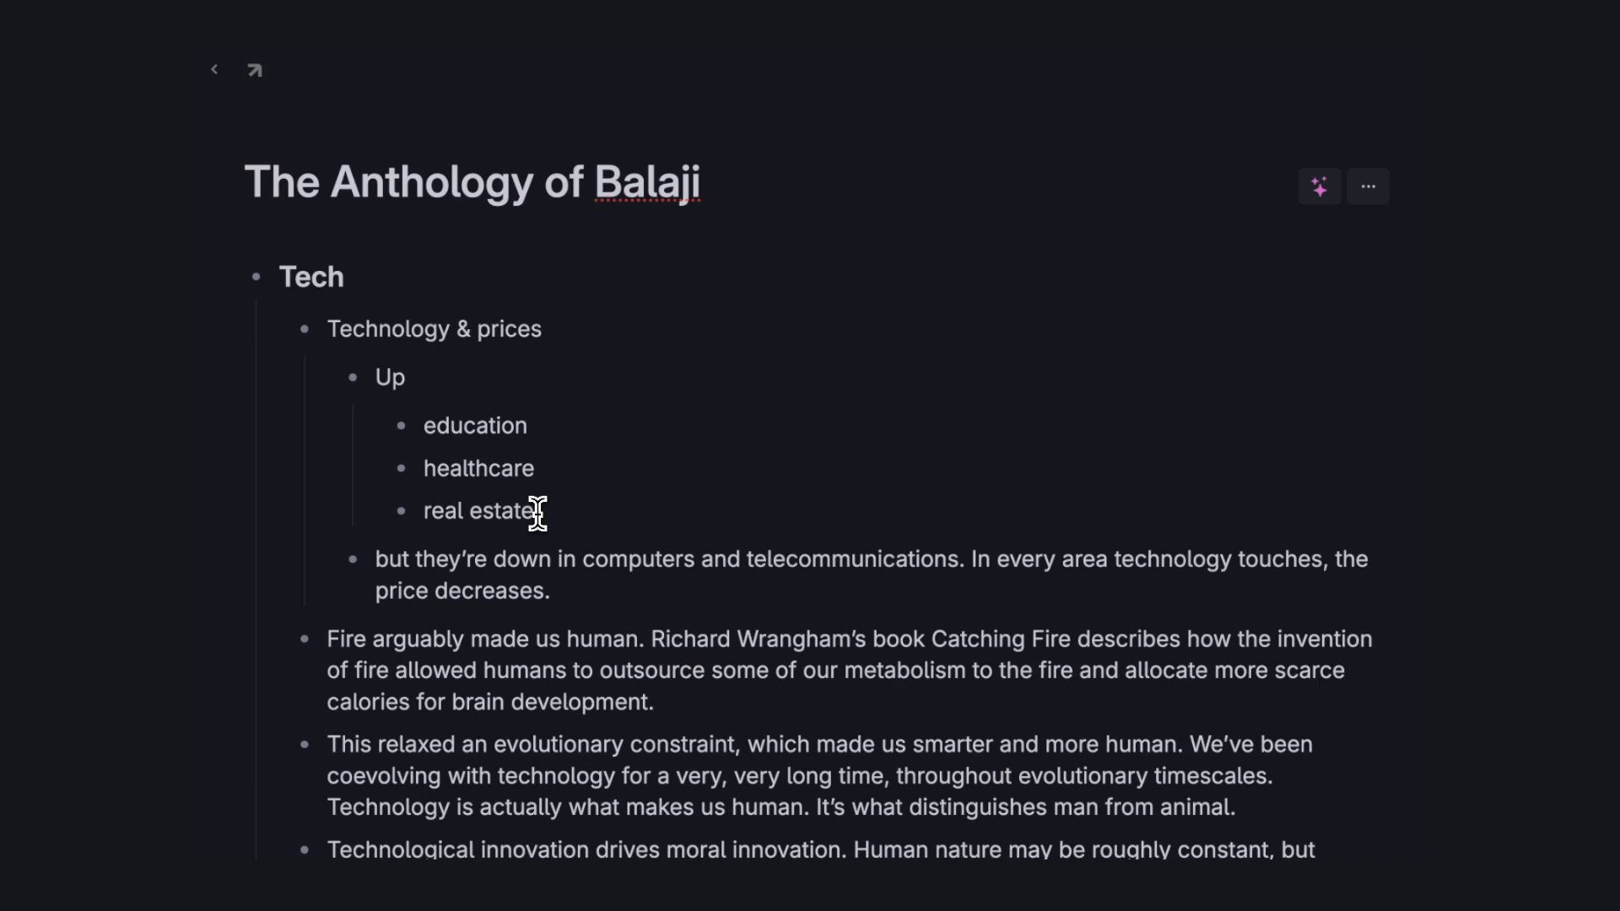
Trim the remaining sentence so only "down" precedes "computers and telecommunications".
left_click(494, 560)
key("shift+super+Left")
key("BackSpace")
left_click(463, 560)
key("BackSpace")
key("BackSpace")
key("BackSpace")
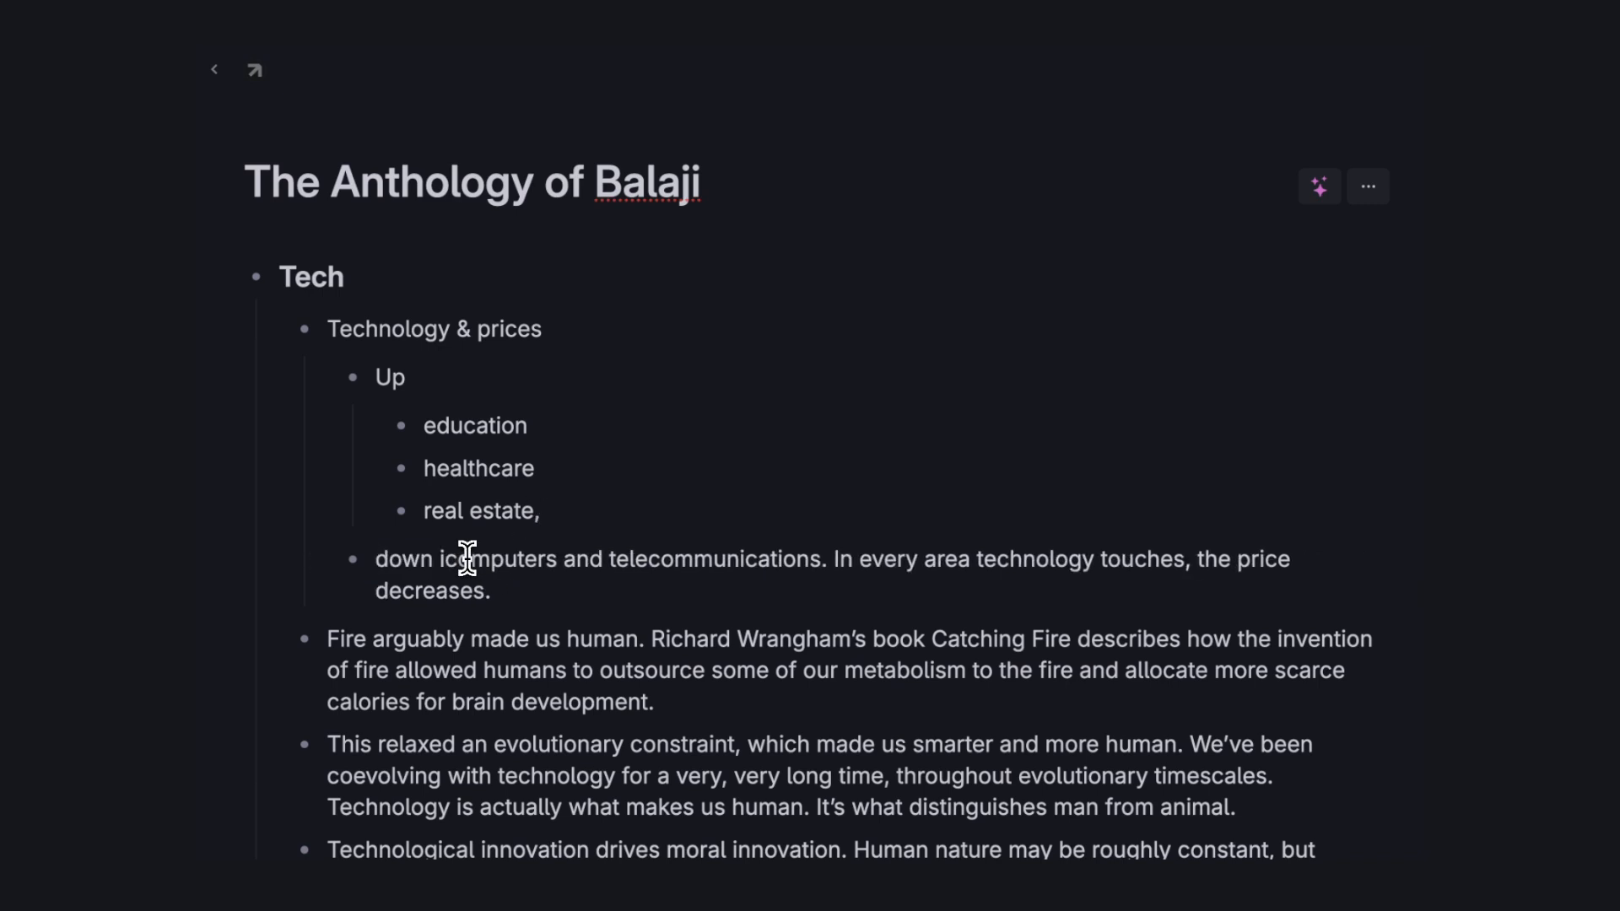
Split "computers" and "telecommunications" into separate sub-bullets under "down", removing the "and".
key("Return")
key("Tab")
double_click(557, 608)
key("BackSpace")
key("Return")
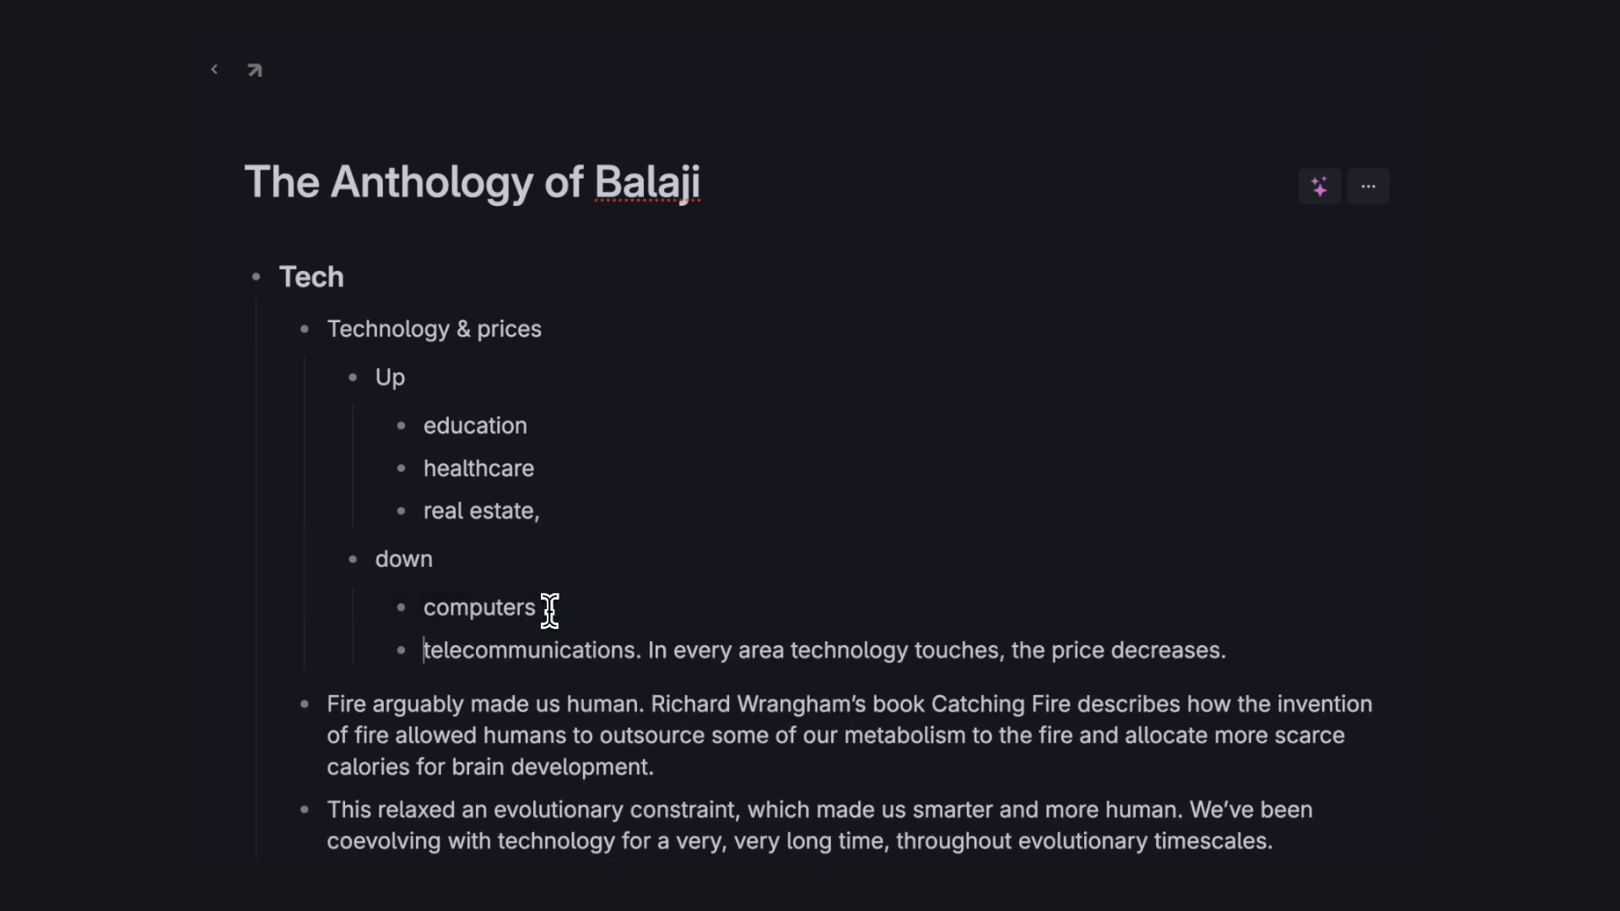
Split off "In every area technology touches, the price decreases." as a bullet at the level of "down".
left_click(649, 648)
key("Return")
key("shift+Tab")
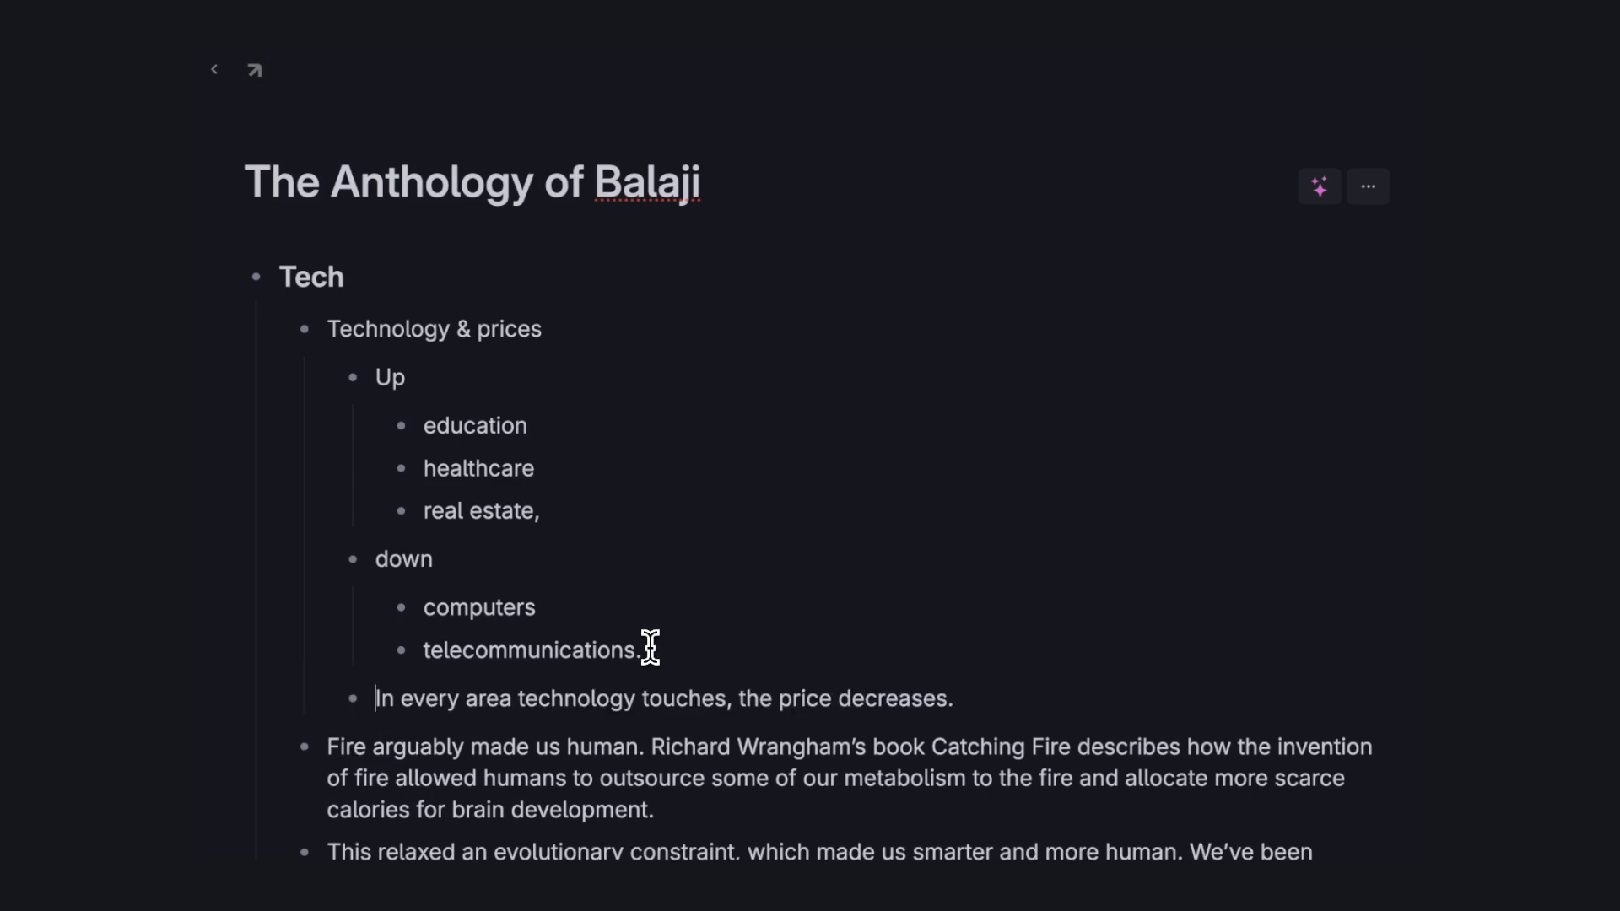
Insert a "Fire as tech" bullet above the note about fire making us human.
scroll(602, 616, "down", 1)
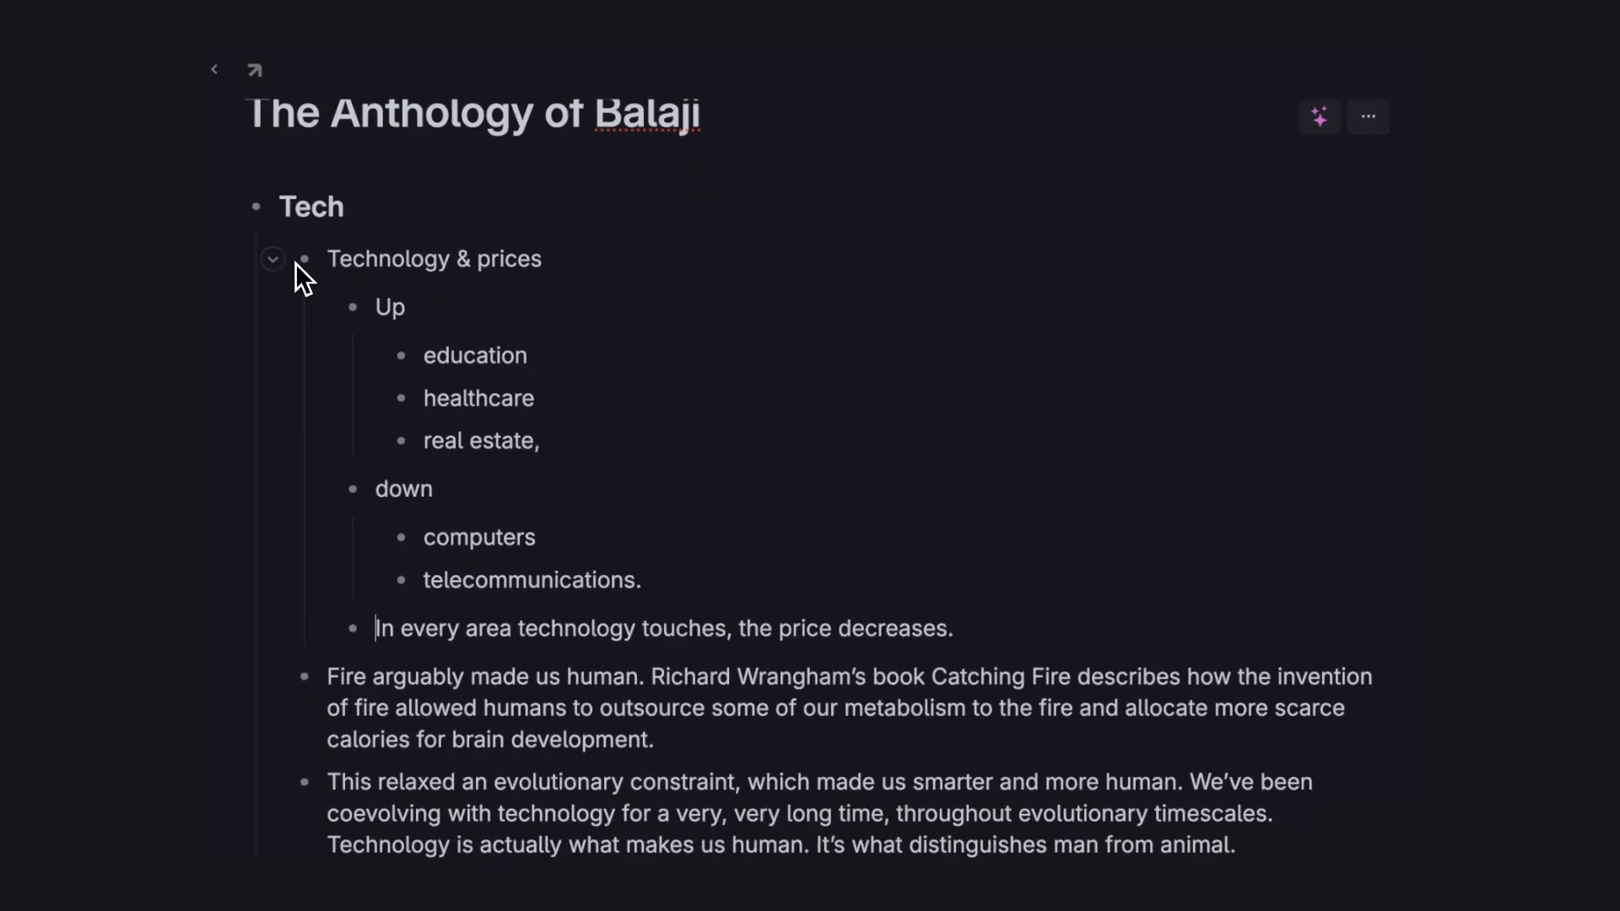
scroll(388, 490, "down", 2)
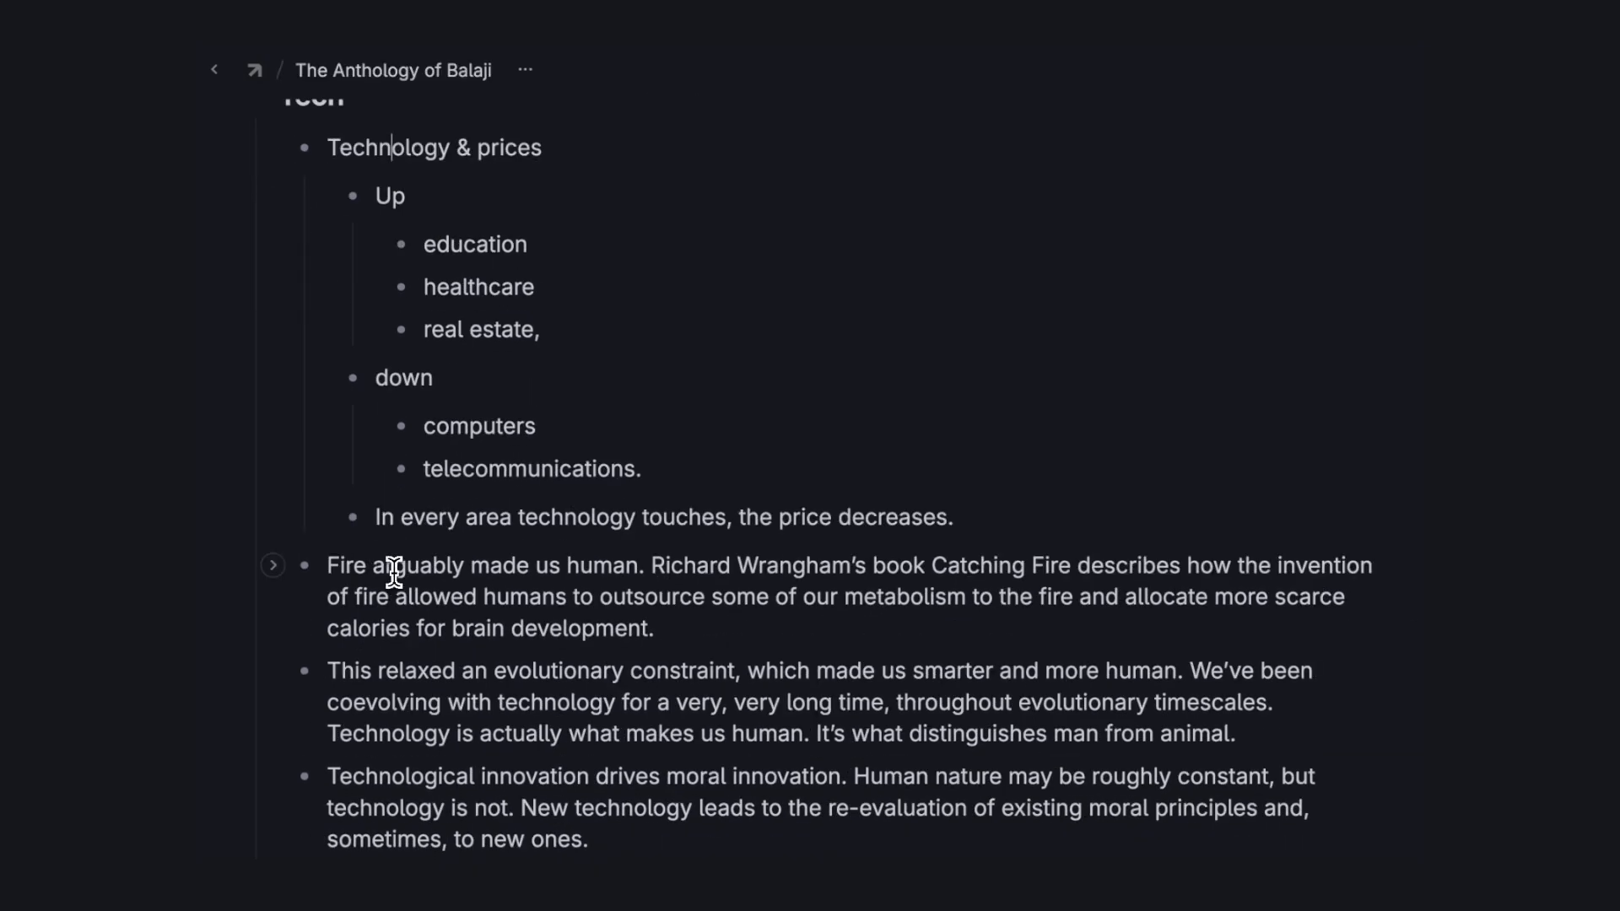
left_click(394, 571)
key("super+Left")
key("Return")
type("Fire as tech")
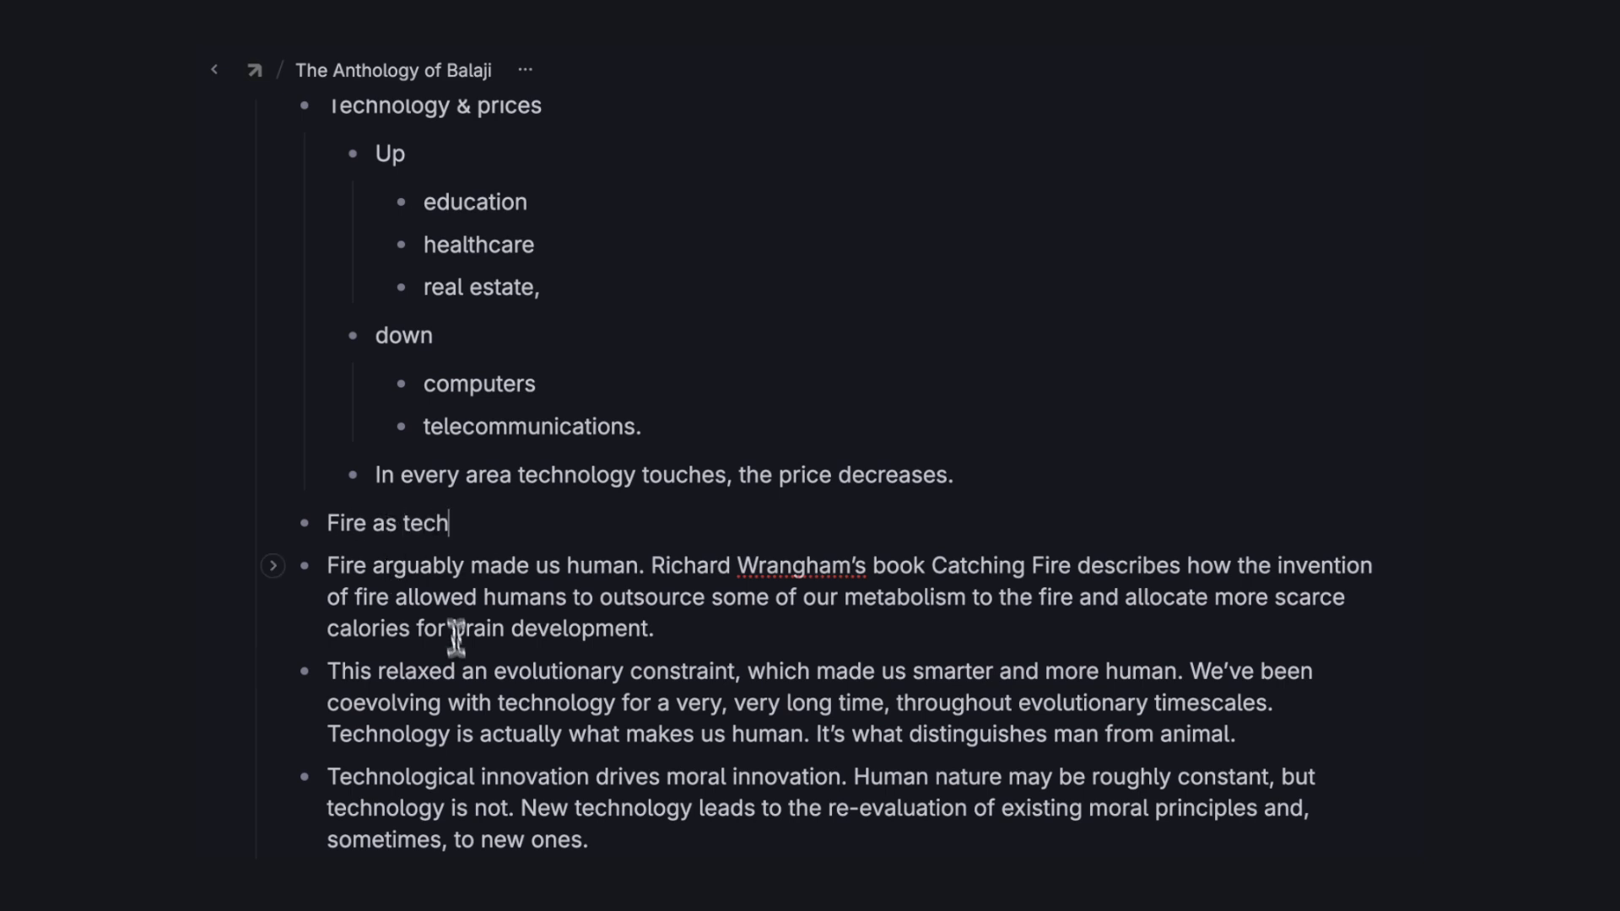
Nest the fire note under "Fire as tech" and split it after "Fire arguably made us human.".
left_click(443, 567)
key("Tab")
left_click(700, 571)
key("Return")
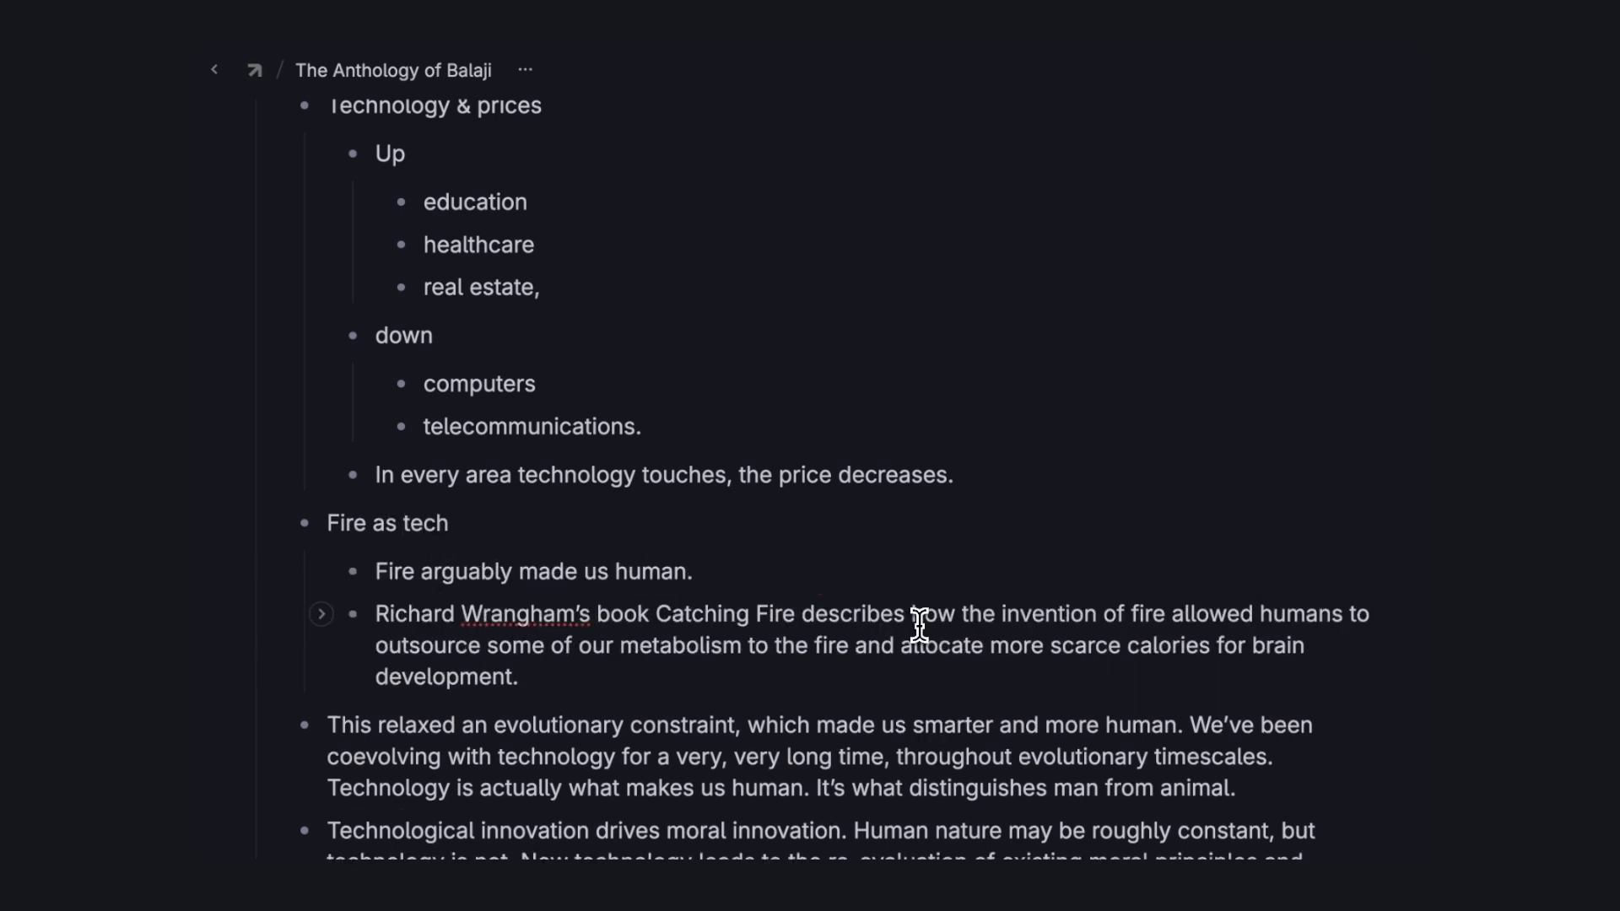
Replace the book reference before "invention of fire" with "The" and highlight the whole sentence.
left_click(962, 611, "shift")
type("T")
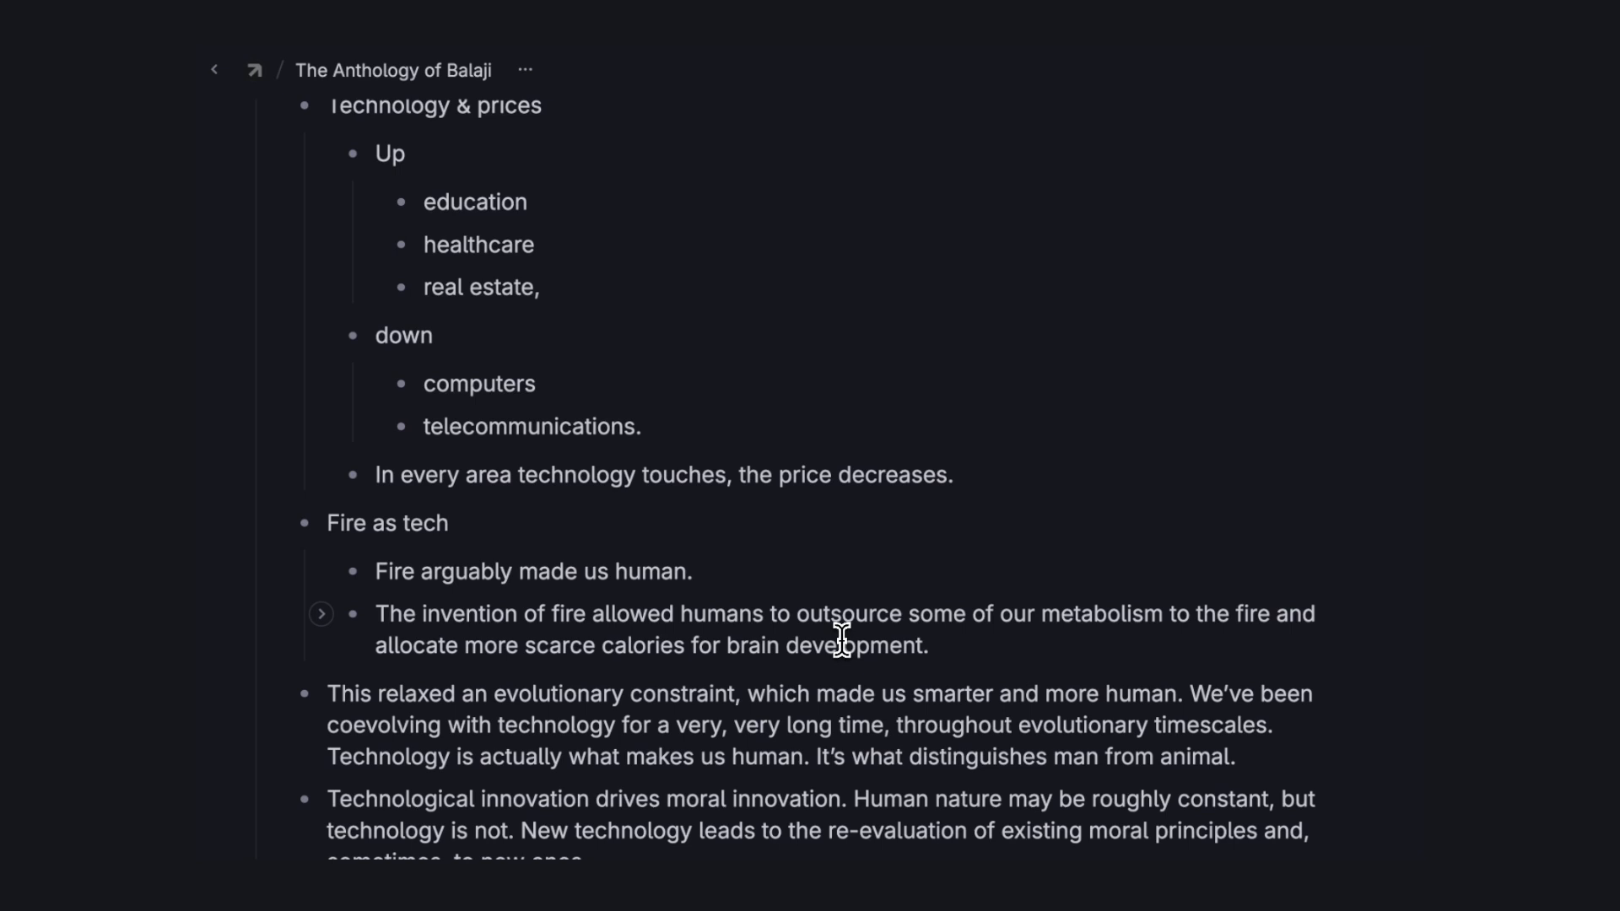
key("super+a")
left_click(758, 560)
Nest "This relaxed an evolutionary constraint" under the highlighted sentence and move its text from "We've been coevolving" into a bullet one level up.
scroll(422, 643, "down", 1)
left_click(421, 643)
key("Tab")
key("Tab")
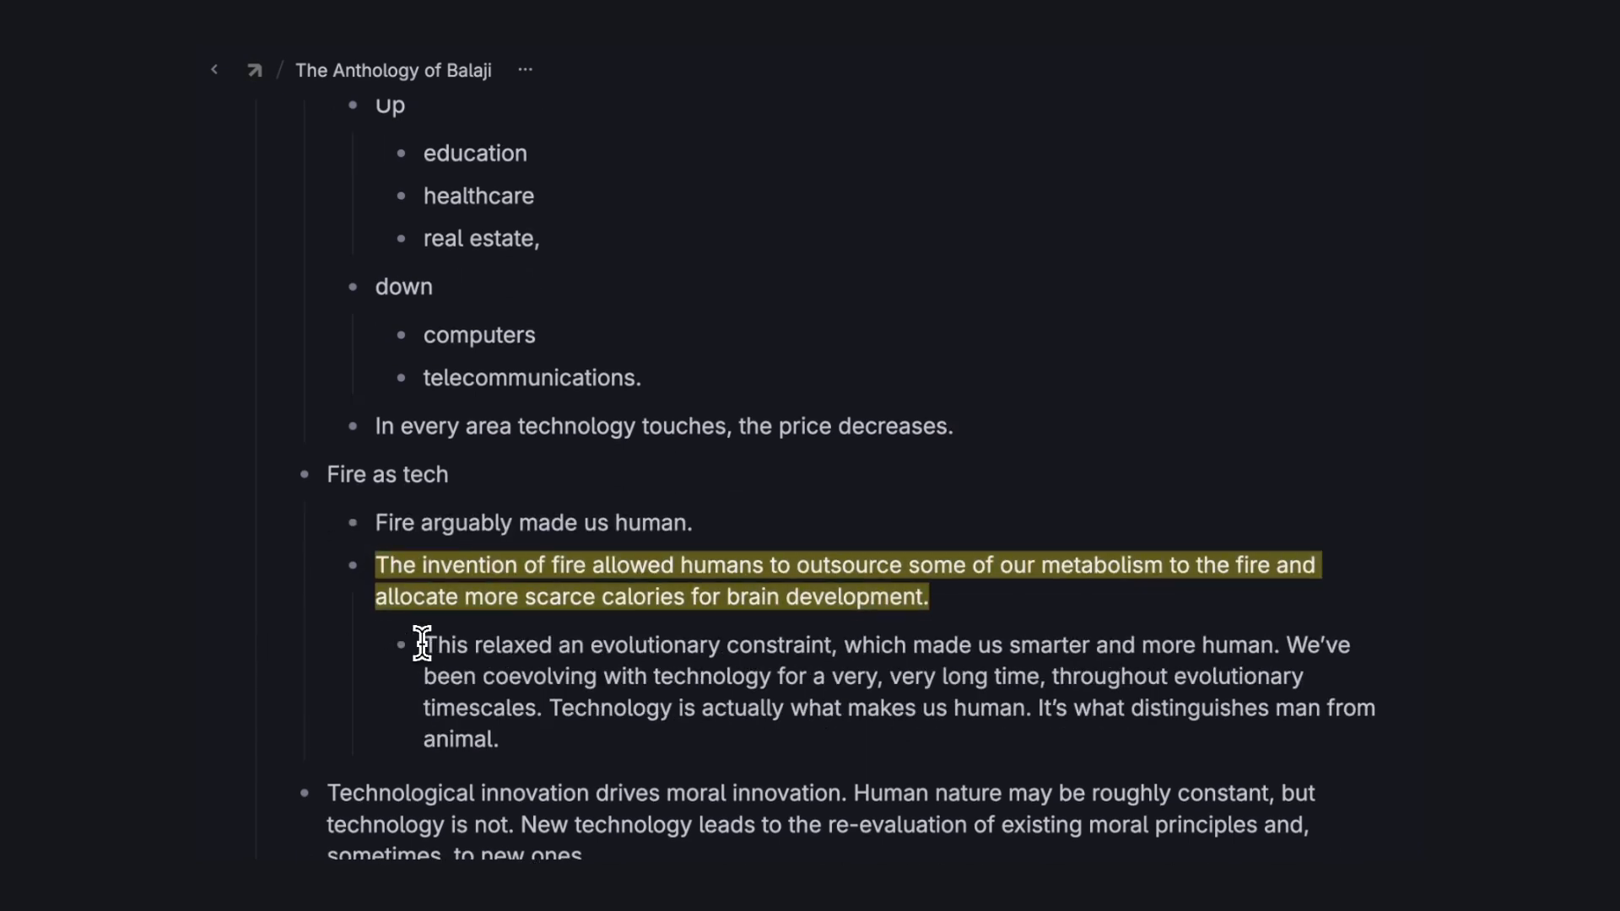
left_click(1288, 645)
key("Return")
key("shift+Tab")
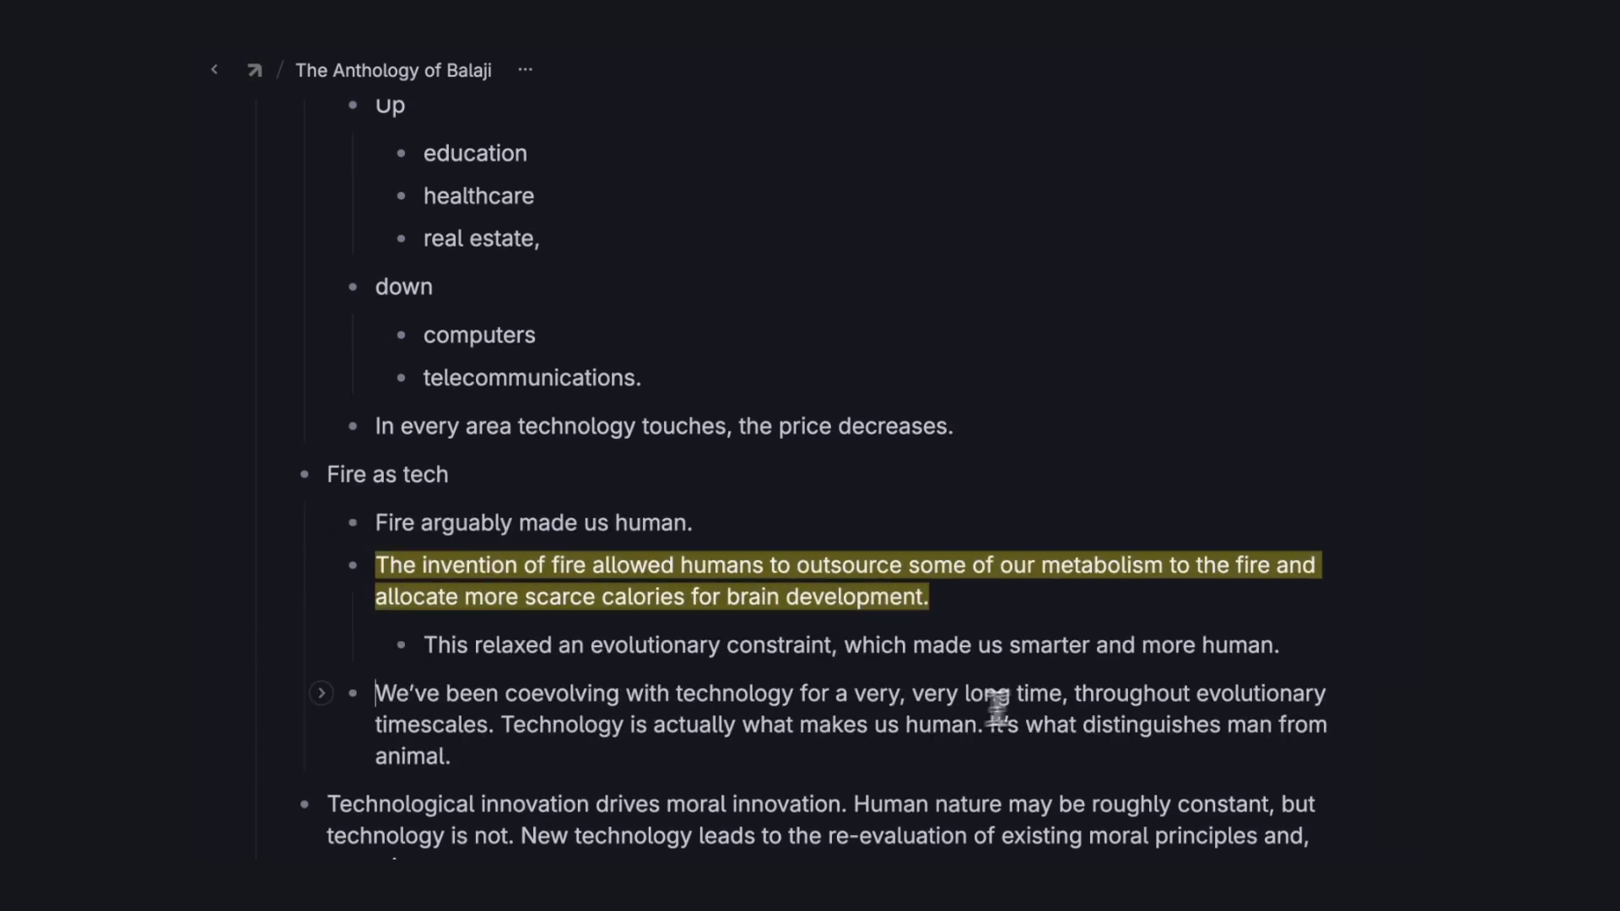
Split the coevolving note into three bullets, one for each sentence.
left_click(505, 724)
key("Return")
left_click(860, 767)
key("Return")
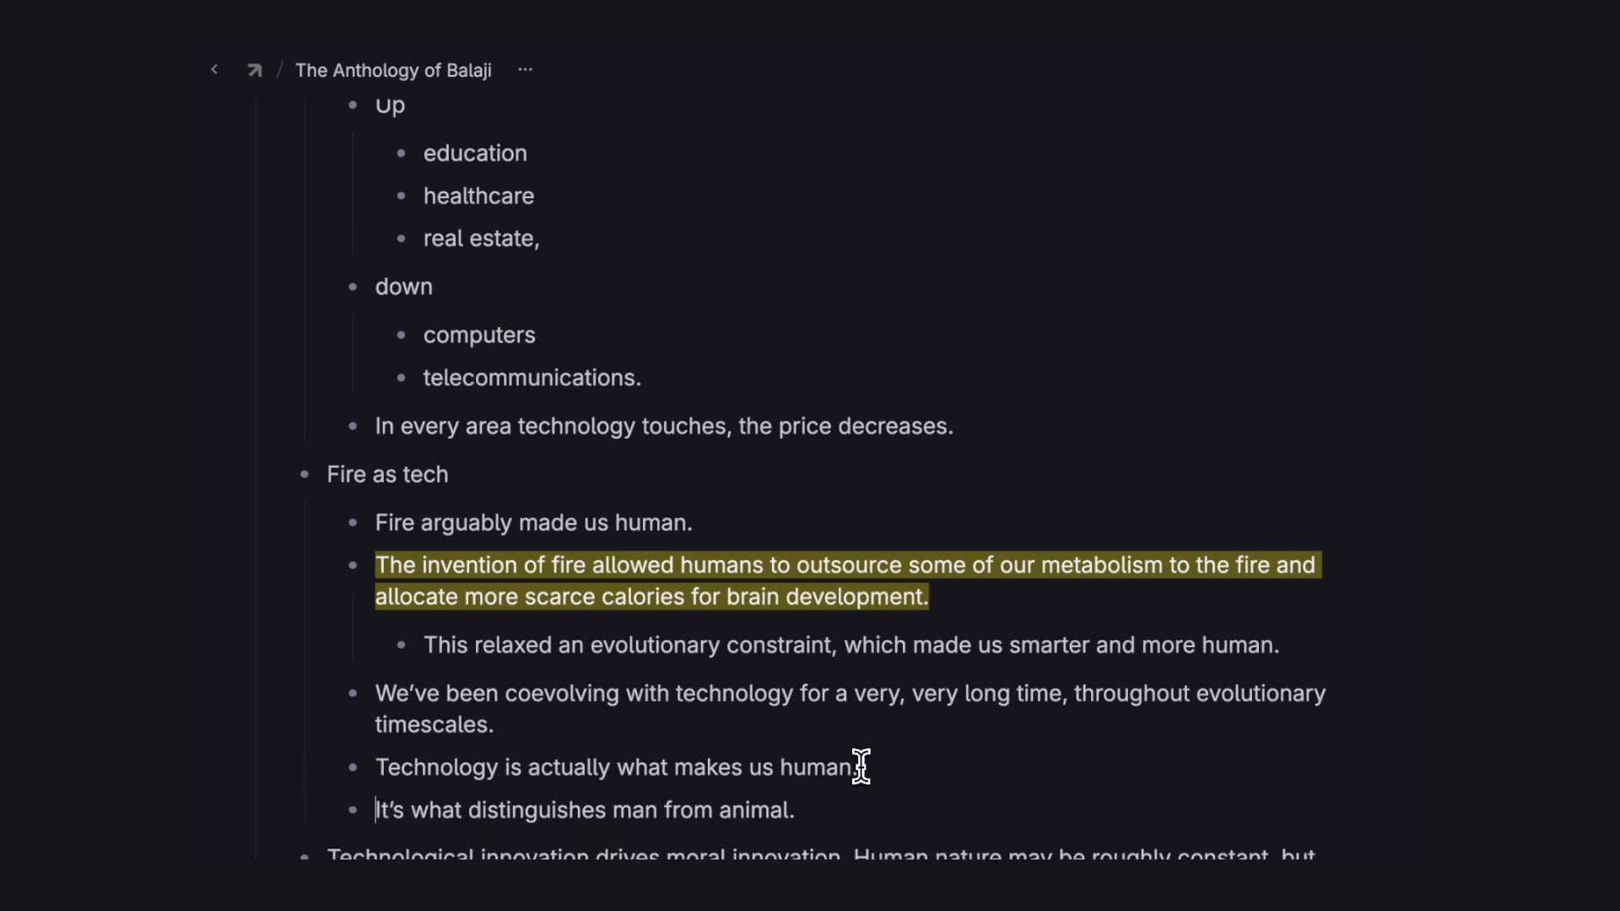
Insert a "Coevolution" bullet above "We've been coevolving with technology".
scroll(561, 534, "down", 1)
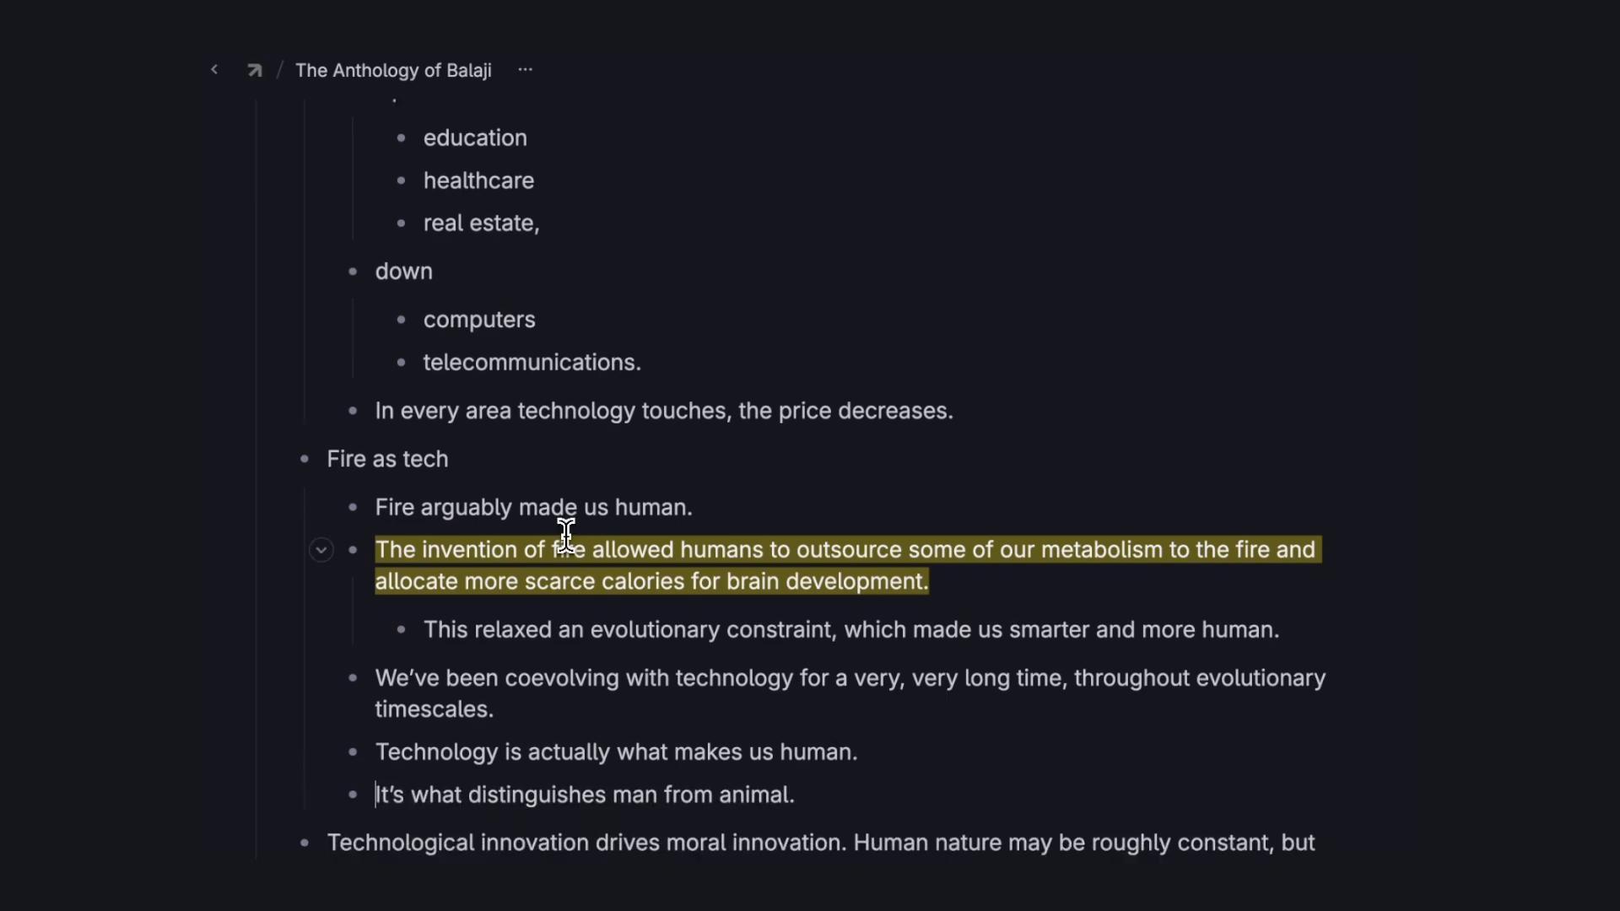
left_click(690, 683)
key("super+Left")
key("Return")
type("Coevolution")
Nest the three sentences under "Coevolution" and collapse the "Fire as tech" bullet.
left_click(690, 683)
key("Tab")
left_click(661, 753)
key("Tab")
left_click(608, 800)
key("Tab")
scroll(571, 807, "down", 2)
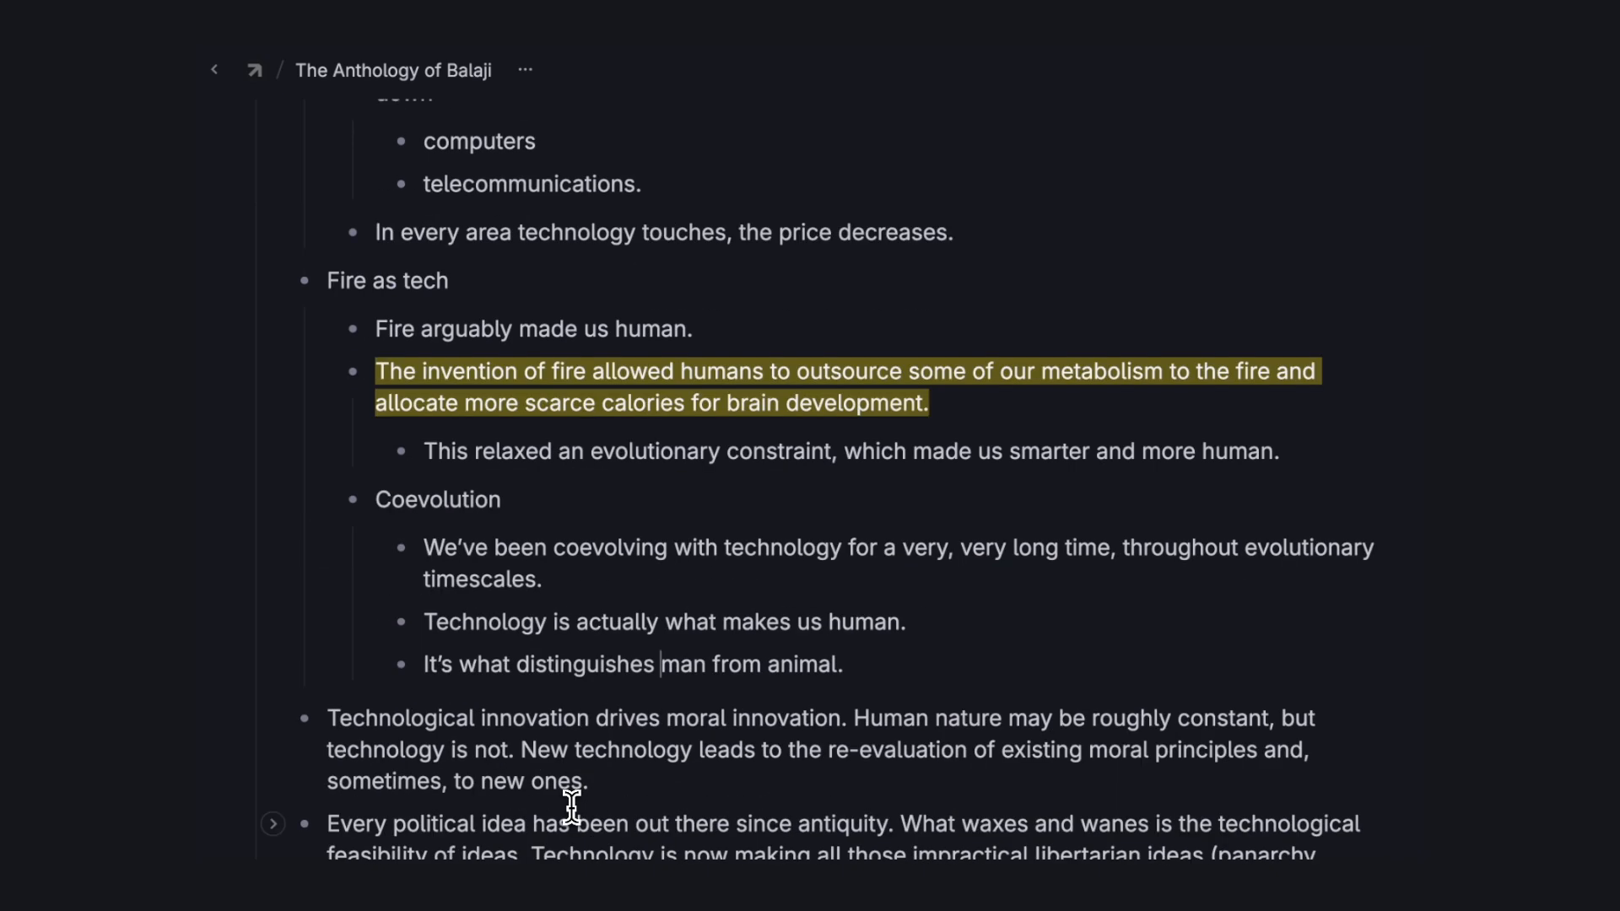
left_click(303, 377)
Split the technological innovation note and the political idea note after their first sentences.
left_click(852, 320)
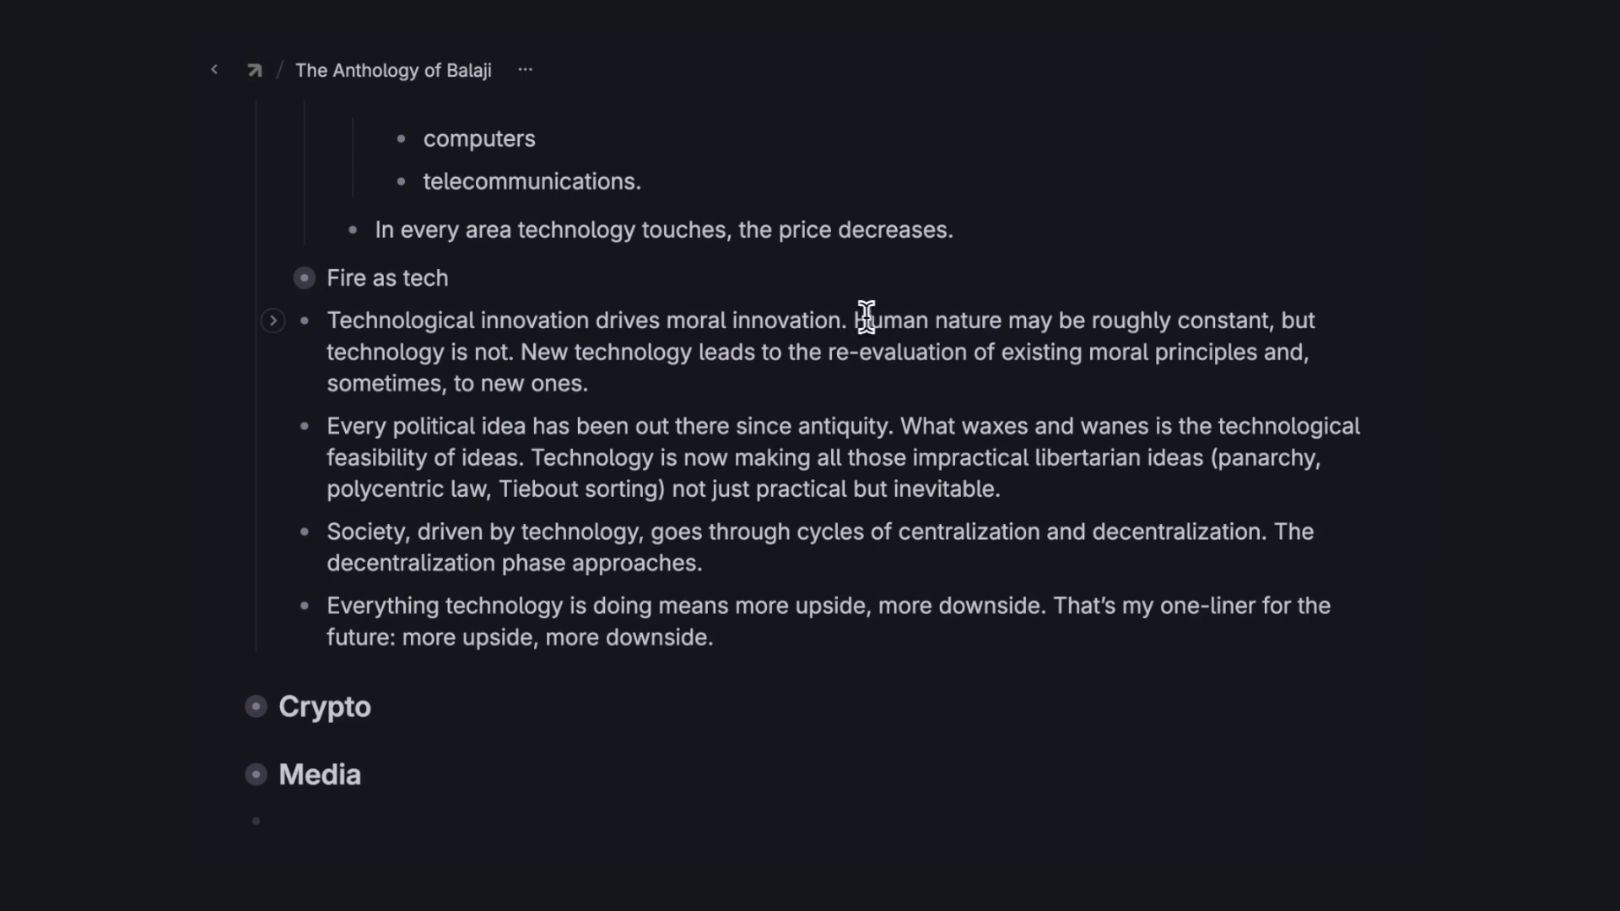
key("Return")
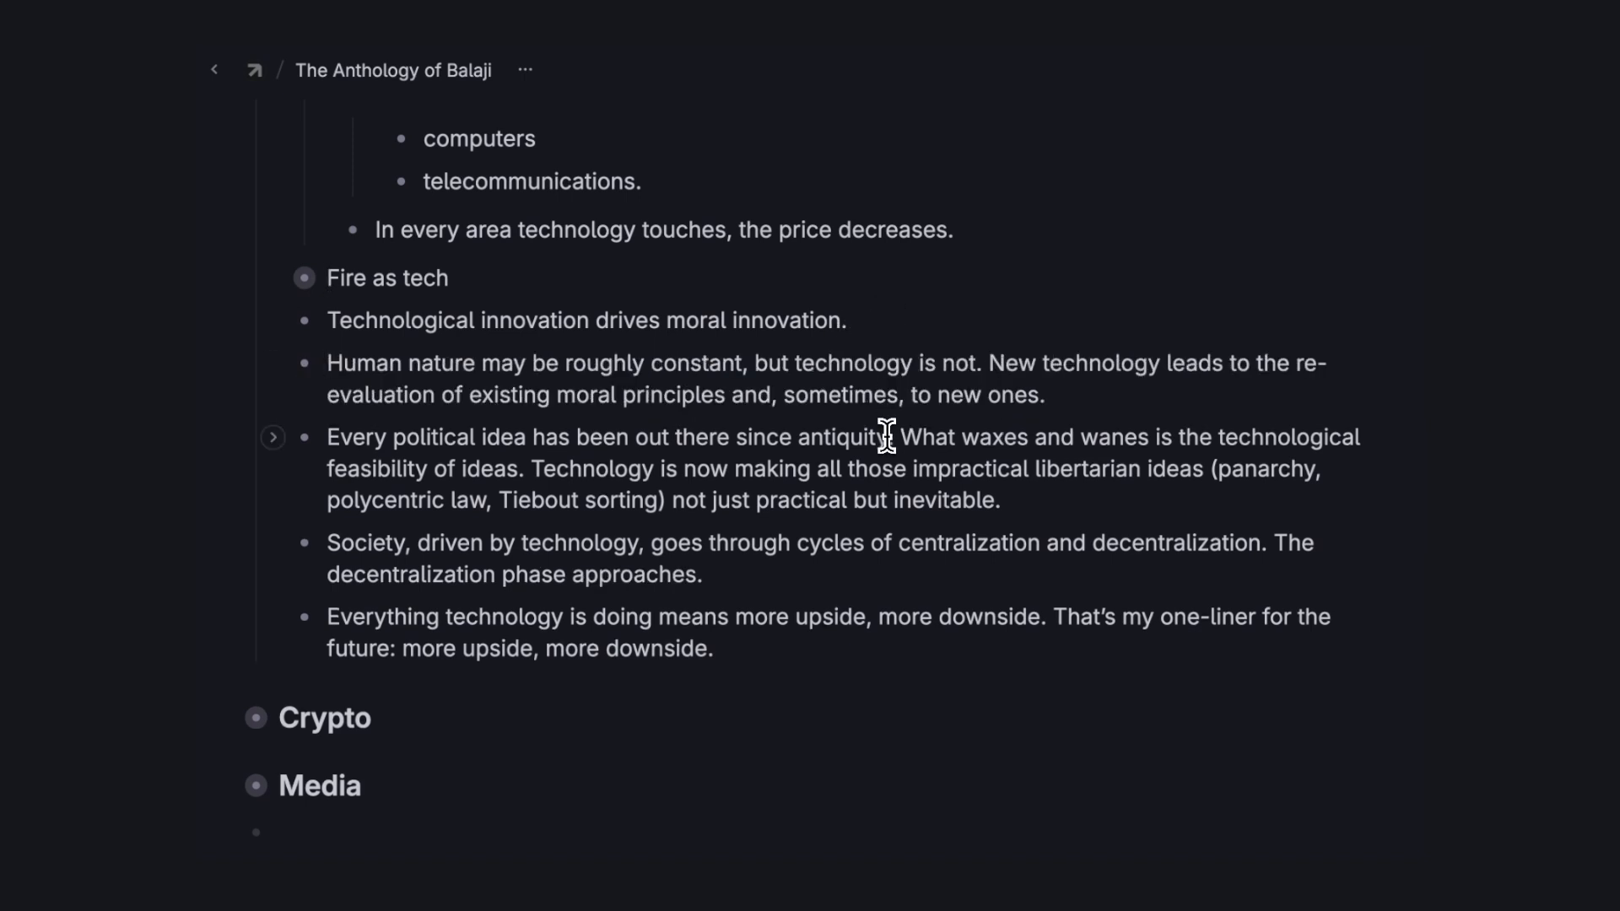
left_click(888, 436)
key("Return")
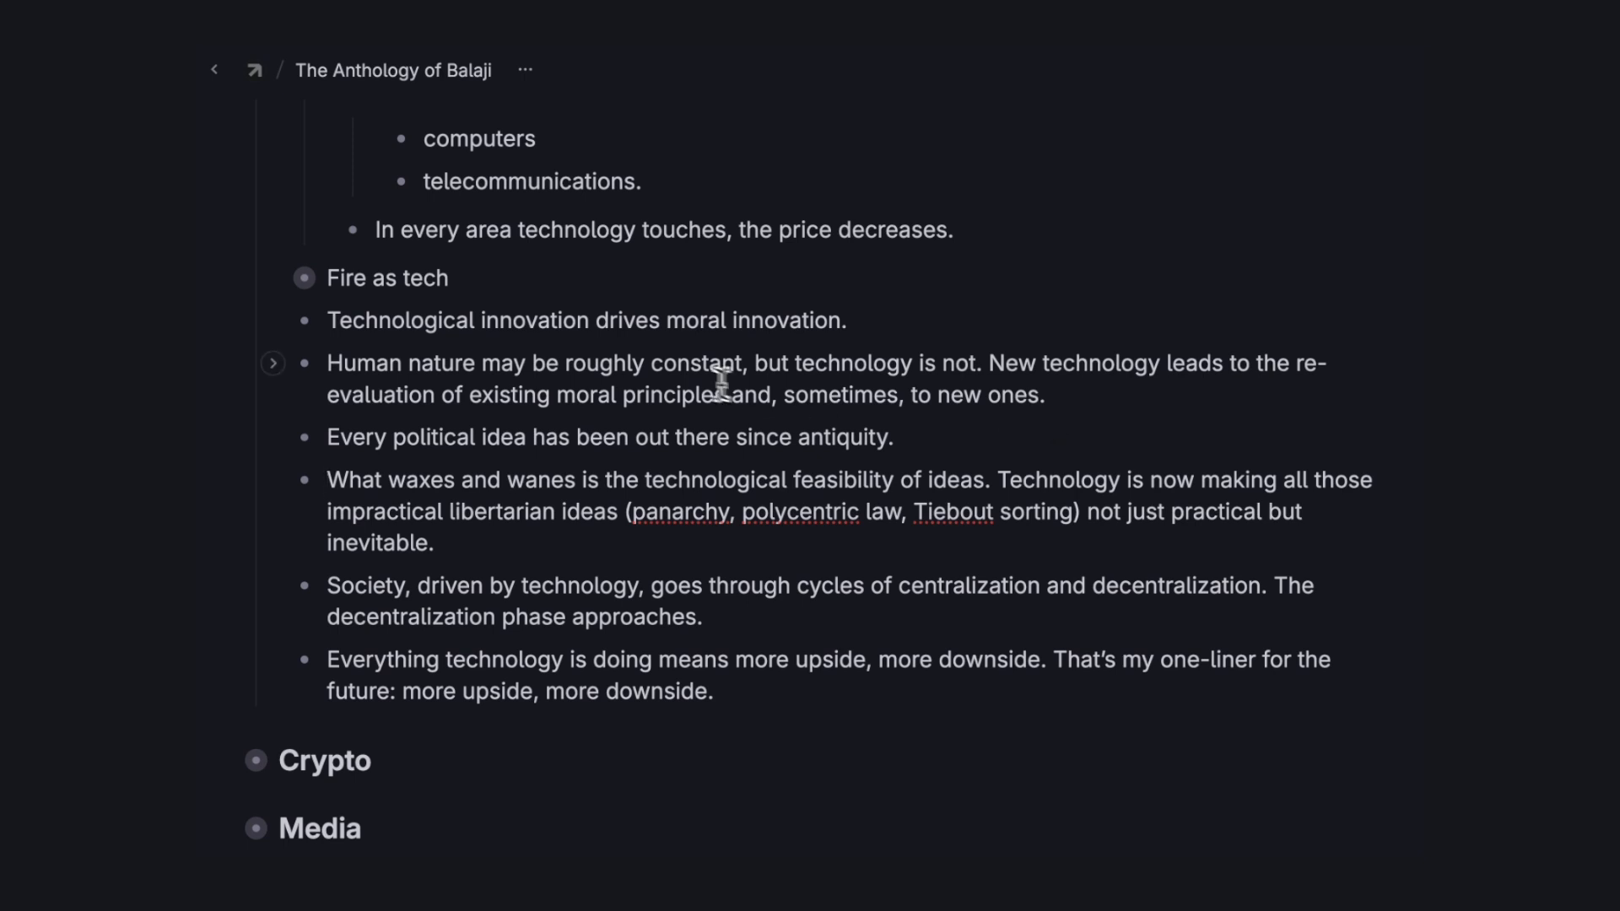
Nest the human nature and political idea bullets under "Technological innovation drives moral innovation." and highlight that parent line.
left_click(501, 362)
key("Tab")
left_click(428, 453)
key("Tab")
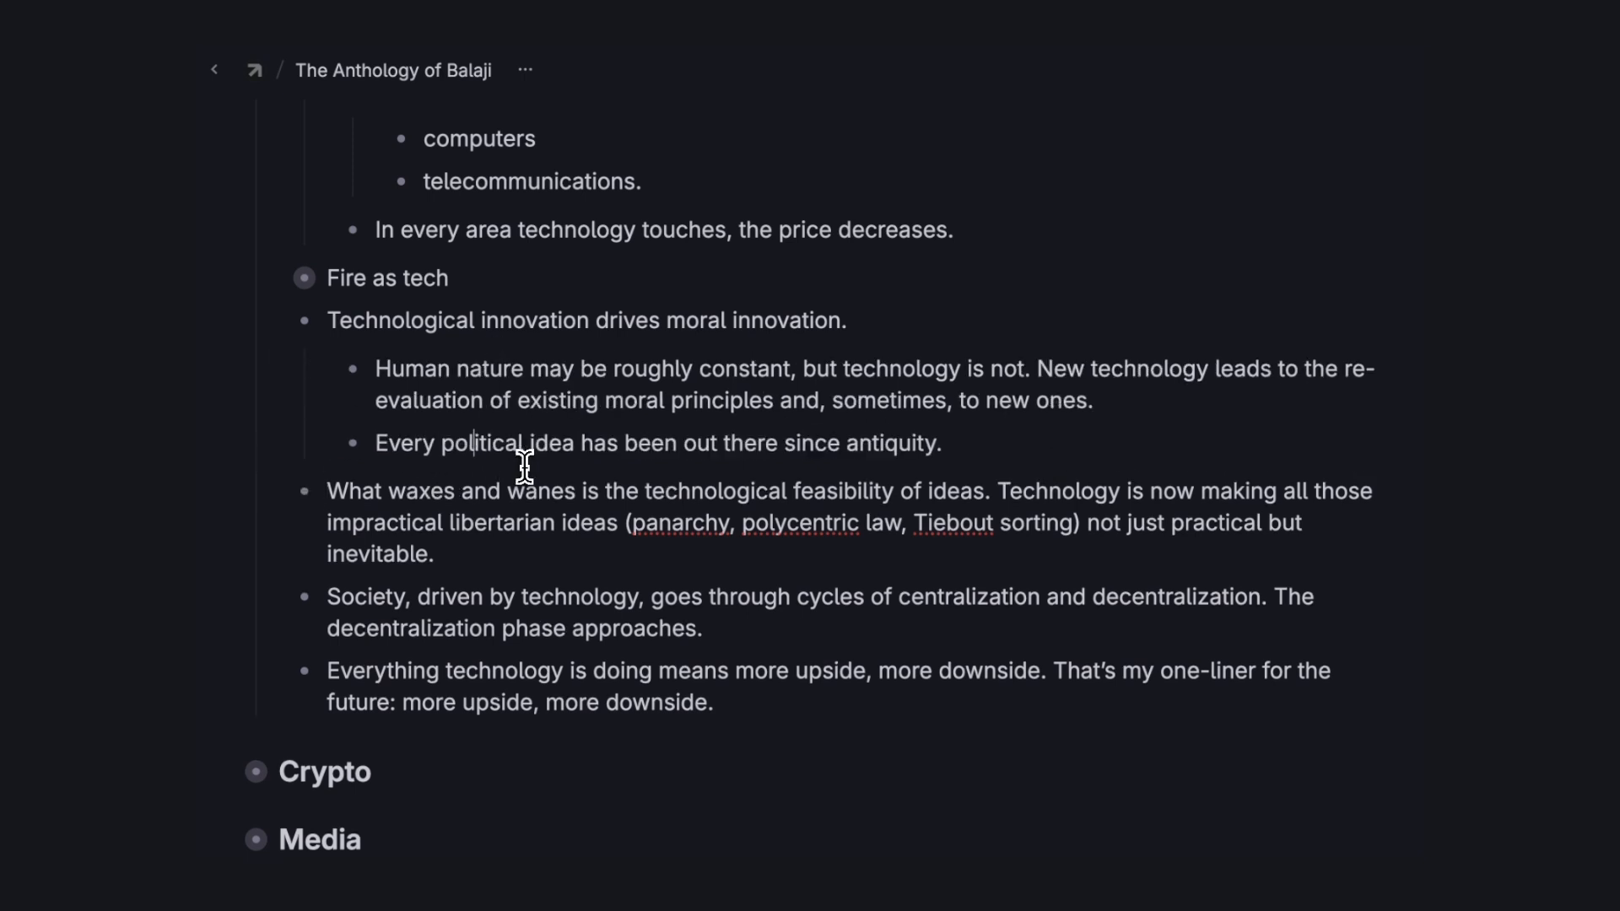
triple_click(835, 317)
left_click(748, 268)
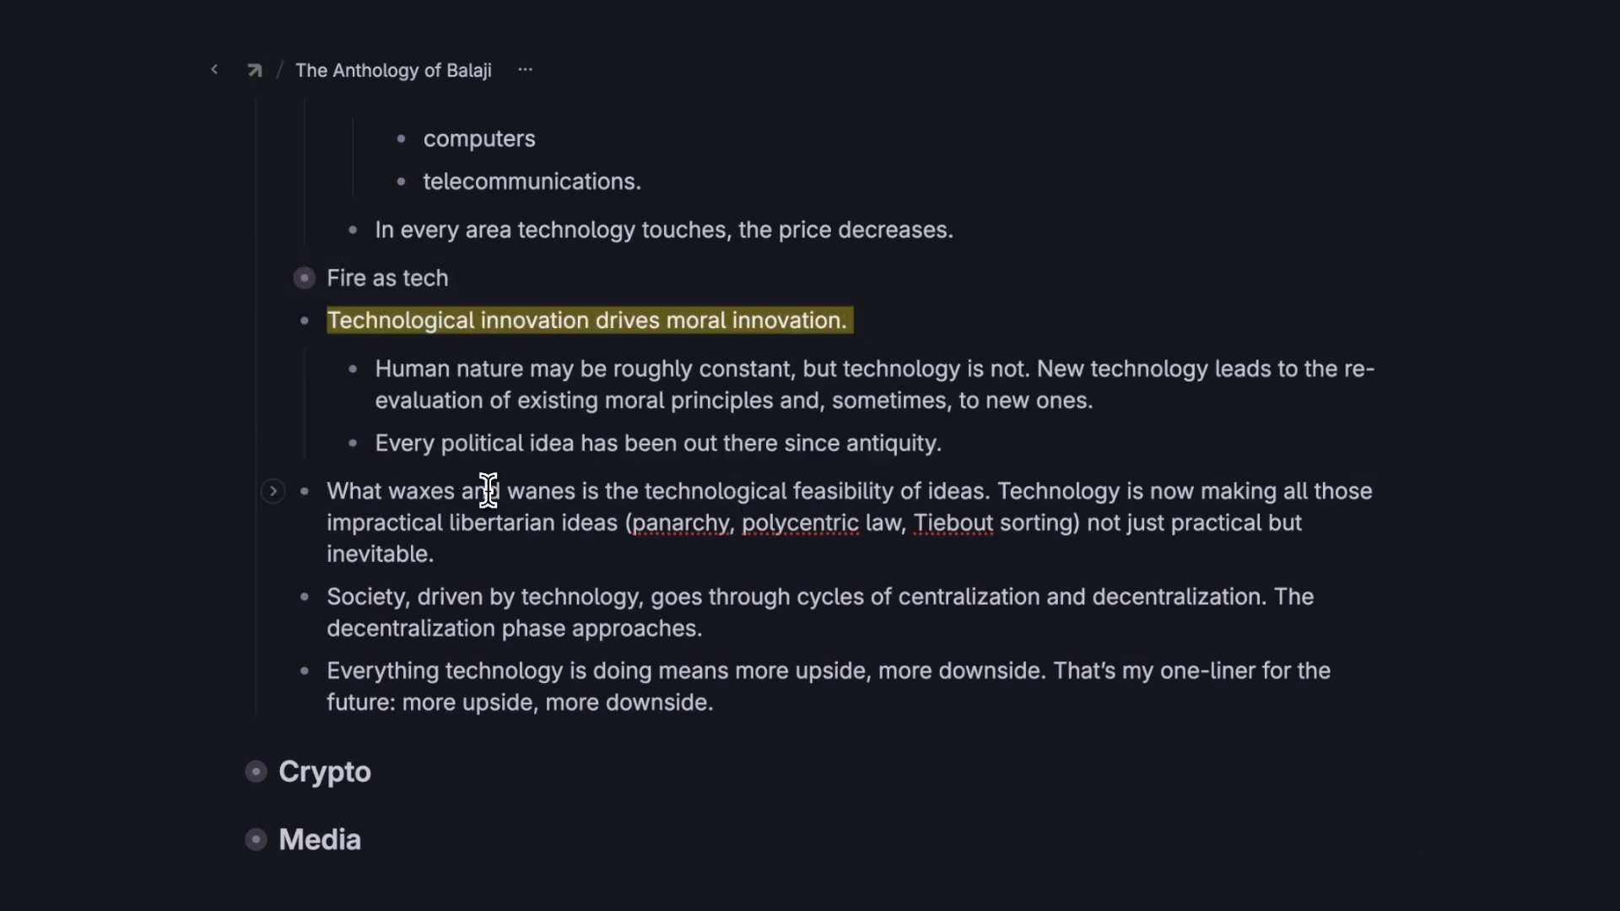
Nest the "What waxes and wanes" note under the moral innovation line and split it after "feasibility of ideas.".
left_click(1008, 488)
key("Tab")
left_click(1042, 486)
key("Return")
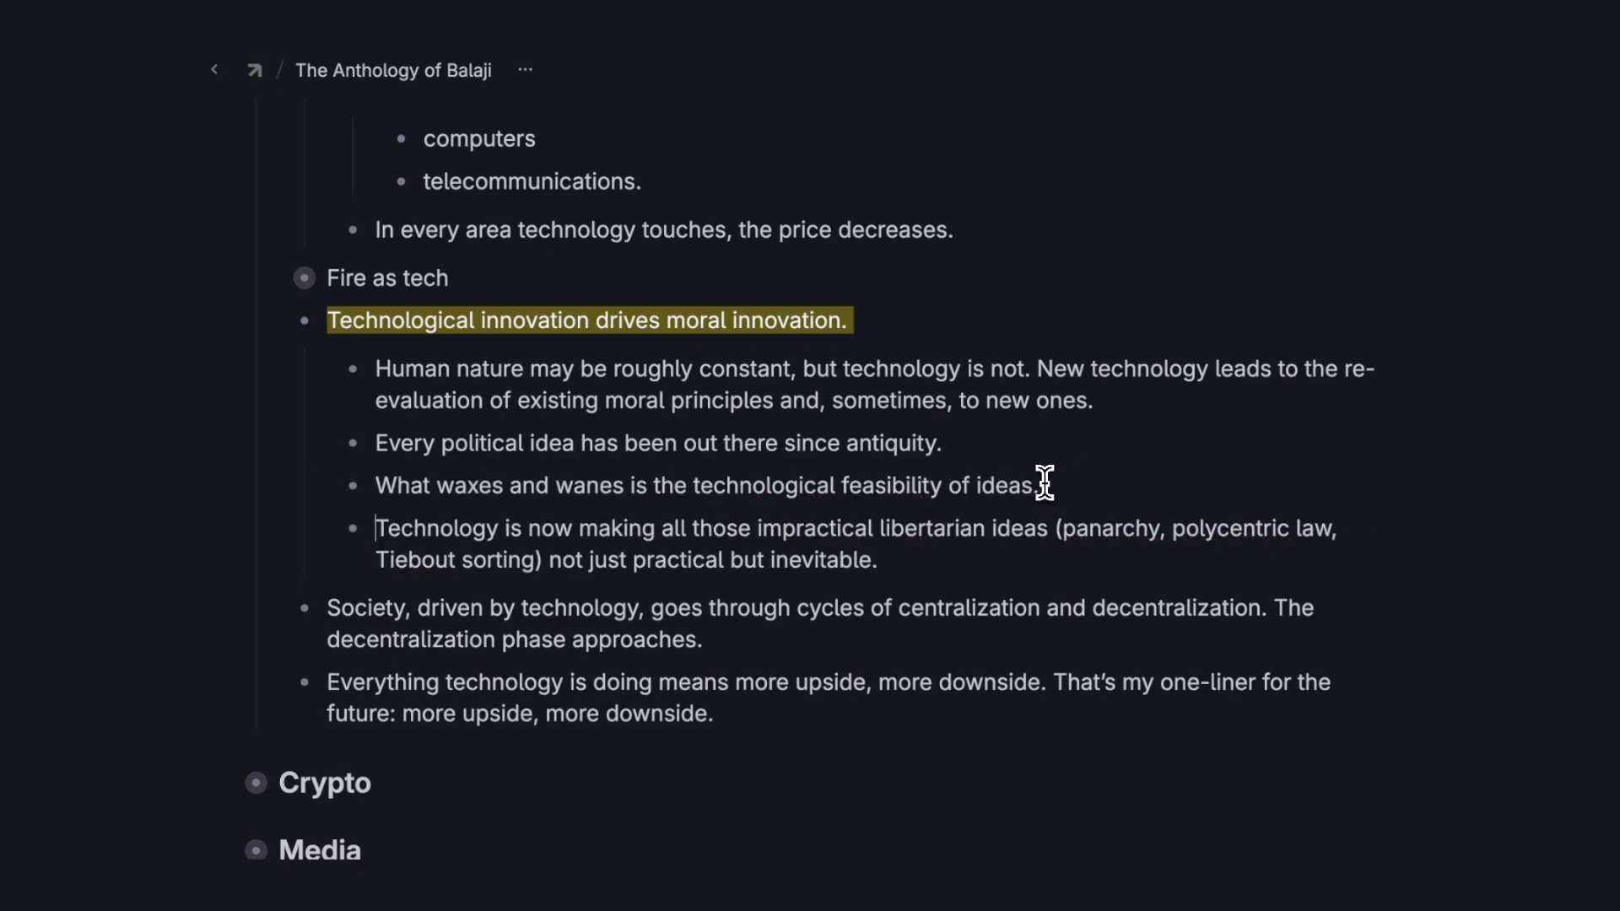
Split the bracketed examples from "libertarian ideas" and put "panarchy" in its own bullet, removing the bracket and comma.
left_click(1046, 530)
key("Return")
key("Delete")
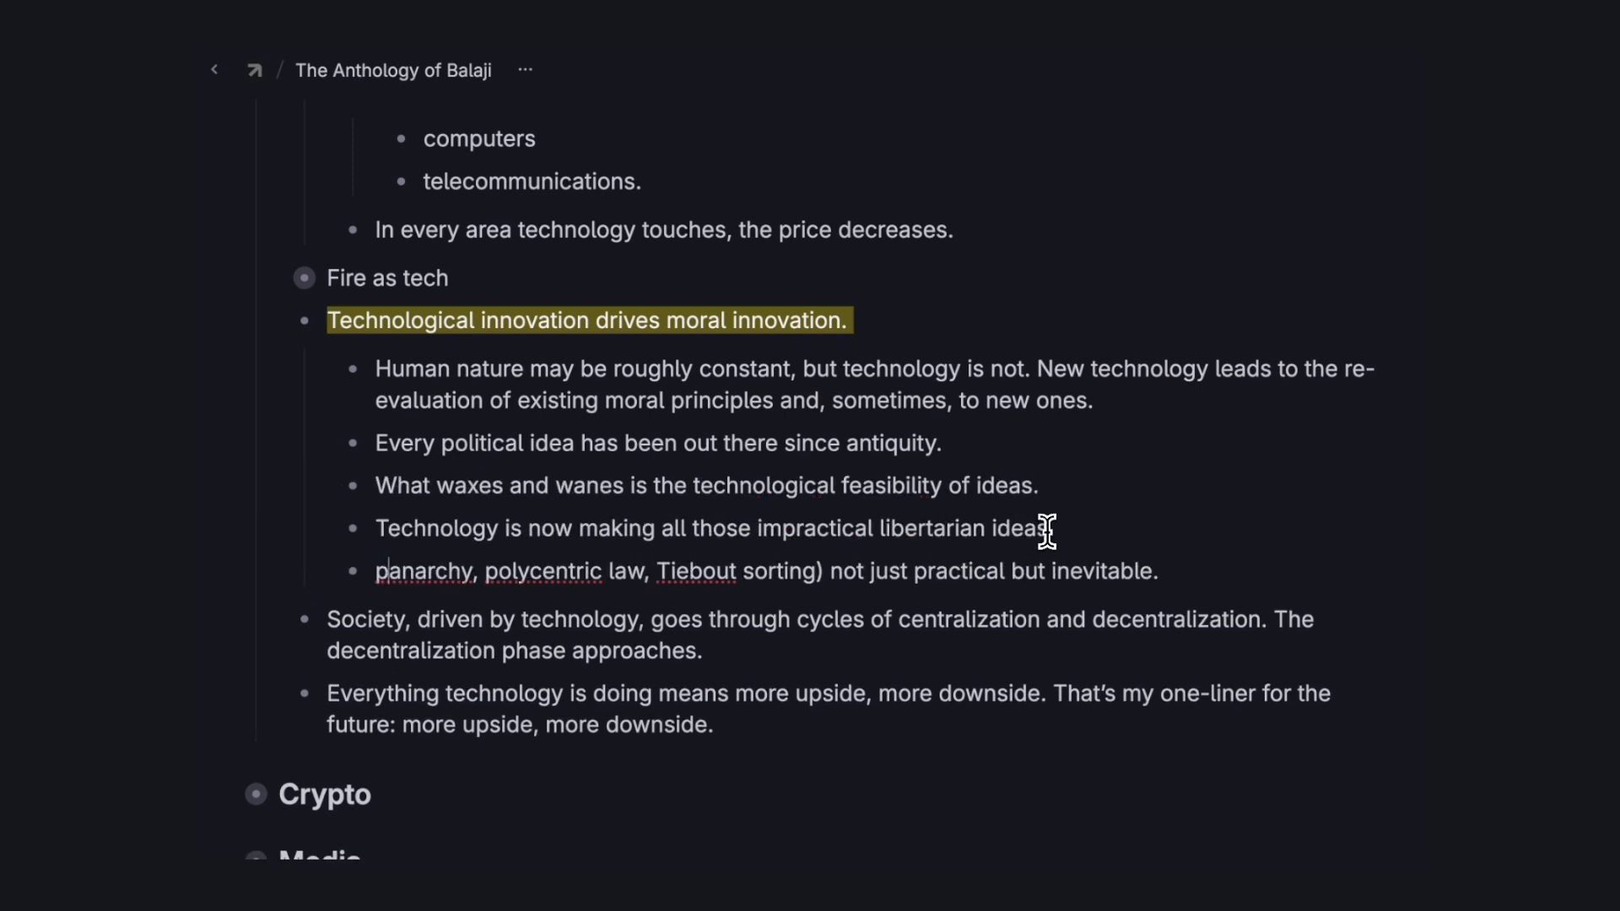
key("BackSpace")
key("Delete")
key("Return")
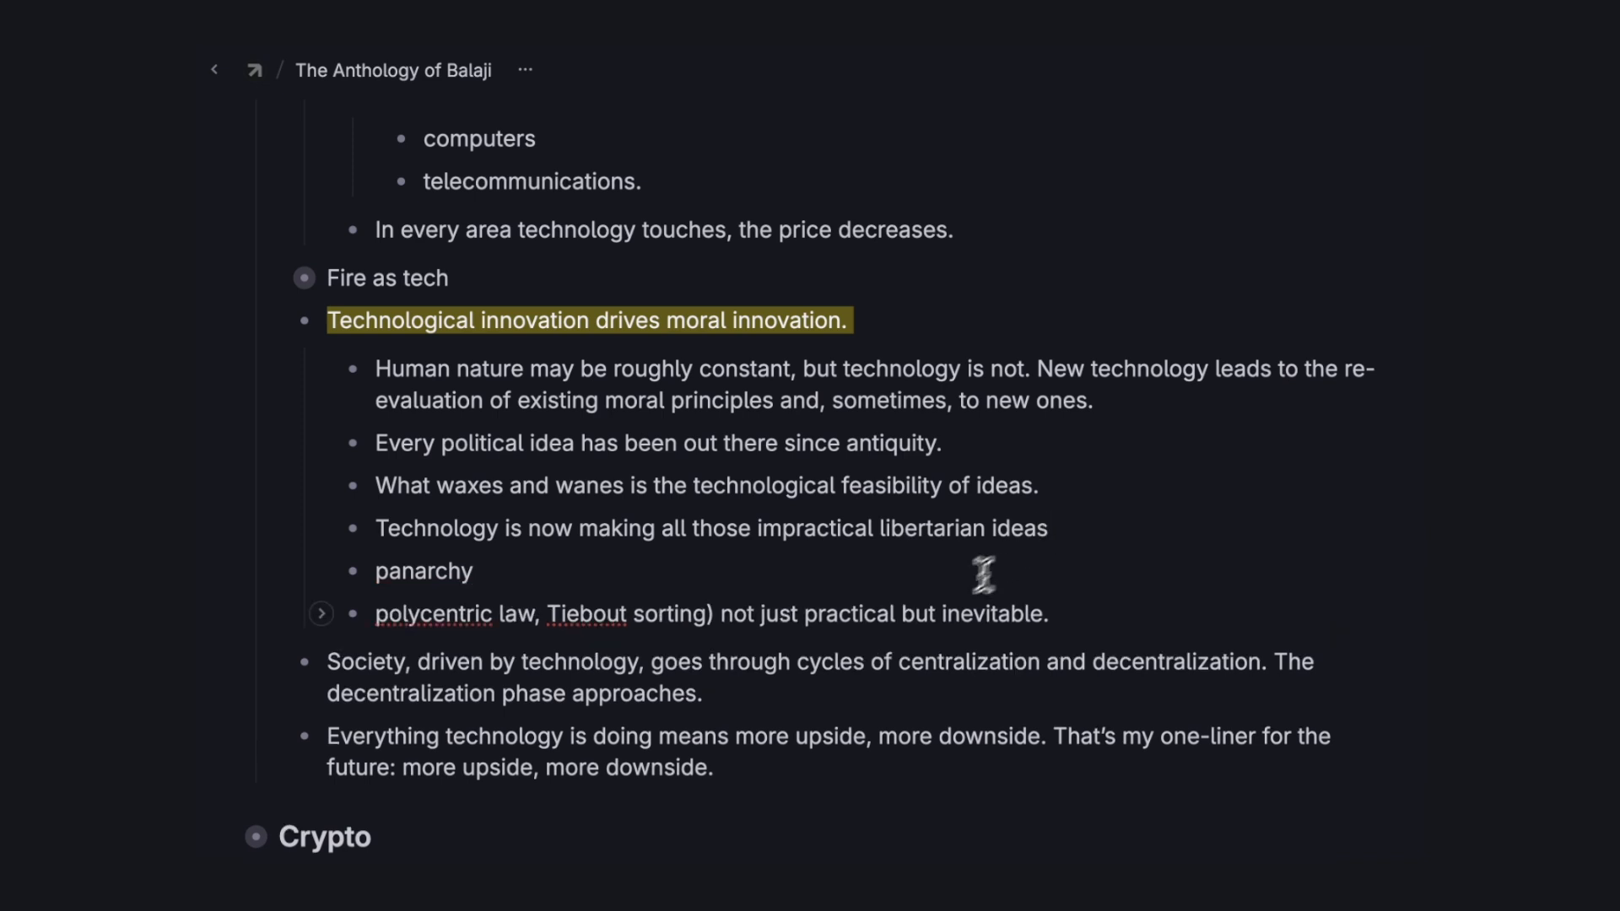
Split "polycentric law", "Tiebout sorting" and "not just practical but inevitable." into separate bullets, removing the leftover punctuation.
left_click(551, 613)
key("BackSpace")
key("BackSpace")
key("Return")
left_click(541, 656)
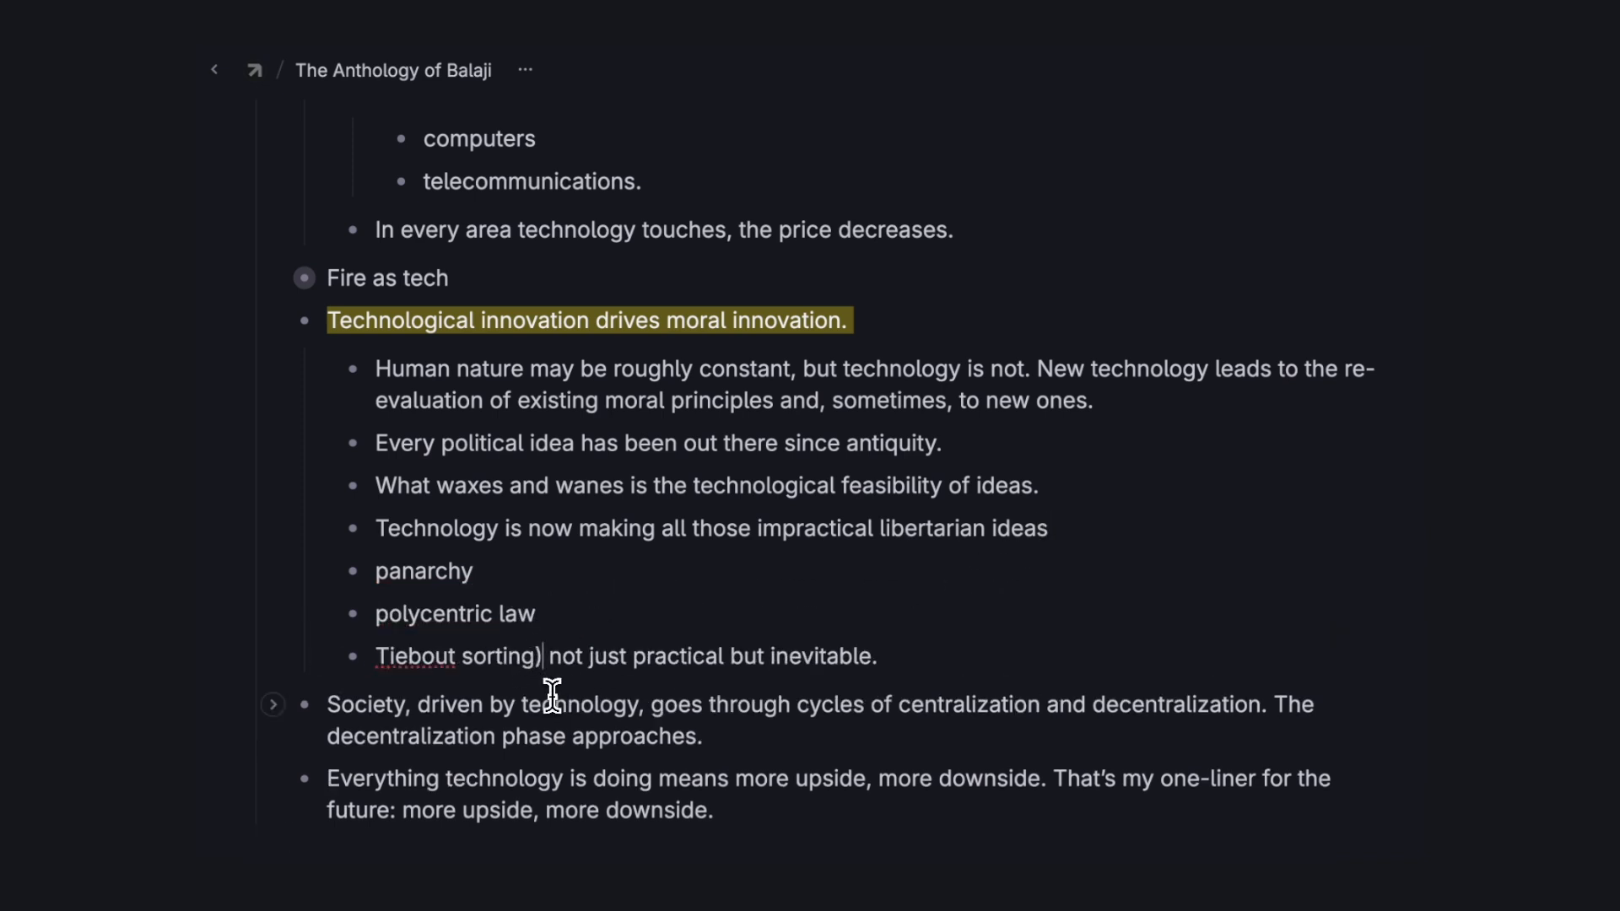
key("BackSpace")
key("BackSpace")
key("Return")
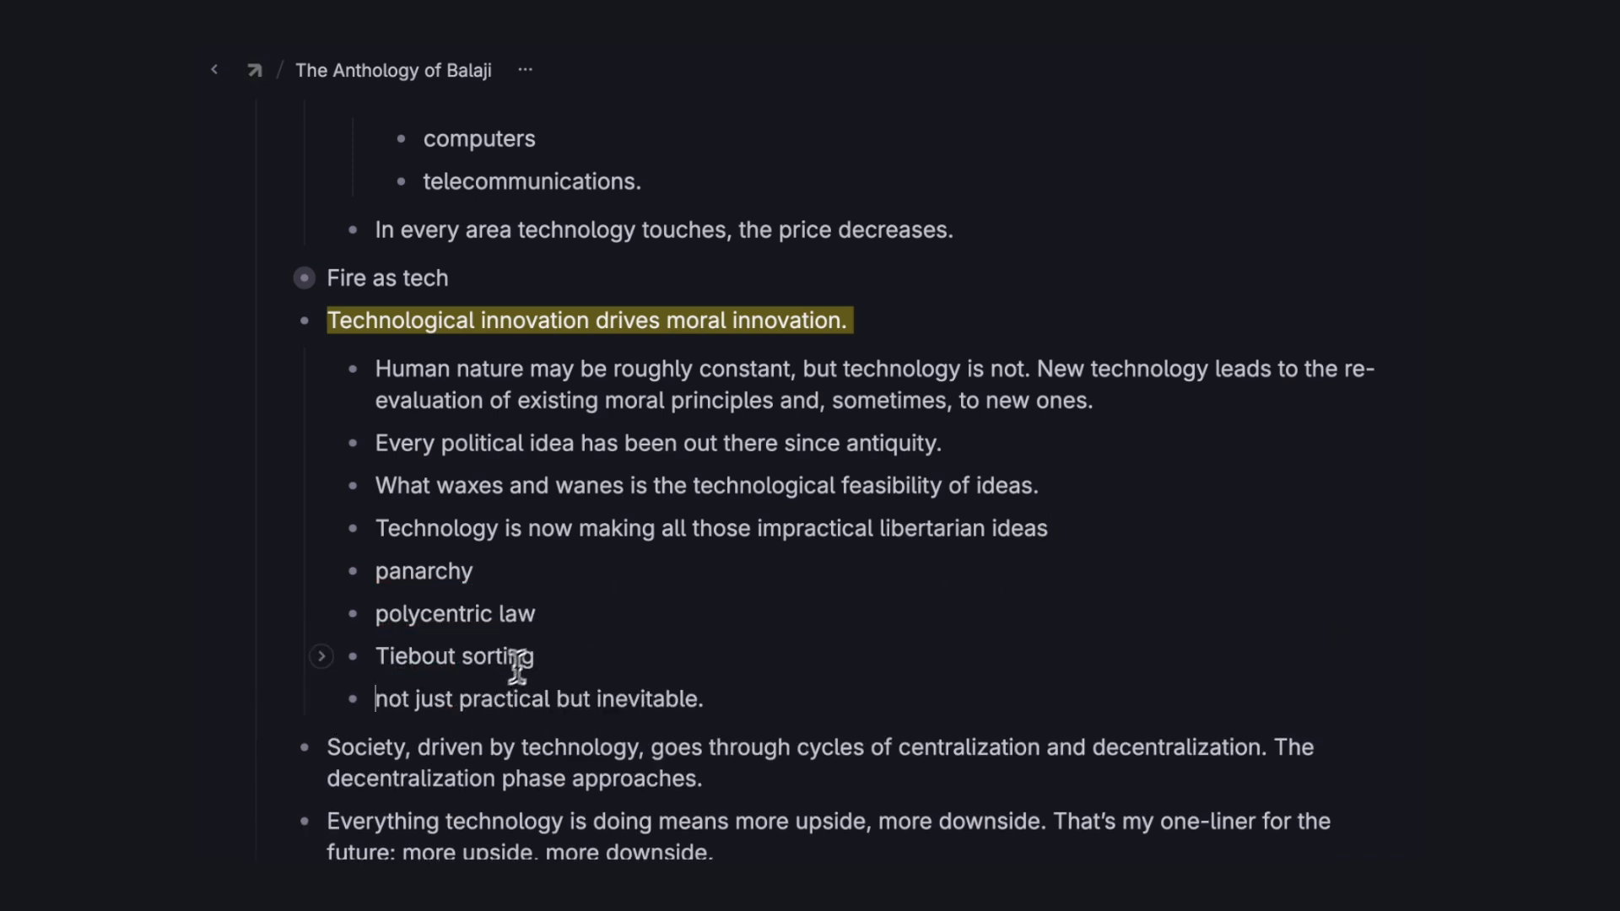
Nest the three libertarian examples under "impractical libertarian ideas" and collapse the moral innovation bullet.
left_click_drag(507, 661, 401, 573)
key("Tab")
scroll(706, 658, "down", 1)
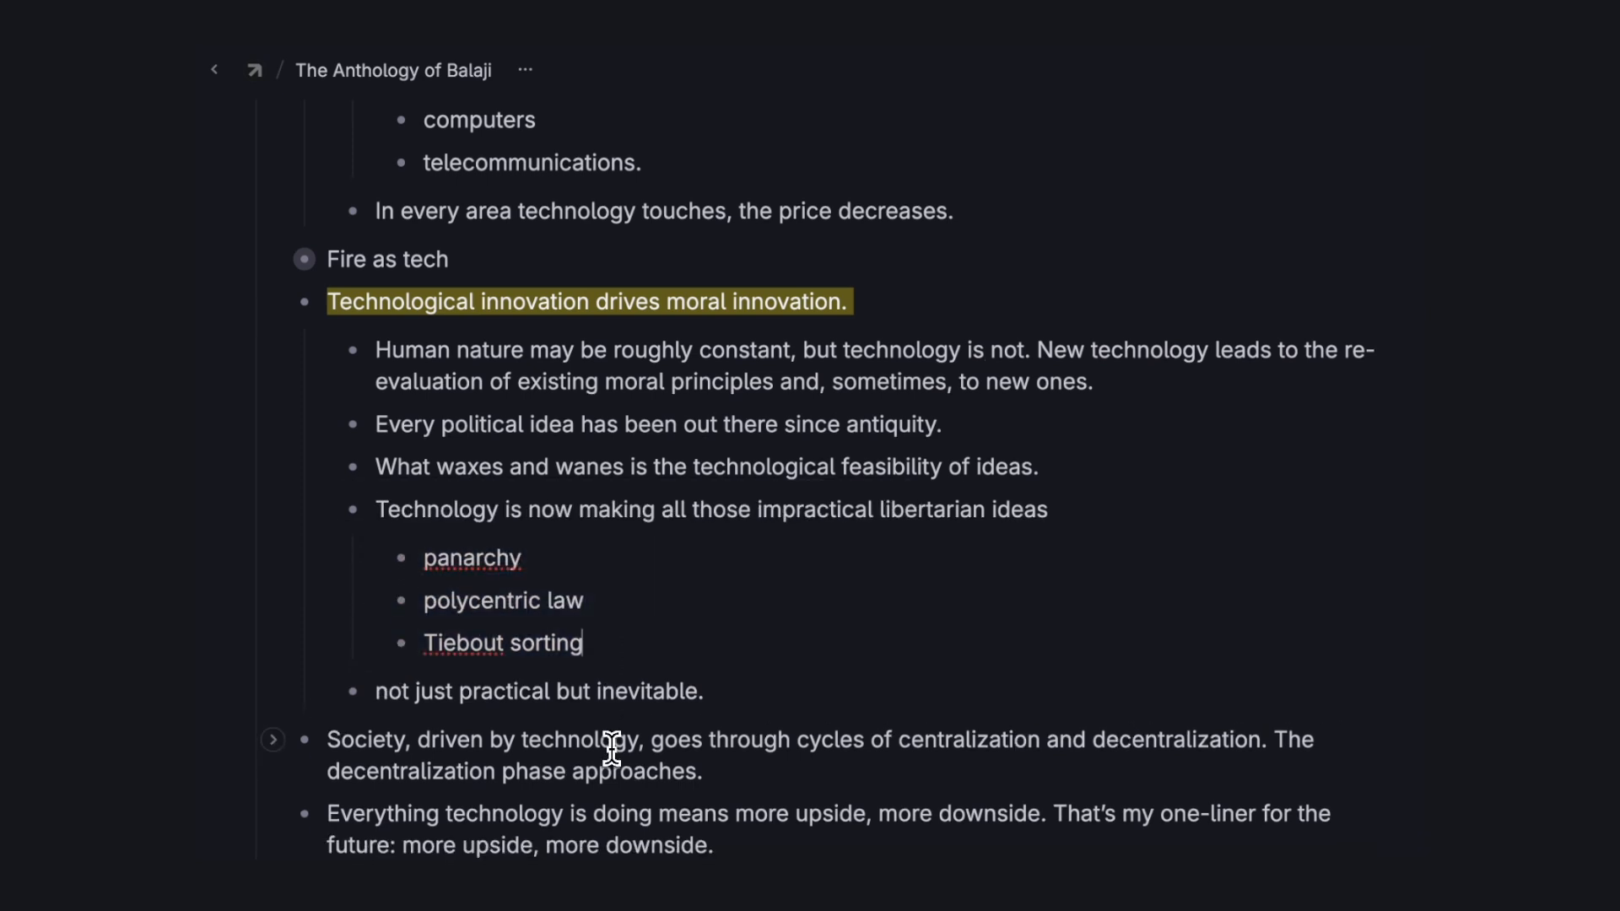
left_click(273, 299)
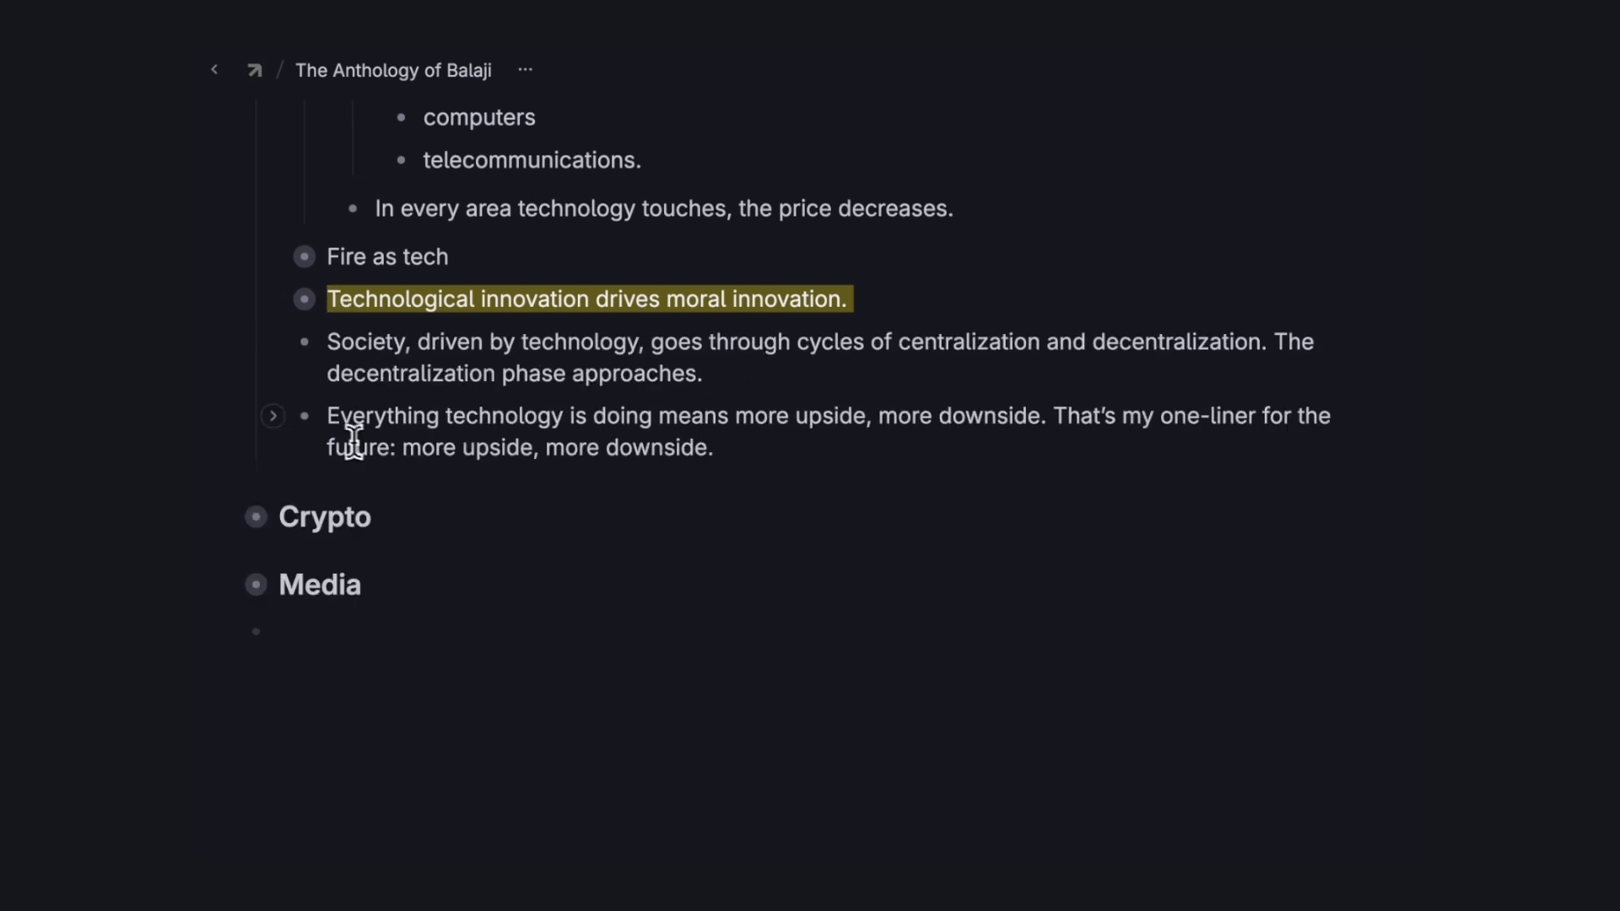
Highlight "cycles of centralization and decentralization." and nest the sentence that follows it as a sub-bullet.
left_click_drag(797, 343, 1268, 339)
key("super+shift+h")
left_click(1275, 342)
key("Return")
key("Tab")
Split off the one-liner sentence about the future and nest it under "Everything technology is doing means more upside, more downside.".
left_click(1056, 438)
key("Return")
key("Tab")
Collapse the "Technology & prices", "Society, driven by technology" and "Everything technology is doing" bullets.
scroll(739, 458, "up", 1)
scroll(739, 457, "up", 5)
left_click(274, 295)
left_click(273, 424)
left_click(273, 467)
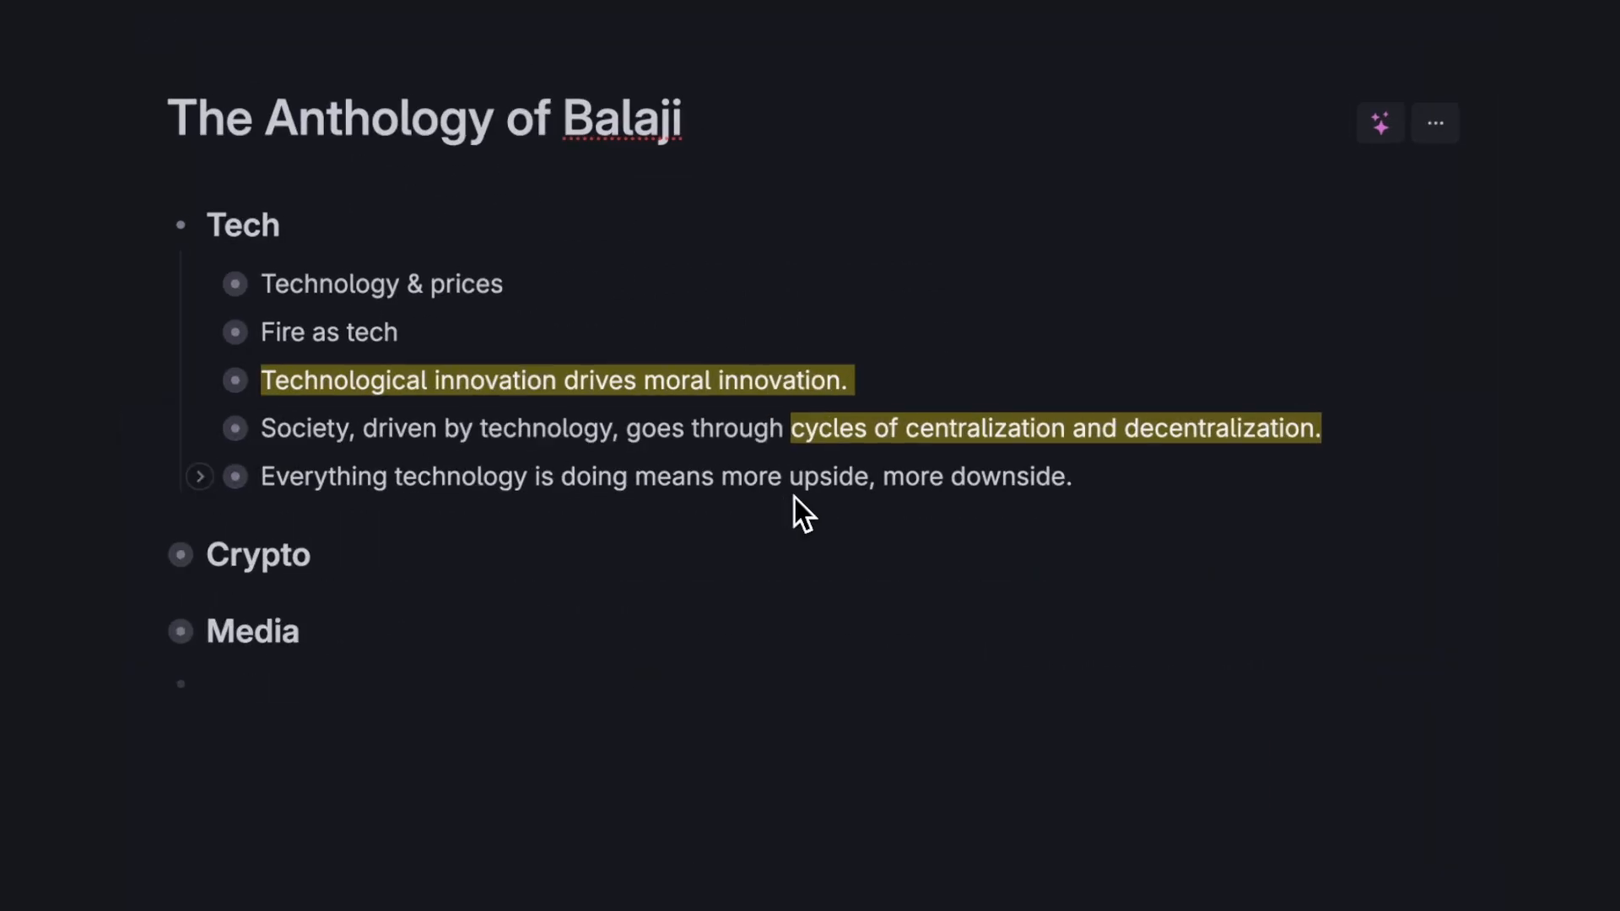
Expand the Crypto section and reword the start of its first note as "Internet → programmable communication".
left_click(316, 548)
key("super+Down")
left_click(341, 647)
key("BackSpace")
key("BackSpace")
key("BackSpace")
key("BackSpace")
key("BackSpace")
key("BackSpace")
key("BackSpace")
key("BackSpace")
type("I")
double_click(394, 648)
type("->")
Split off the crypto half of the first note as a sub-bullet reading "crypto → programmable money.".
left_click(777, 646)
key("BackSpace")
key("BackSpace")
key("Return")
key("Tab")
double_click(414, 698)
type("->")
Nest the "Crypto likewise will subsume" sentence under "The internet subsumed TV, radio, newspapers" and highlight "stocks, bonds, commodities".
scroll(1314, 636, "down", 1)
left_click(1314, 637)
key("Return")
key("Tab")
left_click_drag(673, 691, 1000, 692)
Split the asset-class note after "anything scarce." so the "It's a new financial system" sentence has its own bullet.
left_click(911, 633)
scroll(814, 764, "down", 2)
left_click(904, 634)
key("Return")
left_click_drag(244, 604, 253, 680)
scroll(363, 766, "down", 3)
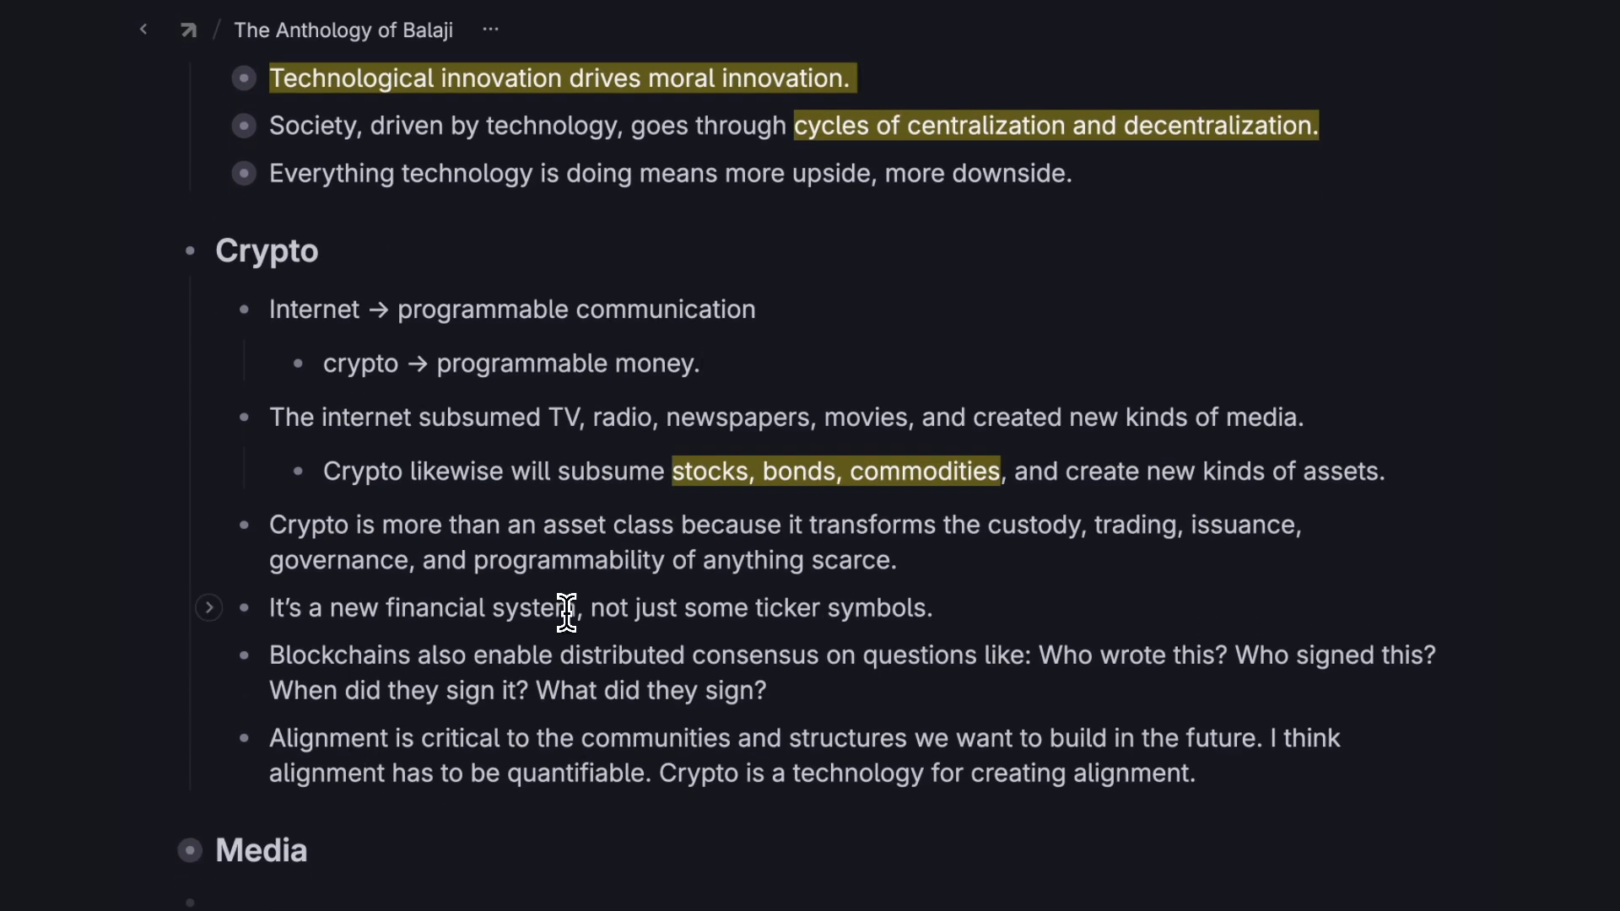
Add a "New financial system" bullet and nest the asset-class and ticker-symbols notes under it.
key("Return")
key("shift+Tab")
type("New financial system")
left_click(492, 528)
key("Tab")
left_click(405, 617)
key("Tab")
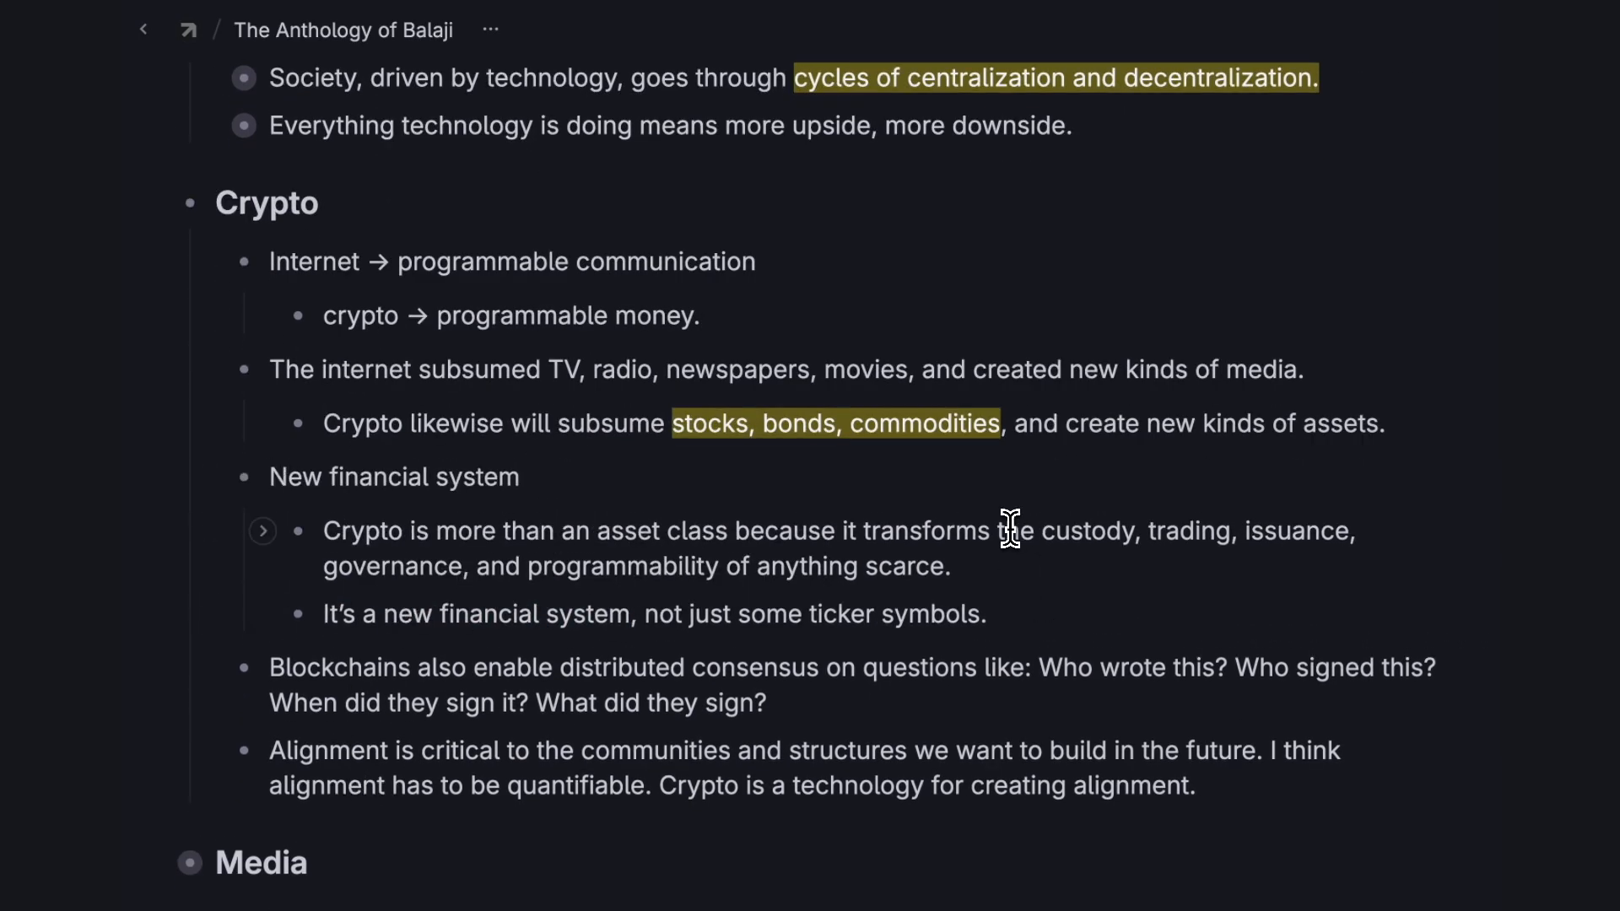
Split the asset-class note after "transforms the" and nest the custody, trading and issuance part beneath it.
left_click(1042, 531)
key("Return")
key("Tab")
Split the four questions in the Blockchains note into separate sub-bullets under "distributed consensus on questions like:".
left_click(1038, 589)
key("Return")
key("Tab")
left_click(511, 636)
key("Return")
left_click(524, 686)
key("Return")
left_click(582, 734)
key("Return")
Add an "Alignment" bullet and nest the alignment note beneath it, split into three sentences.
double_click(1111, 703)
key("Return")
key("shift+Tab")
type("Alignment")
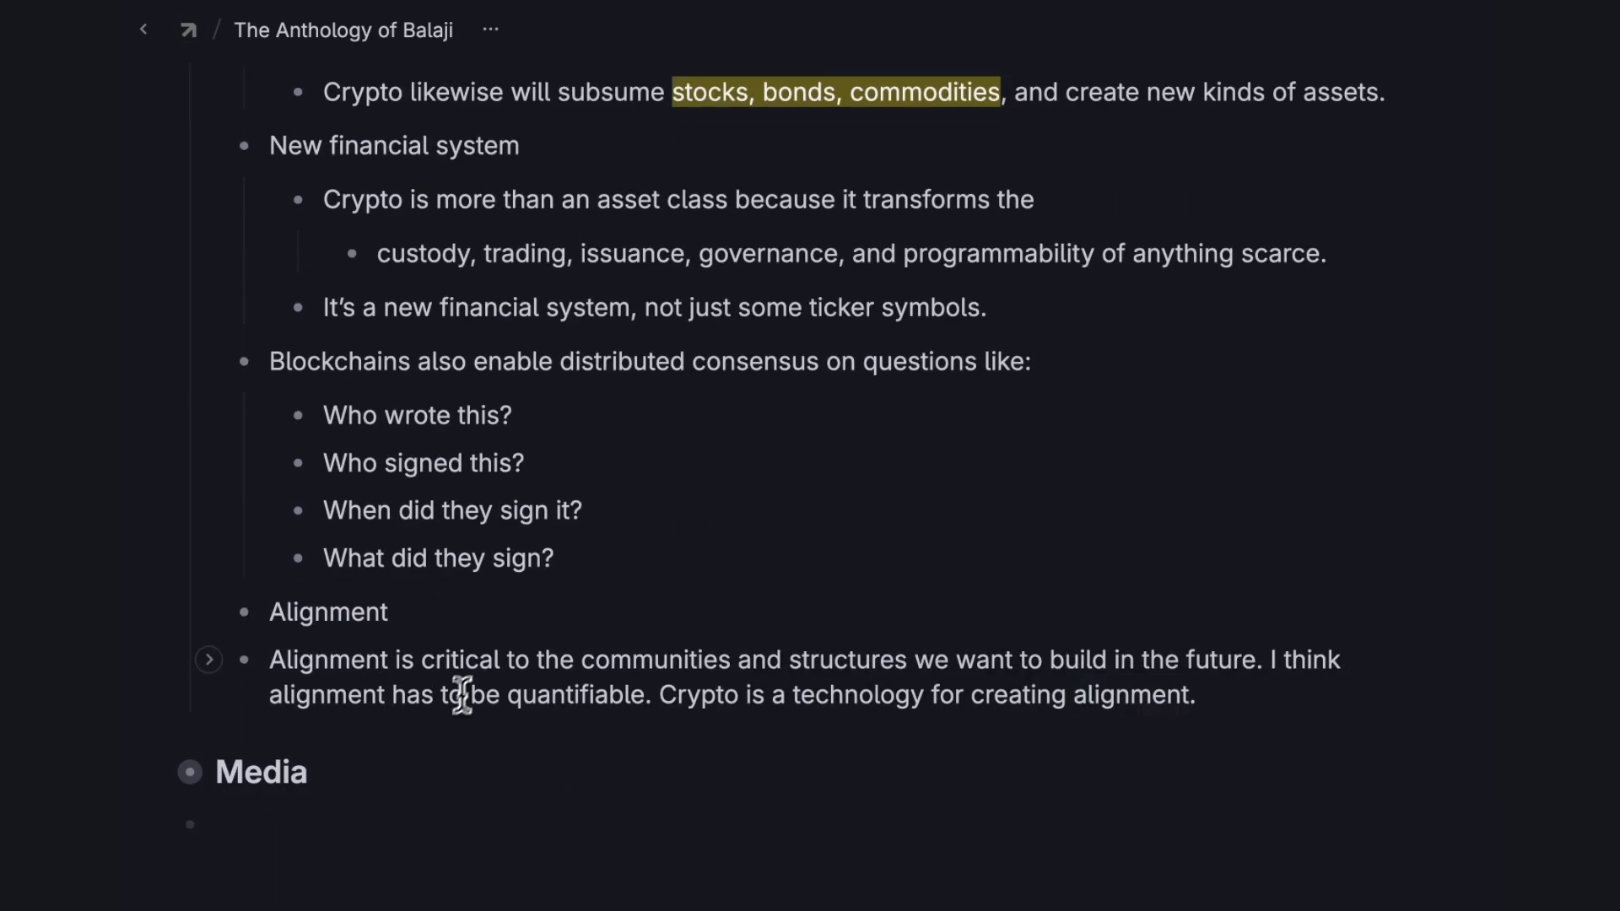
key("Tab")
left_click(1319, 666)
key("Return")
left_click(793, 712)
key("Return")
Rename the "Alignment" bullet as "Quantifiable alignment".
left_click(337, 605)
key("super+Left")
type("quantifiable")
key("Delete")
key("a")
key("super+Left")
key("Delete")
type("Q")
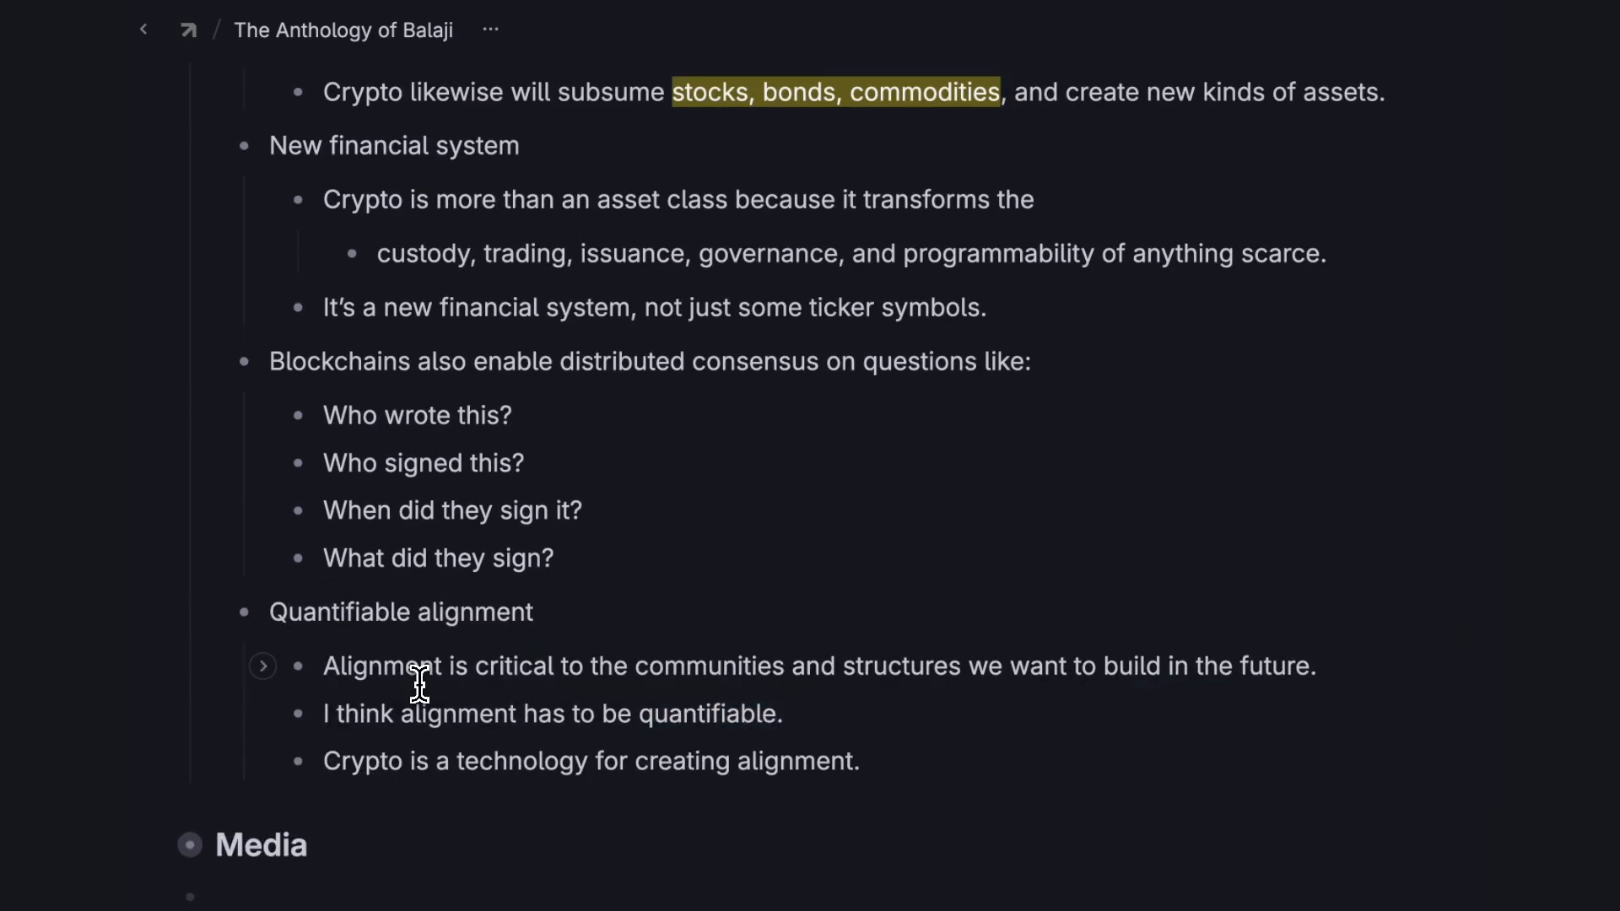
Collapse the Crypto section and expand the Media section.
scroll(271, 633, "up", 10)
left_click(155, 167)
left_click(154, 243)
Split the Media note after "Humans are mimetic." and nest its follow-up sentences as sub-bullets.
left_click(523, 348)
key("Return")
left_click(1055, 404)
key("Return")
key("Tab")
key("Up")
key("Tab")
key("Down")
key("shift+Tab")
Nest "Media is how humans know what to do." under "Code is how machines know what to do.".
left_click(757, 503)
key("Return")
key("Tab")
Add a "Dispatch mechanism" bullet above the Twitter note, reusing the note's wording, and nest the note under it.
scroll(756, 503, "down", 1)
left_click_drag(404, 565, 641, 564)
key("super+c")
key("super+Left")
key("Return")
key("Up")
key("super+v")
key("super+Left")
key("Delete")
key("shift+d")
key("Down")
key("Tab")
Nest the Uber comparison and "You could imagine" sentence under the Twitter note, highlighting "very different dispatcher that maximizes long-term wealth creation".
left_click(908, 569)
key("BackSpace")
key("BackSpace")
key("Return")
key("Tab")
left_click(974, 627)
key("Return")
left_click_drag(622, 675, 1402, 675)
key("super+shift+h")
Shorten the opening of the social-platforms note to "Reddit, Twitter, Facebook → randomness.".
key("Down")
key("super+Left")
scroll(817, 720, "down", 3)
key("alt+Delete")
key("alt+Delete")
key("alt+Delete")
key("alt+Delete")
key("Delete")
left_click_drag(565, 553, 481, 584)
type("->")
Split the social-platforms note after "randomness." and nest the following text beneath it.
left_click(765, 553)
key("Return")
key("Tab")
Split the note after "Dashboards are better than newspapers.", nest the remaining sentences beneath it and bold "Dashboards".
left_click(753, 672)
key("Return")
key("Tab")
double_click(342, 624)
key("super+b")
left_click(452, 782)
key("Tab")
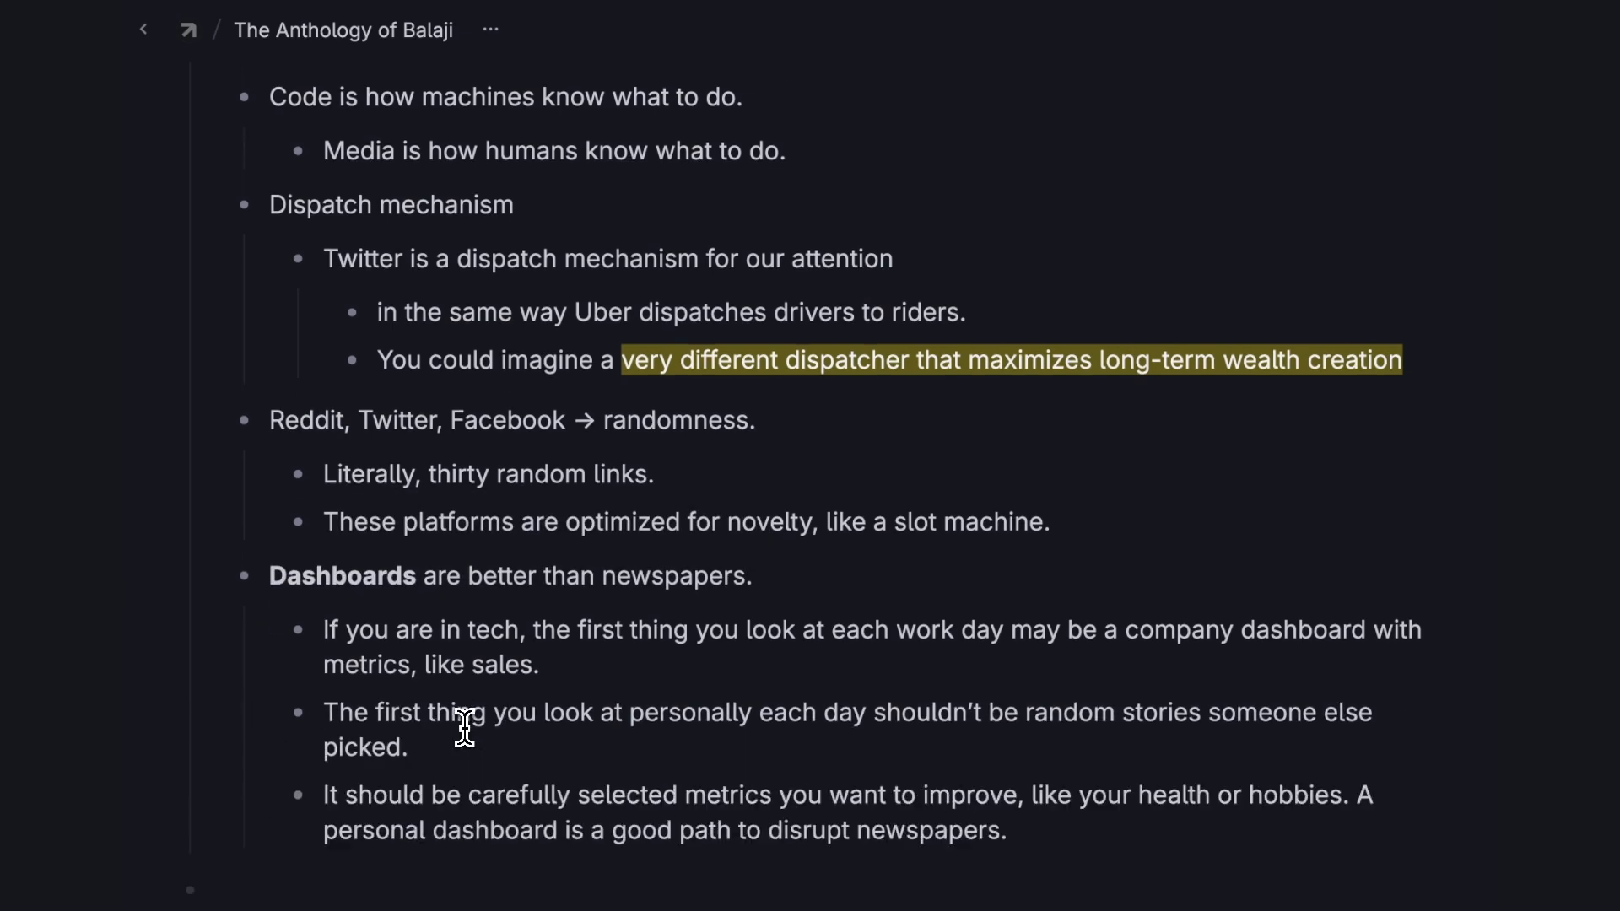
Nest the "It should be carefully selected metrics" sentence under "The first thing you look at personally each day".
left_click(416, 749)
key("Return")
key("Tab")
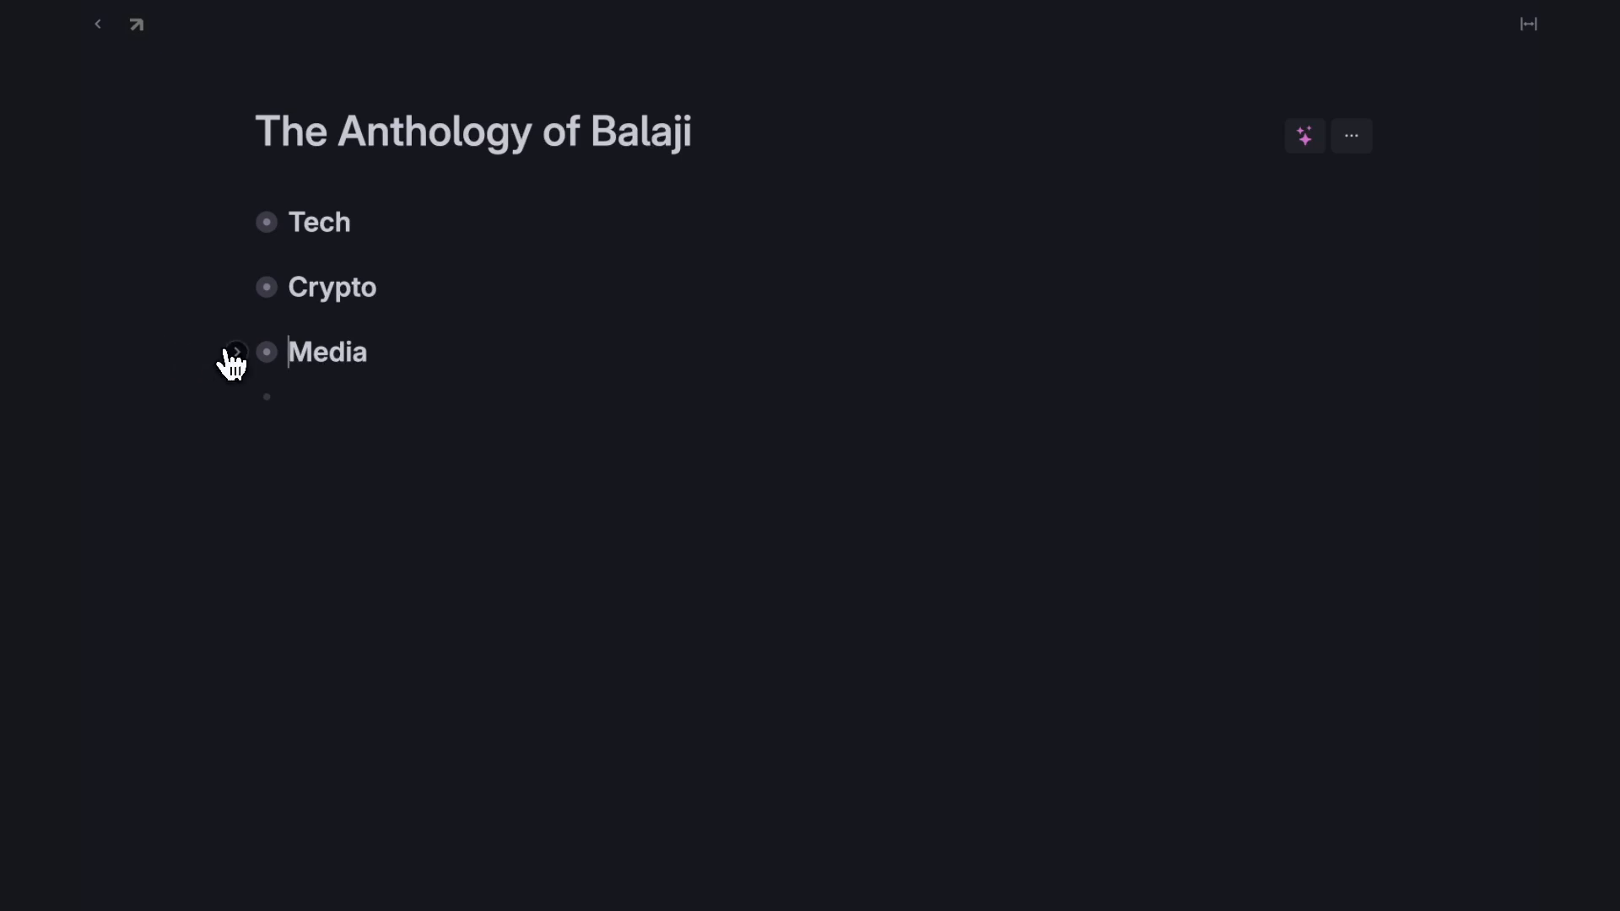
Open the Dashboards bullet under Media as its own page and add a bar-chart icon and a banner image.
left_click(237, 354)
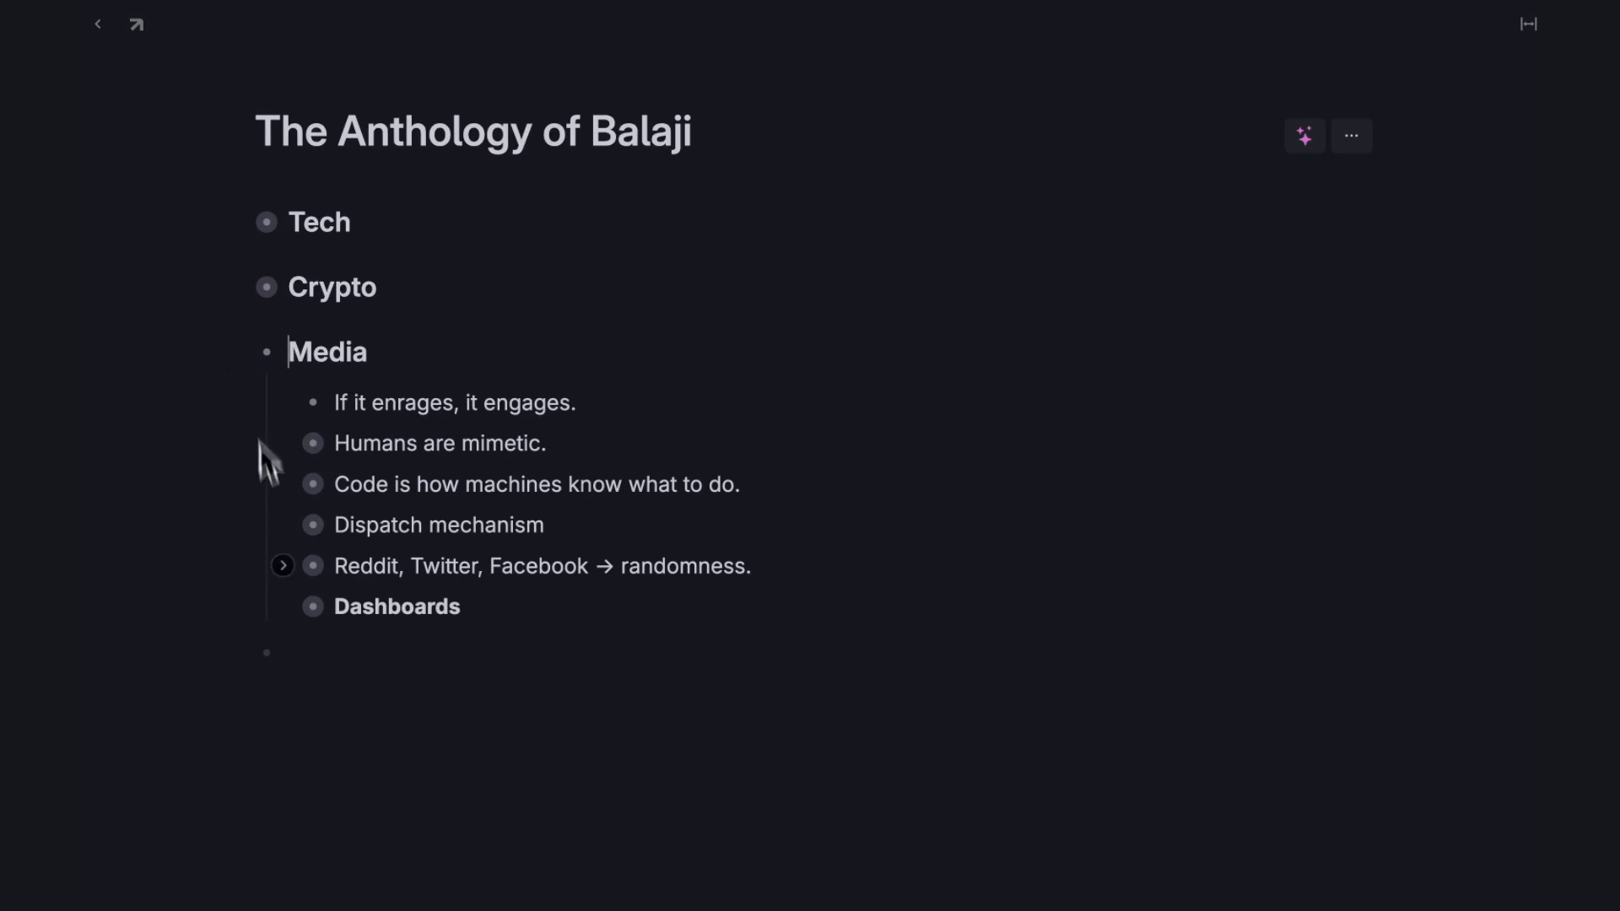
left_click(313, 608)
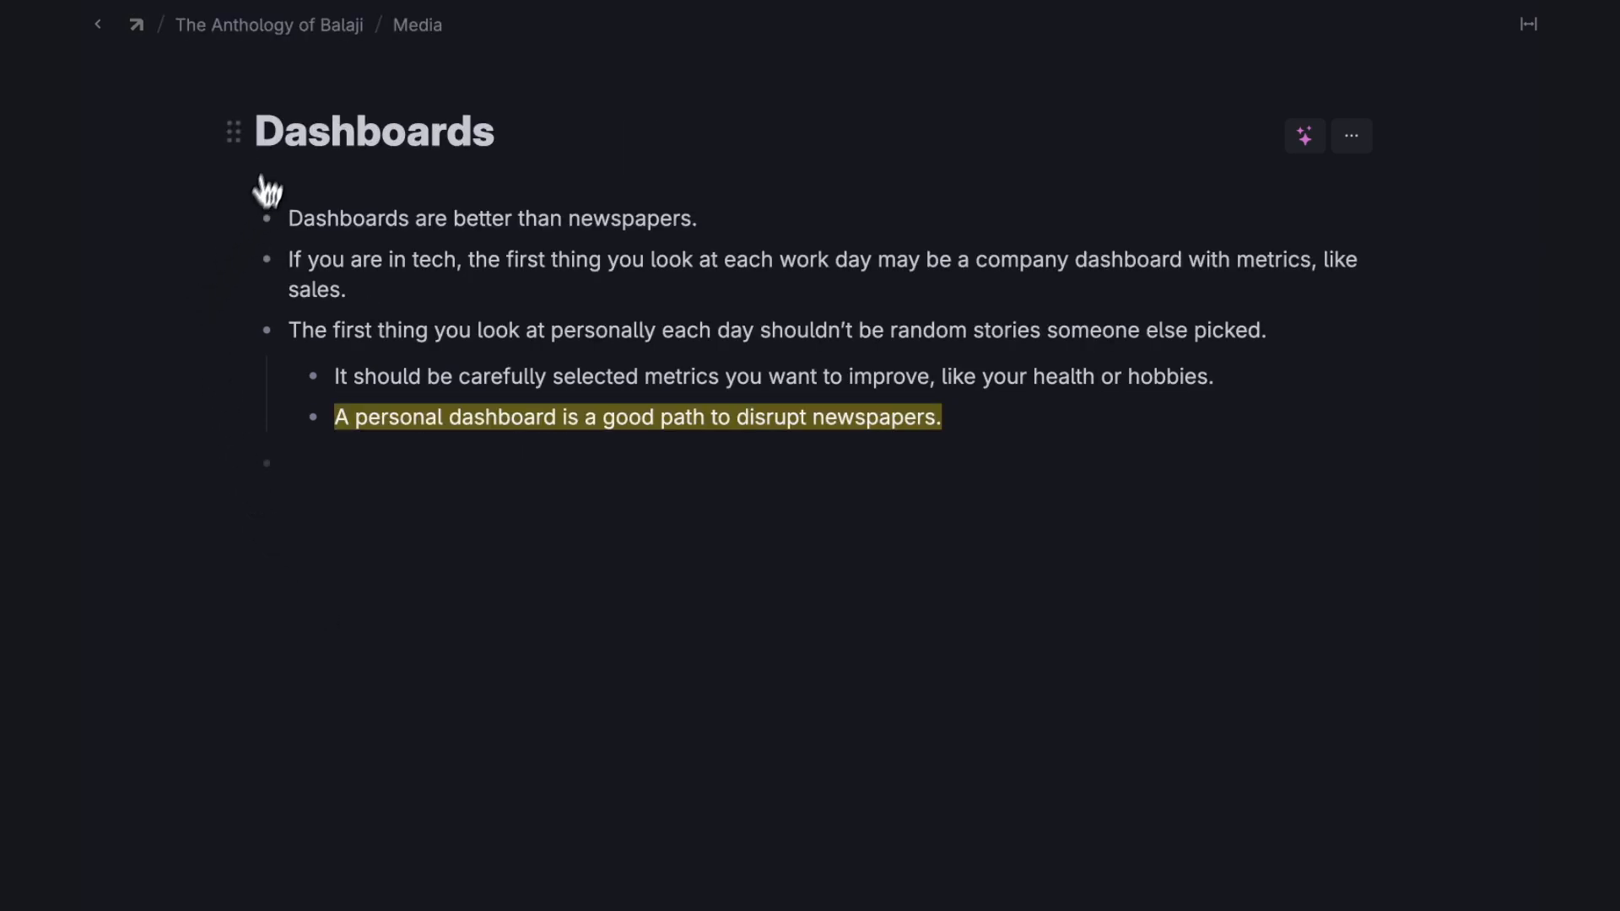
left_click(274, 84)
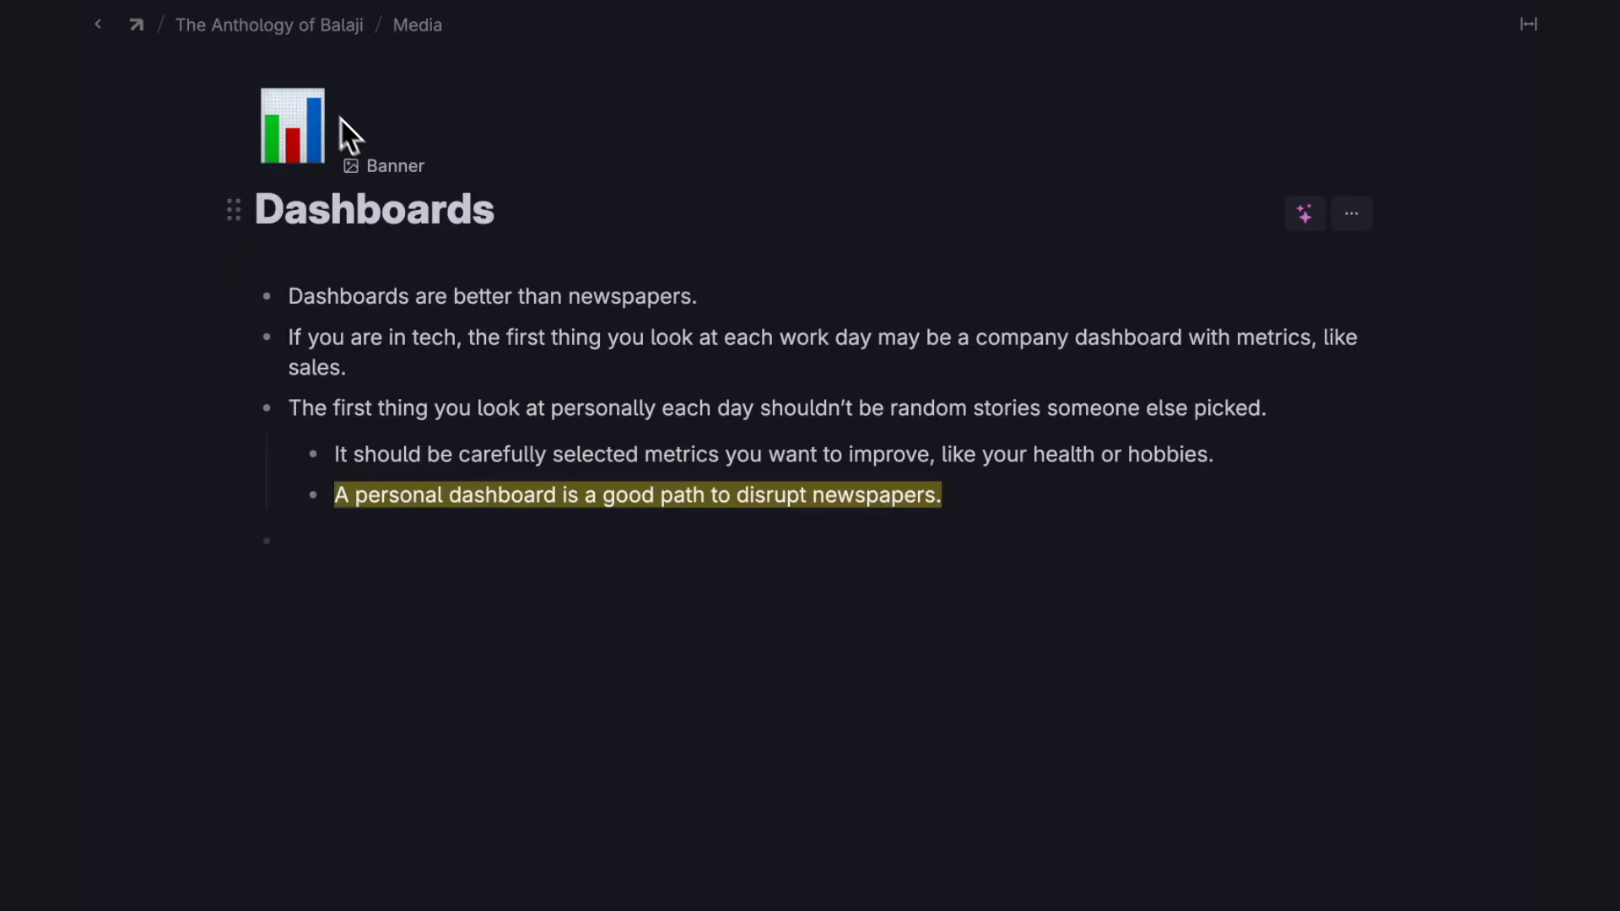
left_click(377, 168)
left_click(401, 194)
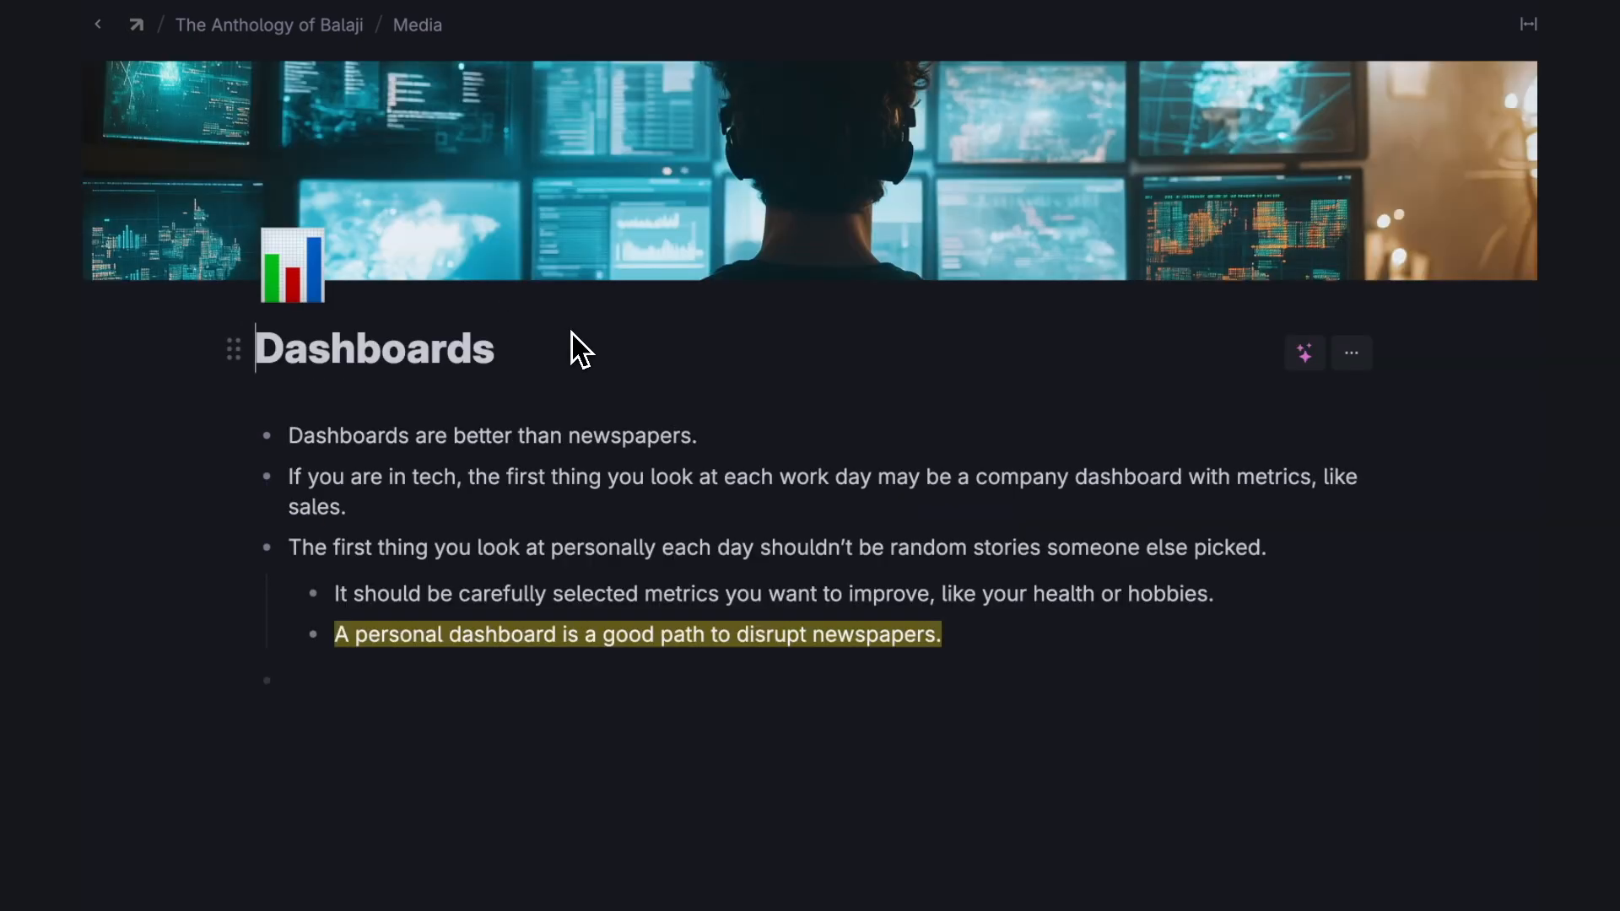
Try the Full width on the Dashboards page and set the width to Medium.
left_click(1528, 25)
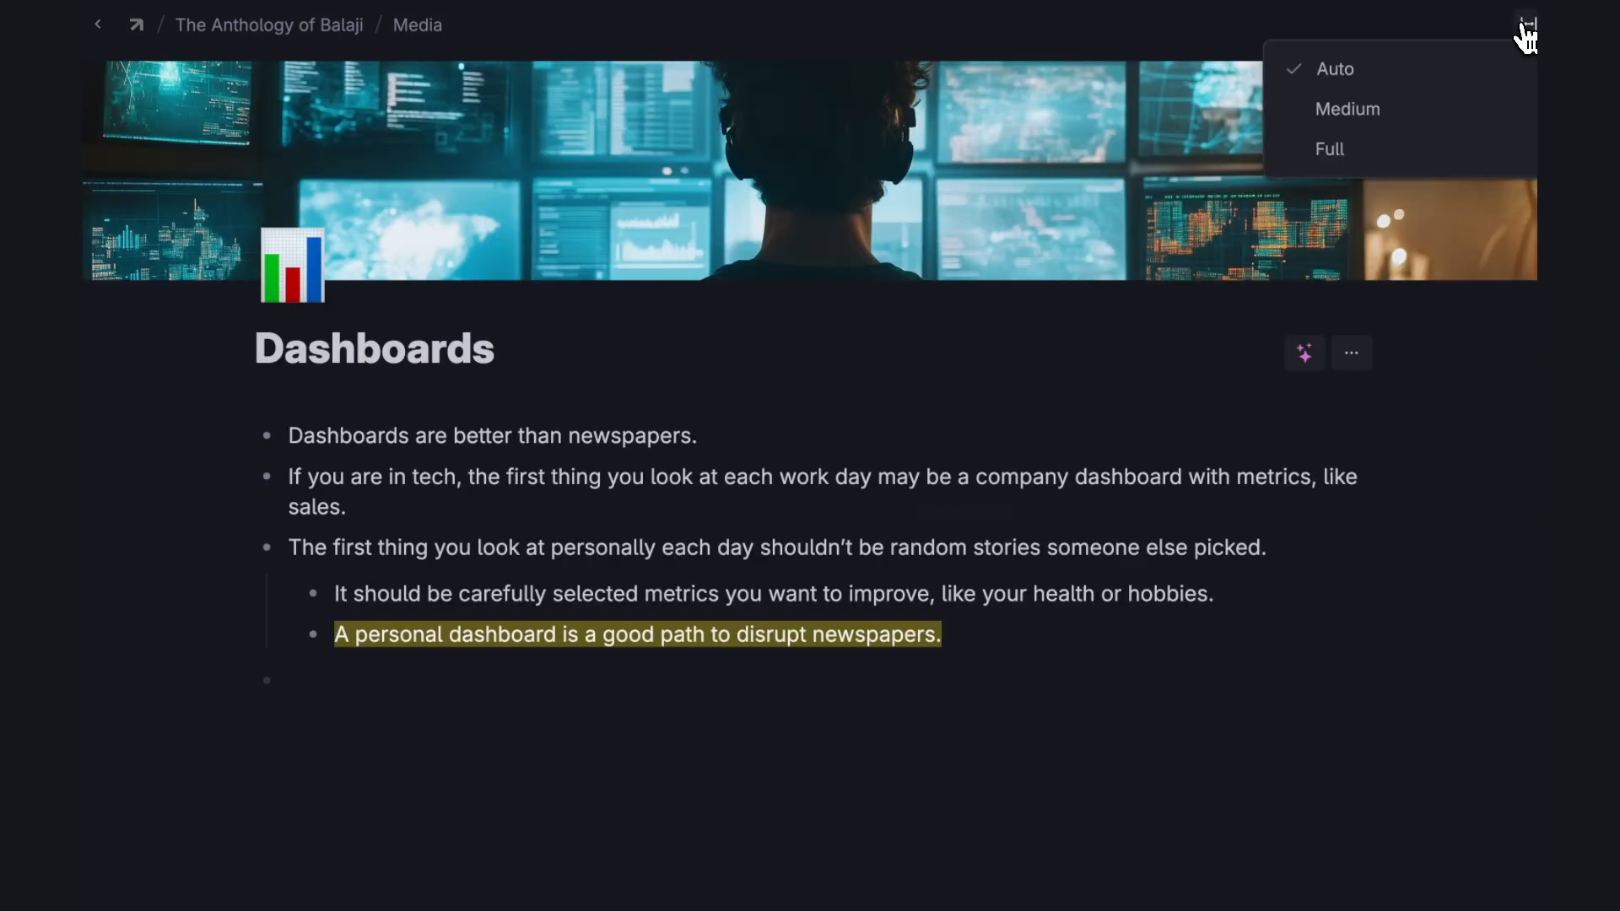
left_click(1359, 160)
left_click(1529, 27)
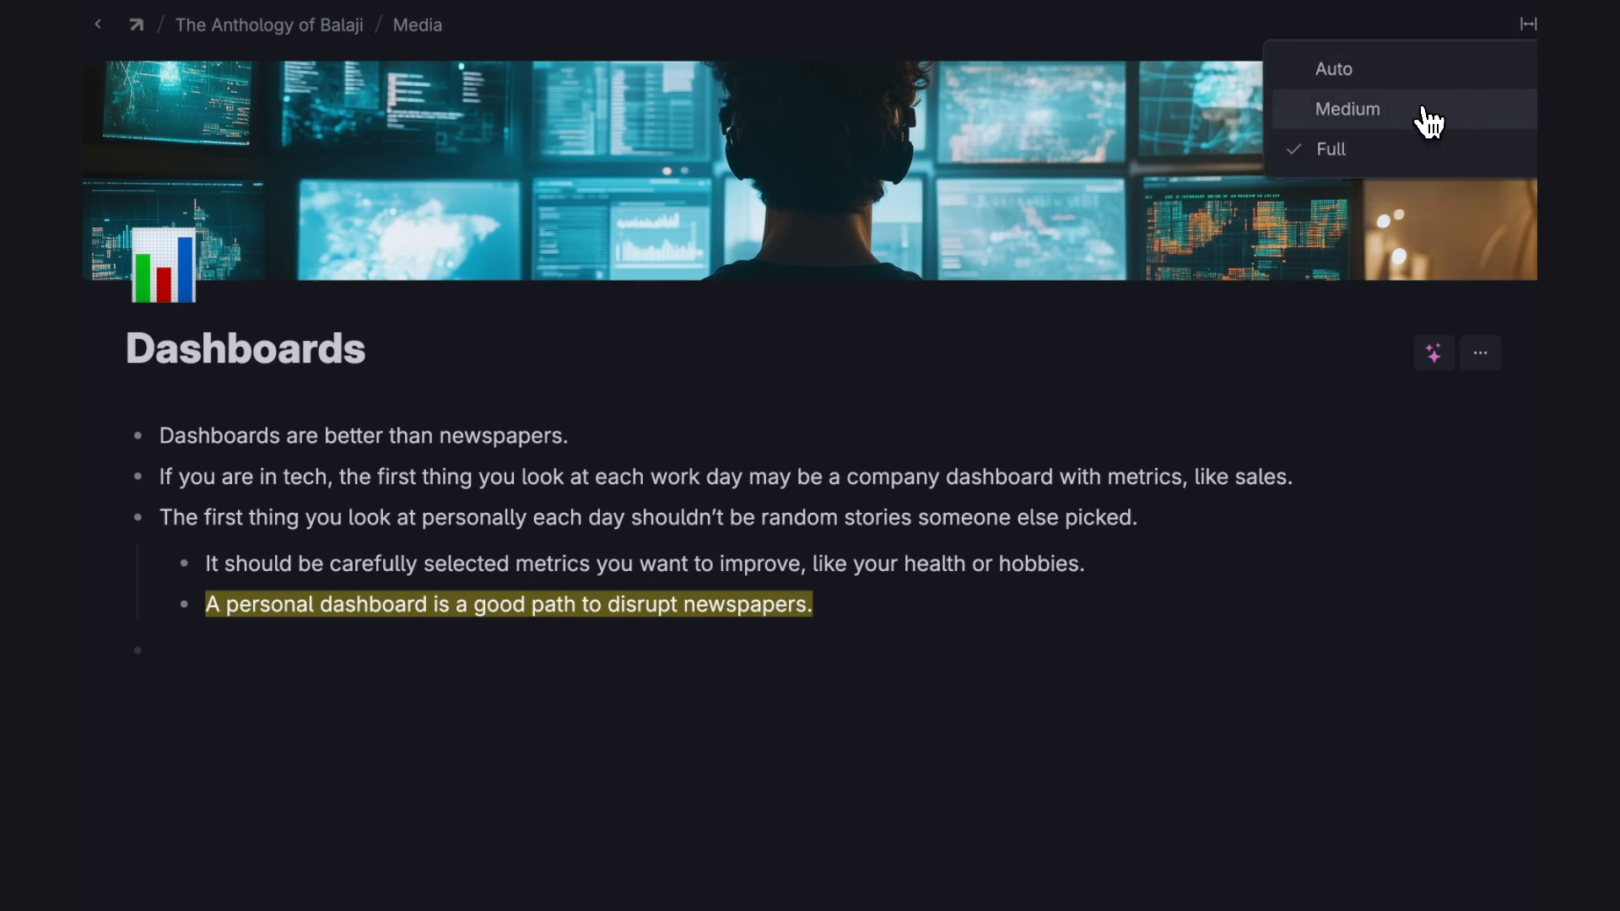
left_click(1426, 111)
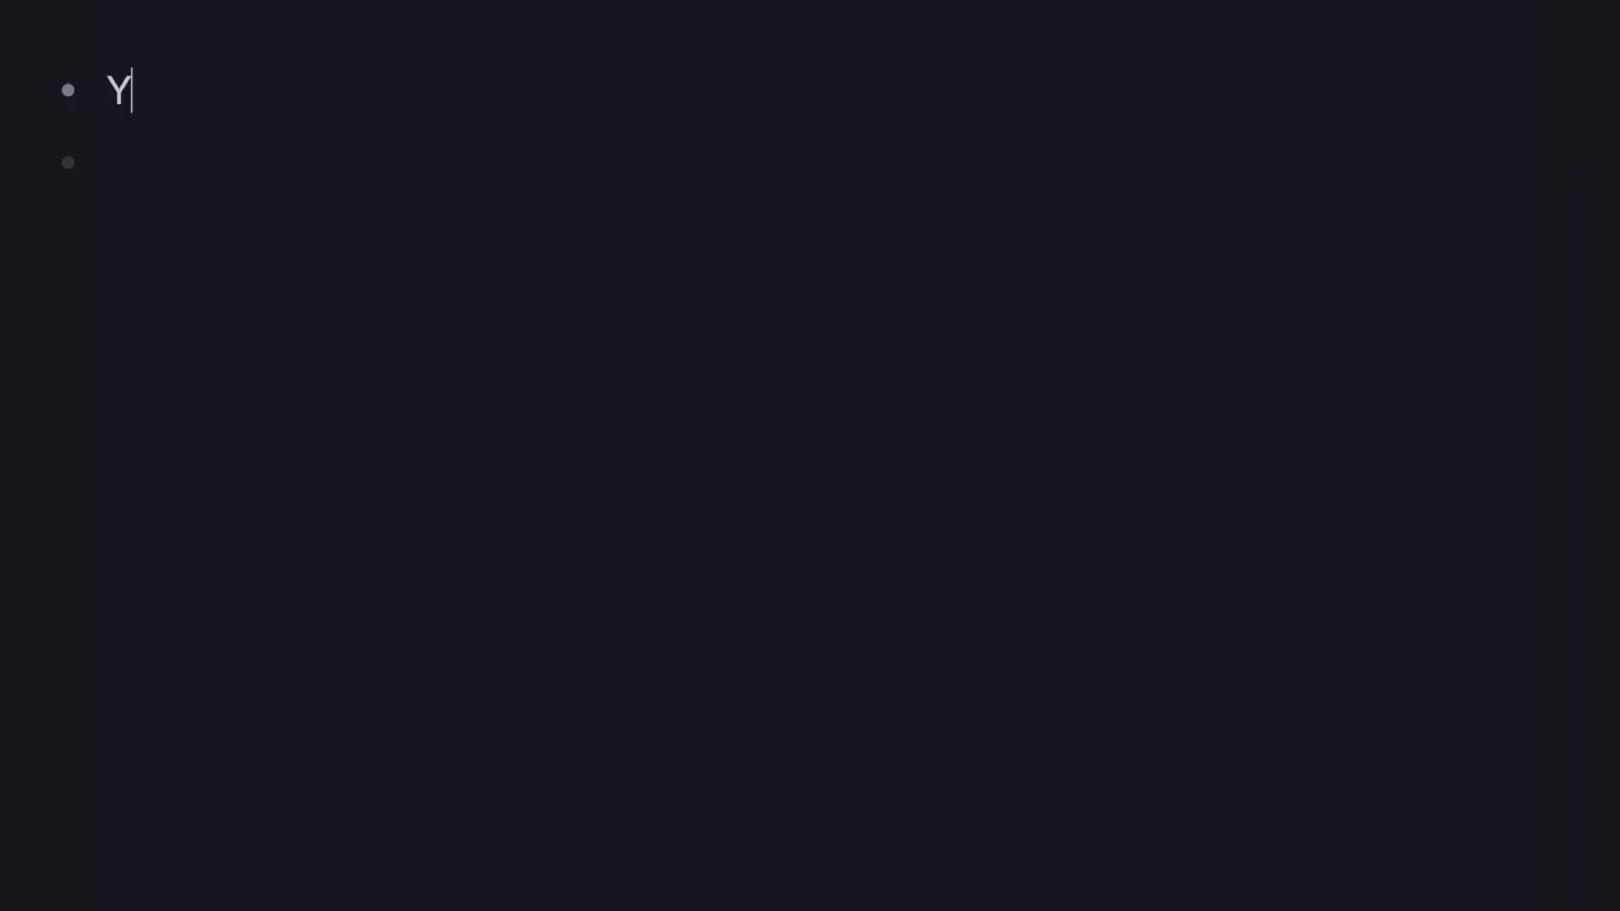
Write "You", "can" and "create" as bullets, each nested one level deeper than the one before.
type("ou")
key("Return")
key("Tab")
type("can")
key("Return")
key("Tab")
type("create")
Continue the chain below "create" with "as", "many" and "levels", each nested one level deeper.
key("Return")
key("Tab")
type("as")
key("Return")
key("Tab")
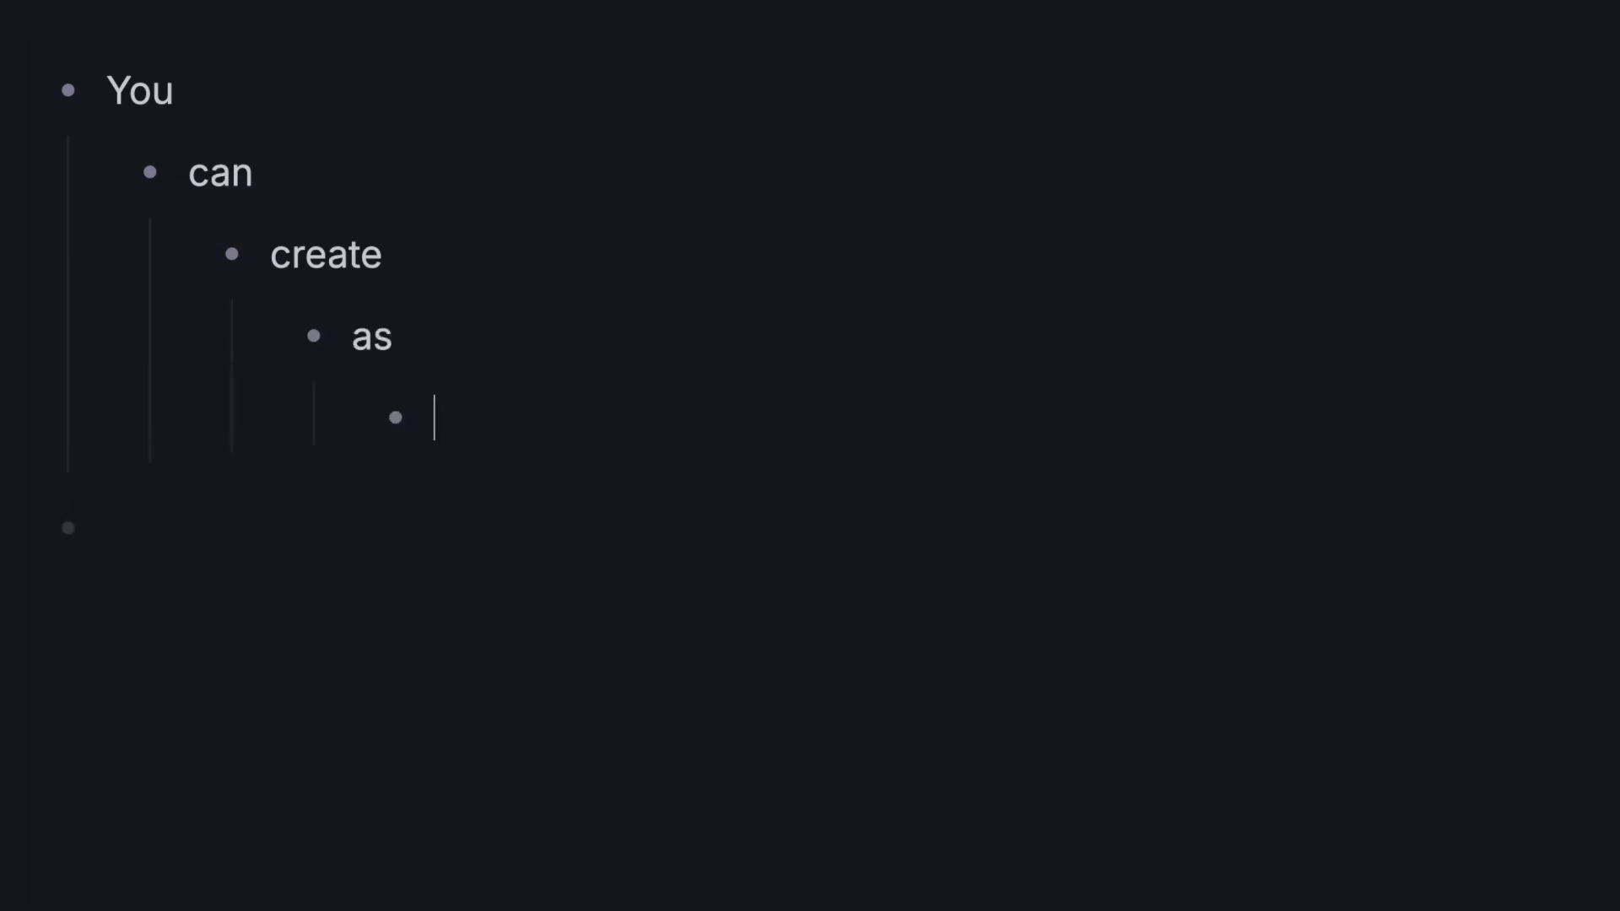
type("many")
key("Return")
key("Tab")
type("levels")
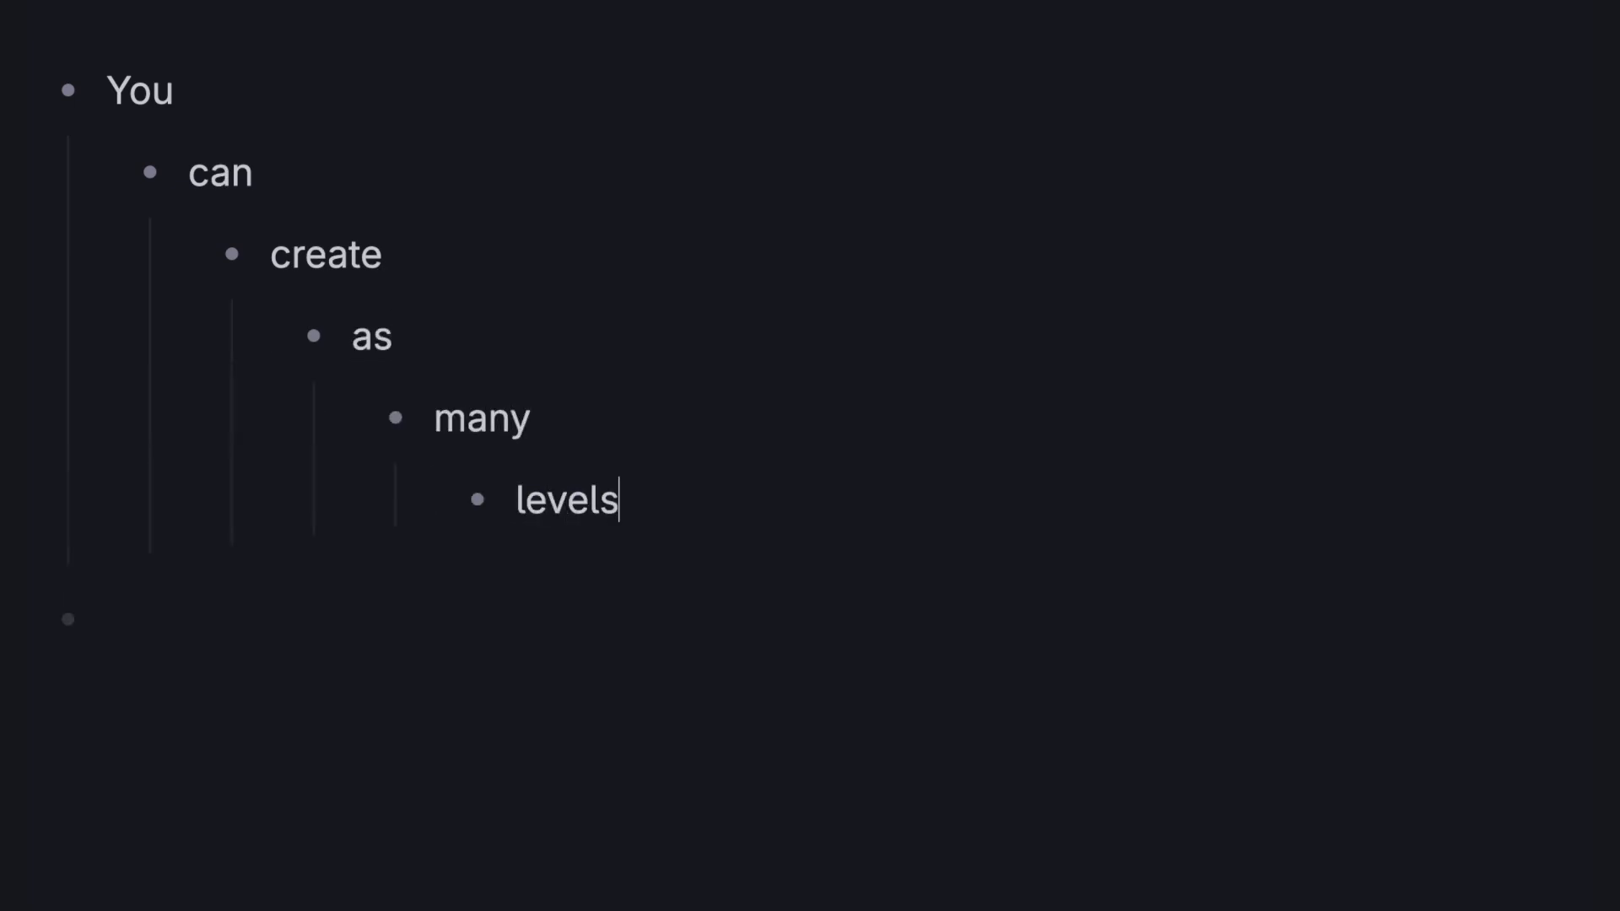
Extend the chain below "levels" with the bullets "as", "you" and "want", each nested one level deeper.
key("Return")
key("Tab")
type("as")
key("Return")
key("Tab")
type("you")
key("Return")
key("Tab")
type("want")
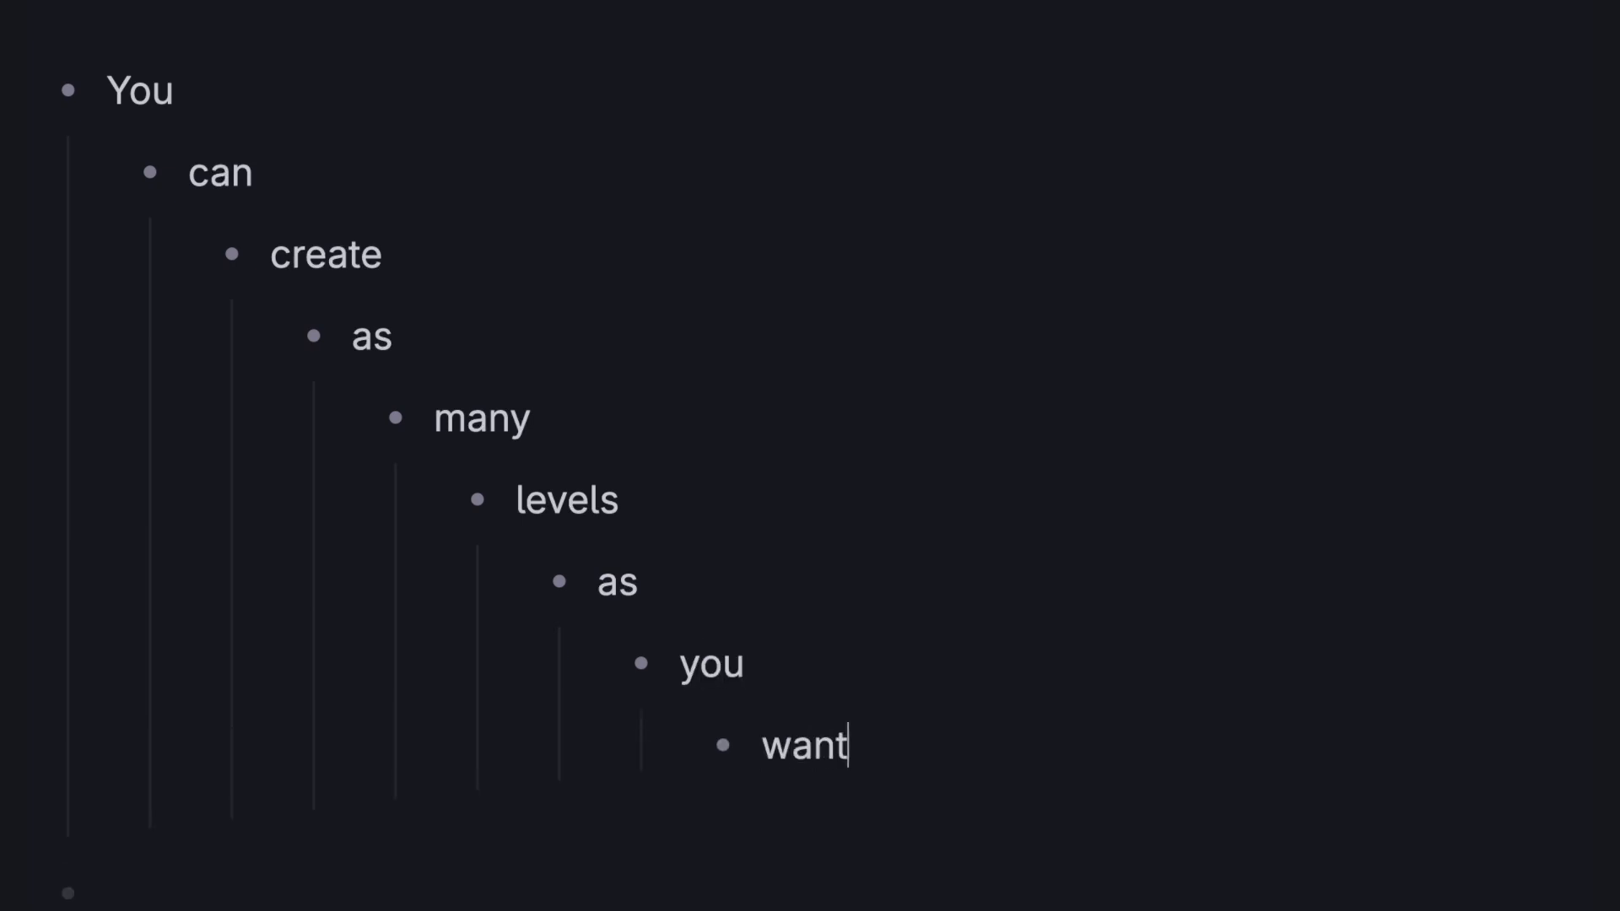
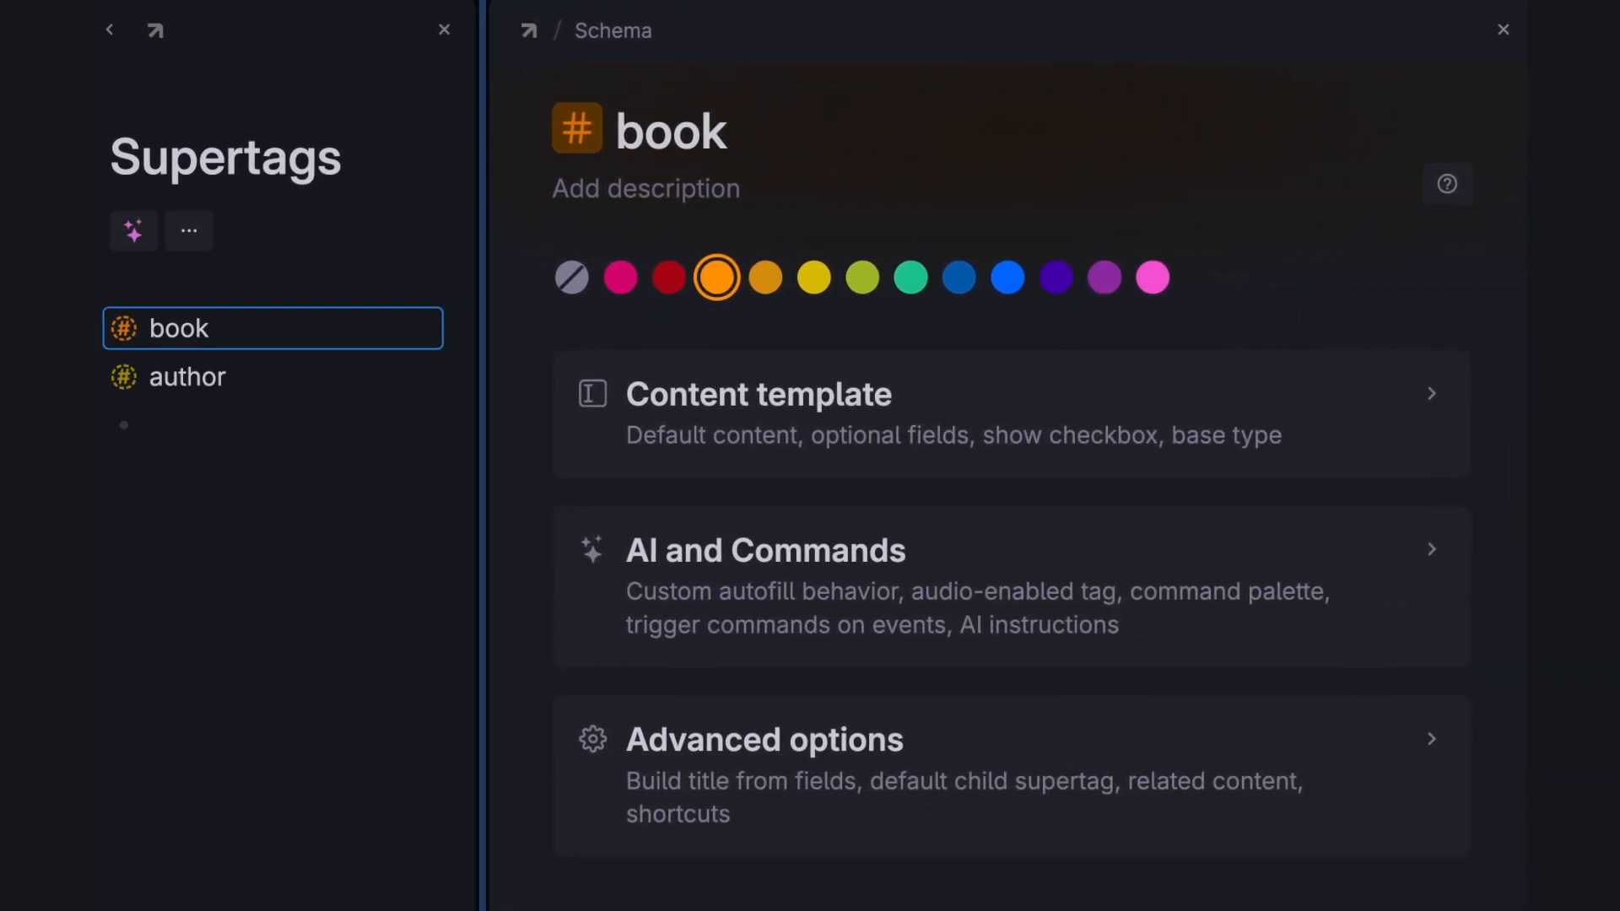
Set the book supertag's colour to indigo and expand its content template settings.
left_click(1056, 277)
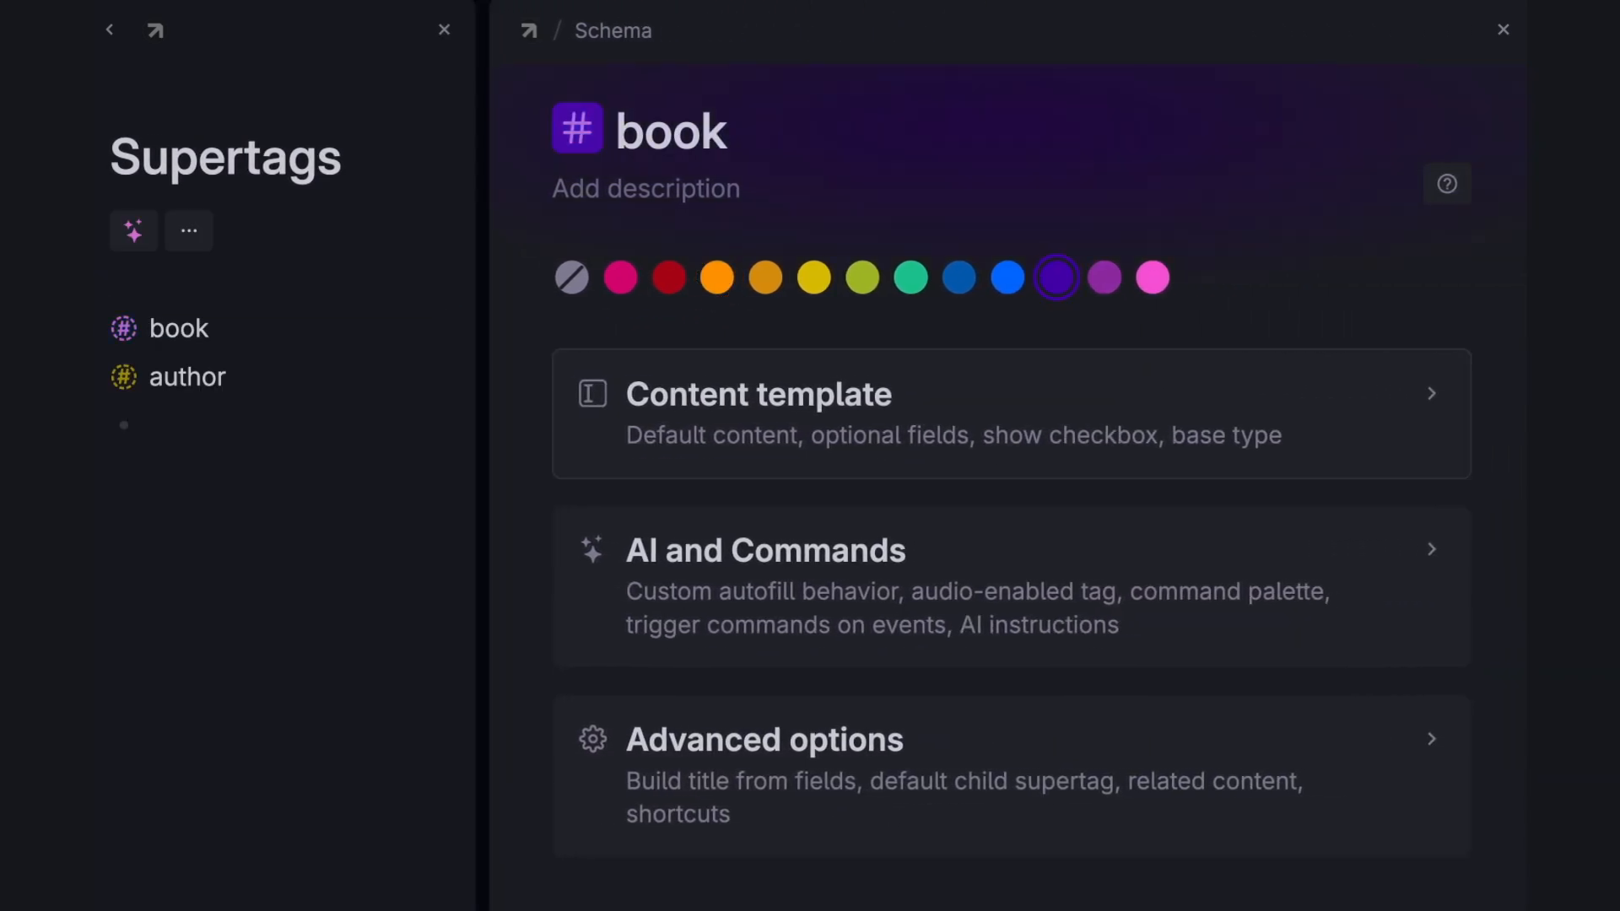
left_click(1011, 414)
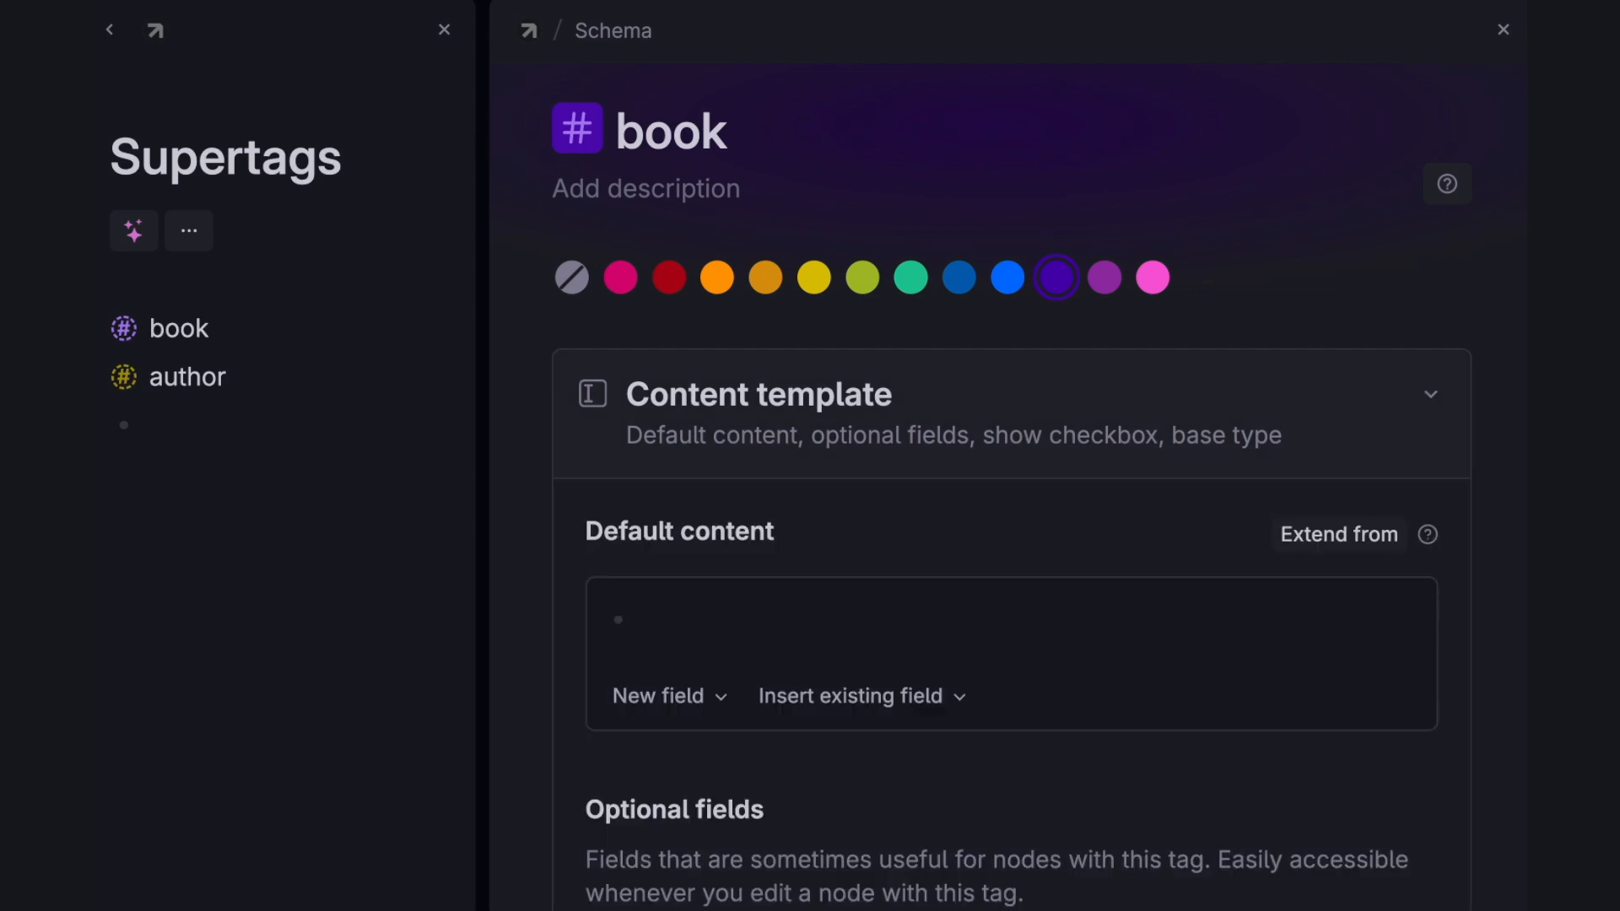
scroll(1011, 506, "down", 1)
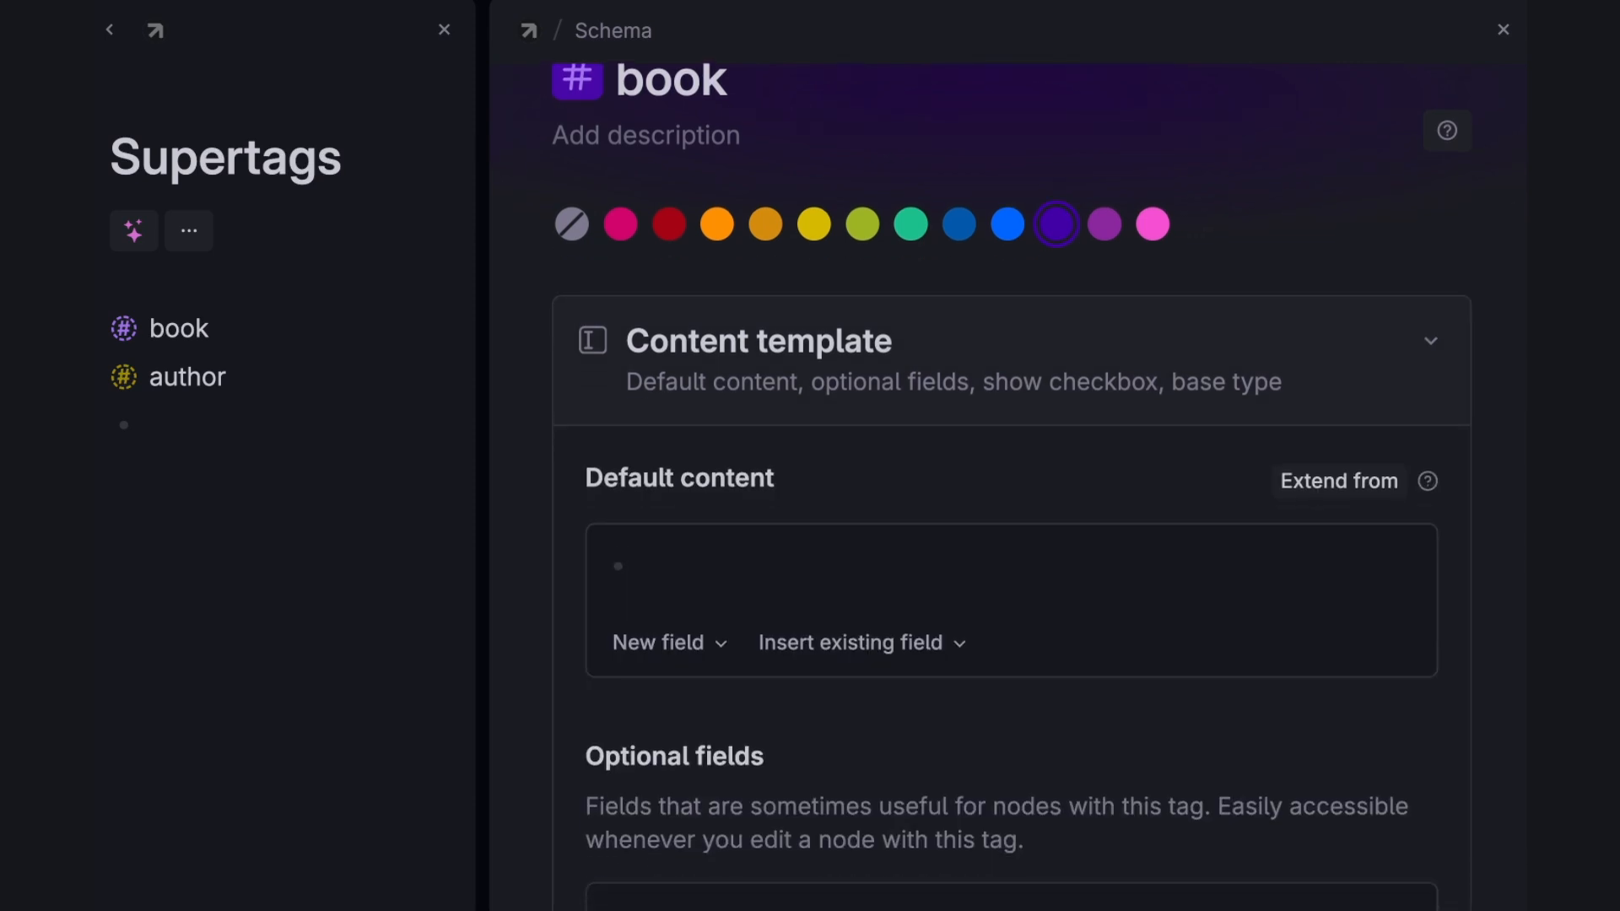
Add the fields "Cover" and "Year published" to the default content of the book supertag.
left_click(646, 566)
type(">")
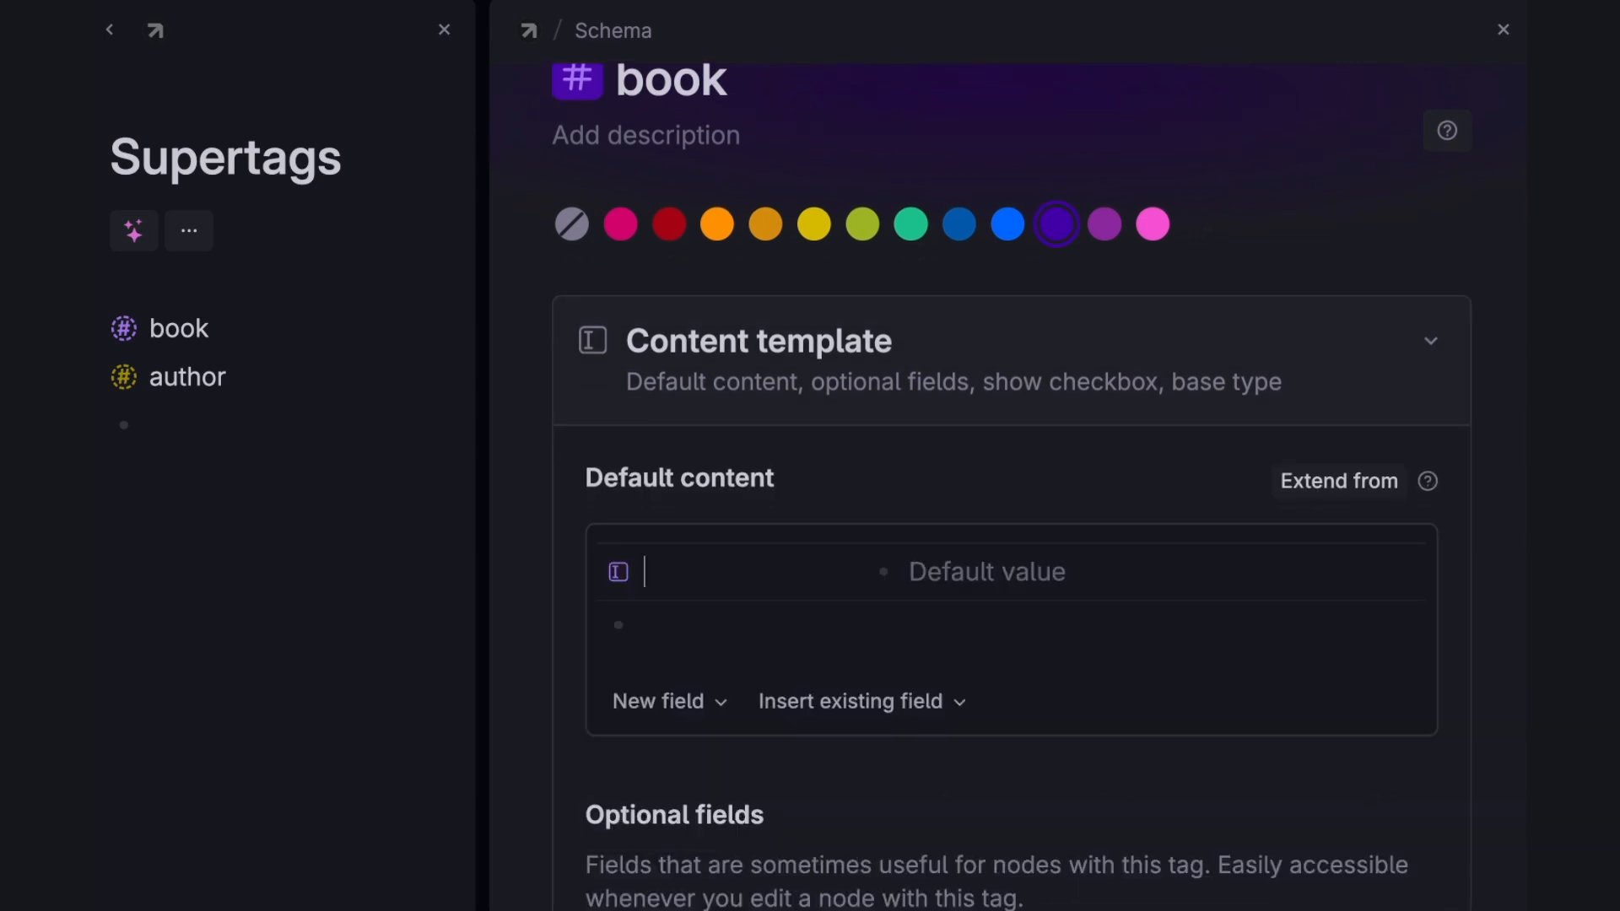
type("Cover")
key("Return")
type(">Year pu")
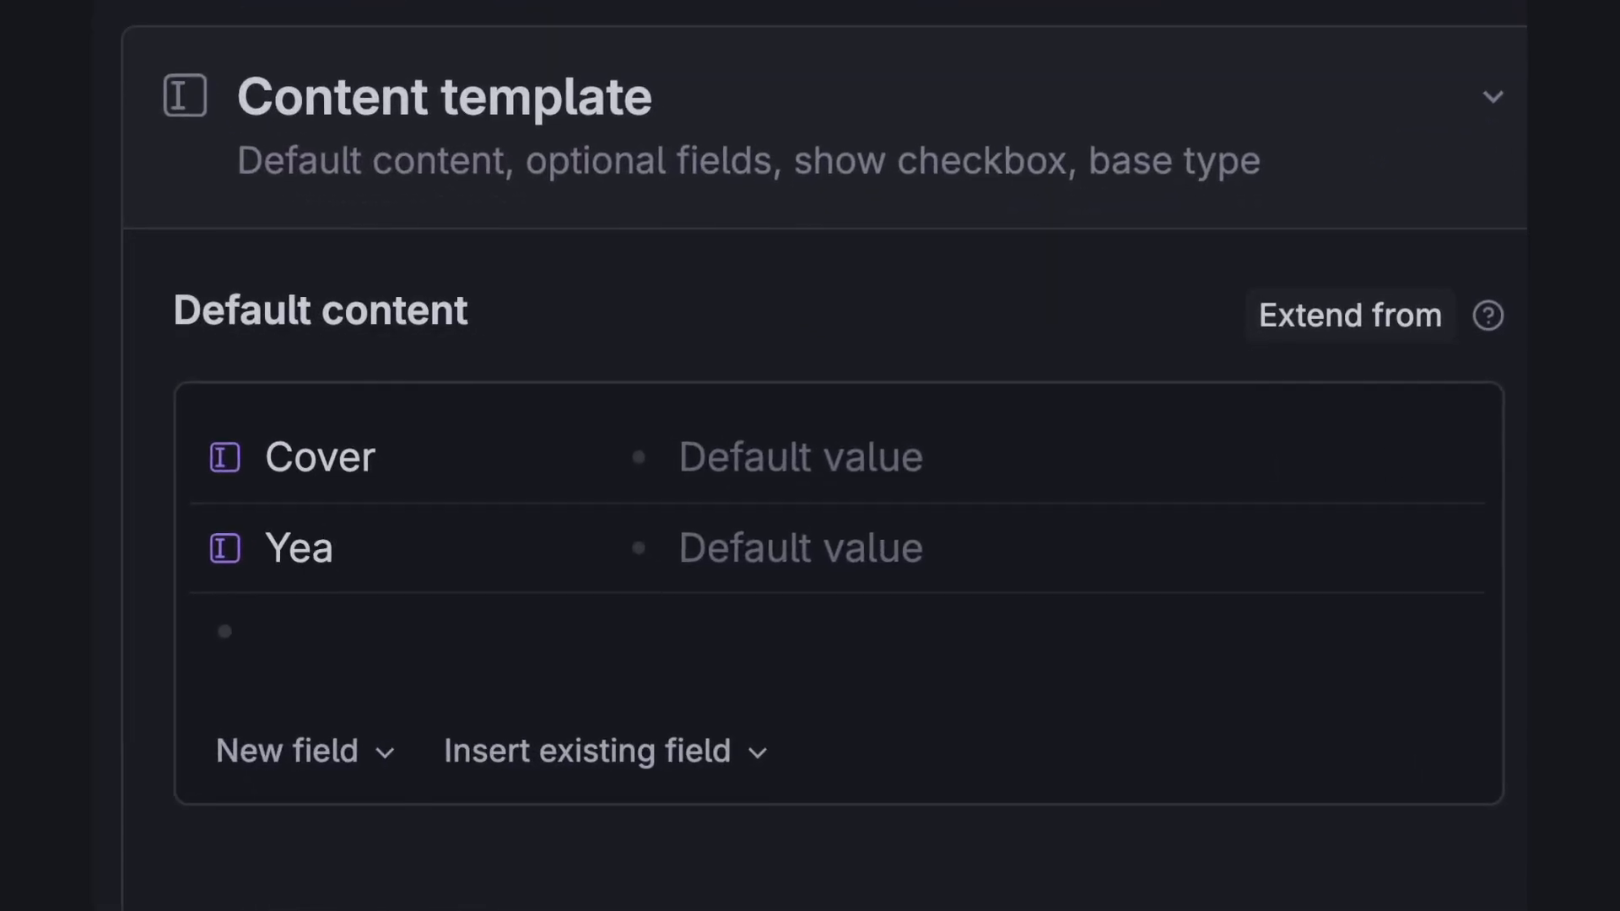
type("blished")
key("Return")
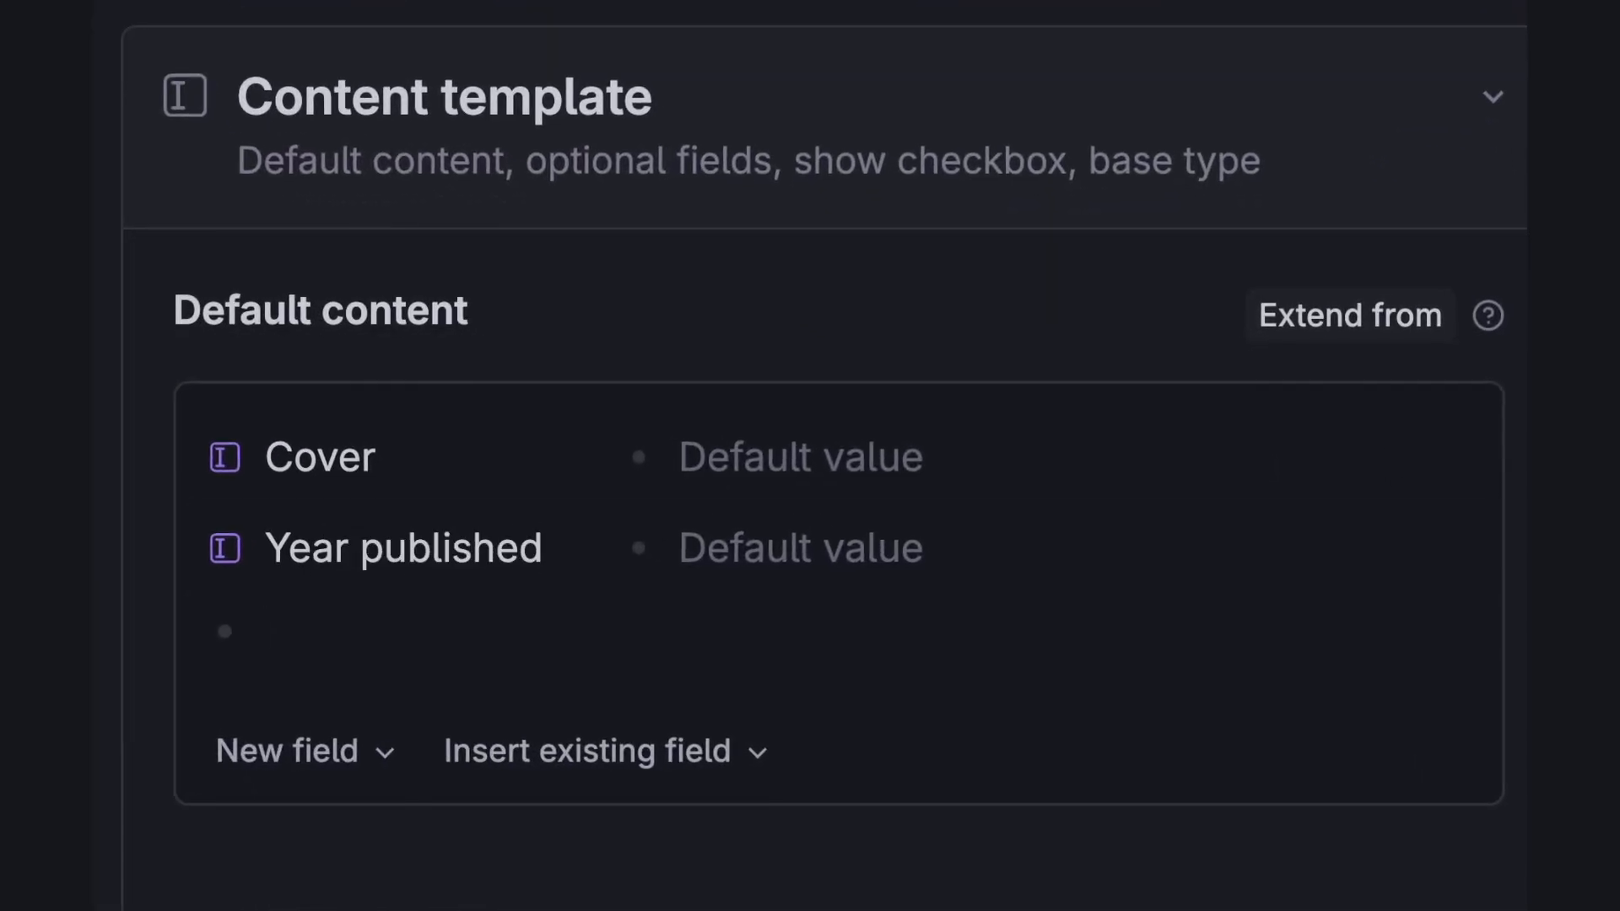
Add the fields "By" and "Format" below "Year published" in the book supertag's default content.
type(">")
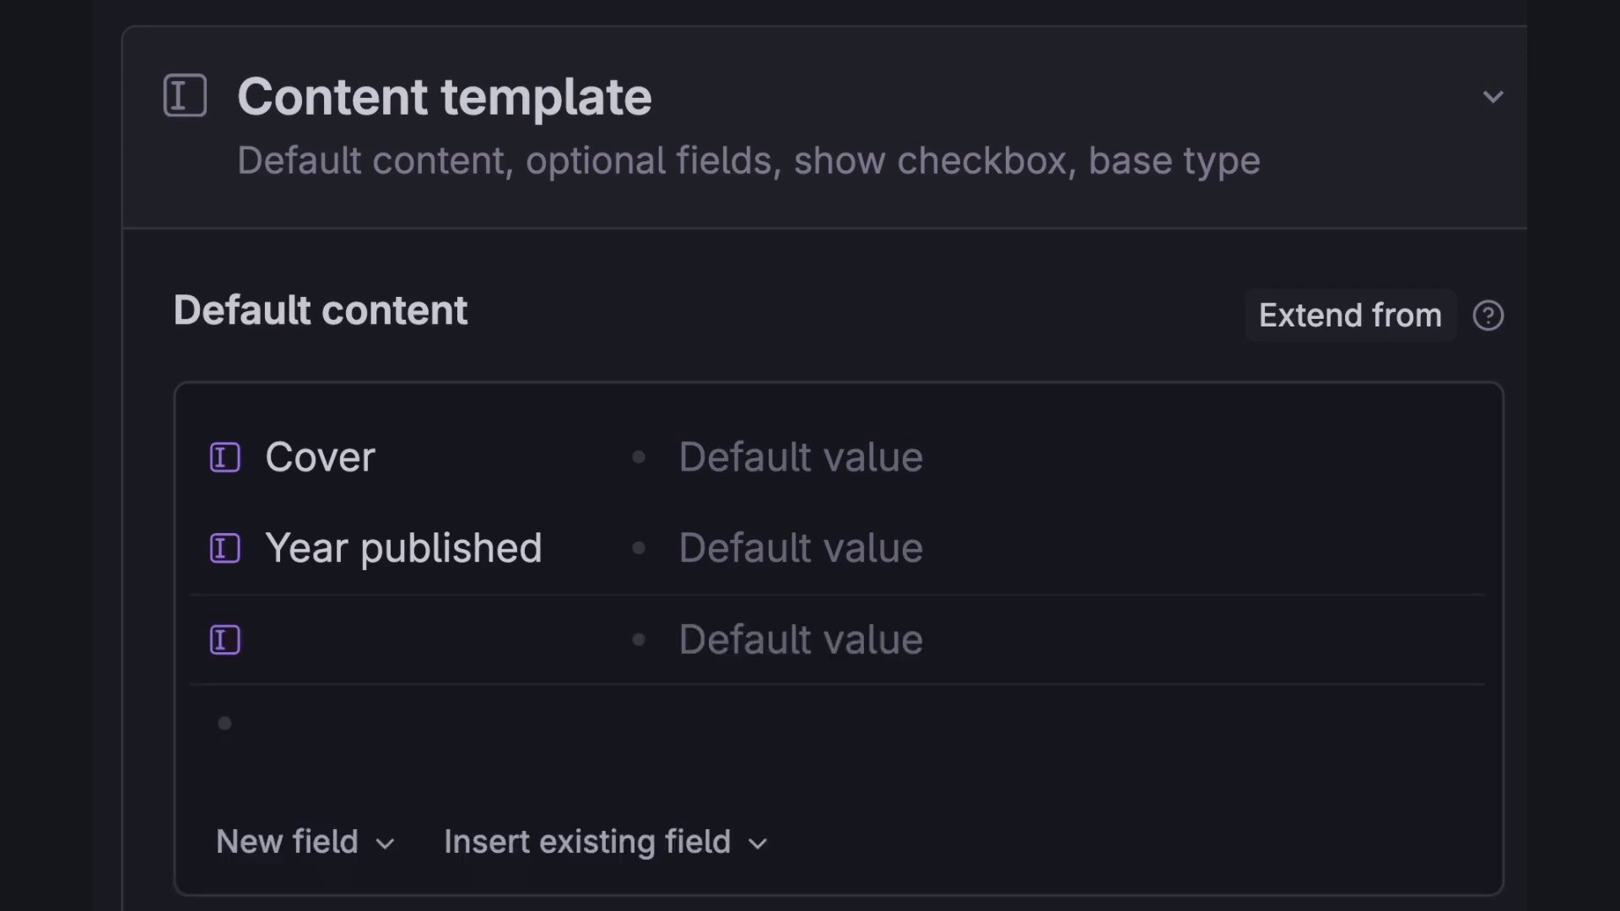
type("By")
key("Return")
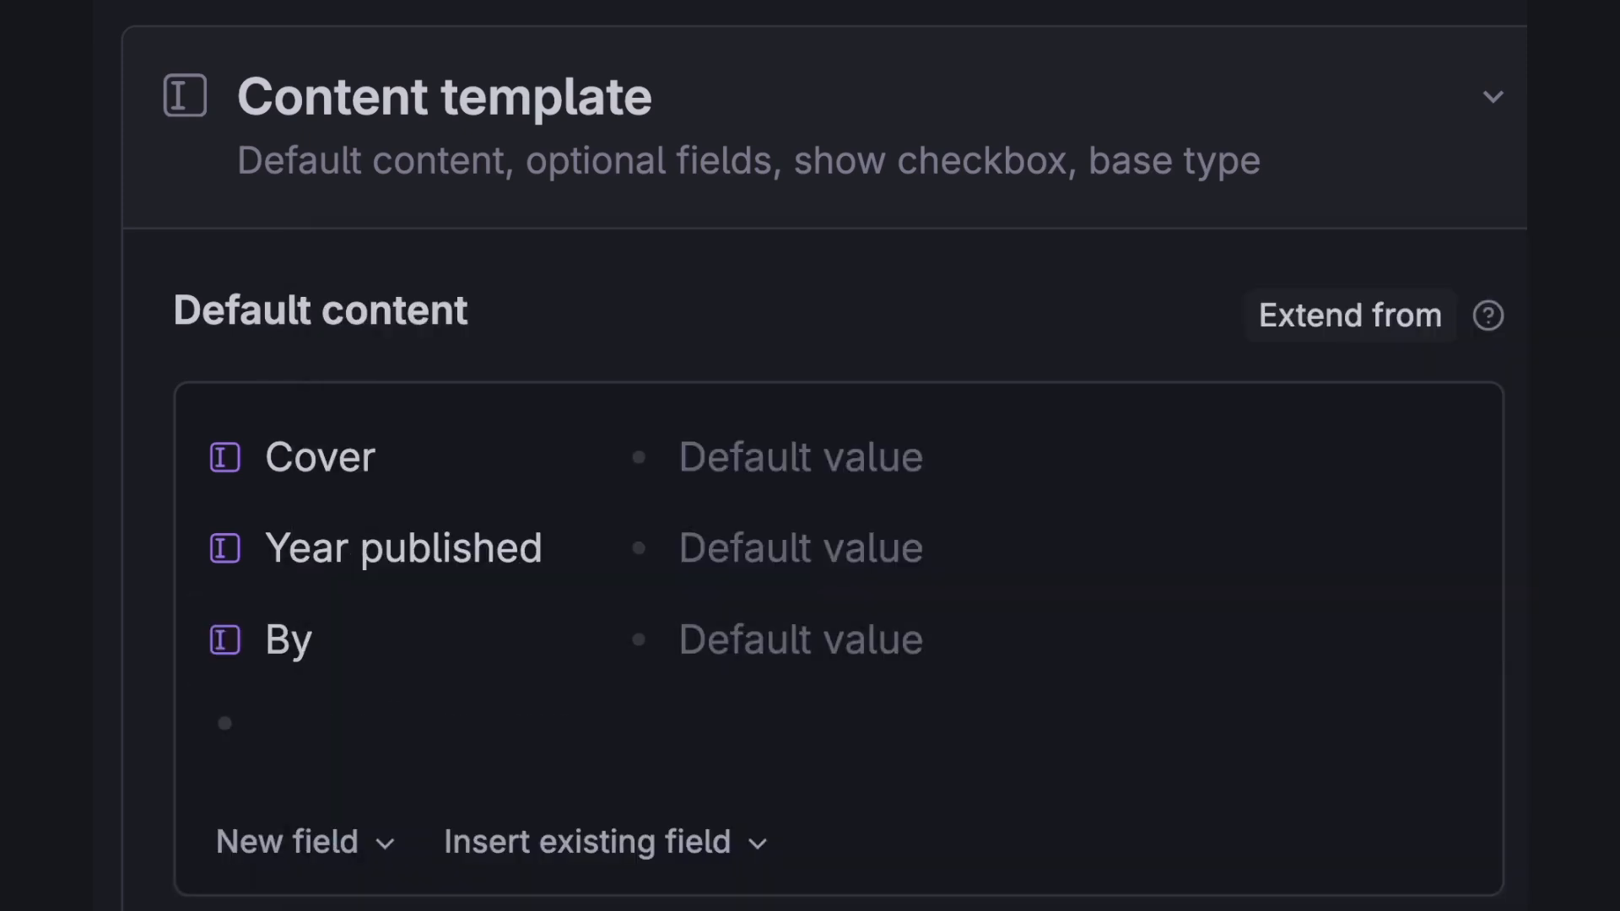
type(">Format")
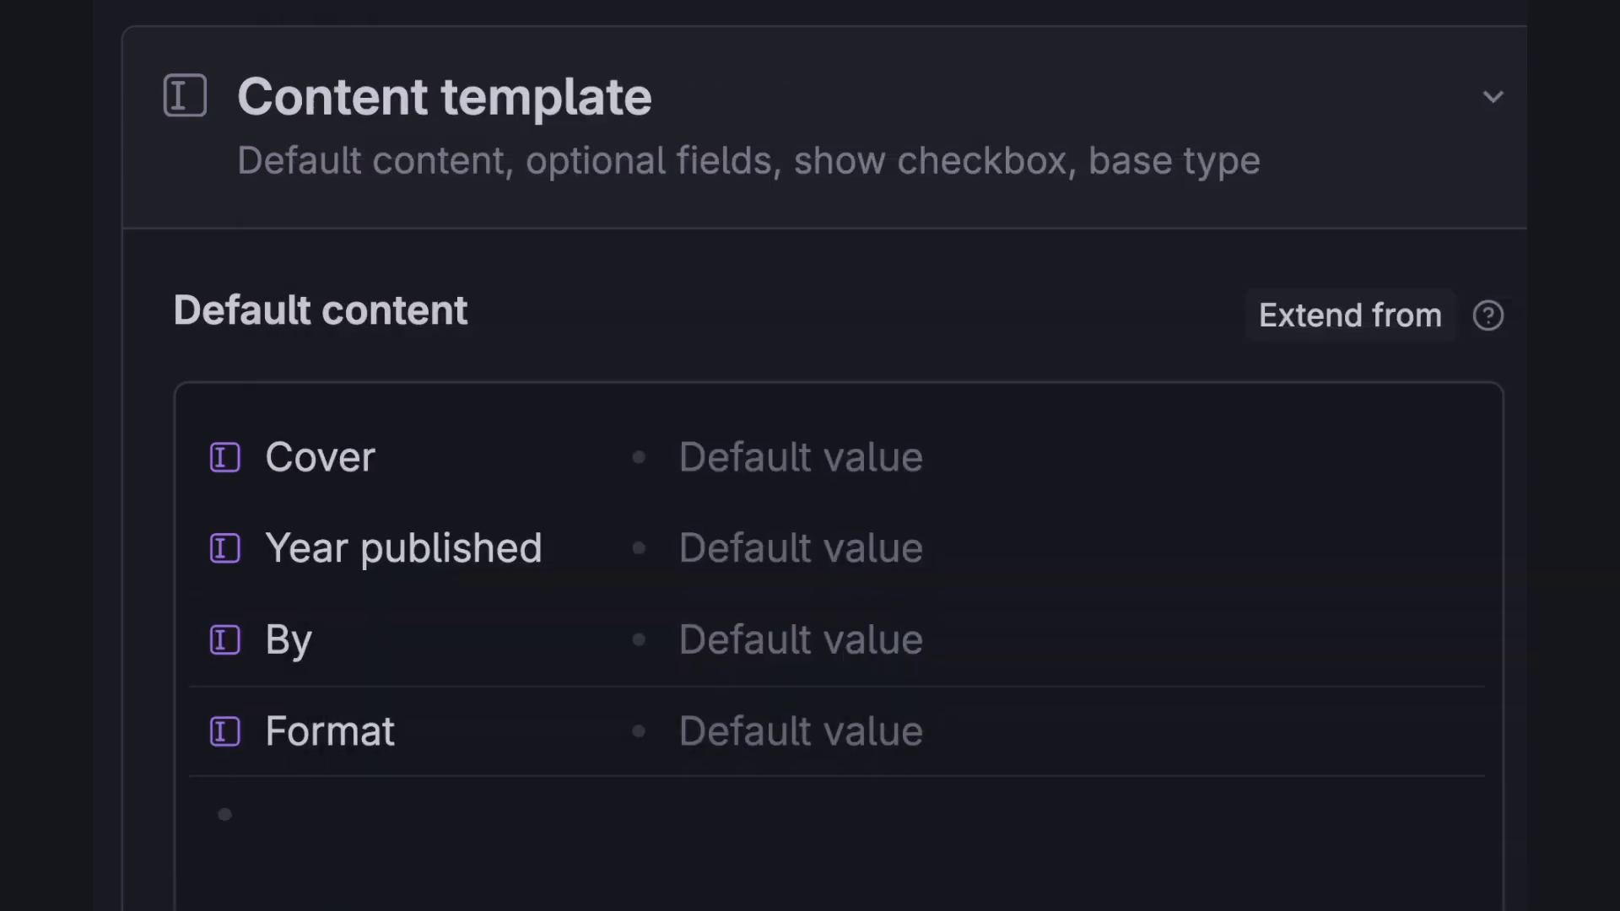
key("Return")
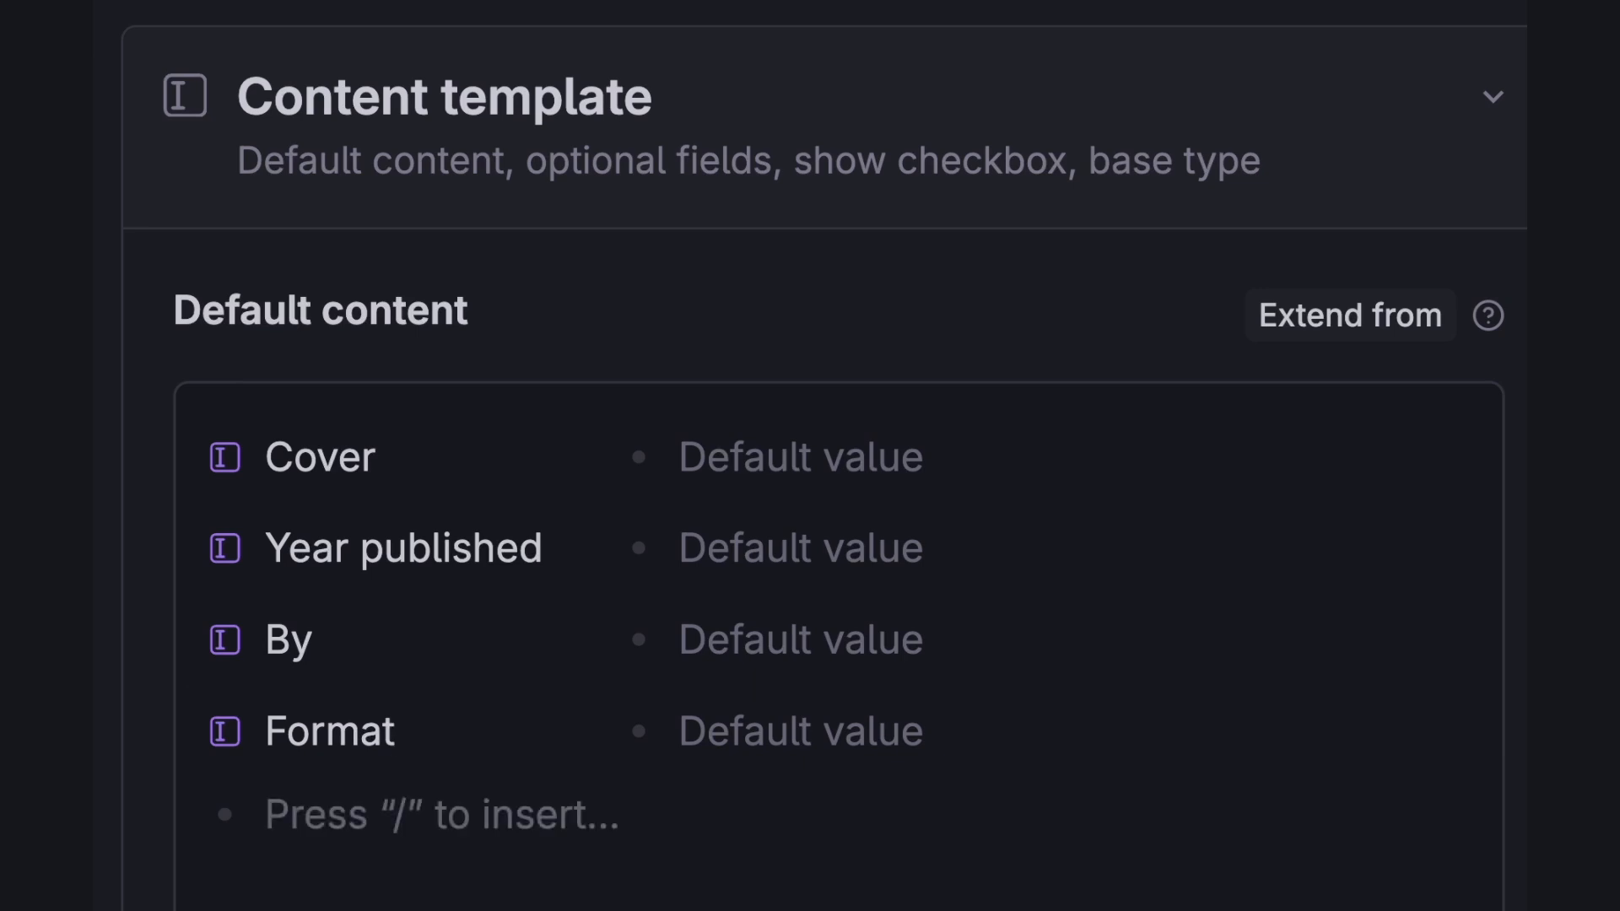
Change the field type of "Year published" to Date.
left_click(224, 549)
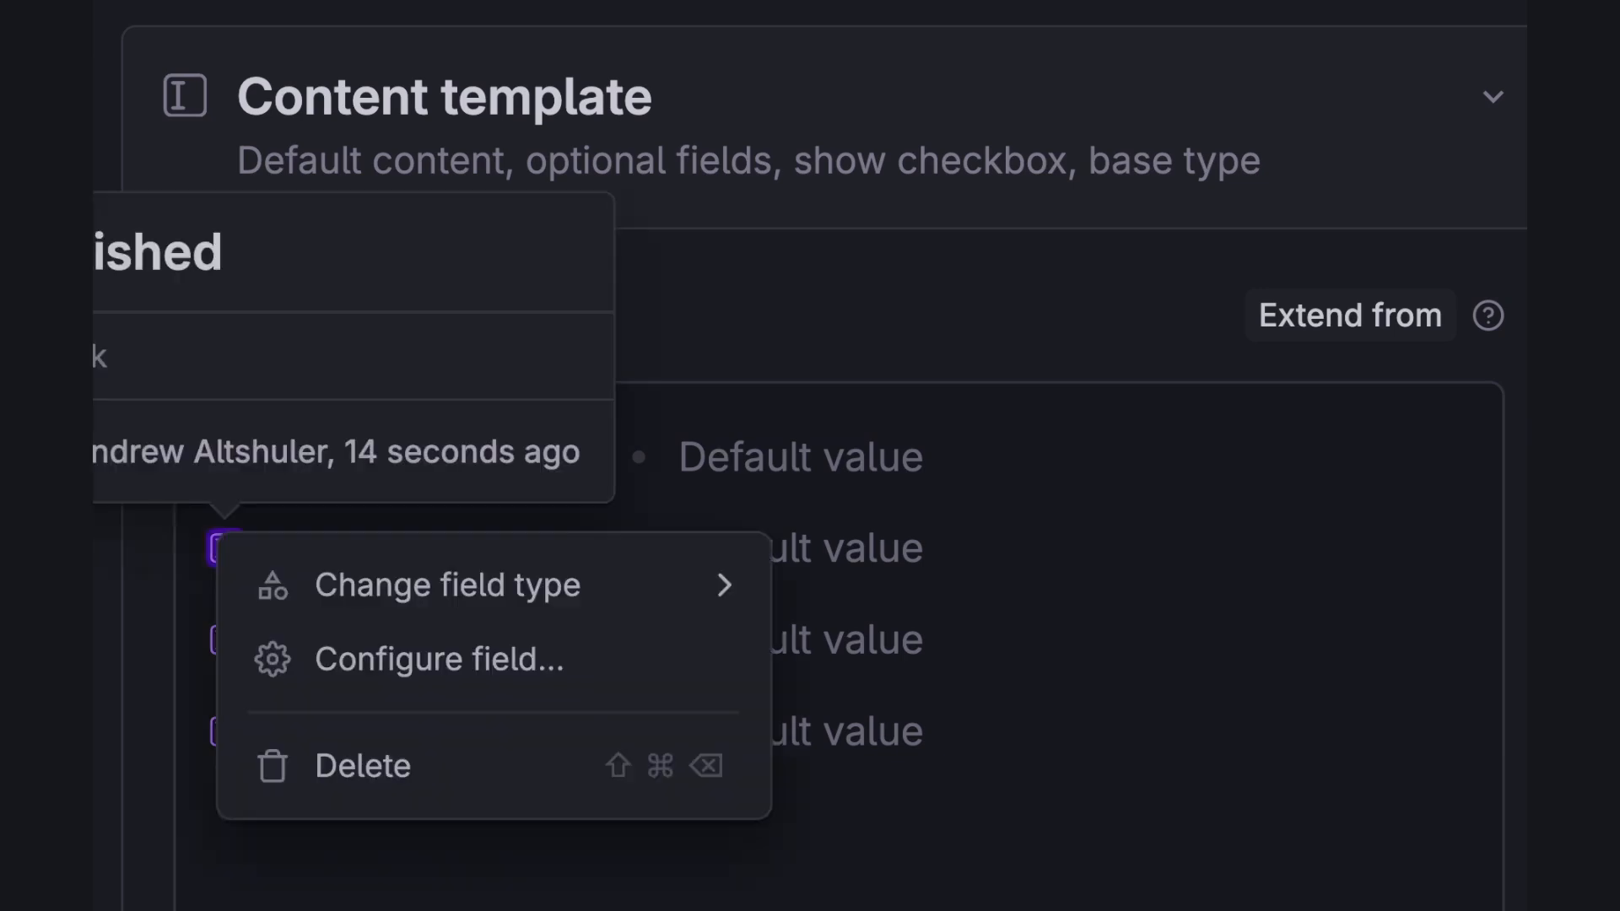
mouse_move(362, 585)
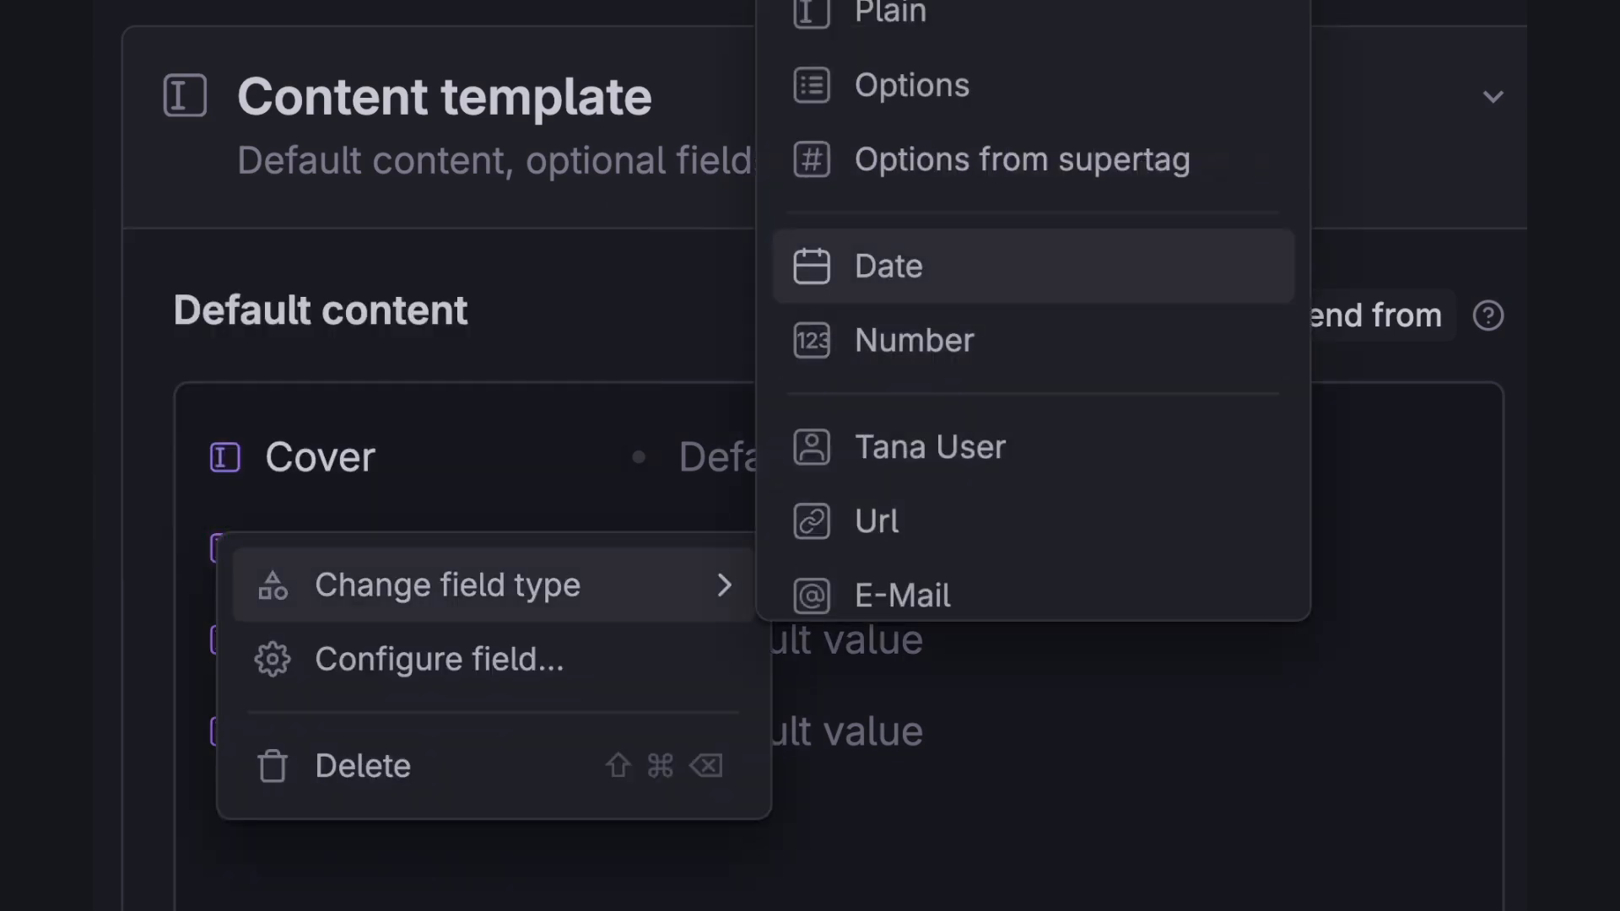
left_click(888, 267)
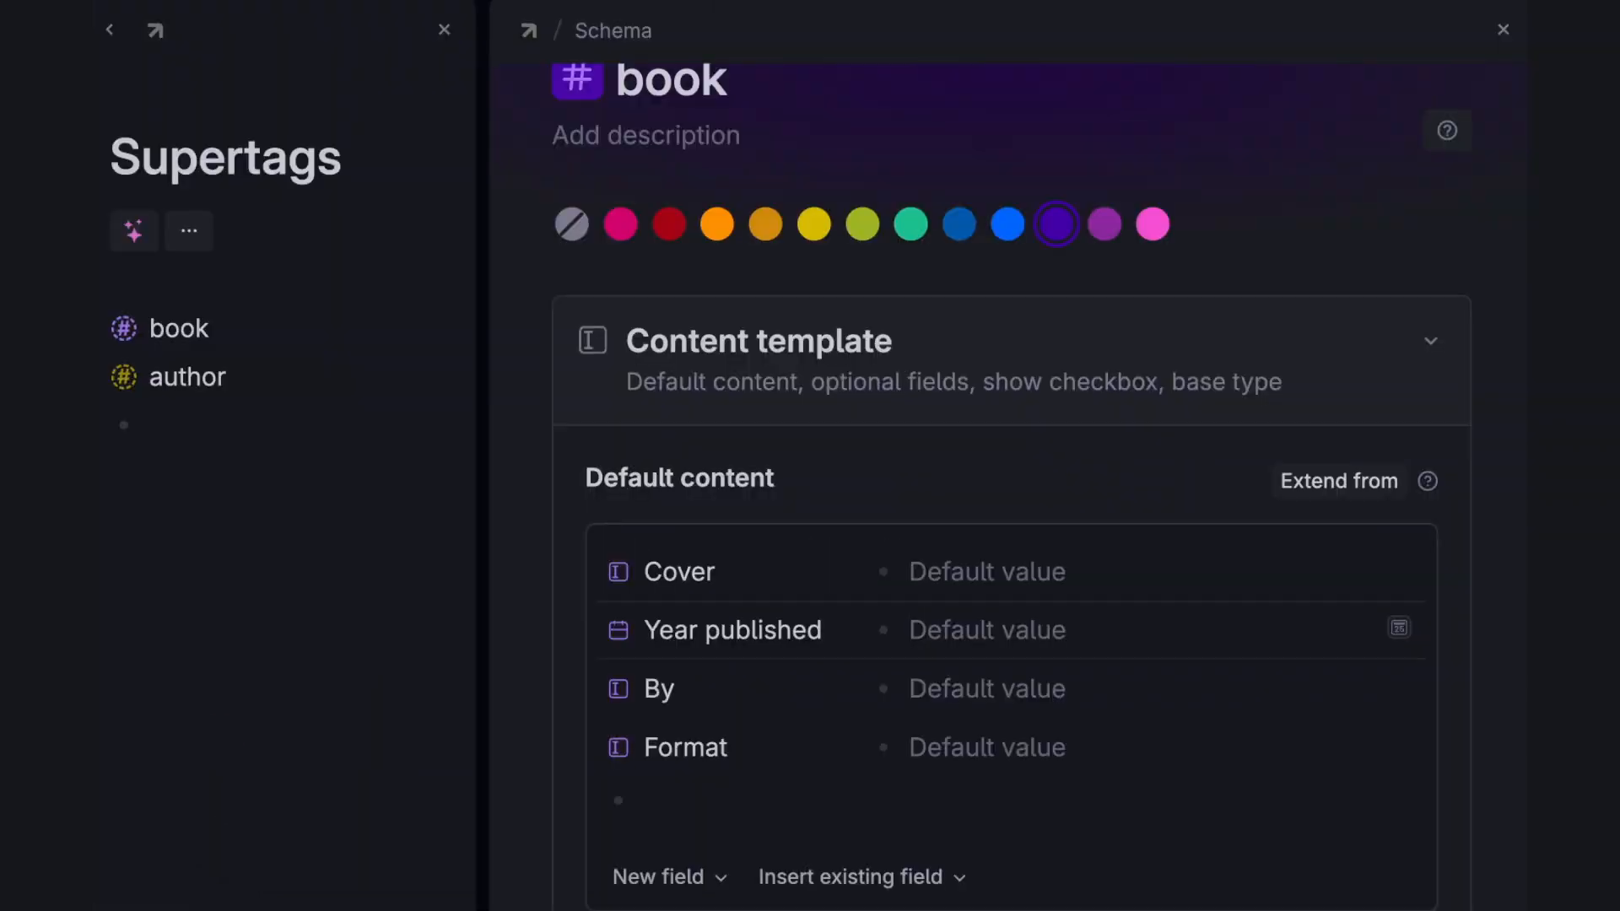
Configure the "By" field as Options from supertag, with author as its source supertag.
left_click(618, 689)
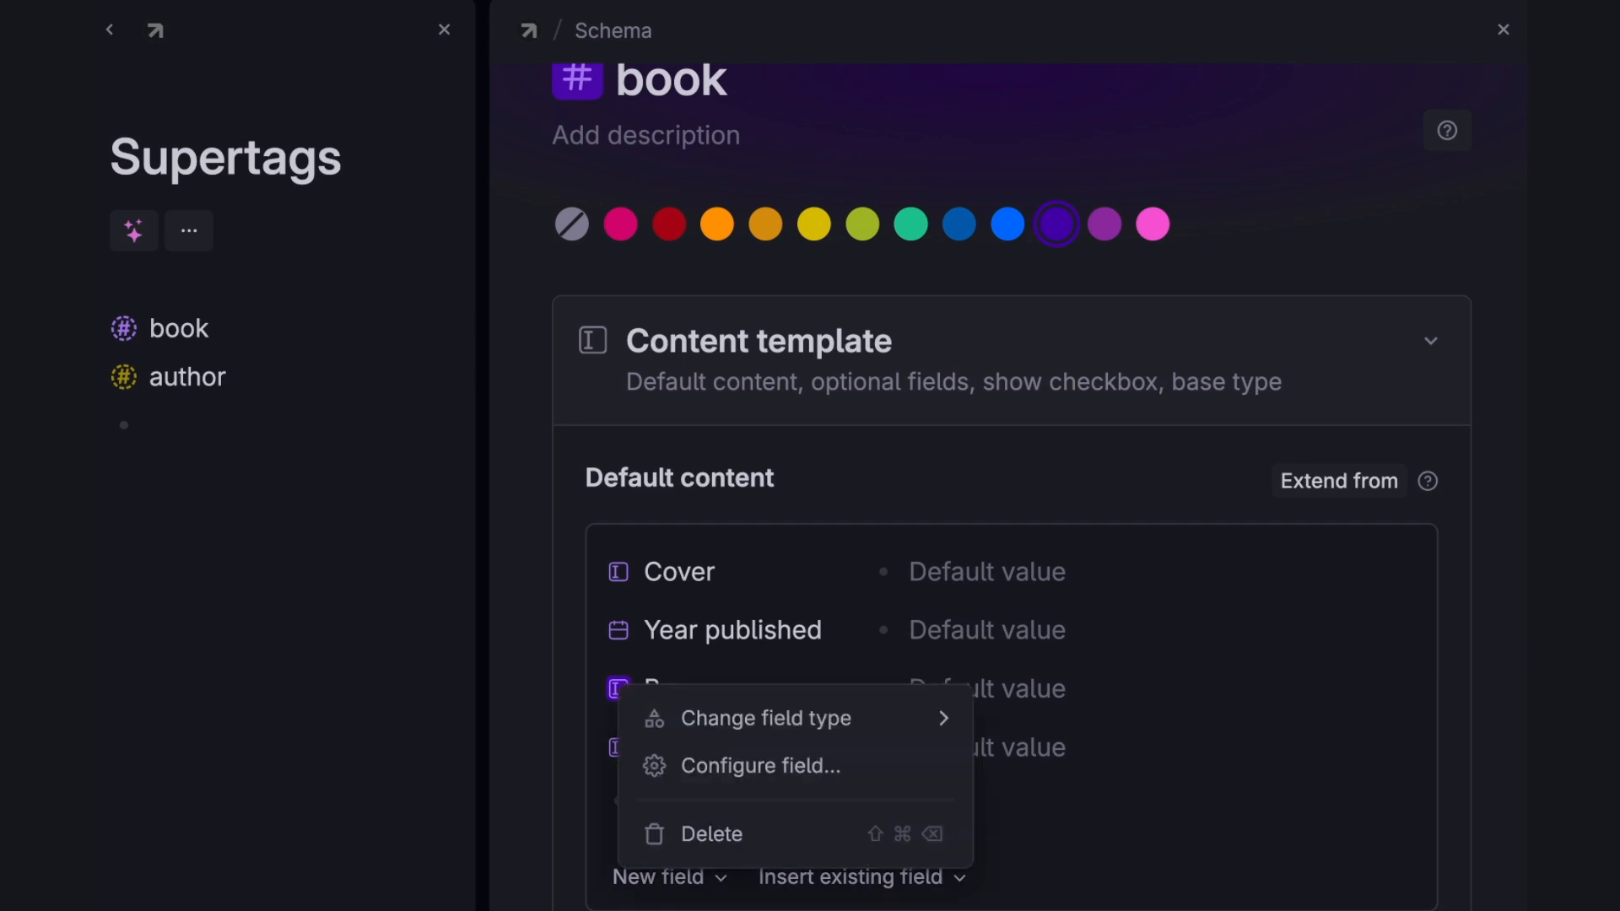
left_click(761, 766)
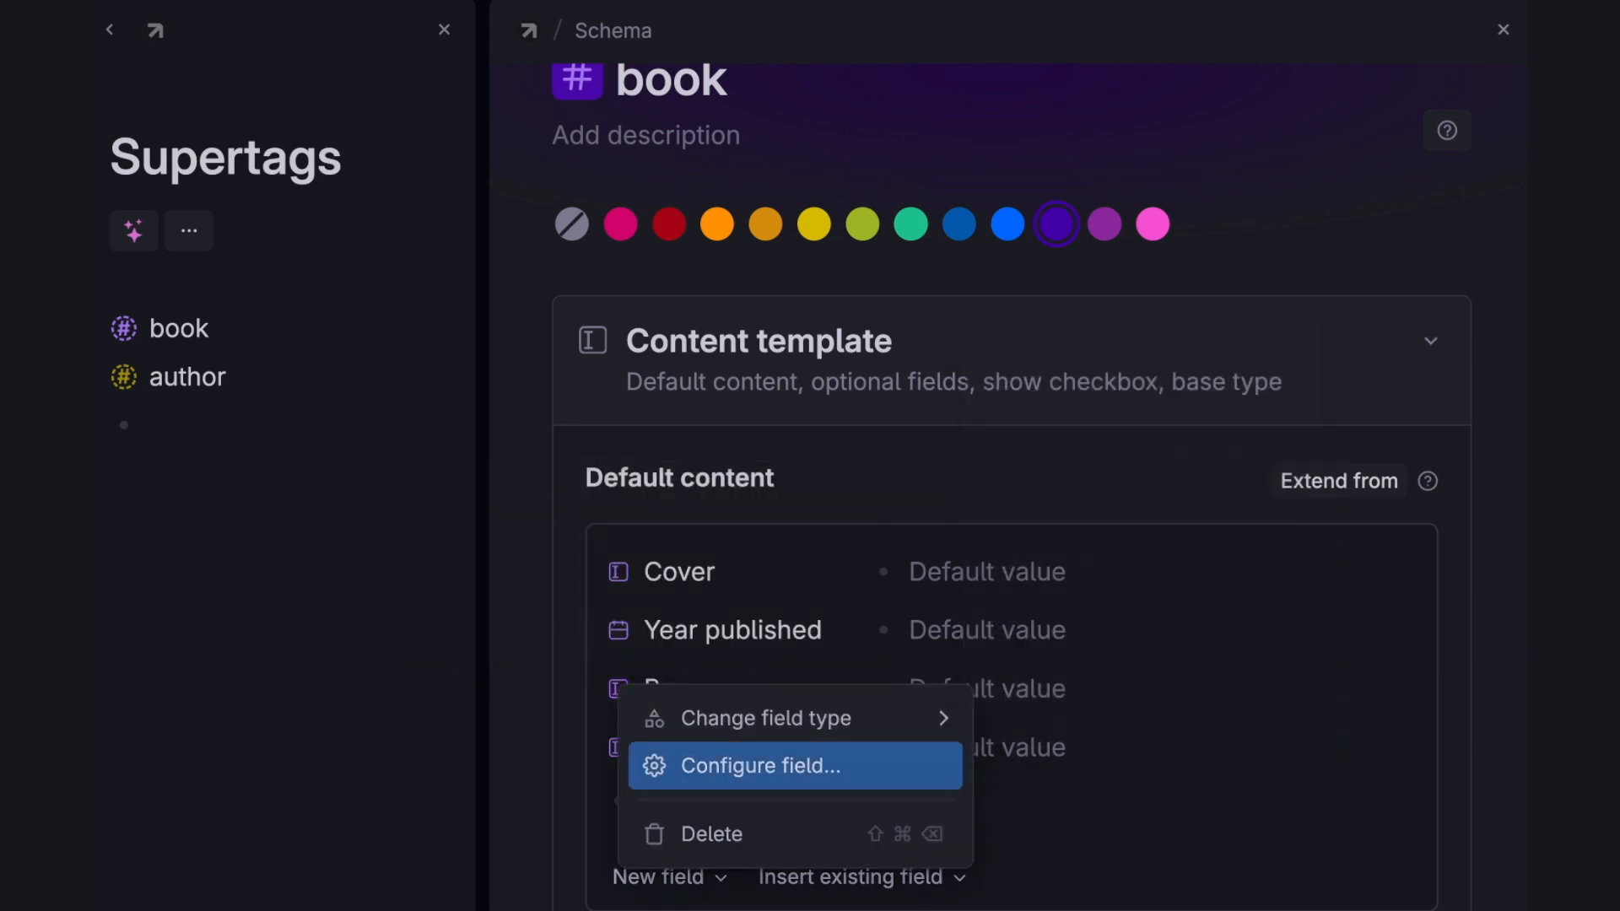
left_click(958, 293)
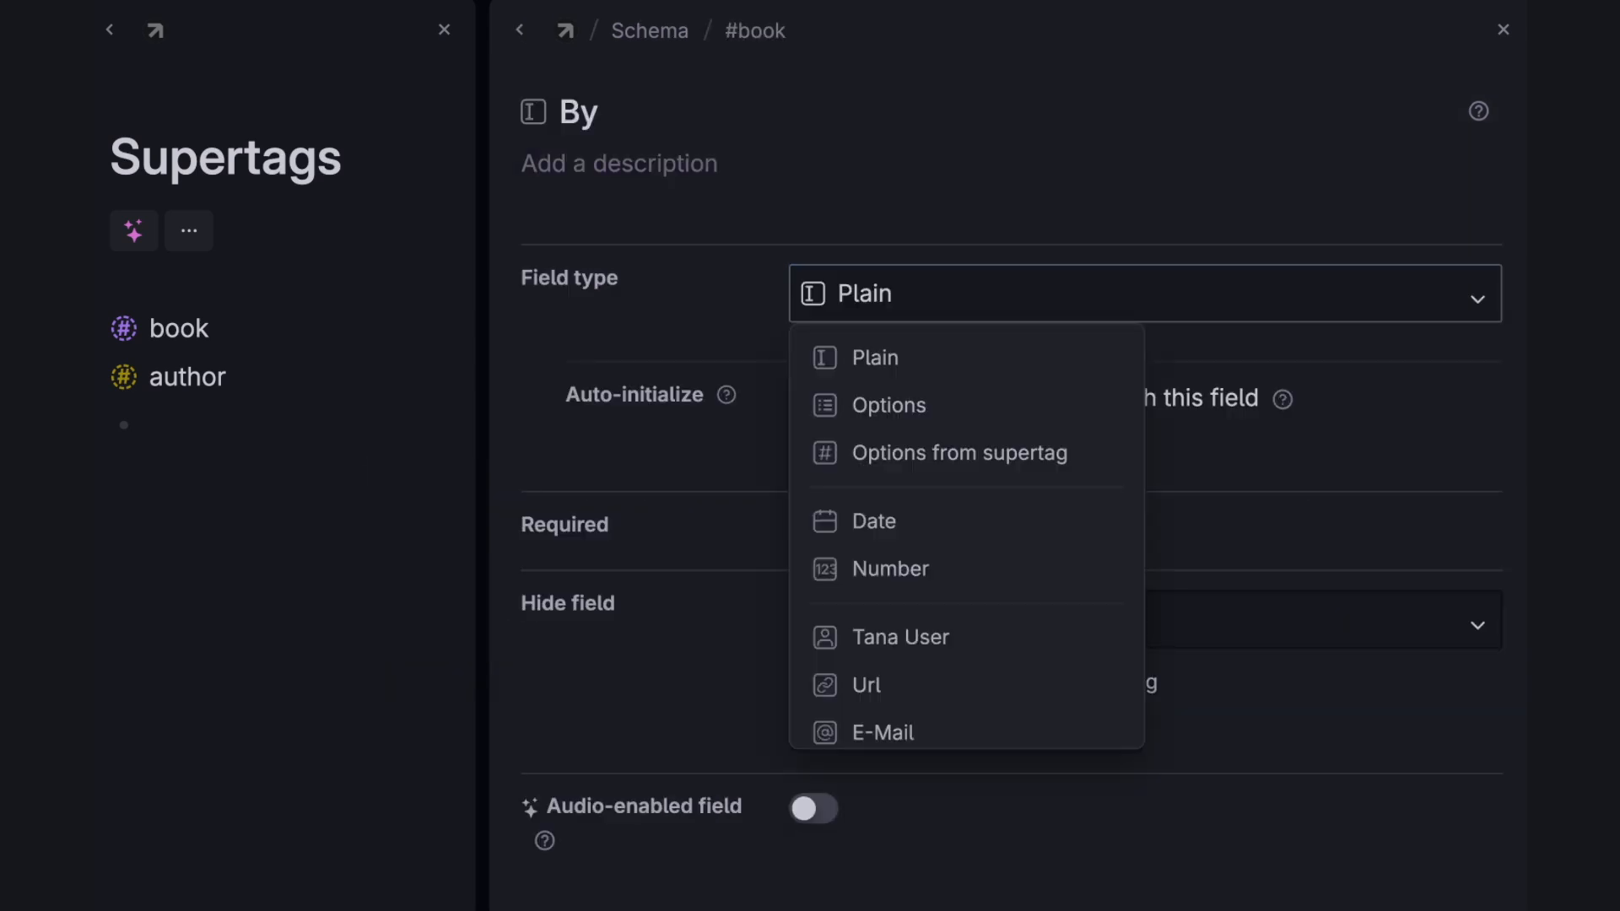
left_click(958, 453)
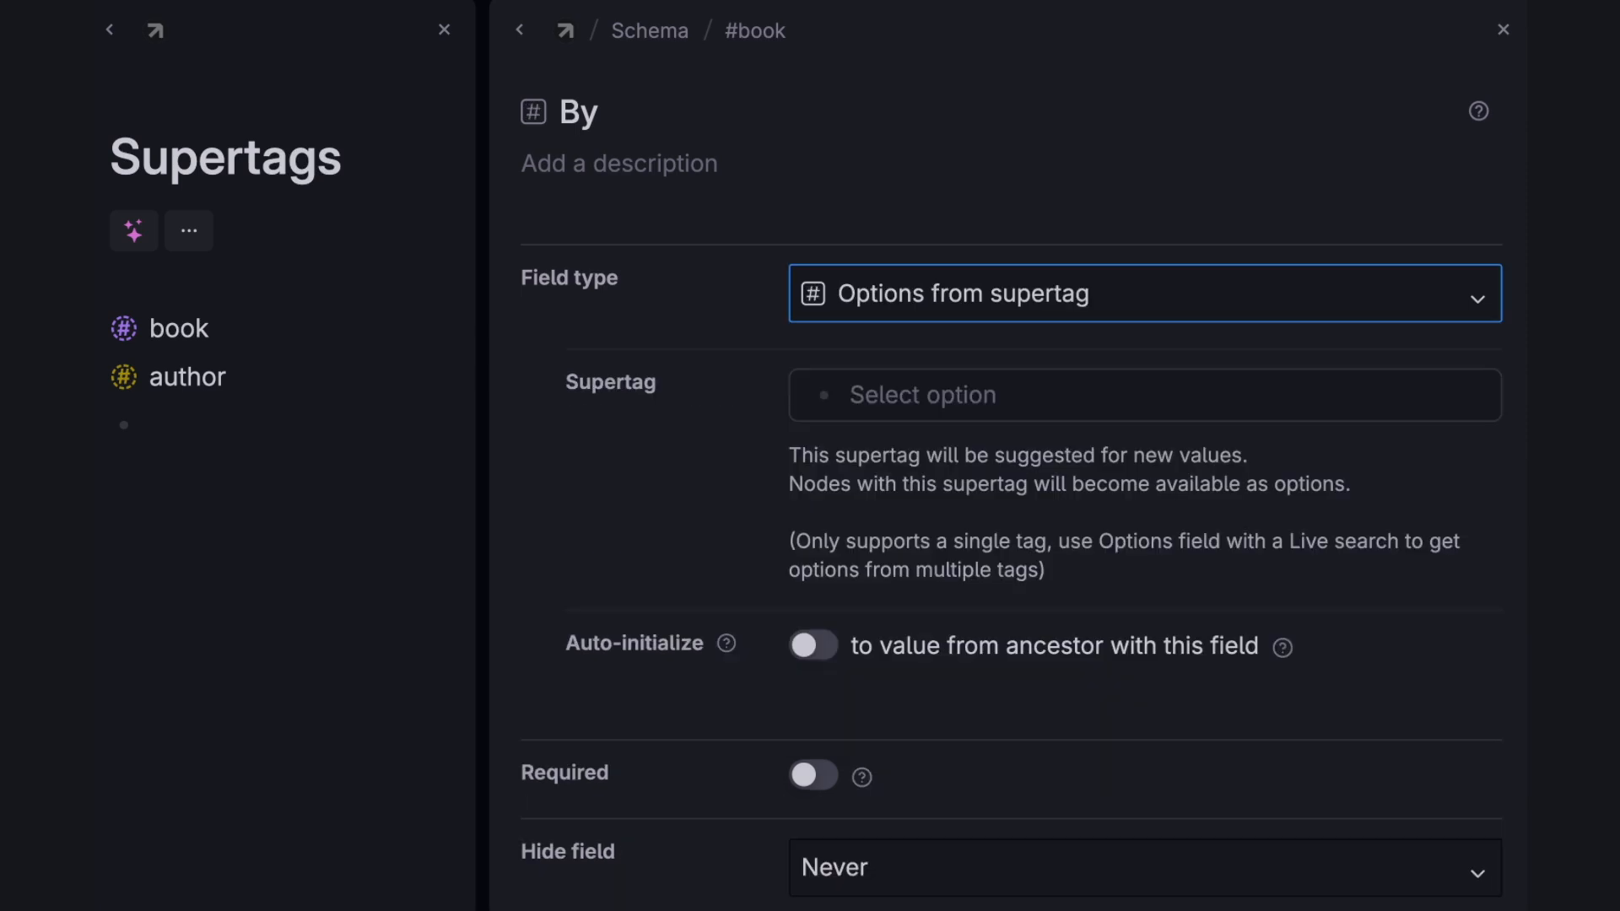
left_click(922, 395)
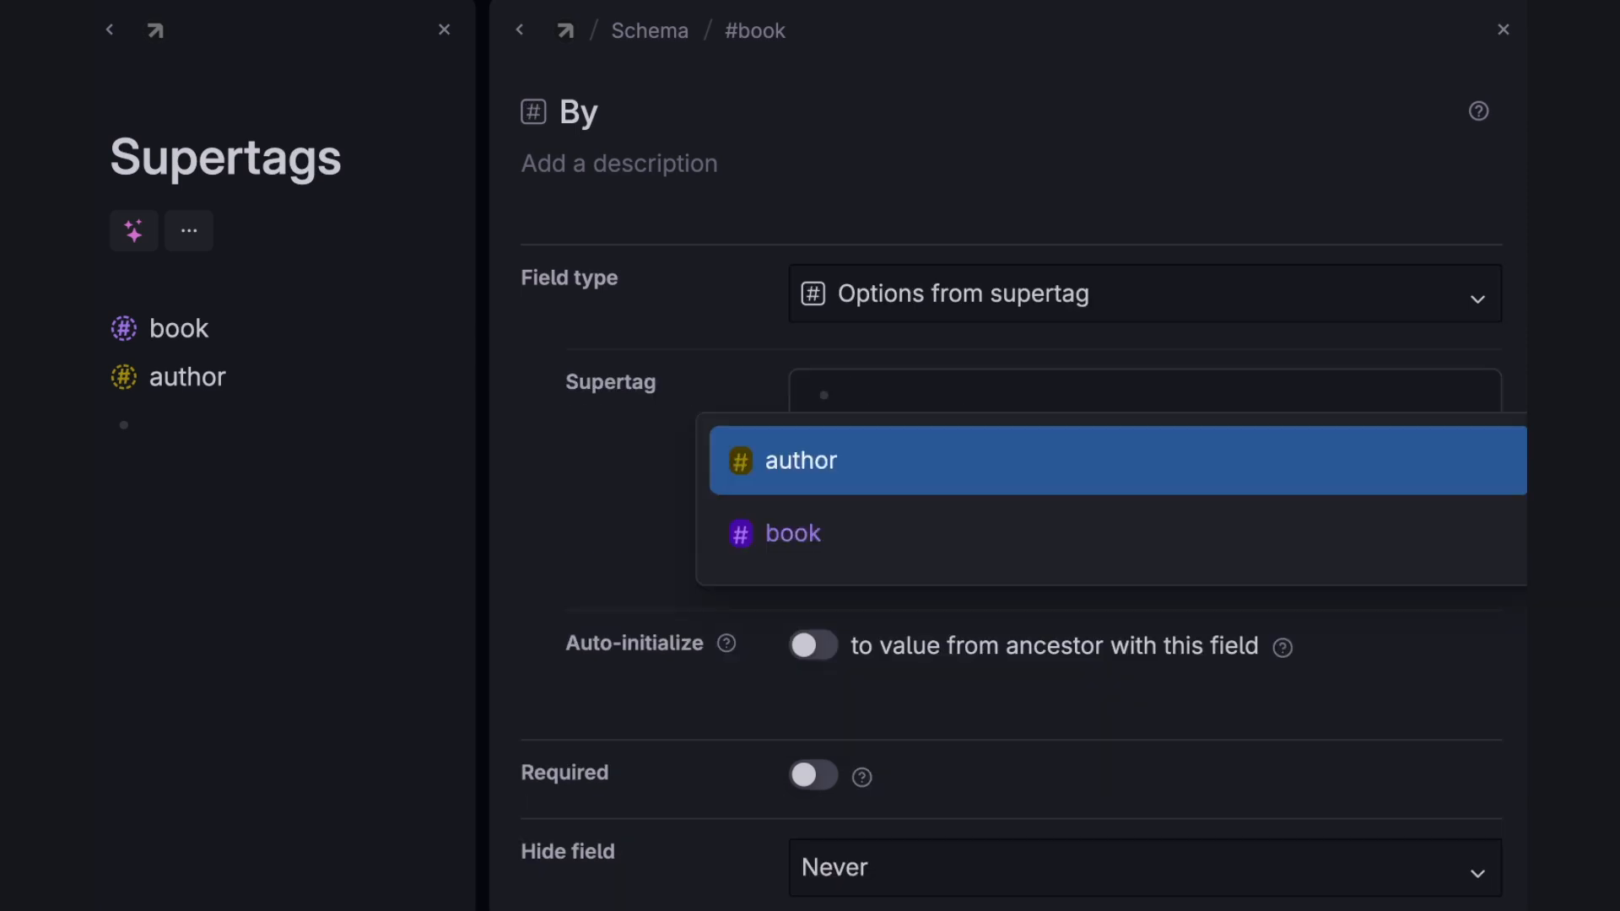
left_click(801, 461)
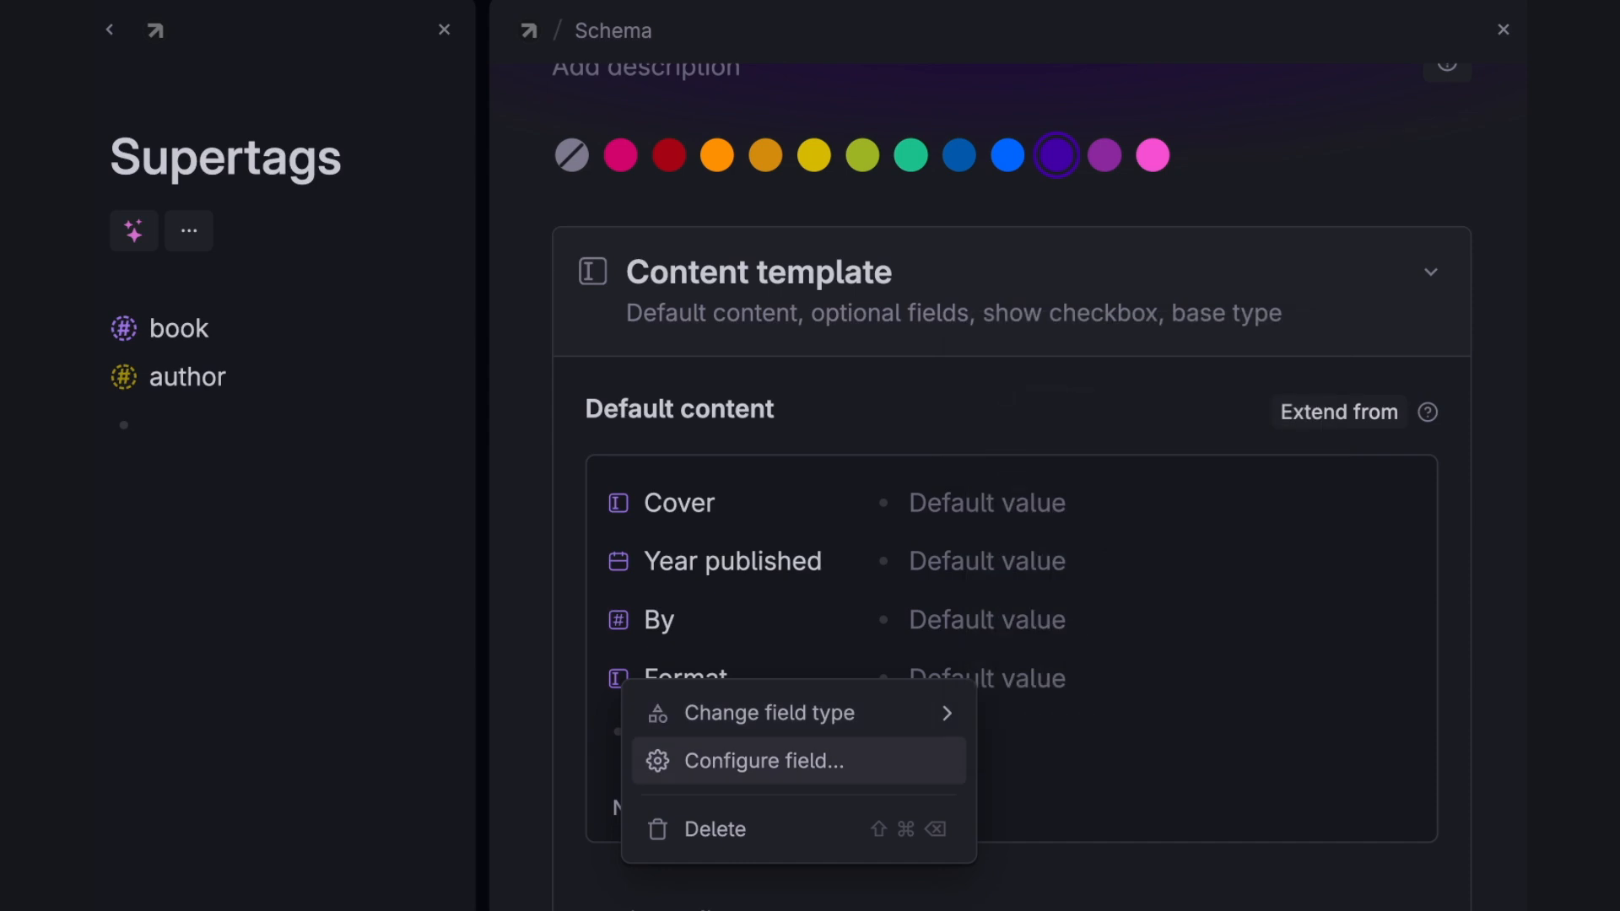
Configure the "Format" field as an Options field and turn off including auto-collected values as options.
left_click(798, 760)
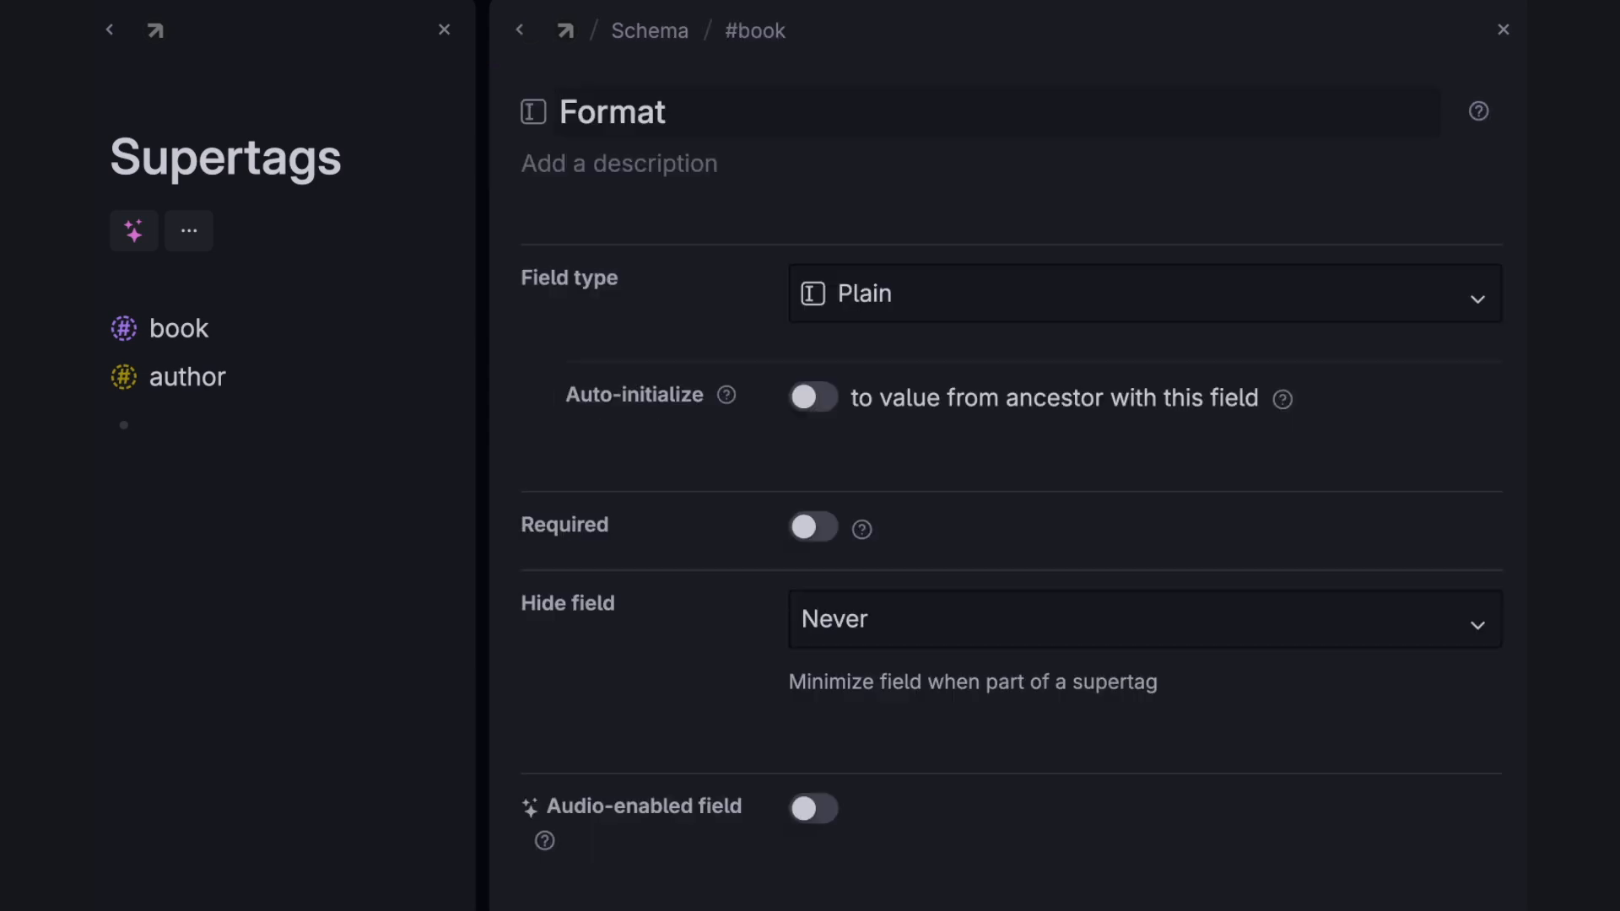
left_click(911, 294)
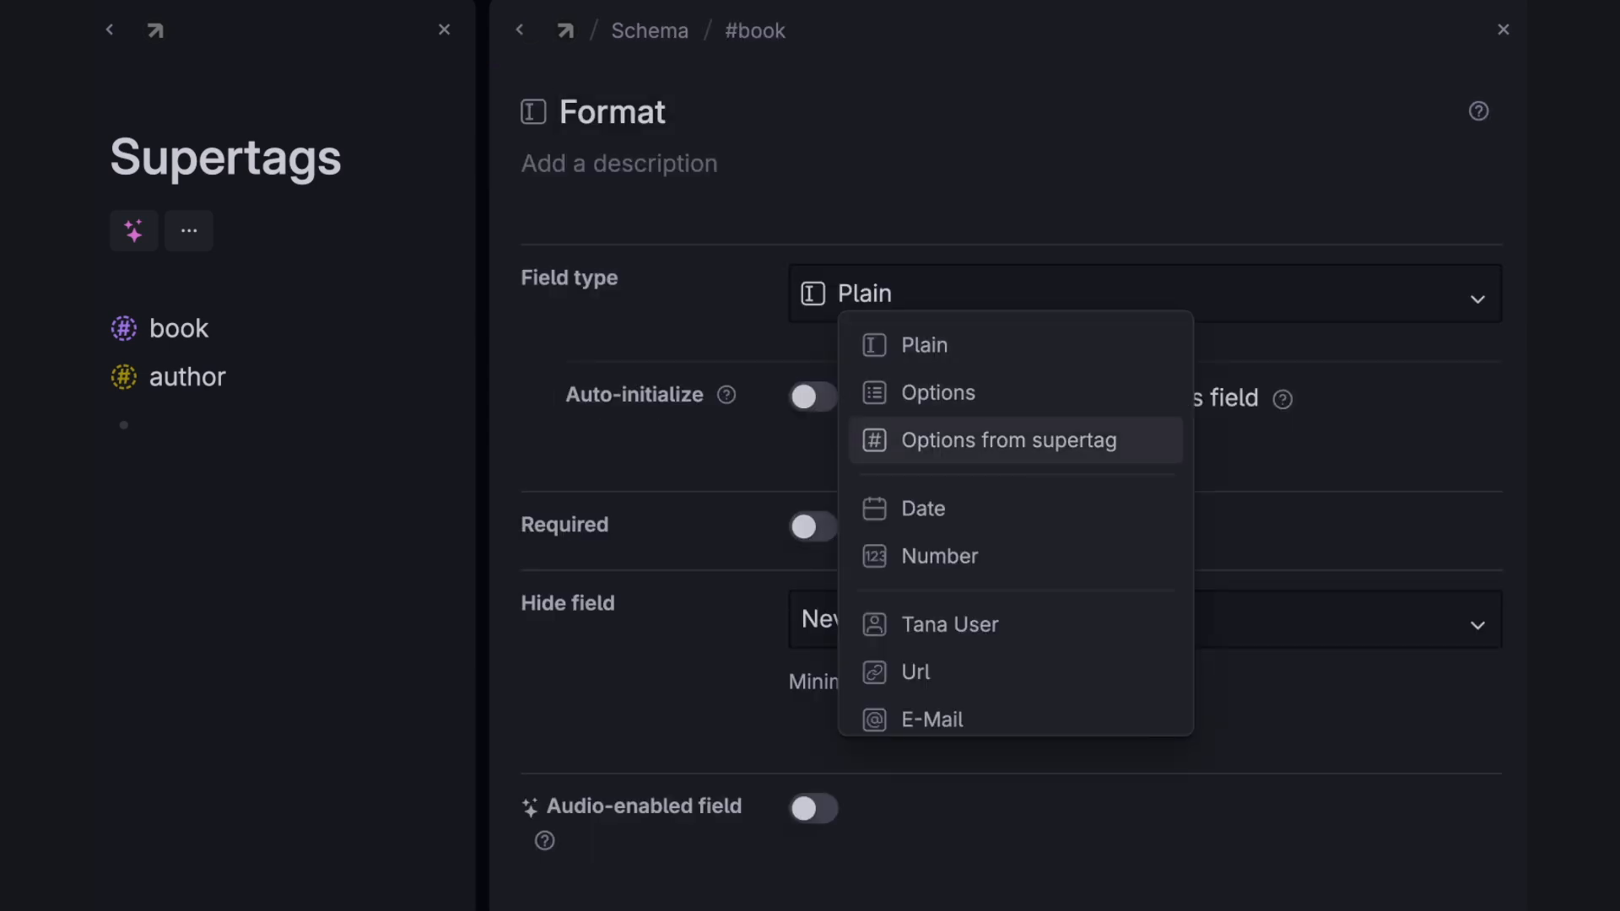
left_click(939, 393)
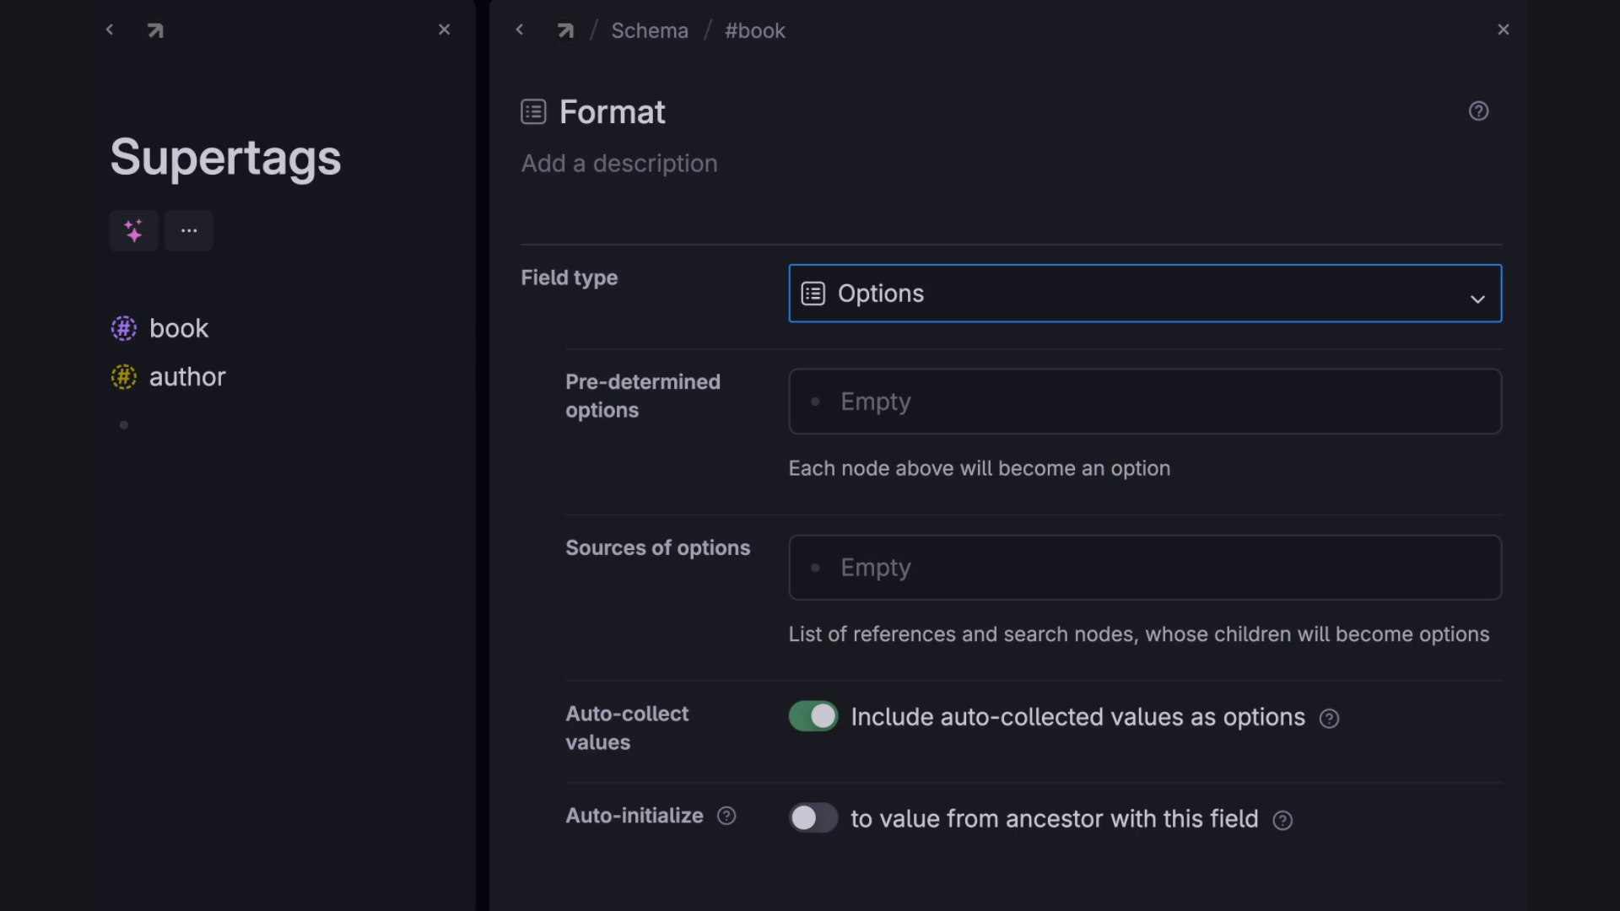
left_click(813, 717)
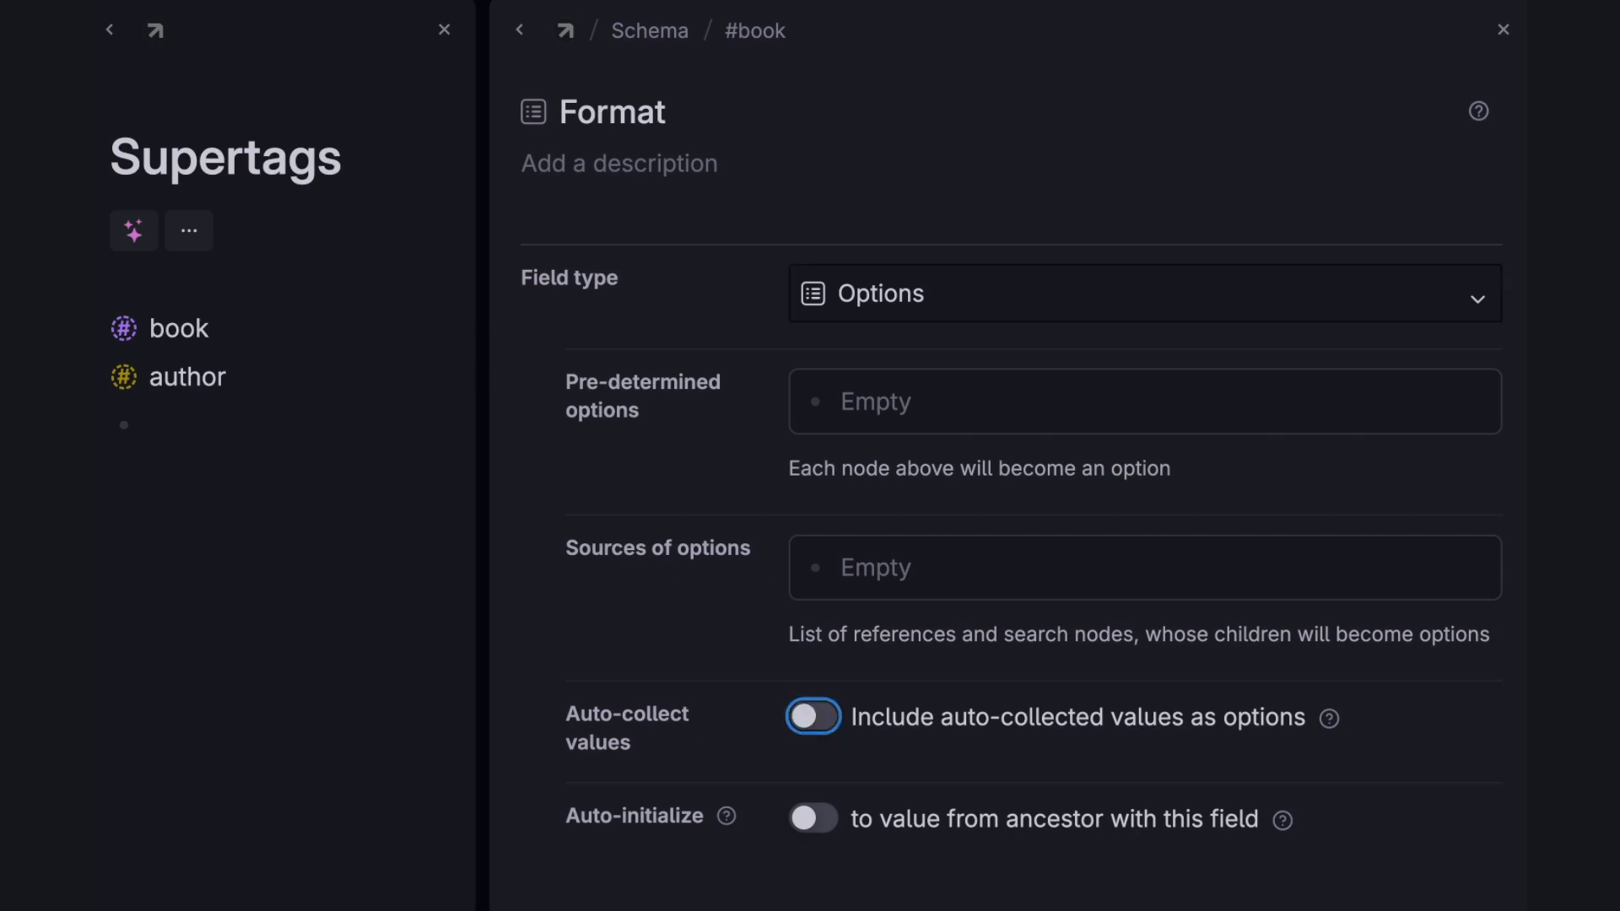
Enter hardcover, paperback and ebook as pre-determined options for the "Format" field, and return to the book supertag.
left_click(875, 401)
type("hardcover")
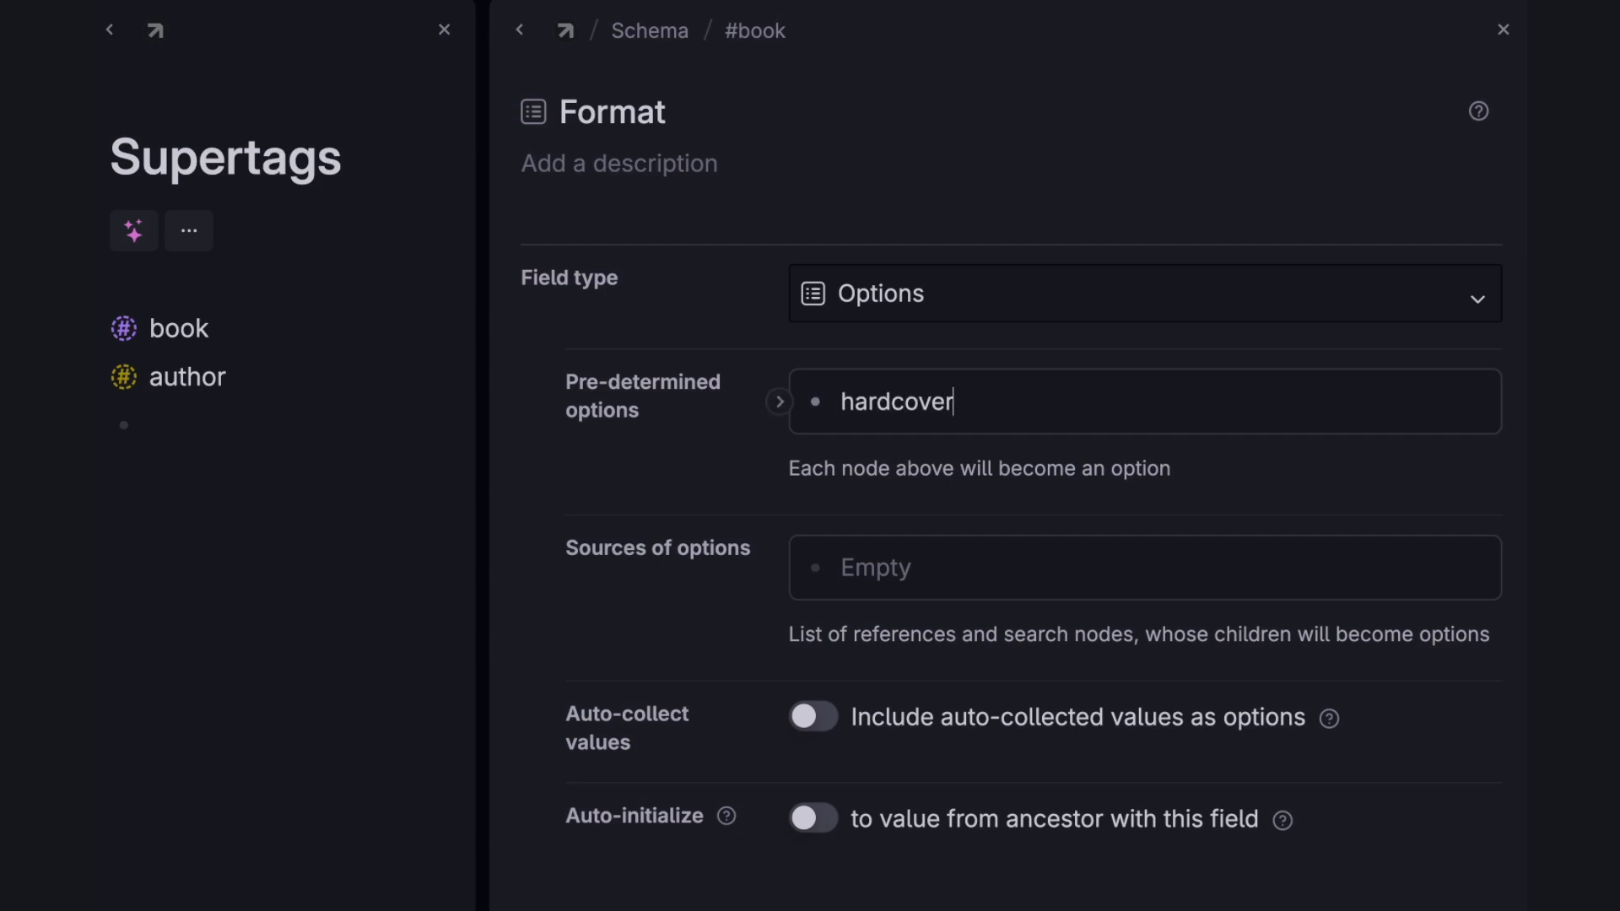
key("Return")
type("paperback")
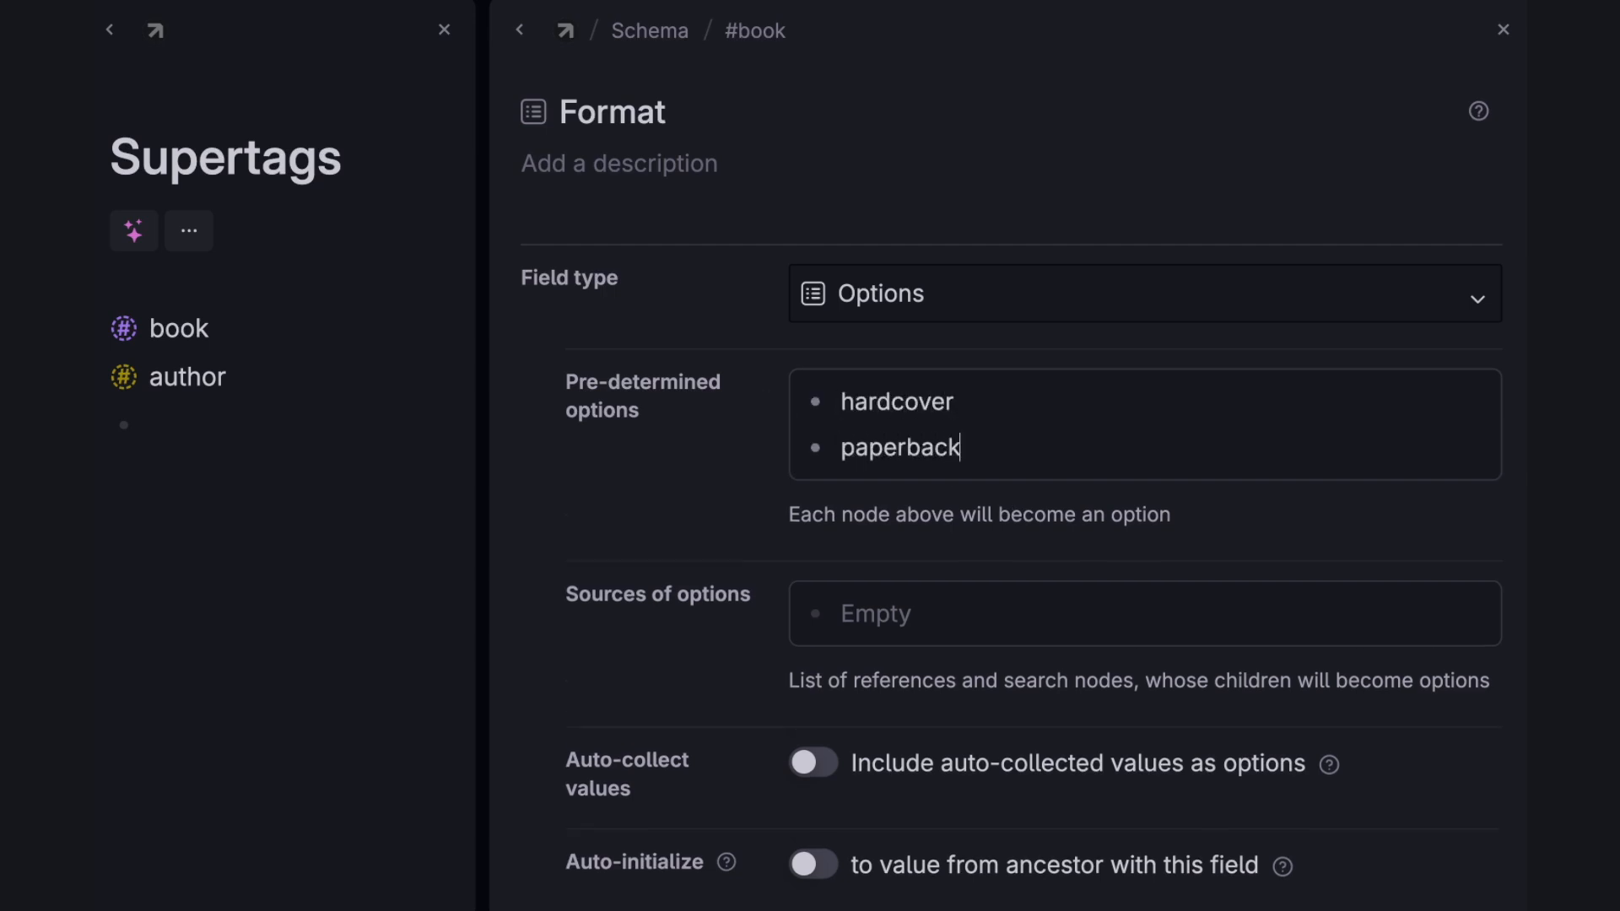
key("Return")
type("ebook")
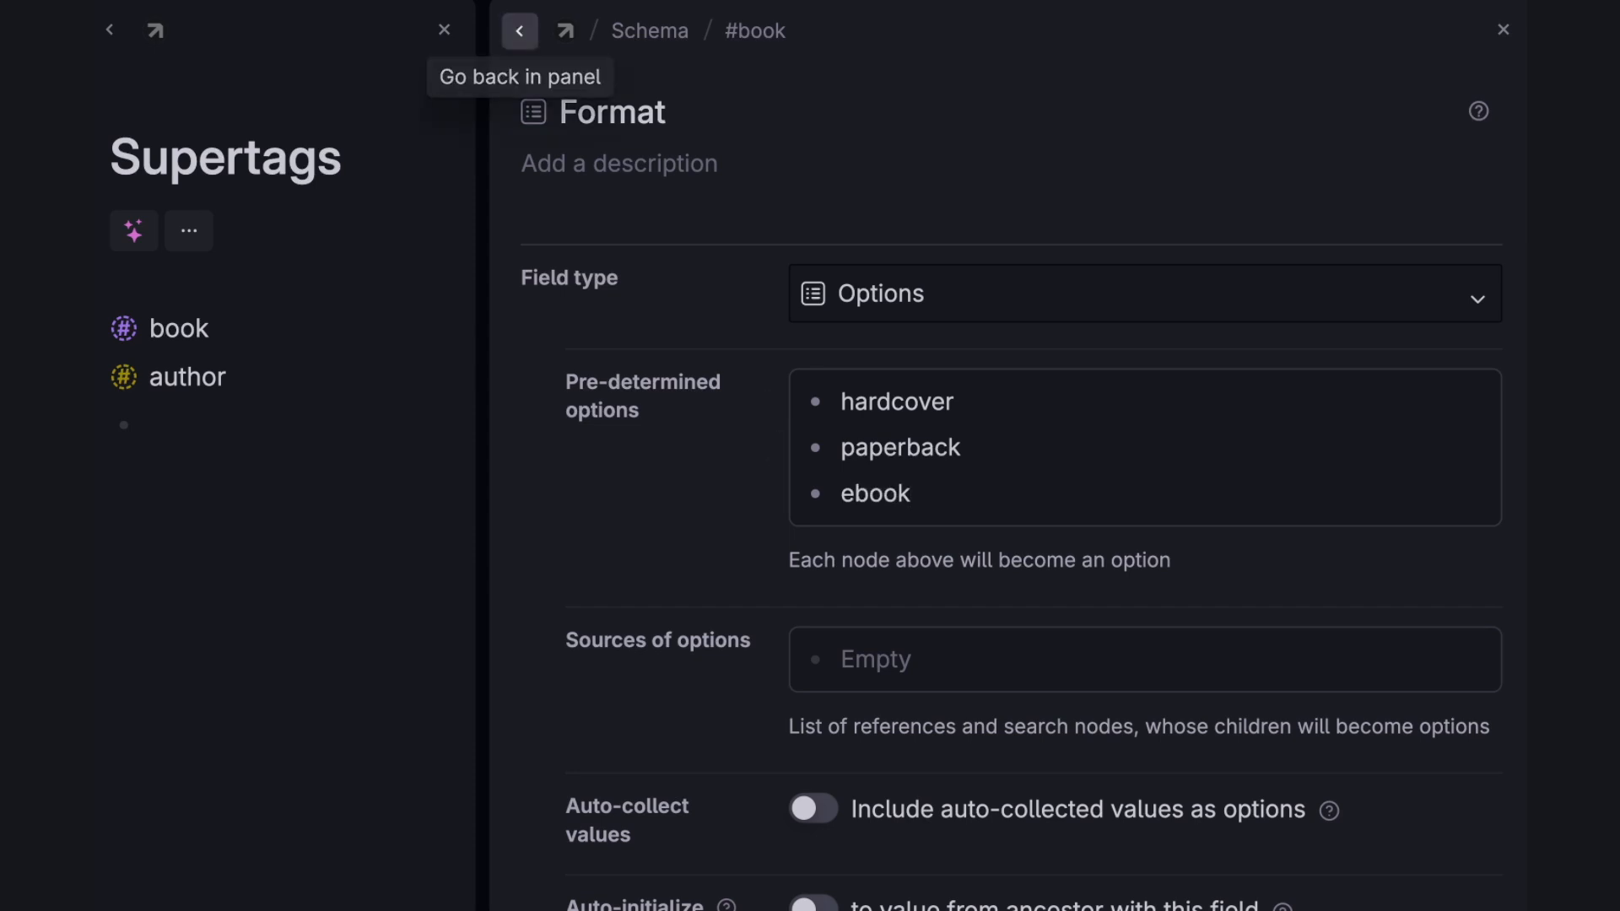
left_click(520, 29)
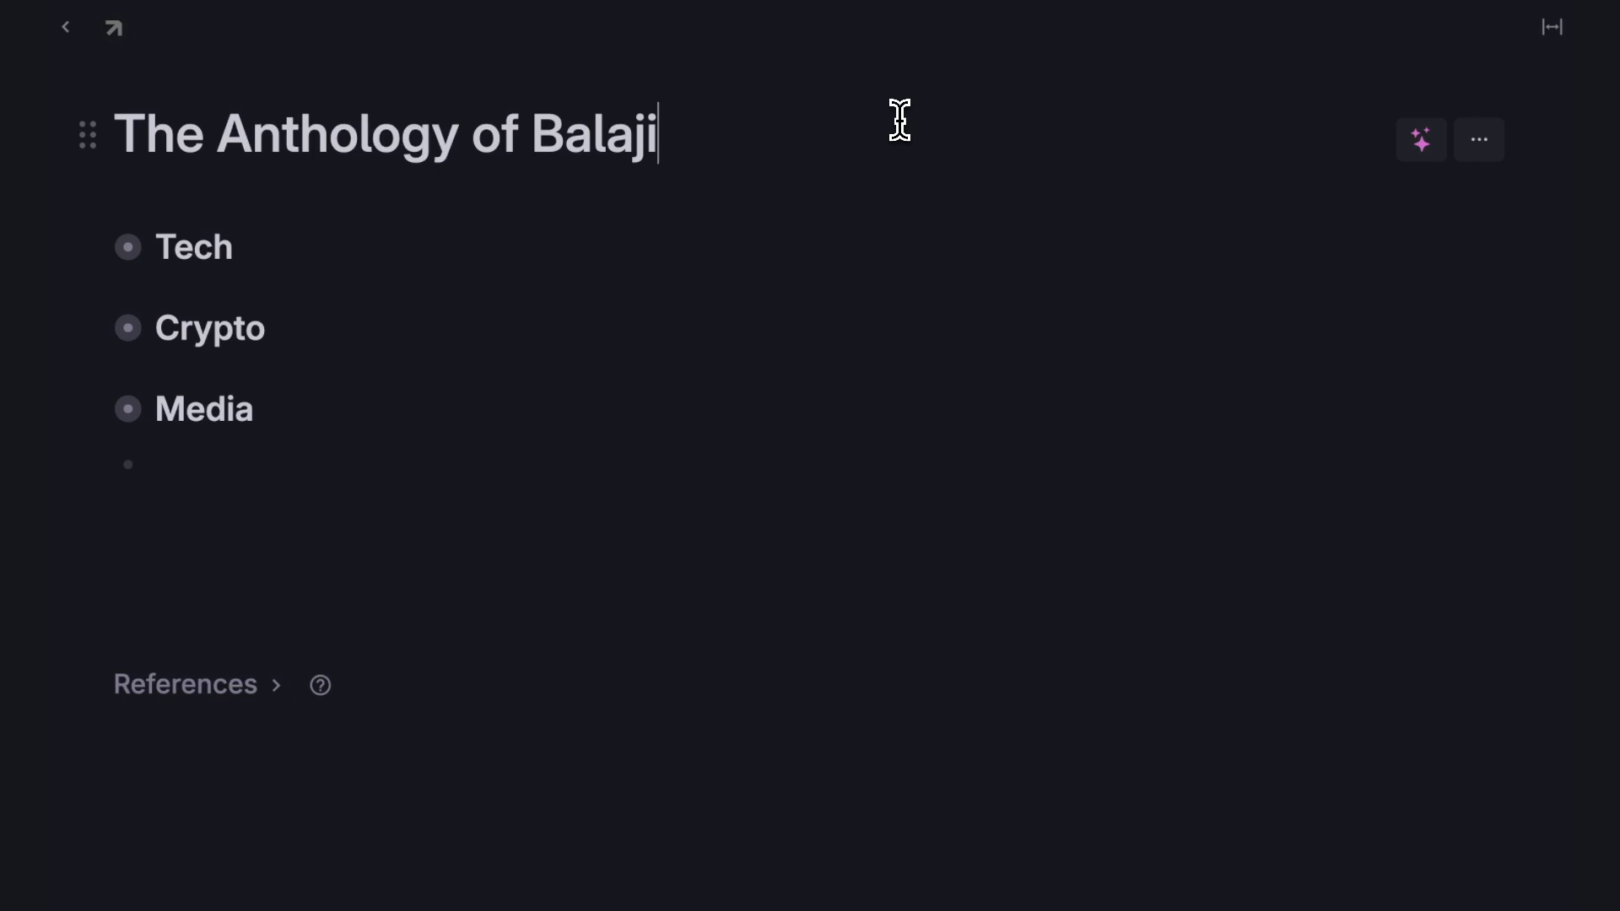
Apply the book supertag to The Anthology of Balaji and set its Format field to ebook.
type("#boo")
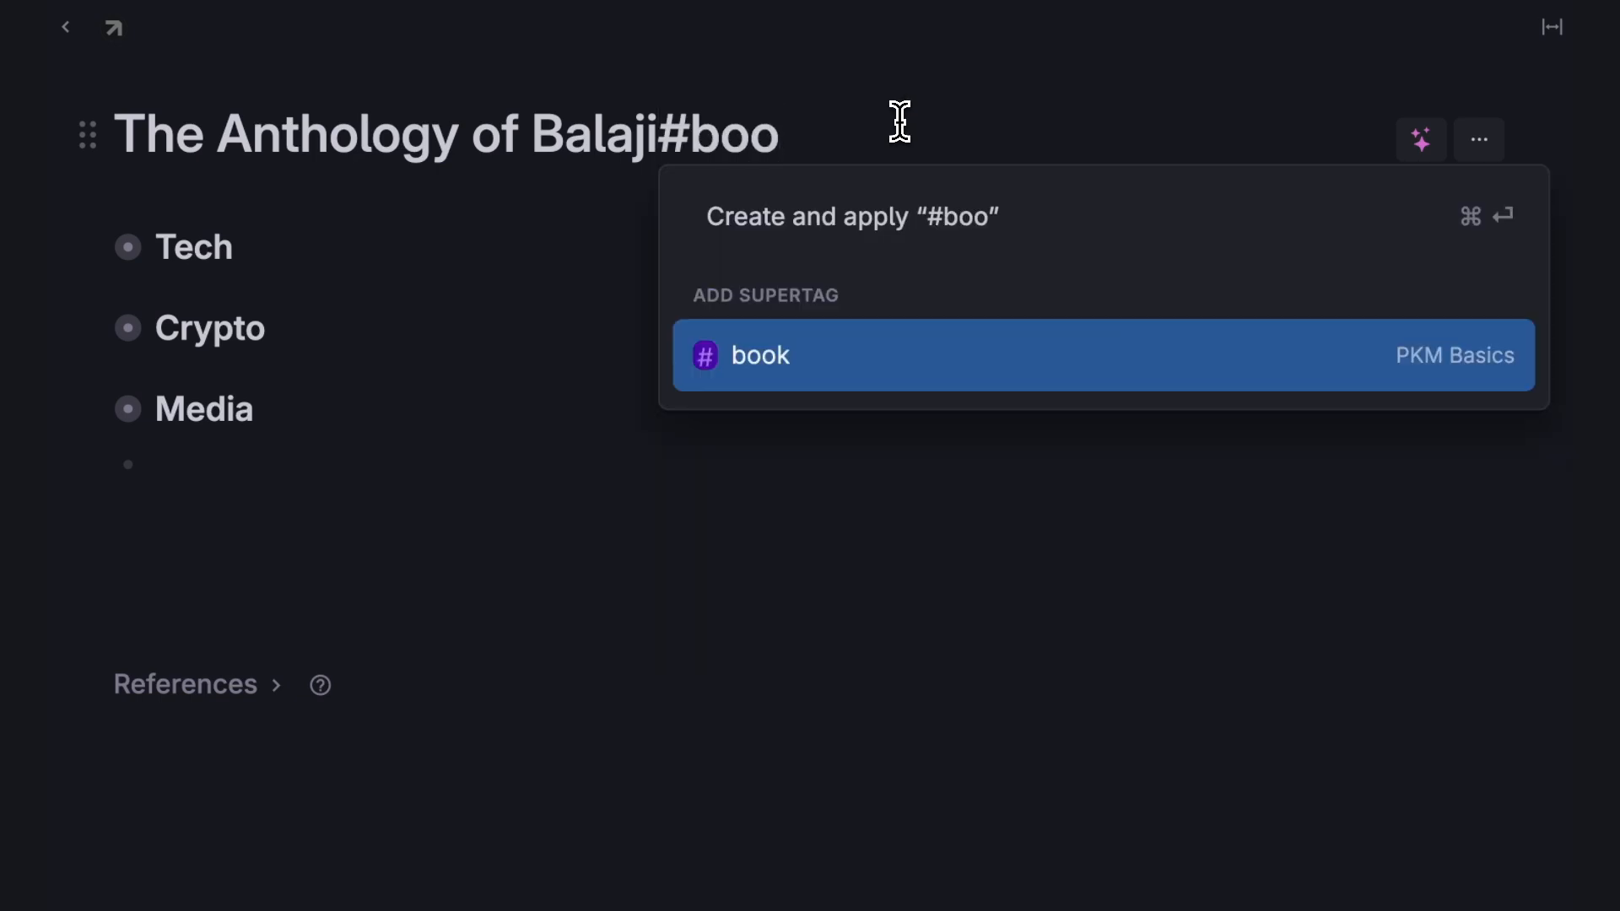
left_click(824, 364)
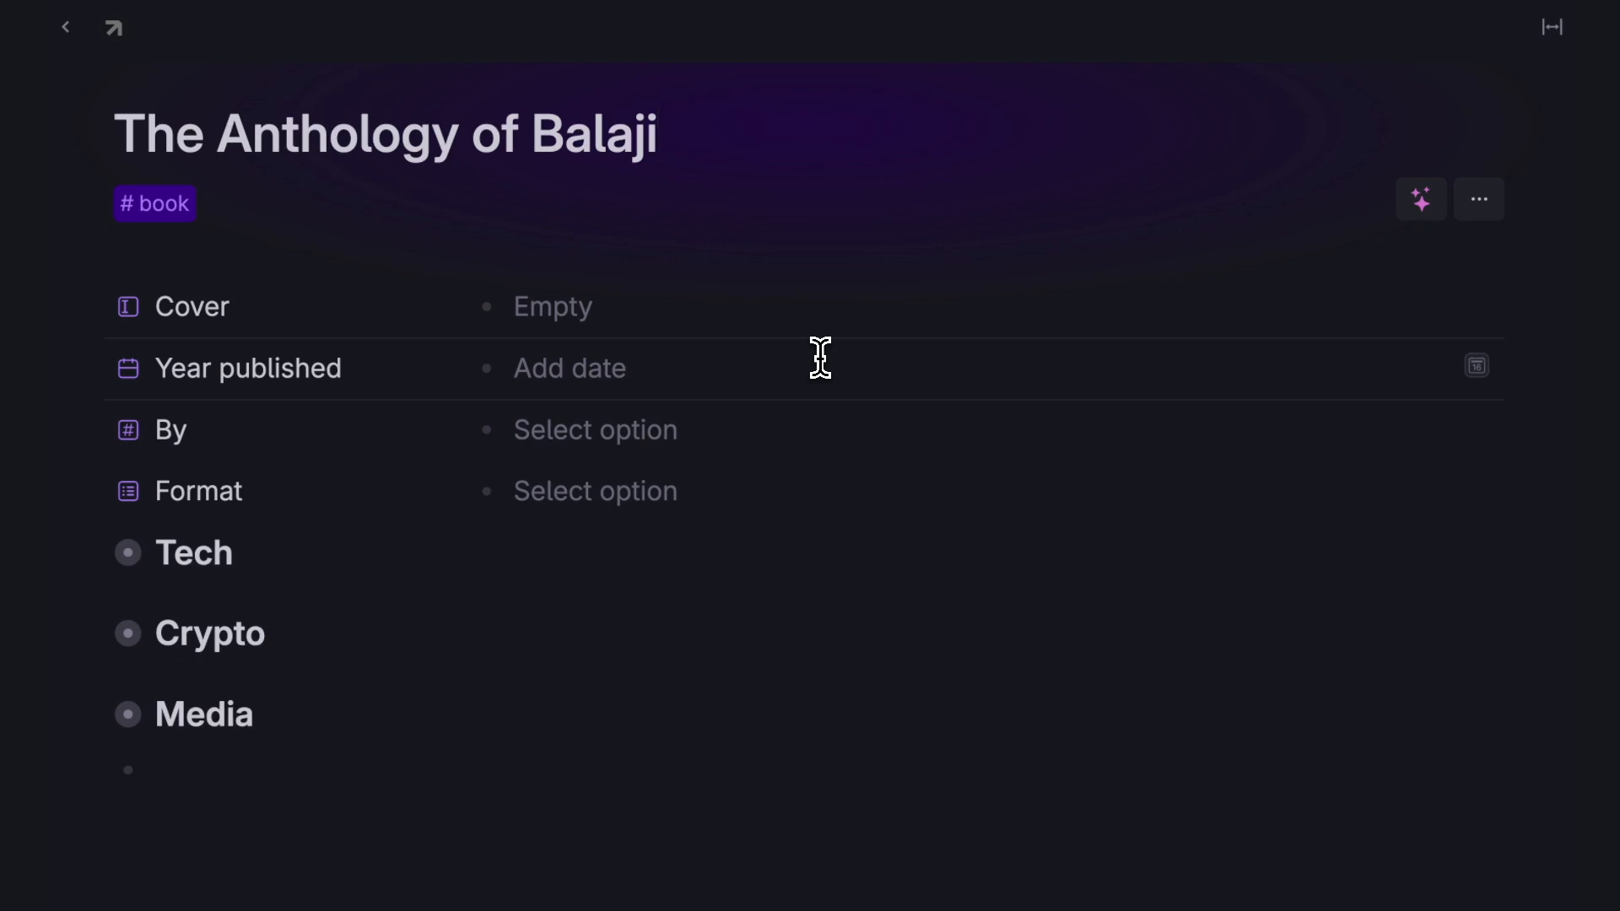
left_click(631, 502)
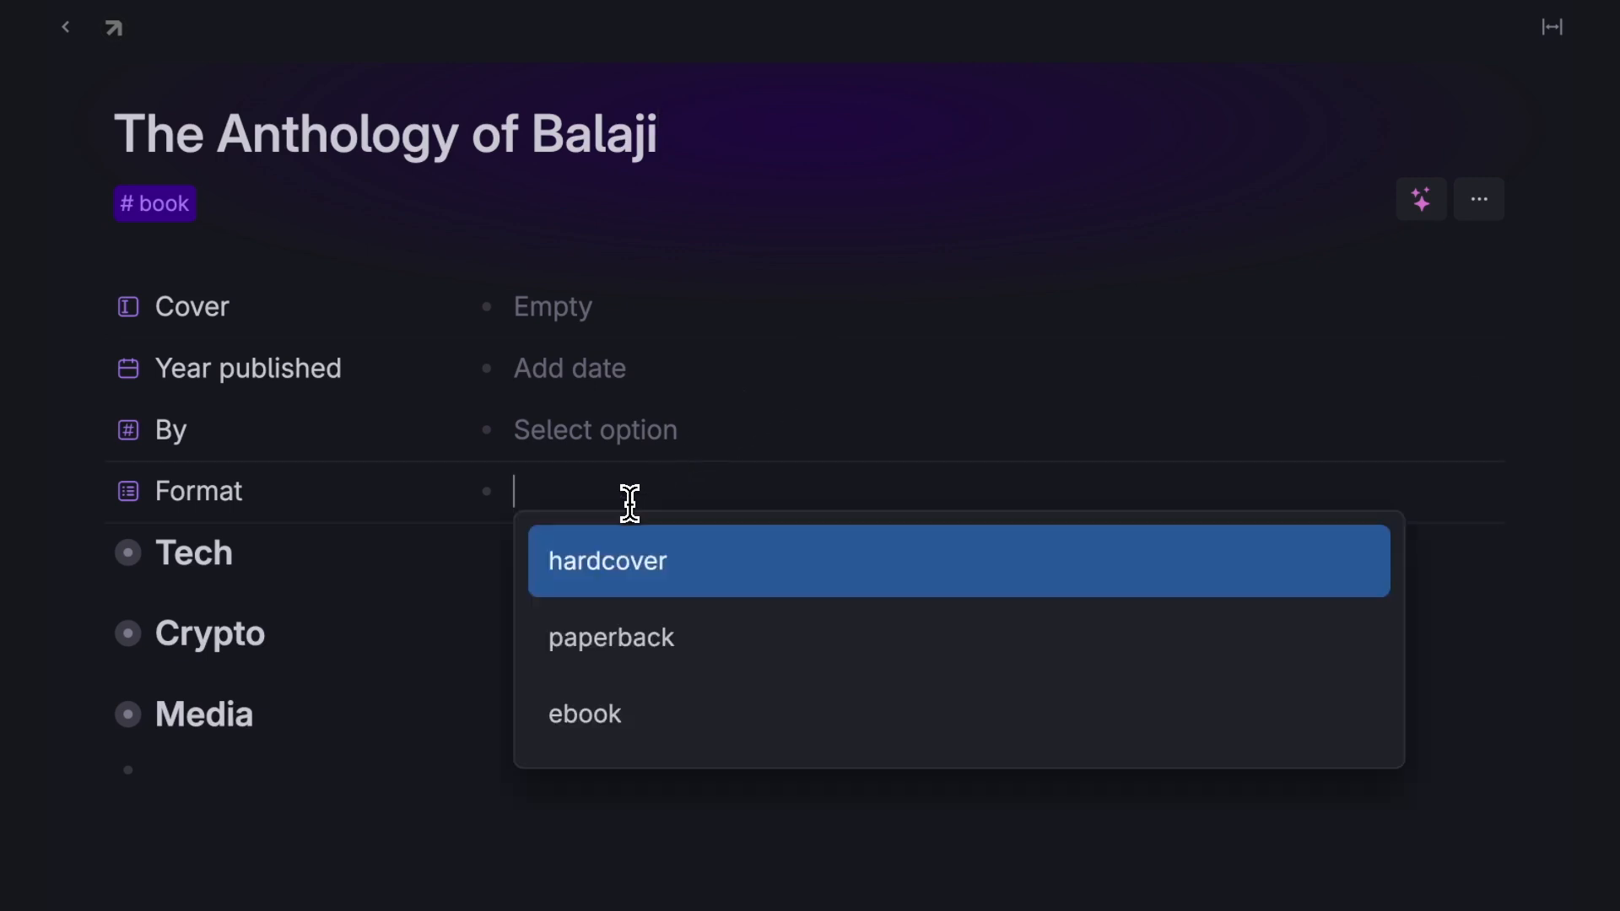
left_click(599, 724)
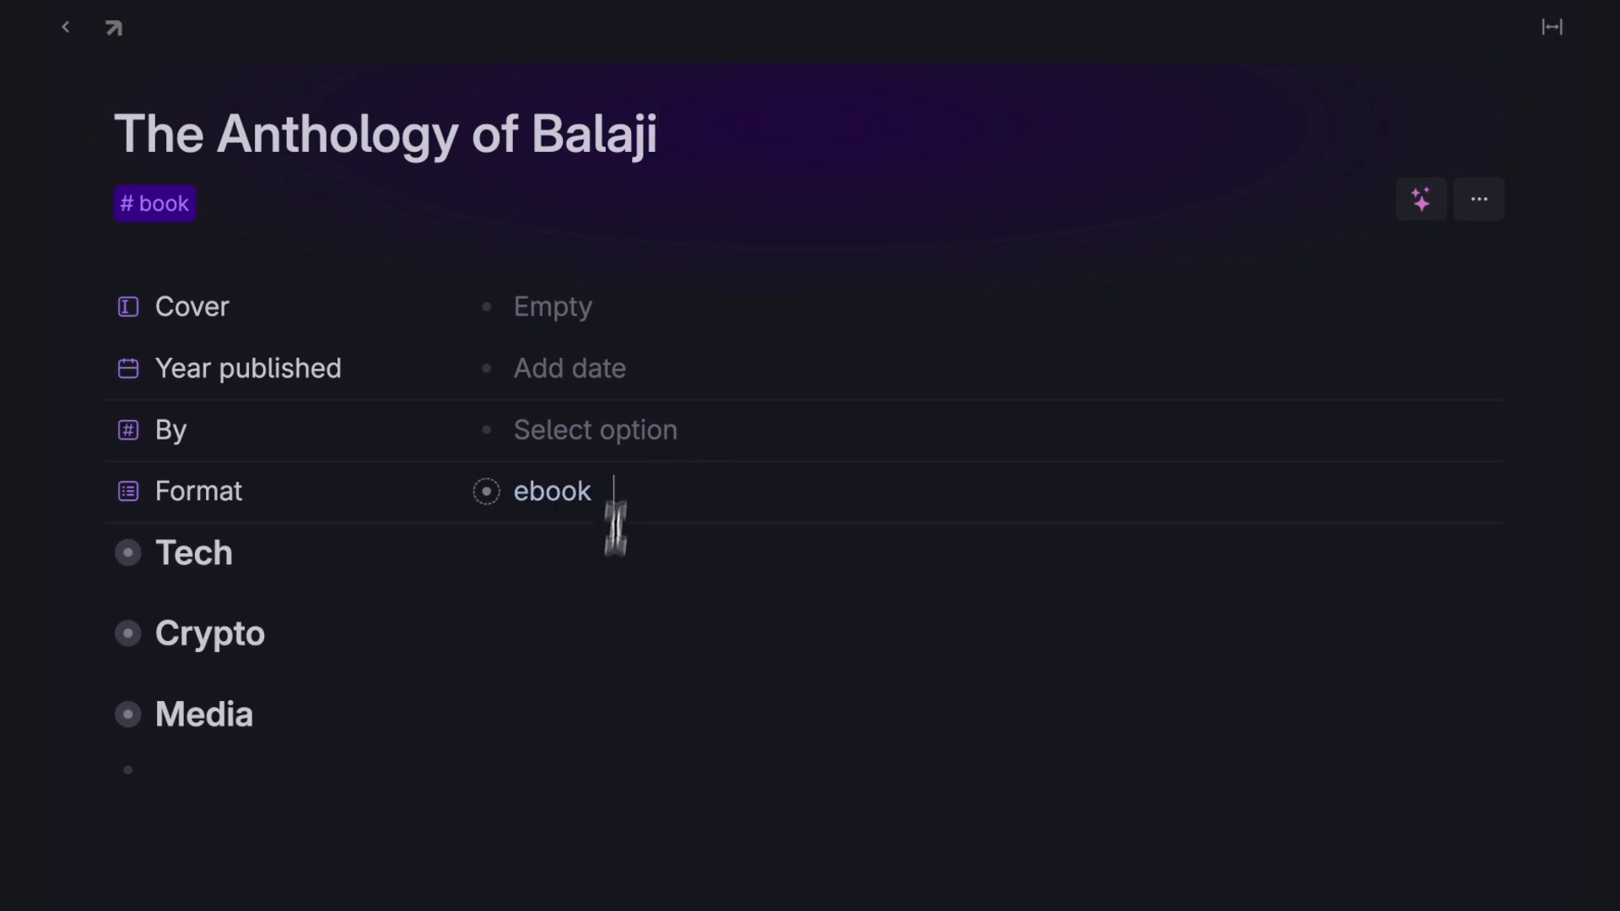
Set the By field of The Anthology of Balaji to both existing author entries.
left_click(622, 426)
left_click(629, 493)
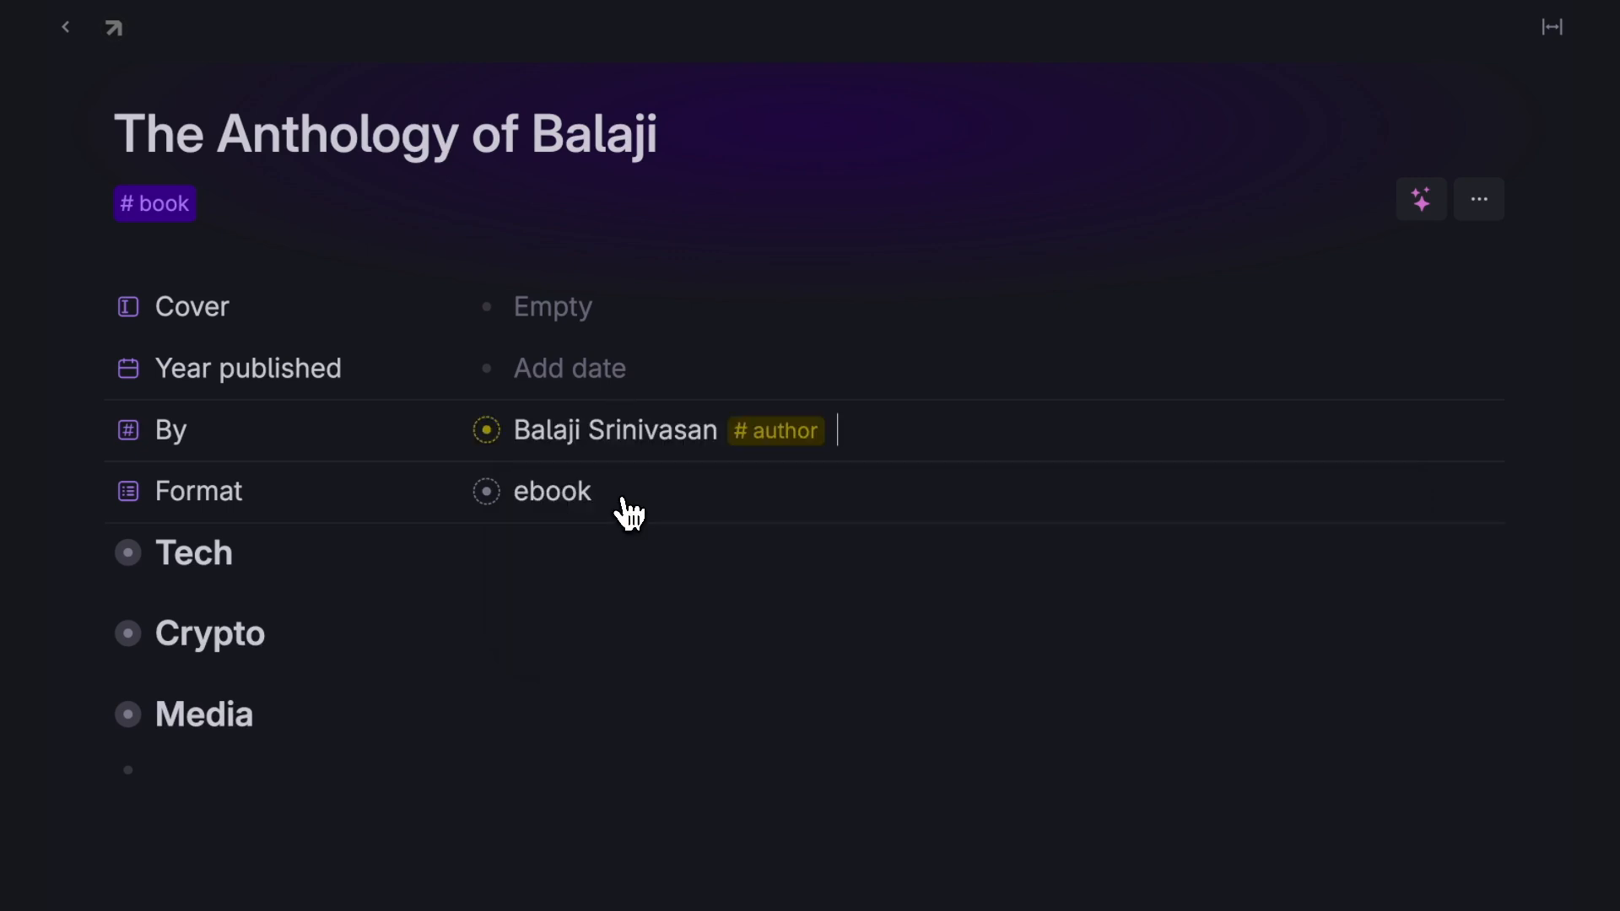
key("Return")
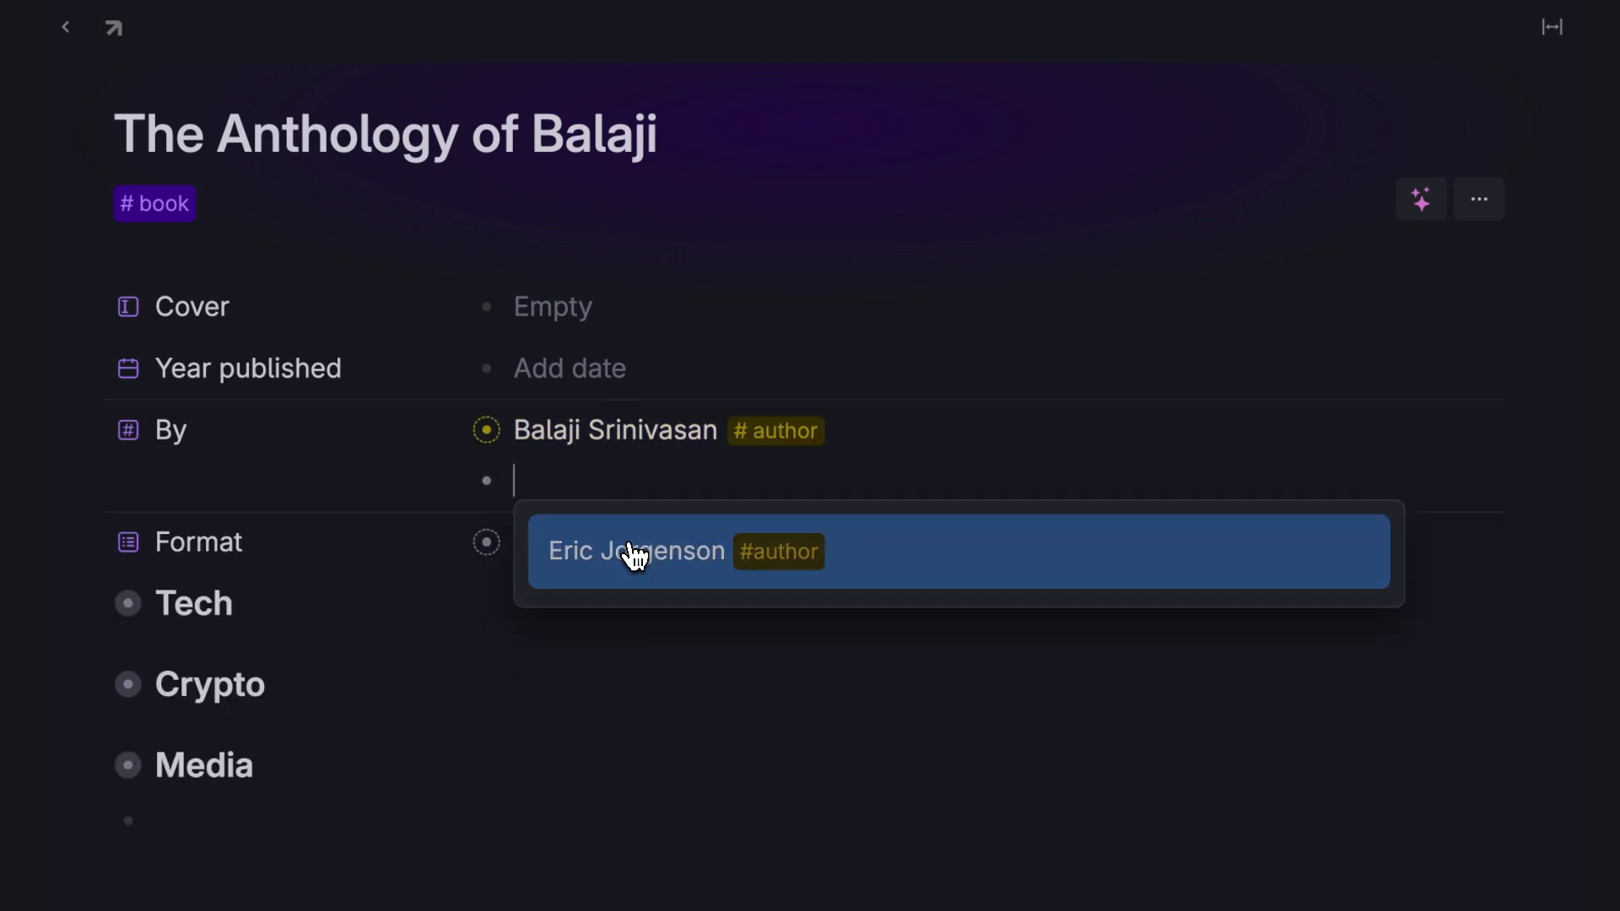
left_click(633, 555)
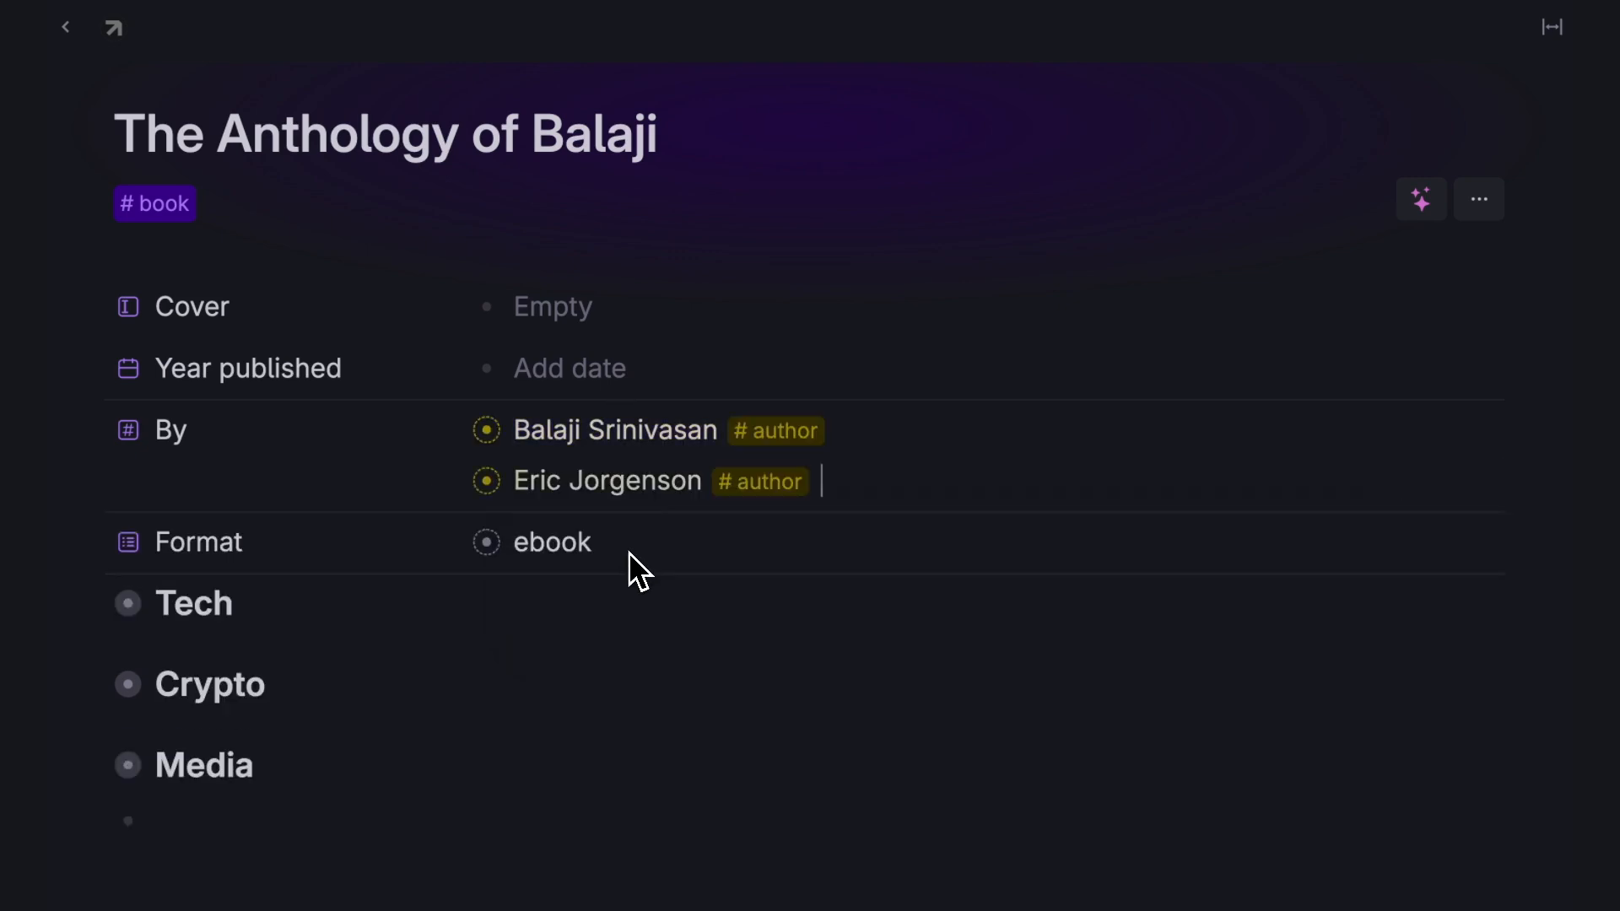
Set the book's Year published field to 2023.
left_click(619, 364)
left_click(896, 441)
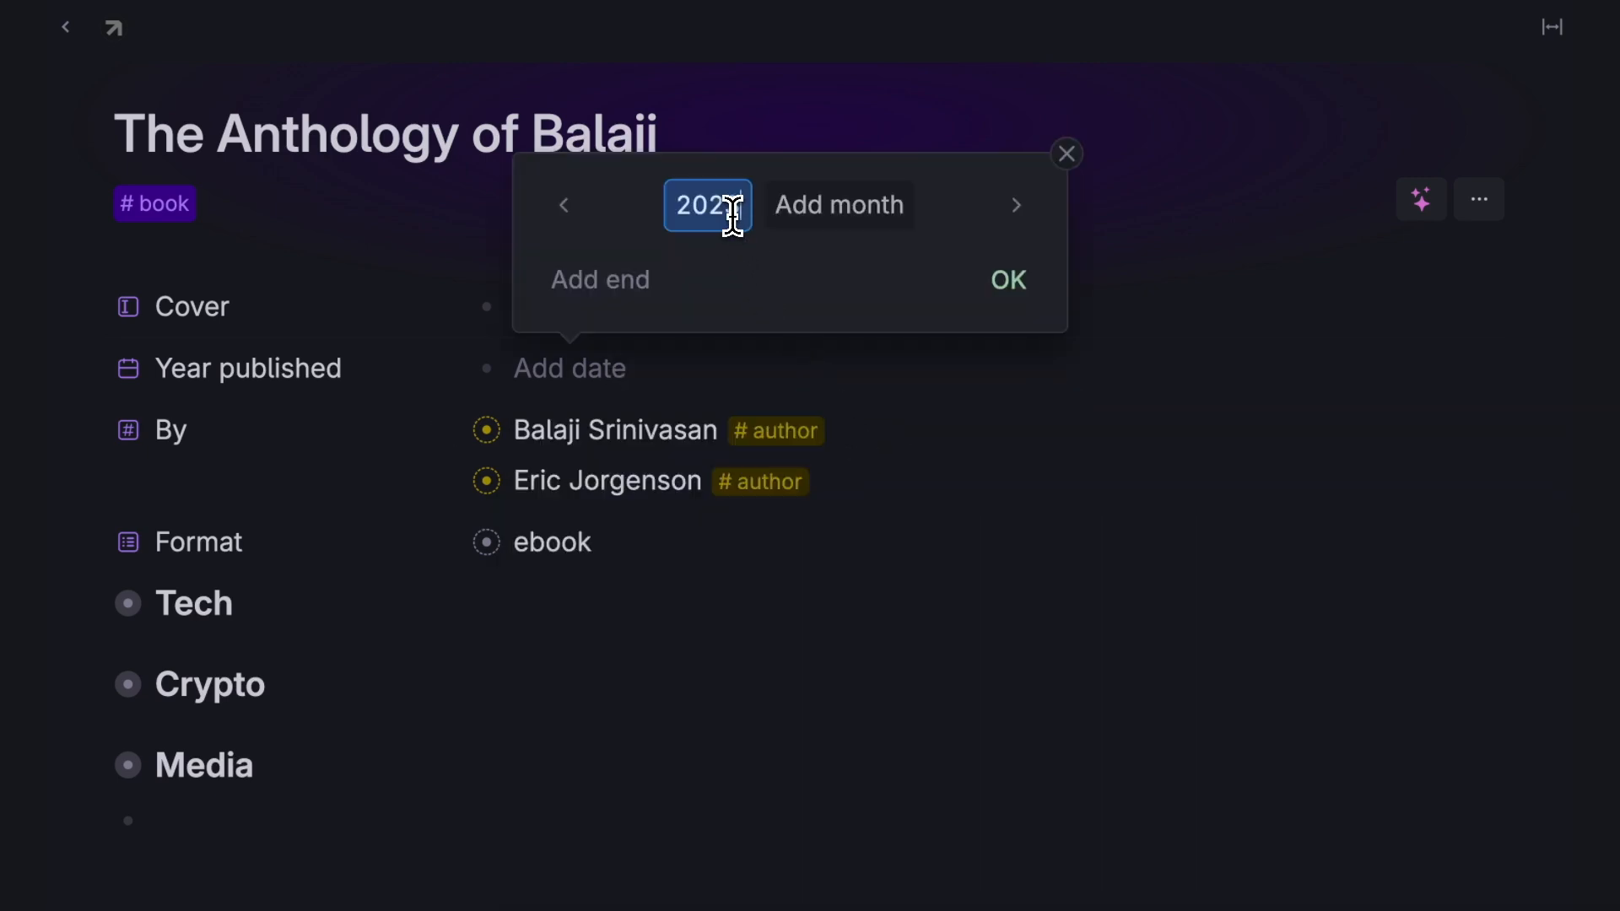
key("Return")
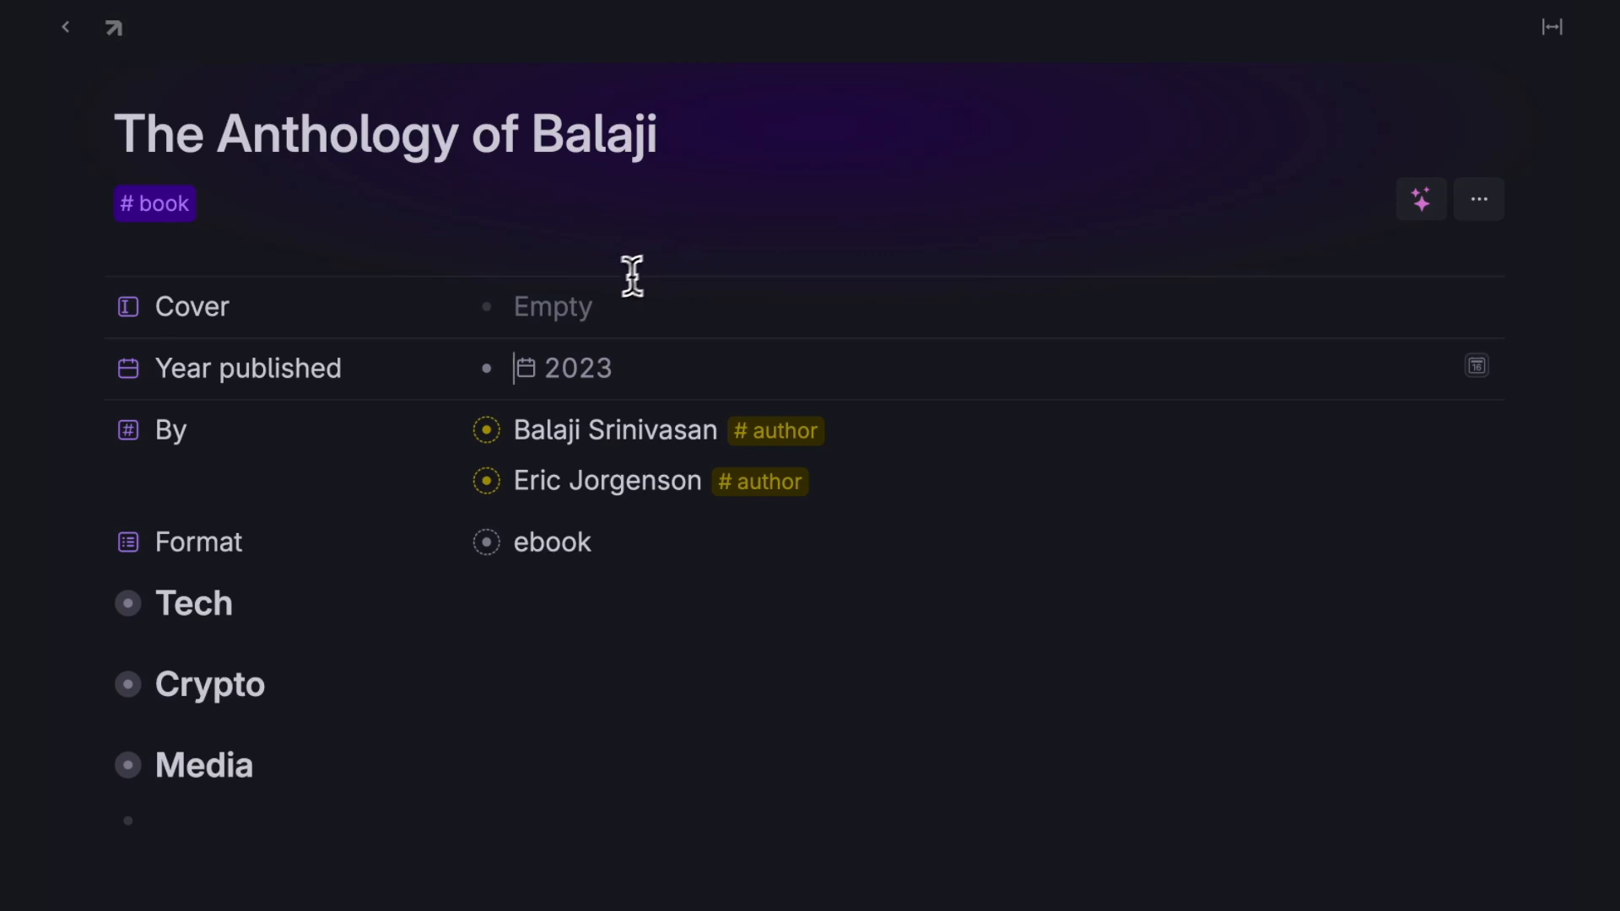
Paste the copied book cover image into the Cover field.
left_click(600, 293)
key("ctrl+v")
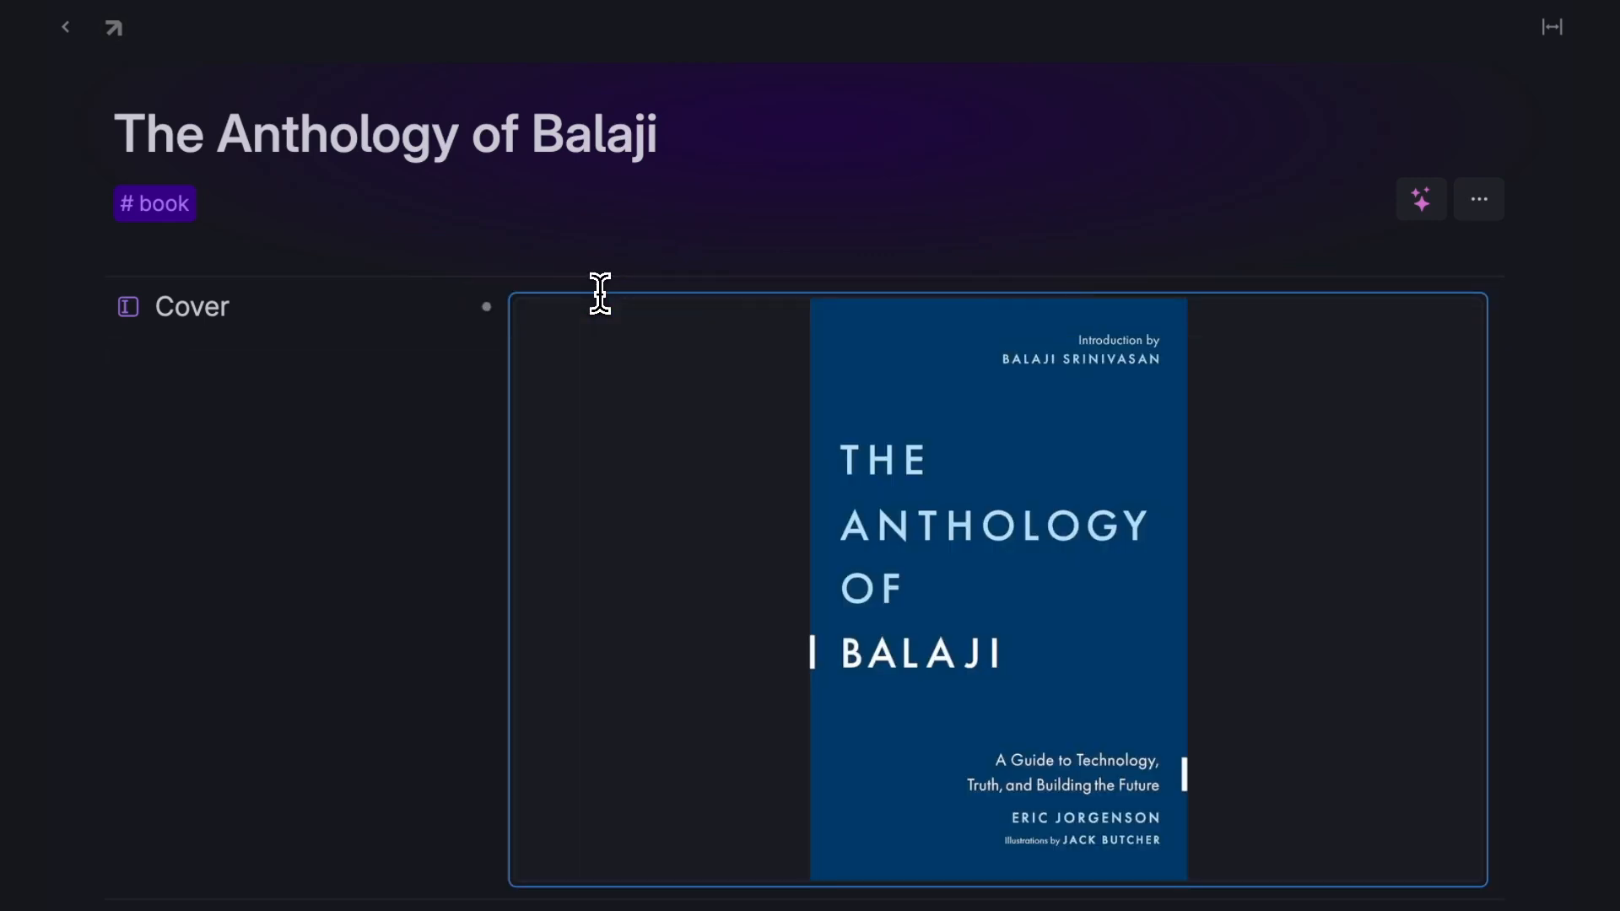
left_click(388, 310)
Configure the Cover field to be hidden always, and return to The Anthology of Balaji.
scroll(390, 422, "down", 1)
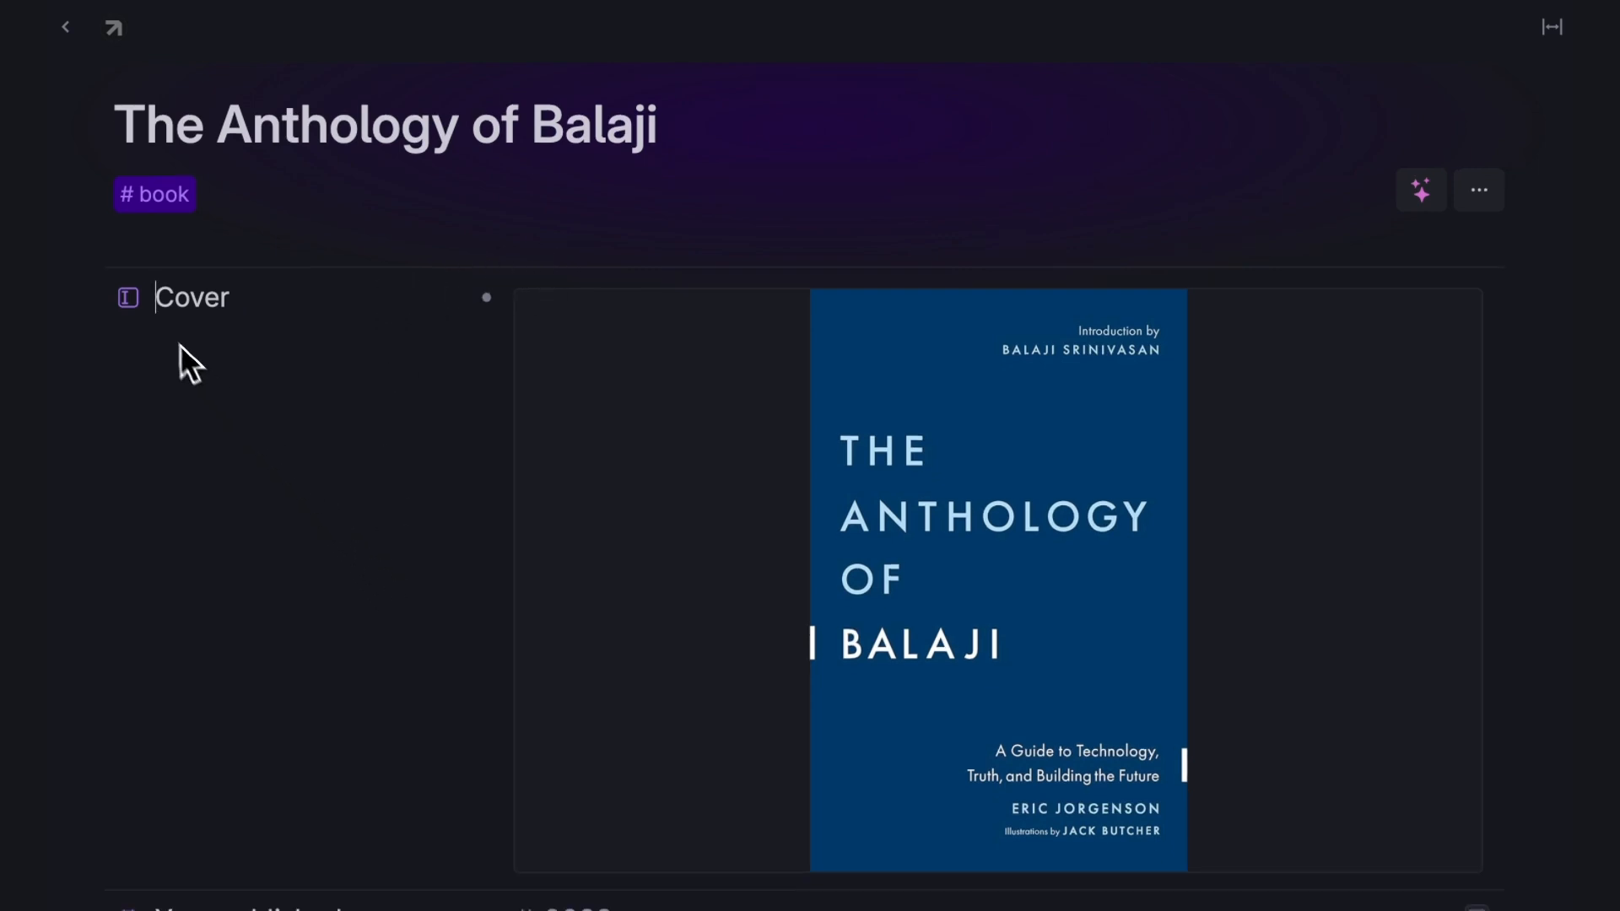
left_click(135, 313)
left_click(195, 459)
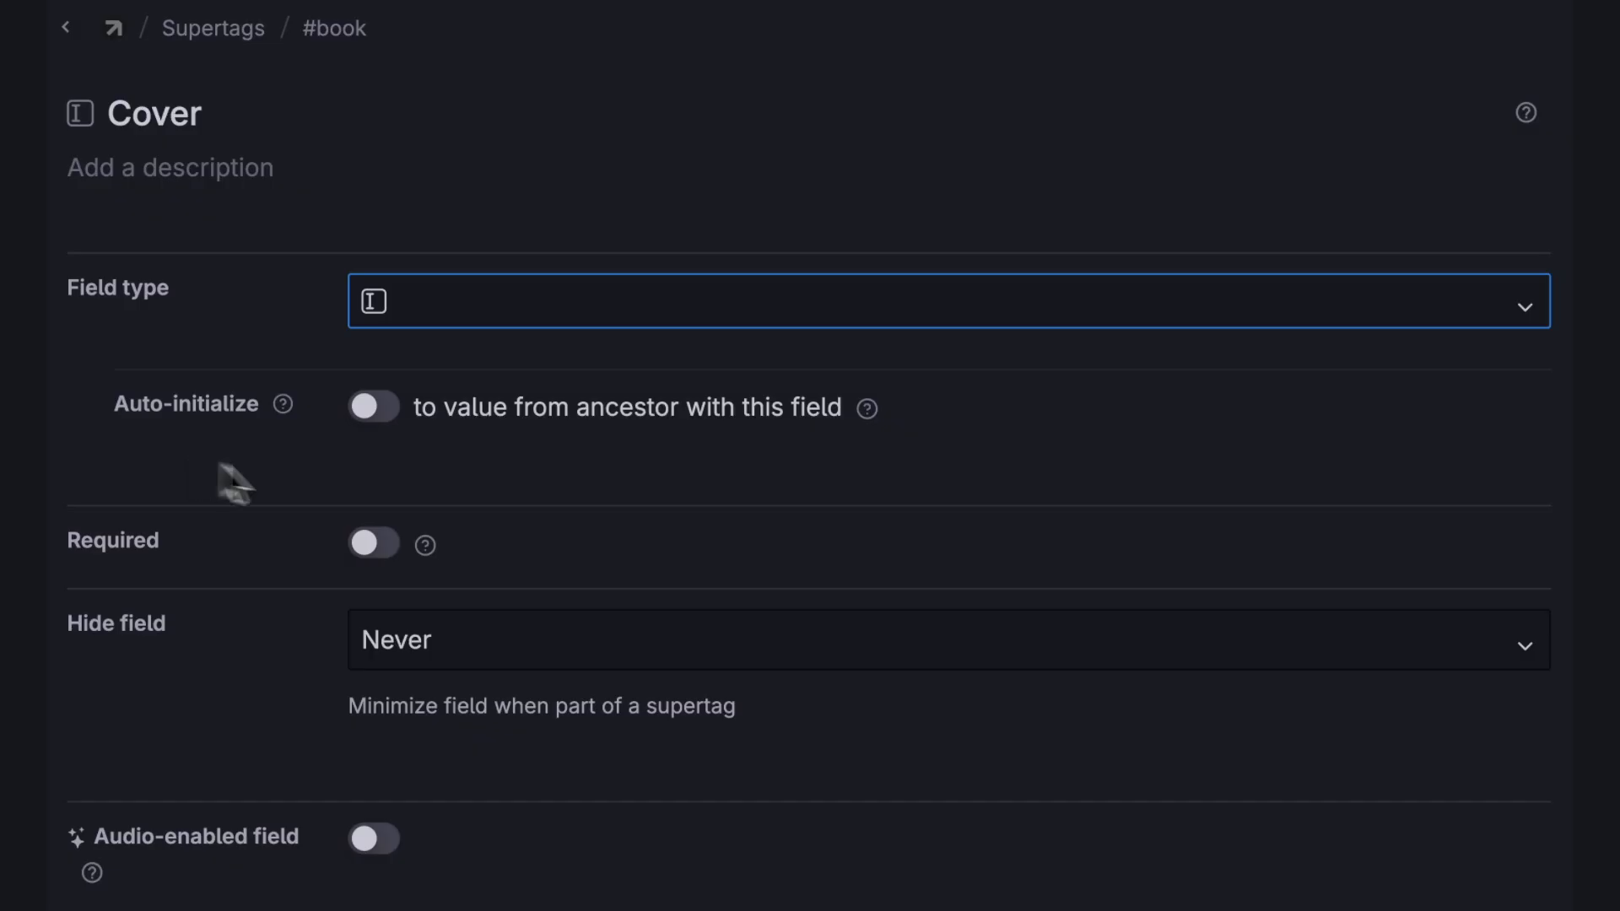
scroll(493, 557, "down", 3)
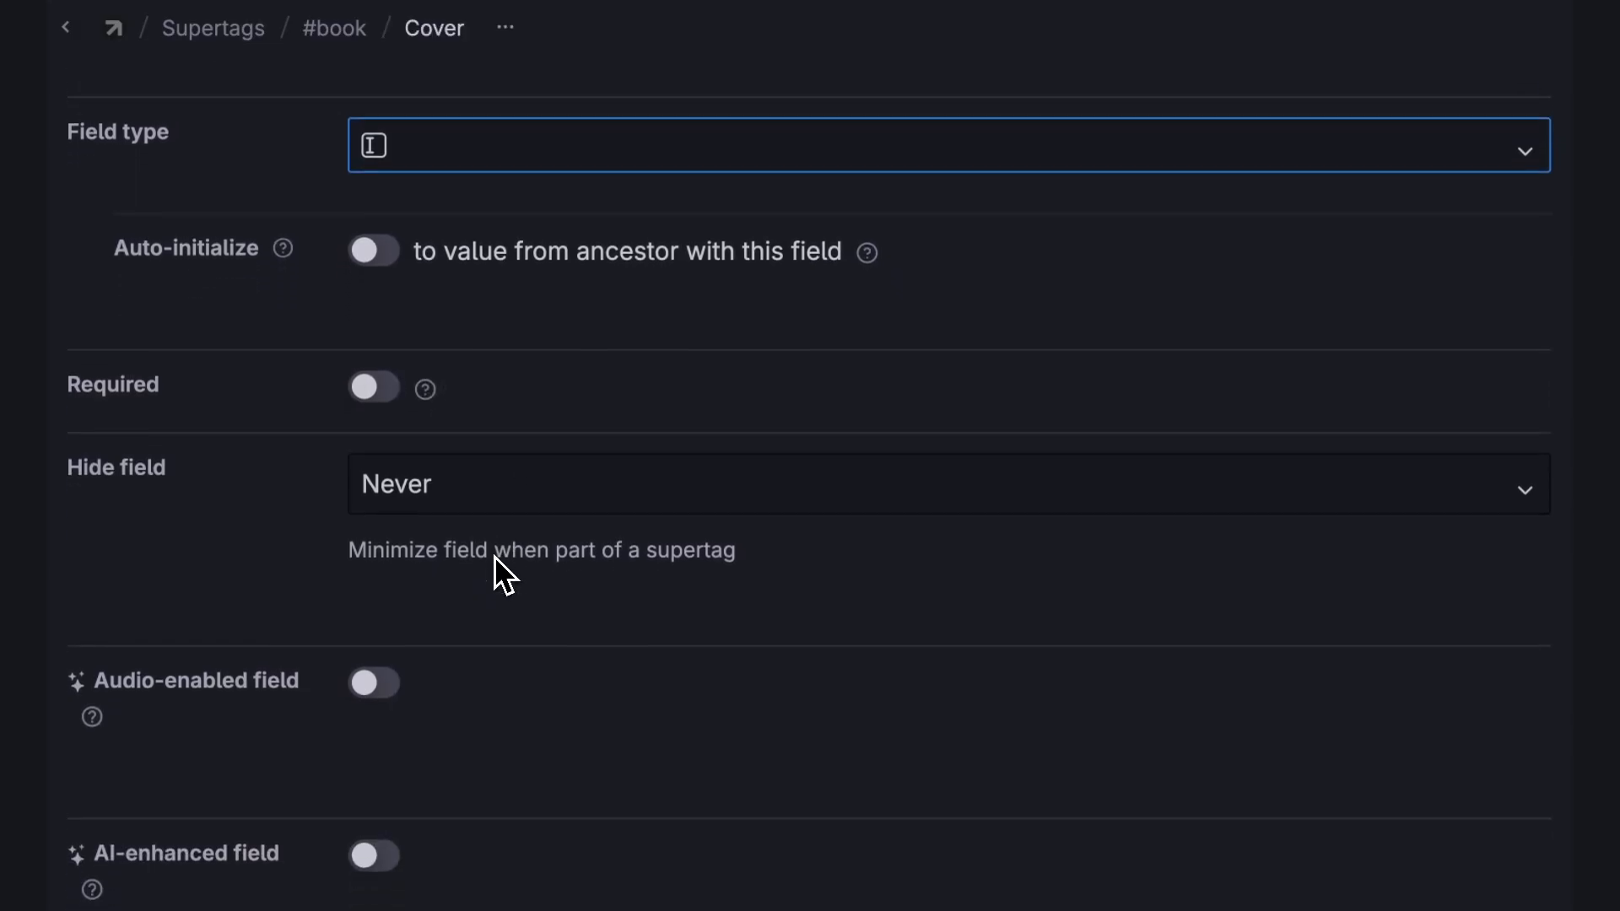
left_click(509, 452)
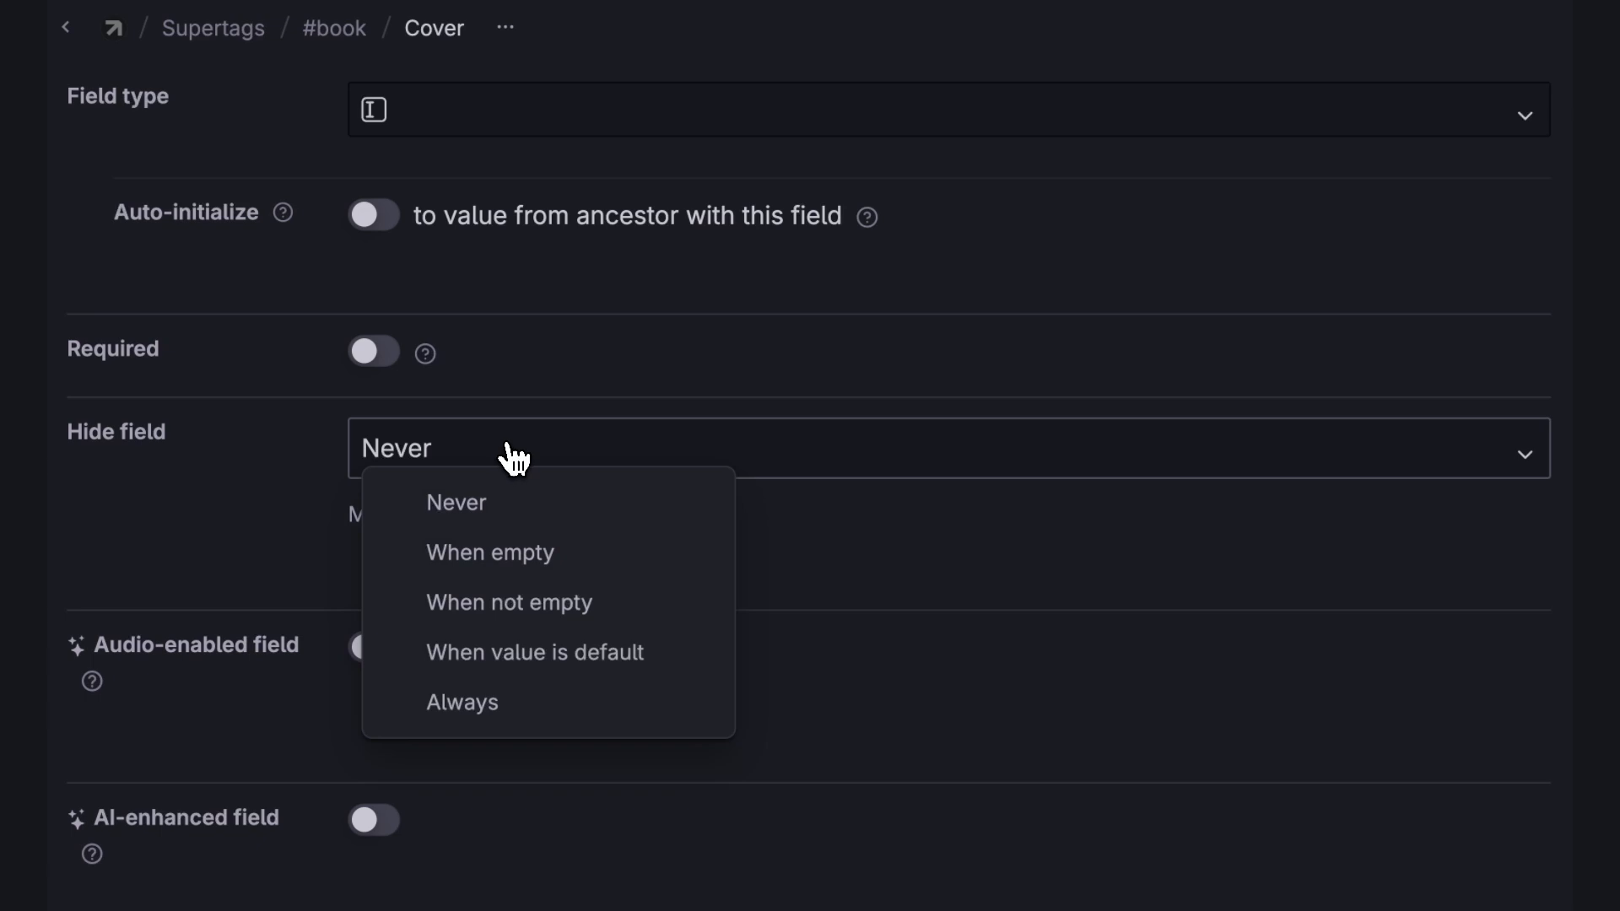
left_click(473, 705)
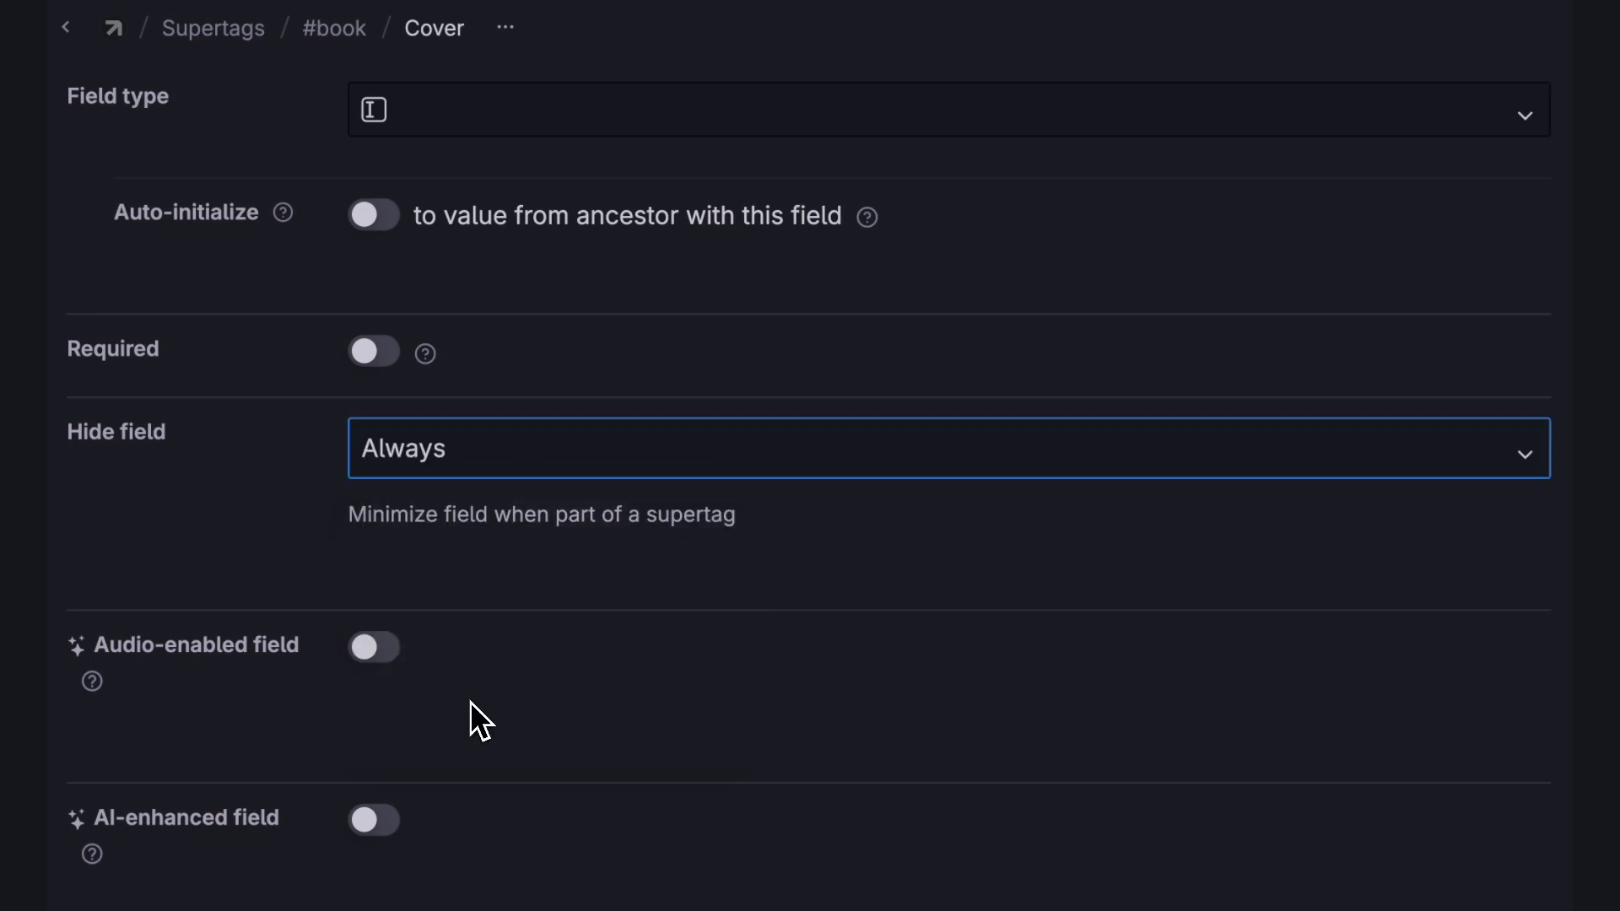
scroll(554, 572, "up", 3)
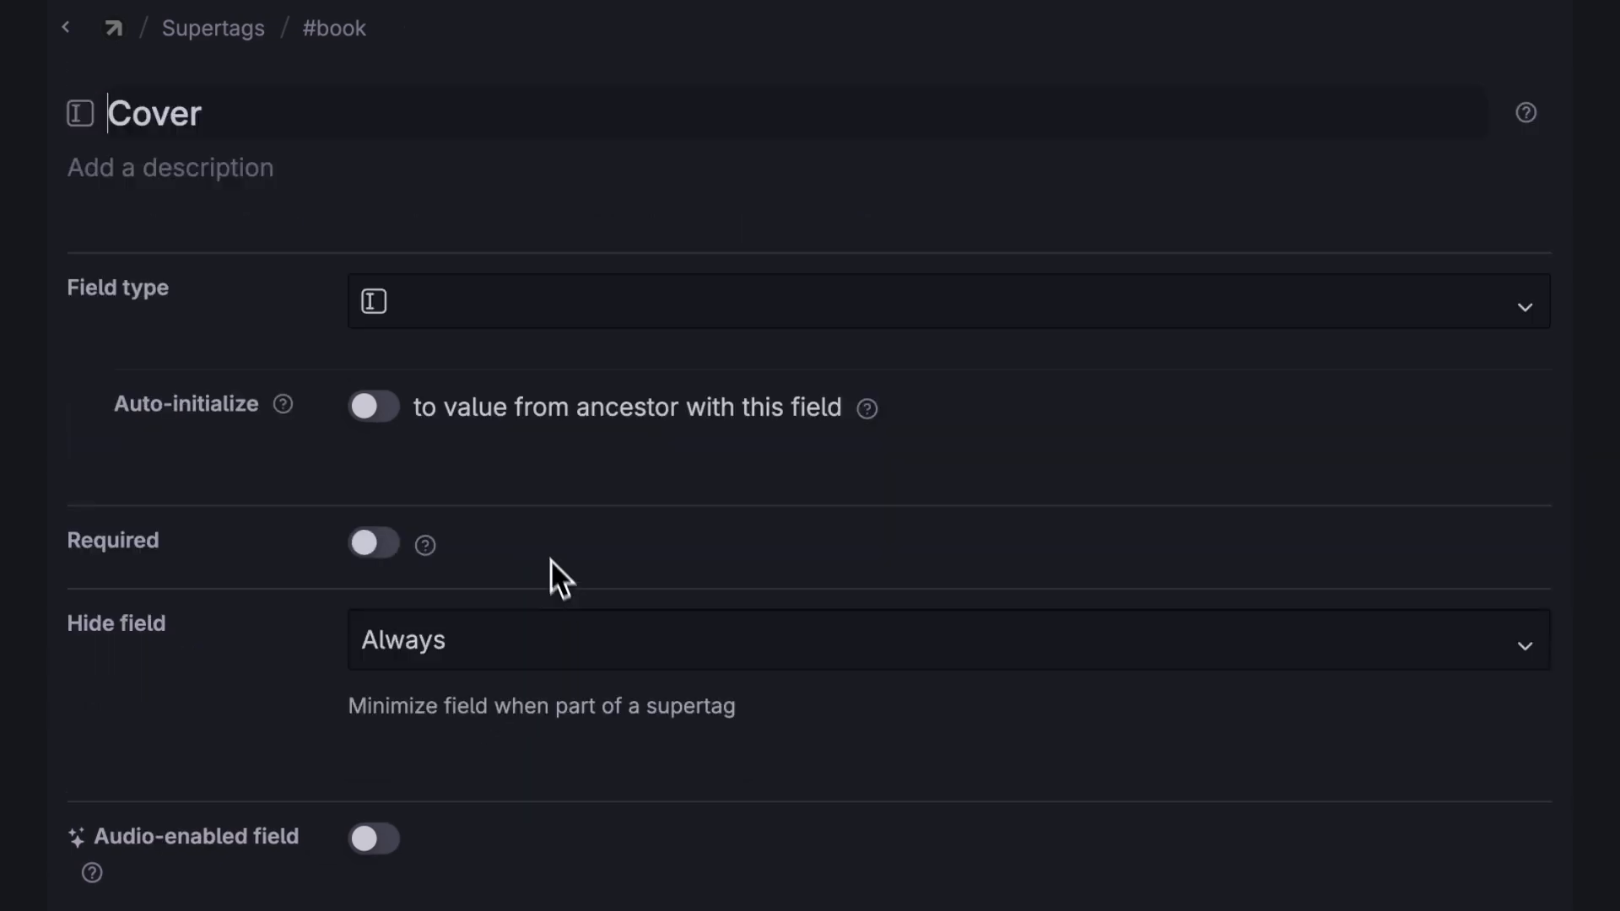
left_click(67, 28)
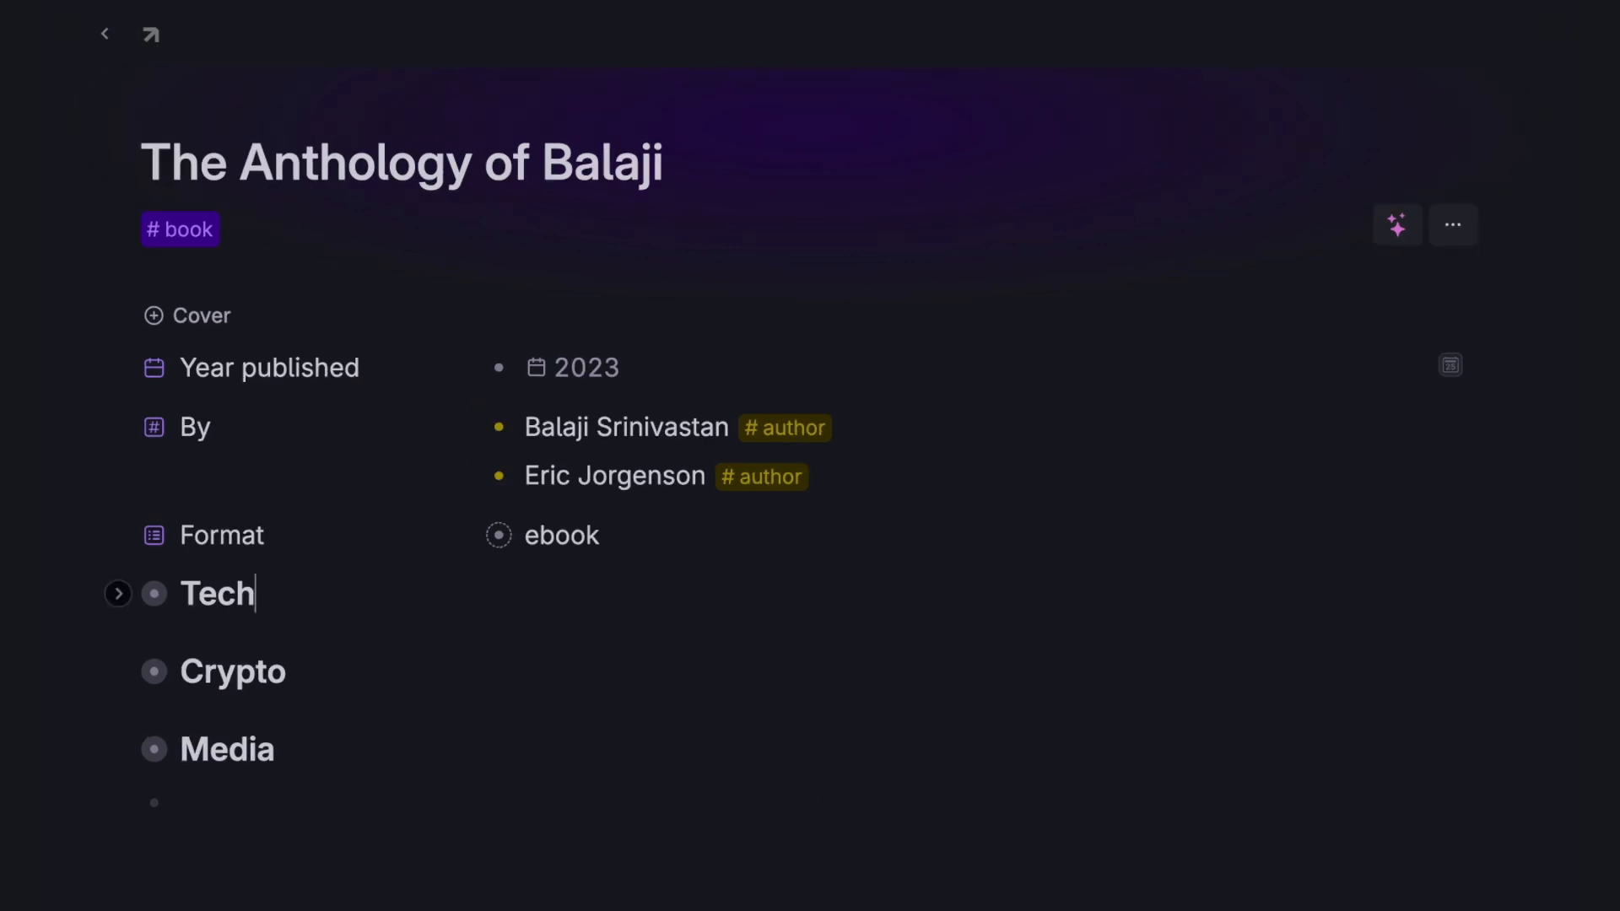
Expand Tech down to the Up list, and tag the "Technology & prices" node with a new data supertag.
left_click(118, 594)
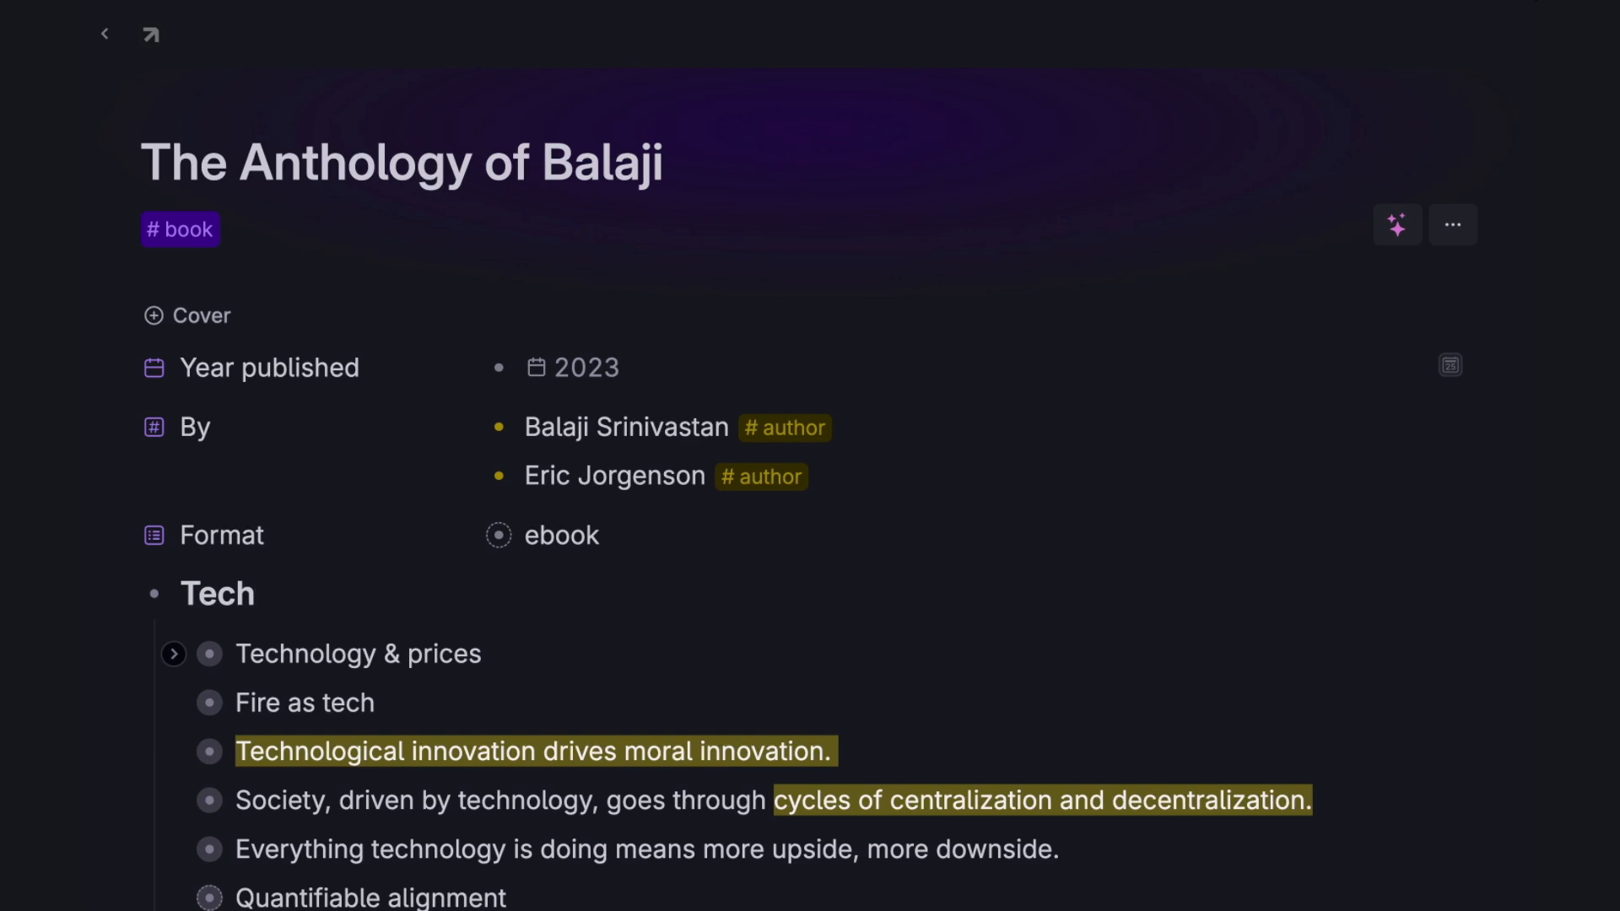
left_click(173, 654)
scroll(236, 759, "down", 1)
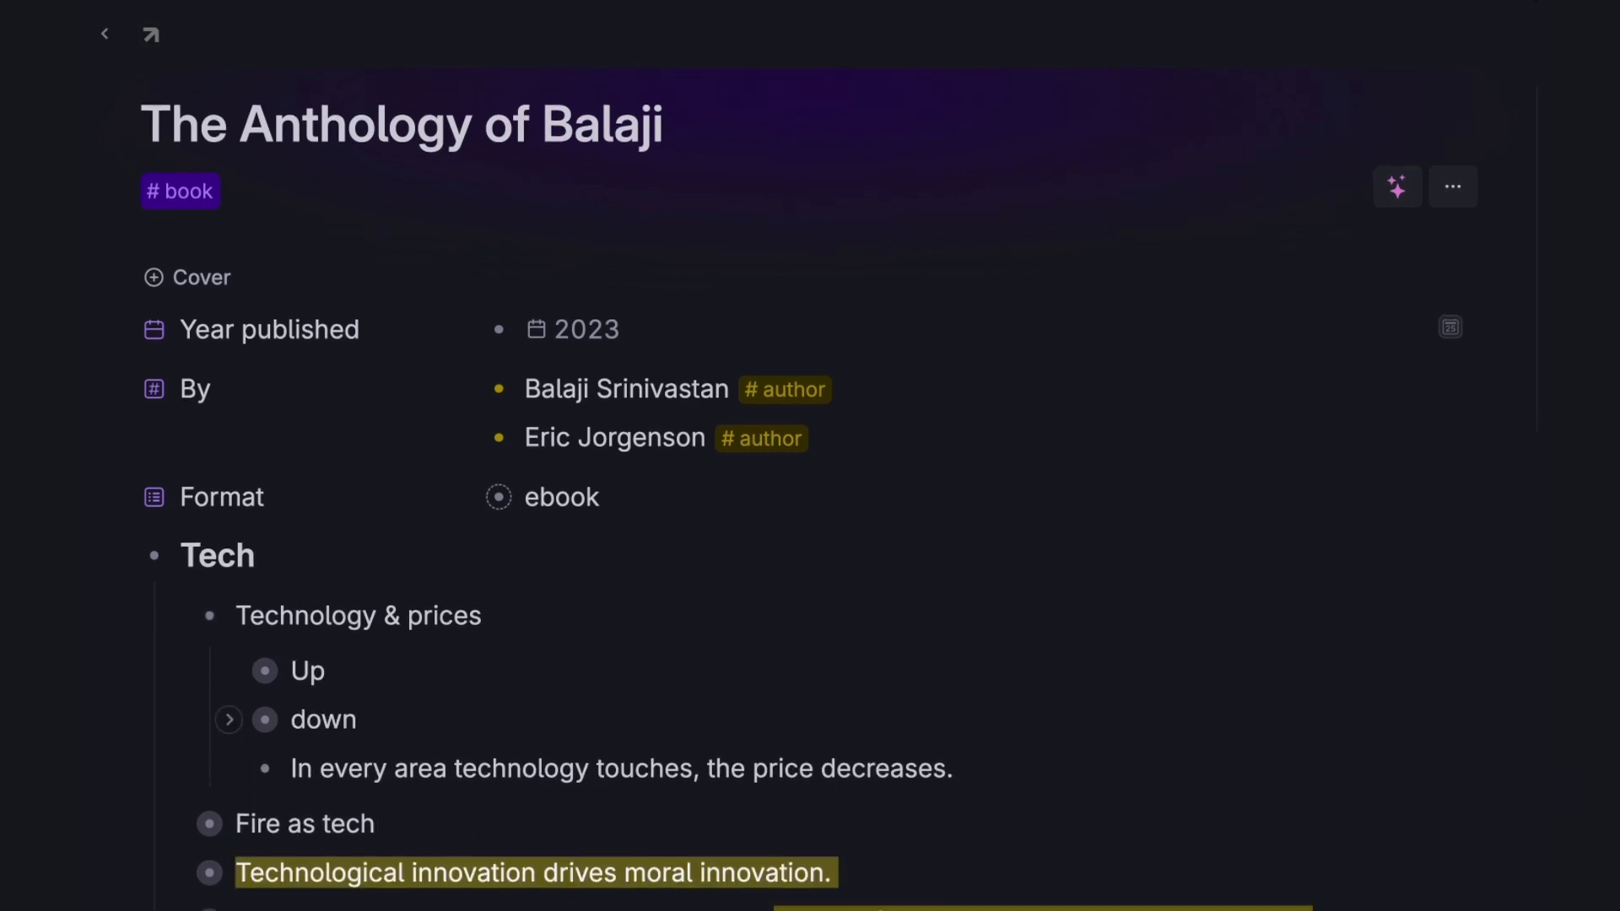
left_click(228, 652)
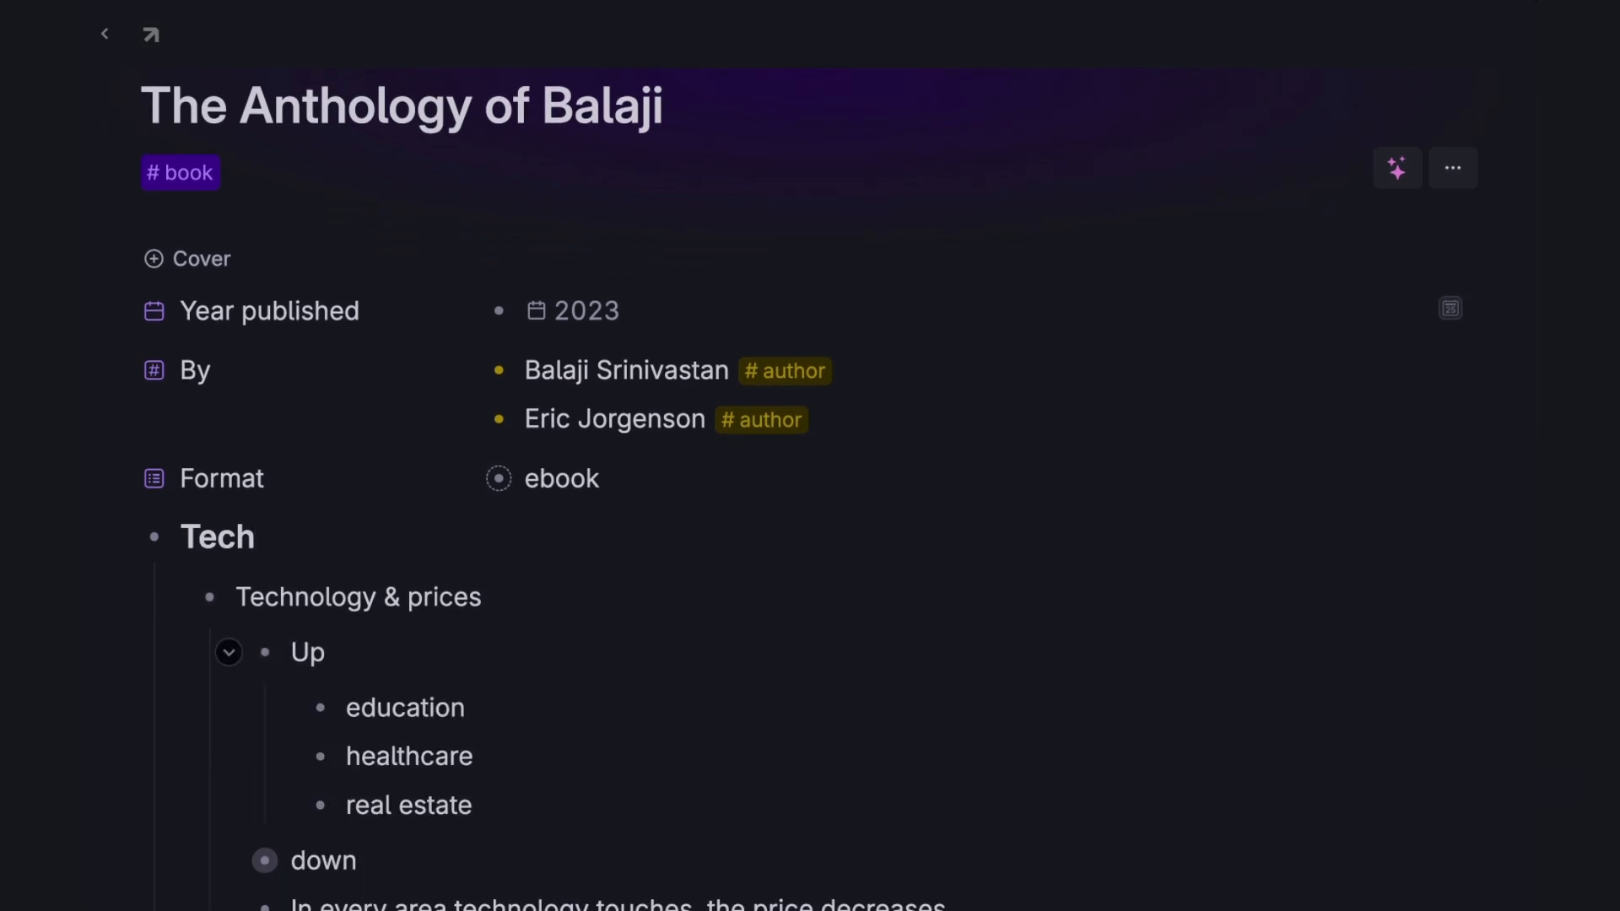
left_click(482, 597)
type("#data")
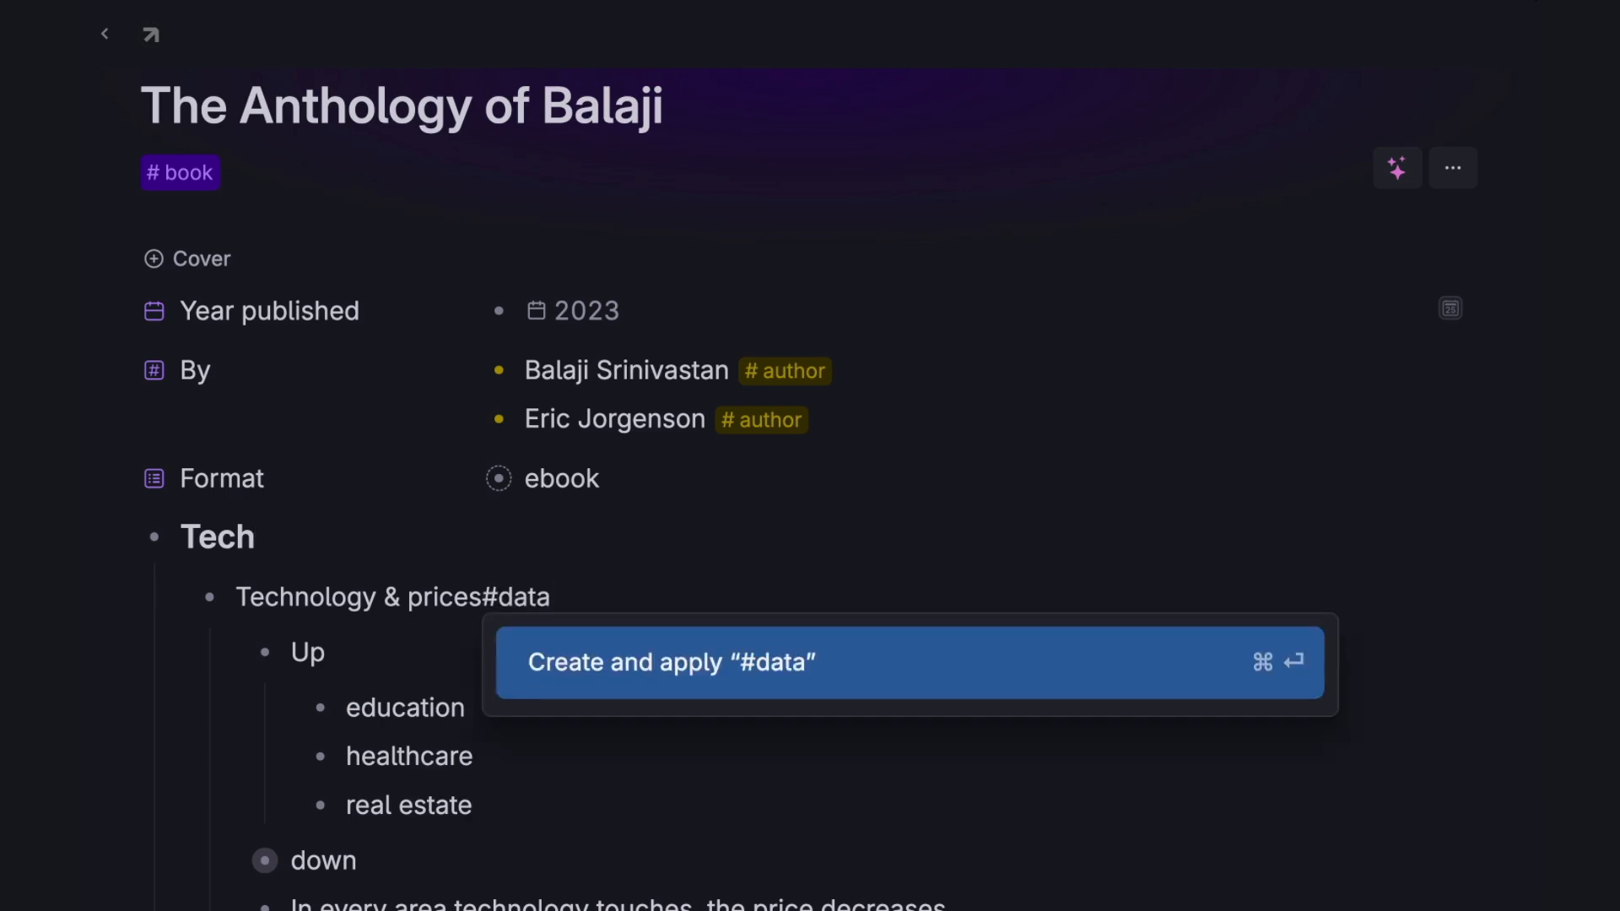
key("Return")
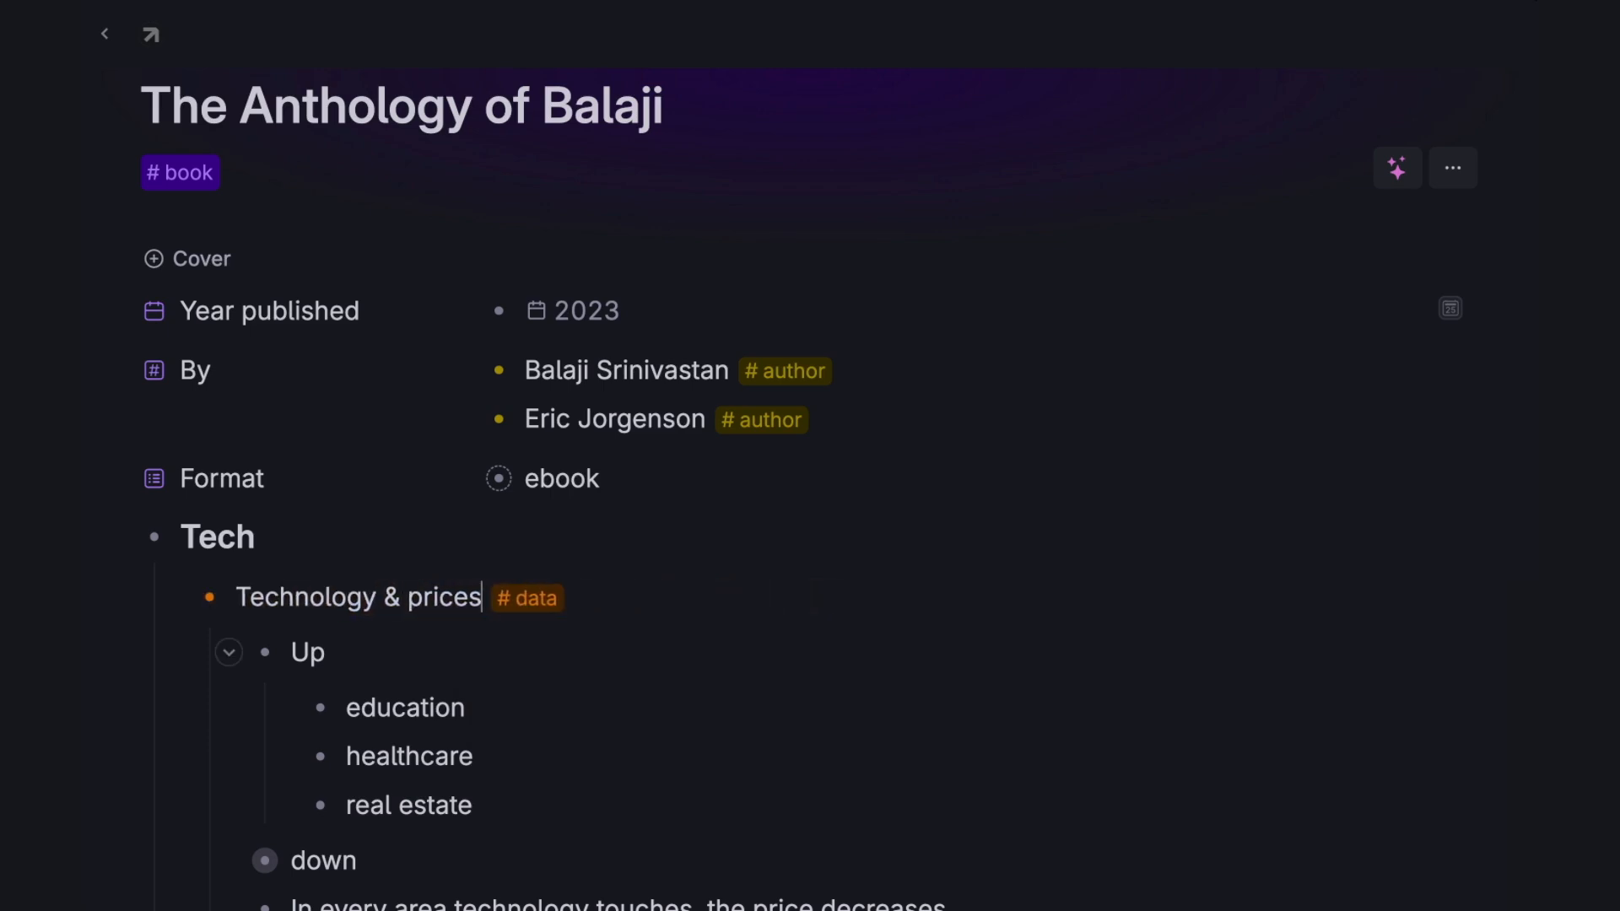
Paste the copied Price Changes chart into a new node below "In every area technology touches, the price decreases.", and collapse "Technology & prices".
scroll(807, 488, "down", 2)
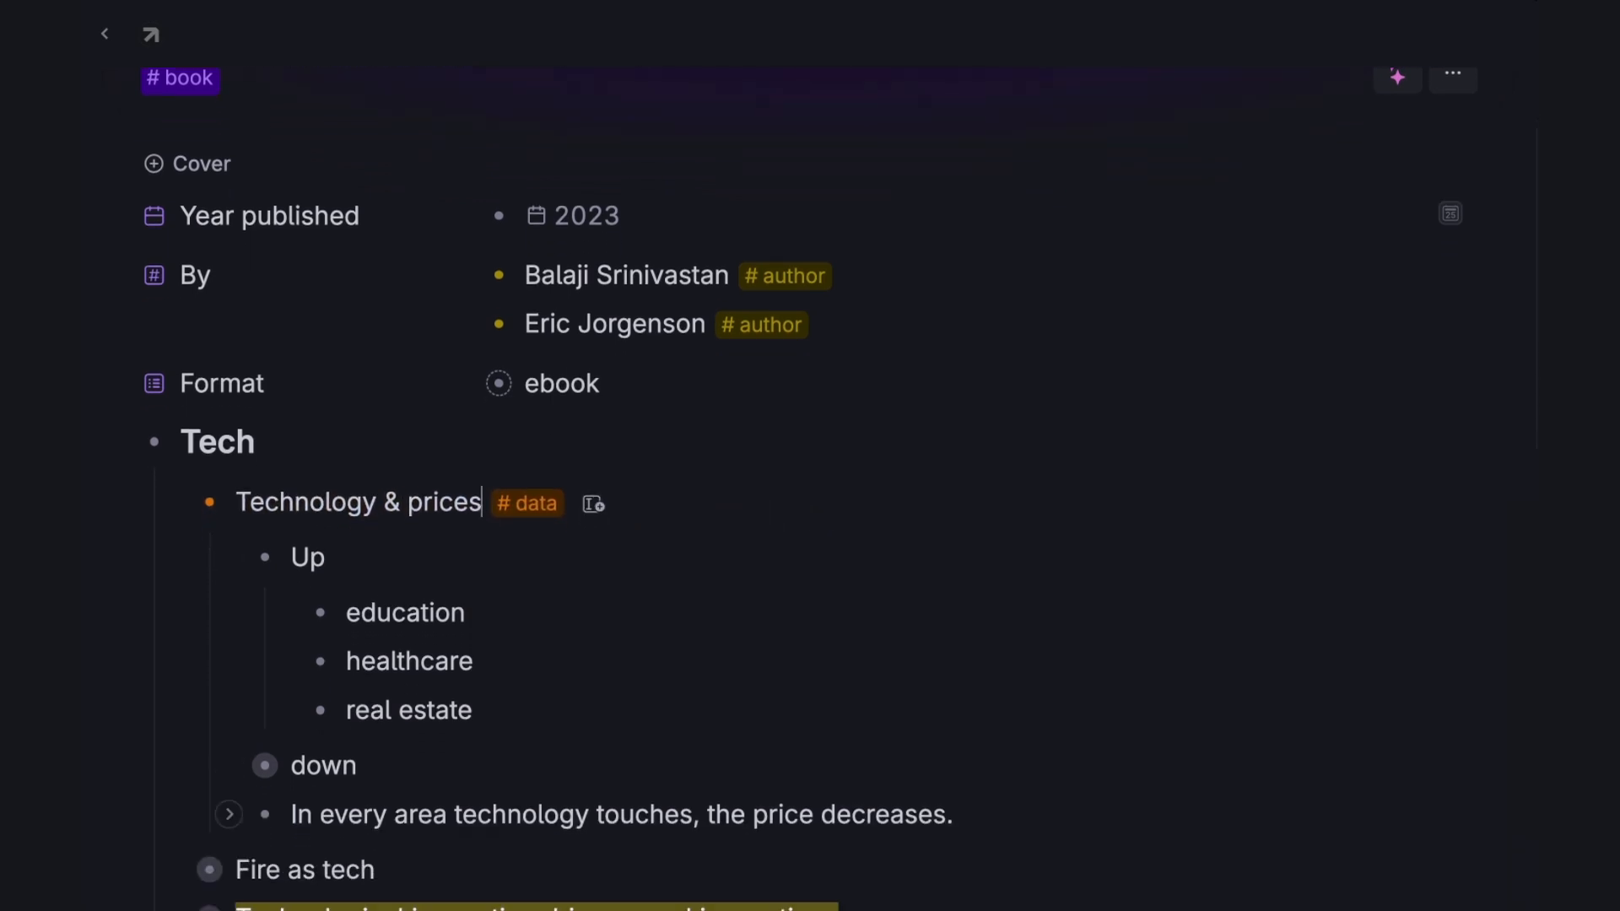
left_click(953, 815)
key("Return")
scroll(810, 489, "down", 3)
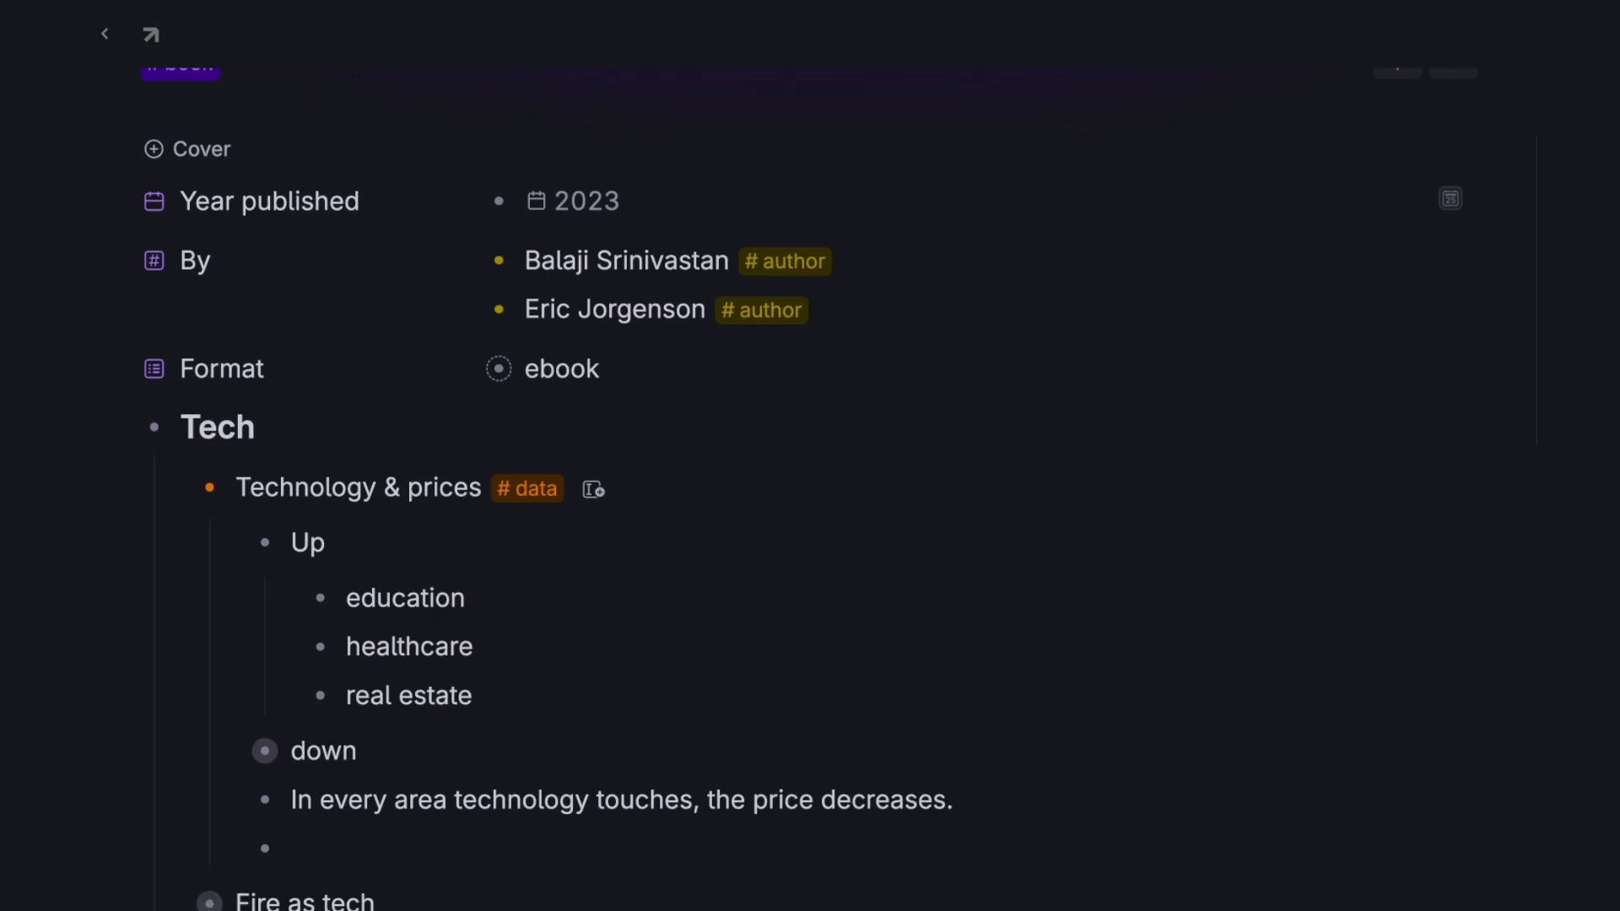
scroll(810, 488, "down", 2)
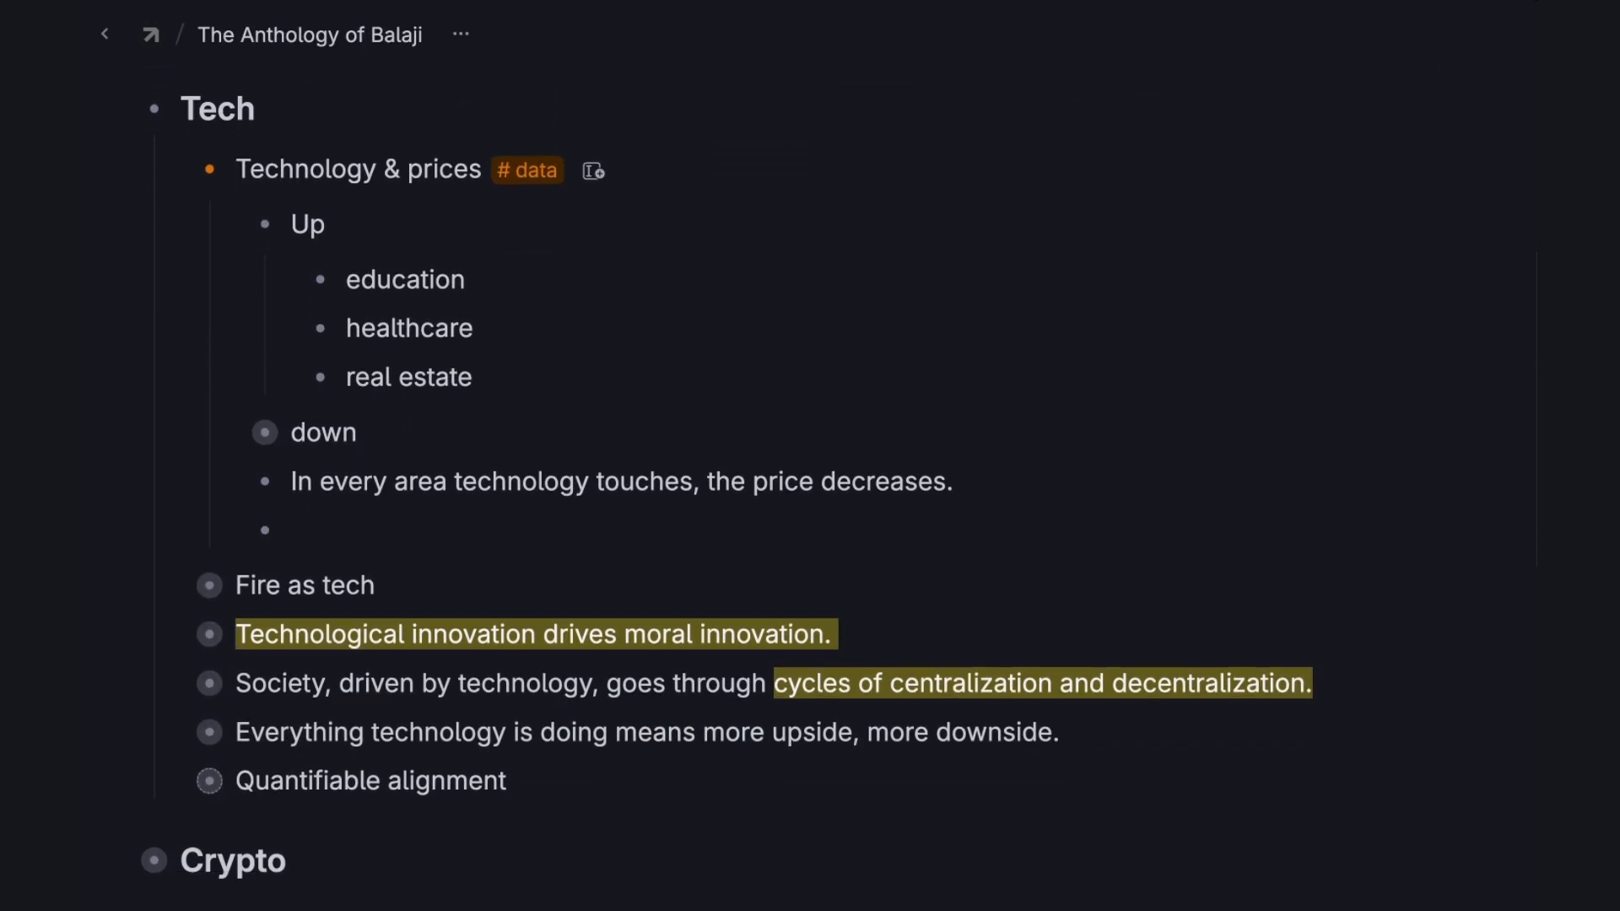
key("ctrl+v")
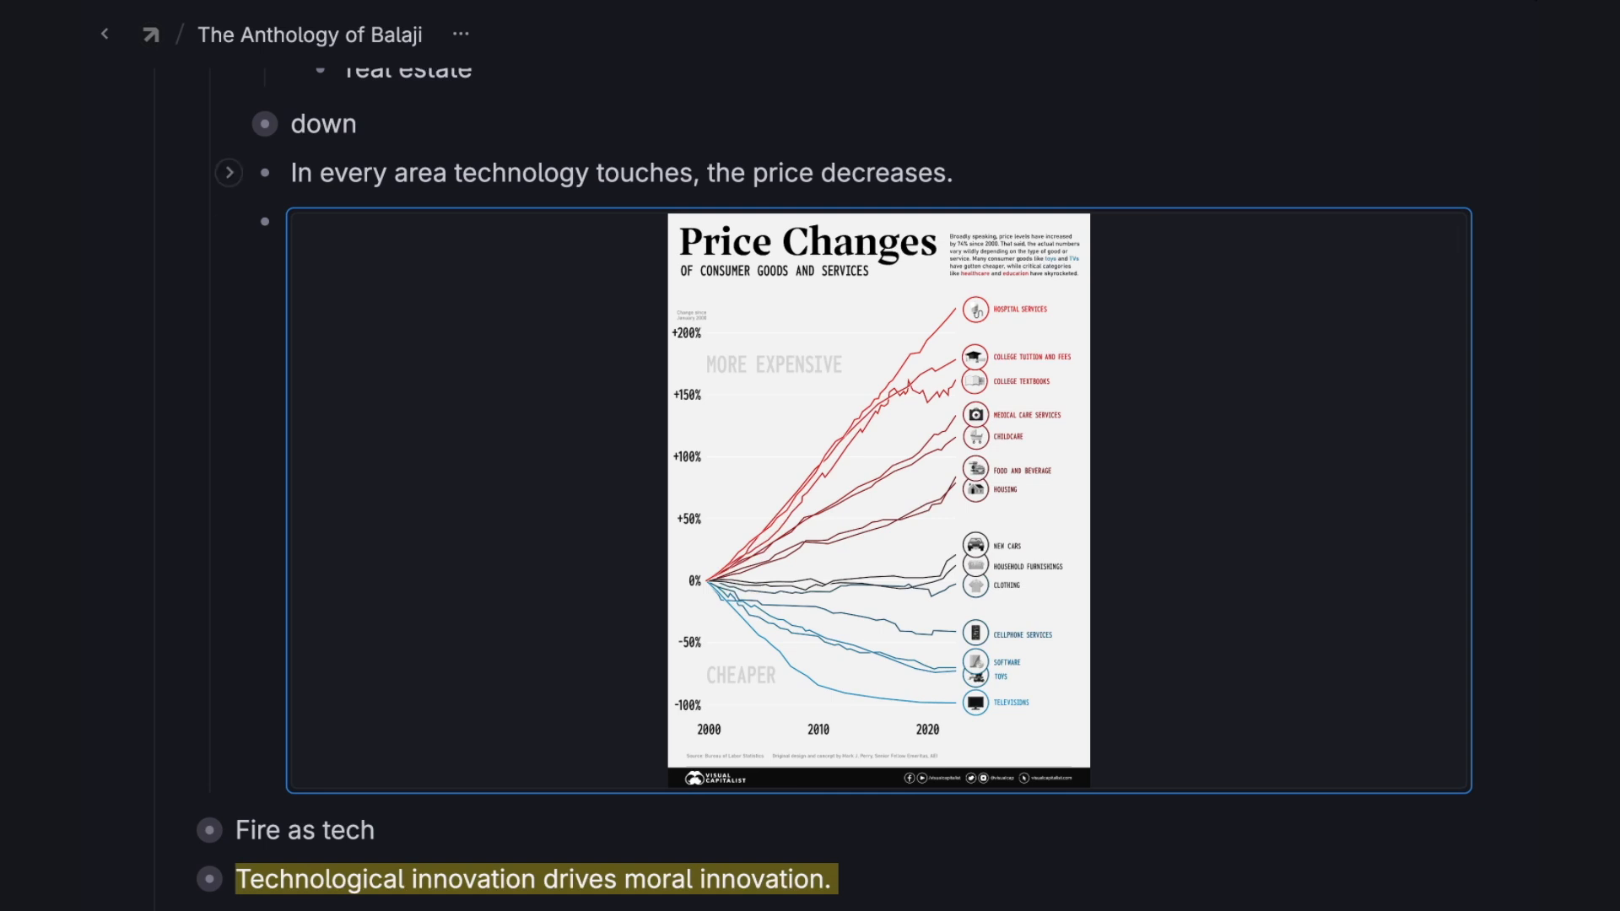
left_click(665, 173)
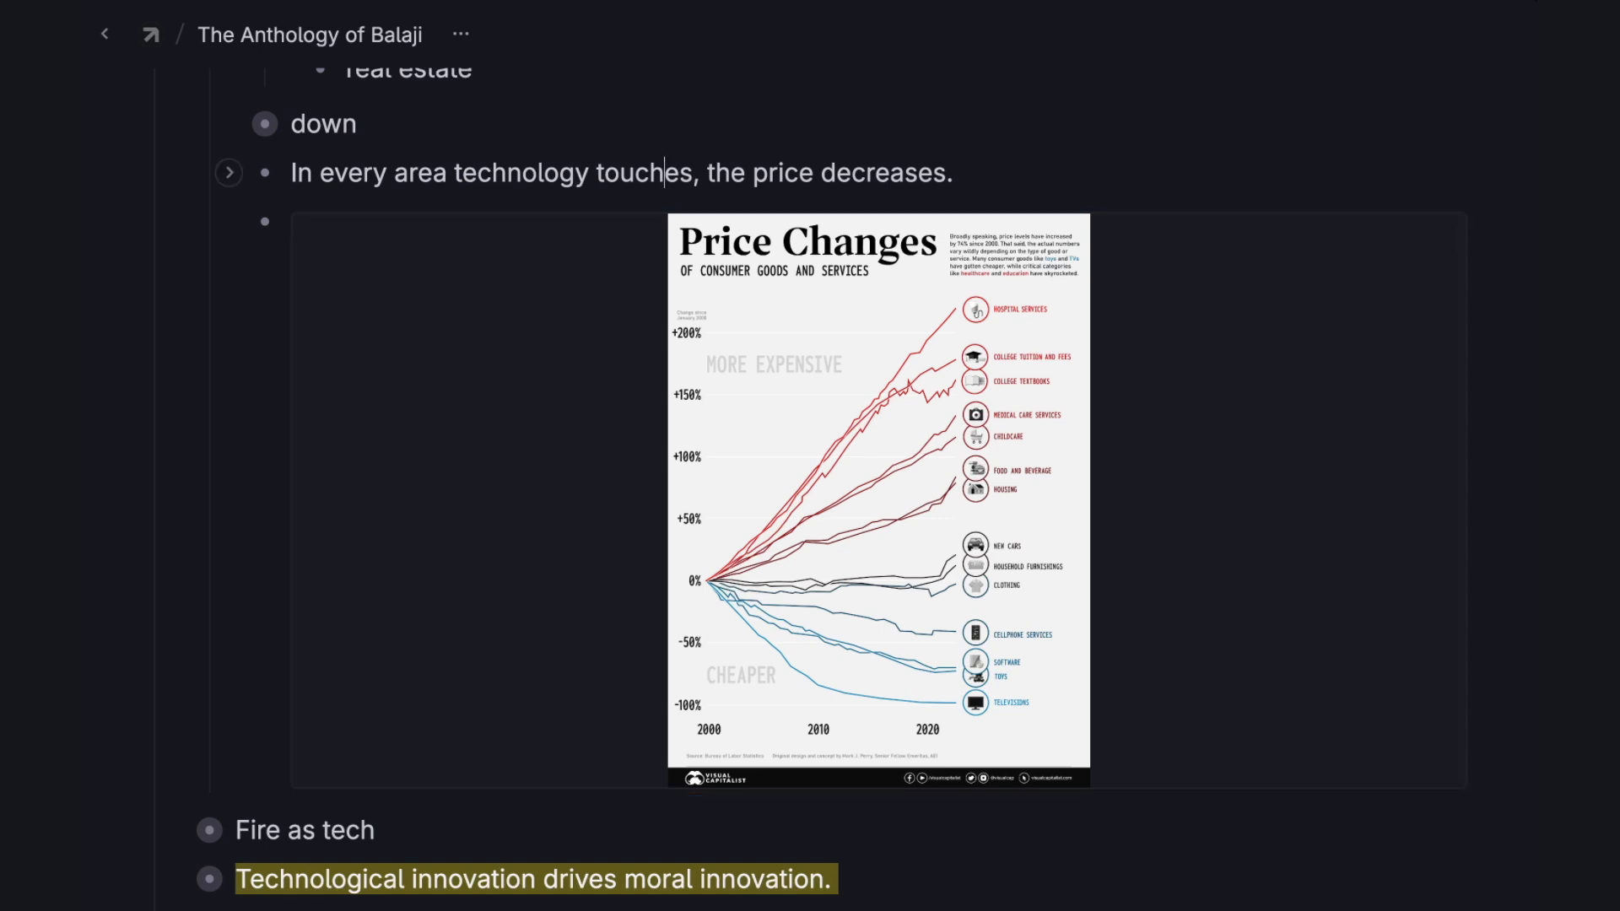
scroll(810, 481, "up", 1)
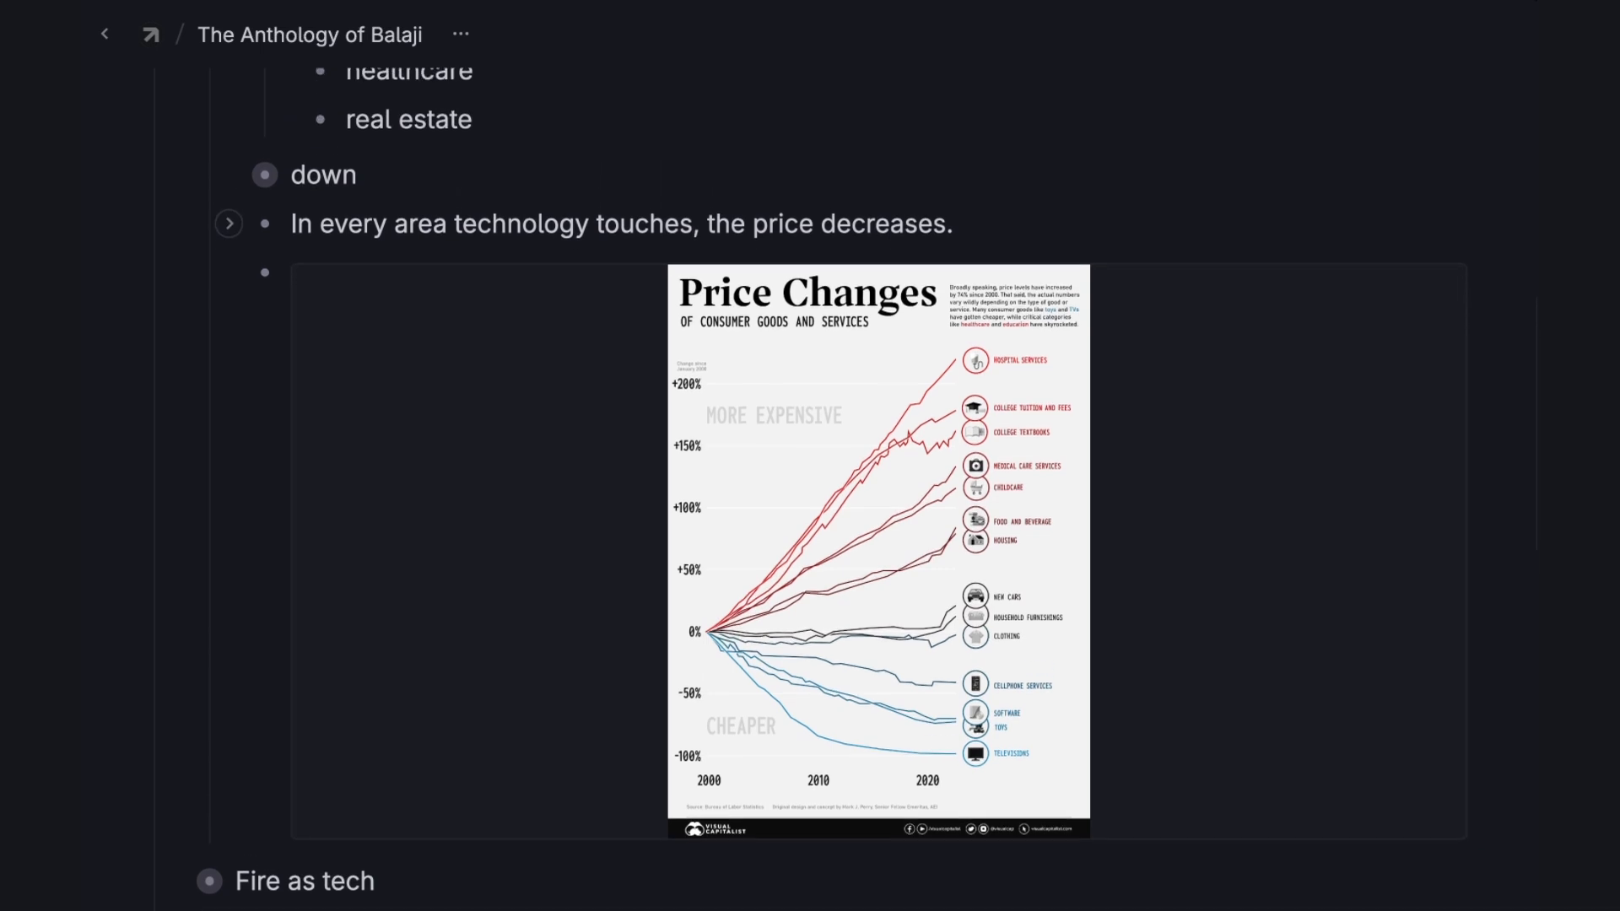
scroll(810, 480, "up", 3)
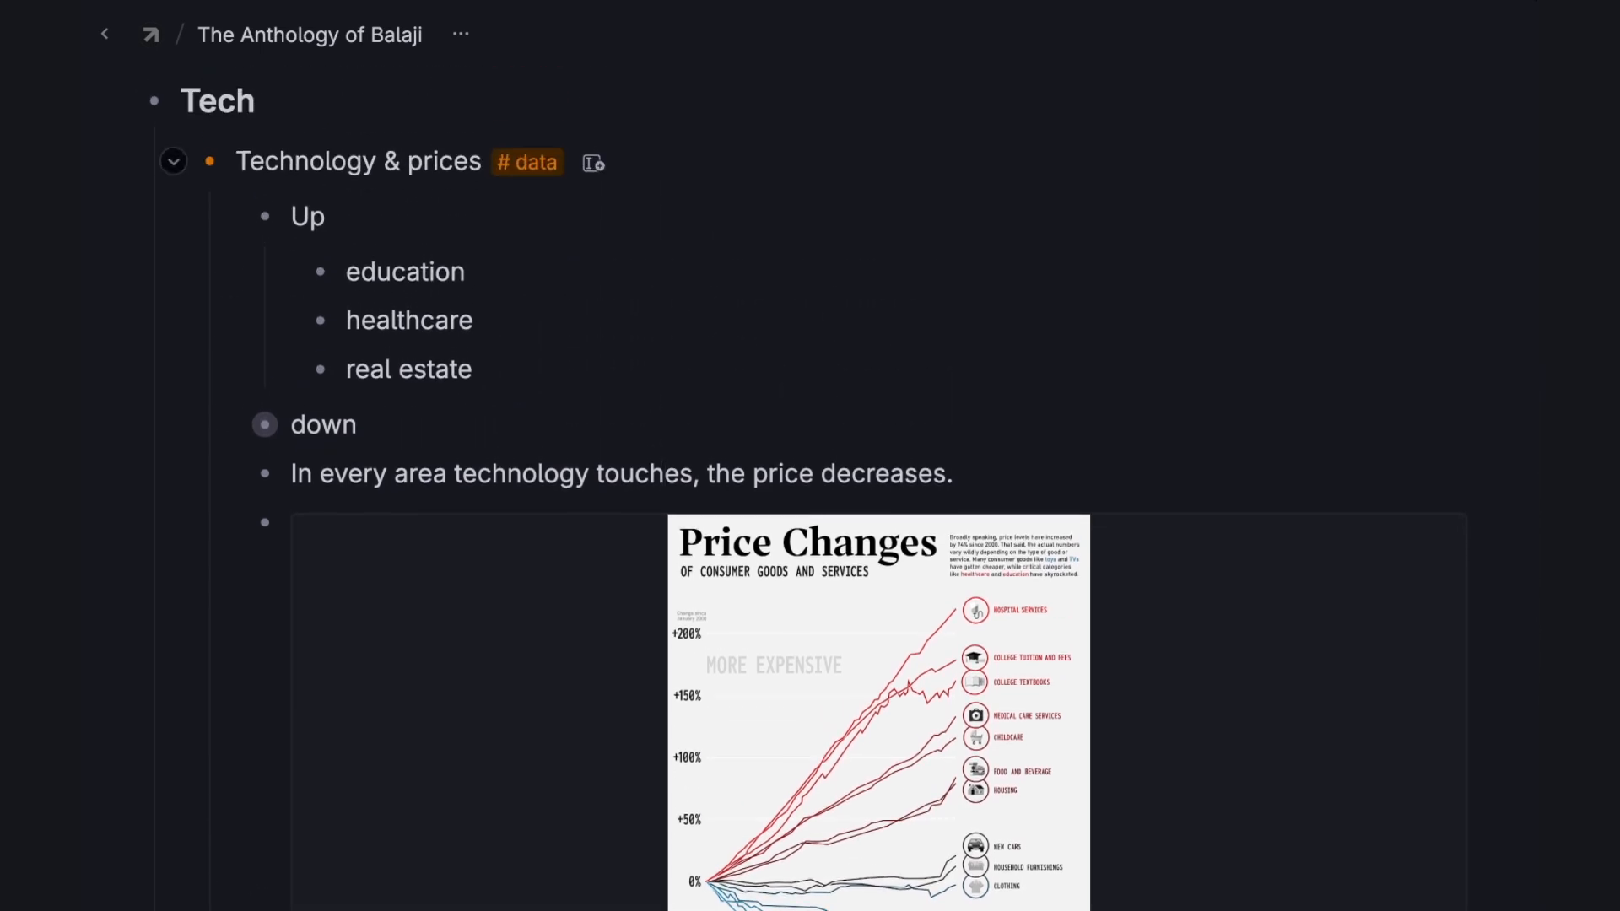
left_click(173, 161)
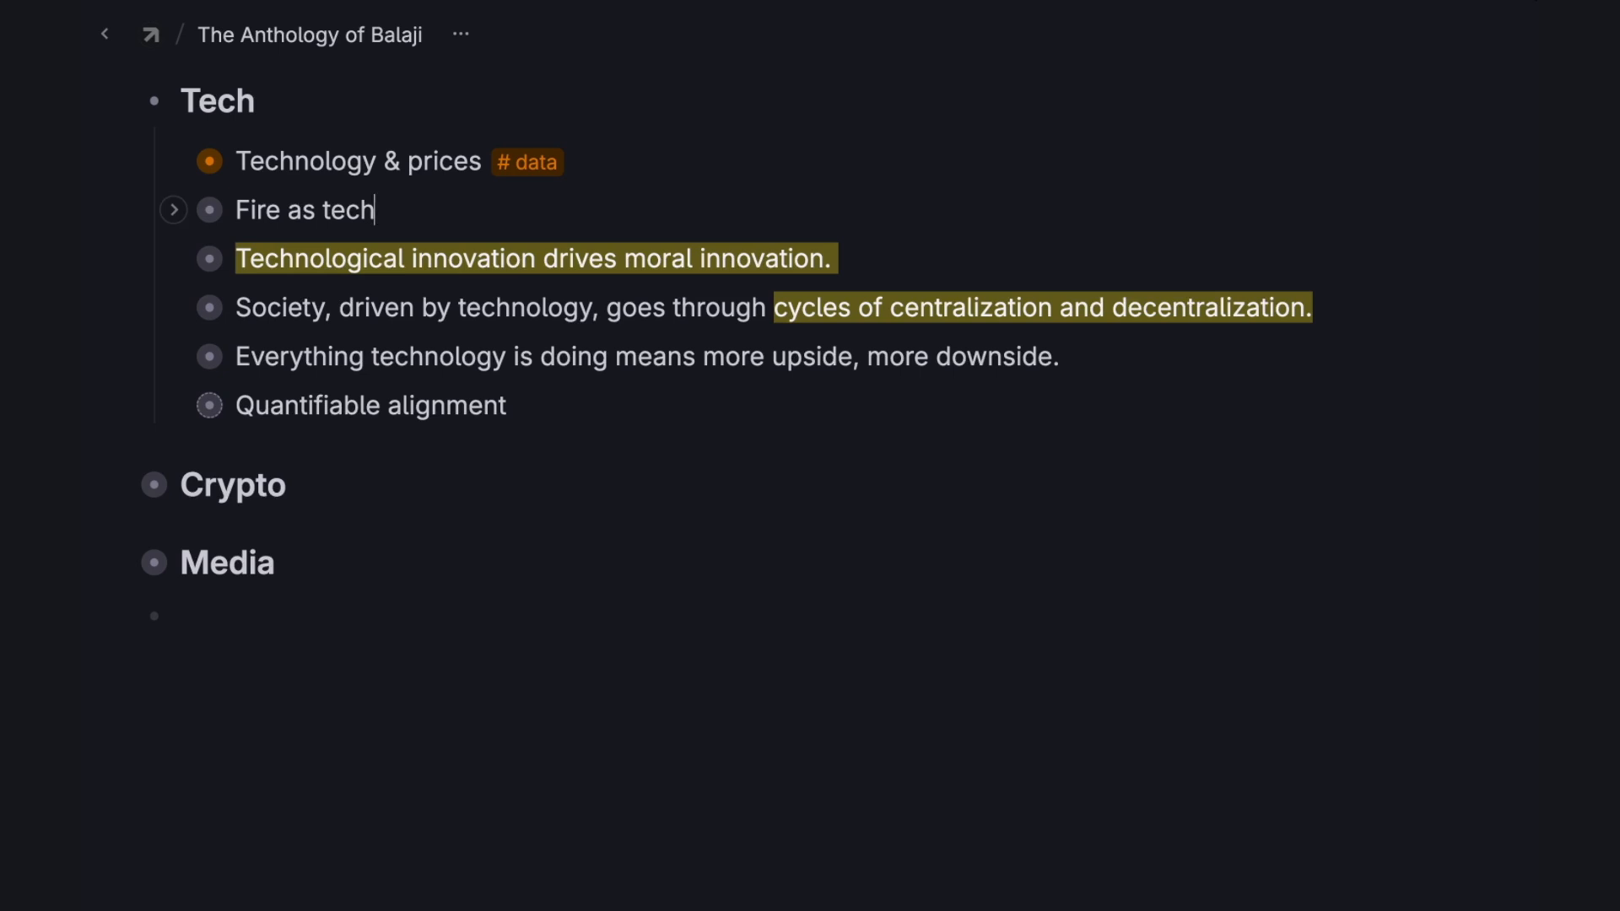
Expand "Fire as tech" and turn its word "Fire" into an inline reference to a newly created Fire node.
left_click(174, 209)
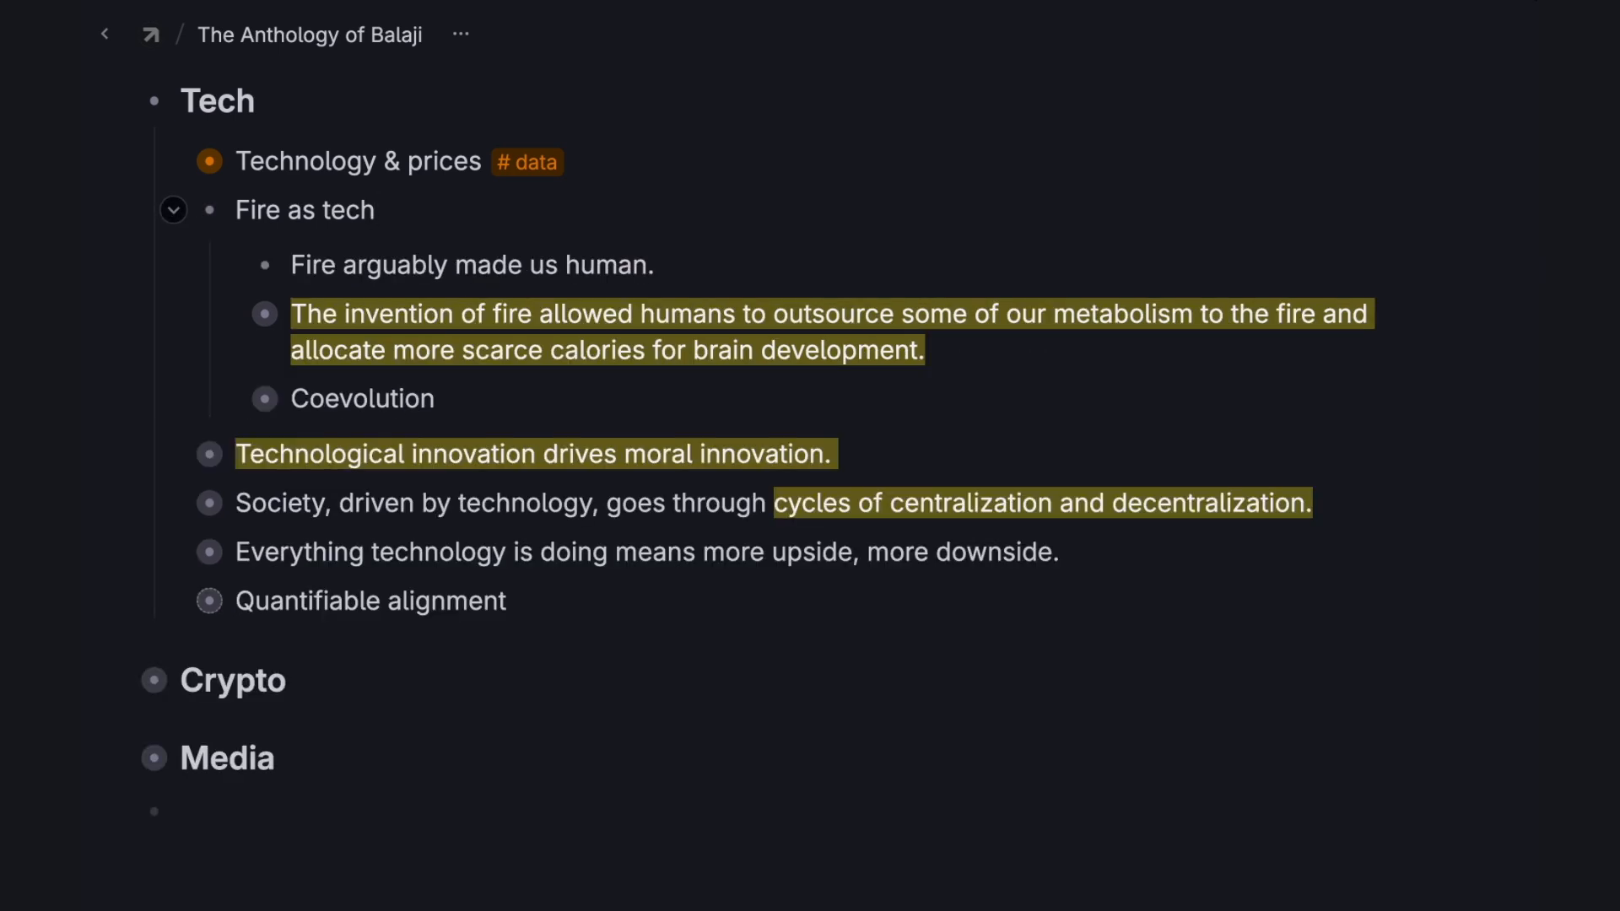
double_click(258, 210)
left_click(206, 151)
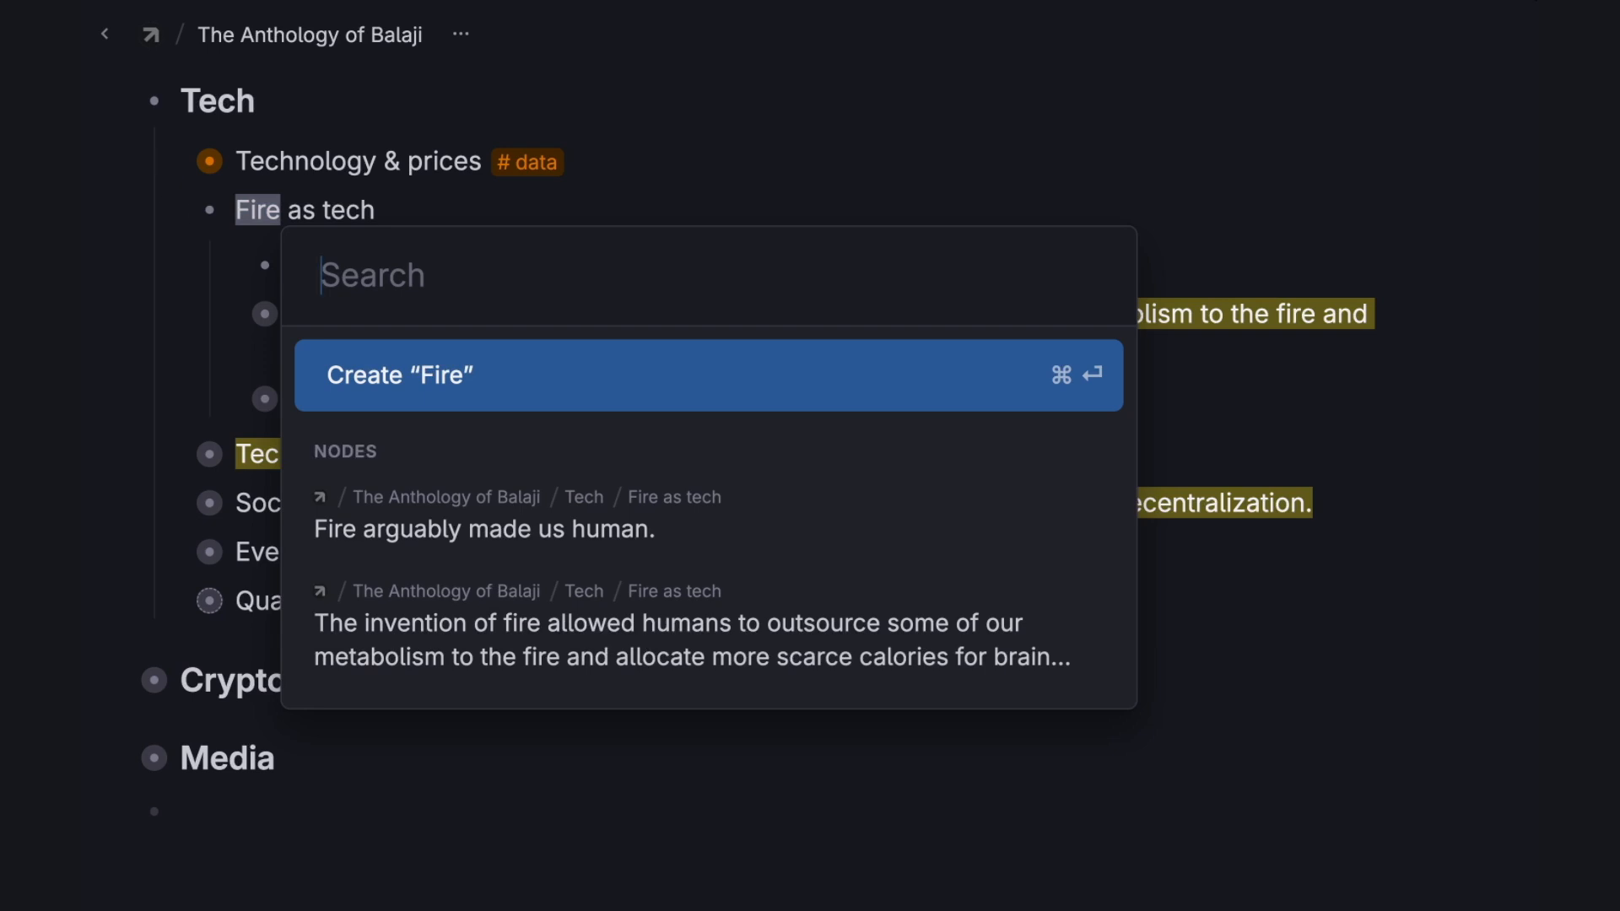
left_click(400, 367)
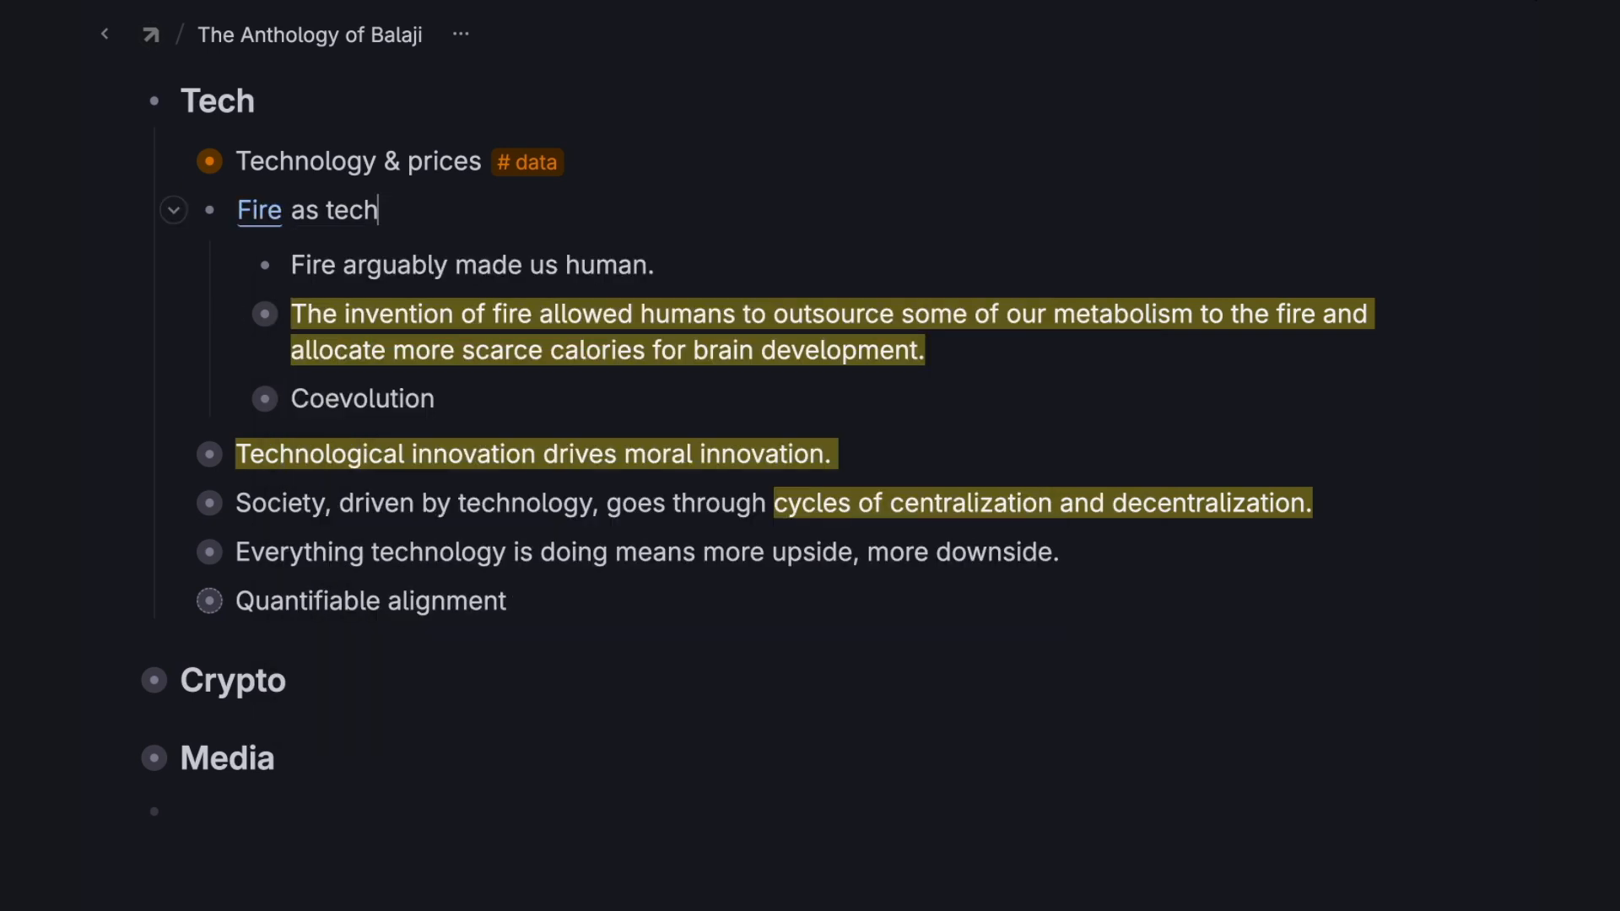
Open the Fire node alongside the notes and tag it with a new tech supertag.
left_click(260, 210, "shift")
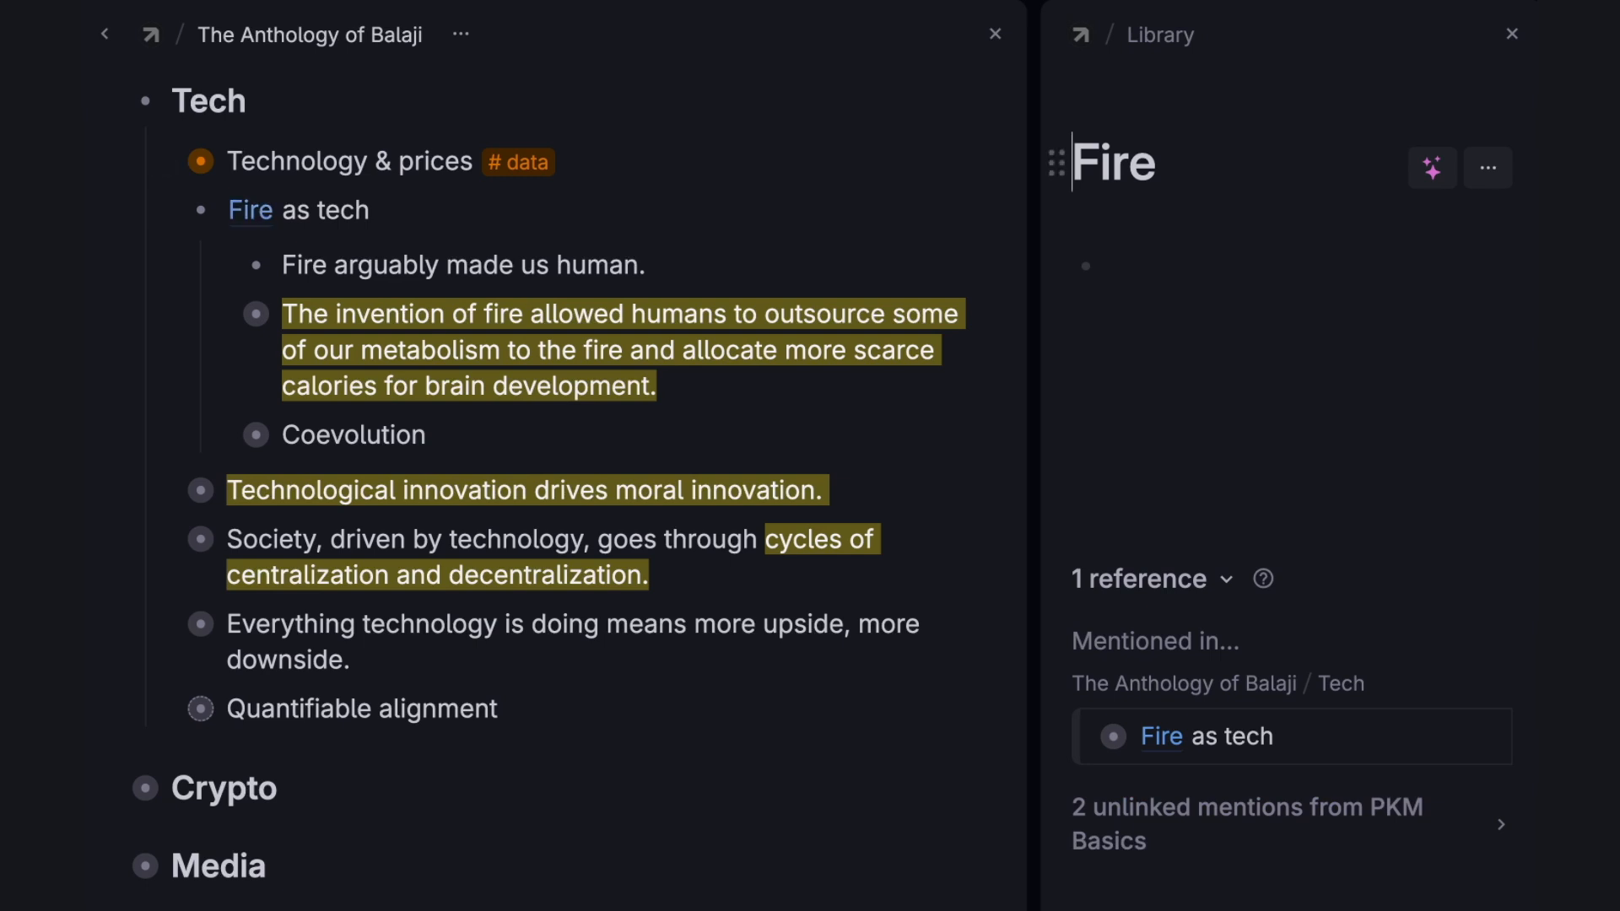
left_click(1156, 162)
type("#")
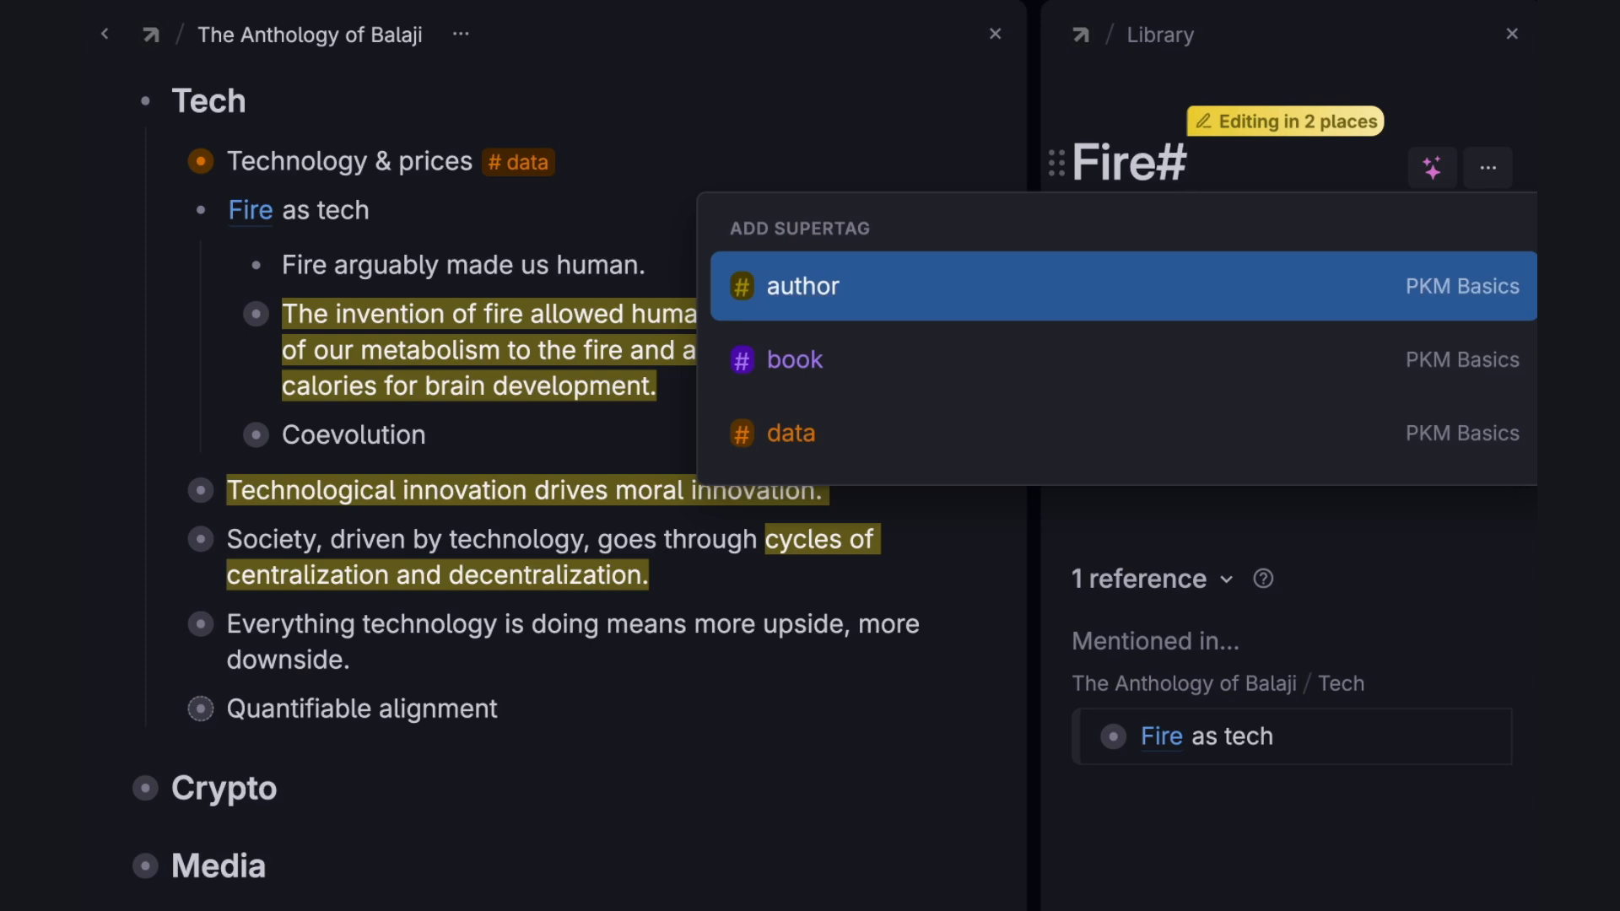
type("tech")
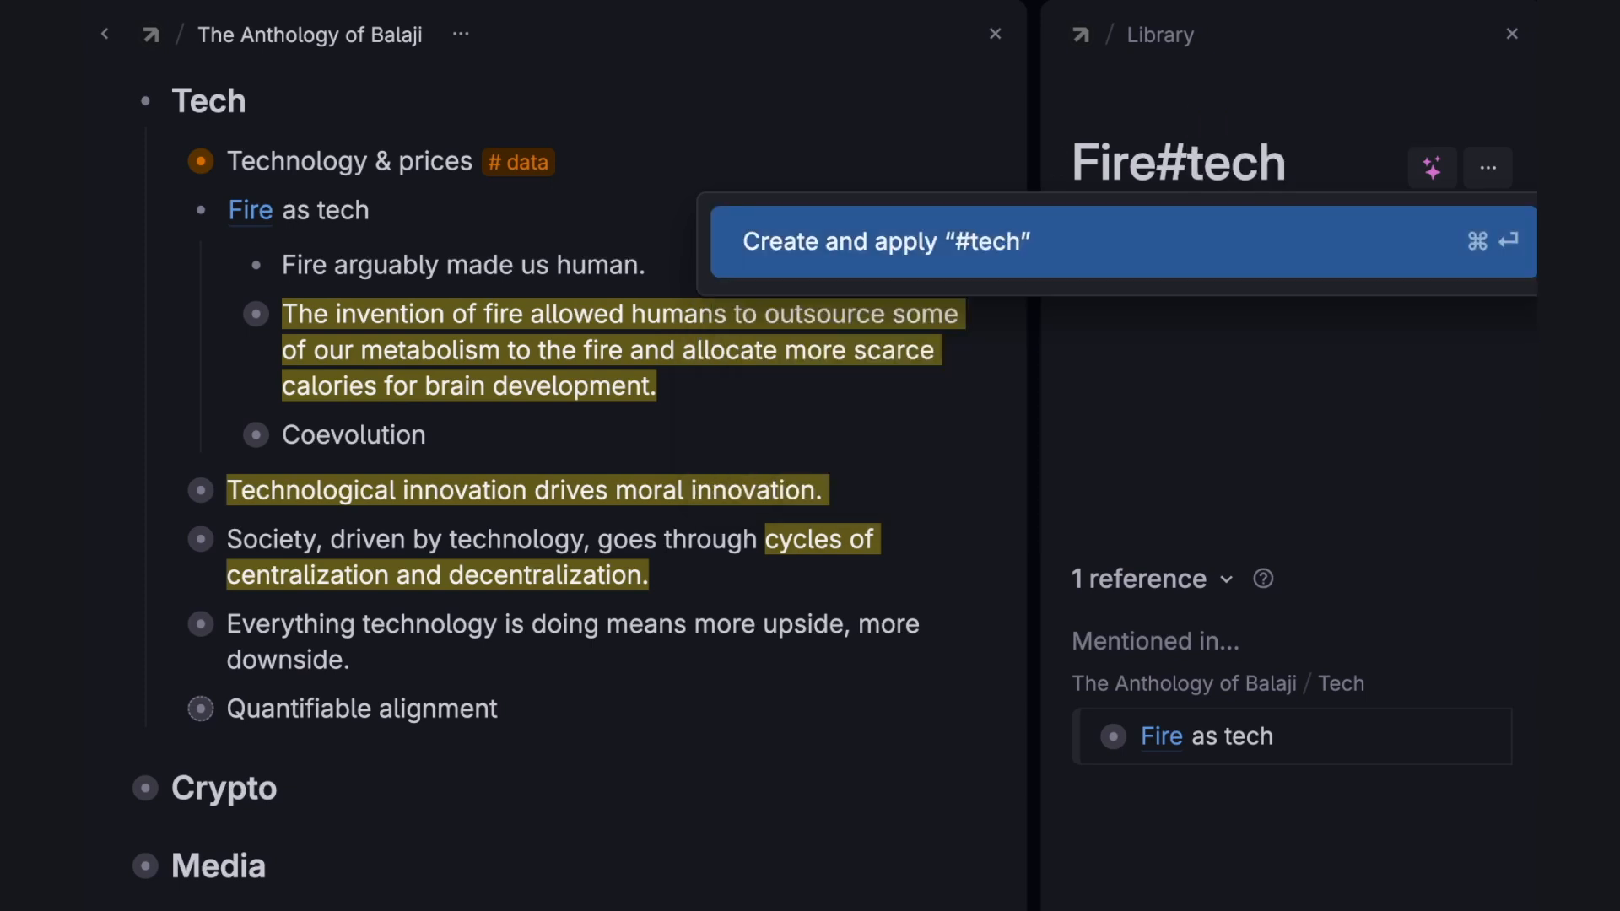
key("Return")
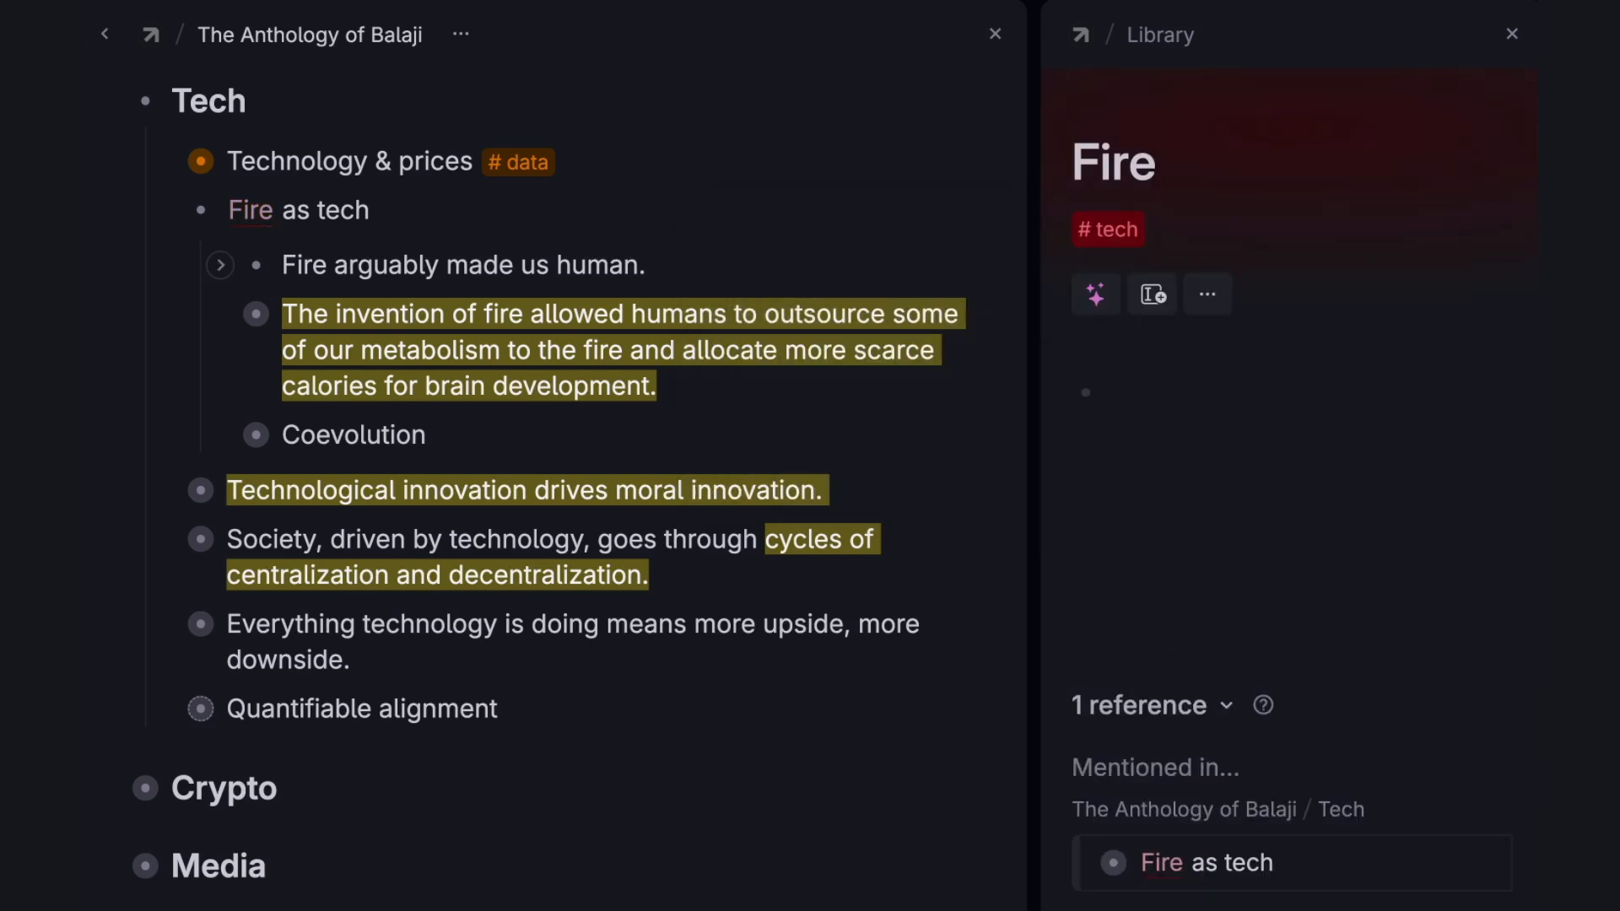
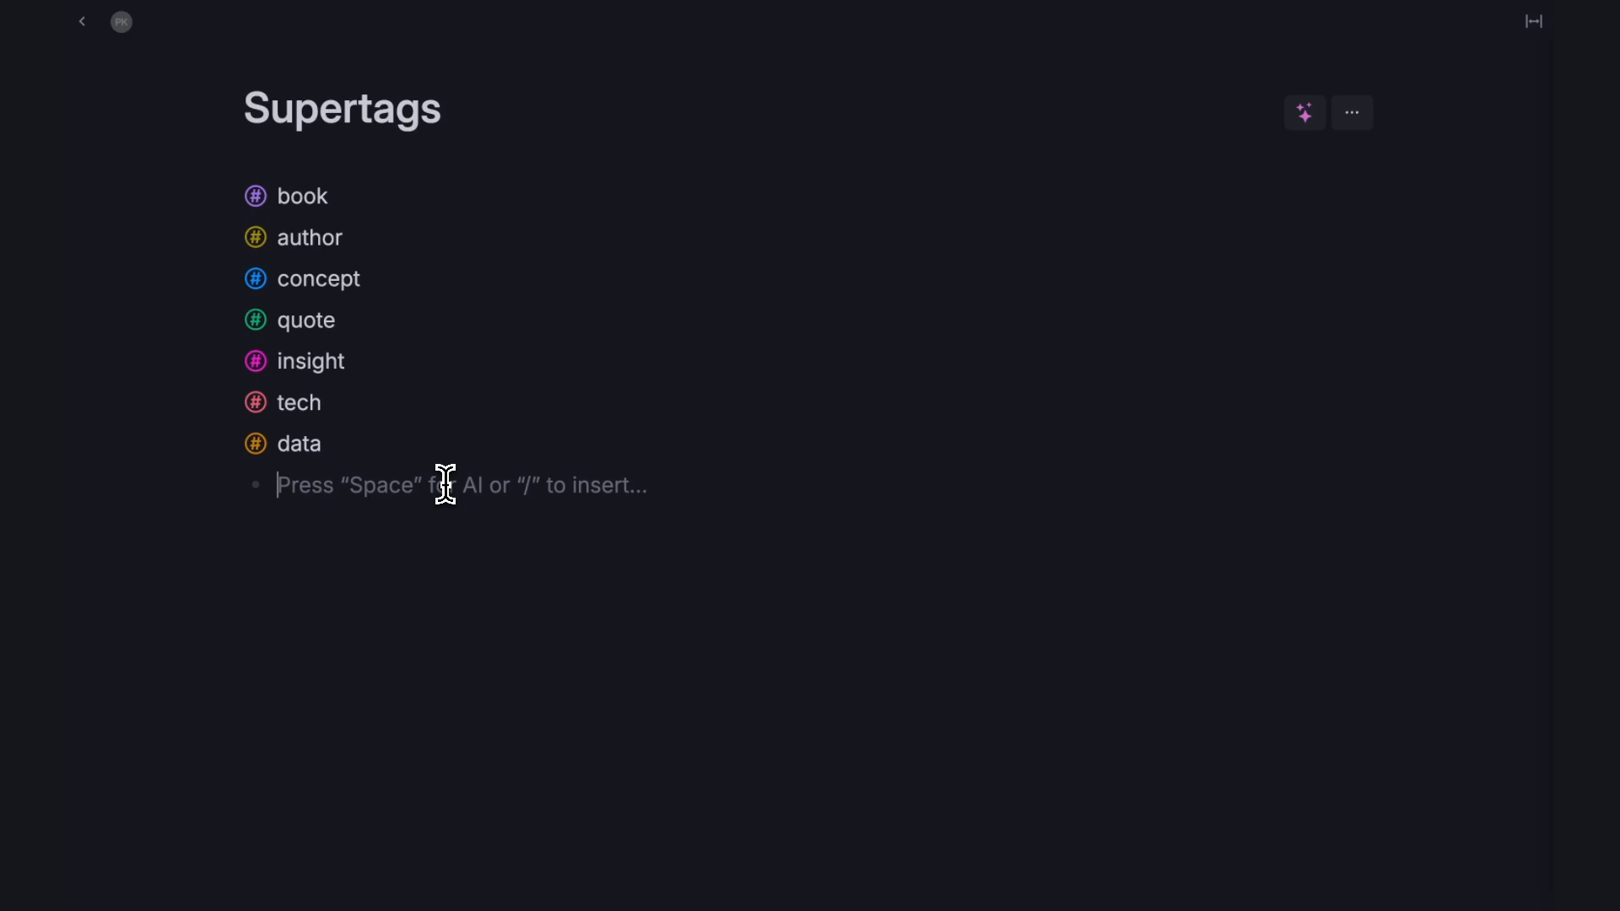
Add block and domain nodes to the end of the Supertags list and convert both to supertags.
type("block")
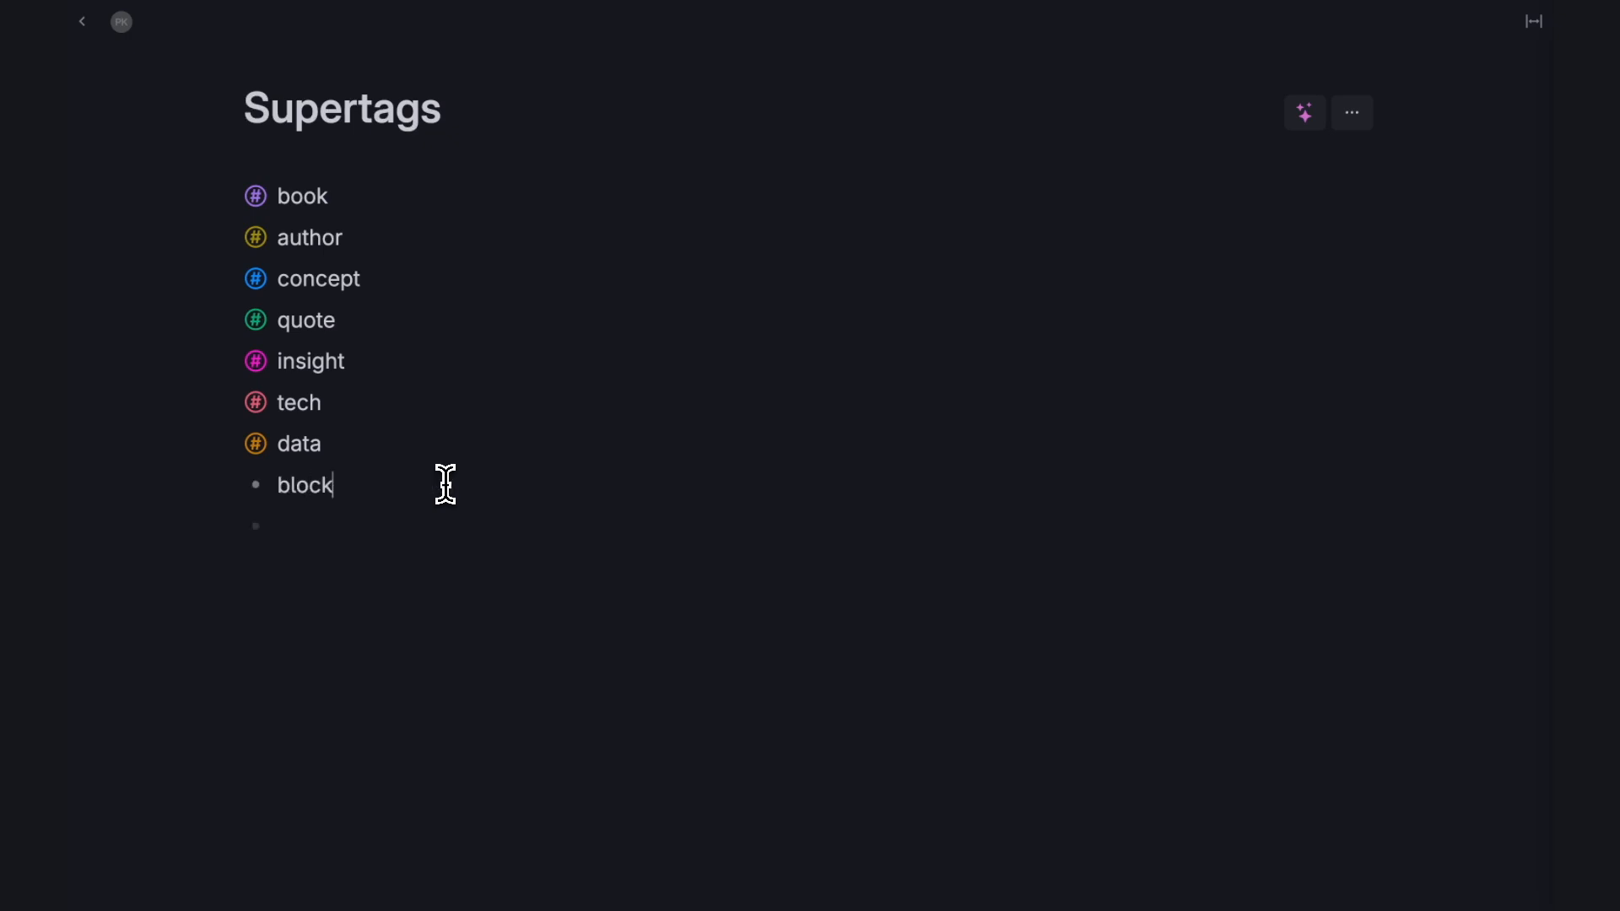
key("Return")
type("domain")
left_click_drag(354, 521, 305, 491)
key("ctrl+k")
type("convert")
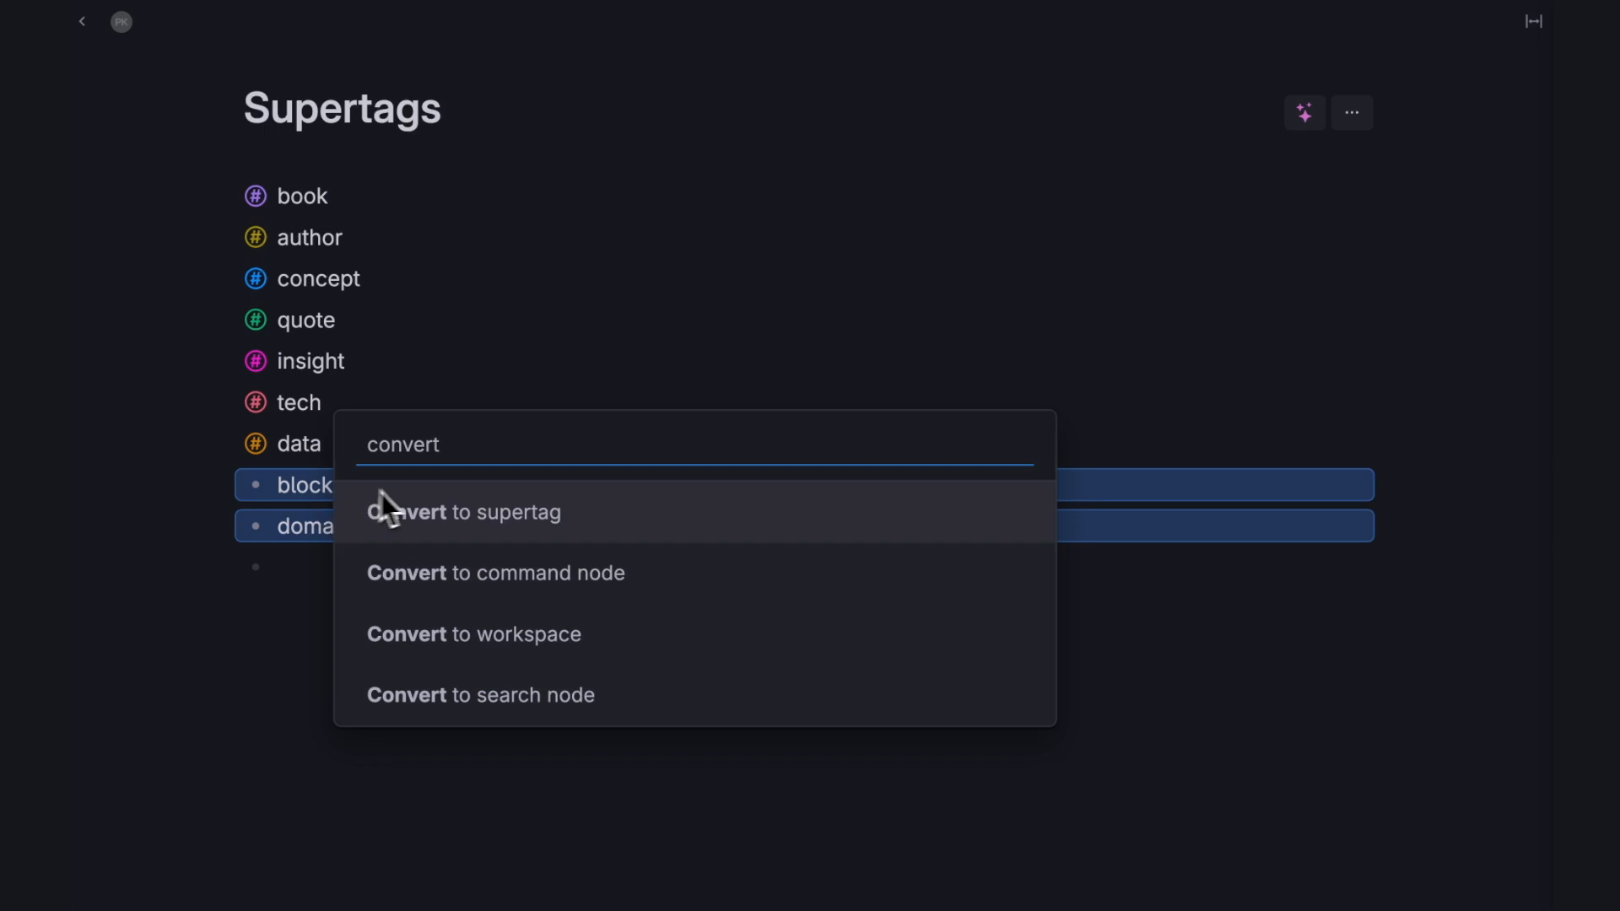
left_click(433, 507)
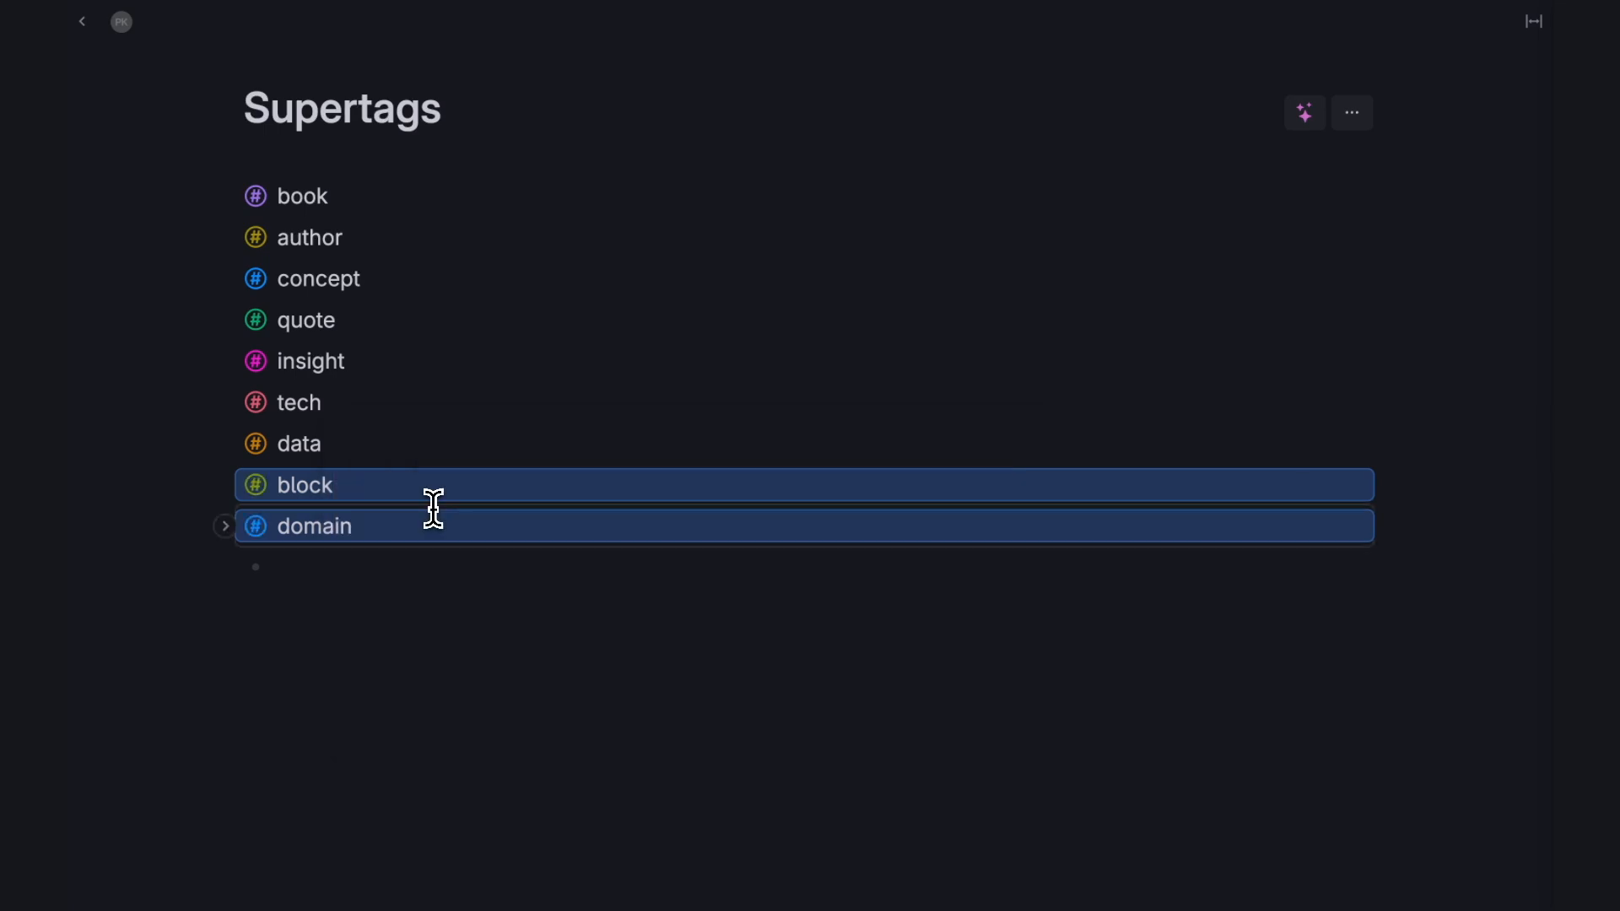
left_click(316, 565)
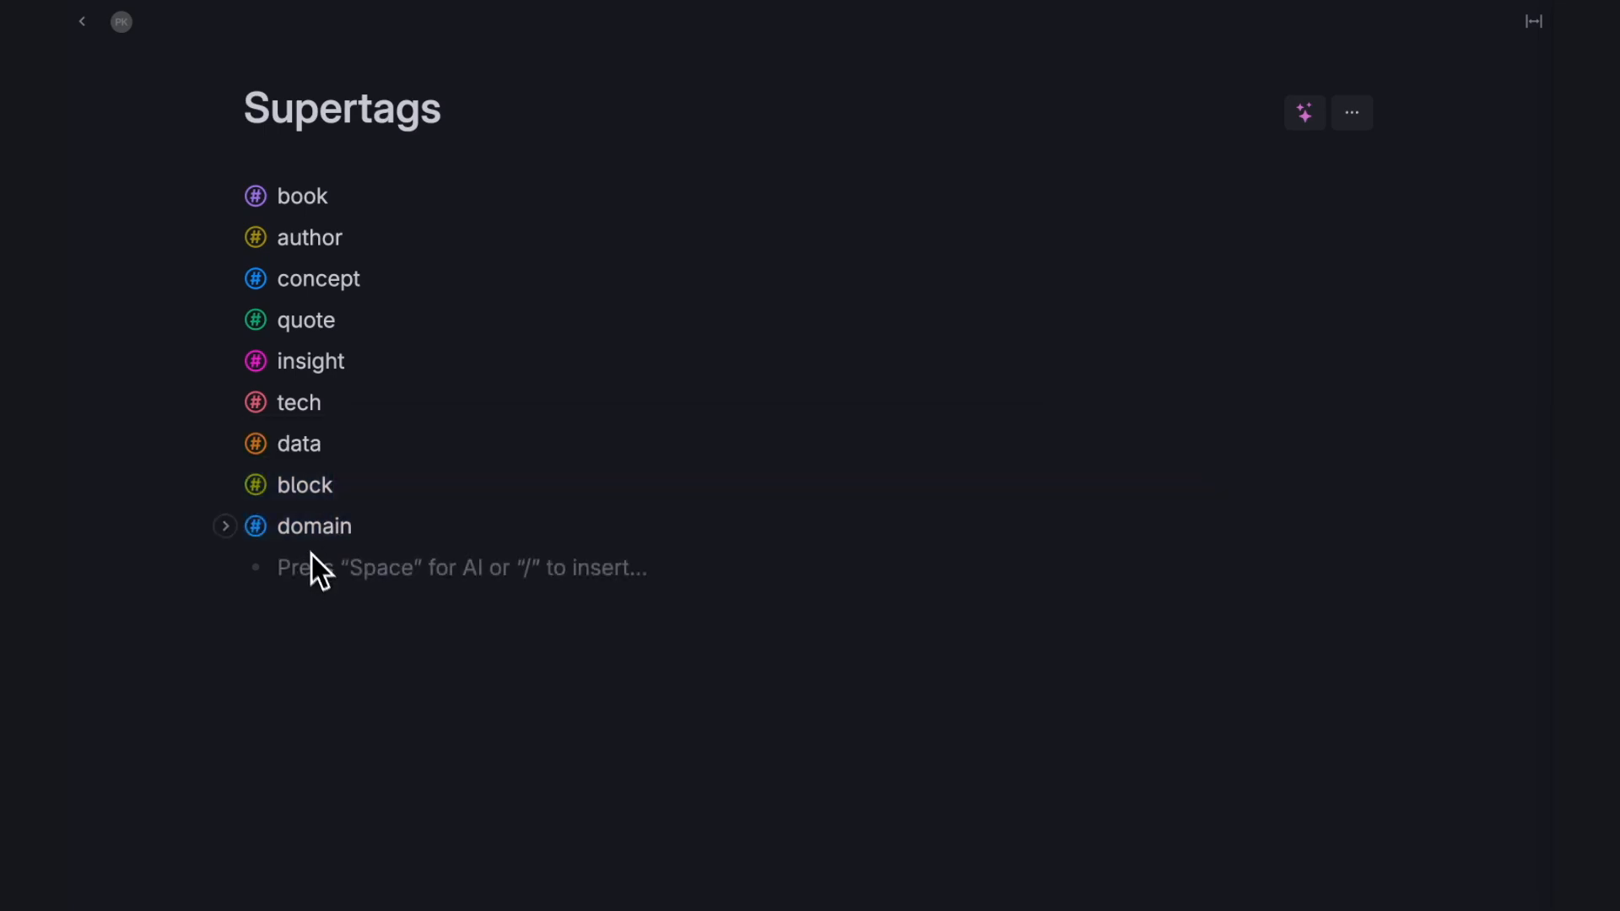
Configure the block supertag with no colour and the description "basic element form a book".
right_click(253, 487)
left_click(310, 482)
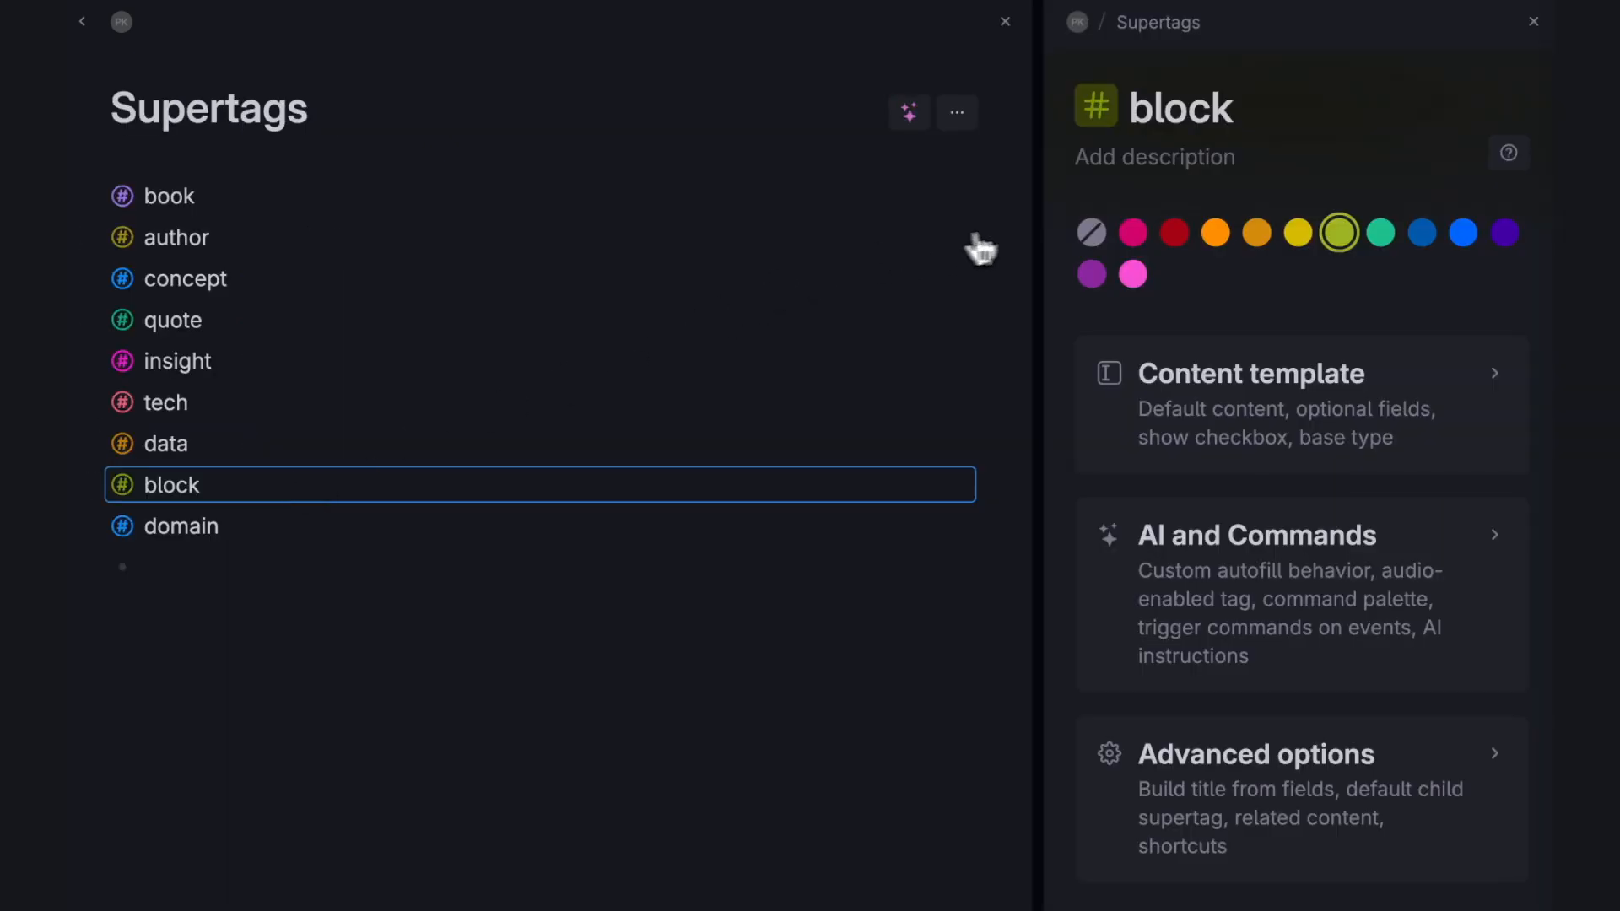
left_click(1091, 232)
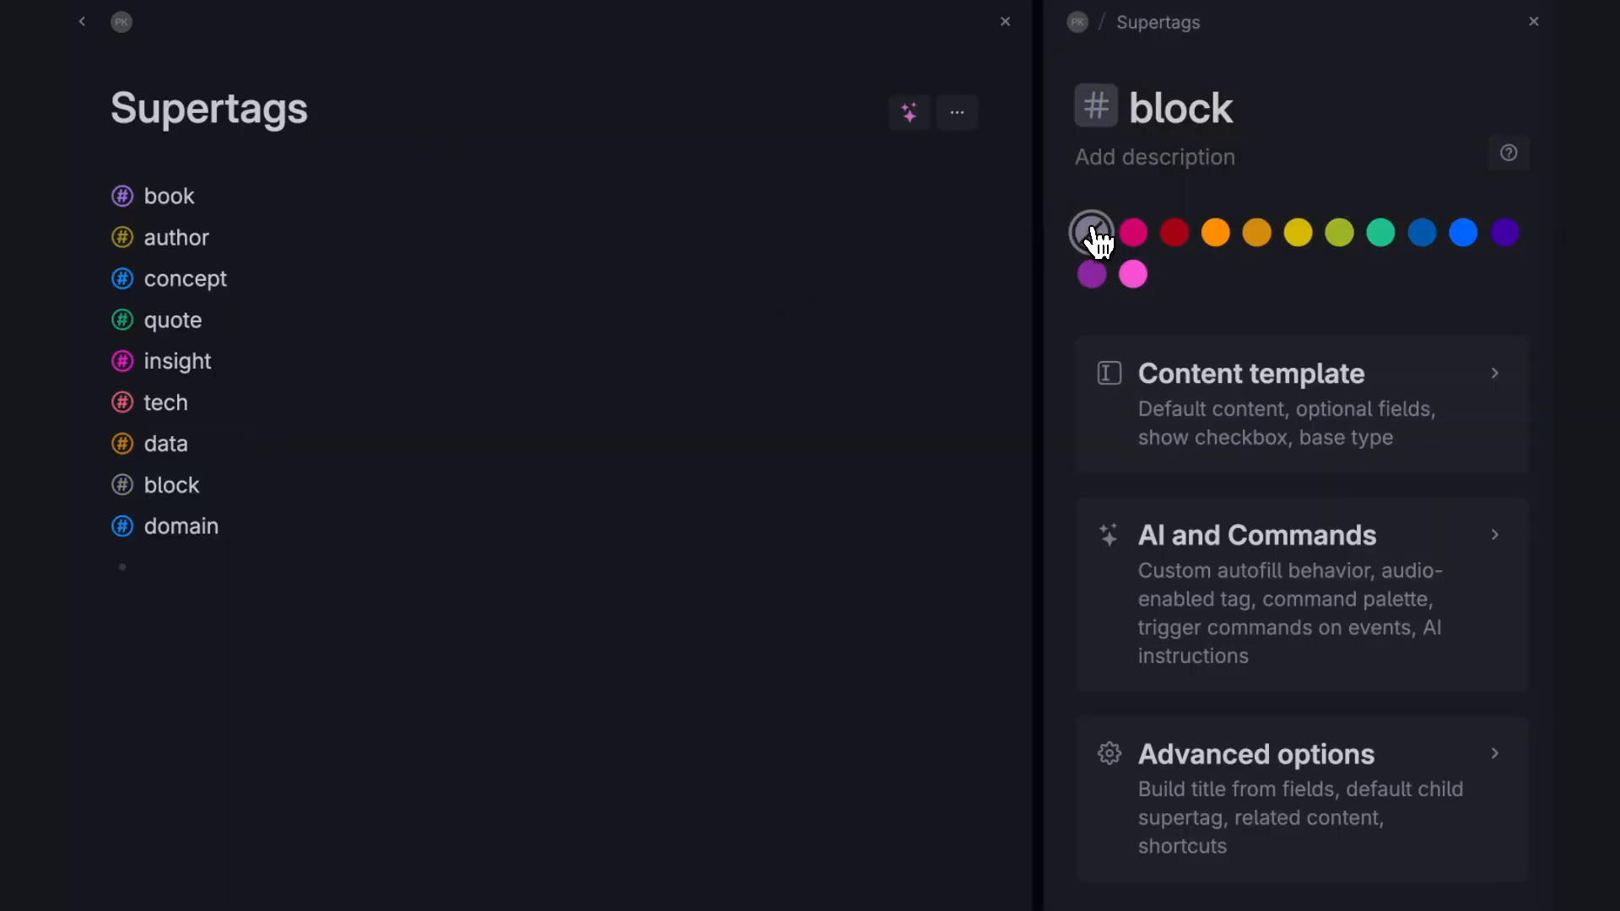
left_click(1105, 157)
type("basic element form a book")
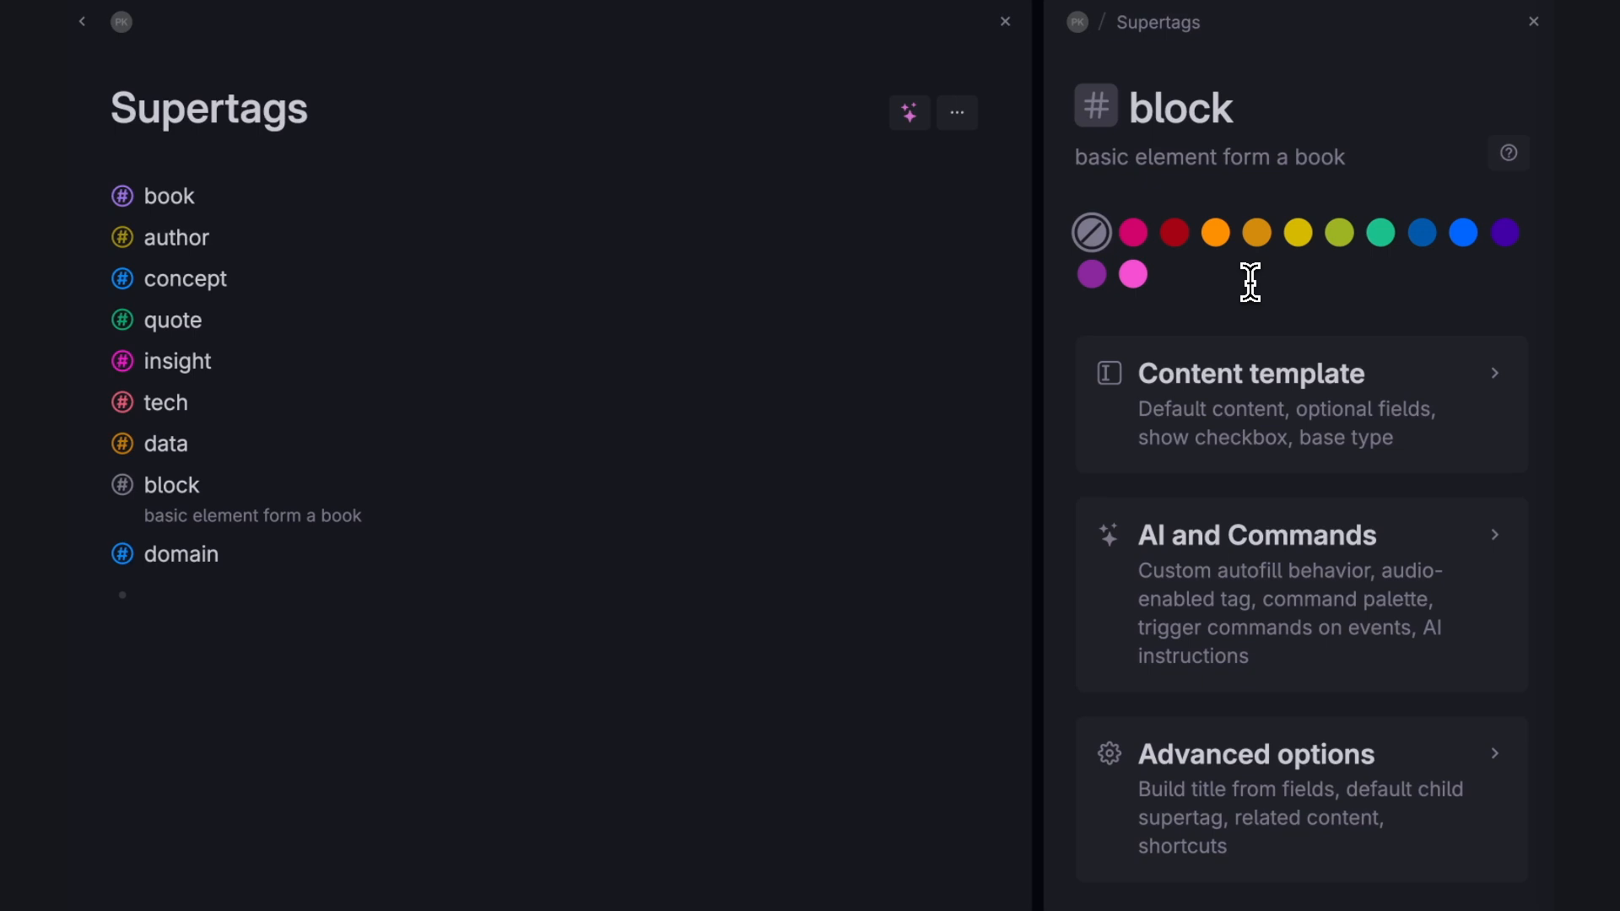
Add a new field named From to the block supertag's default content.
left_click(1256, 413)
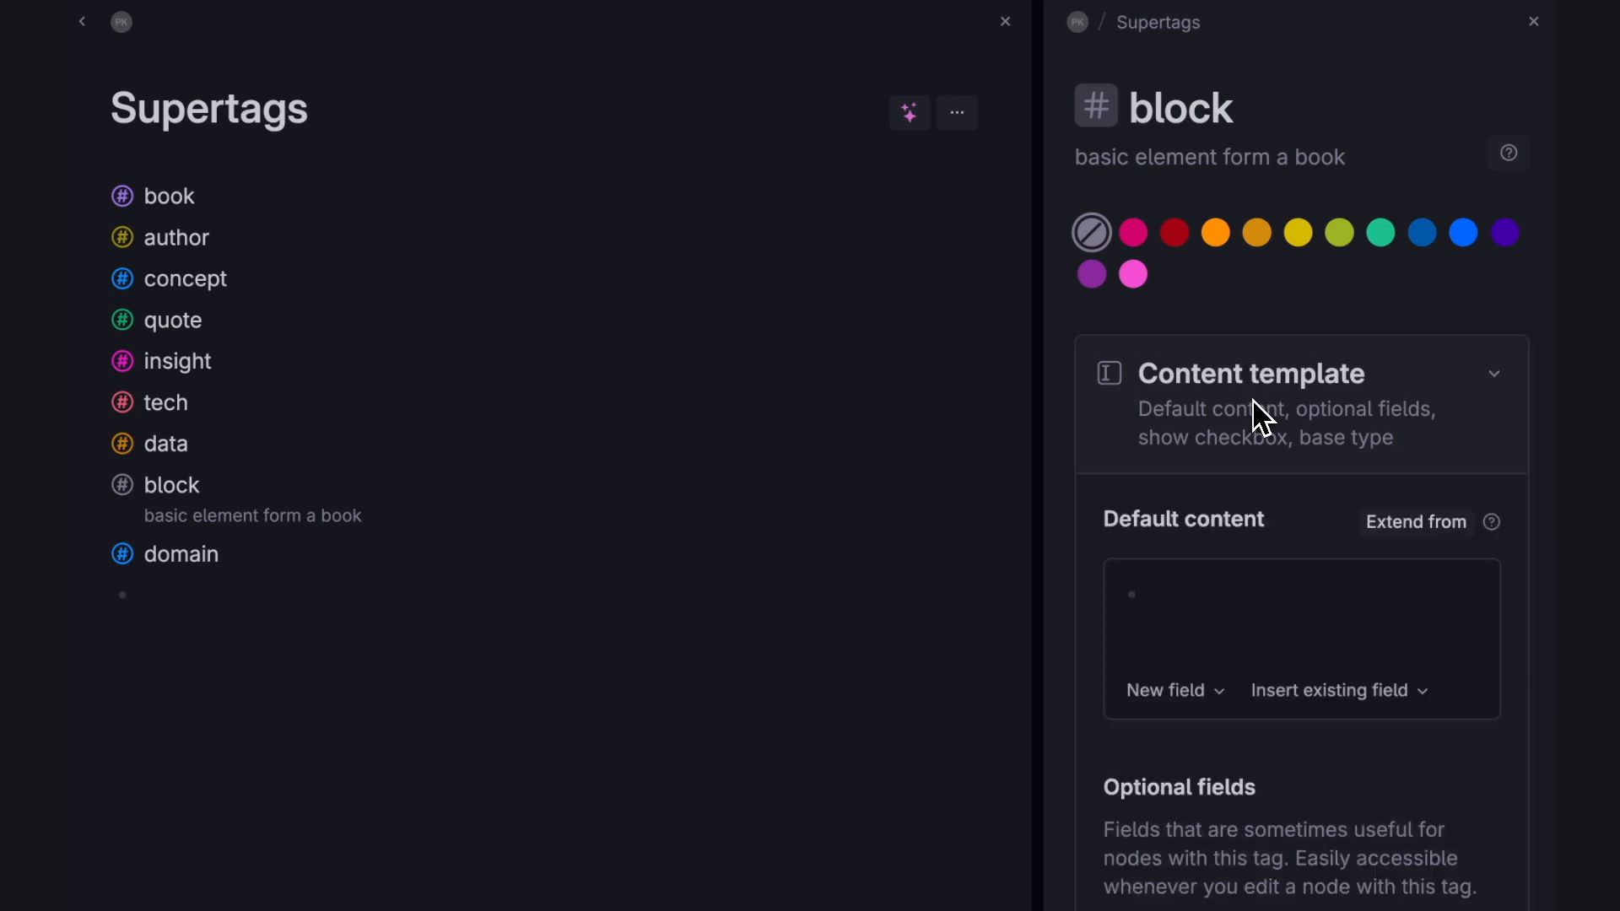
left_click(1177, 590)
type(">")
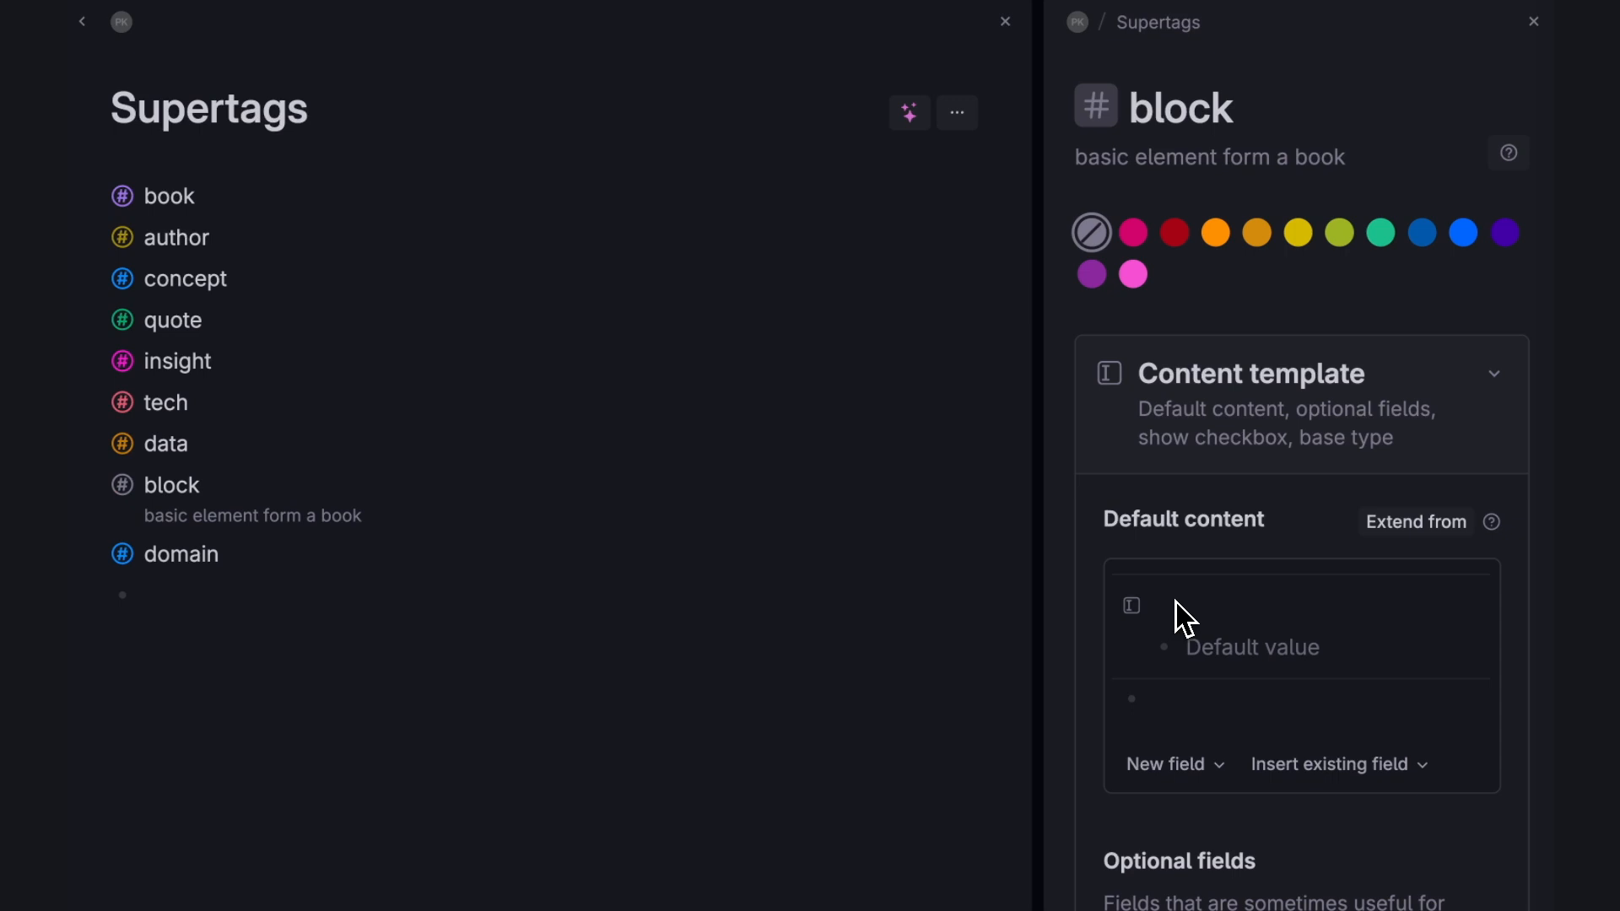
type("From")
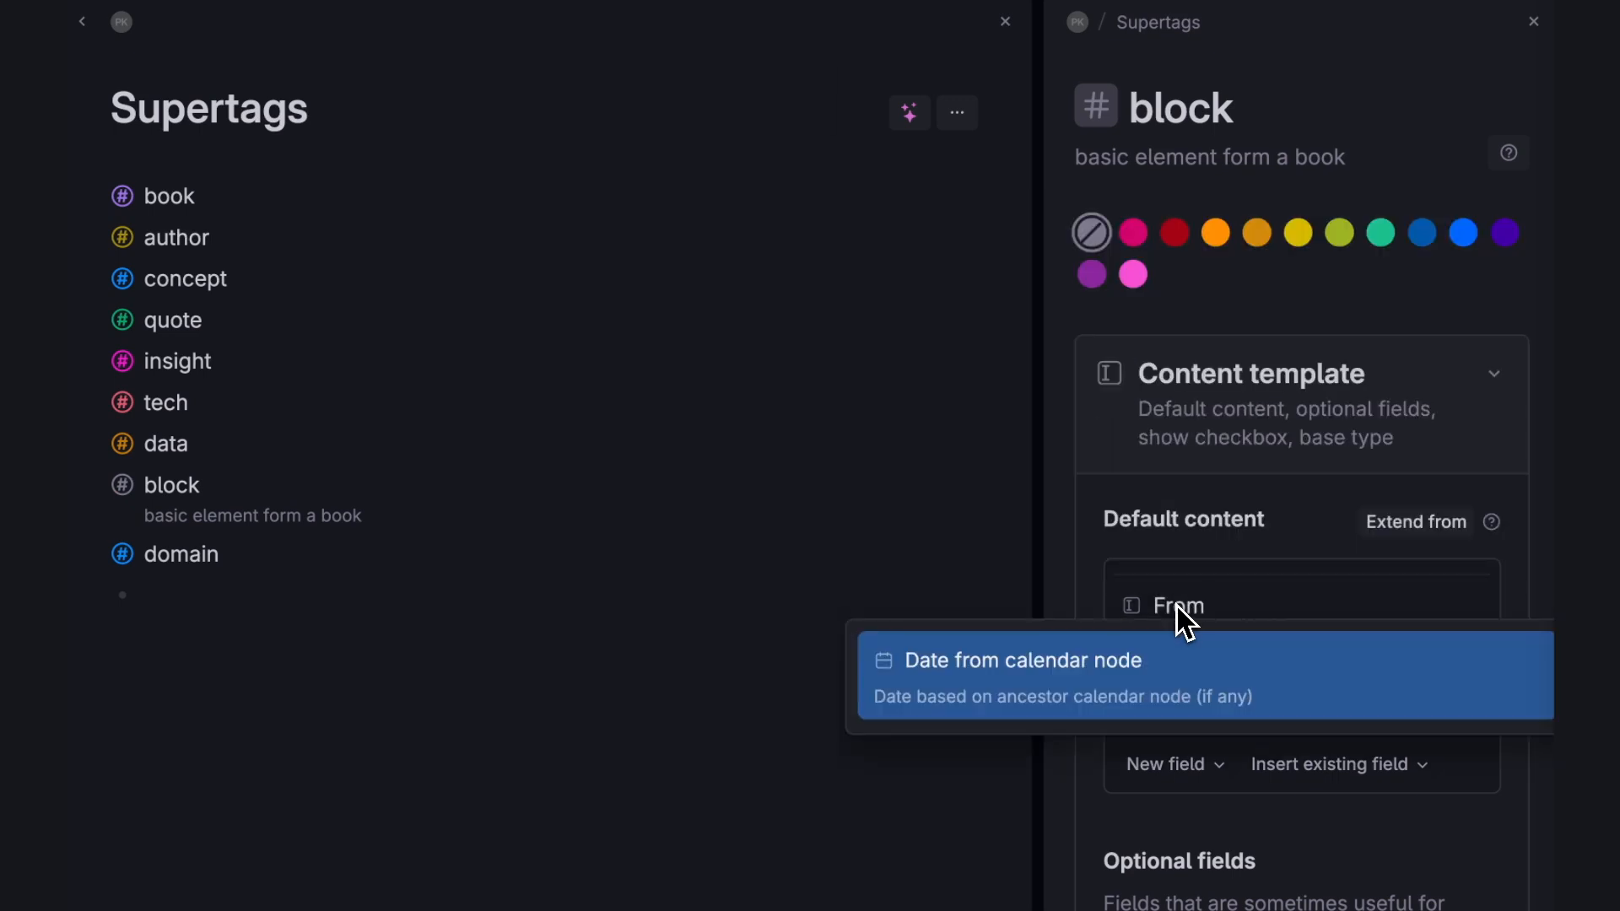
Set the From field's type to Options from supertag with book as the source supertag, and close the configuration.
left_click(1134, 606)
left_click(1185, 675)
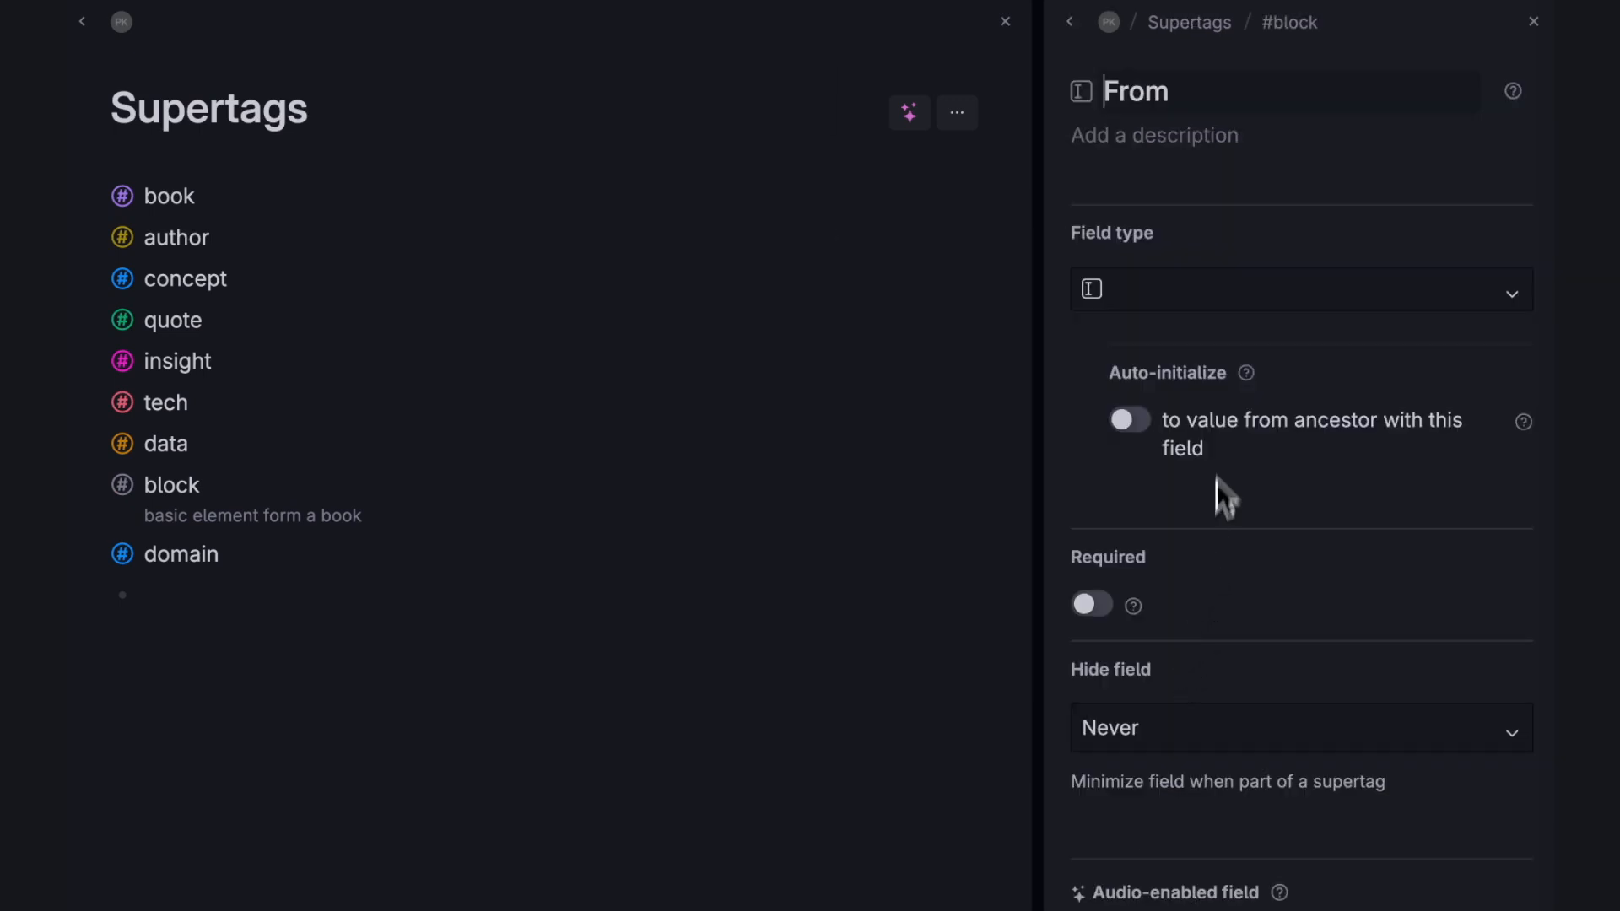
left_click(1229, 307)
left_click(1201, 420)
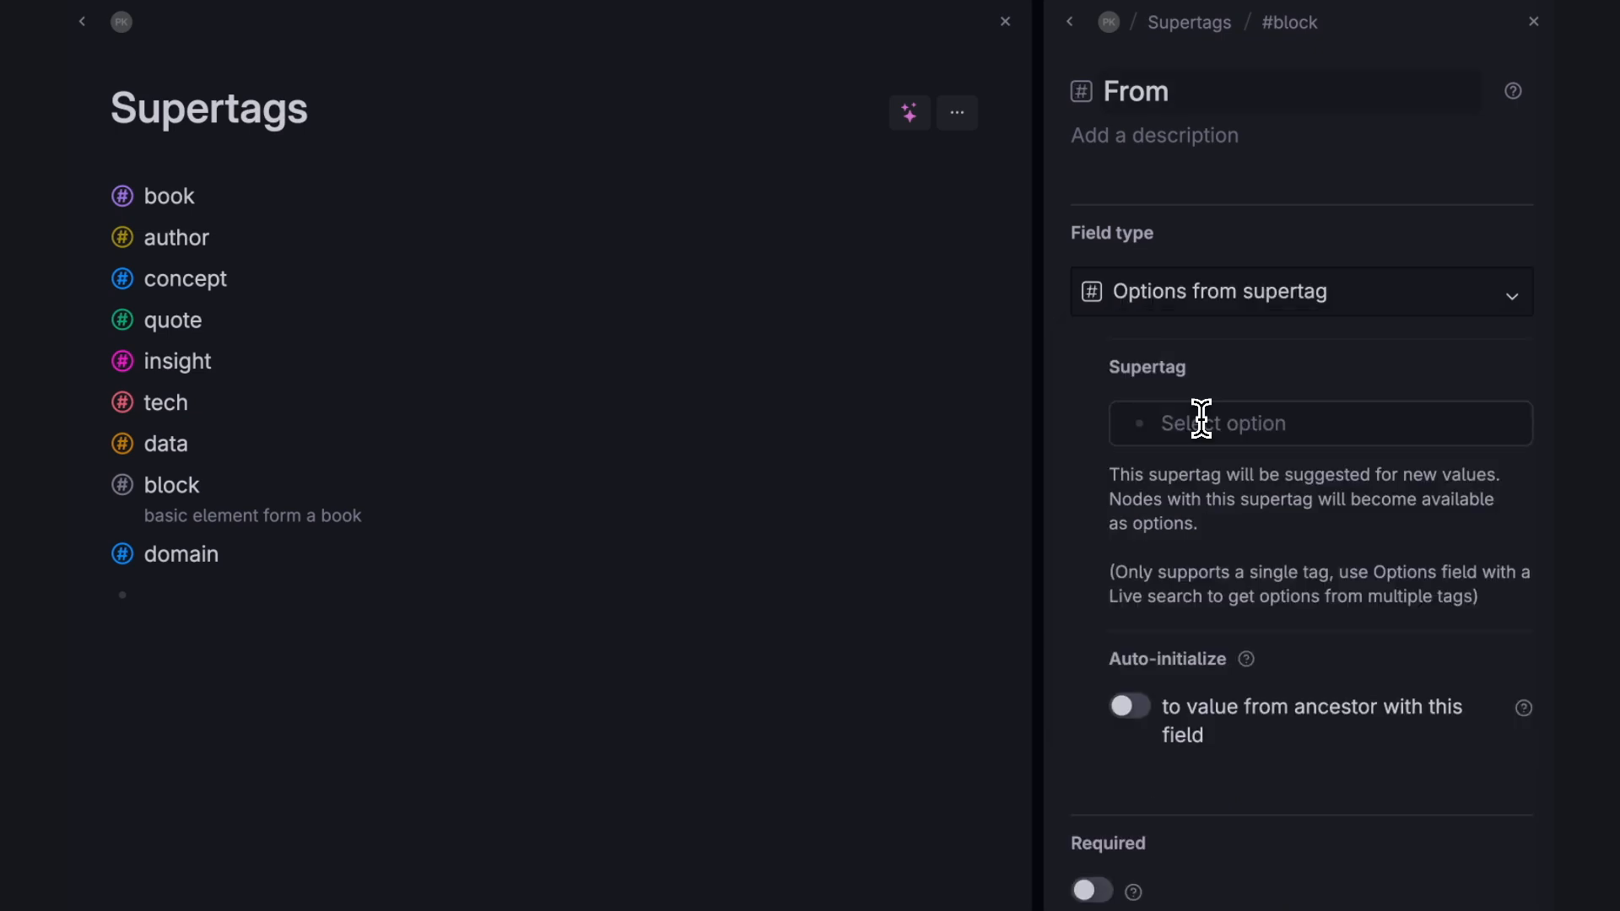
left_click(1201, 420)
left_click(937, 856)
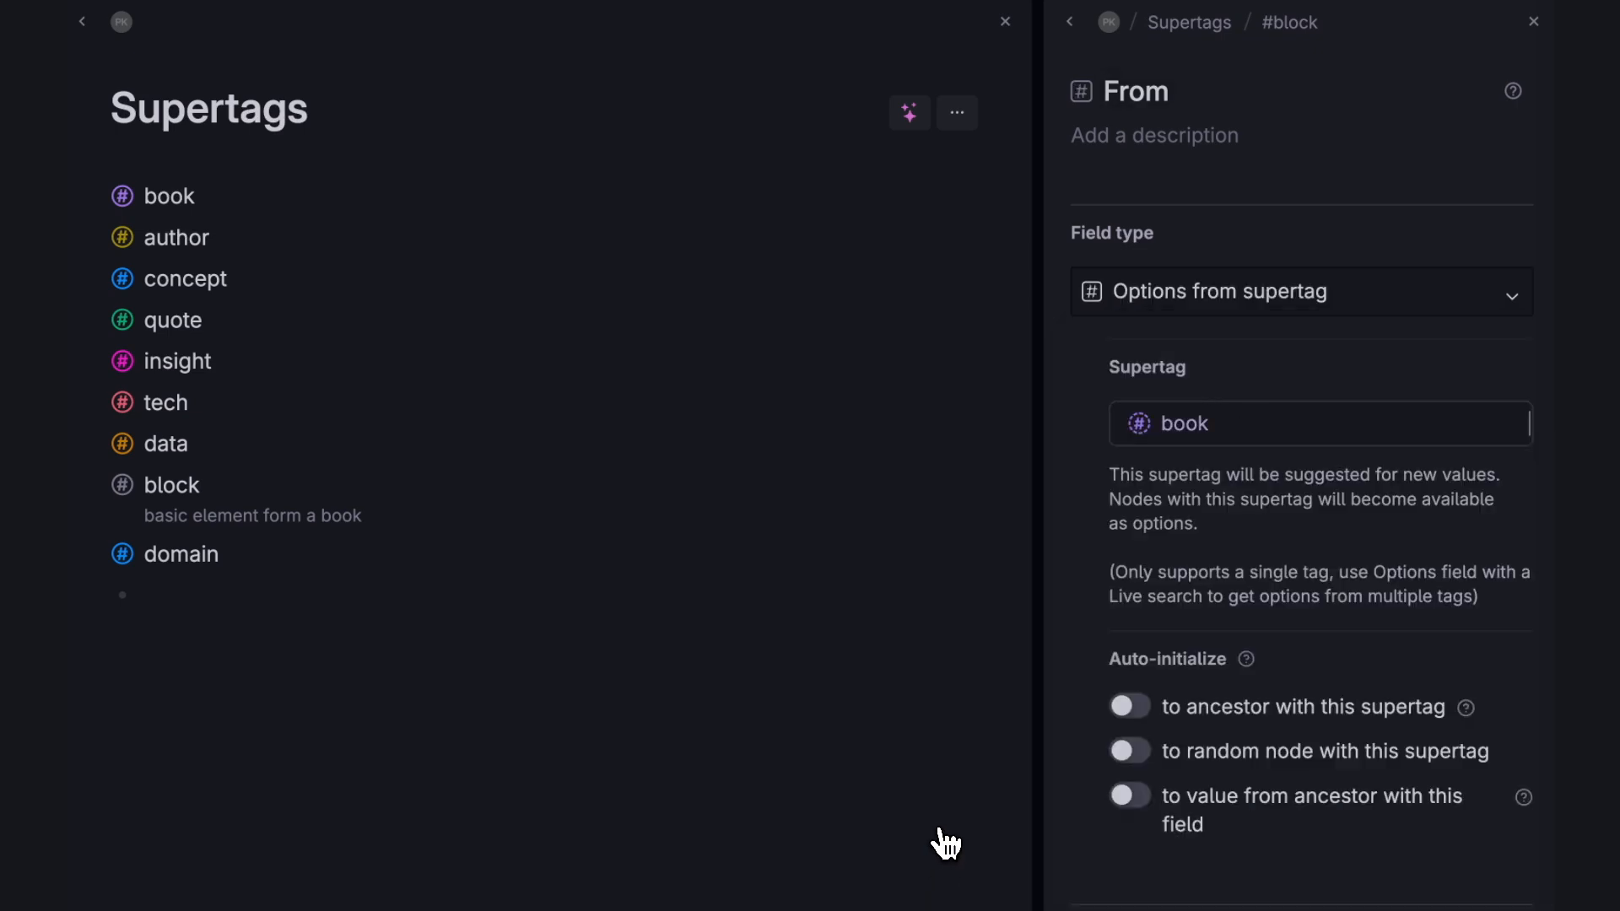
left_click(1534, 24)
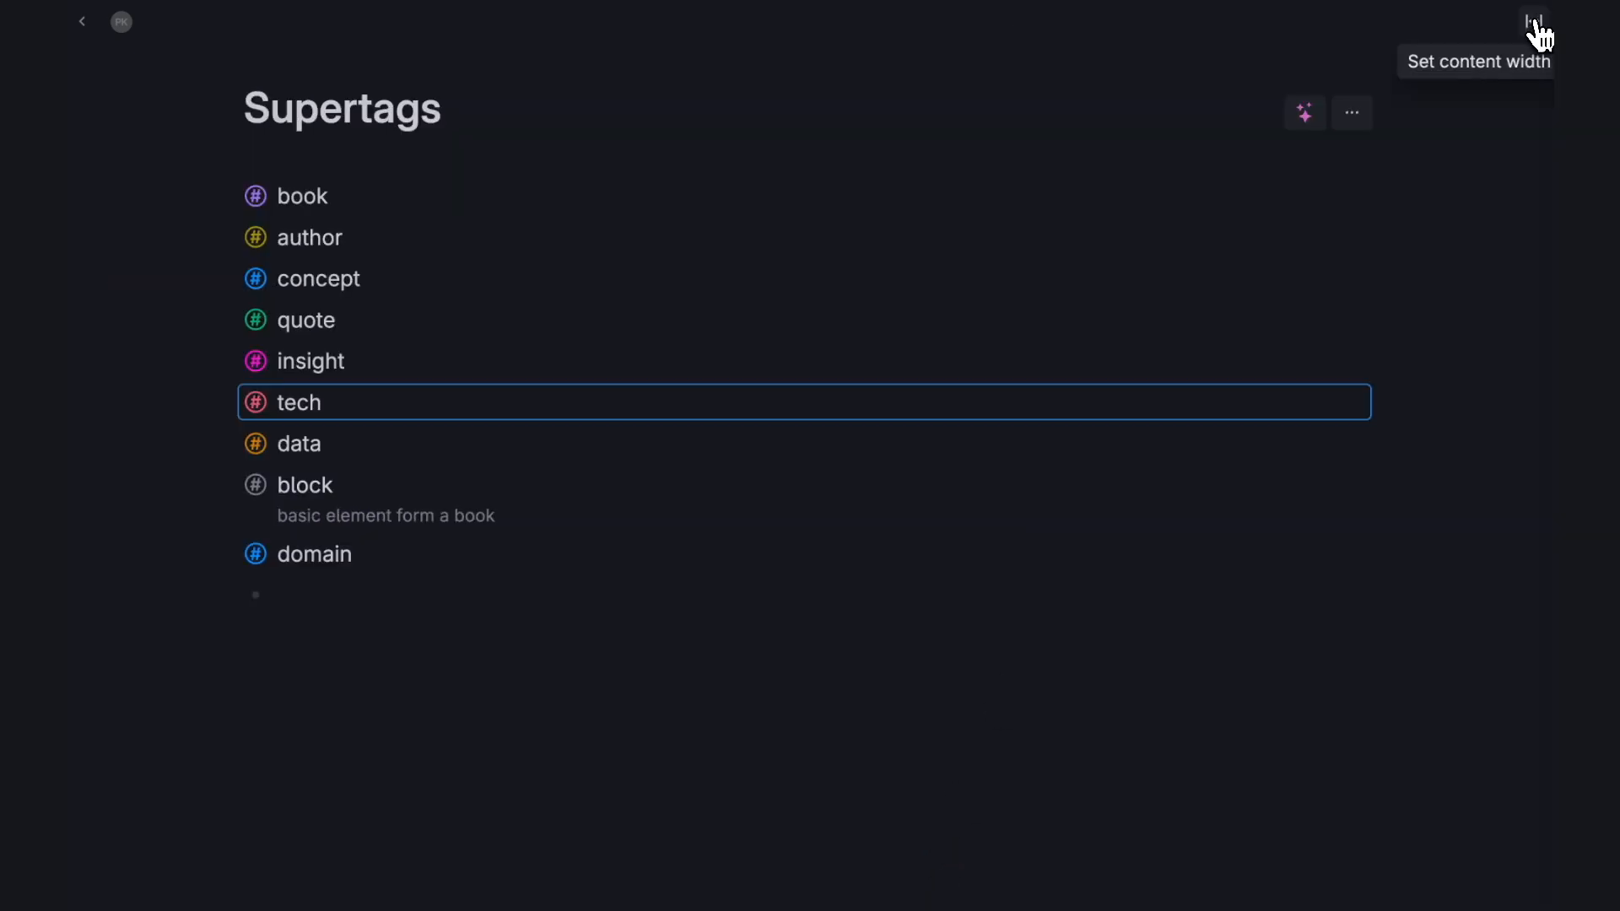
left_click(358, 597)
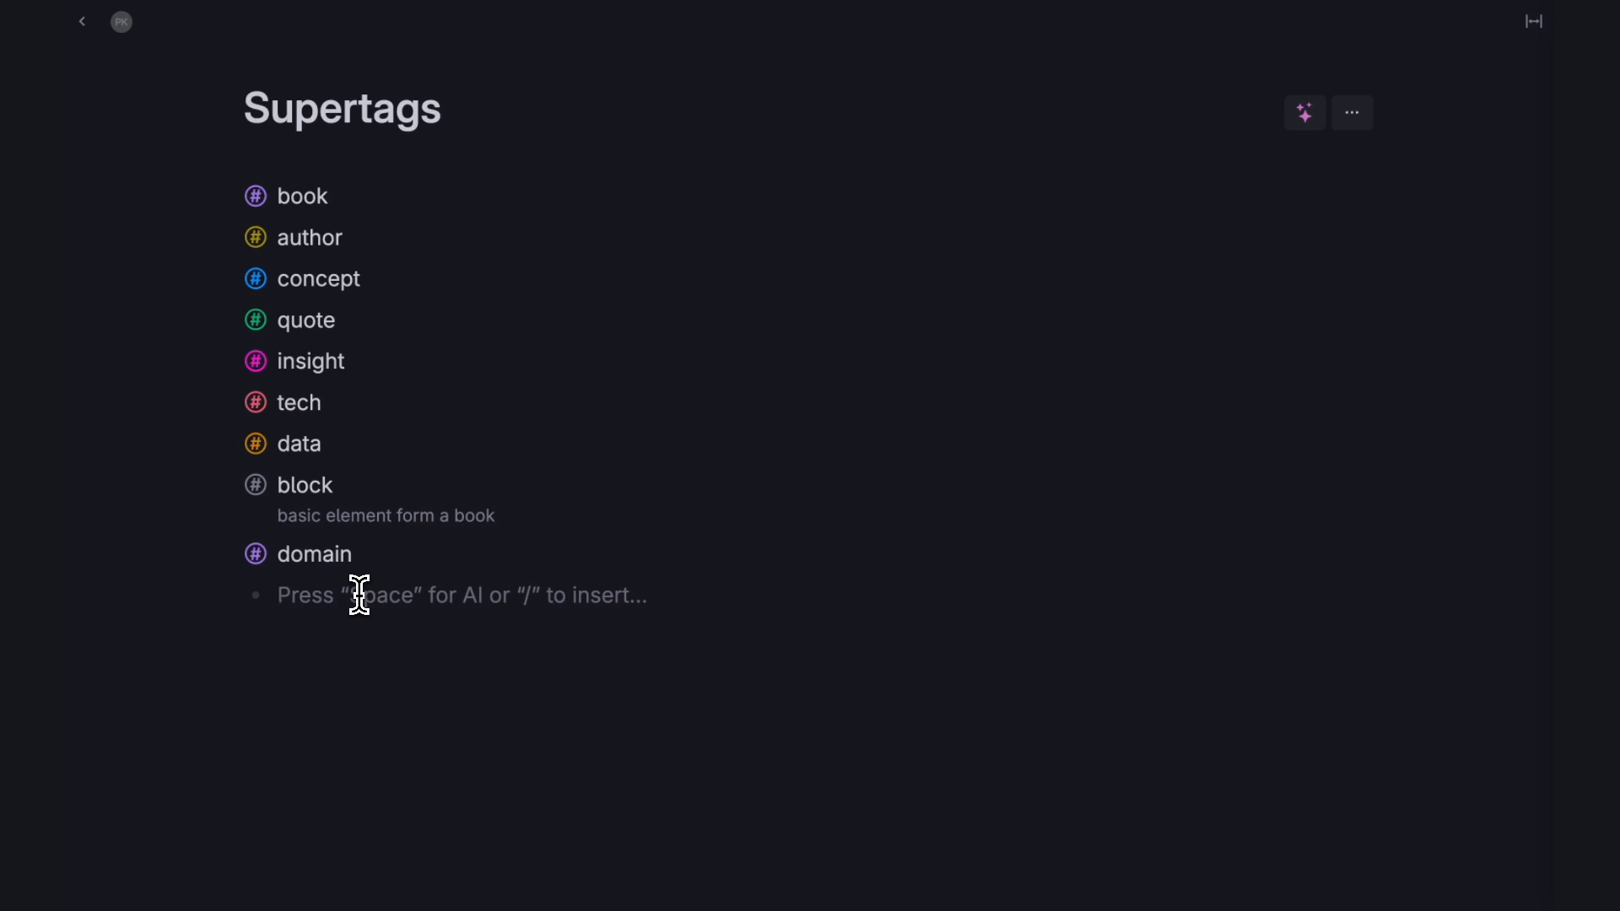
left_click(635, 541)
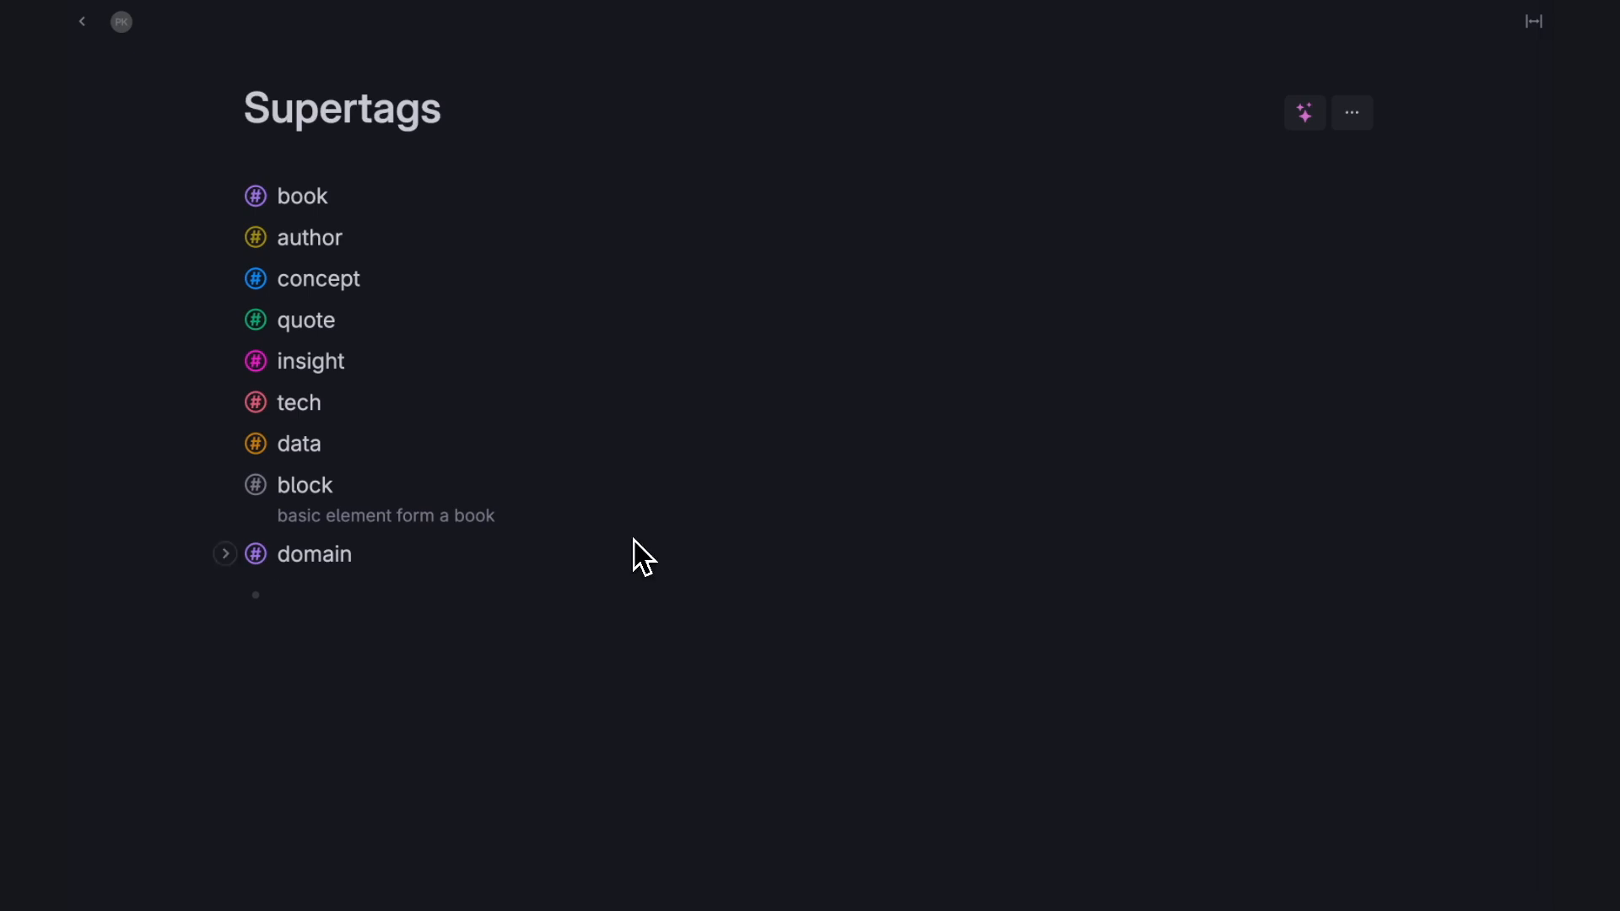
left_click(317, 591)
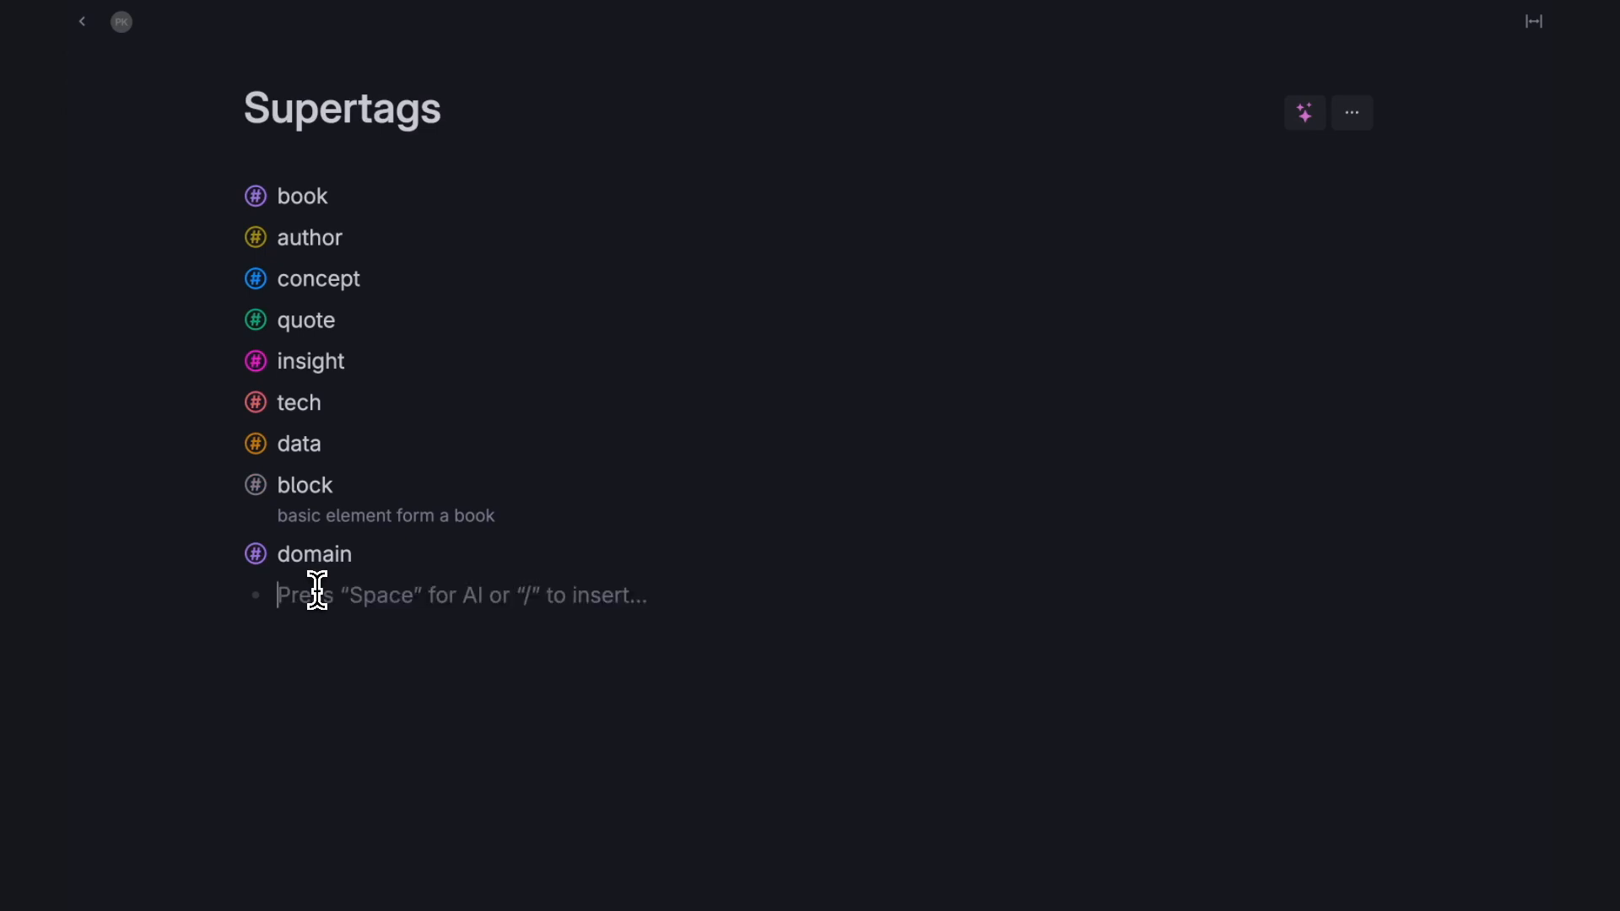
Open the concept supertag's configuration and make its content template extend from block.
left_click(255, 279)
left_click(289, 304)
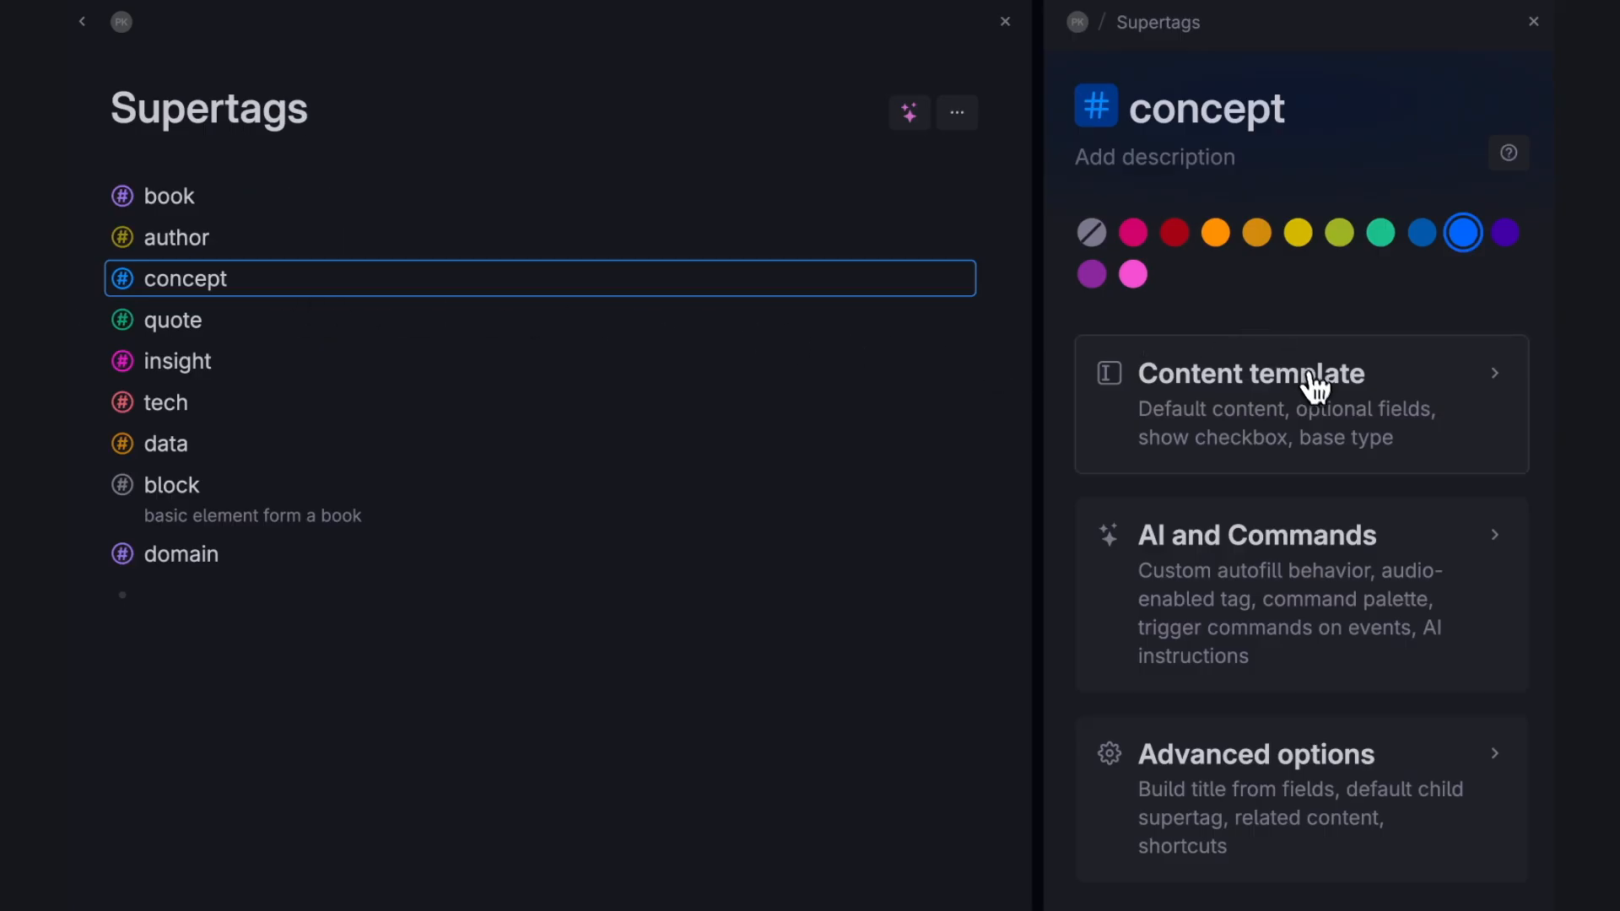
left_click(1314, 386)
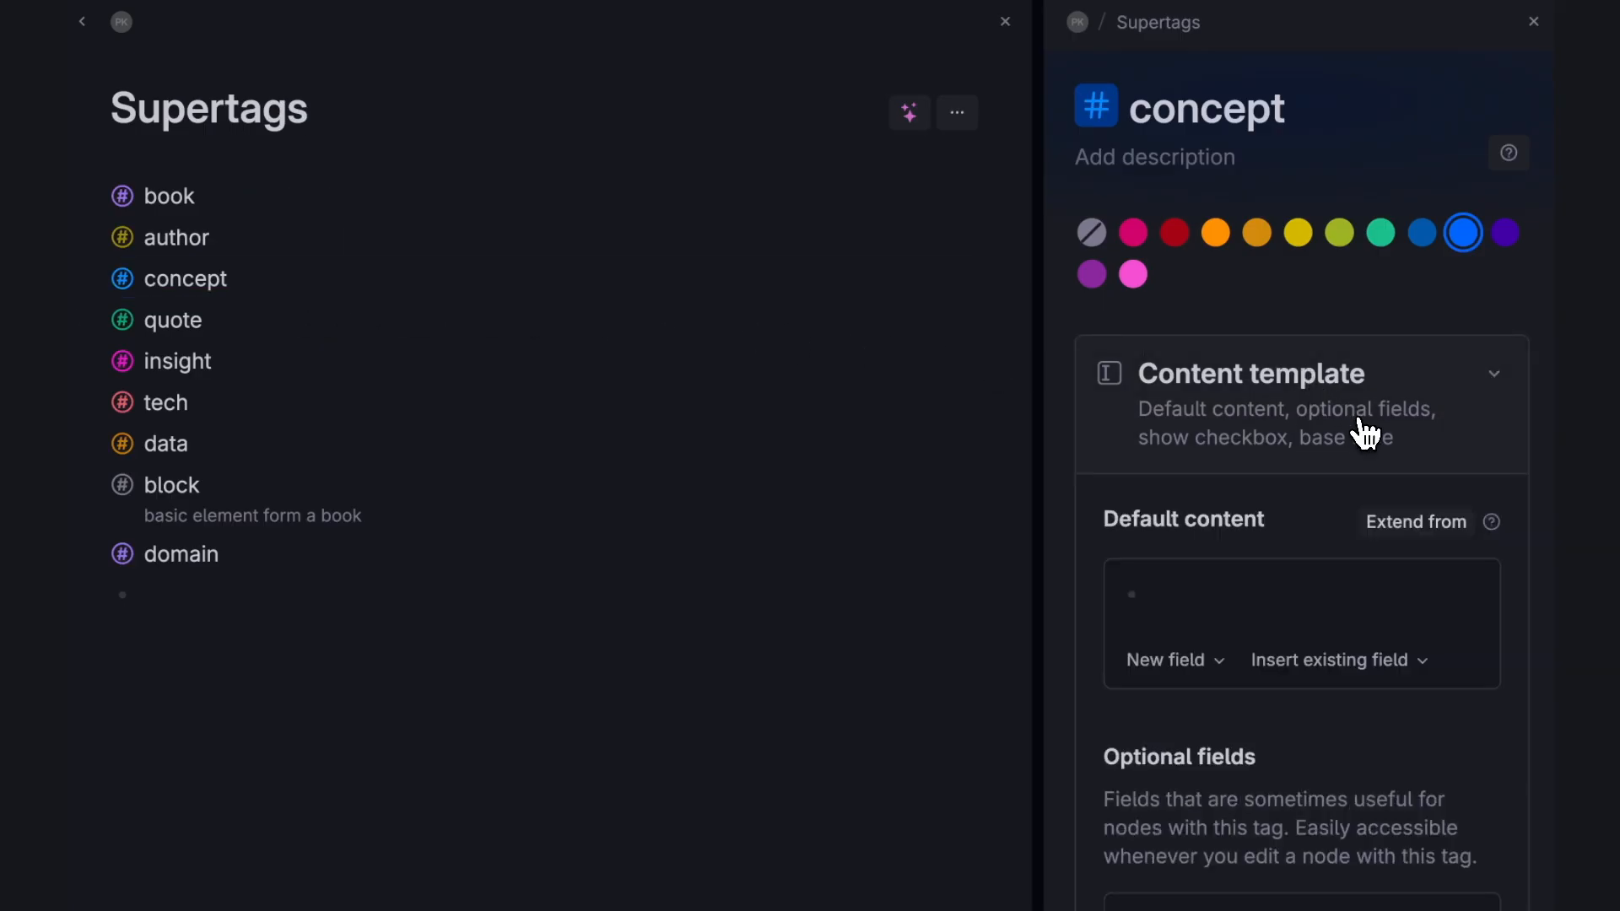
left_click(1417, 528)
type("blo")
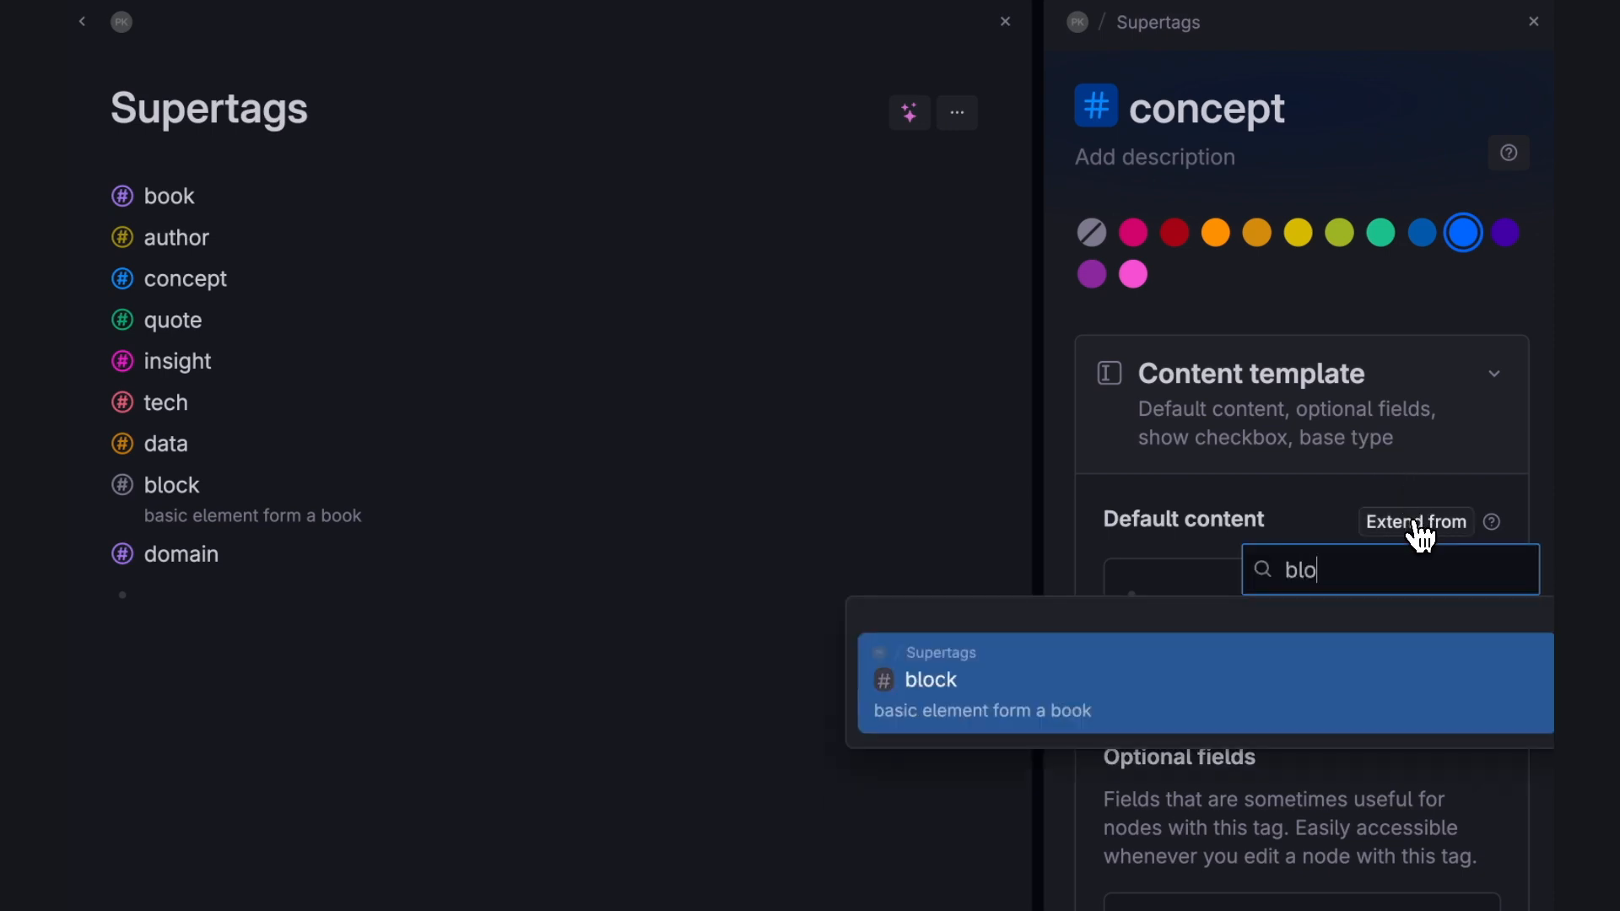
left_click(1294, 662)
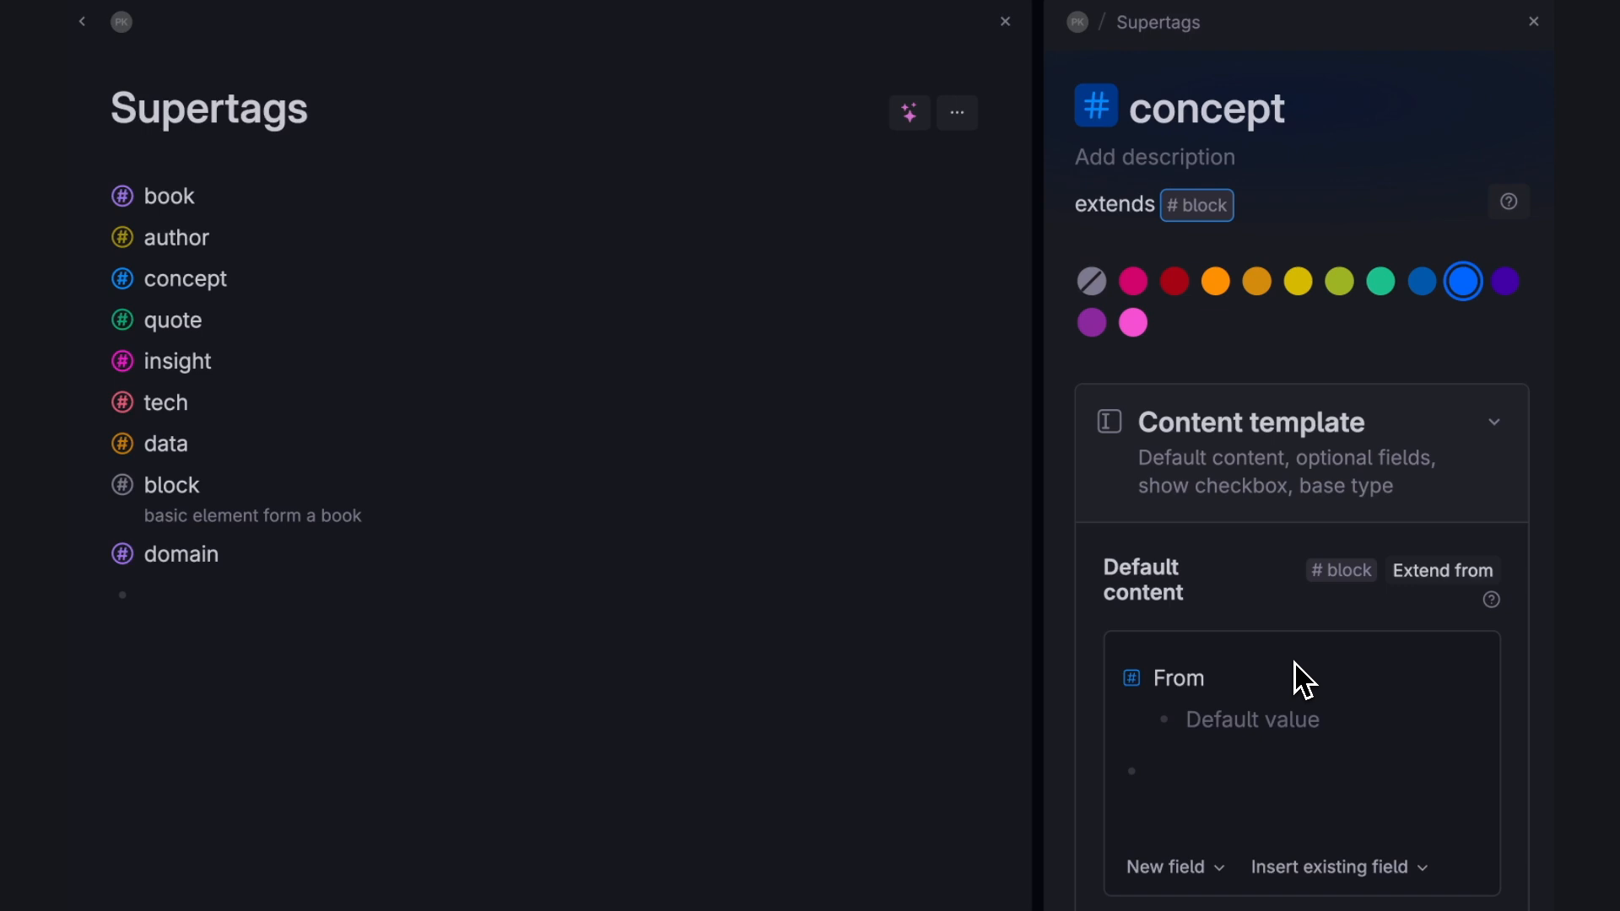
Add Description and Domain fields to the concept supertag's default content.
scroll(1302, 675, "down", 3)
left_click(1211, 561)
type("Description")
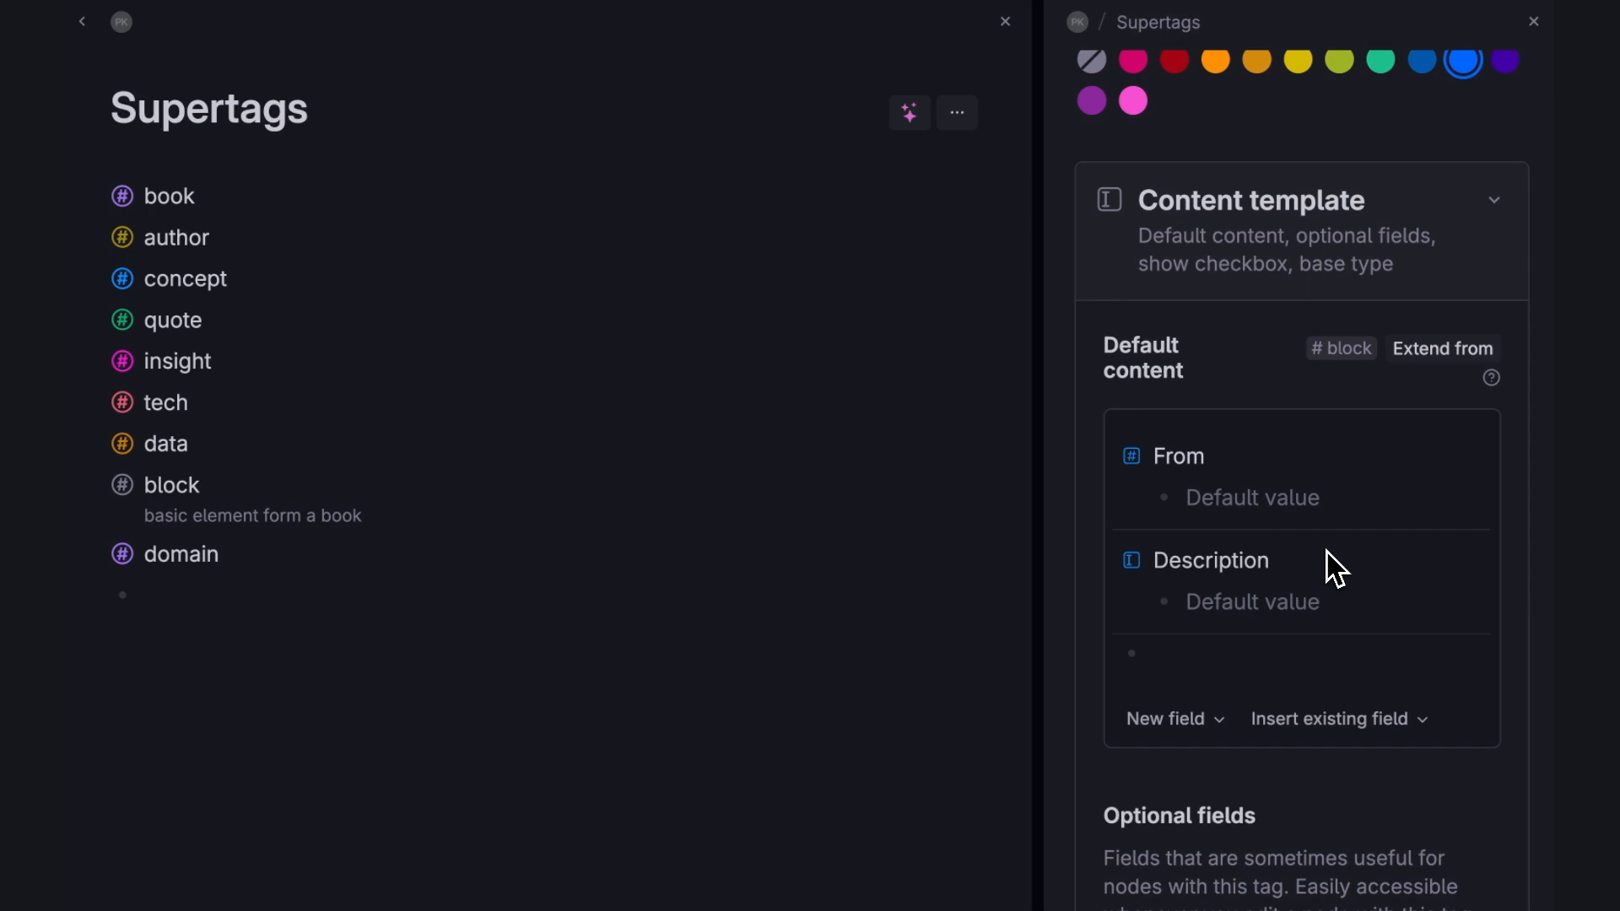
left_click(1179, 675)
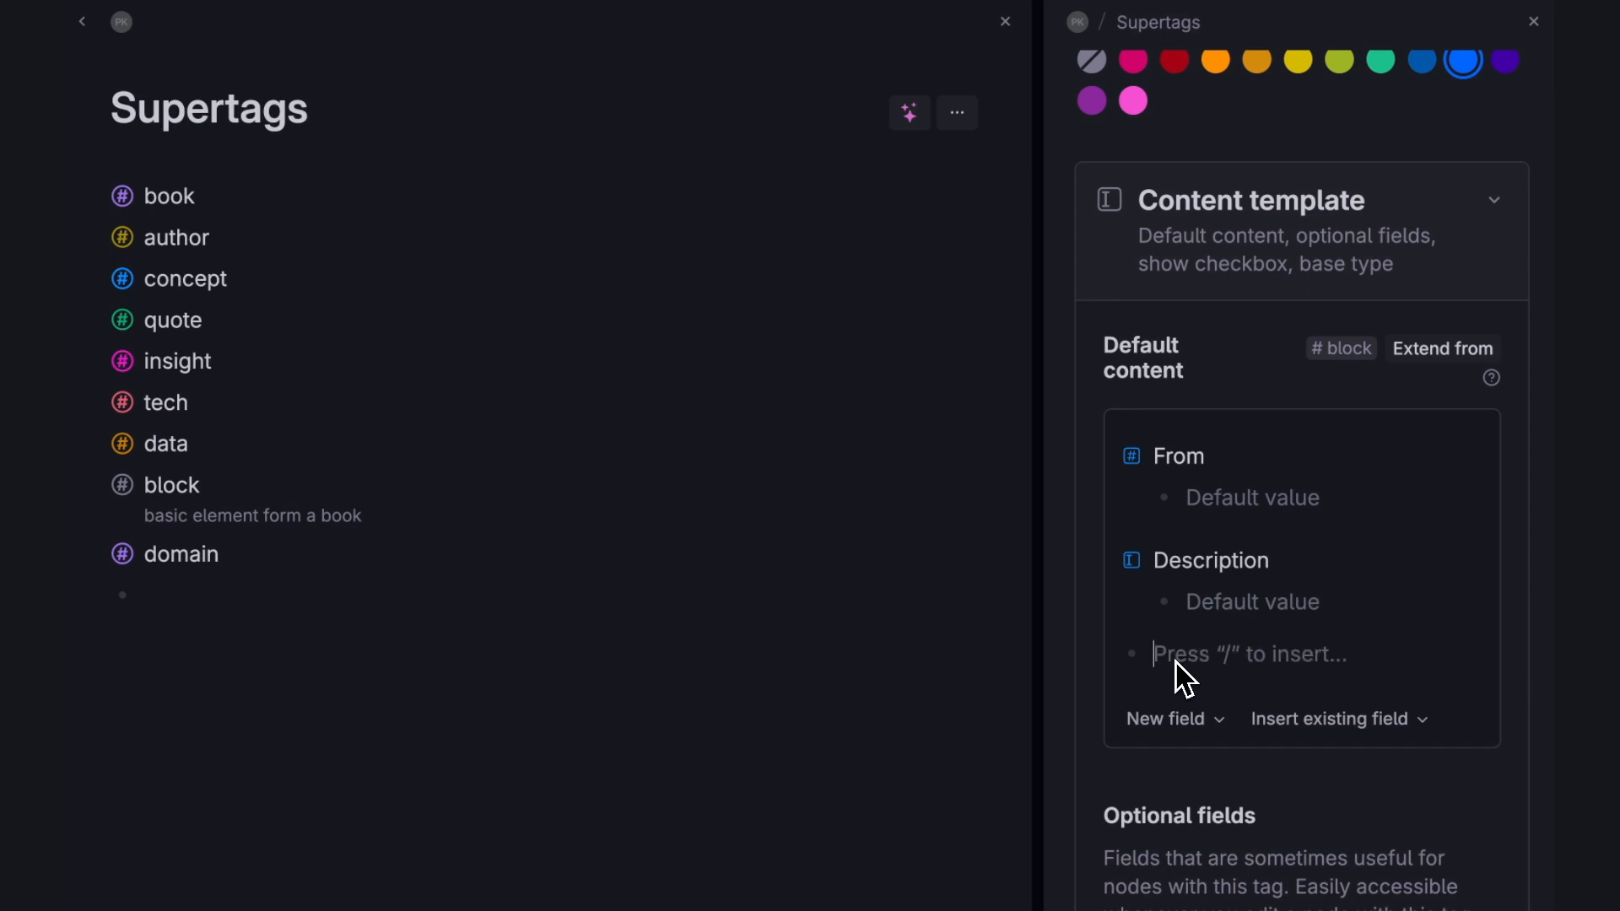
type("Domain")
Set the Domain field's type to Options from supertag with domain as the source, and close the configuration.
left_click(1135, 666)
left_click(1178, 732)
left_click(1215, 288)
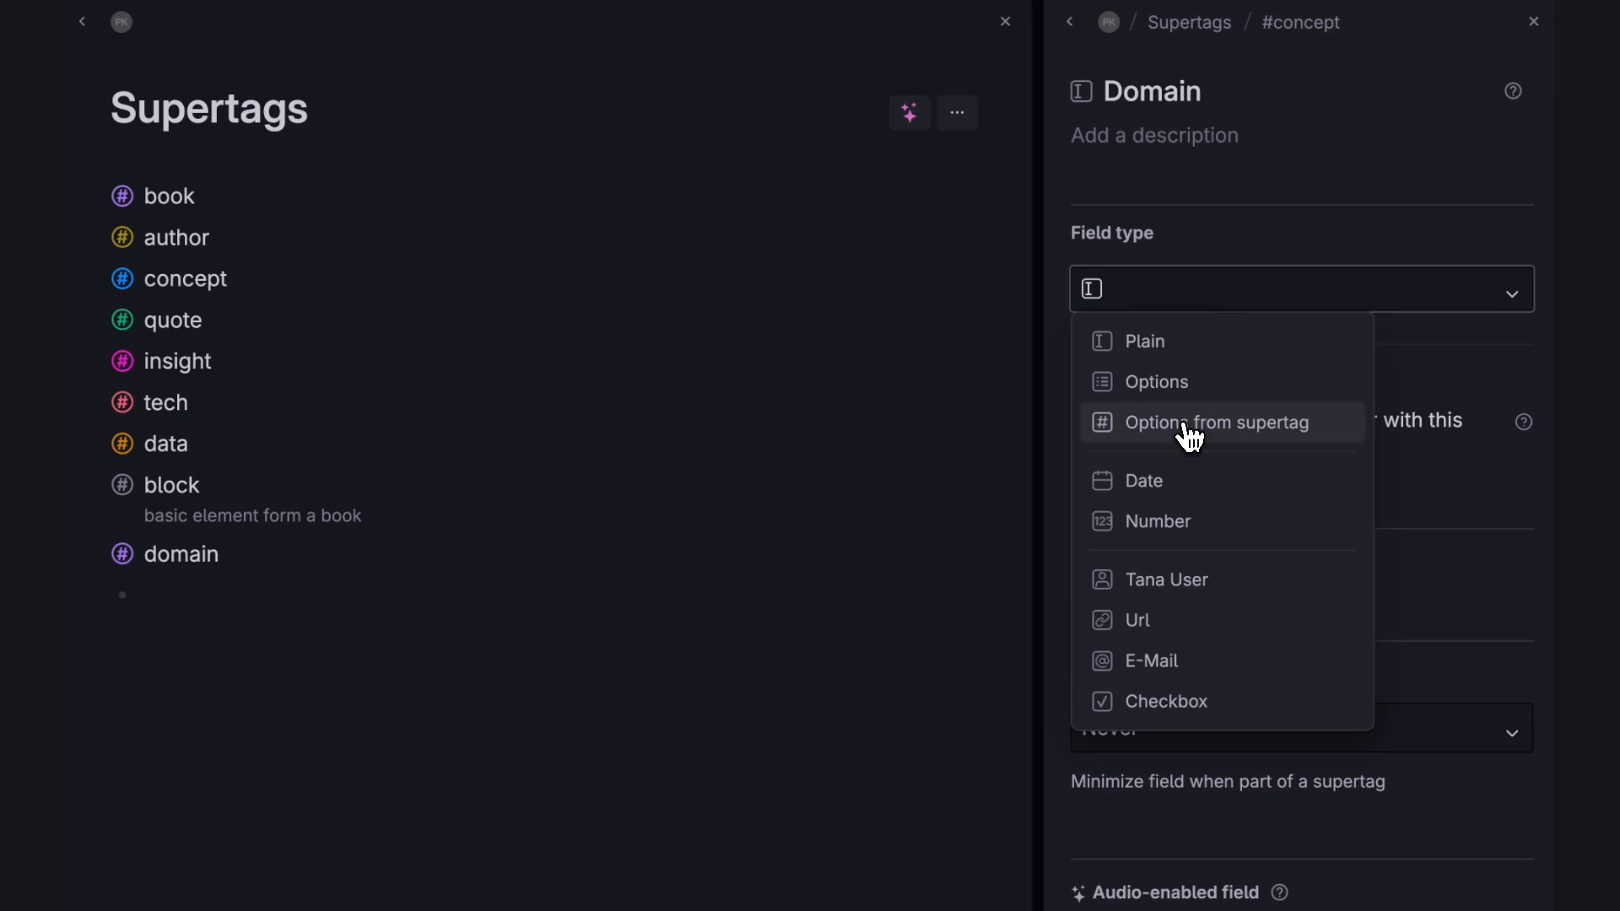
left_click(1191, 426)
type("dom")
left_click(1095, 478)
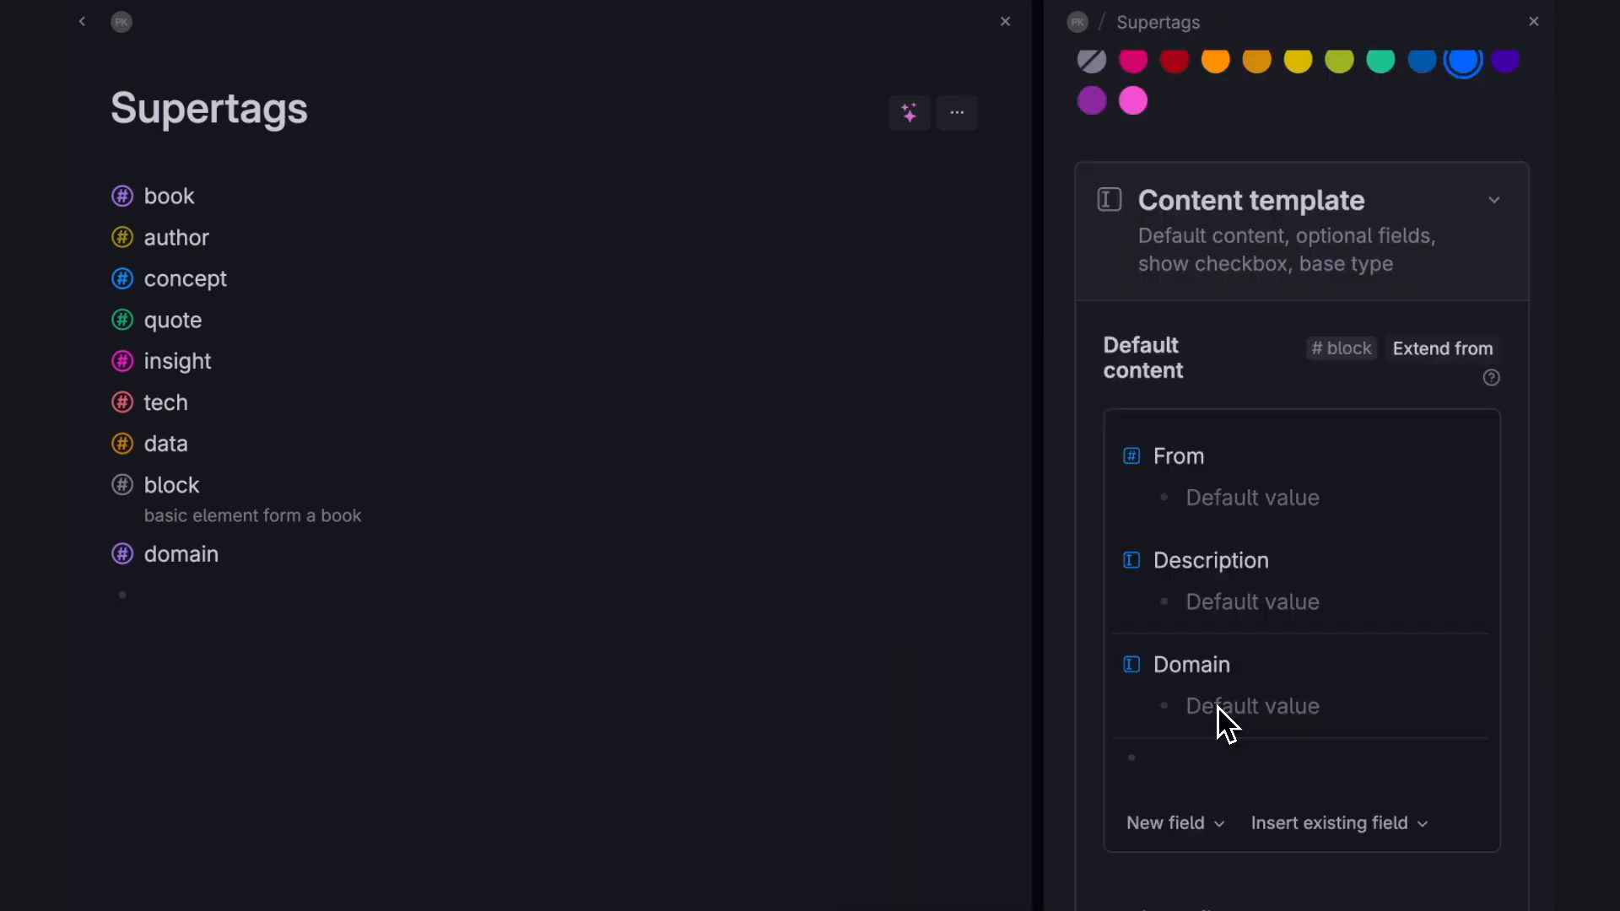
left_click(1534, 26)
left_click(402, 592)
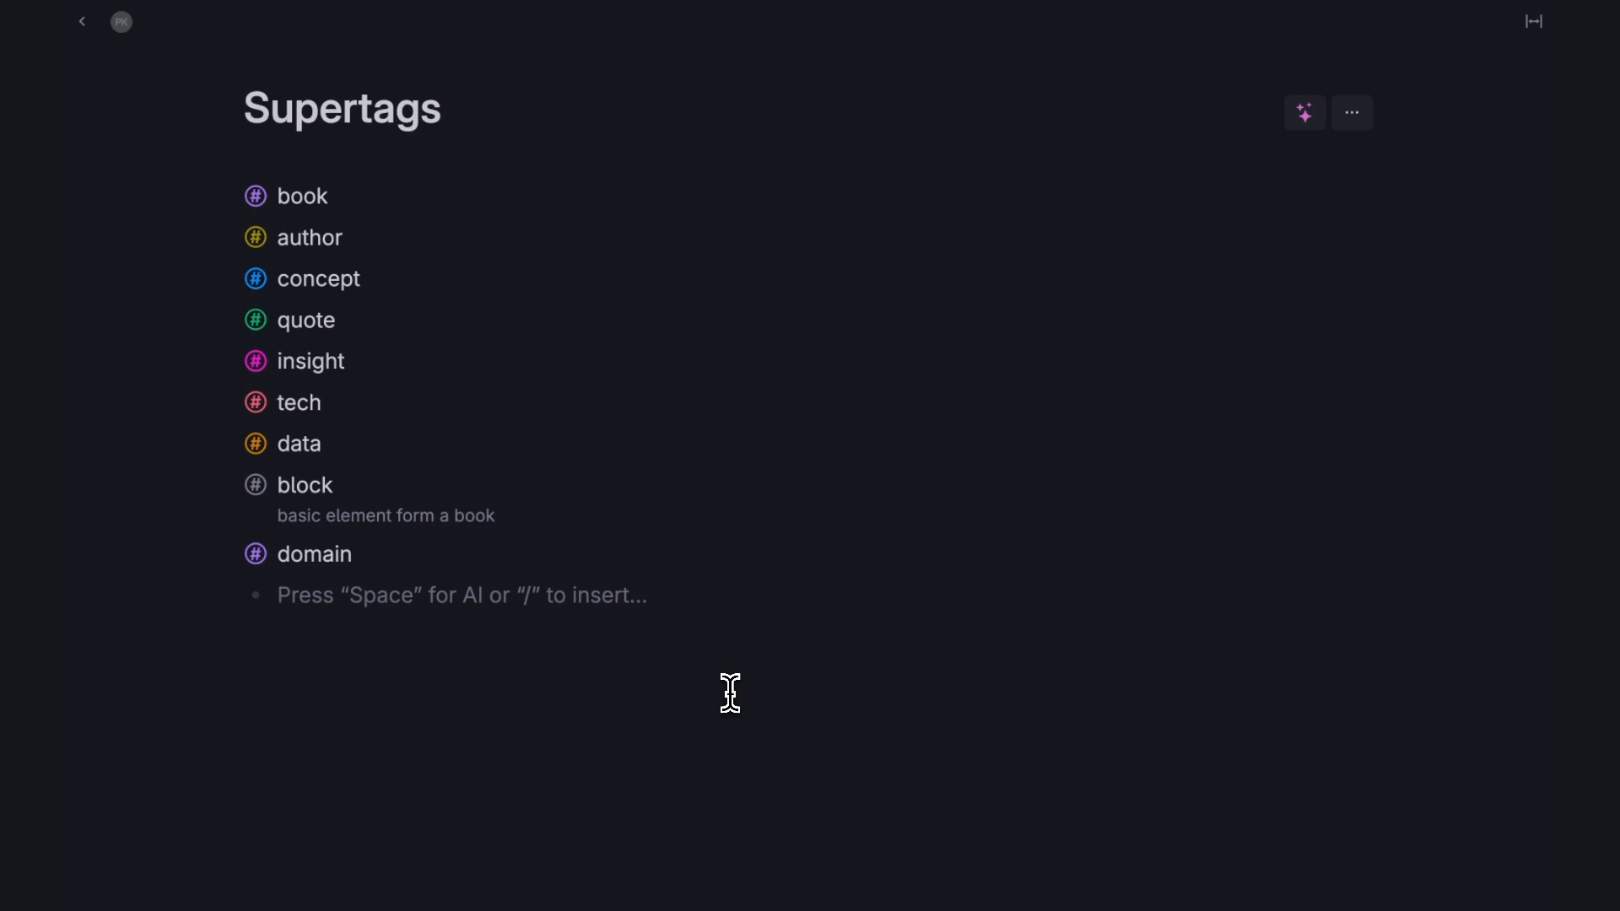
Open the quote supertag's configuration and make its content template extend from block.
right_click(256, 320)
left_click(297, 341)
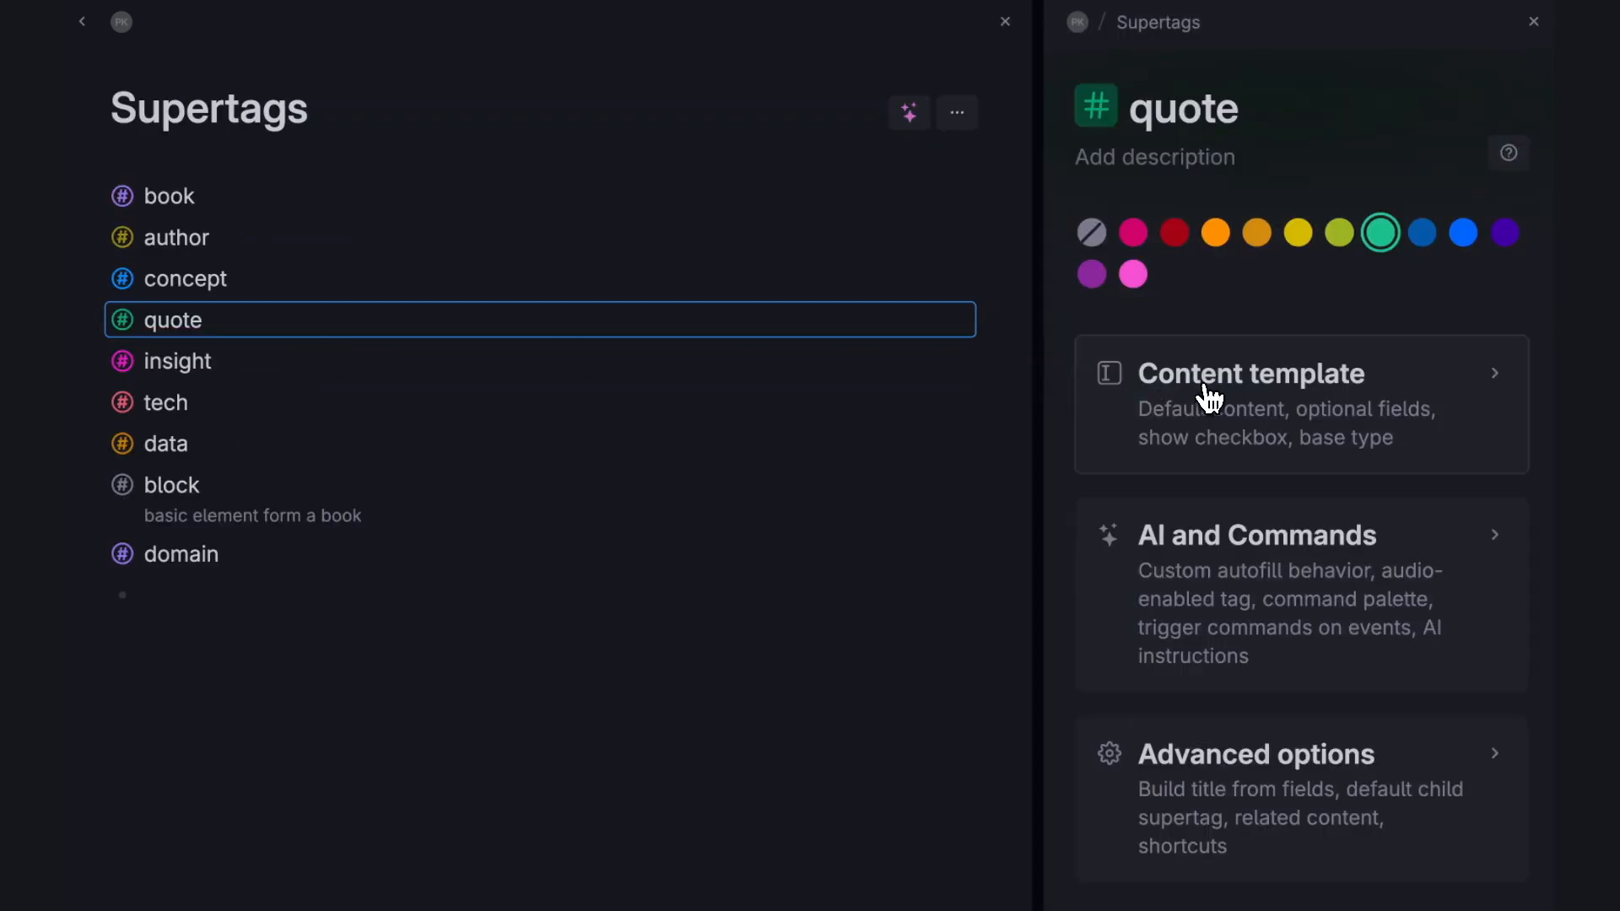
left_click(1156, 393)
left_click(1432, 523)
type("block")
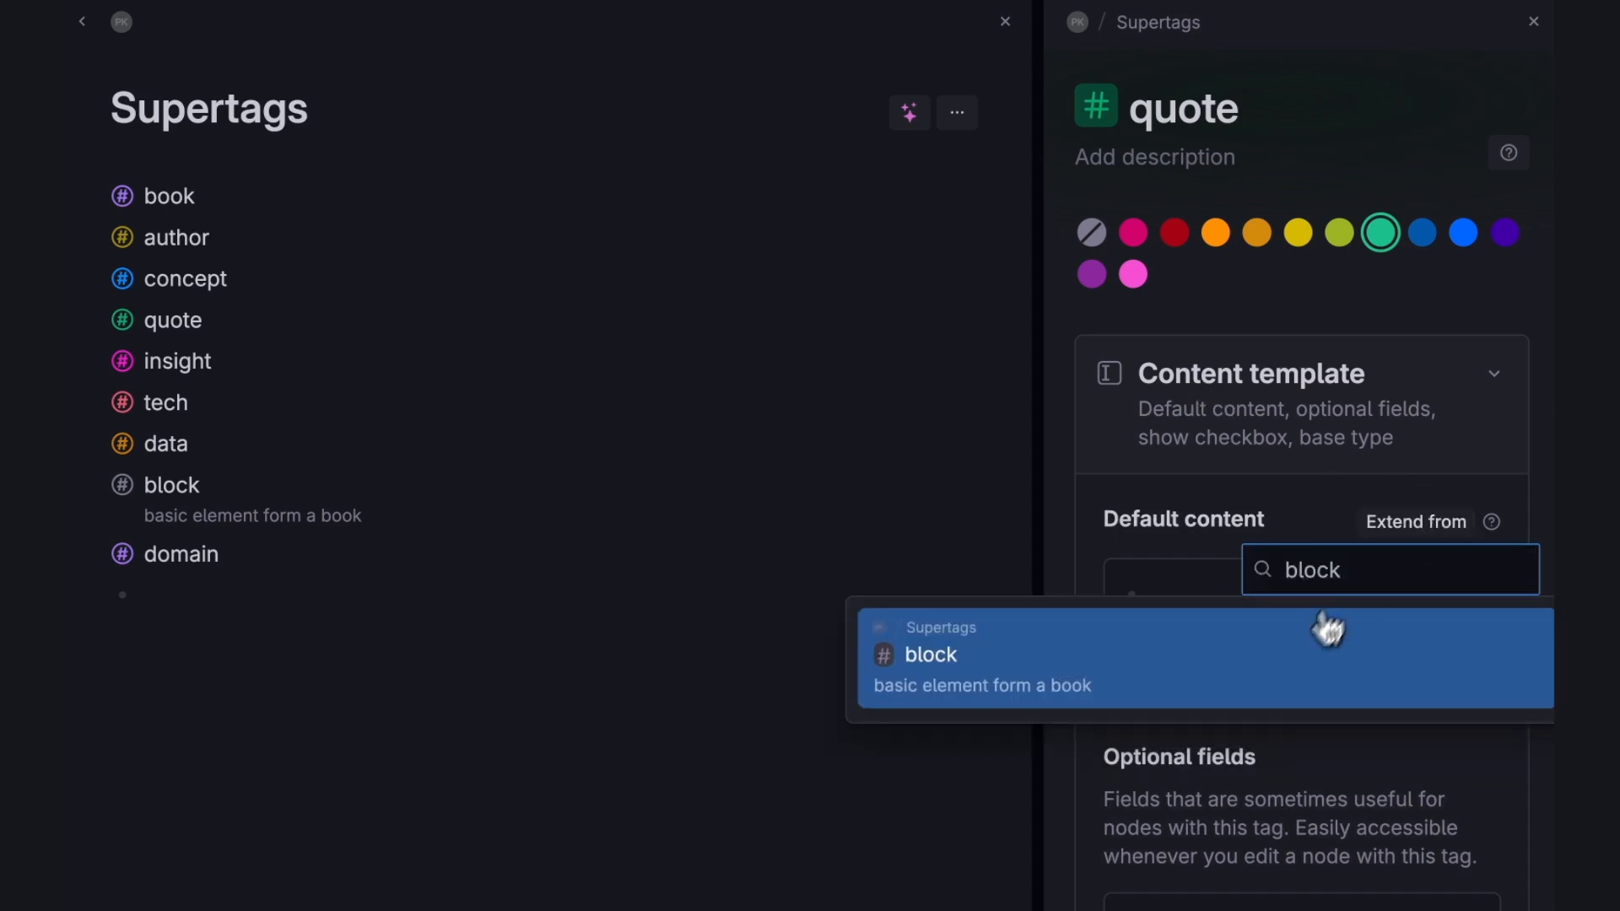
left_click(1320, 622)
Reuse the book supertag's existing By field in the quote supertag's default content, and close the configuration.
left_click(1183, 770)
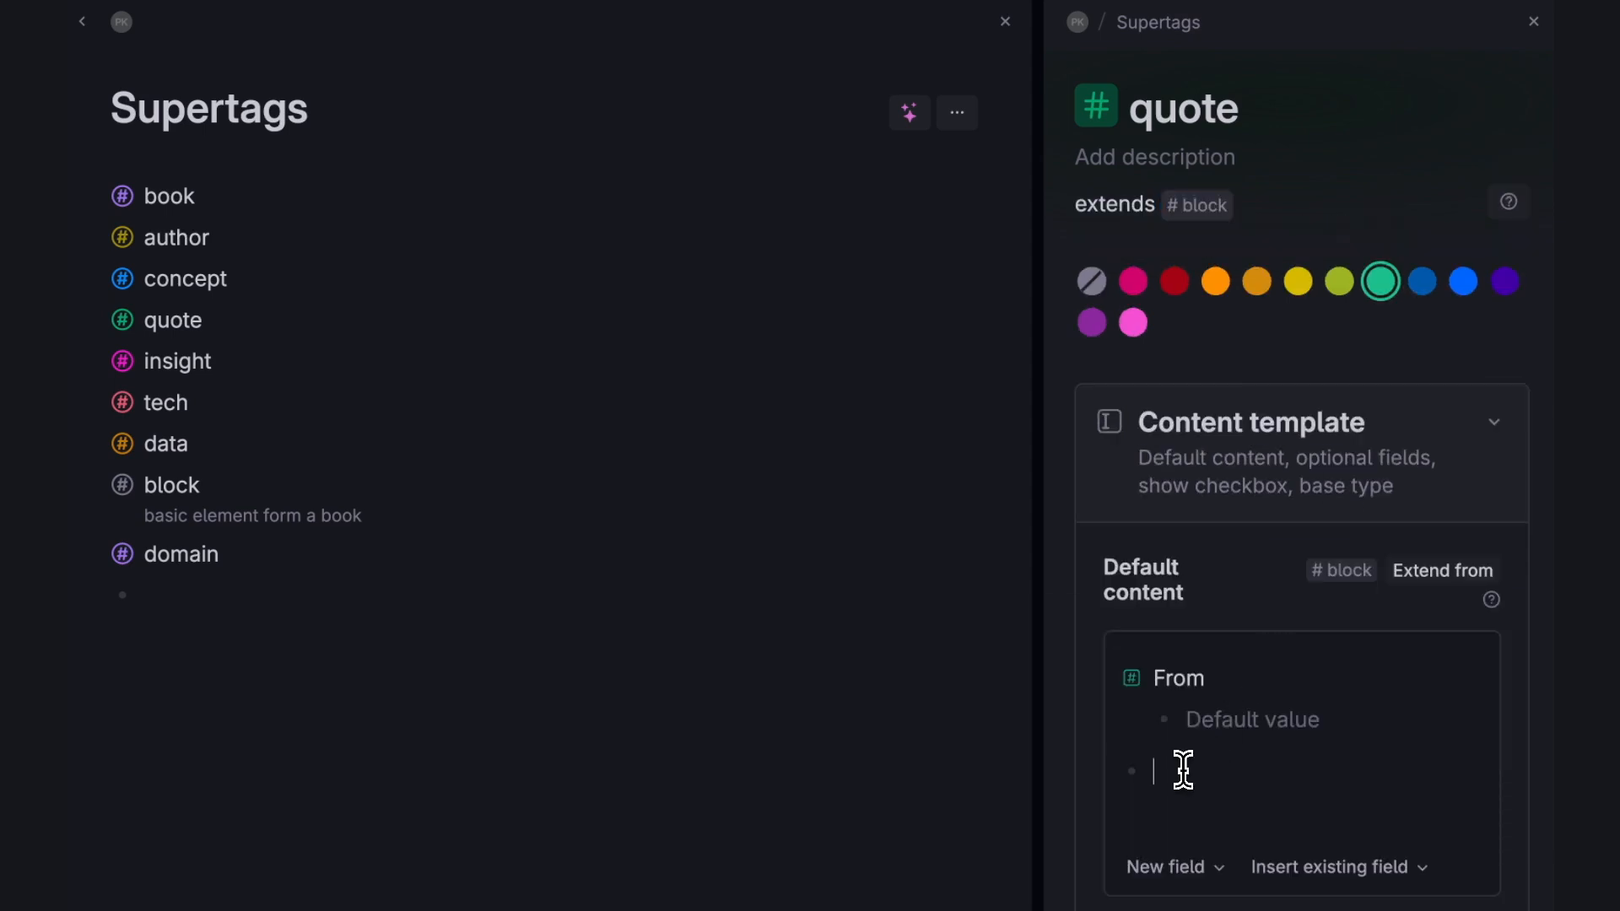
type(">")
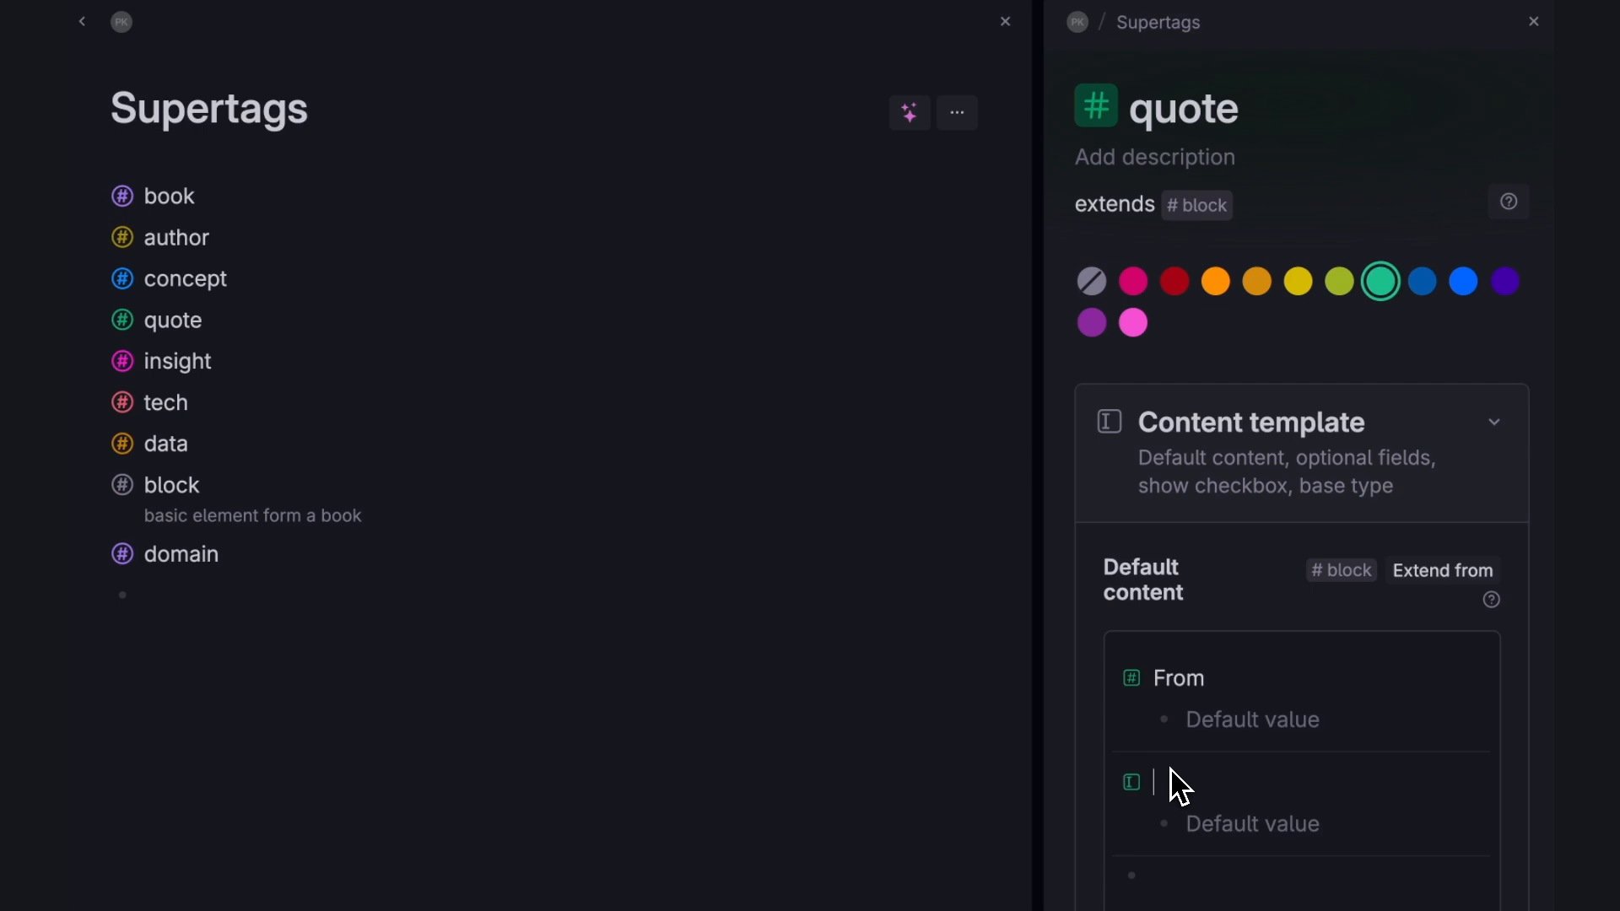
type("by")
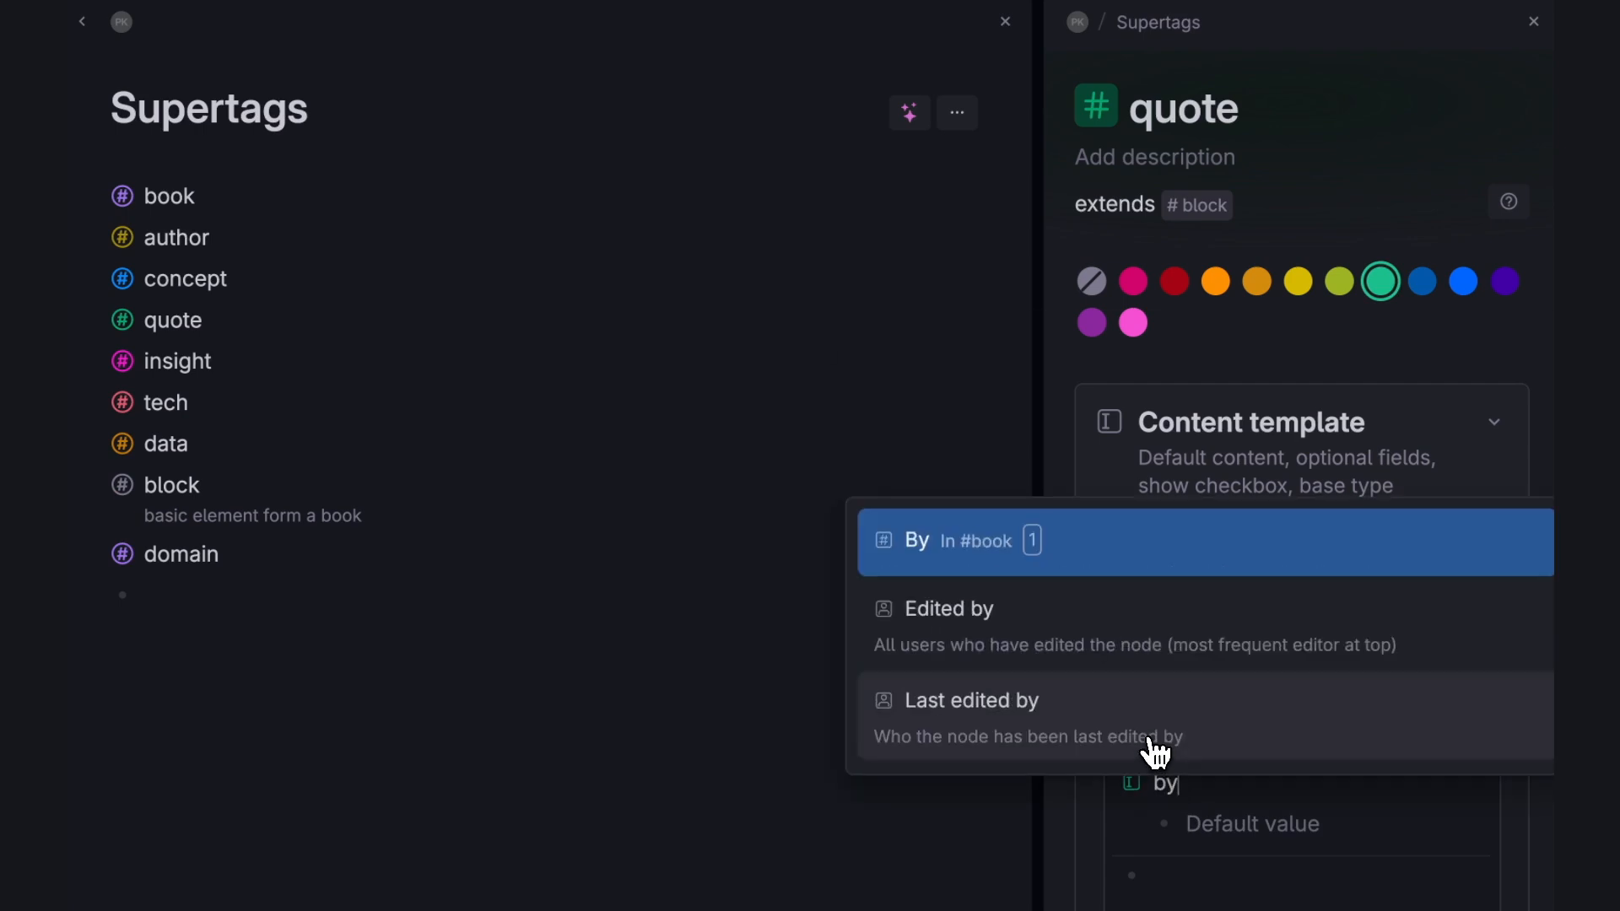
left_click(1110, 547)
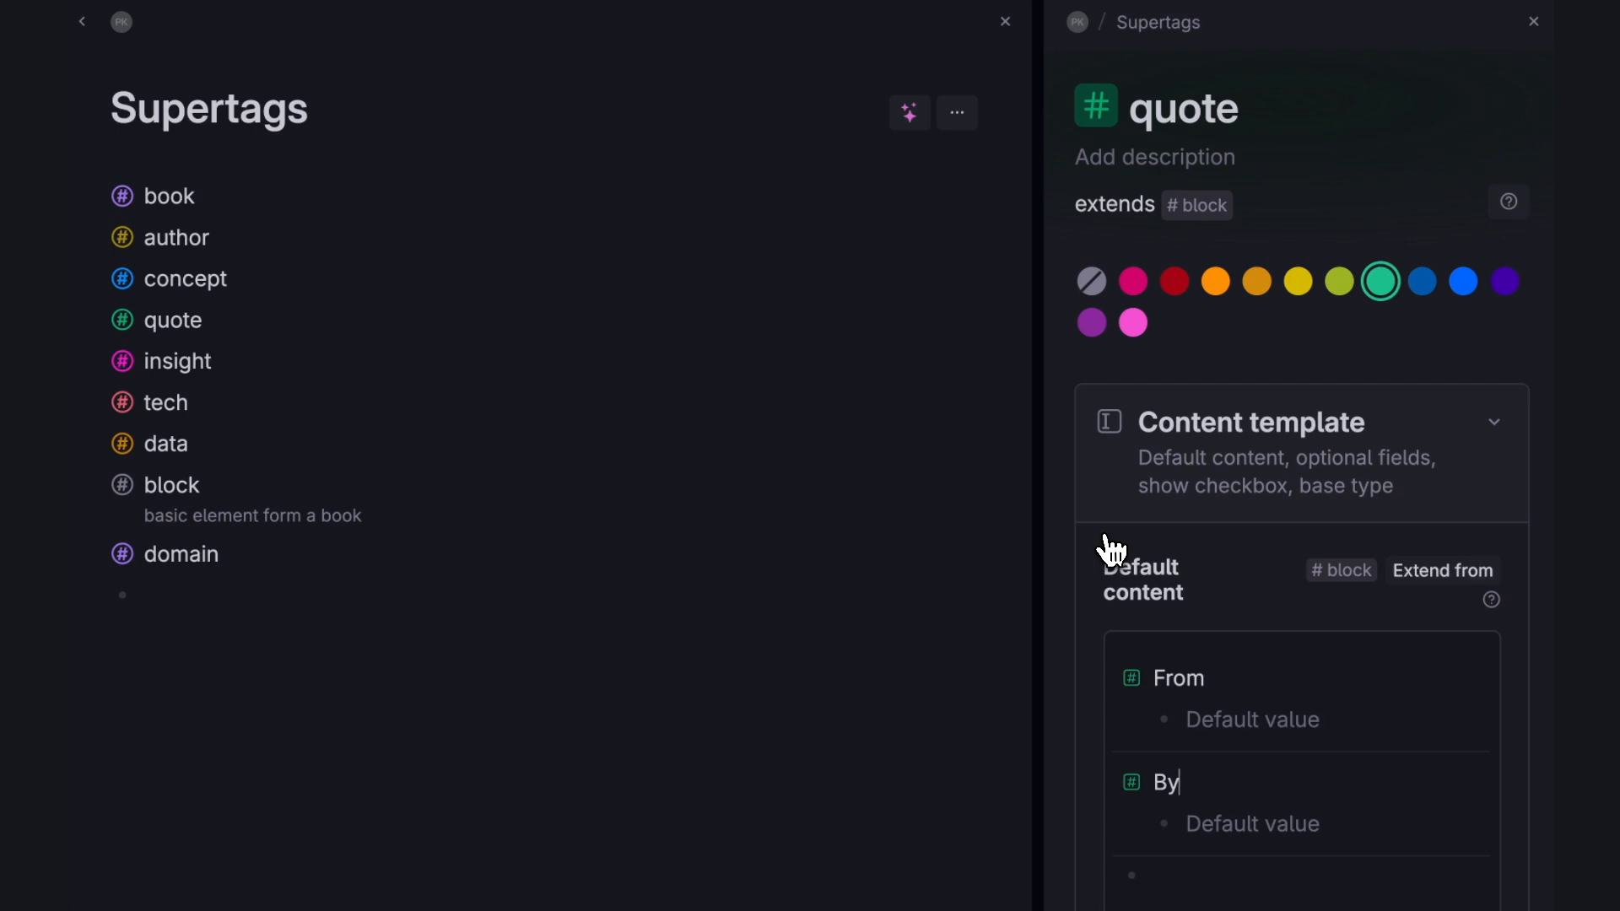
left_click(1533, 23)
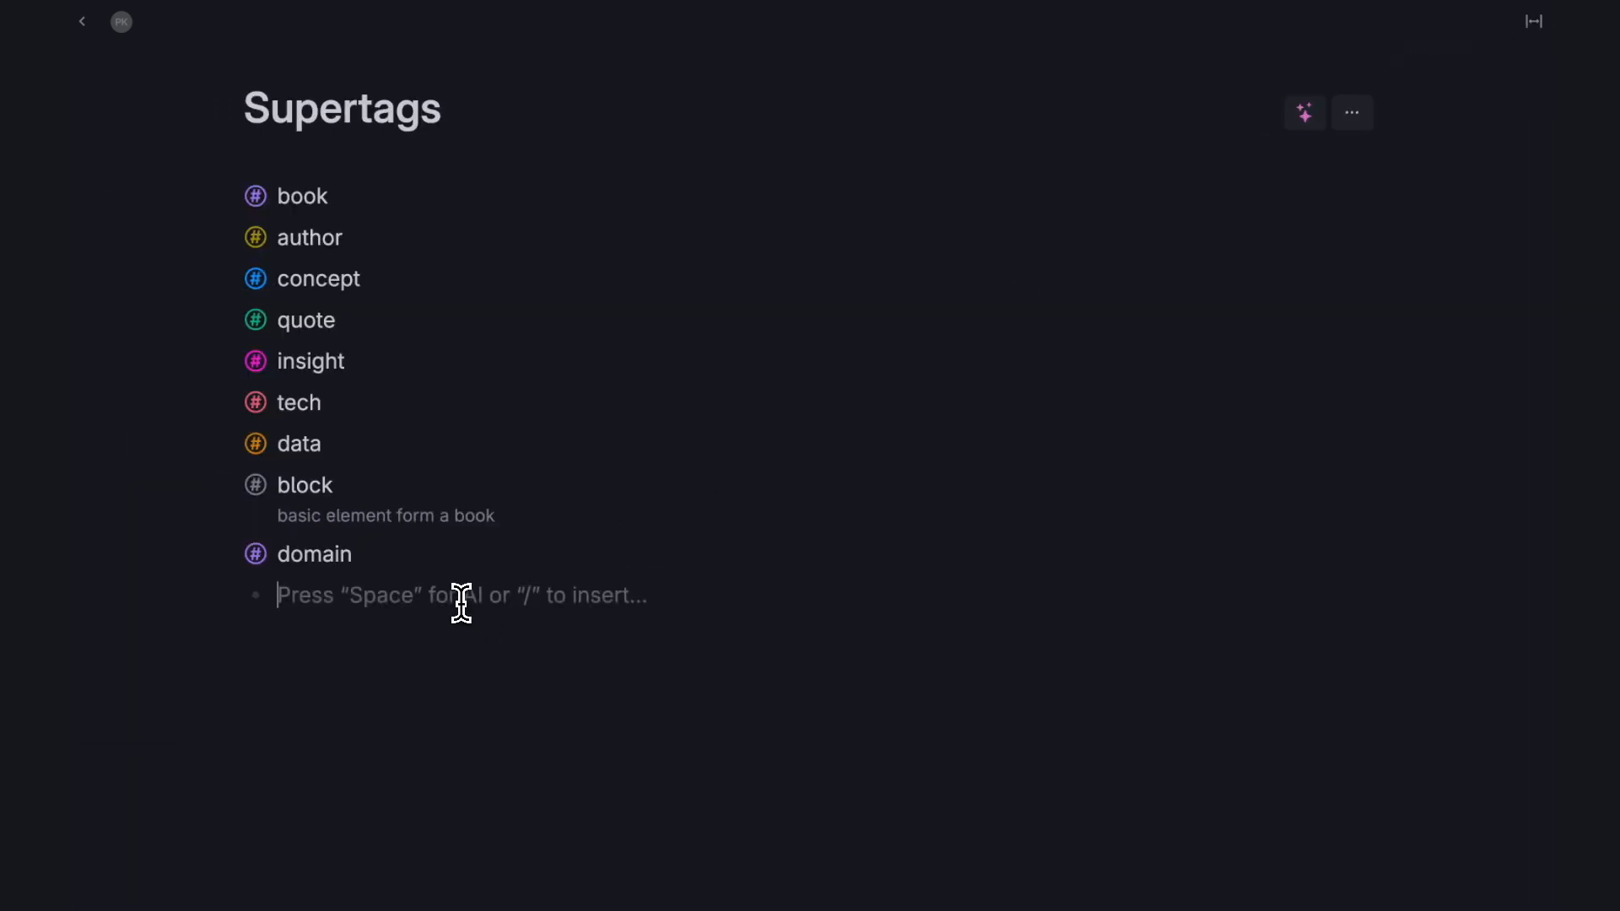
Open the insight supertag's configuration and add a Description field to its default content.
right_click(304, 374)
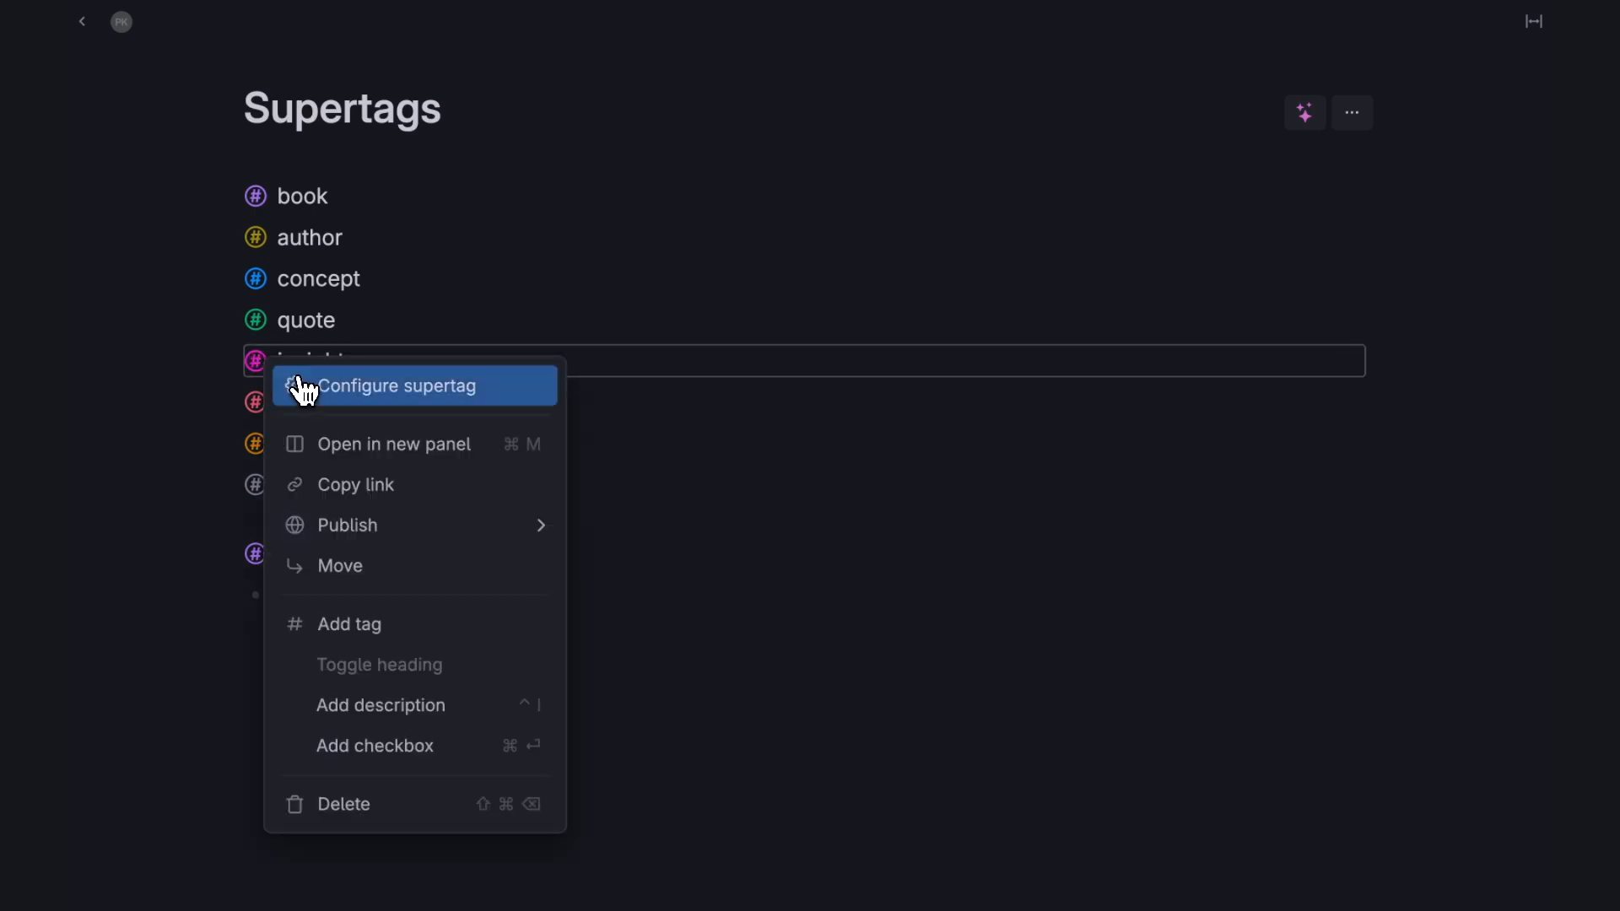
left_click(305, 383)
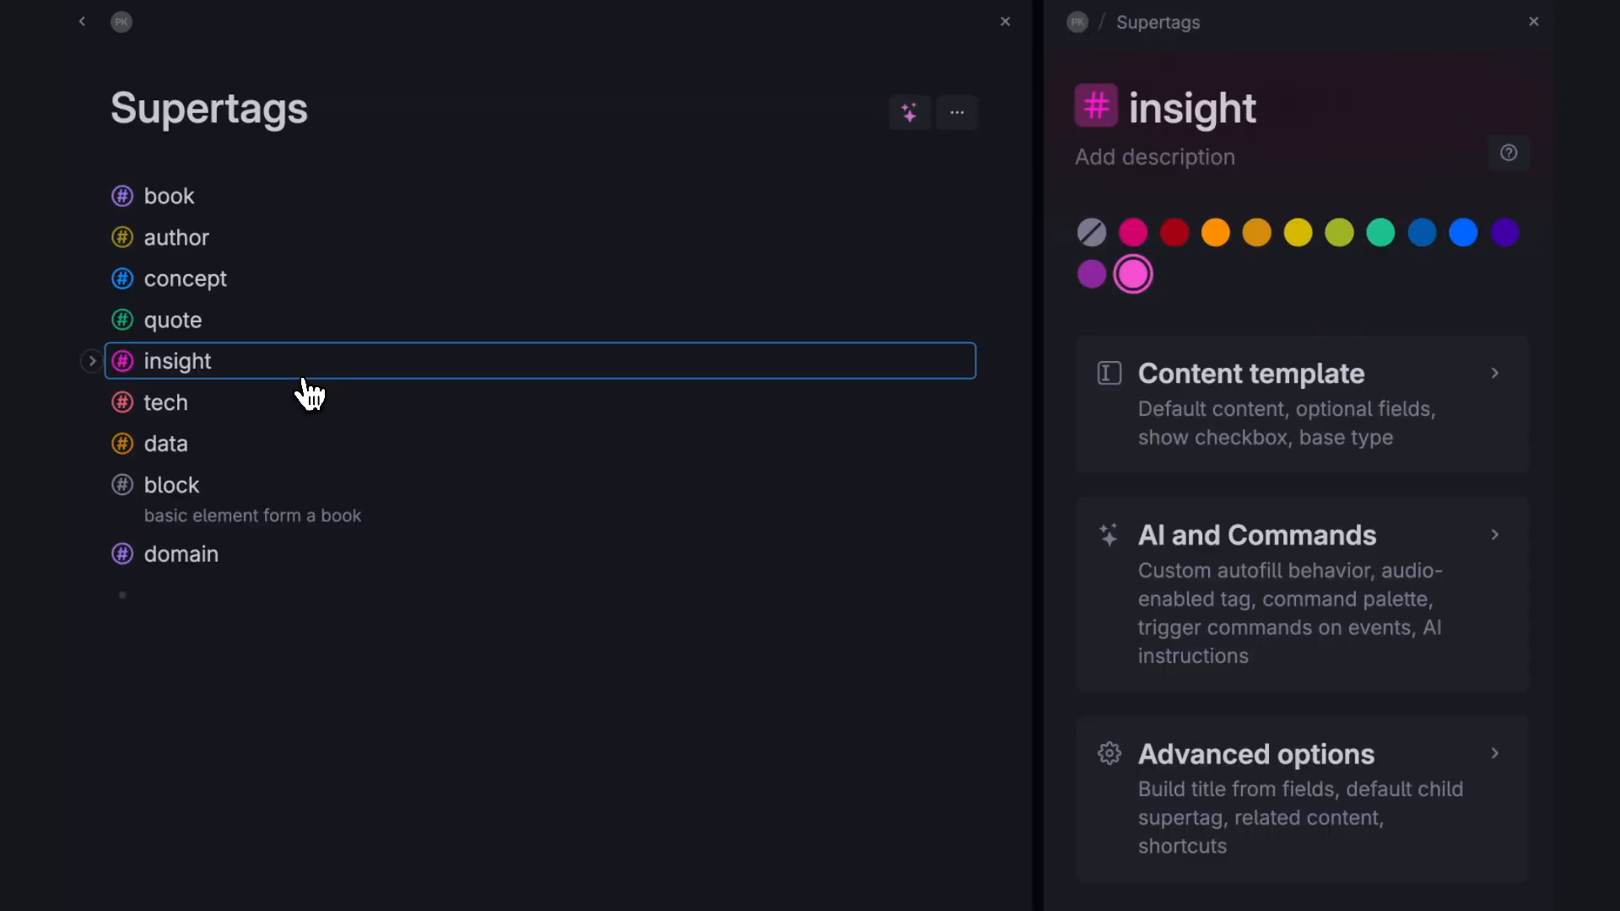
left_click(1197, 401)
left_click(1193, 580)
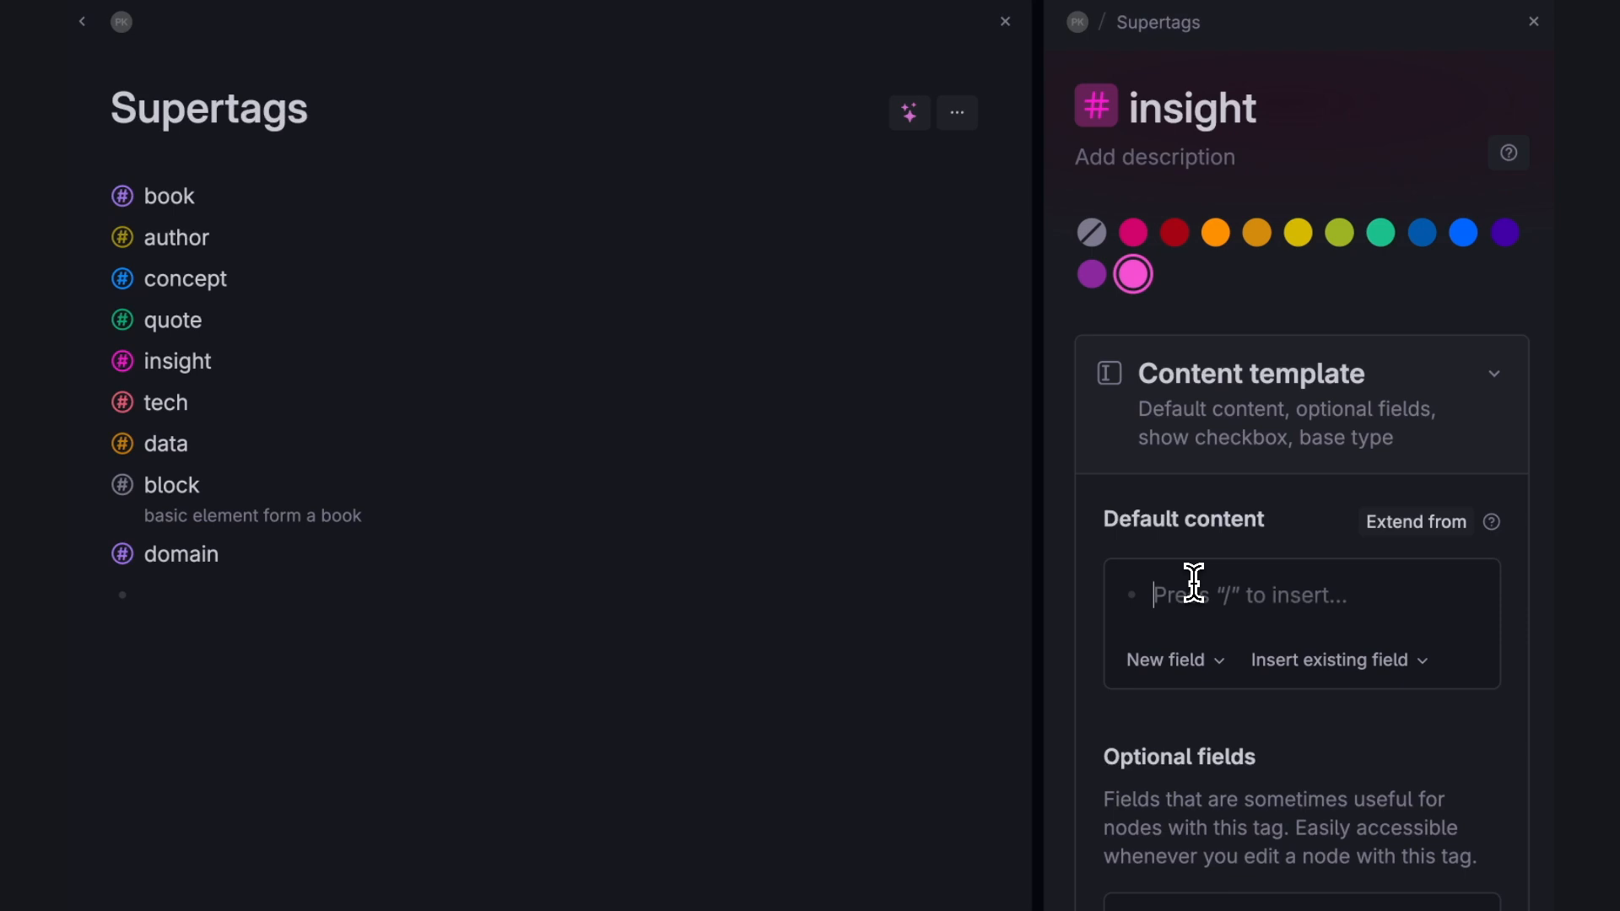
type(">Des")
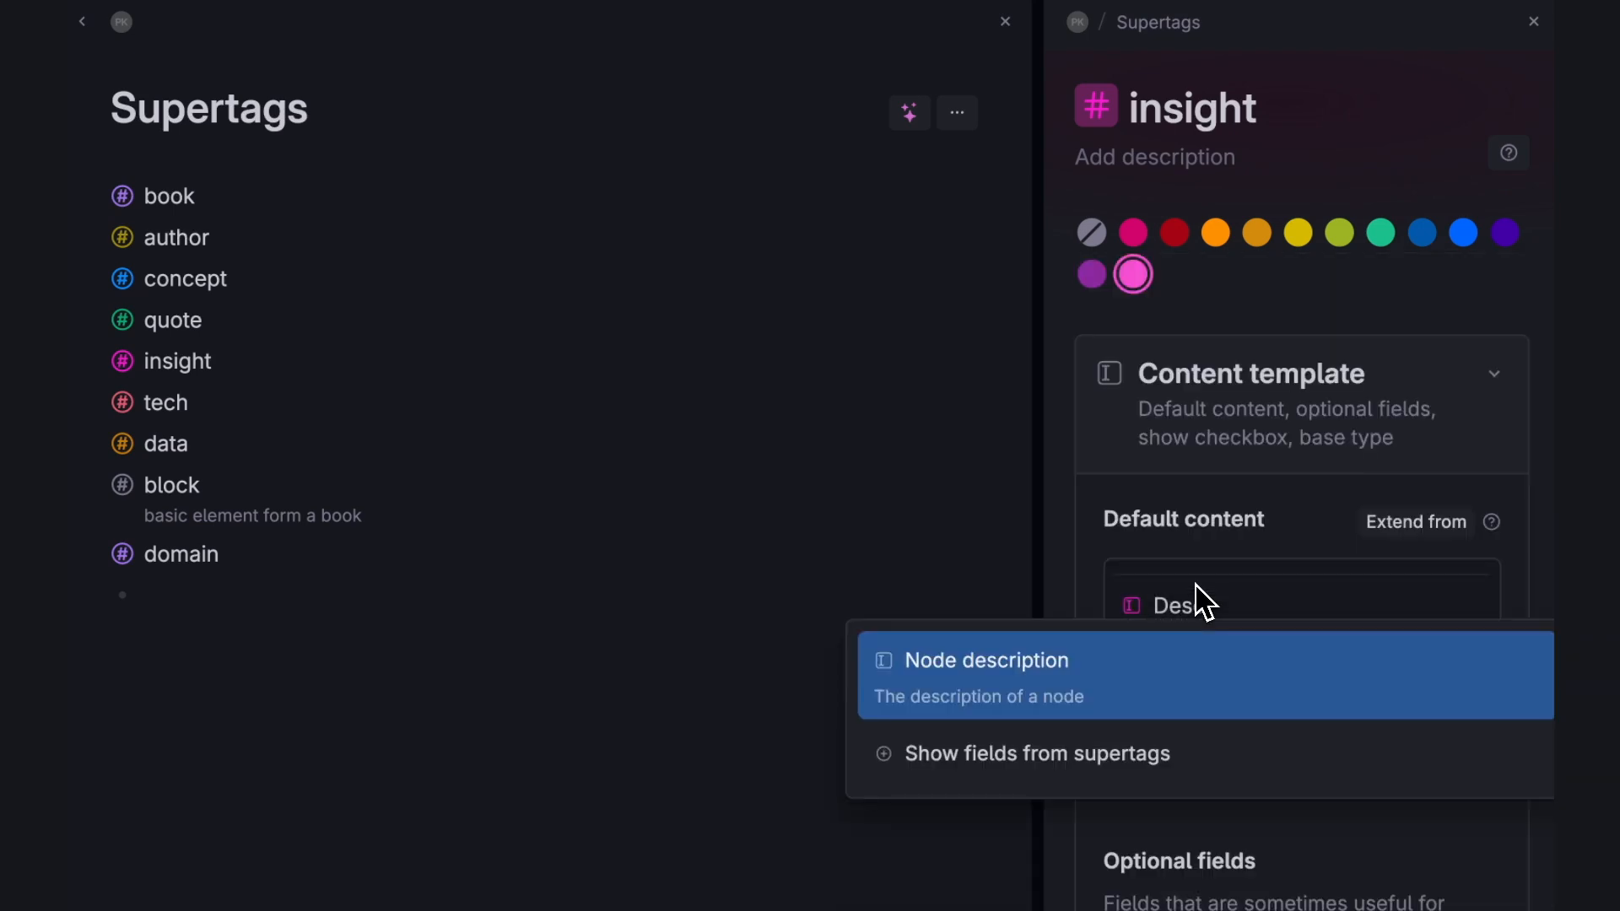
type("cription")
key("Return")
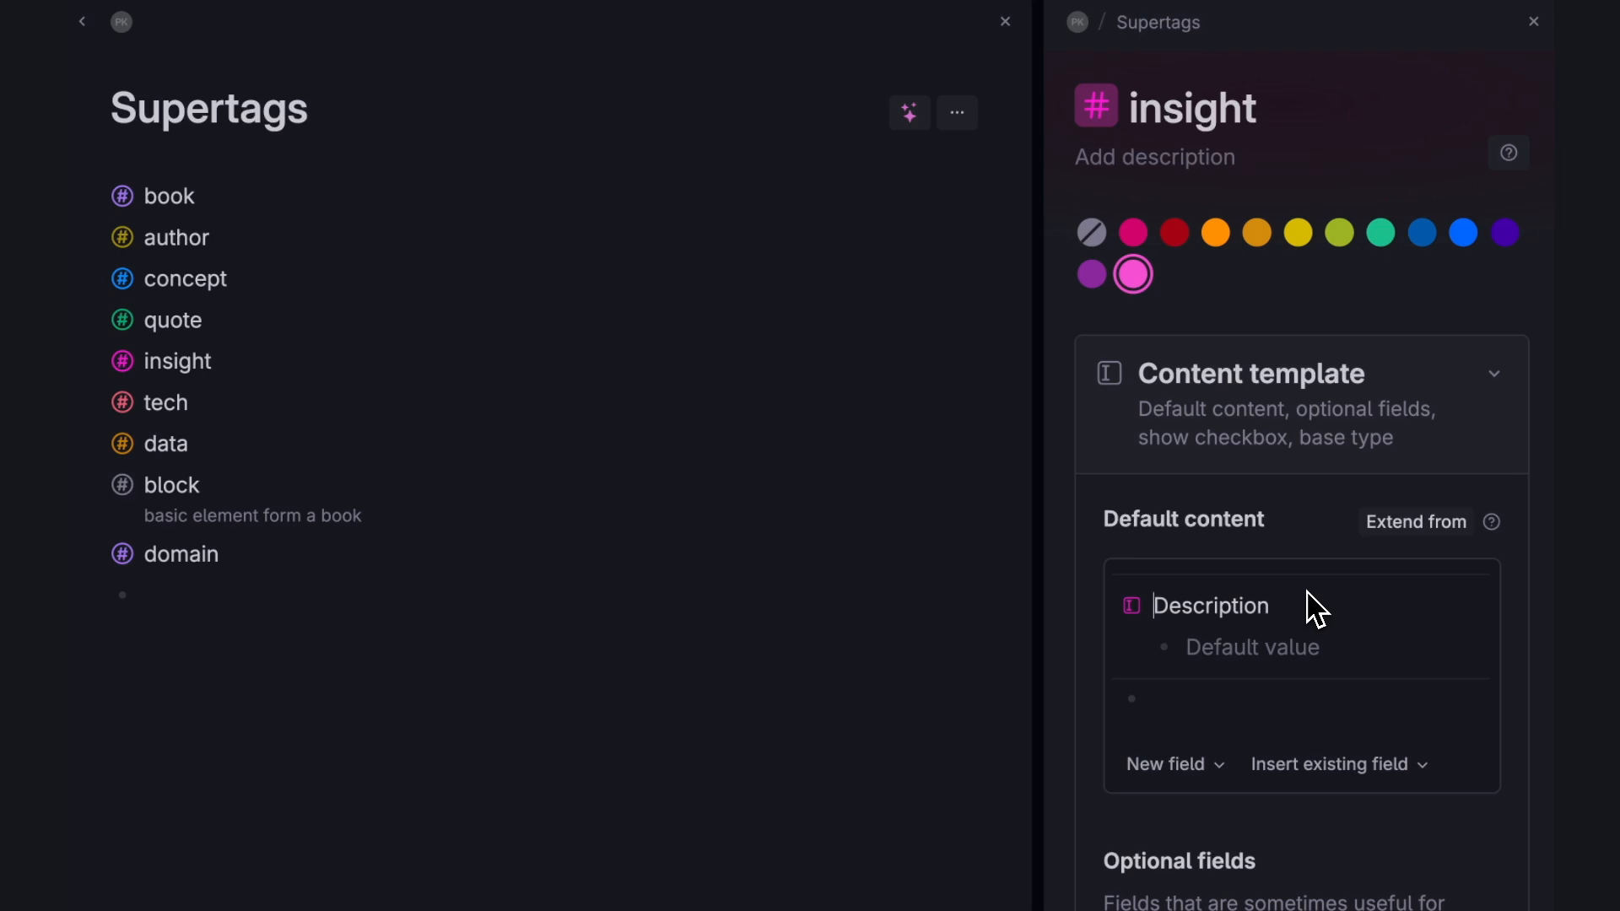
Make the insight supertag extend from block and close its configuration.
left_click(1410, 528)
type("blo")
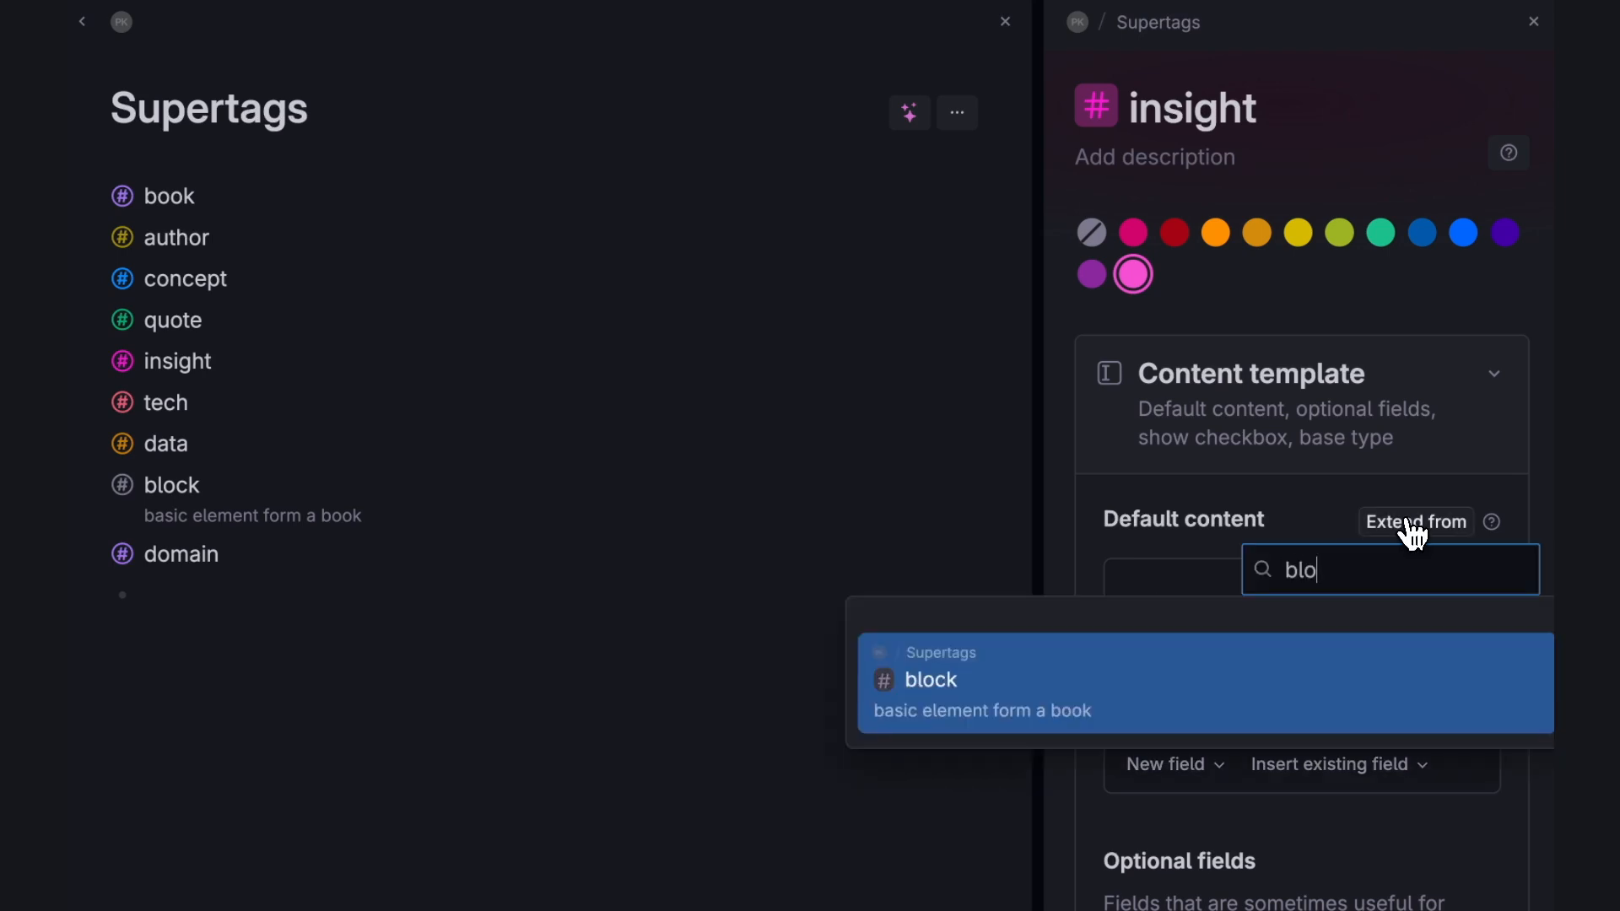
left_click(1200, 688)
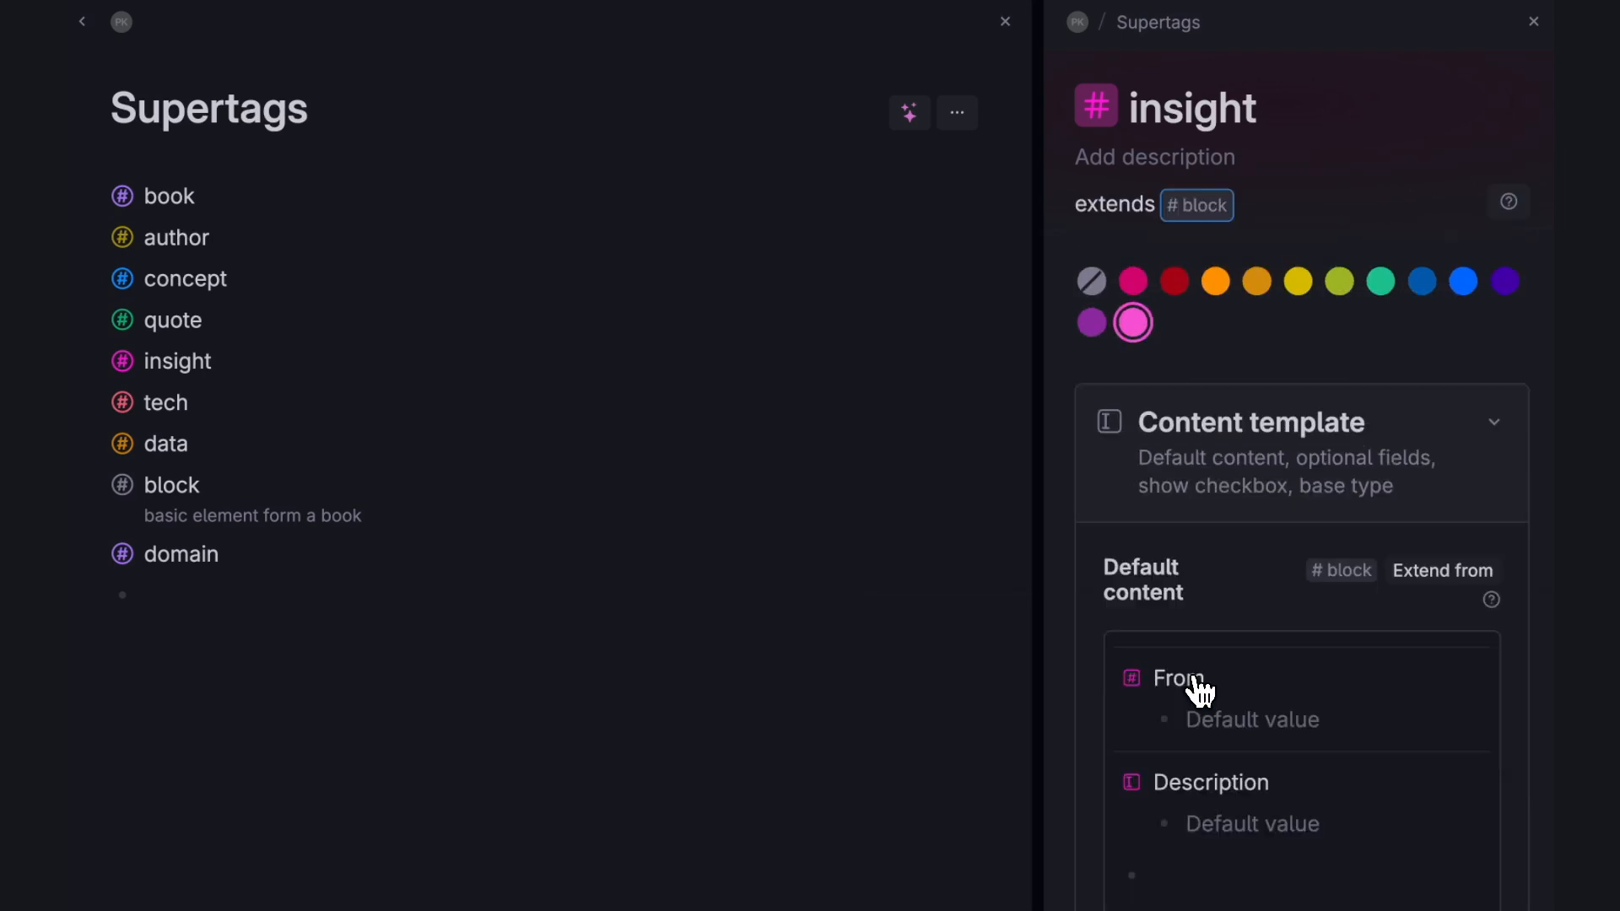
left_click(1533, 22)
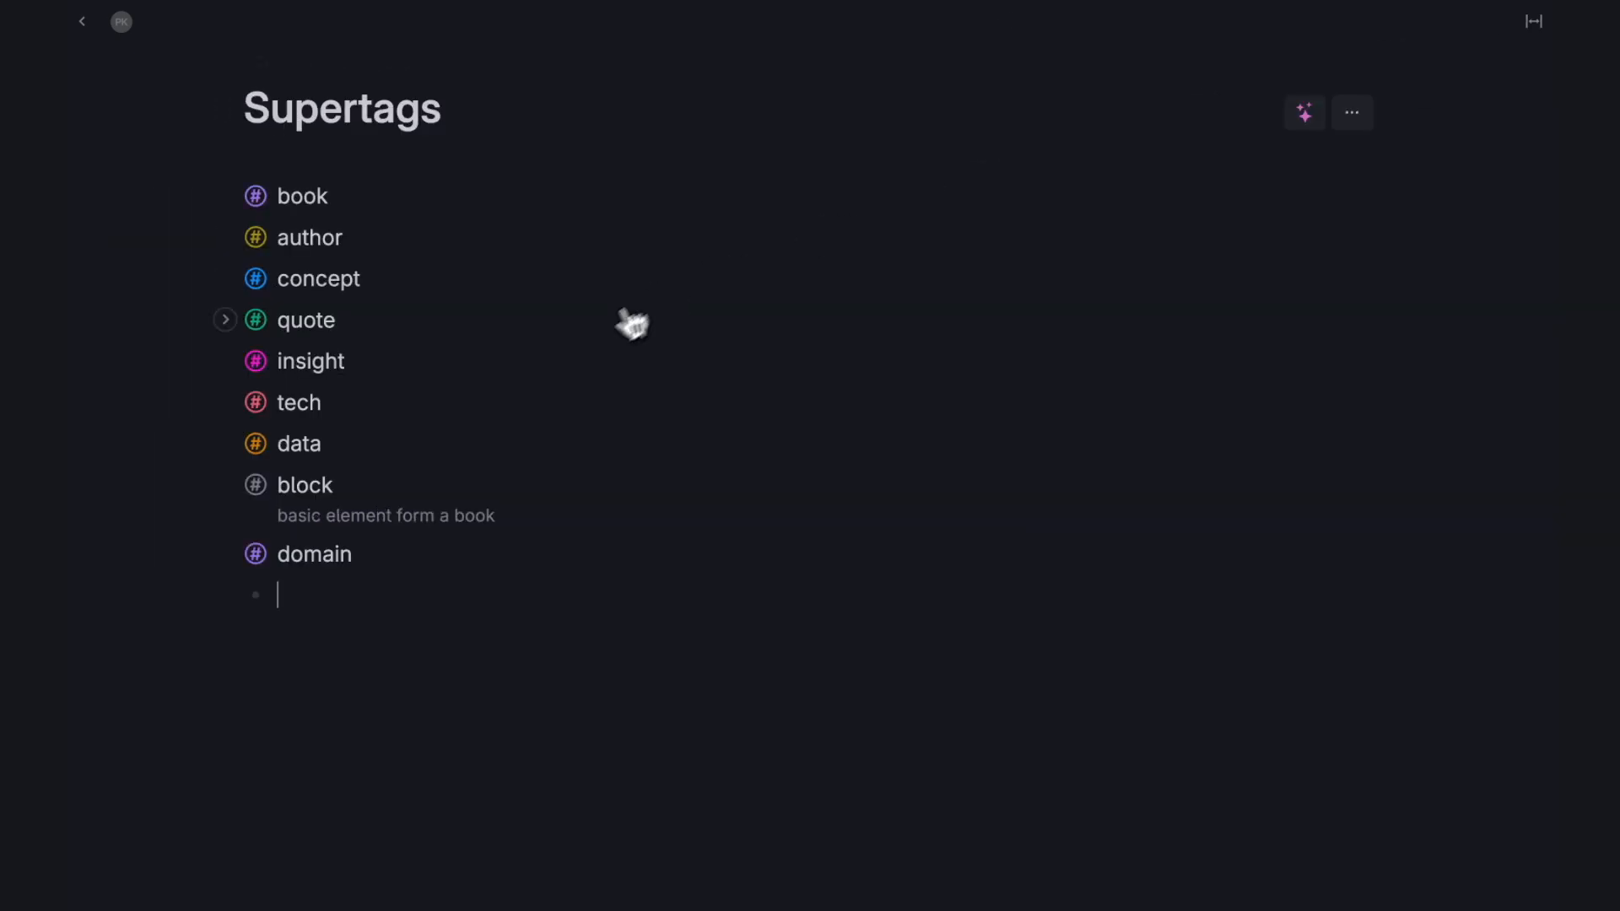
Open the tech supertag's configuration in a wider panel and make its content template extend from block.
right_click(265, 408)
left_click(283, 430)
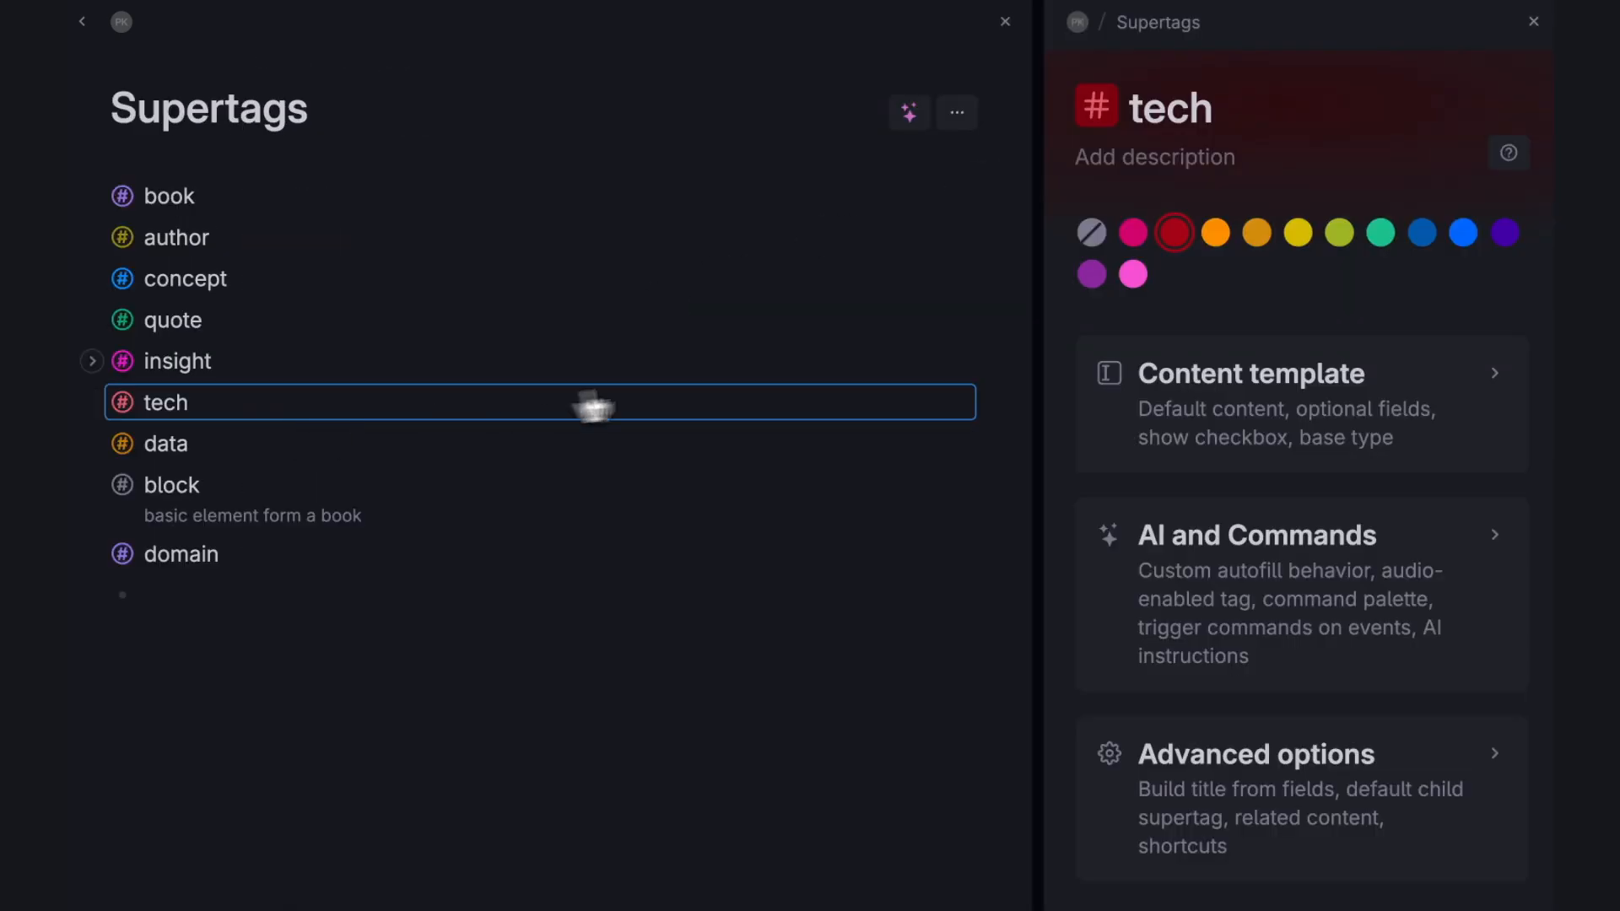
left_click_drag(1033, 384, 852, 381)
left_click(1021, 371)
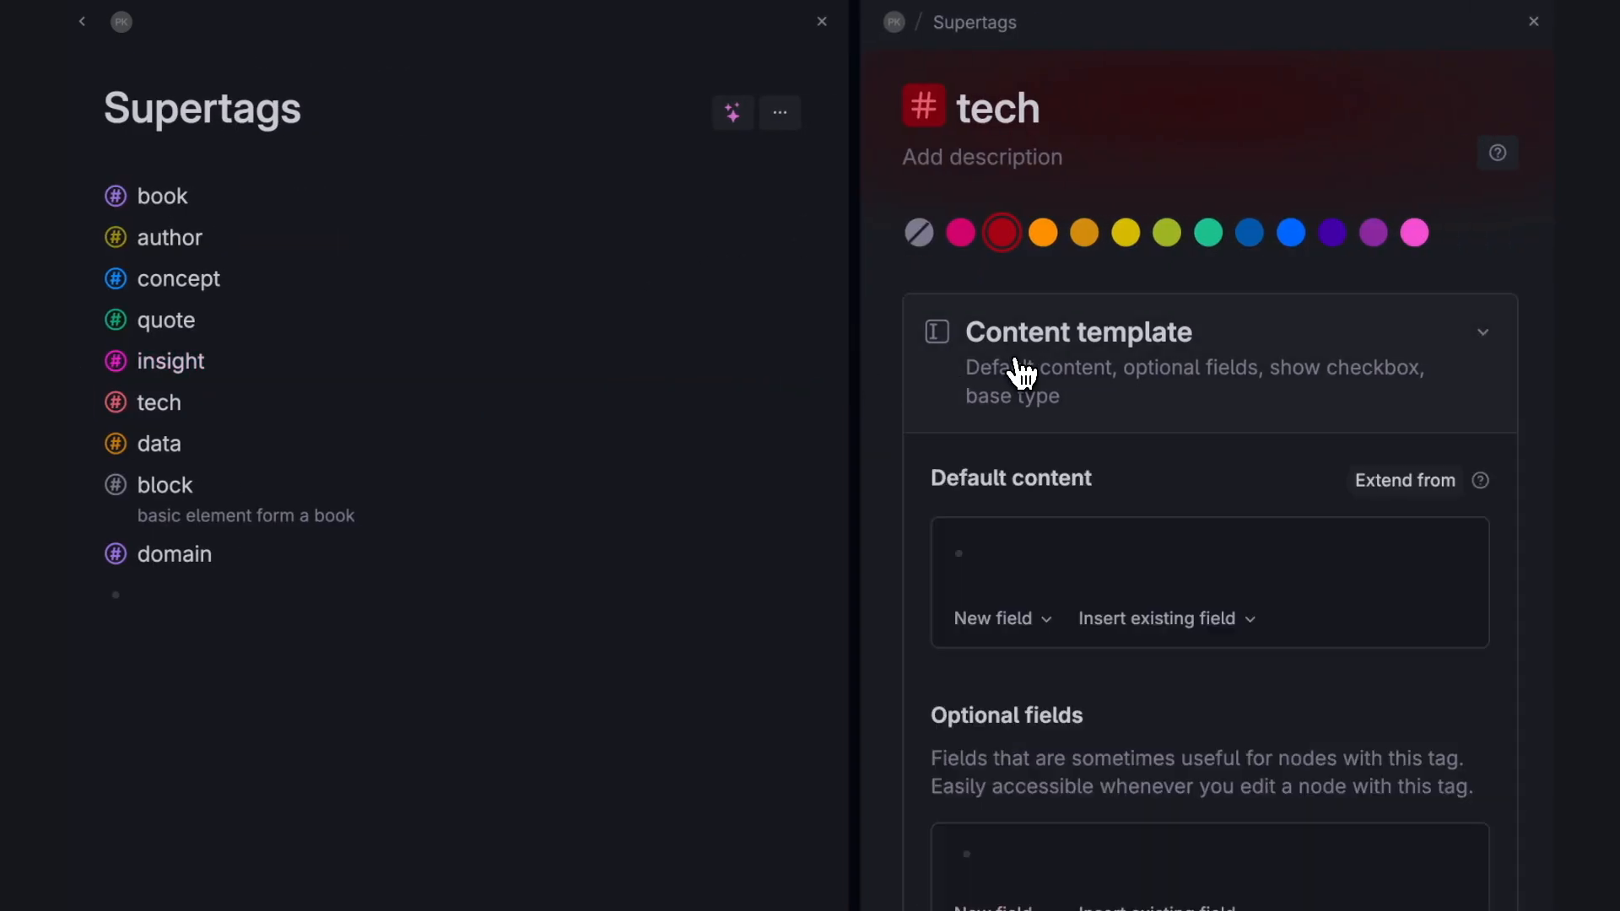
left_click(1379, 488)
type("bloc")
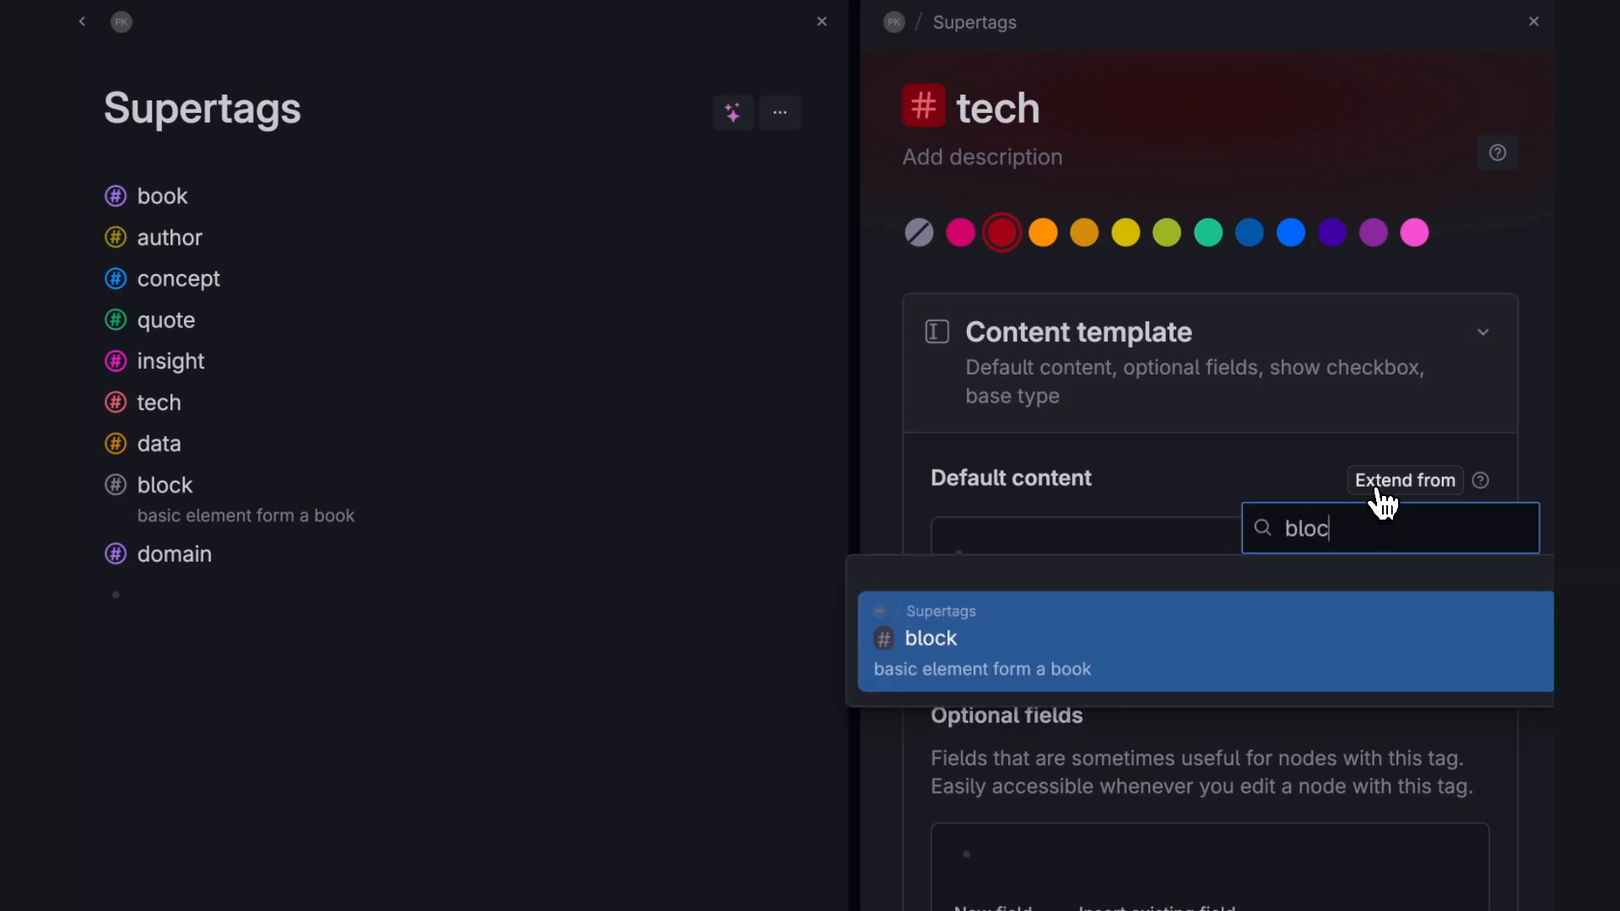
left_click(1229, 643)
Add a Category field to the tech supertag's default content and set its field type to Options.
scroll(1215, 673, "down", 2)
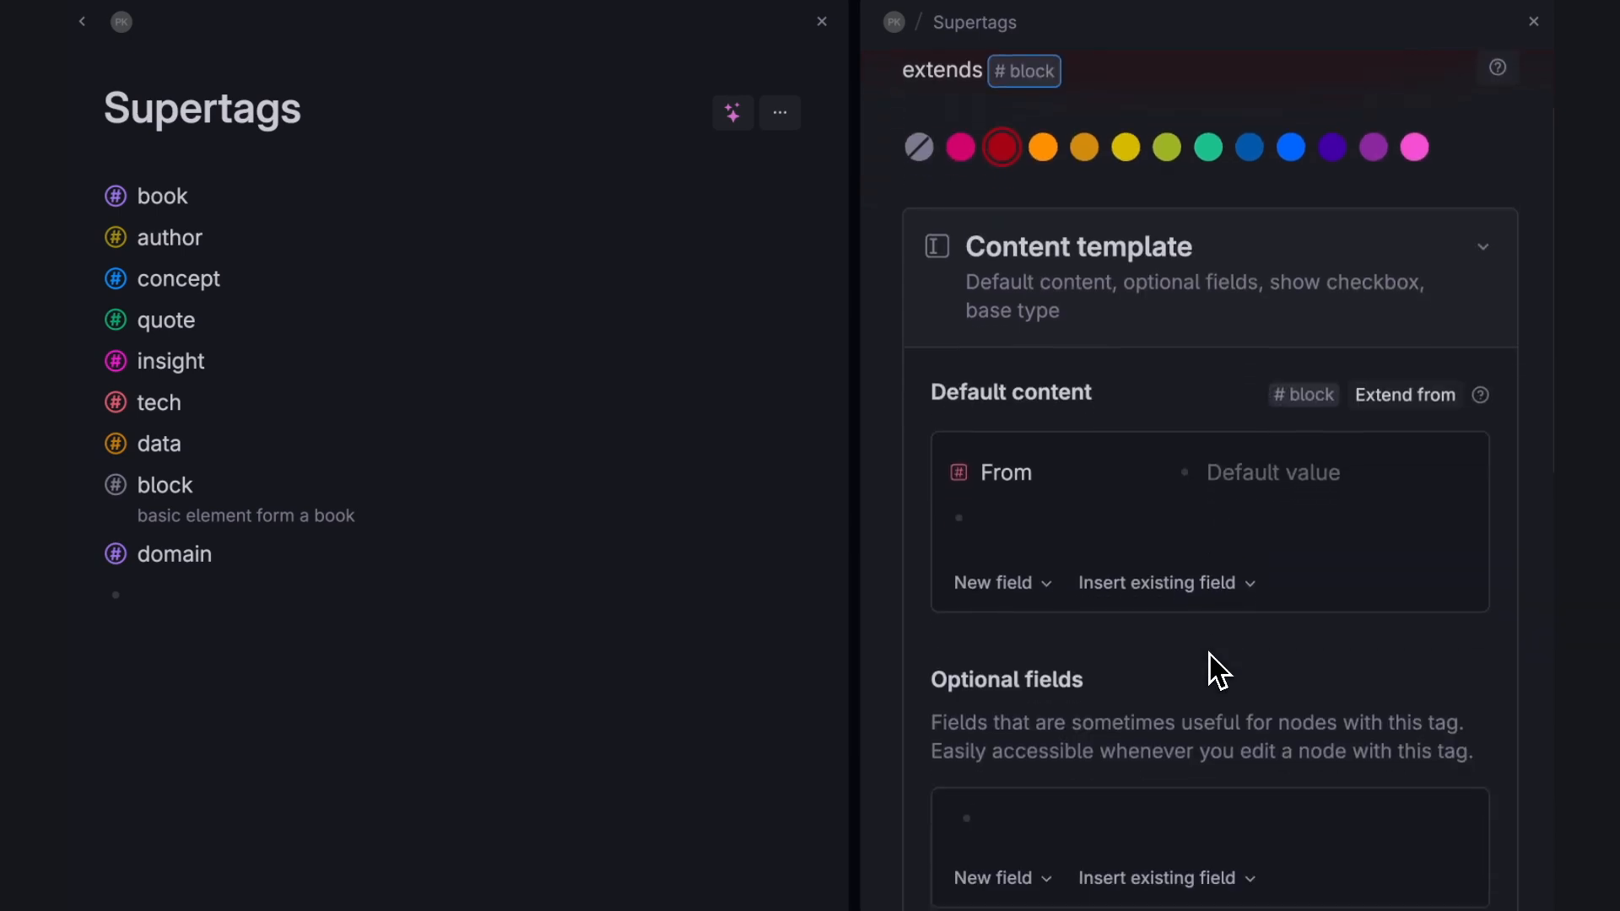
left_click(1057, 518)
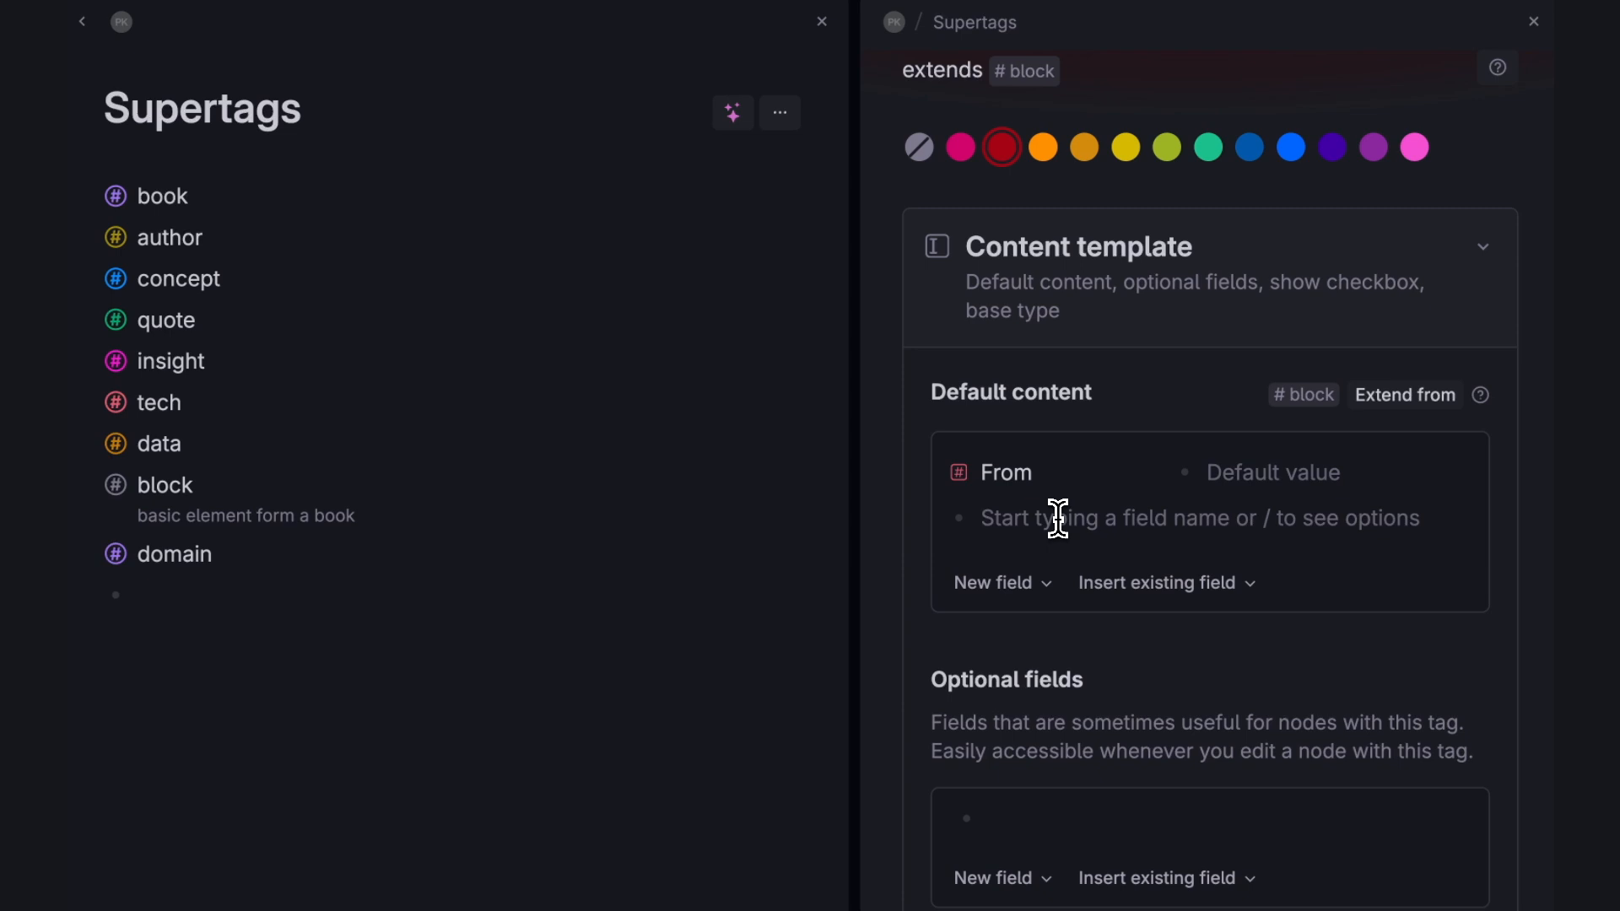
type("Category")
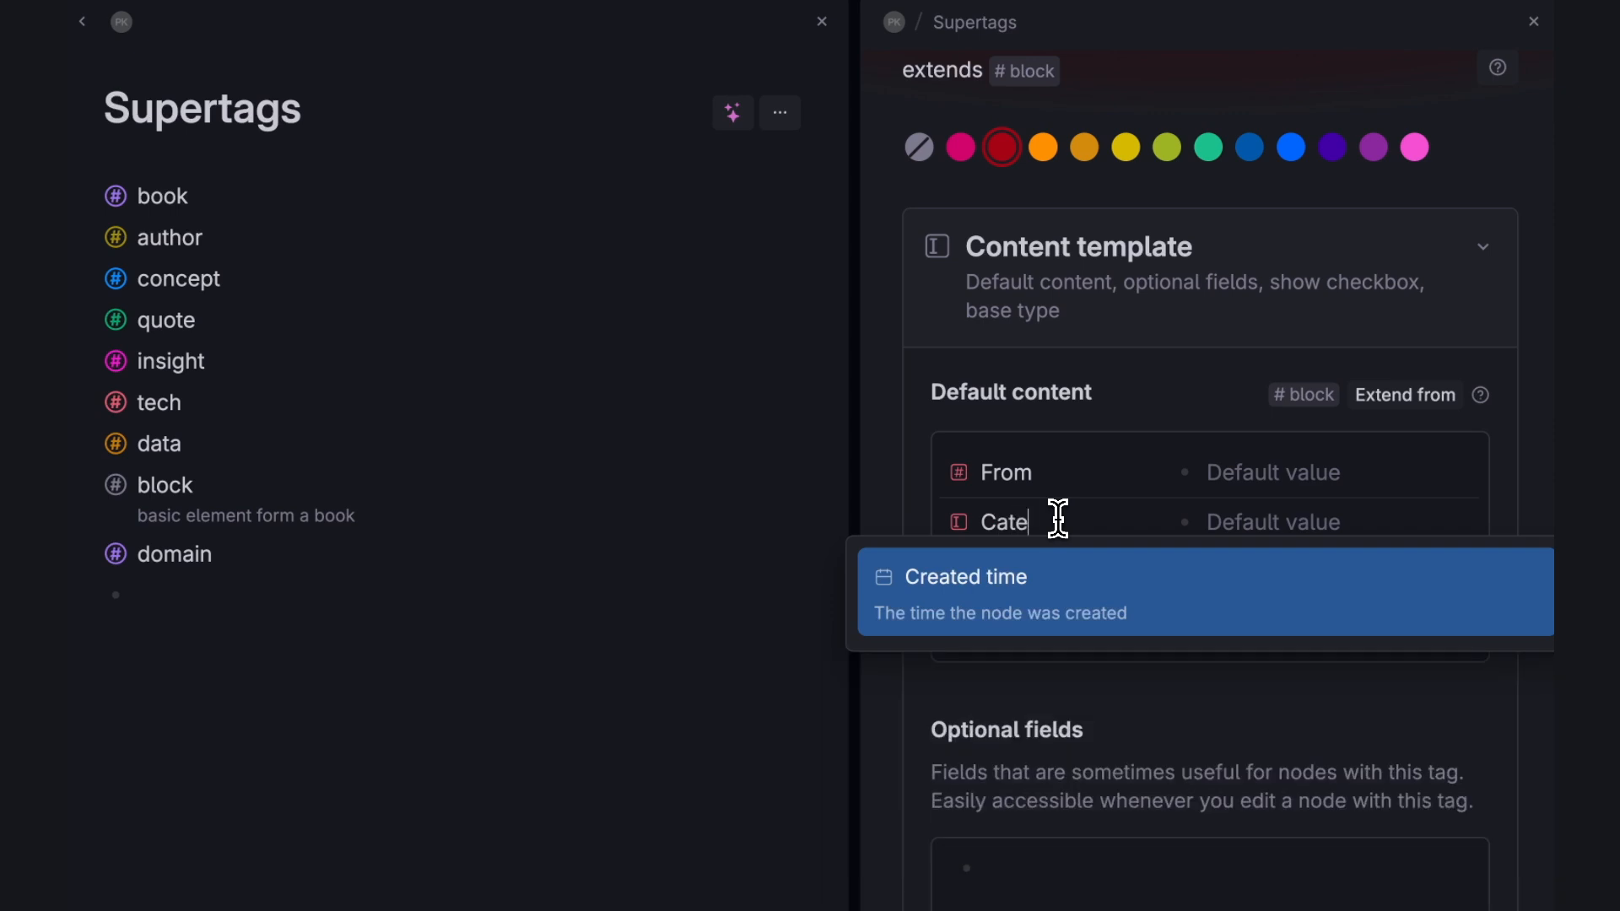
left_click(963, 525)
left_click(1025, 601)
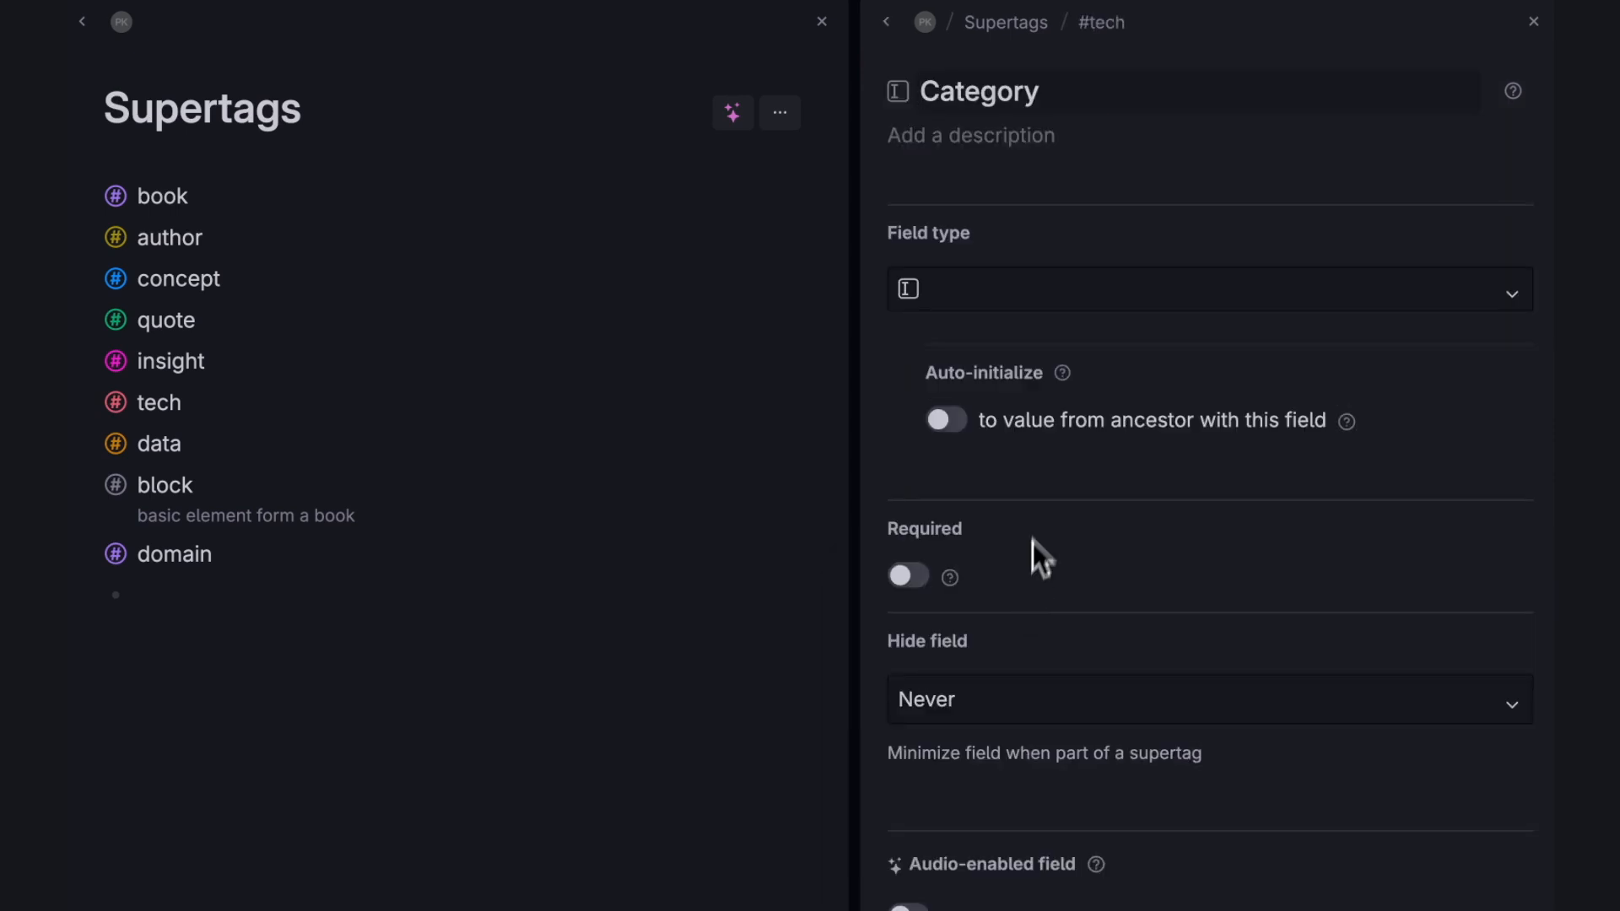
left_click(1061, 295)
left_click(1023, 384)
Enter Digital, Biotech and Nanotech as Category's pre-determined options, and close the configuration.
type("Digital")
key("Return")
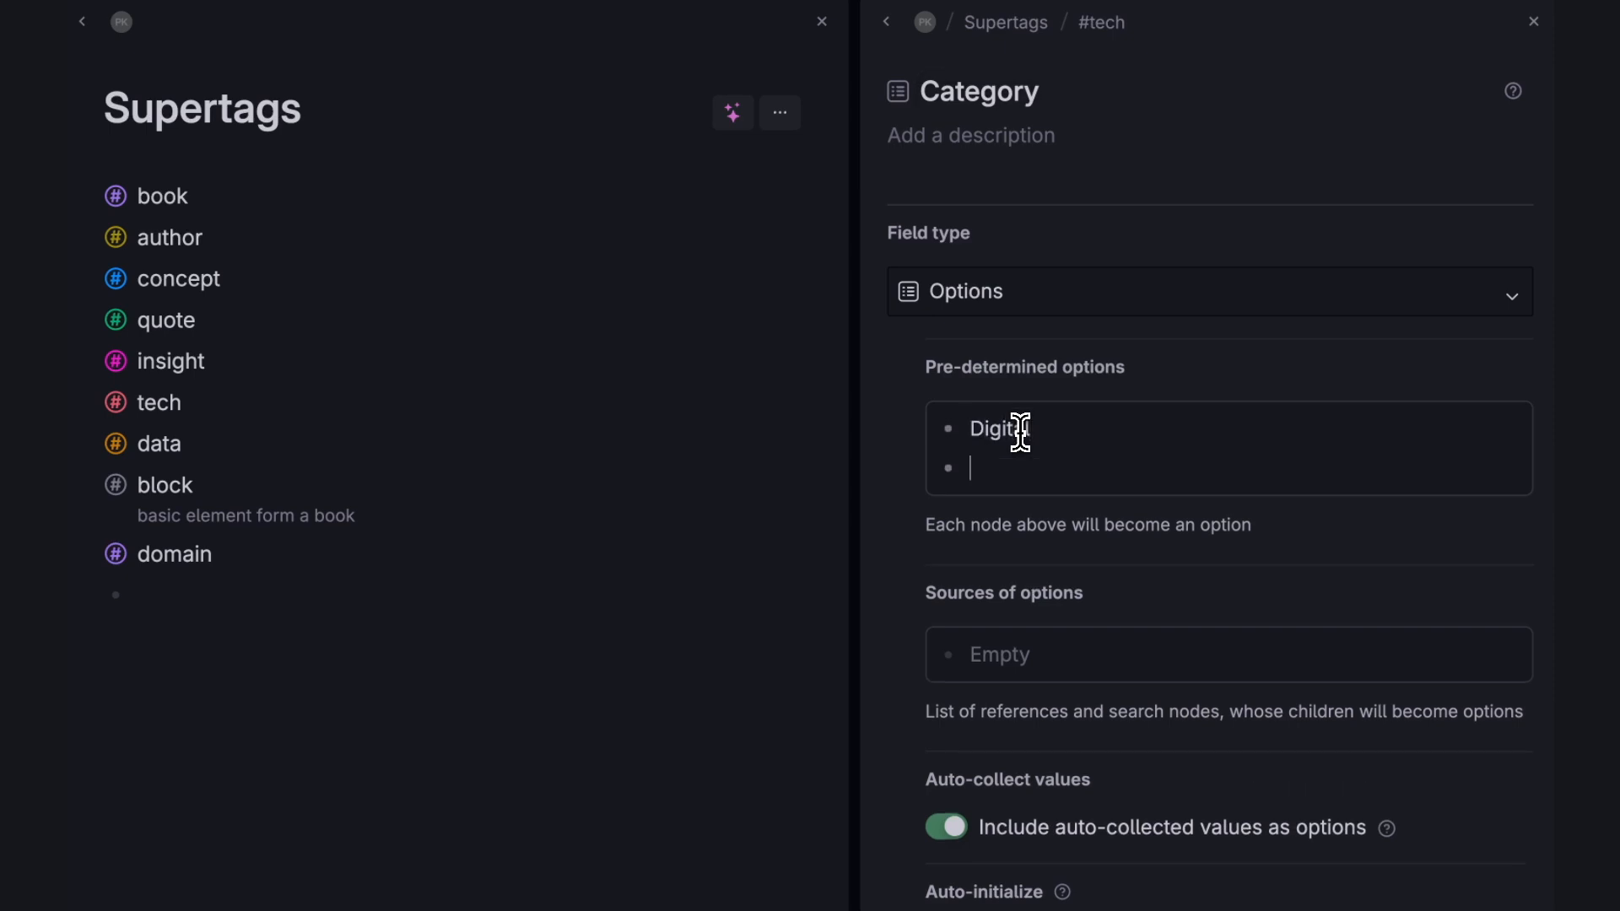
type("Biotech")
key("Return")
type("Nanotech")
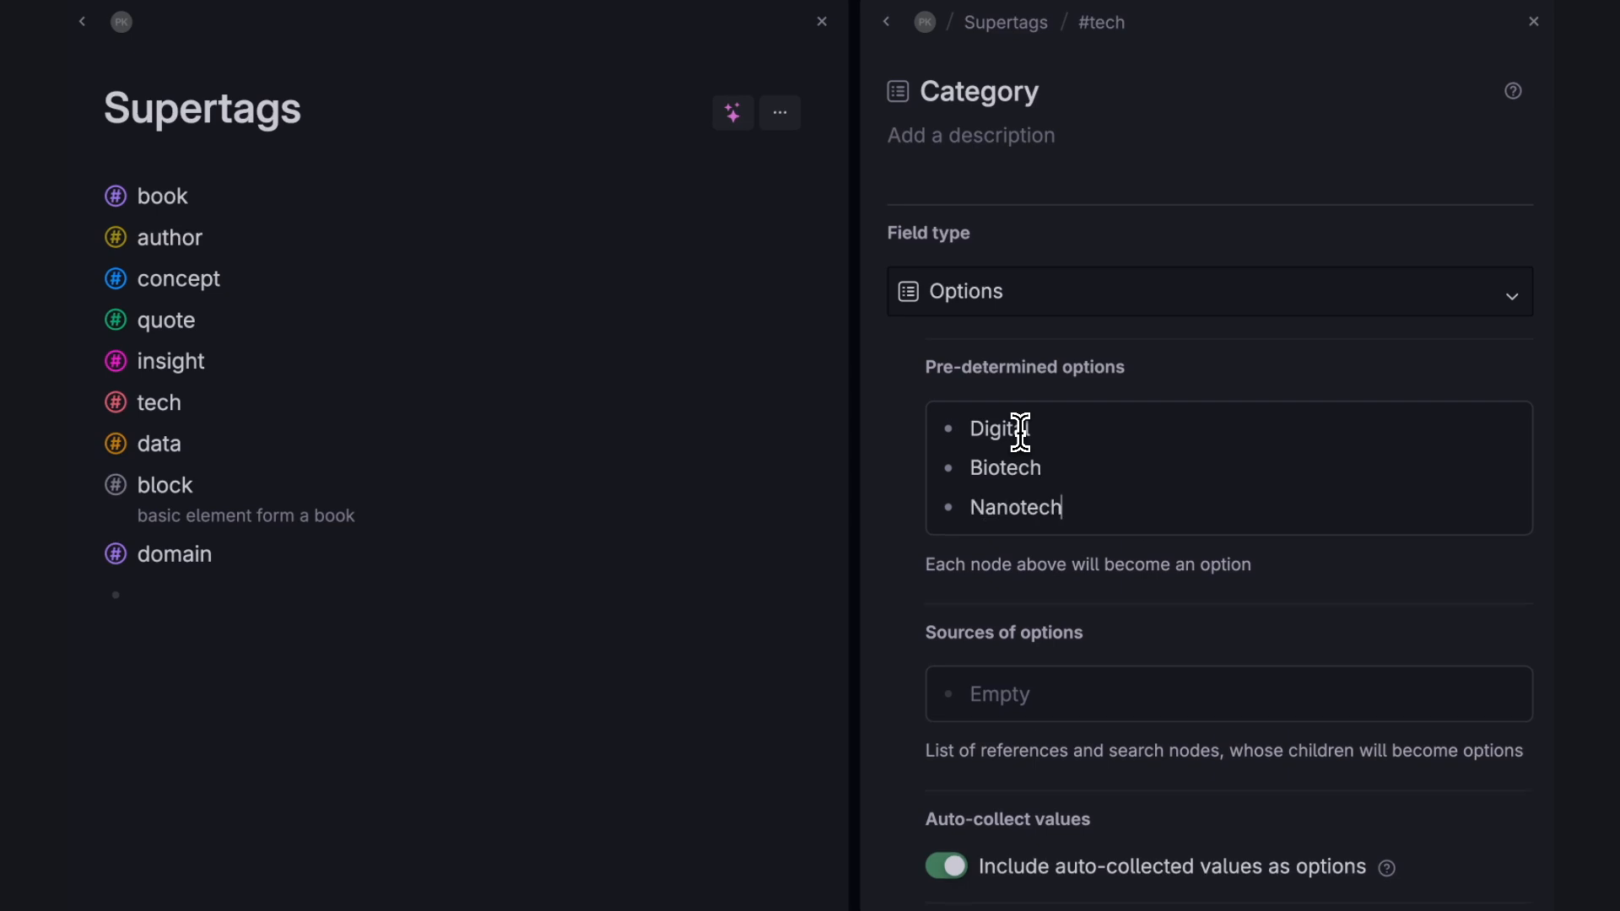
left_click(1533, 23)
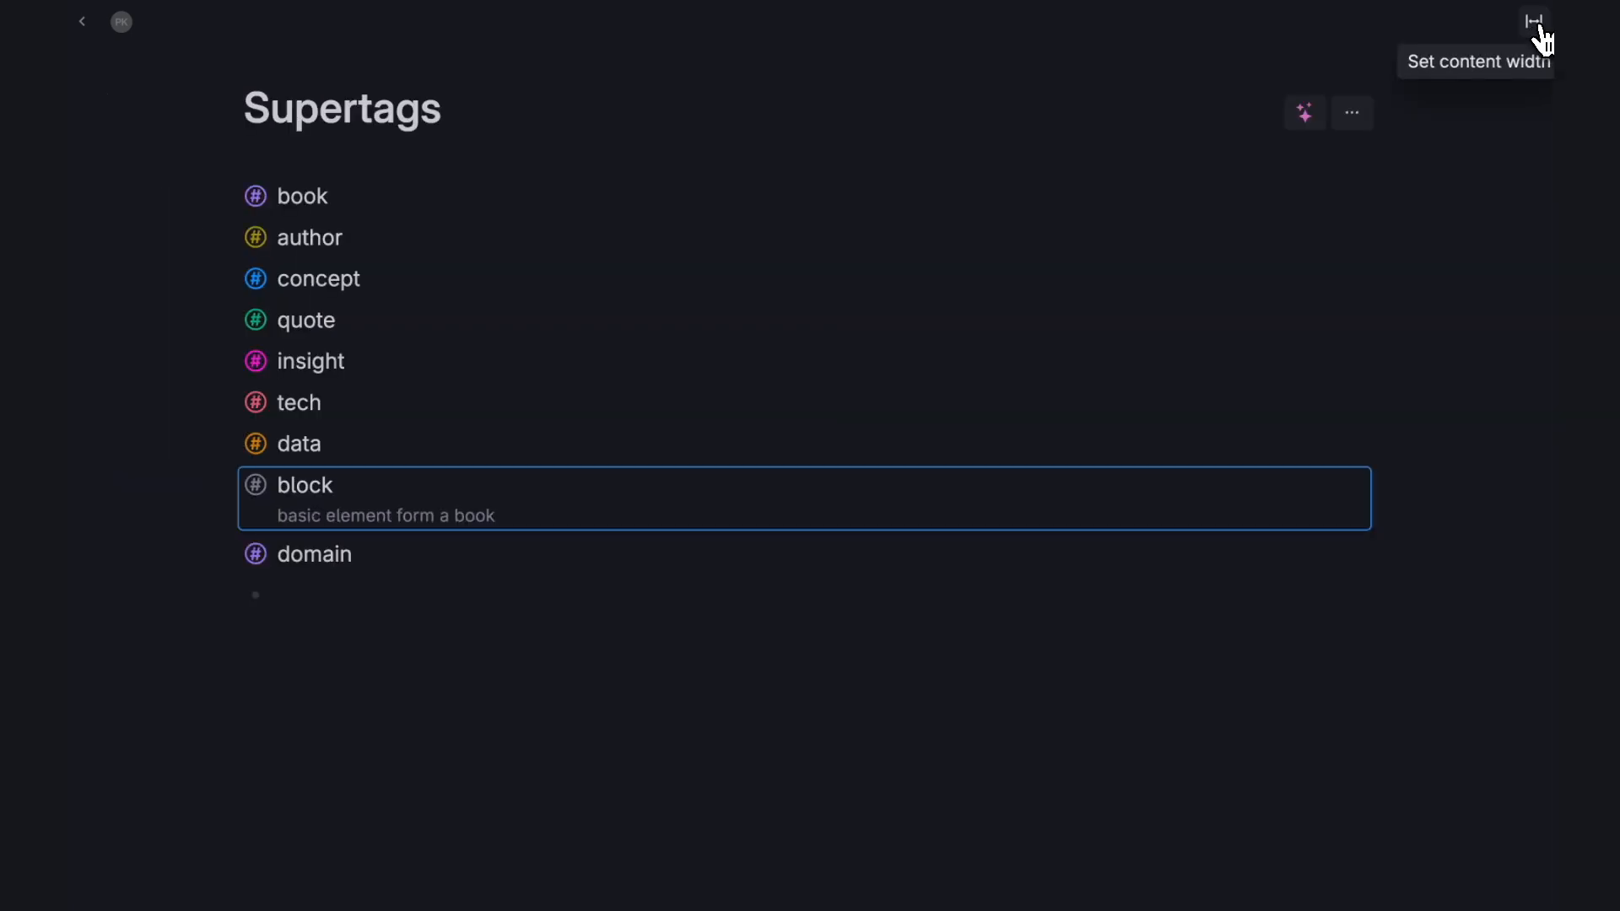
Open the data supertag's configuration and make its content template extend from block.
left_click(293, 588)
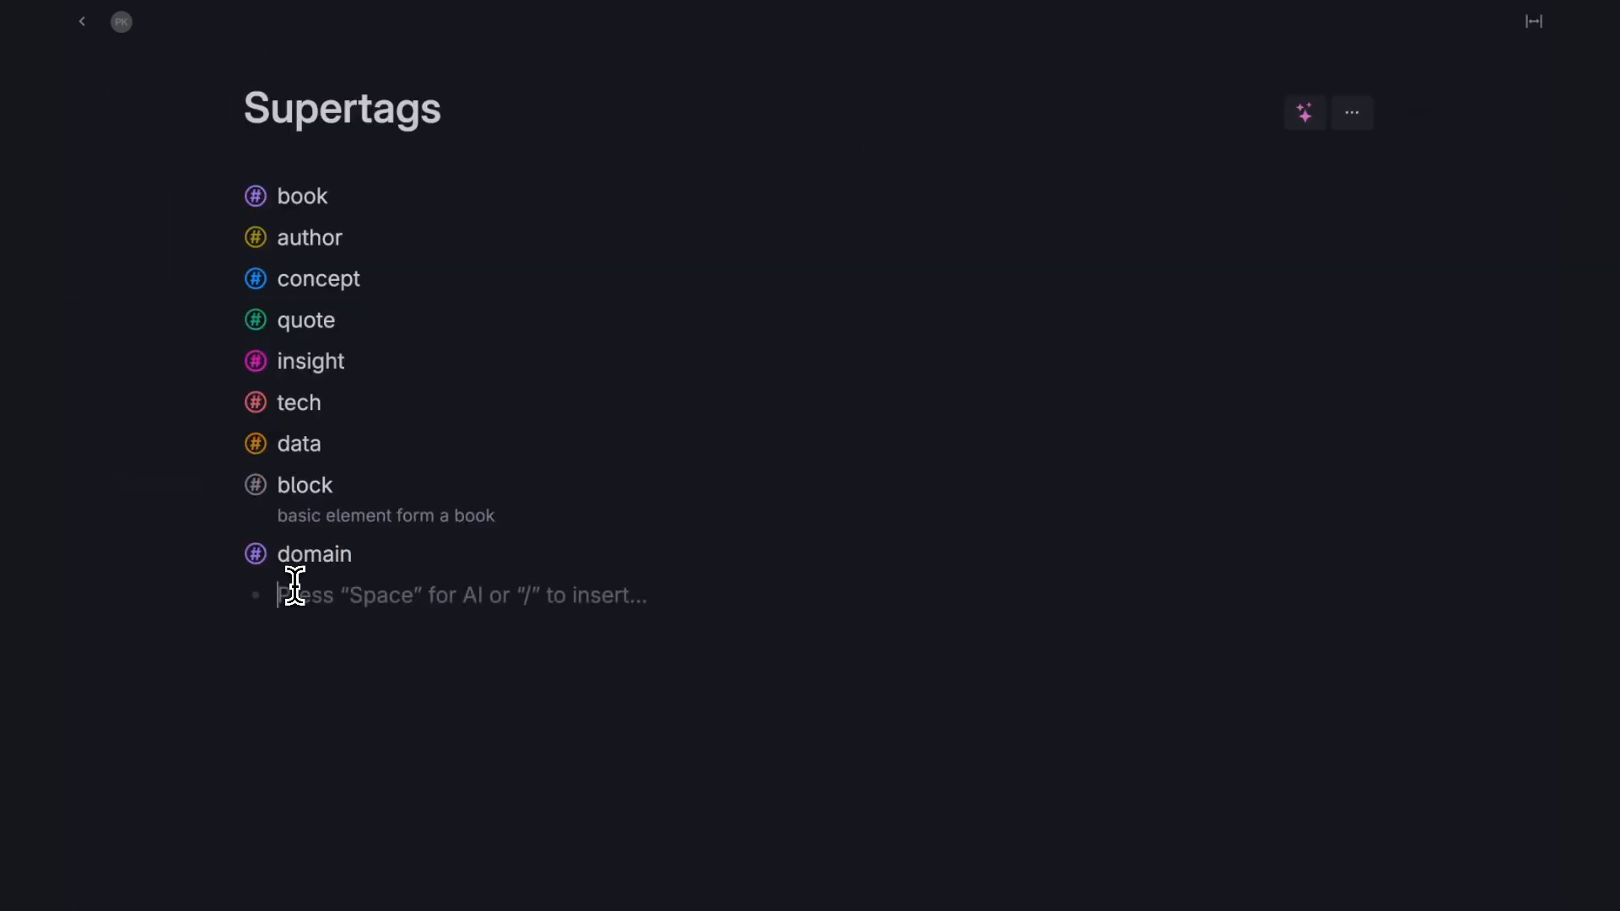
right_click(255, 448)
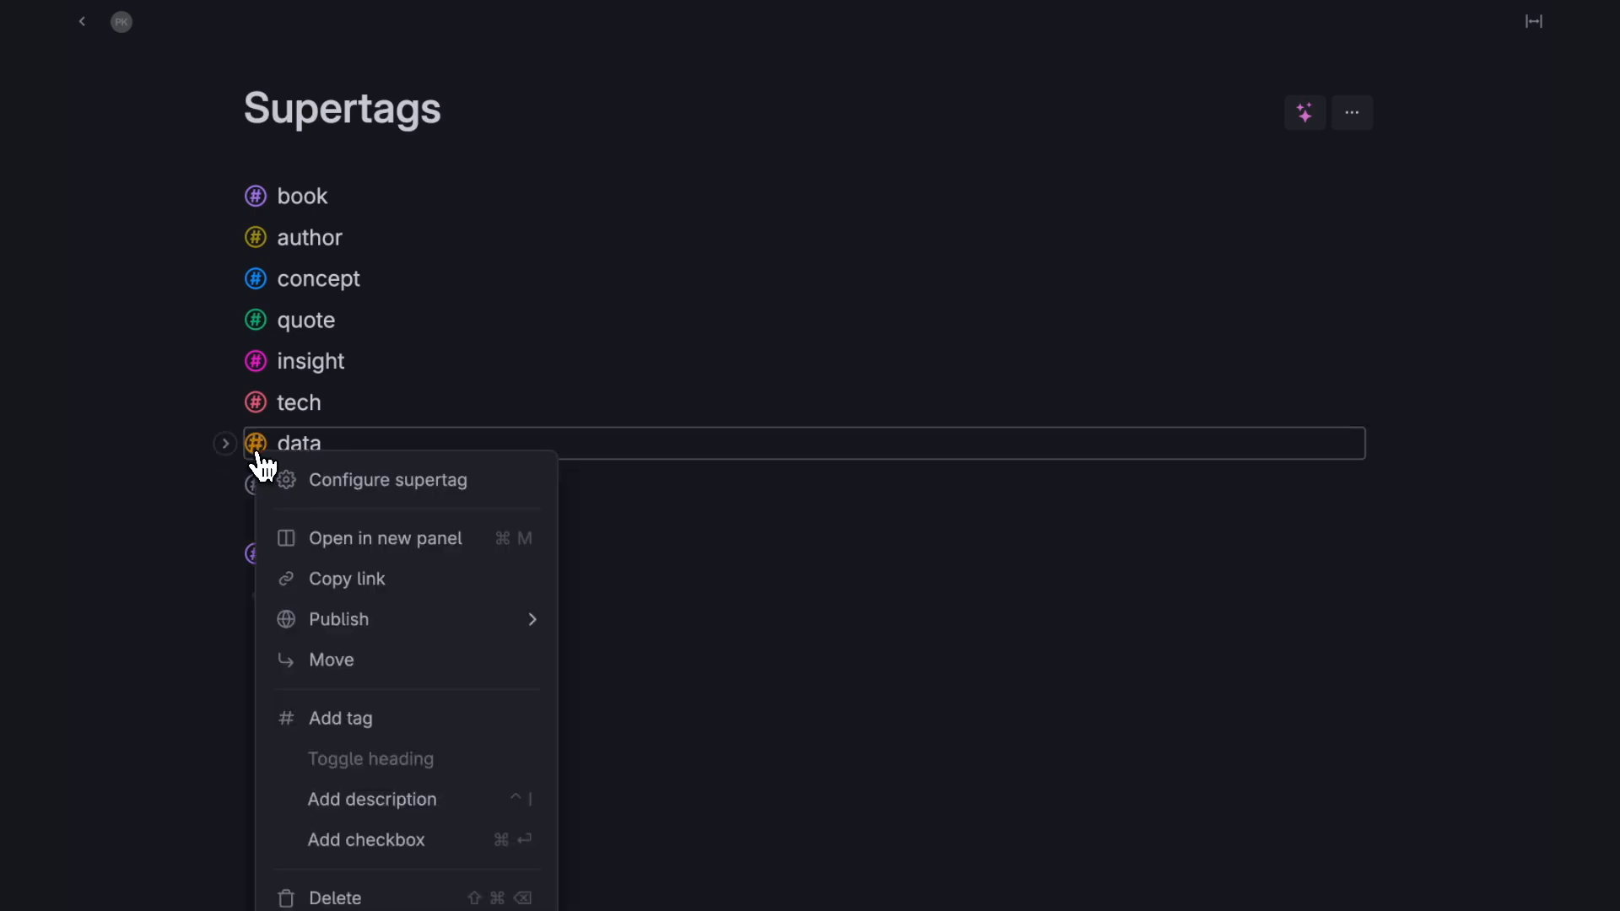
left_click(297, 477)
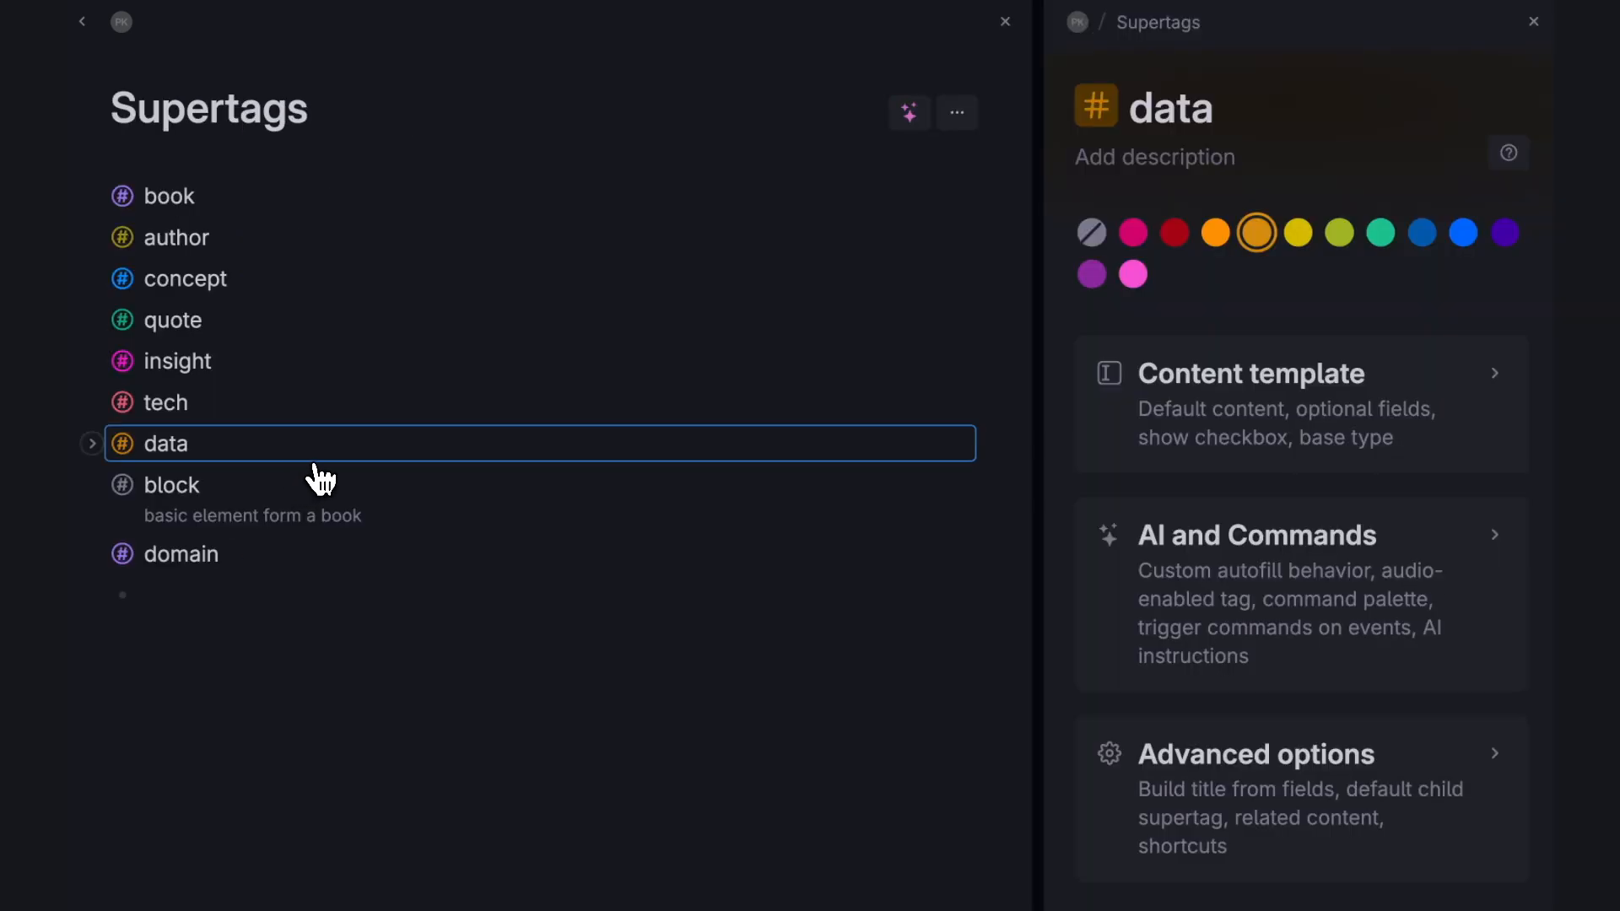
left_click(1182, 399)
left_click(1418, 527)
type("blo")
left_click(1283, 675)
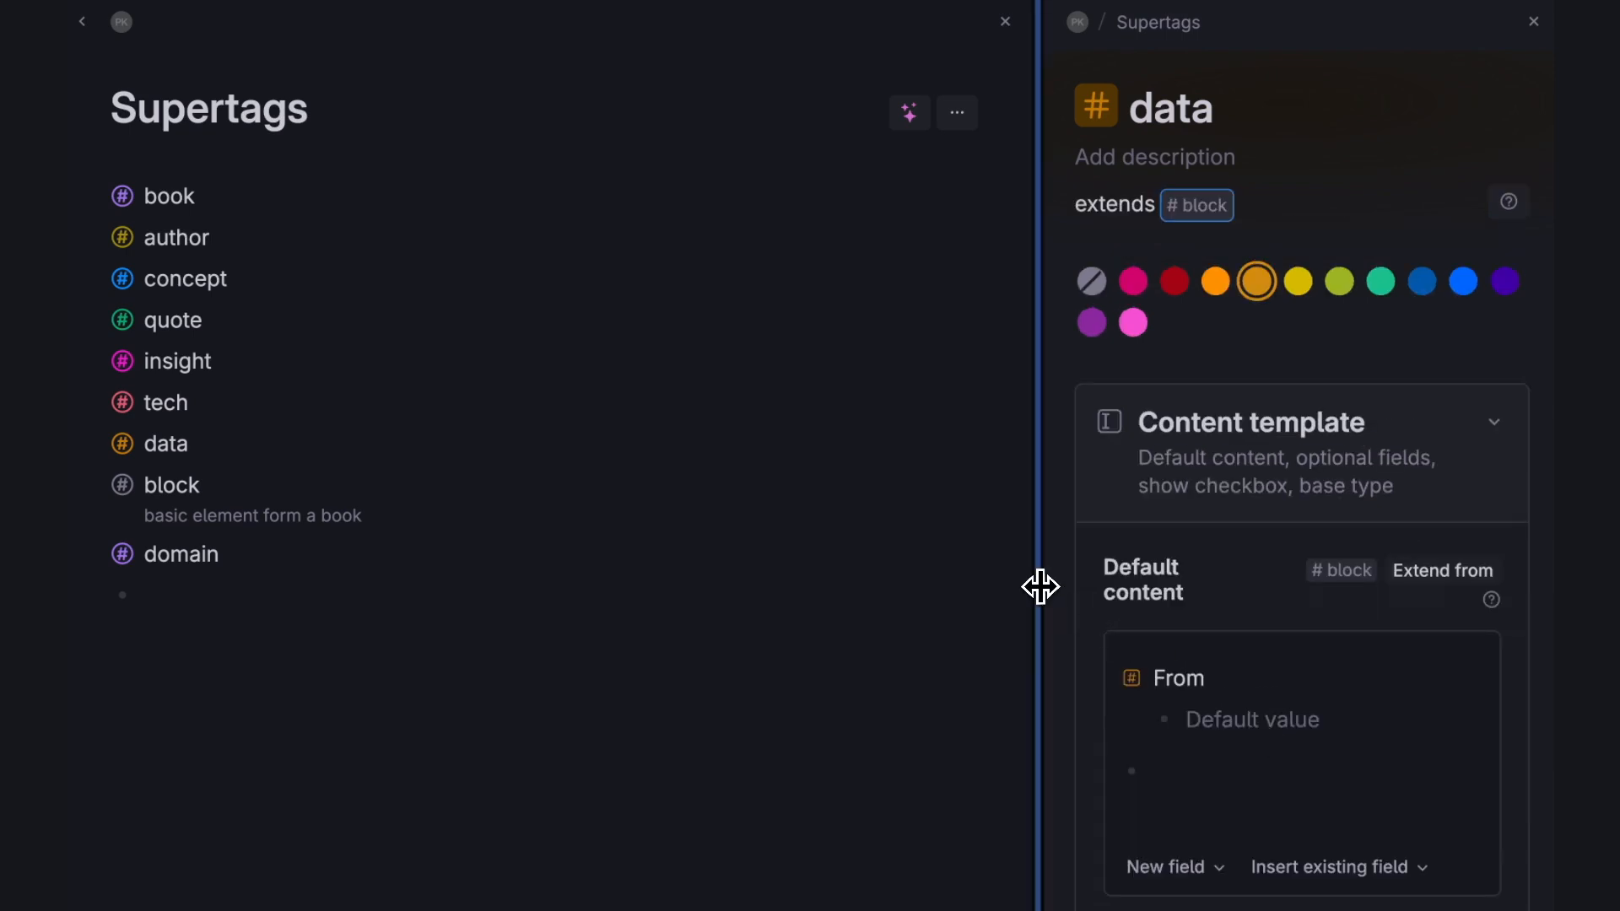
Widen the configuration panel and add Chart and Timestamp fields to the data supertag's default content.
left_click_drag(1041, 586, 766, 586)
left_click(926, 625)
type("Char")
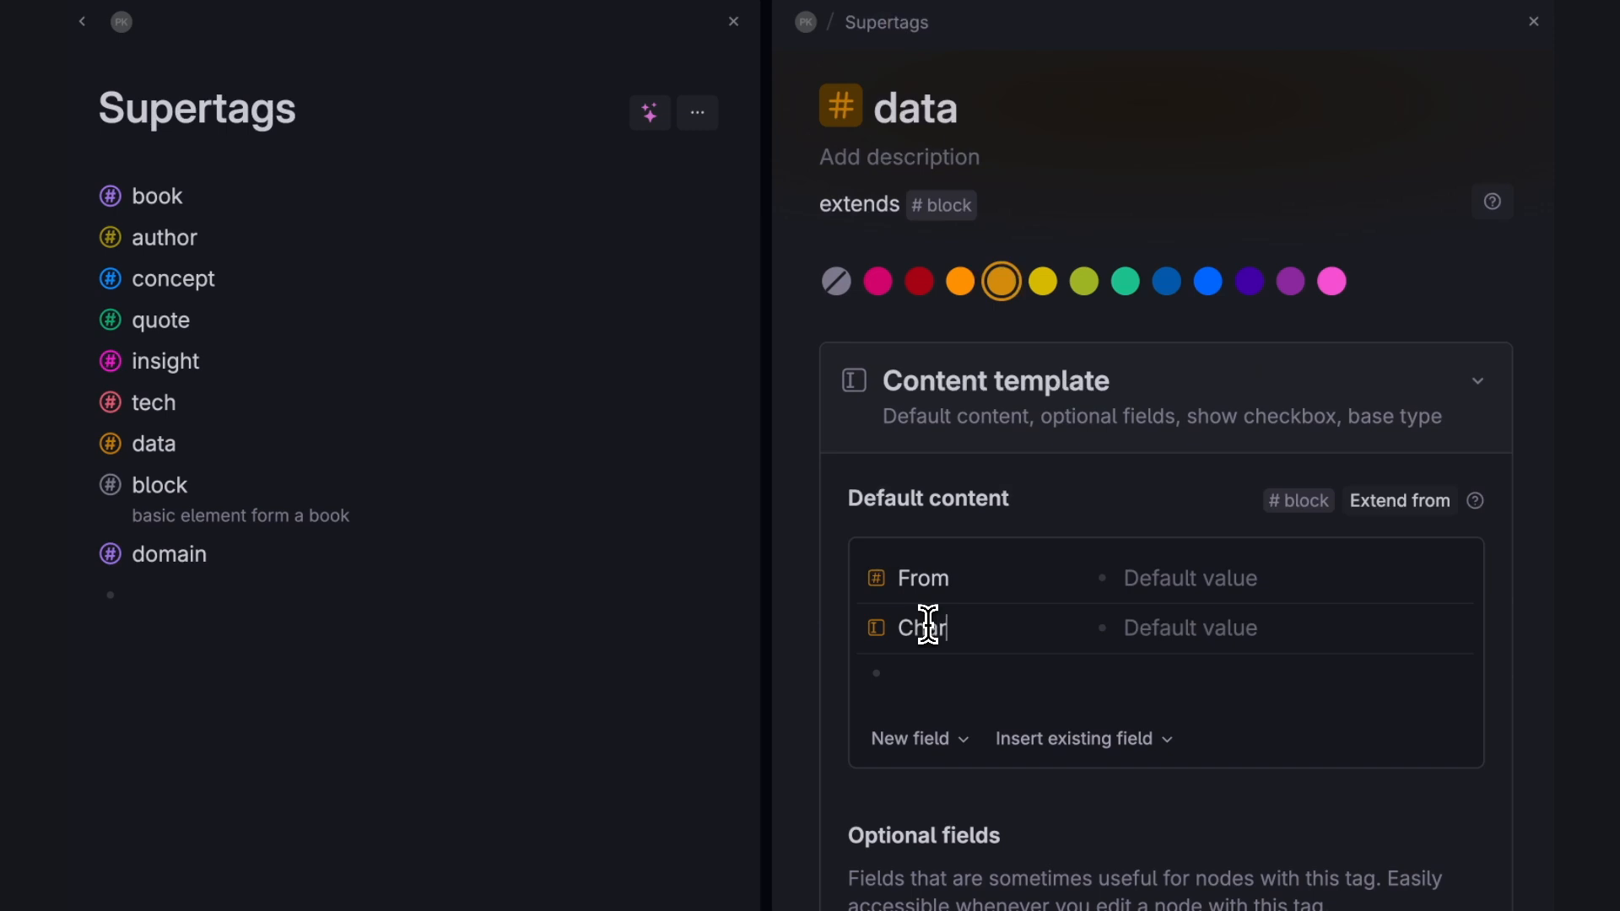
type("t")
left_click(928, 672)
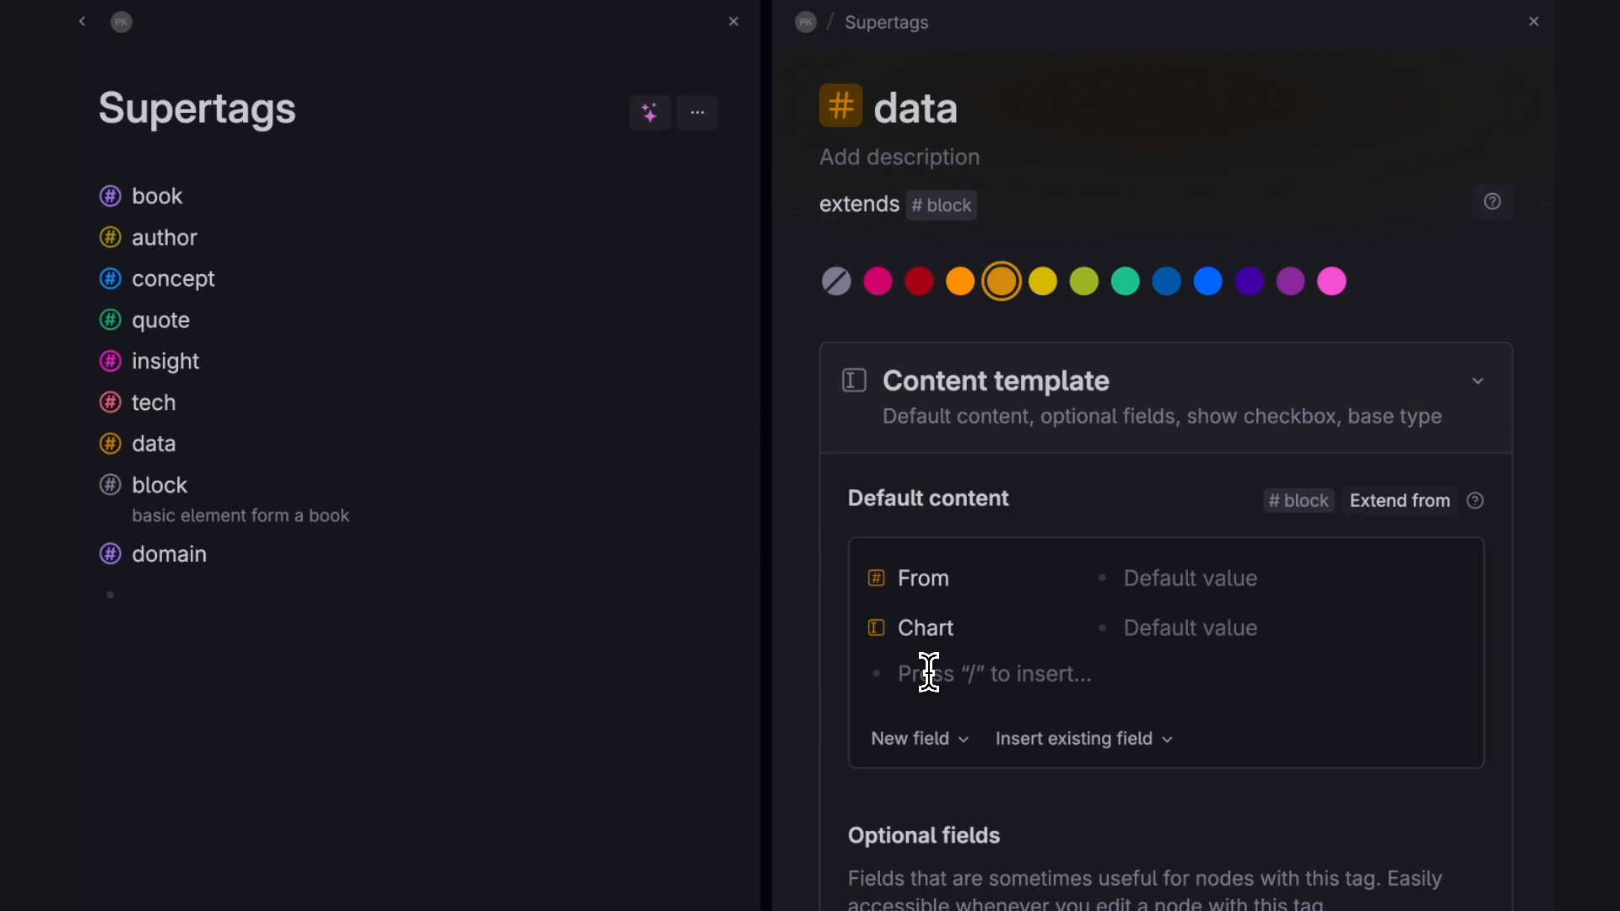
type(">Timestam")
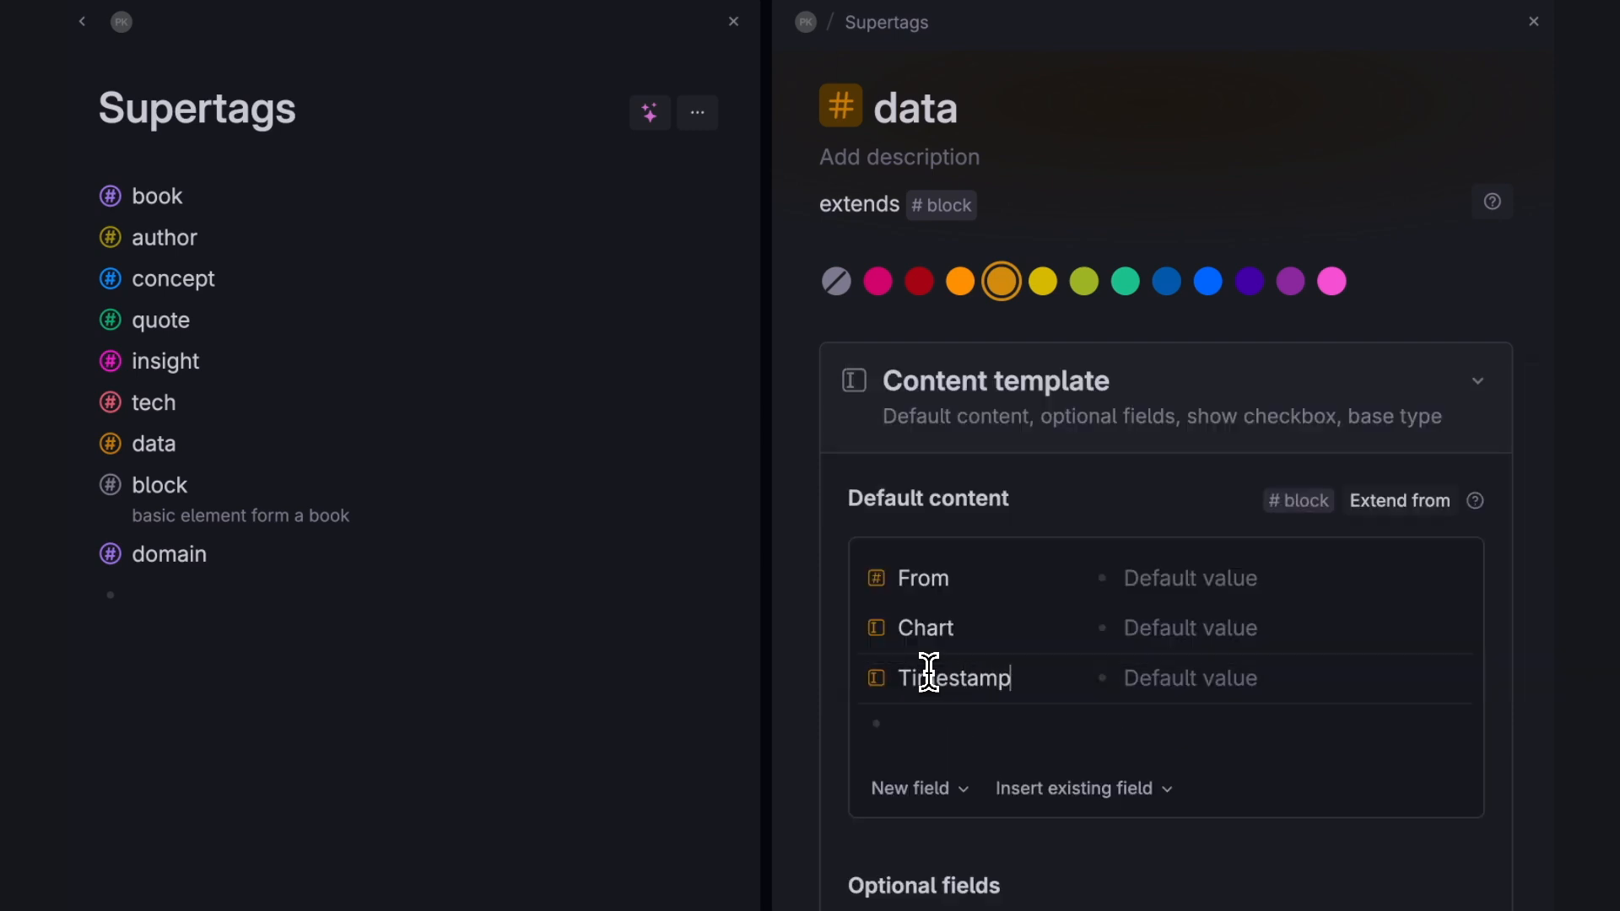
type("p")
Set the Timestamp field's type to Date and close the data supertag's configuration.
left_click(877, 680)
left_click(946, 751)
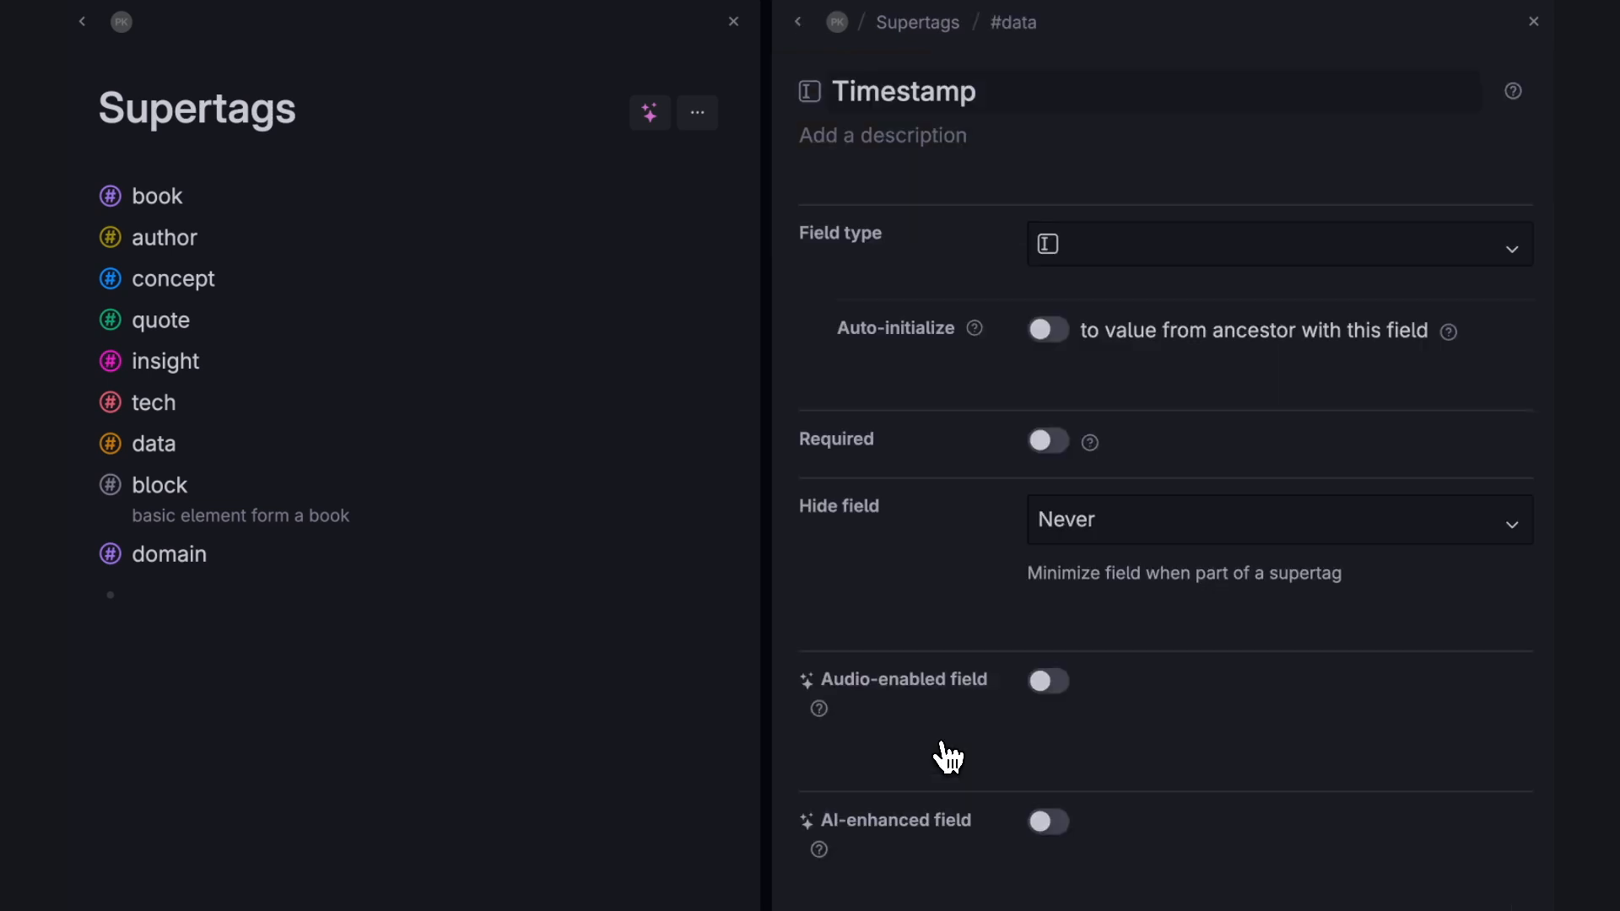
left_click(1175, 253)
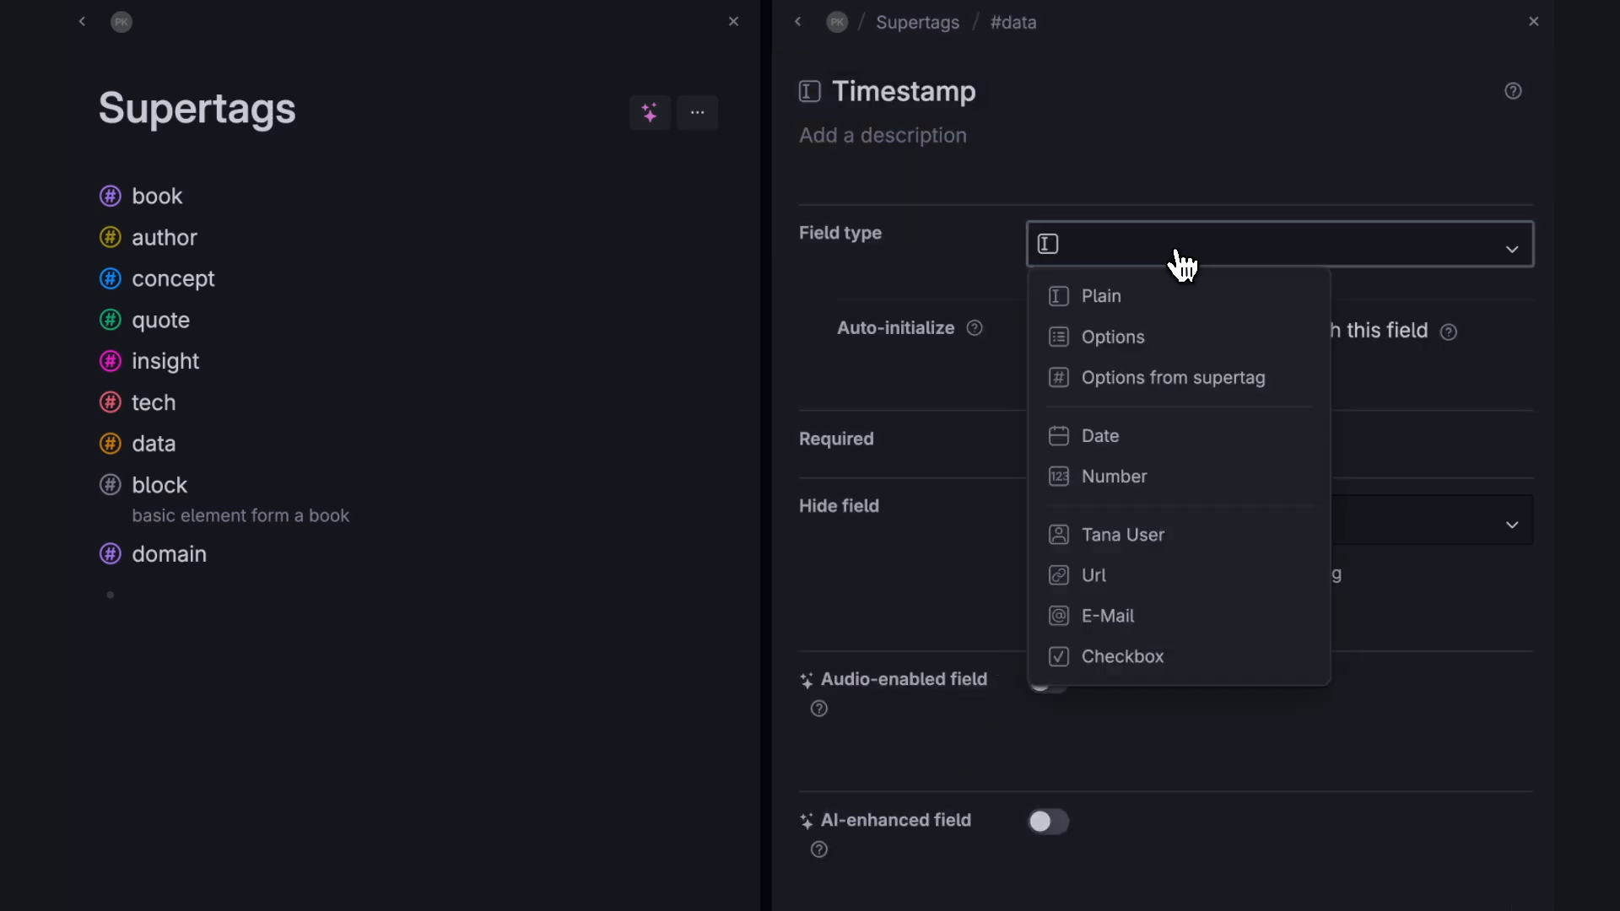
left_click(1119, 437)
left_click(1534, 22)
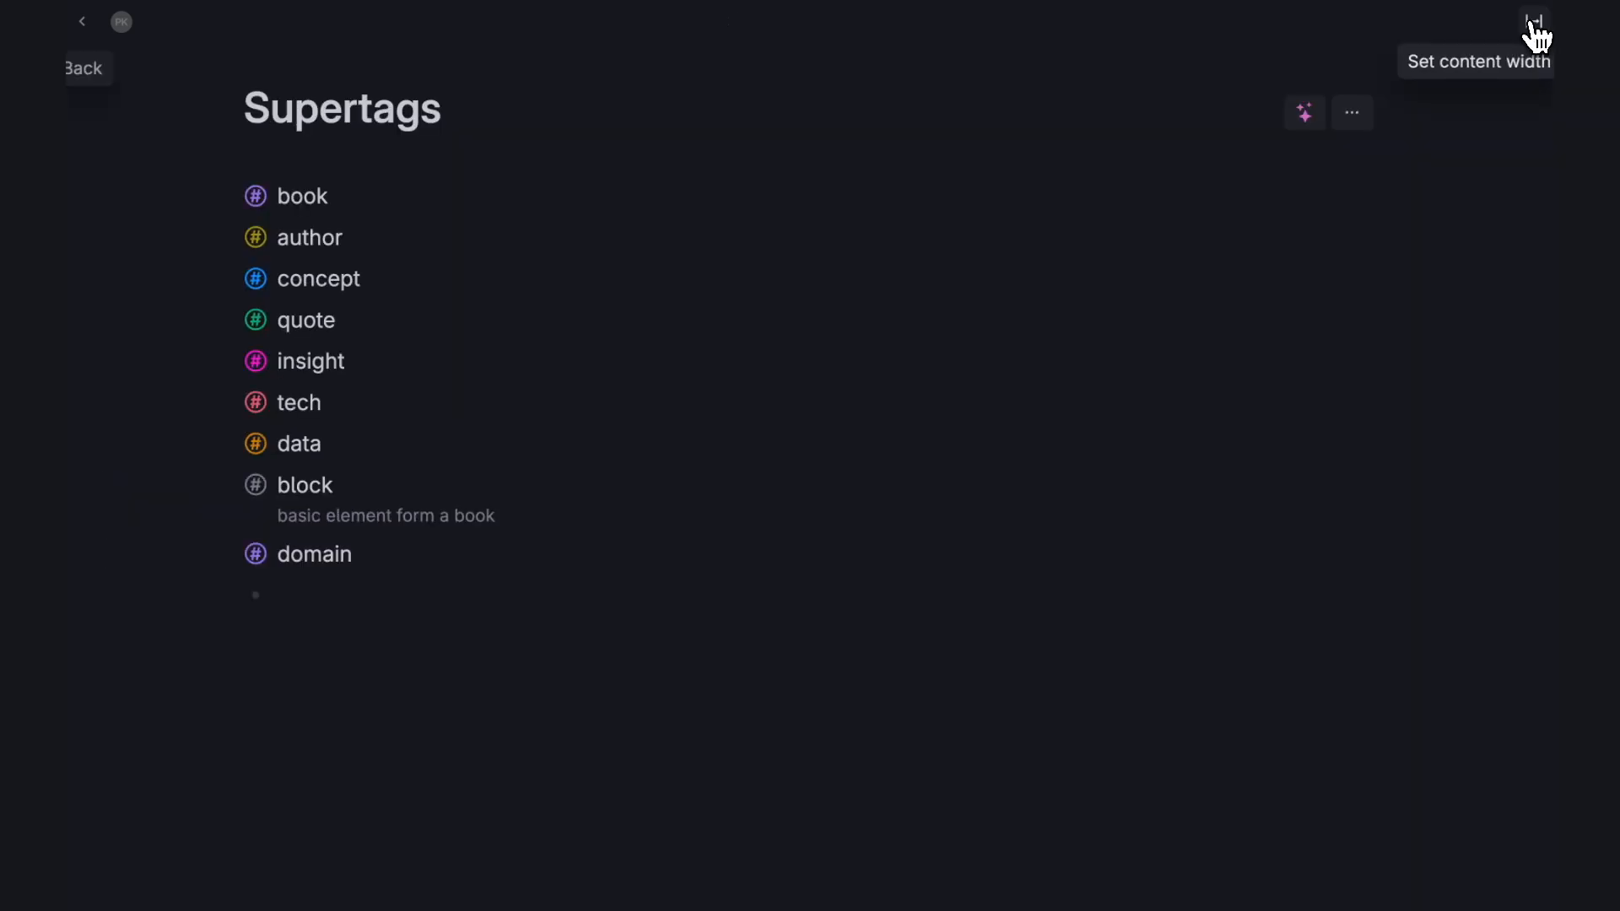
left_click(565, 607)
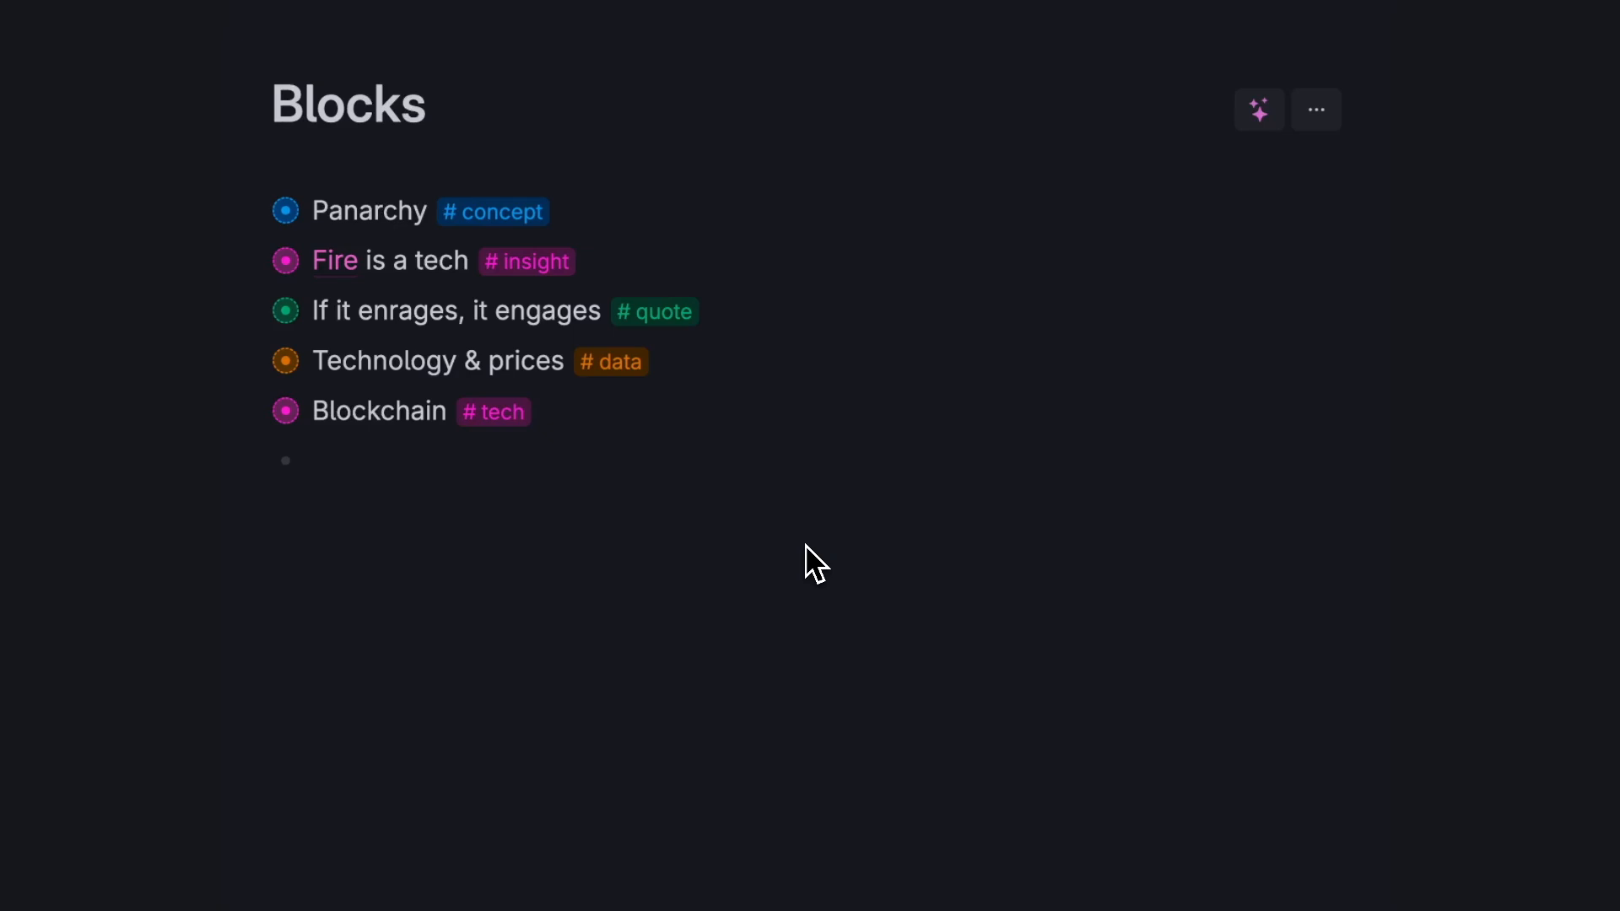
Expand the Panarchy concept on the Blocks page and set its From field to The Anthology of Balaji.
left_click(517, 86)
left_click(250, 217)
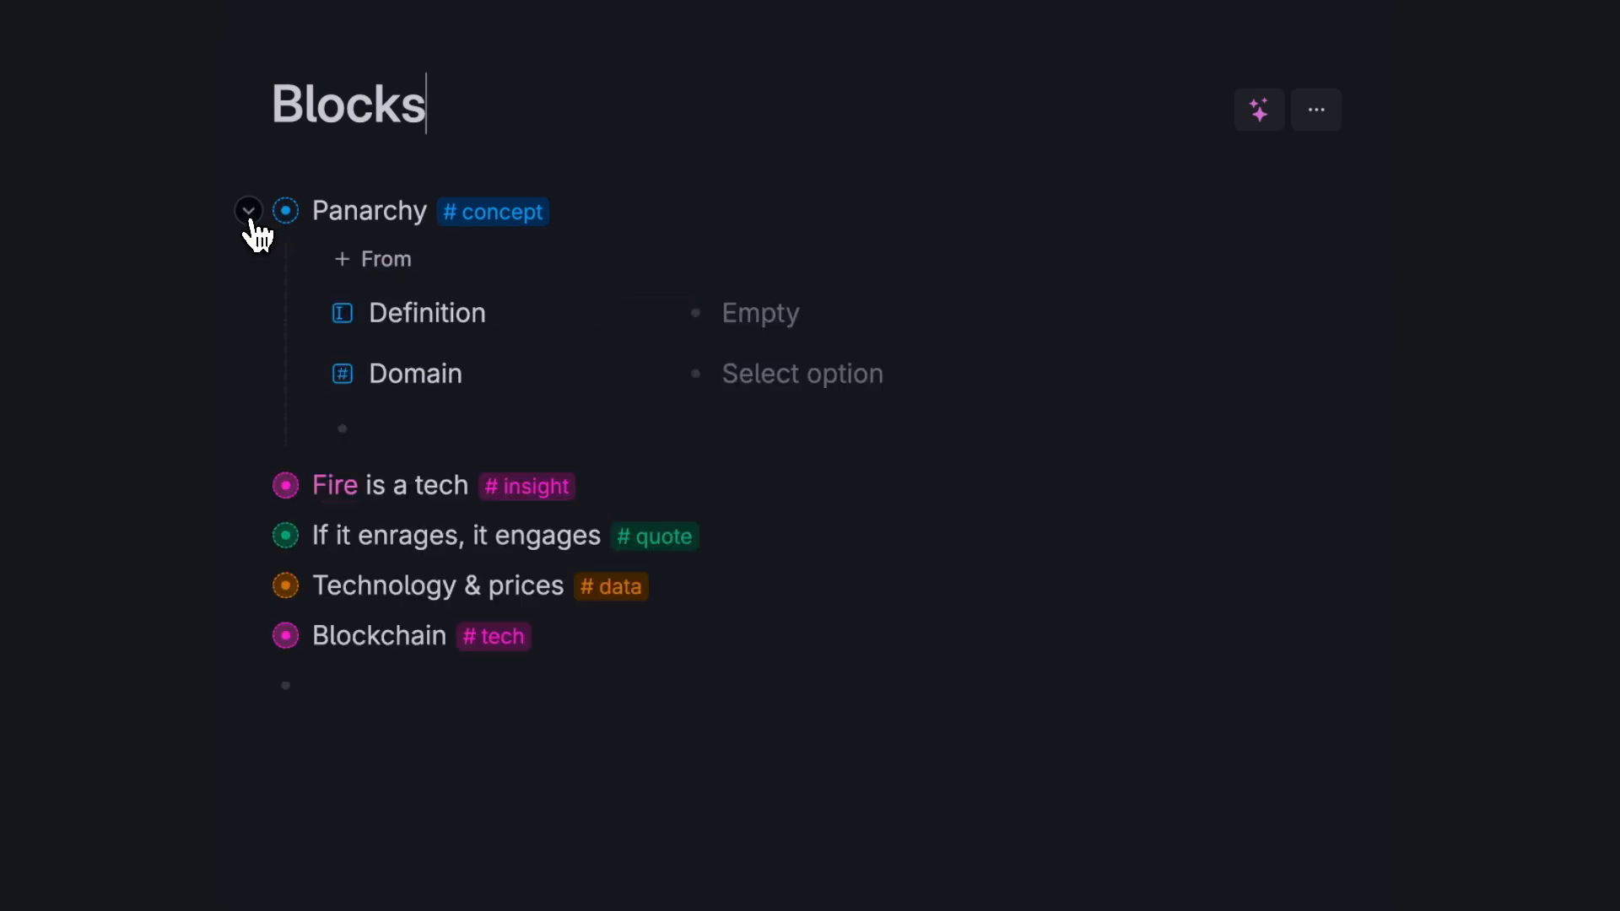
left_click(384, 260)
key("space")
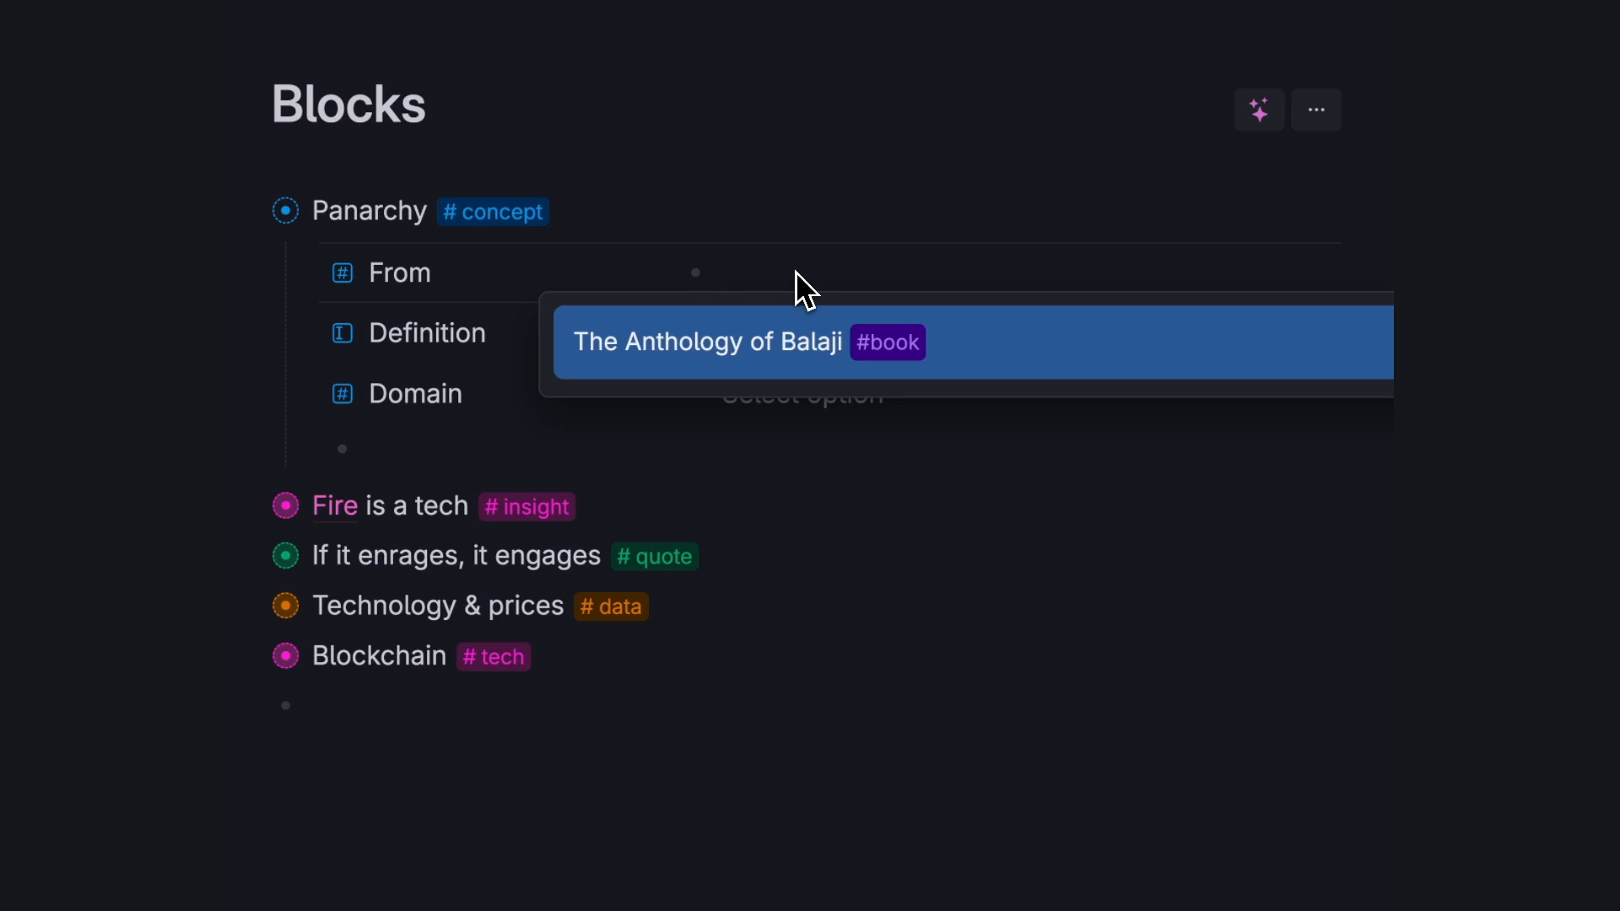
left_click(742, 350)
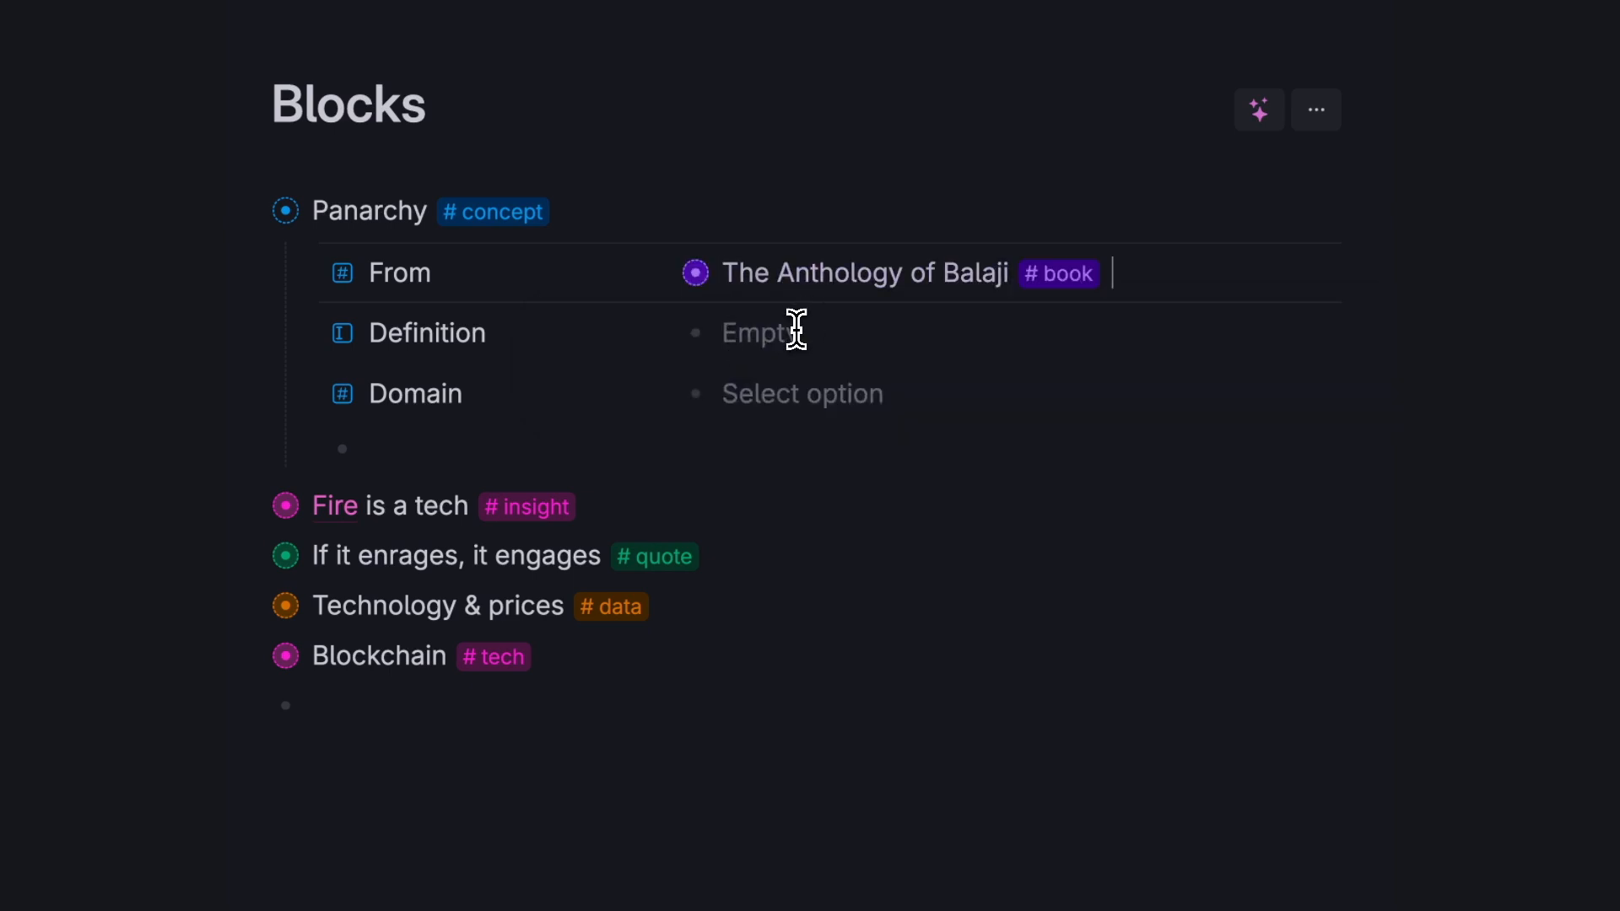
Define Panarchy as a political system where individuals freely choose and join diverse self-organized communities within a shared area, and set its Domain to Political science.
type("A political system where individuals freely choose and join diverse self-organized communities within a shared area, rather than being subject to a single overarching government.")
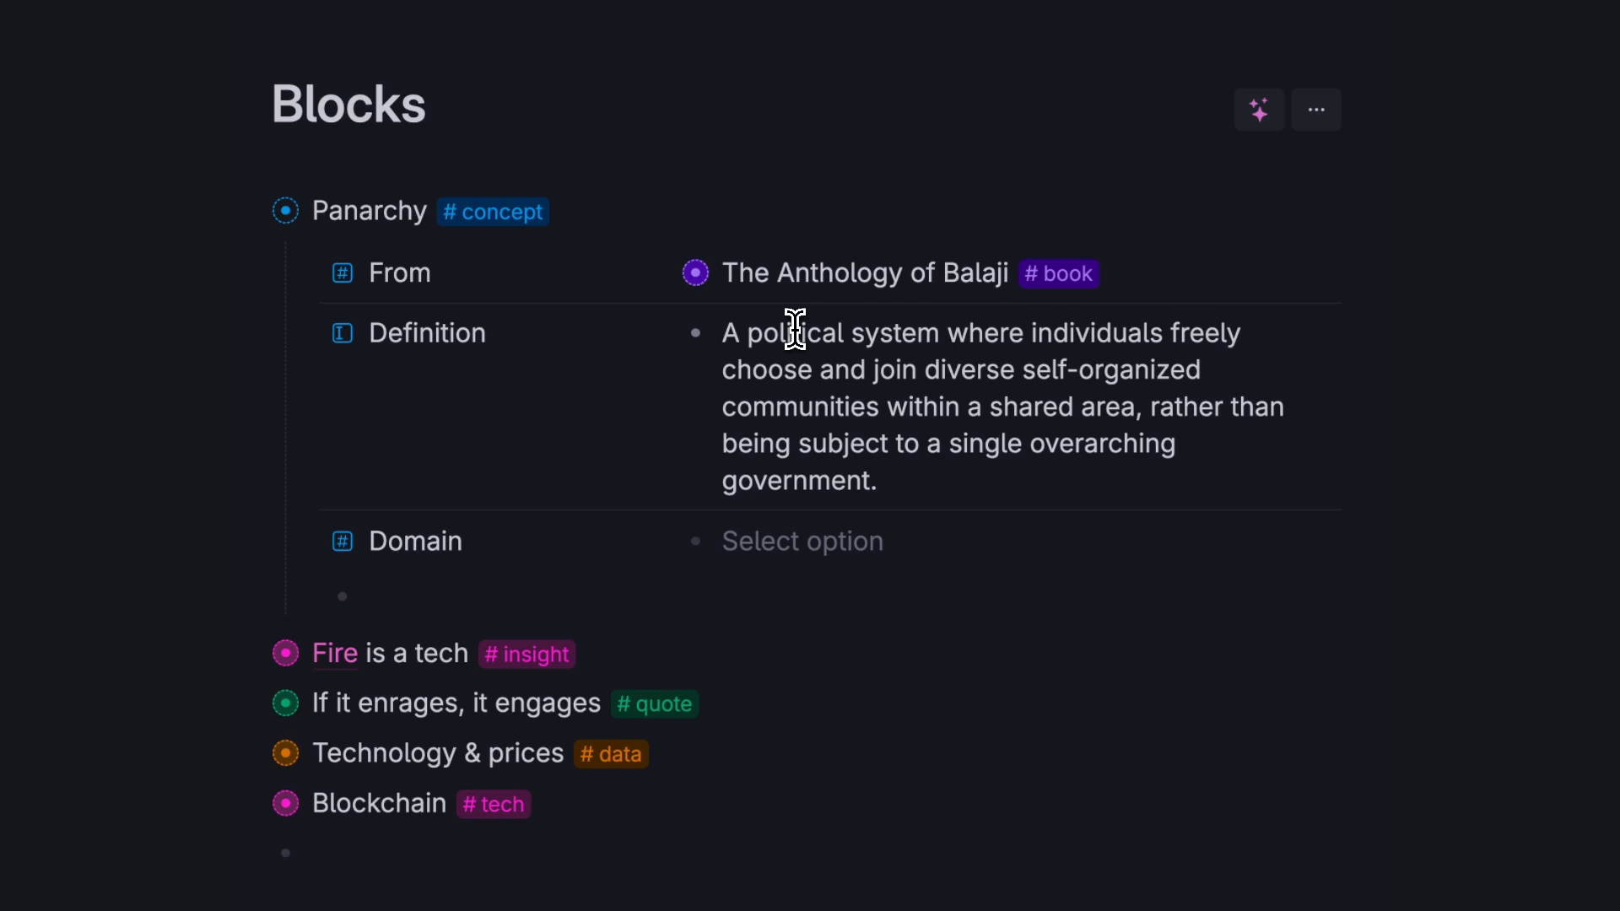
scroll(794, 329, "down", 2)
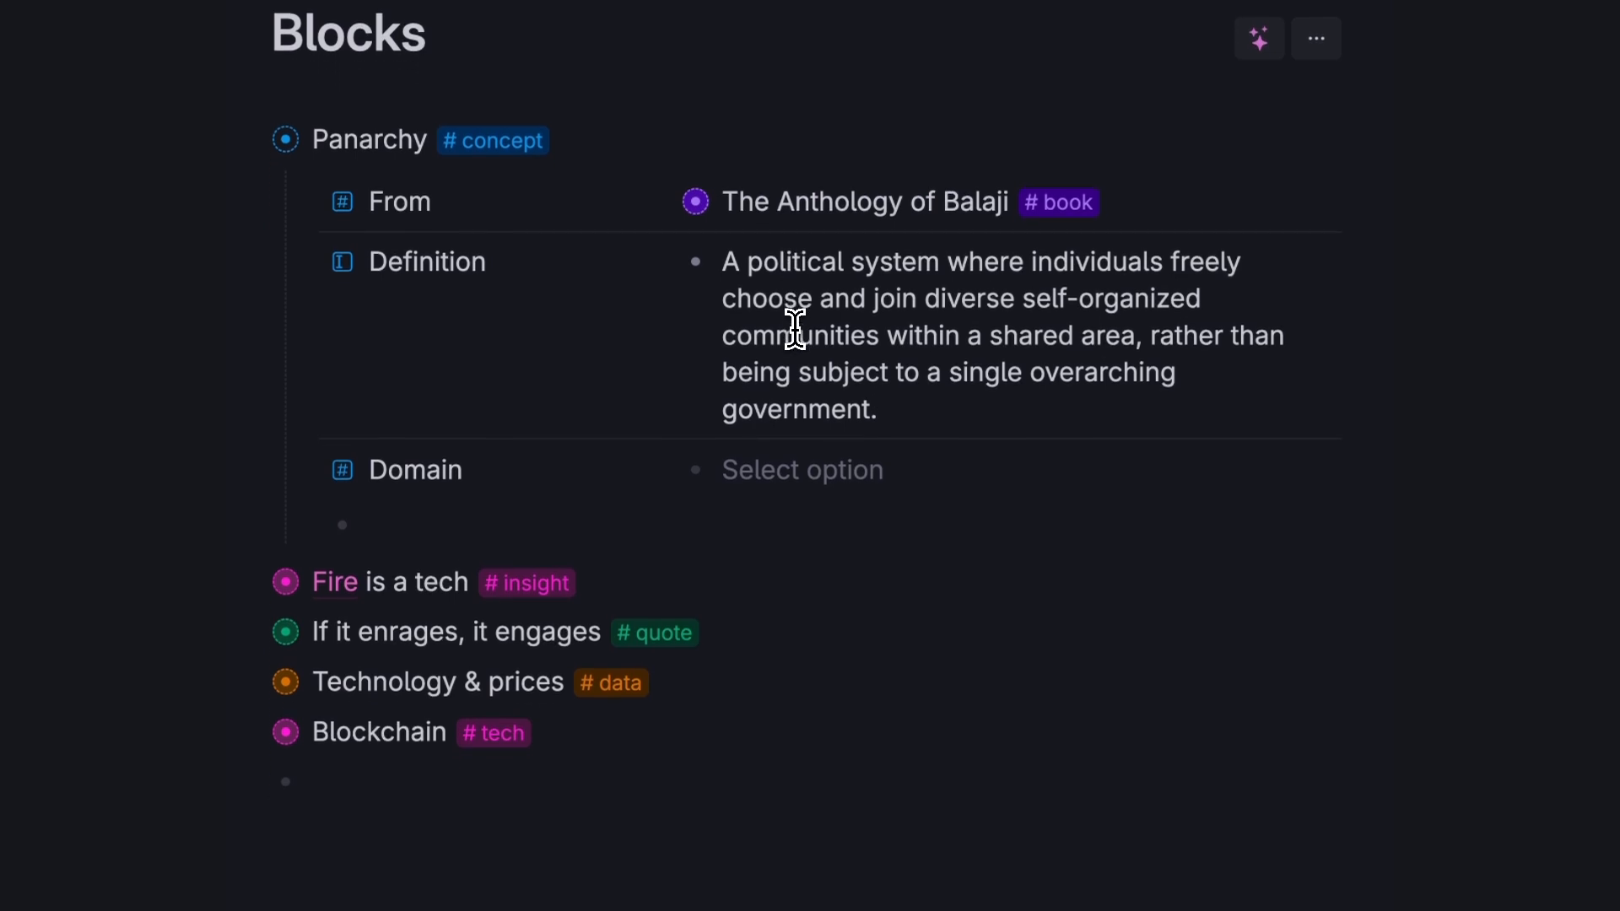
left_click(782, 448)
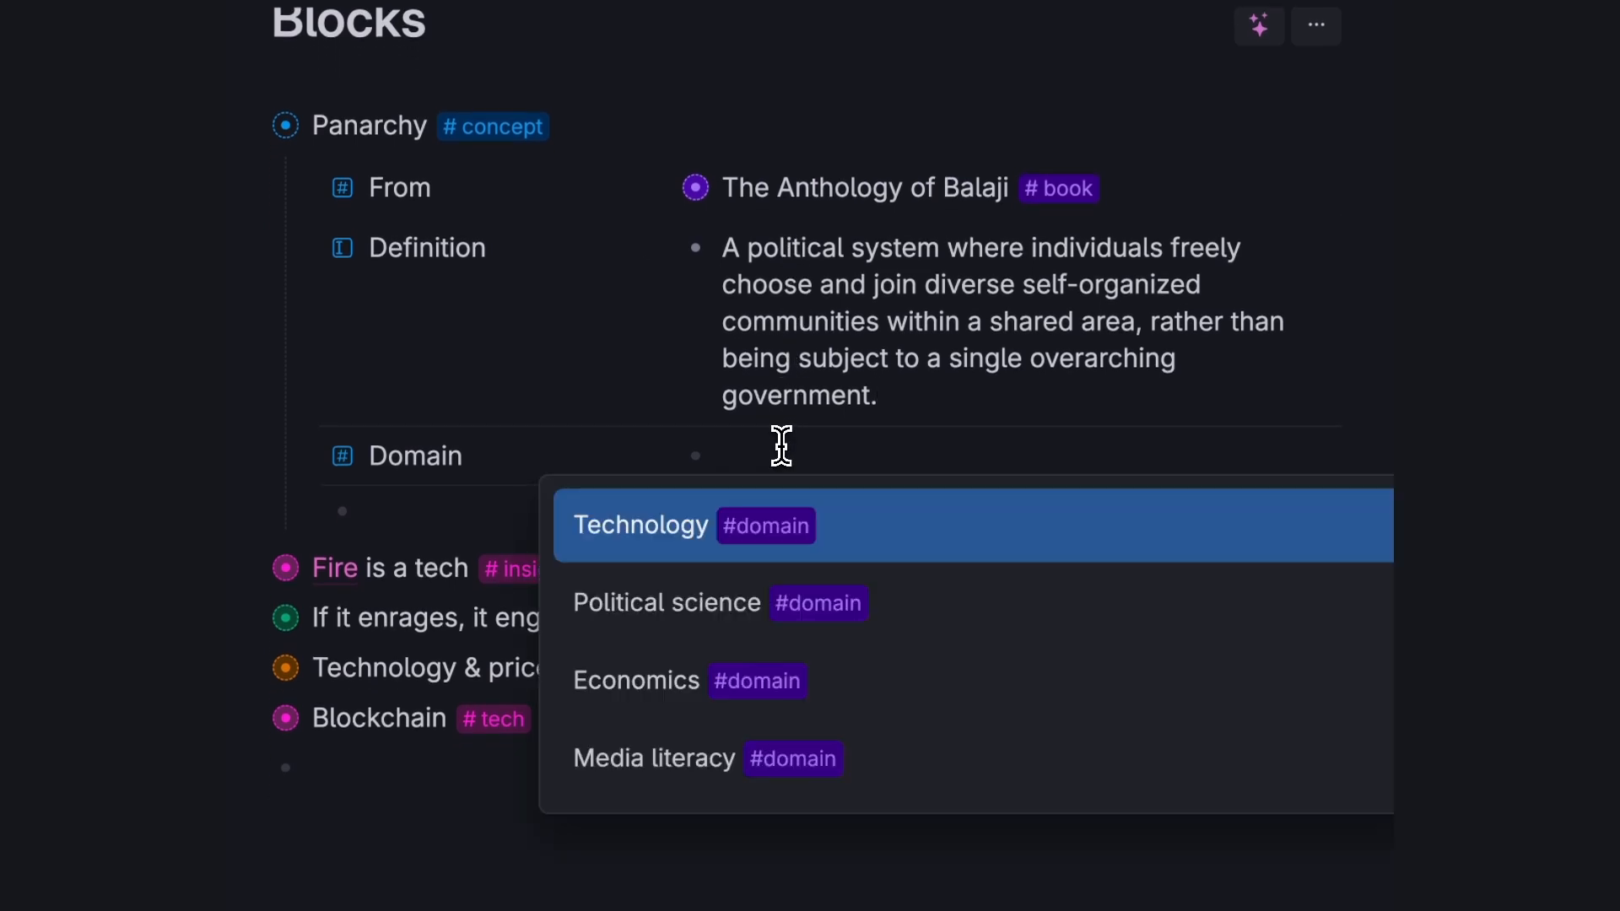
left_click(641, 604)
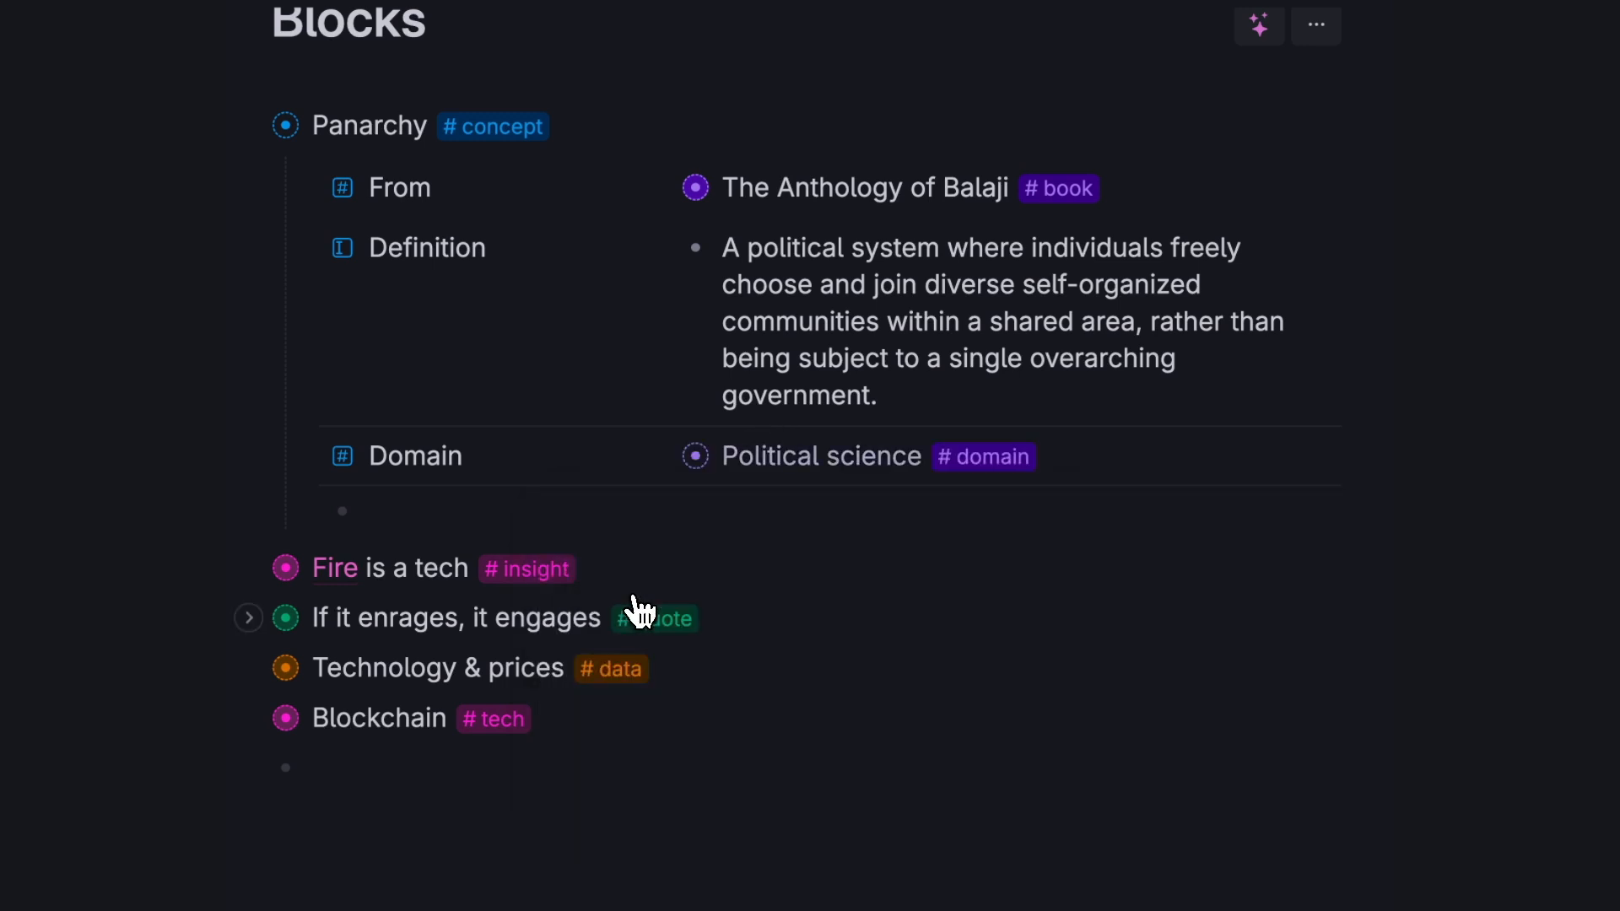
left_click(249, 127)
Fill the Description of the Fire is a tech insight with "I've clearly underestimated the influence of fire as technology on human evolution/development".
scroll(257, 179, "down", 1)
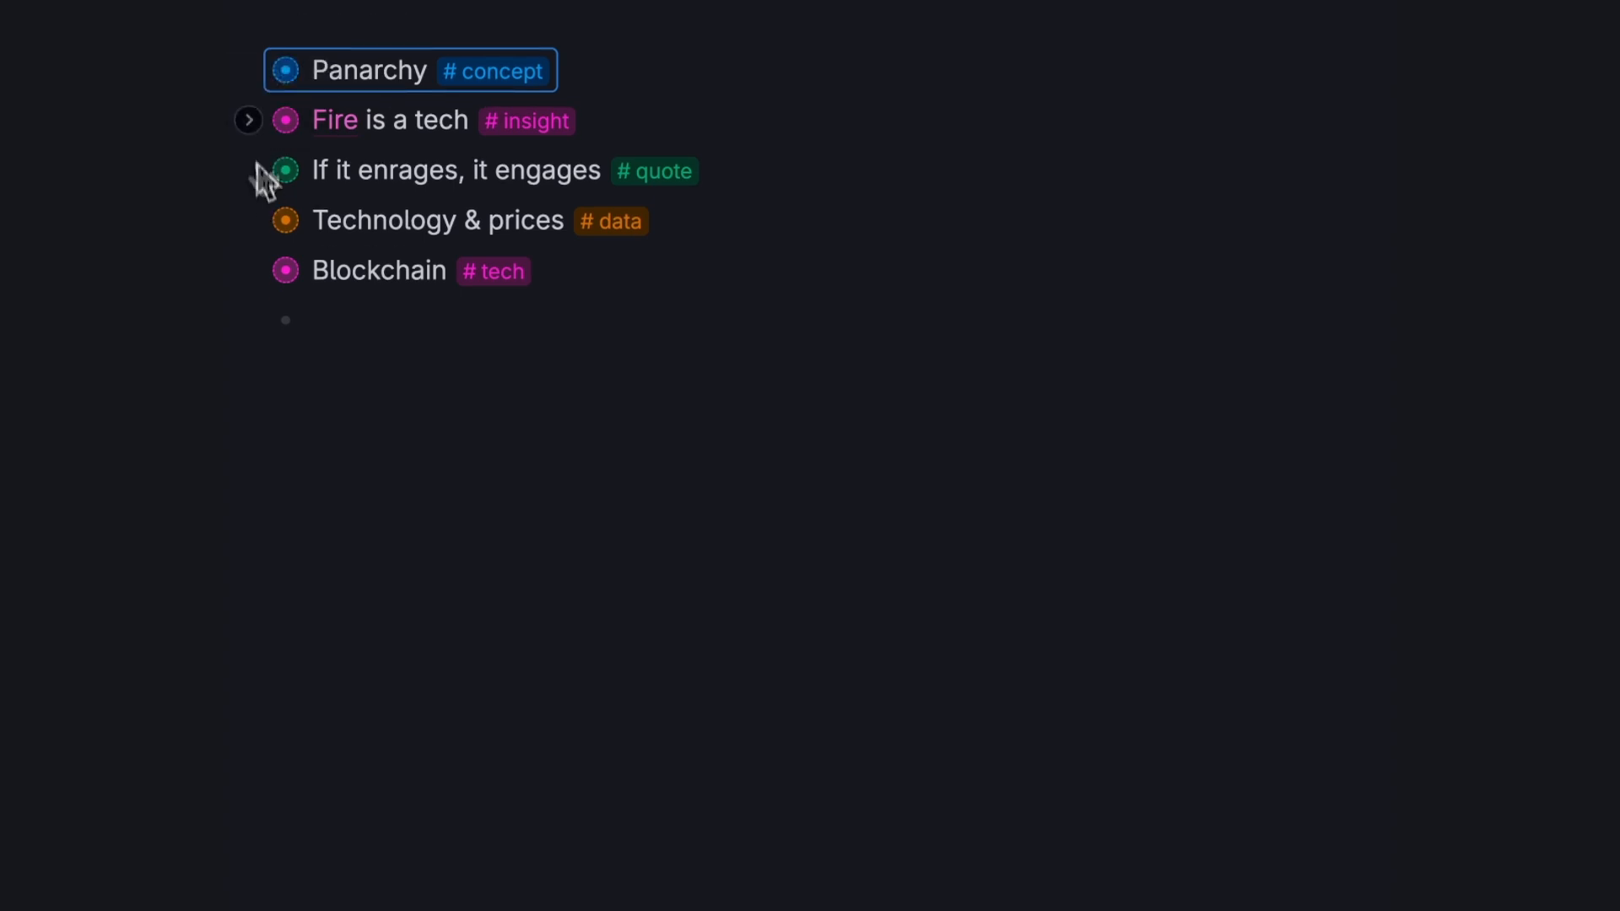
left_click(251, 123)
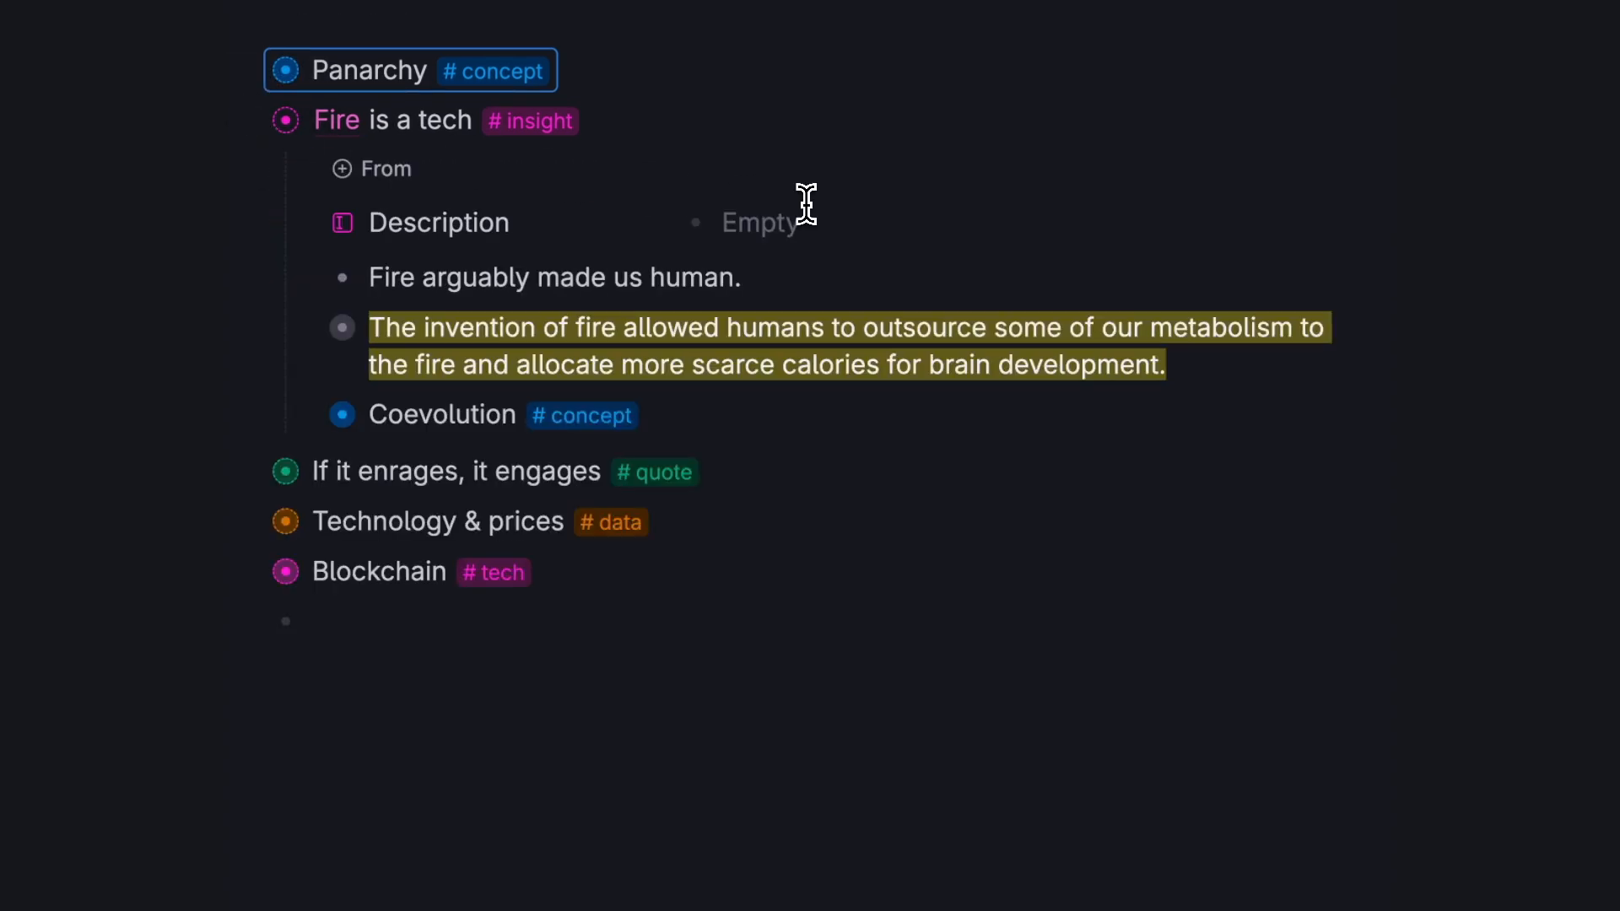
left_click(760, 222)
type("I")
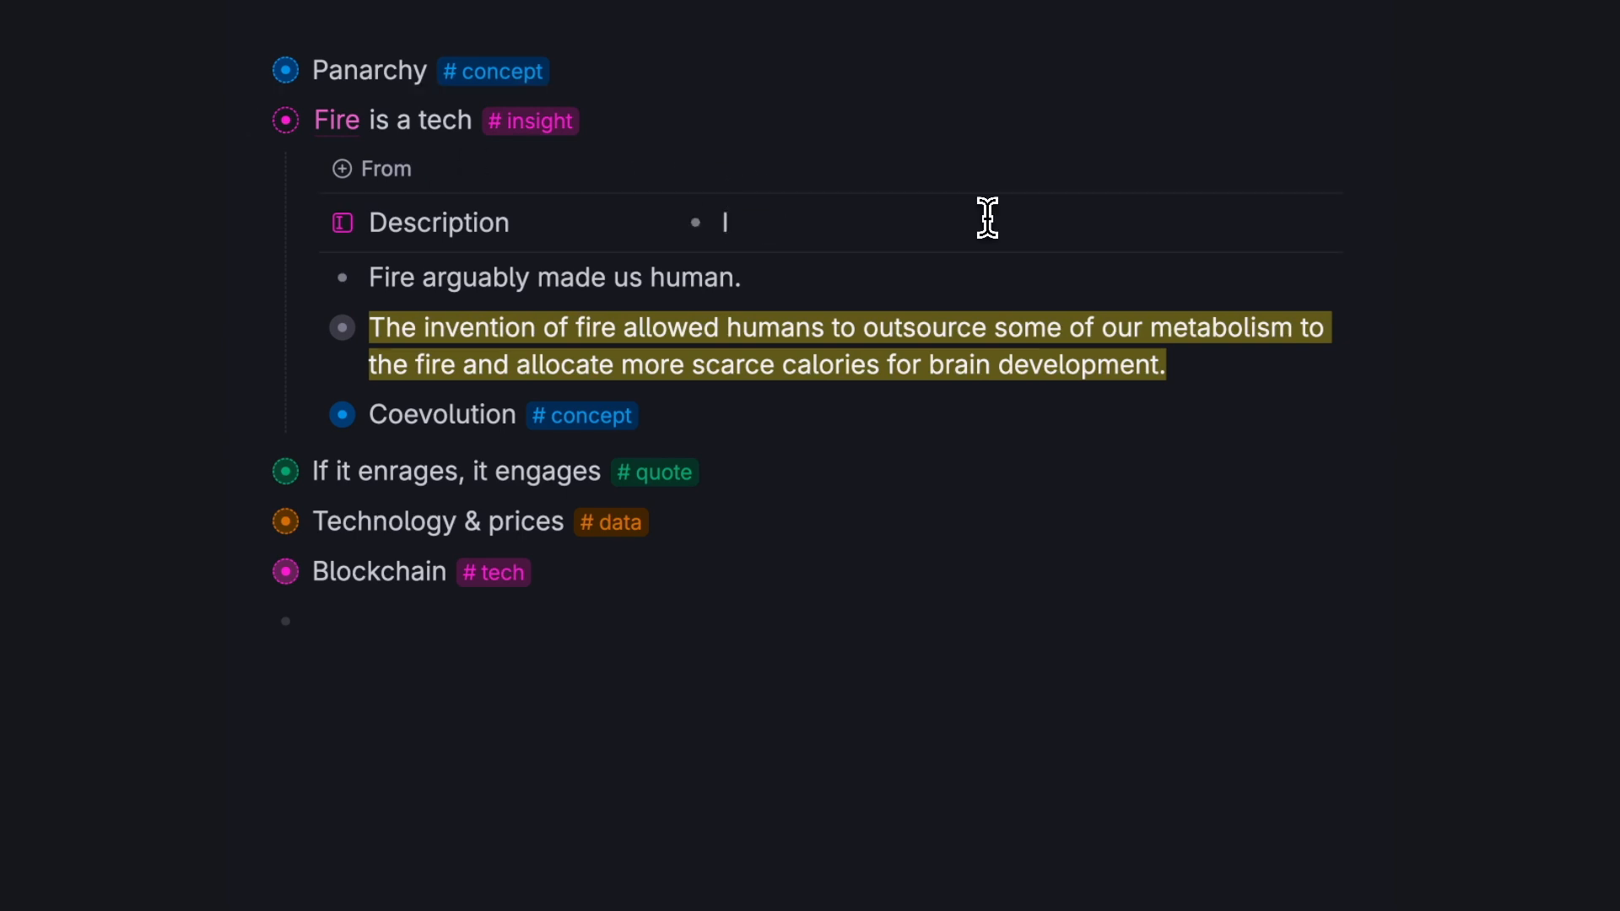
type("'ve clearly u")
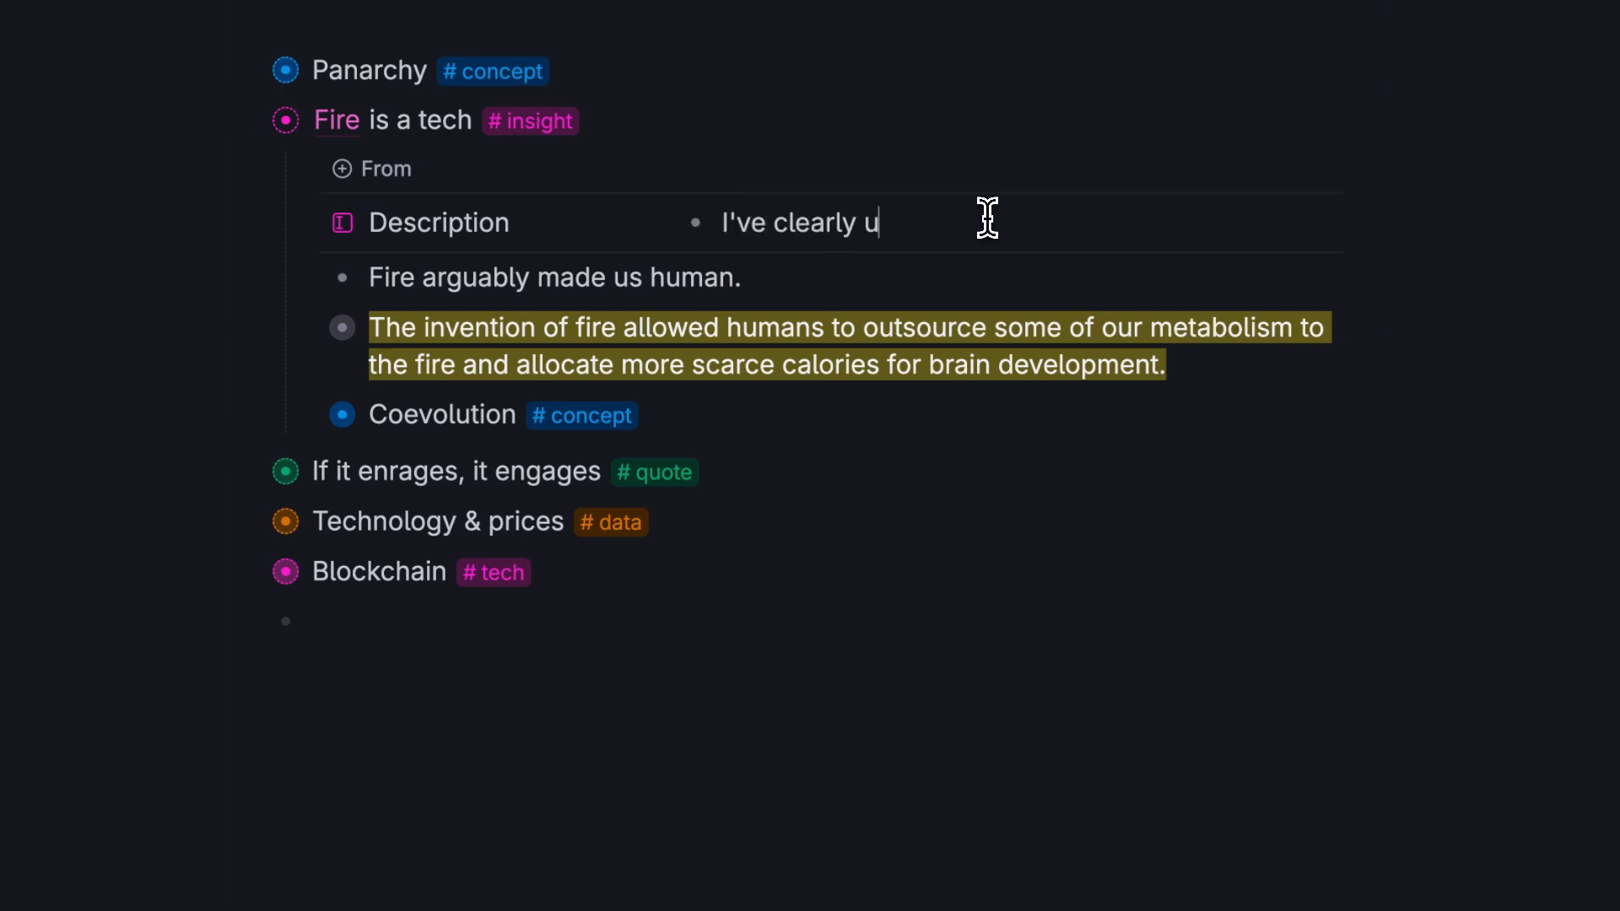
type("nderestimated the influence of fire")
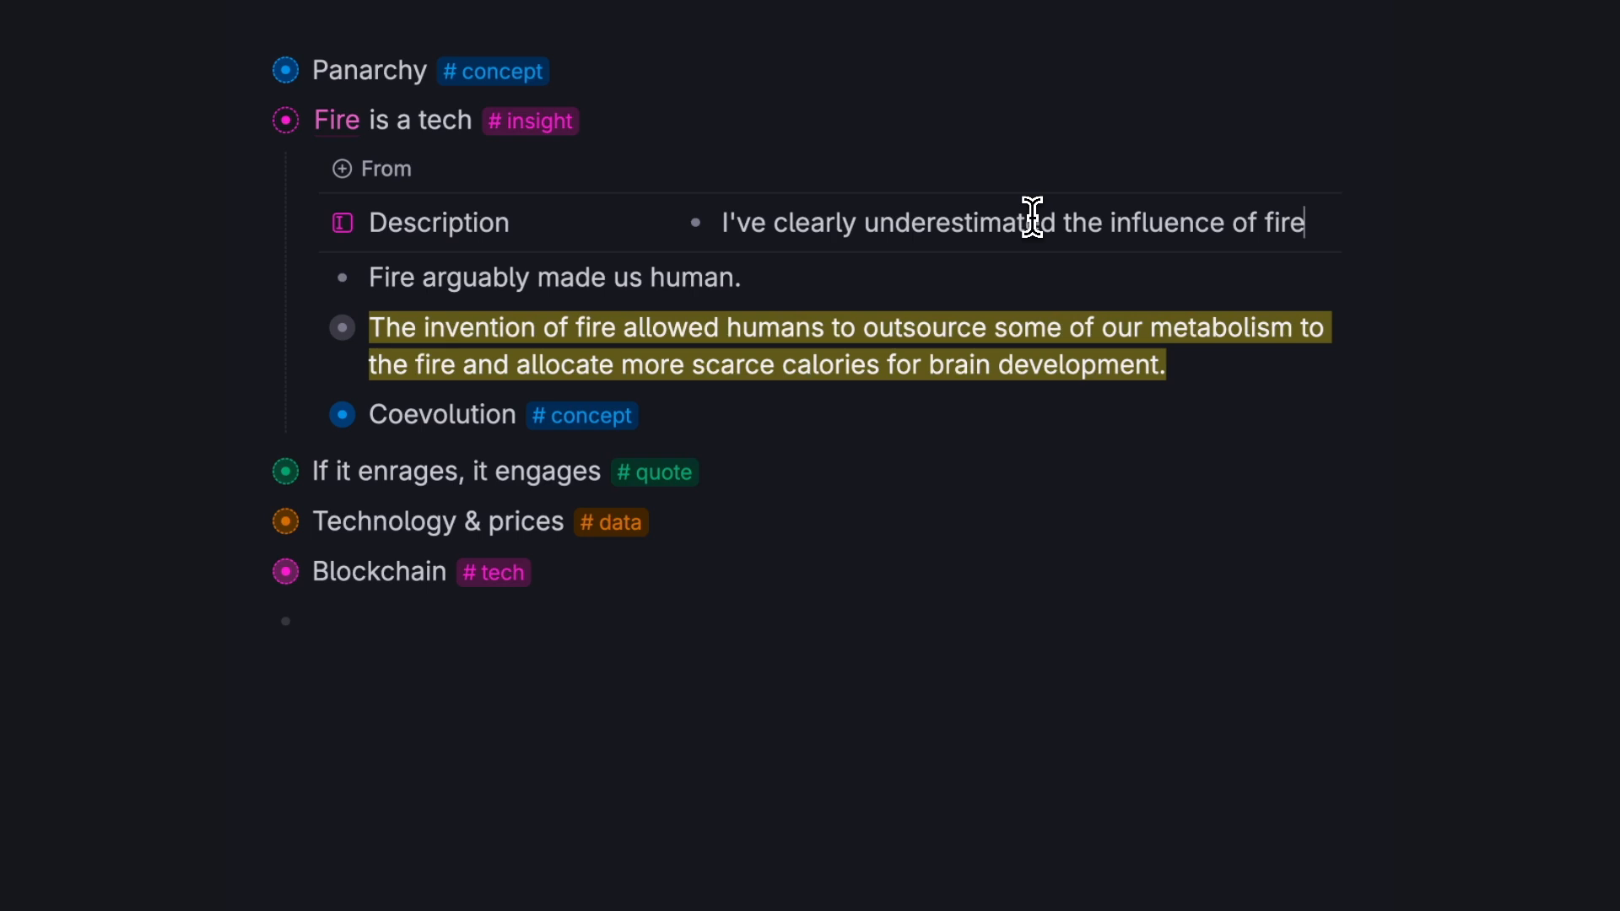
type(" as tech")
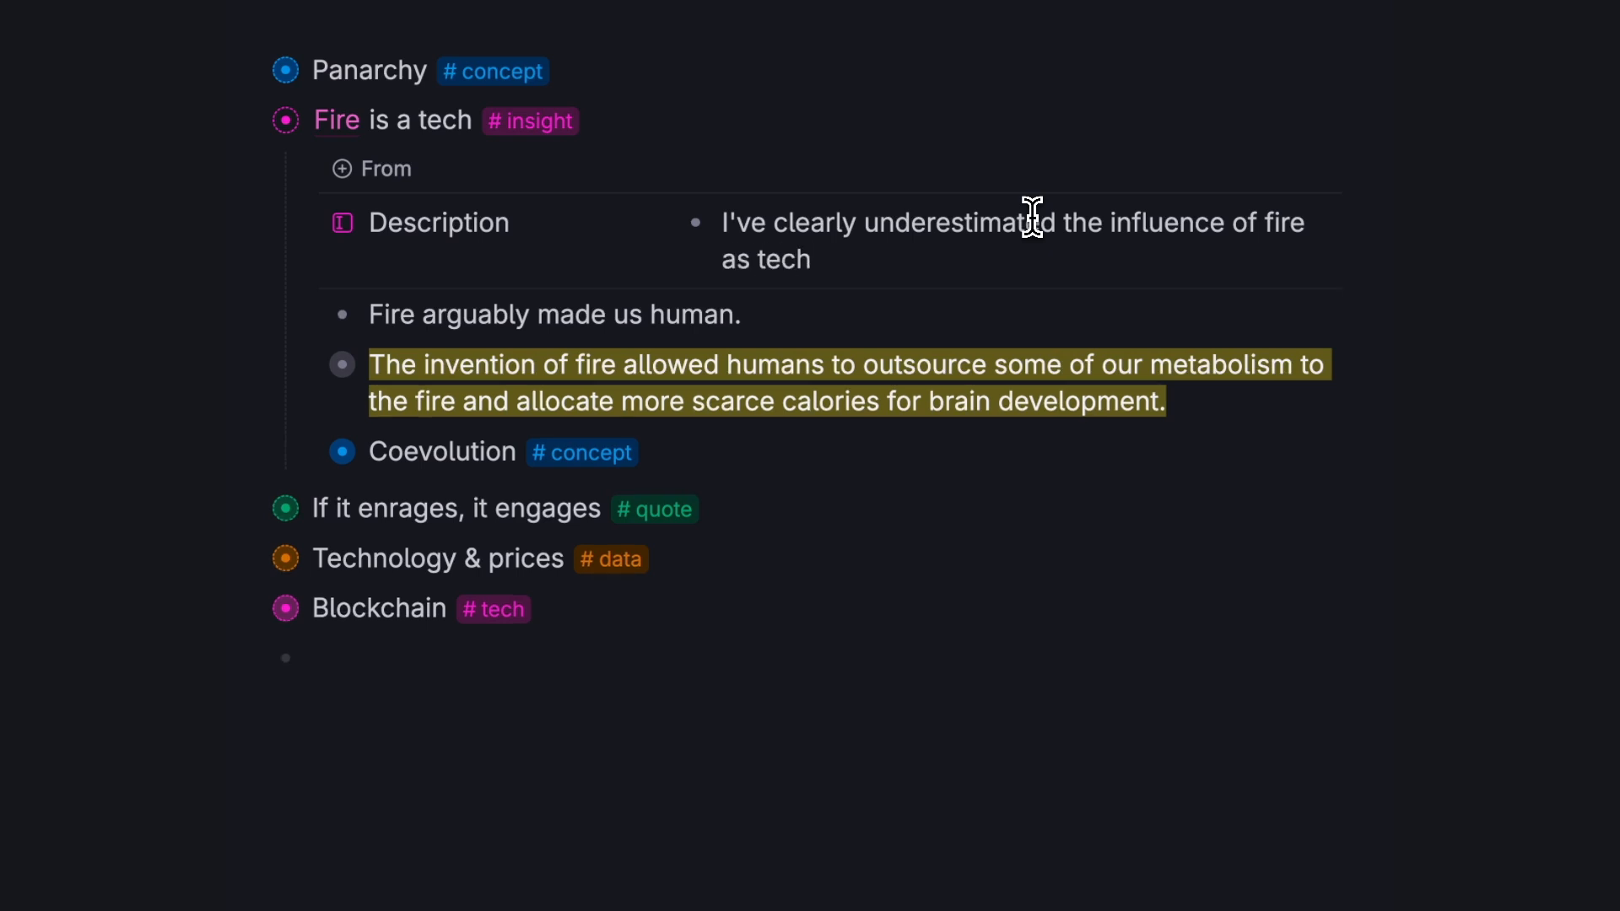
type("nolo")
type("gy on human")
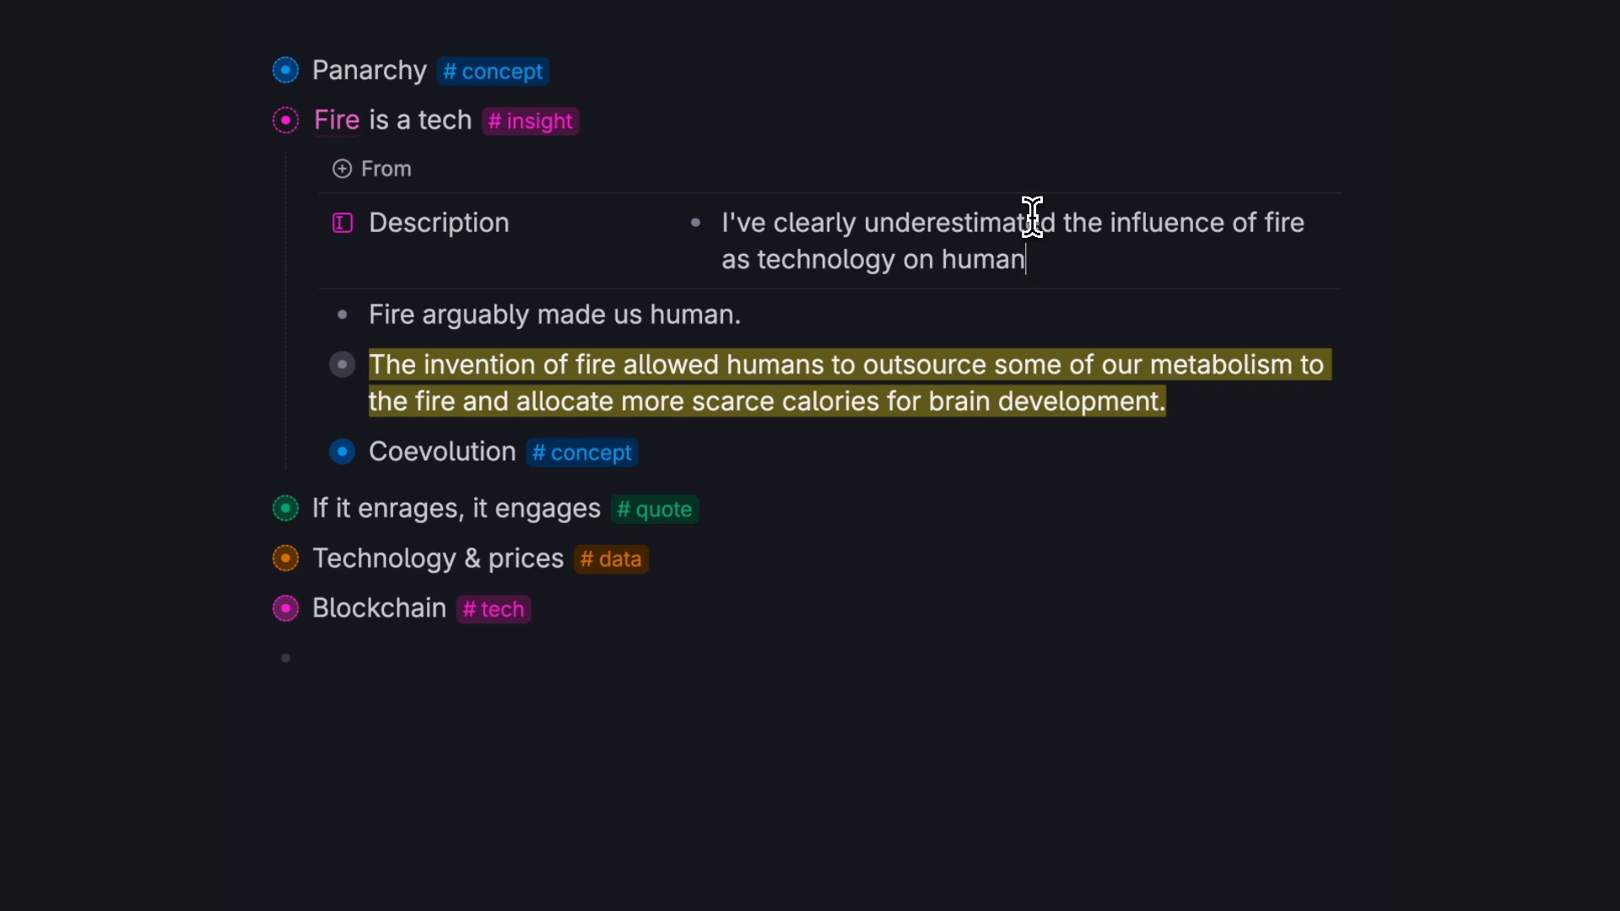
type(" evolution")
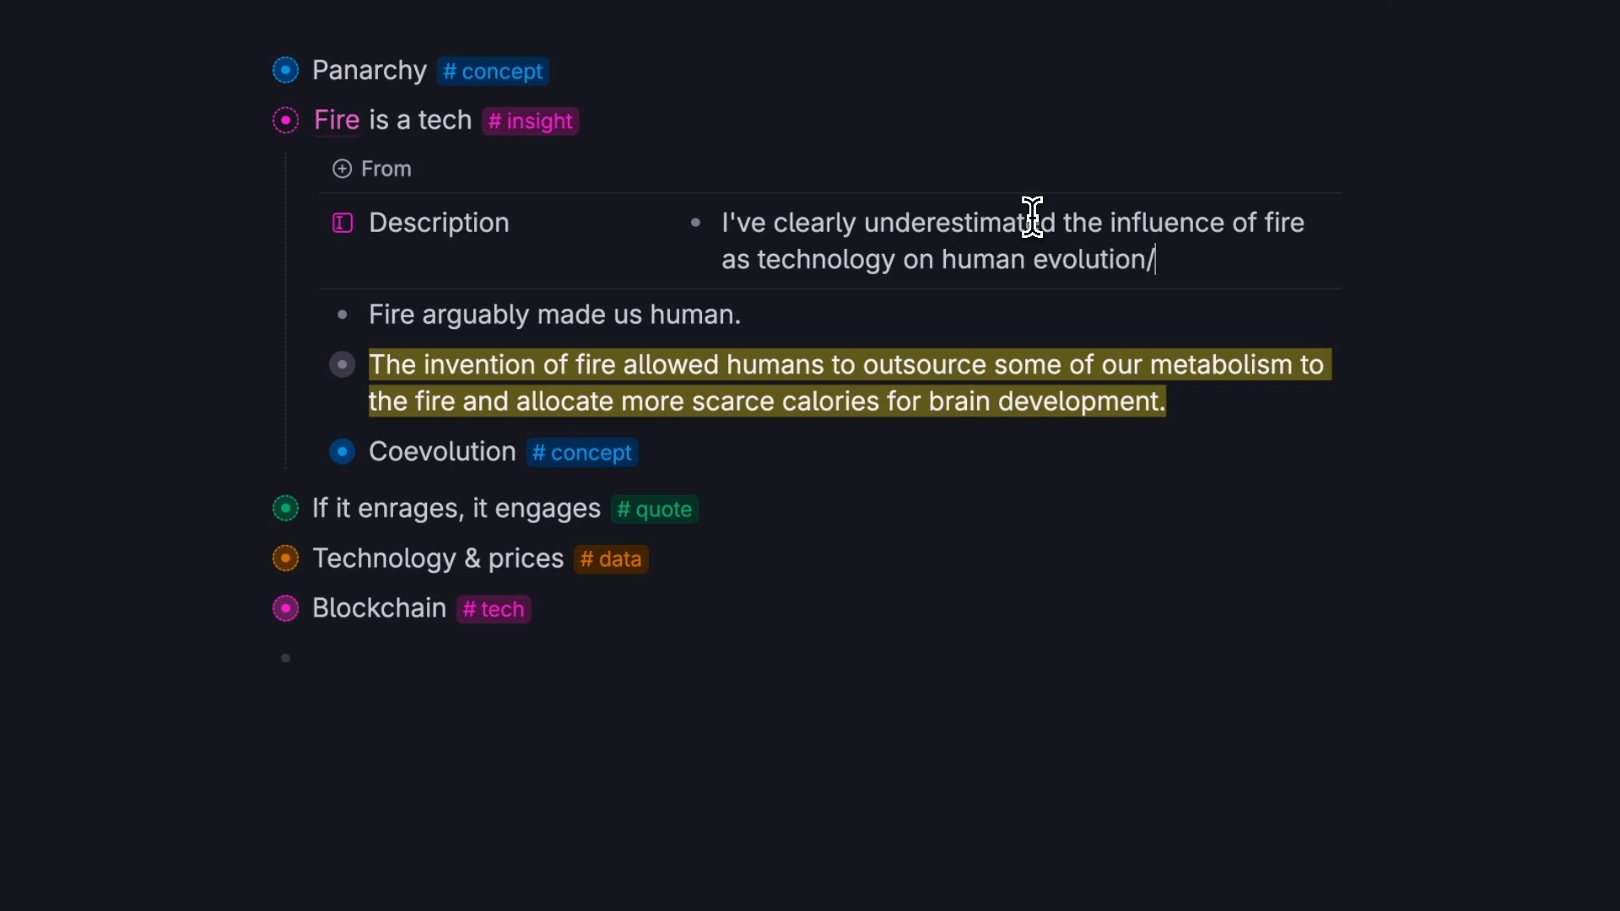
type("/development")
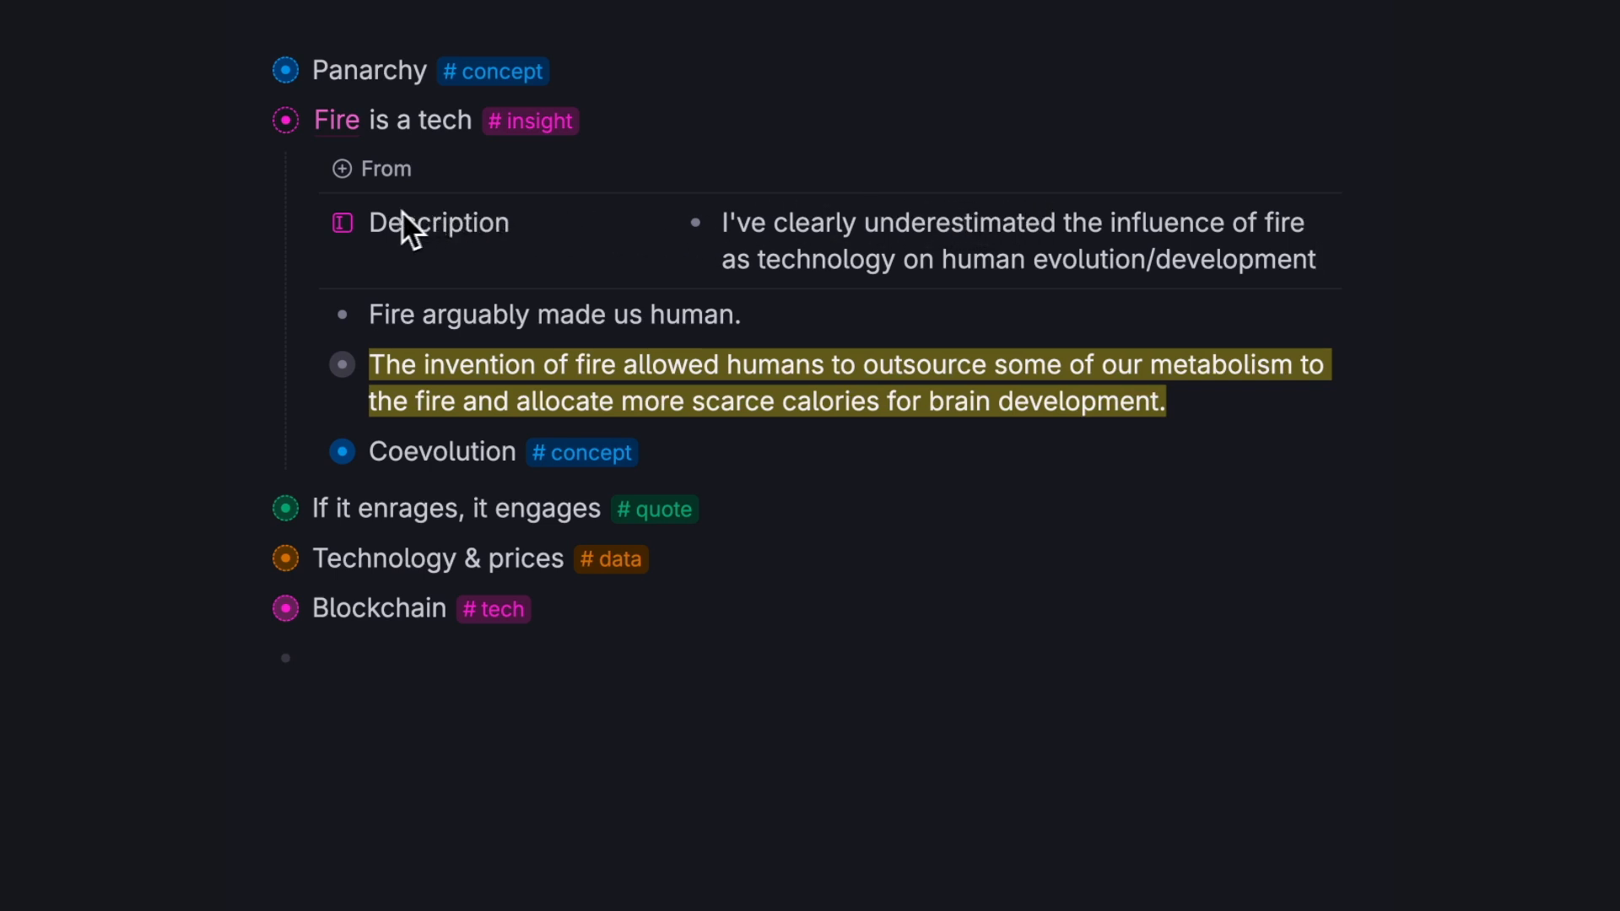
Rename the insight's Description field to Perspective, describe it as "My perspective on the insight", and collapse the Fire is a tech block.
left_click(346, 225)
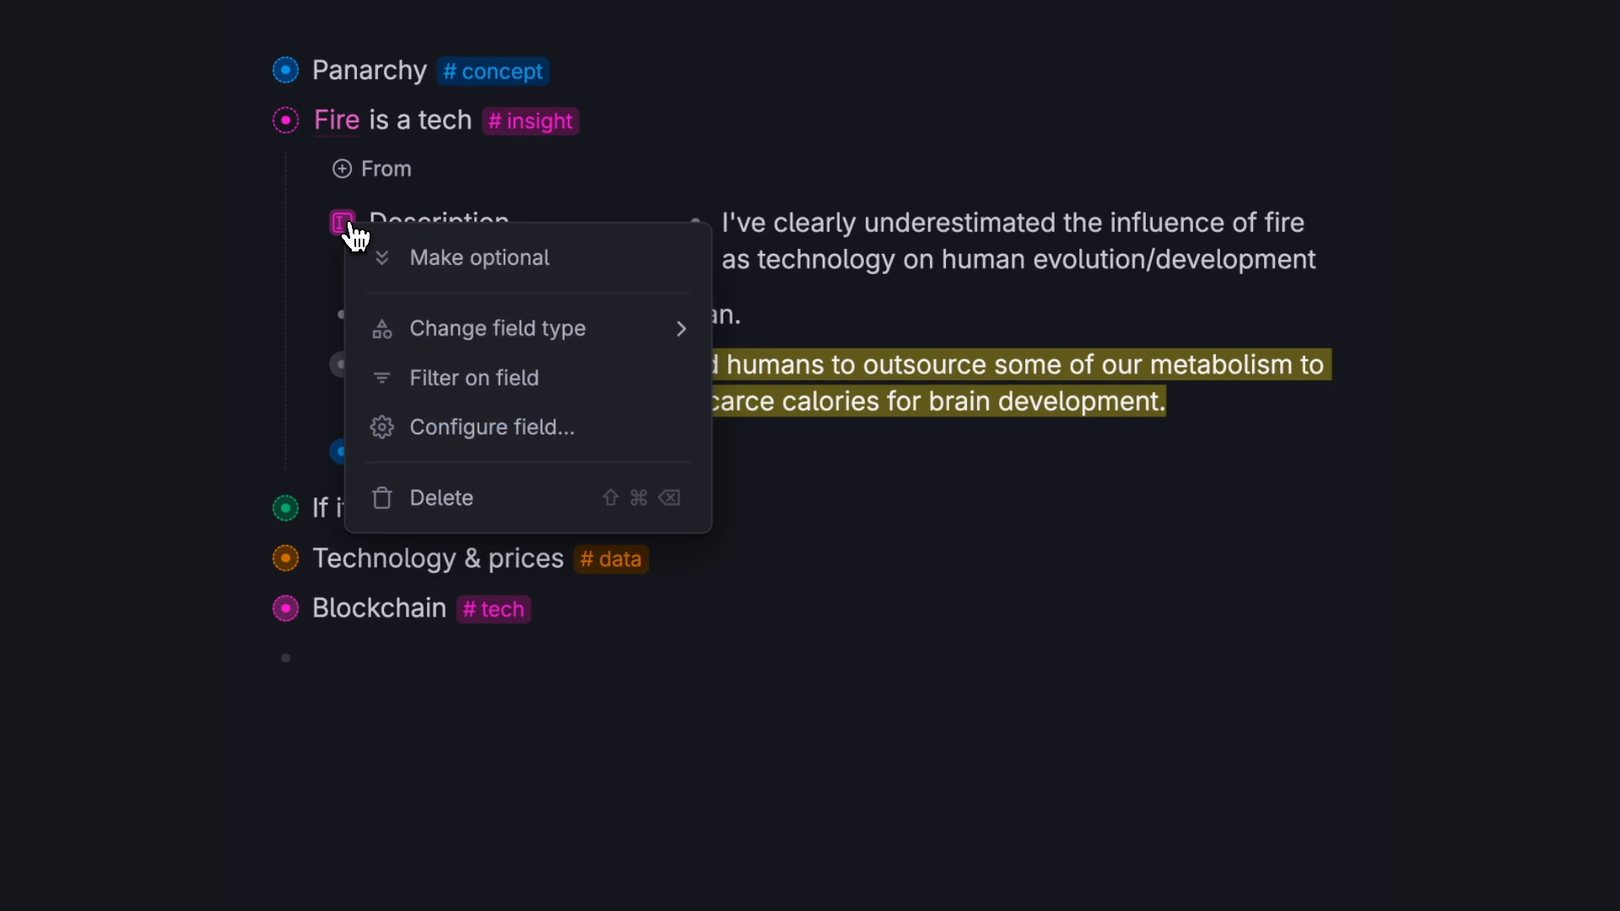
left_click(427, 429)
double_click(422, 55)
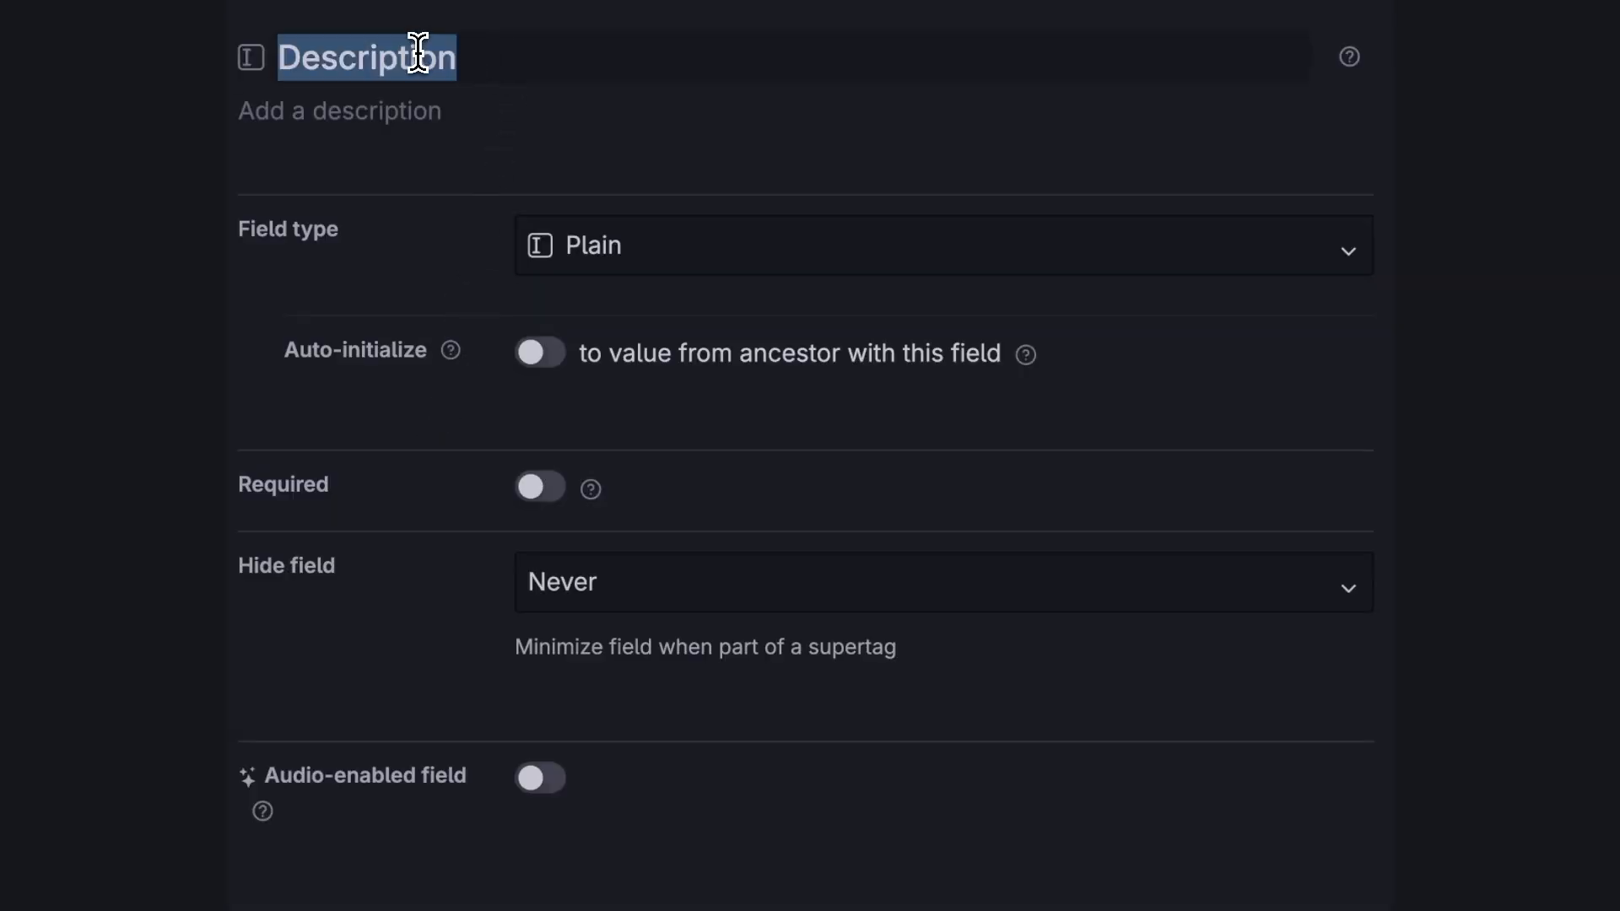
type("Perspe")
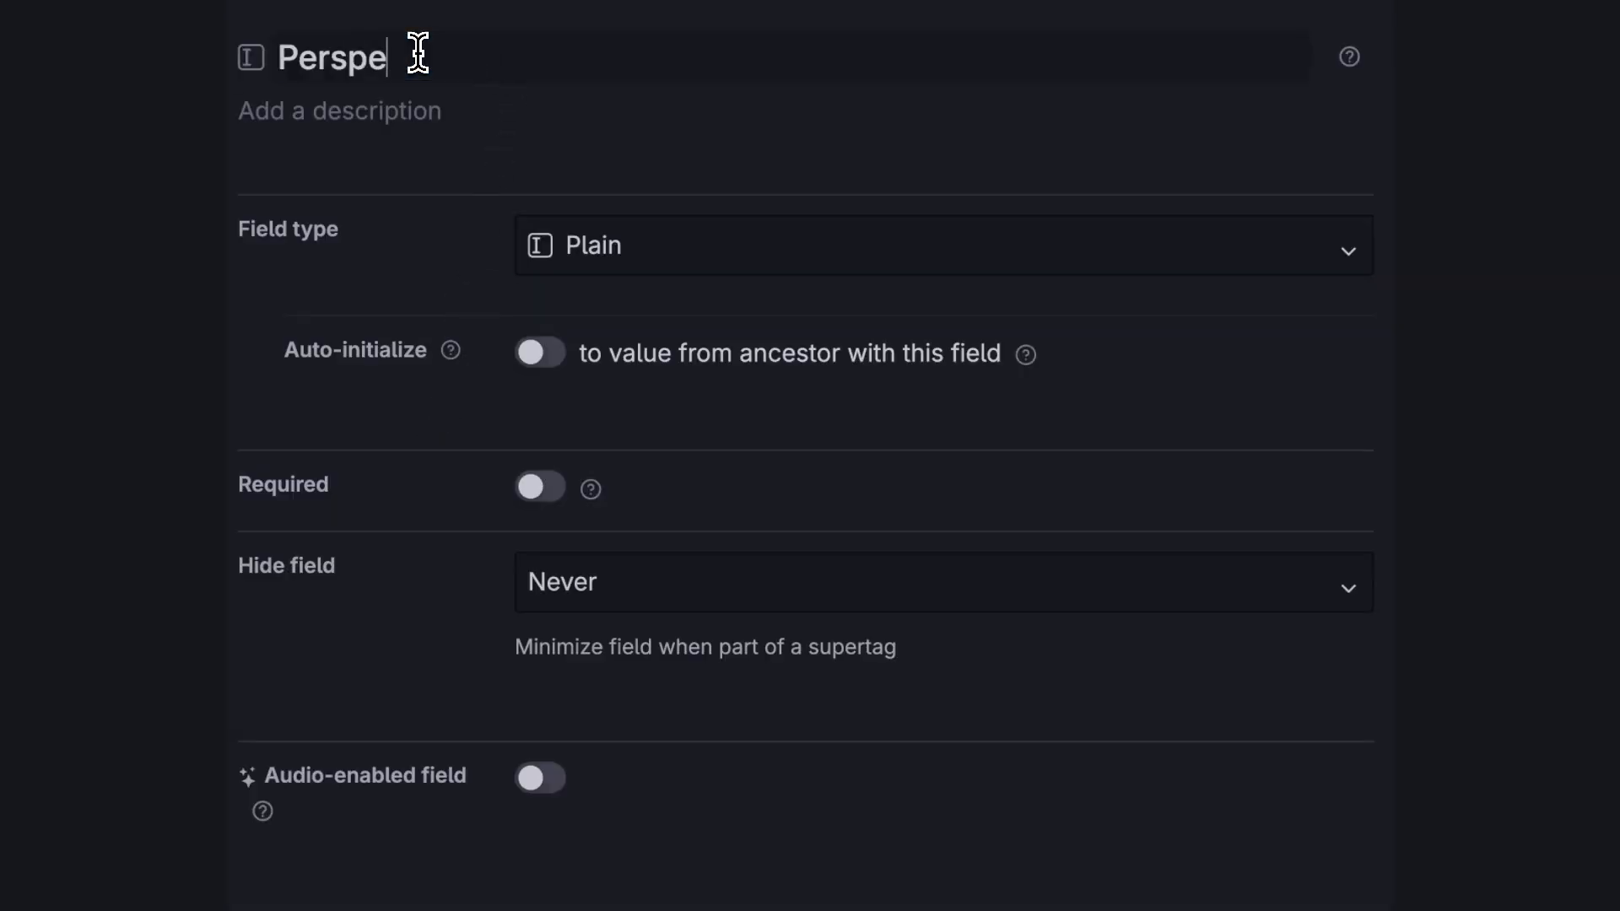
type("ctive")
left_click(423, 108)
type("My perspective on ")
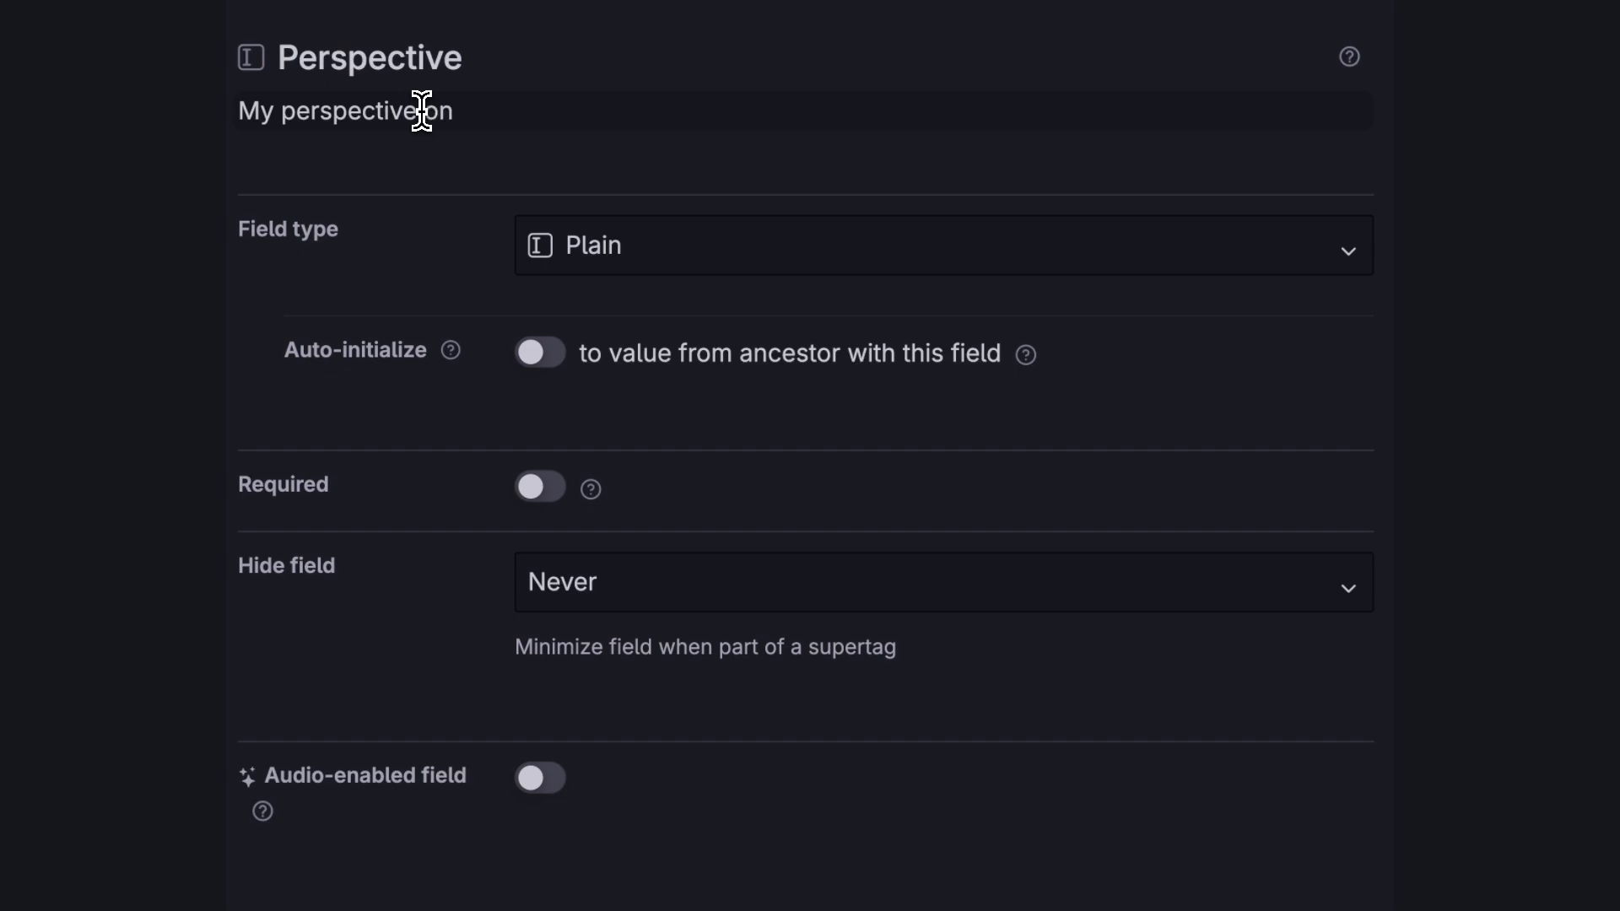
type("the insight")
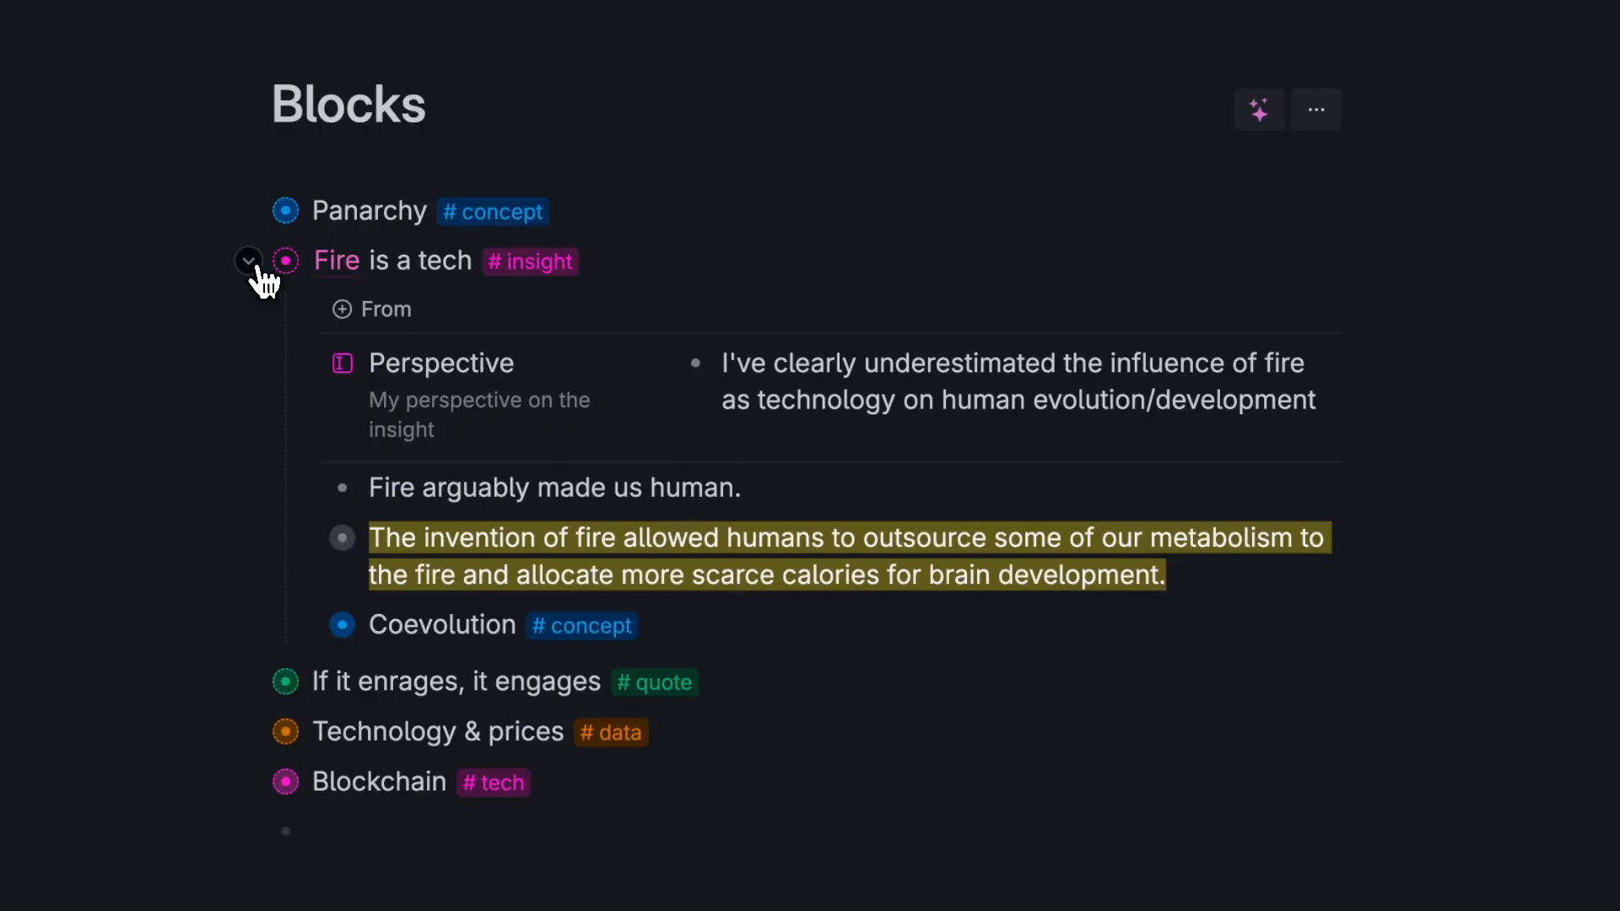
left_click(250, 262)
Expand the quote "If it enrages, it engages" and set its By field to the author Balaji Srinivasan.
left_click(250, 312)
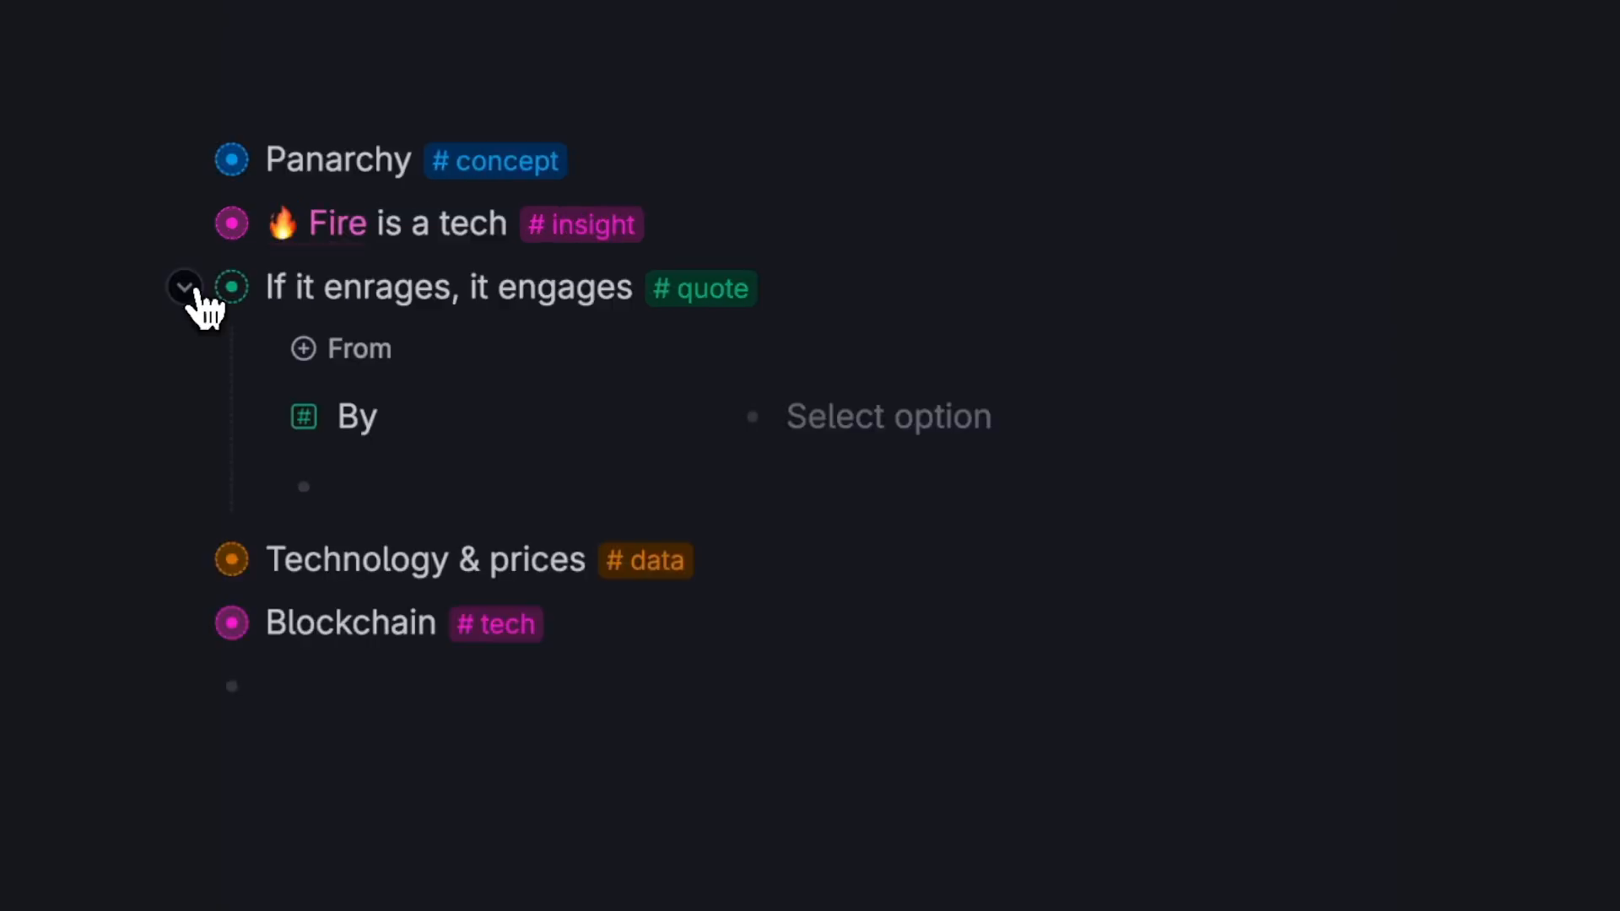
left_click(843, 433)
type("bal")
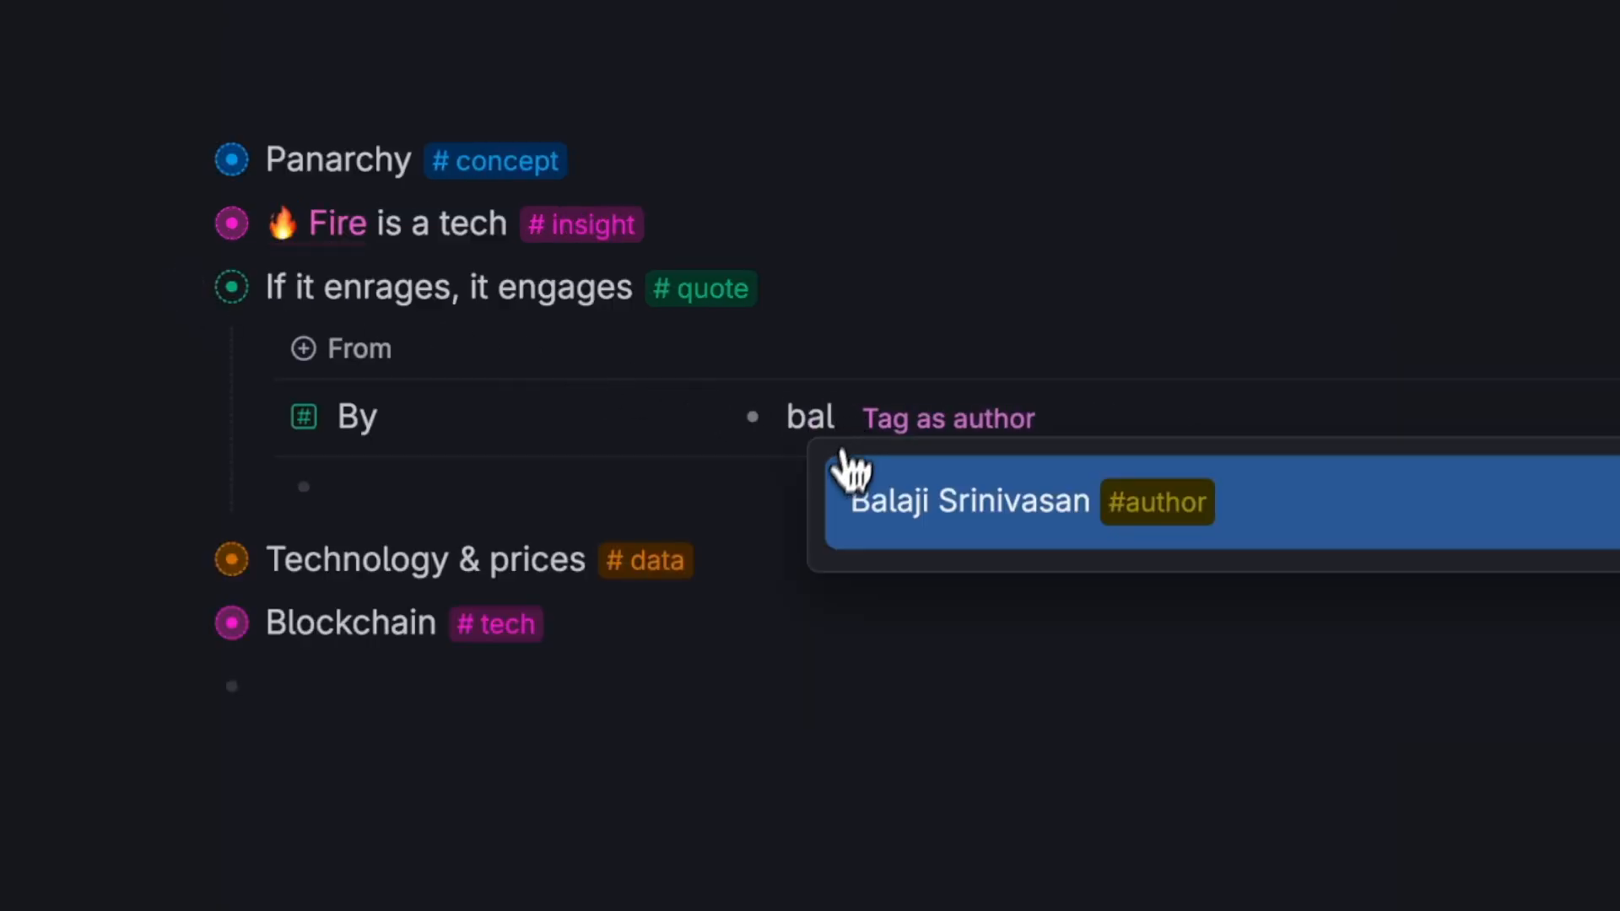
Set the By field of the "If it enrages, it engages" quote to Balaji Srinivasan, and collapse the quote.
left_click(894, 535)
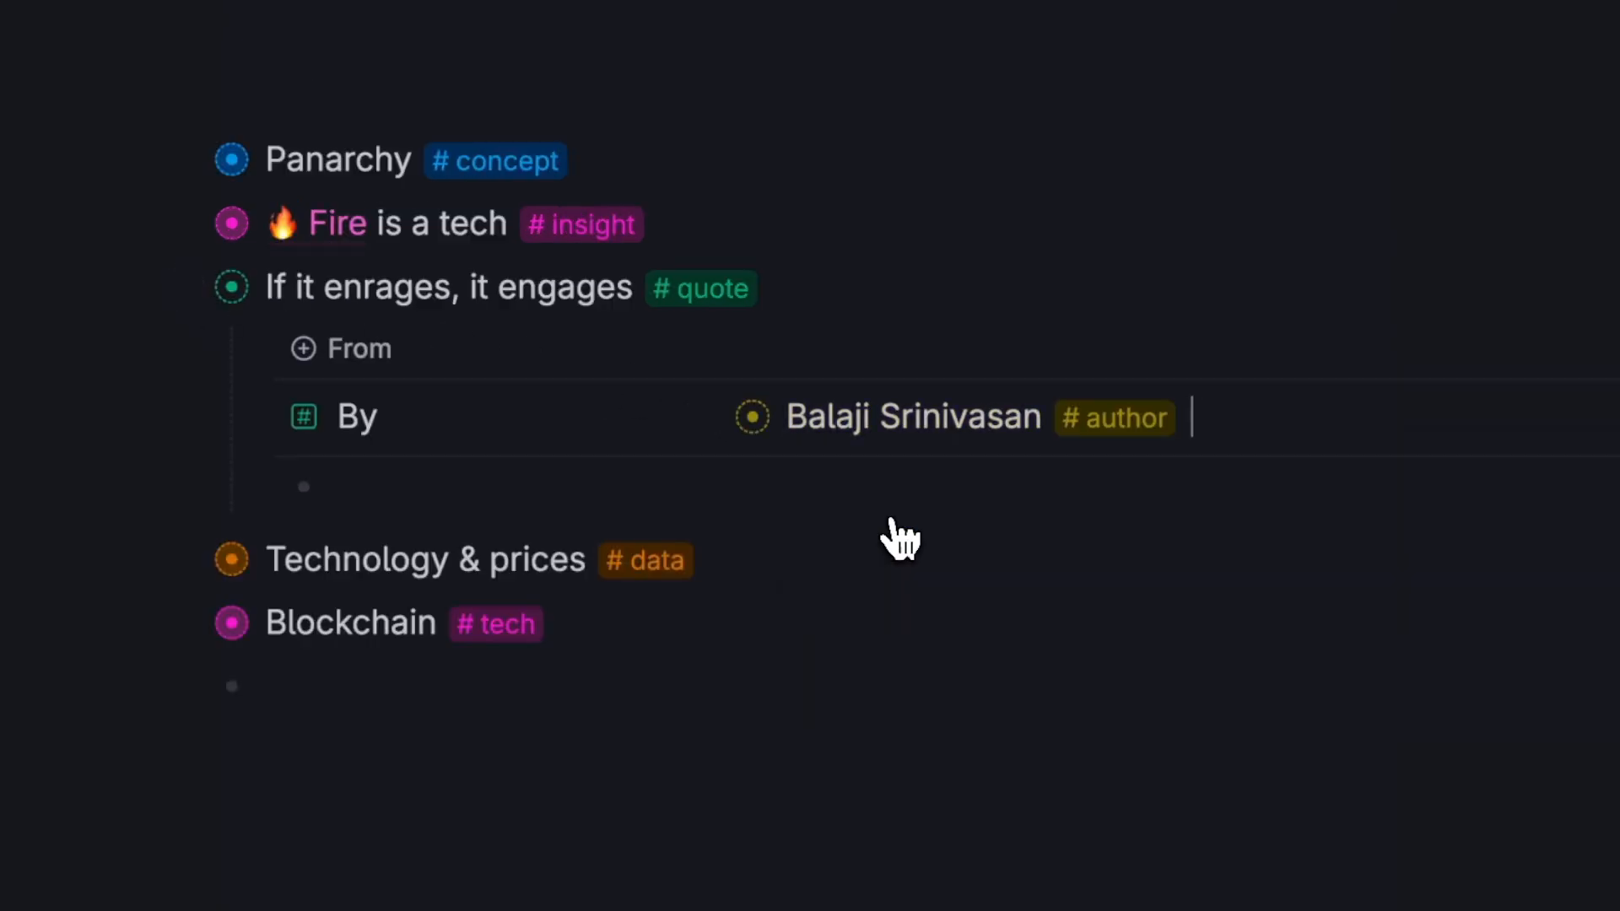
left_click(182, 287)
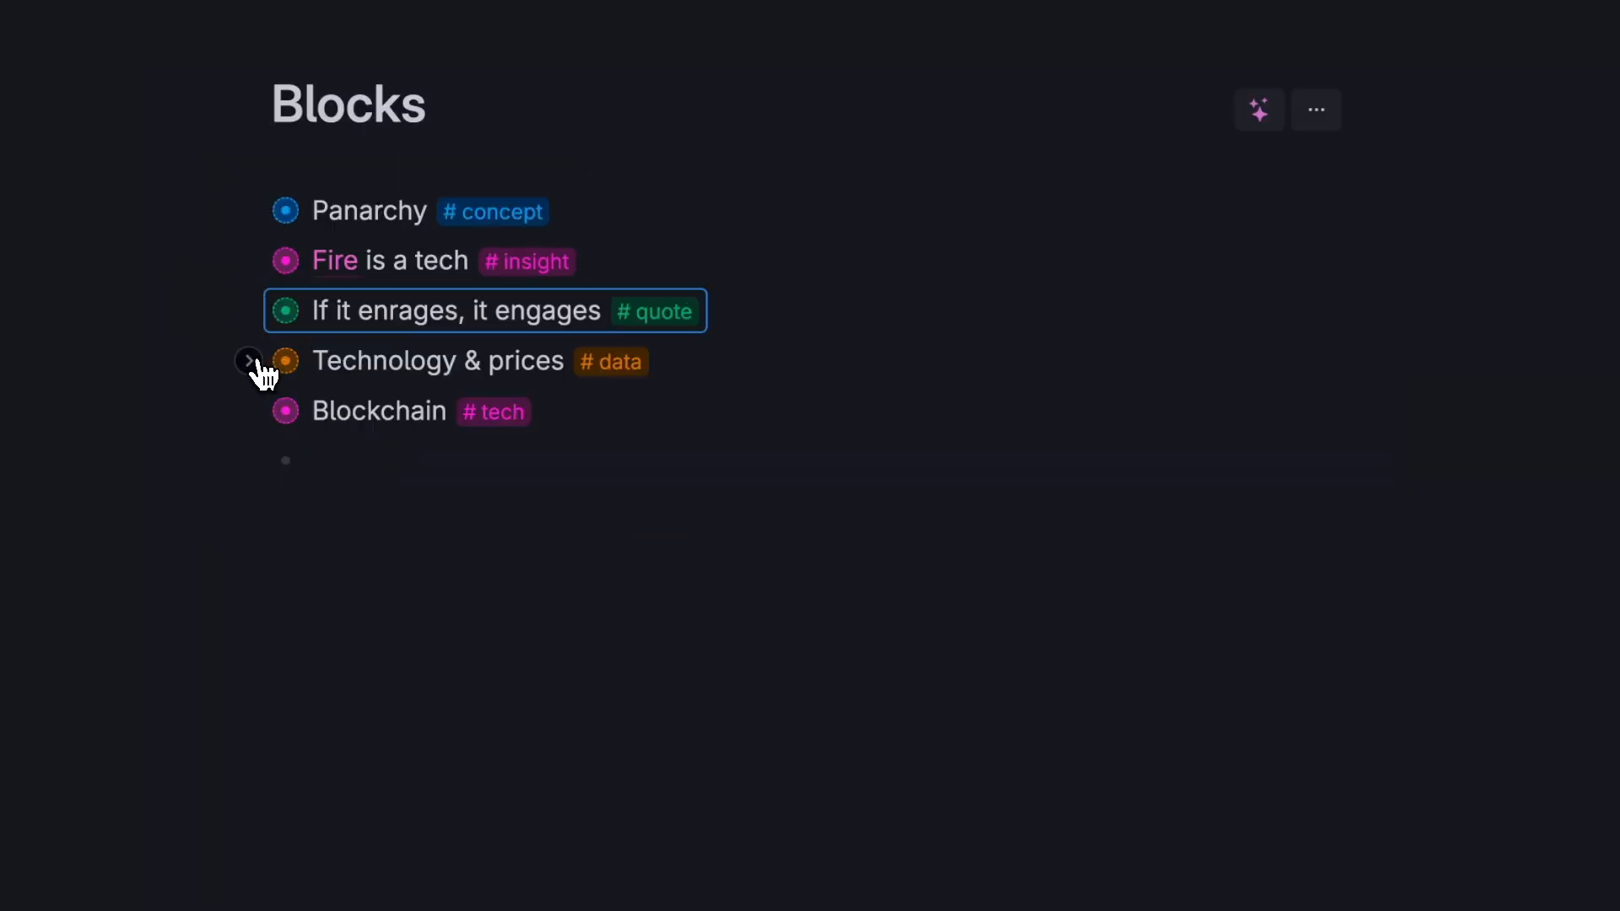
Expand the "Technology & prices" data node and move its Price Changes image into the Chart field.
left_click(249, 361)
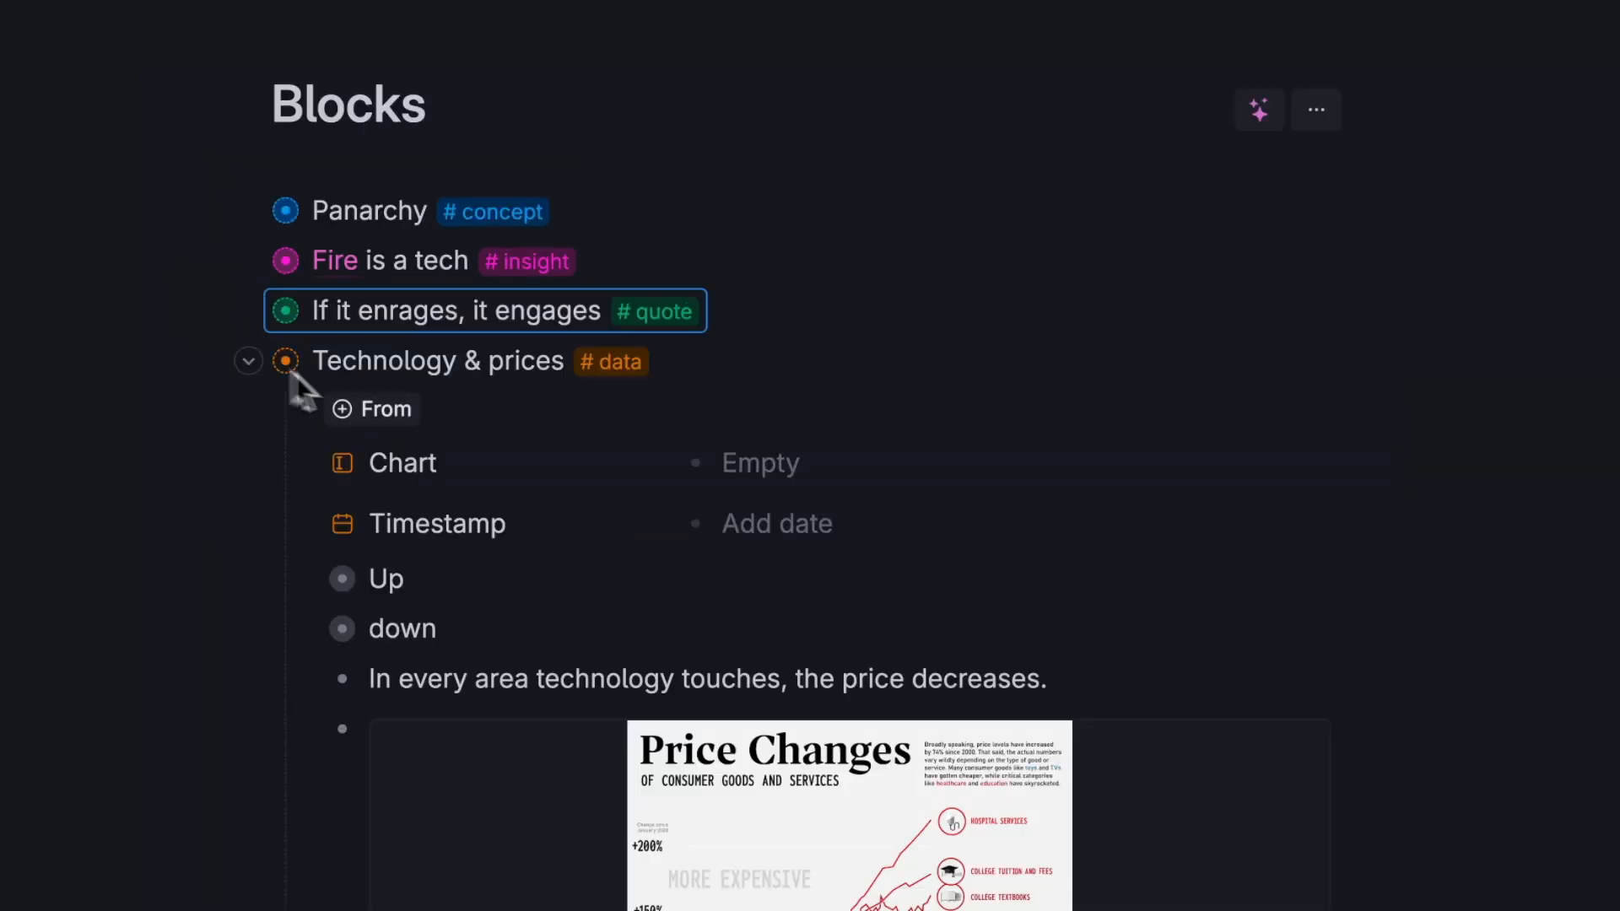
scroll(534, 479, "down", 3)
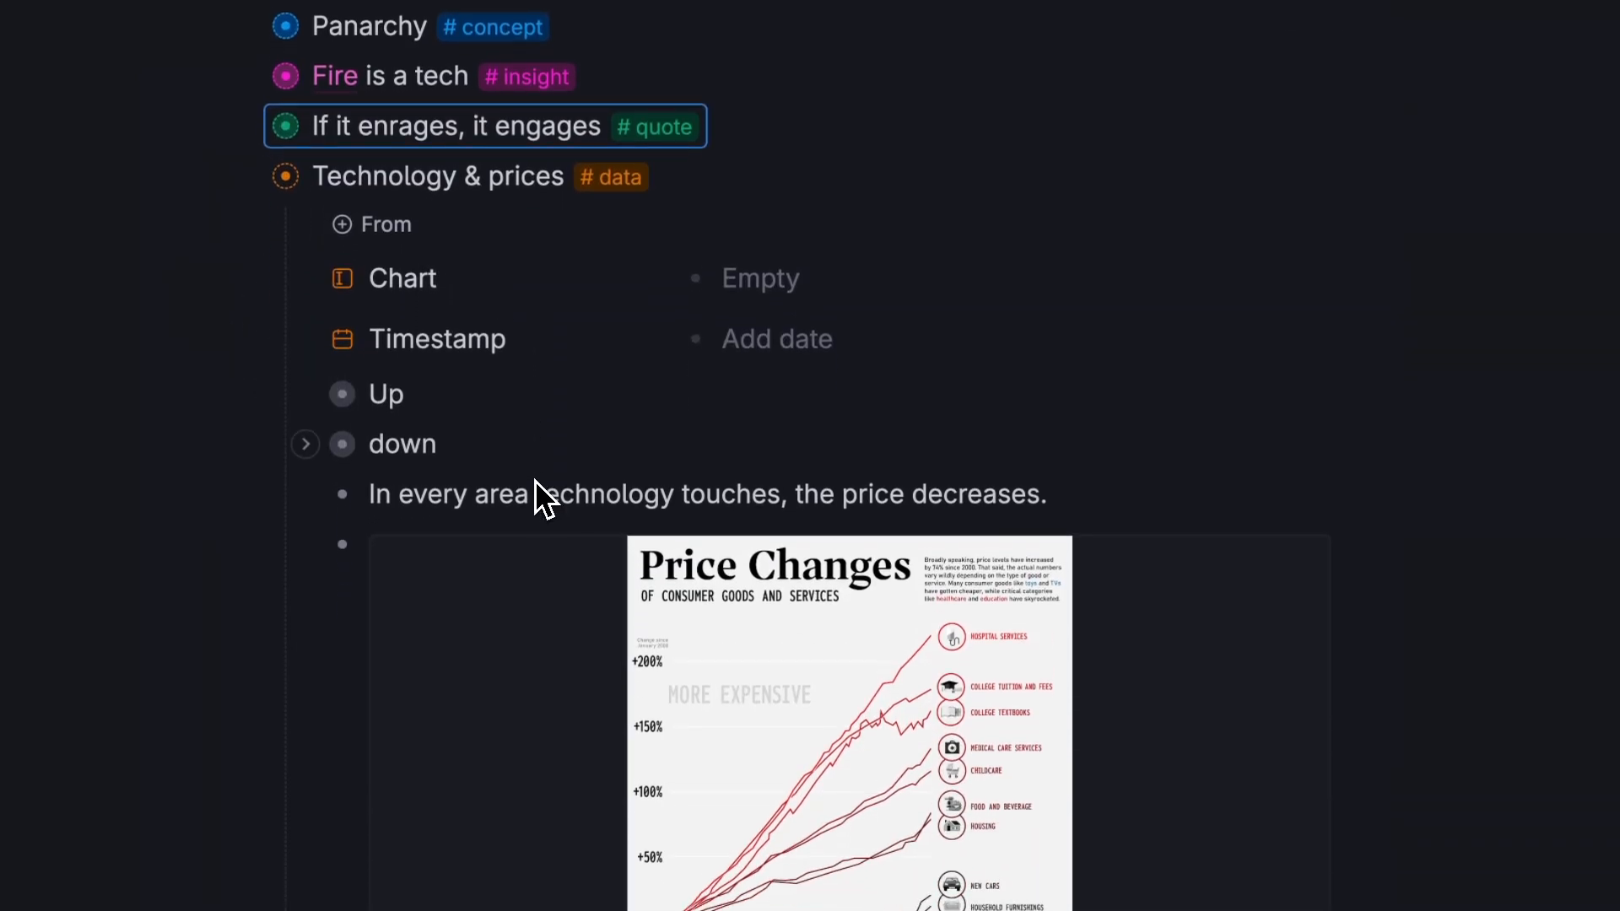
left_click(307, 368)
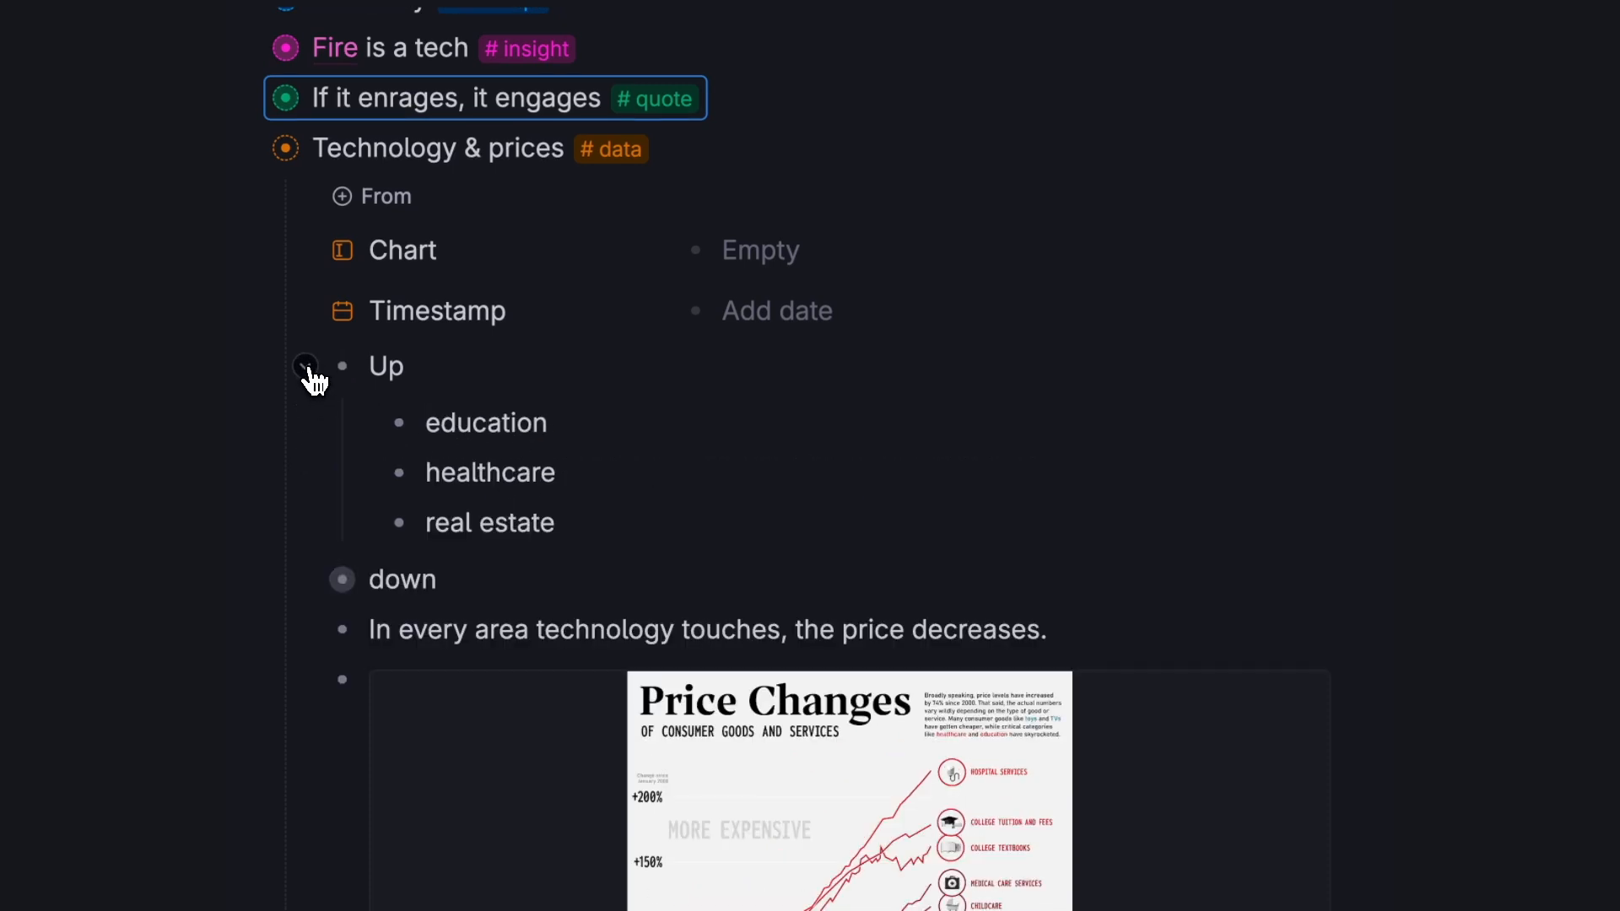
left_click(307, 368)
scroll(430, 591, "down", 1)
left_click_drag(347, 497, 751, 479)
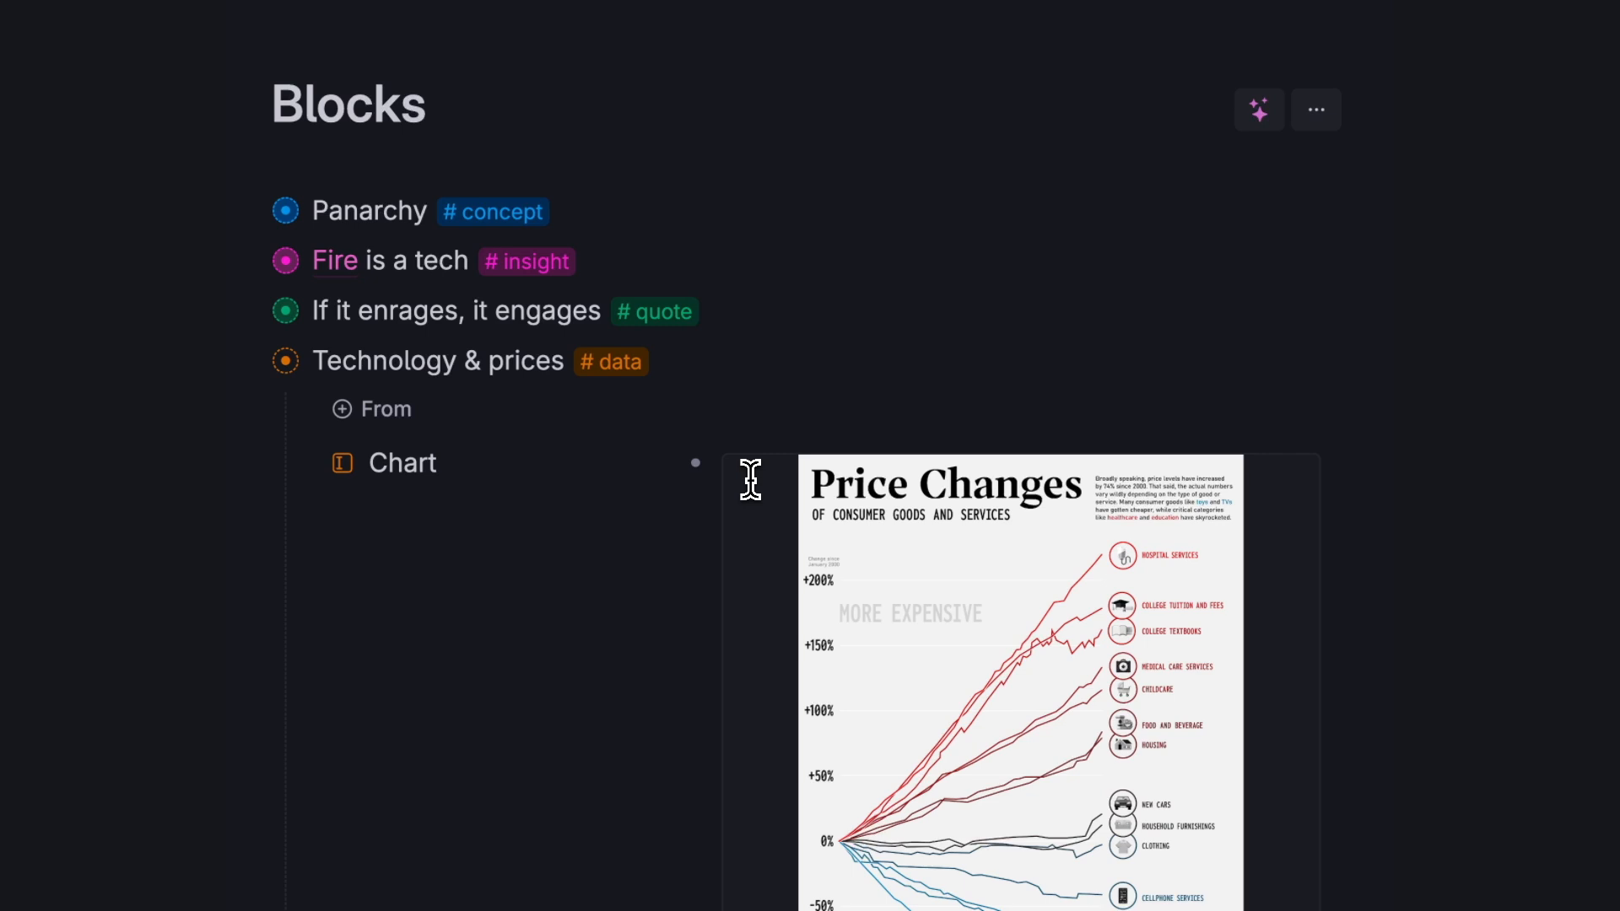
Set the Timestamp of "Technology & prices" to the year 2022 without a month, and collapse the node.
scroll(751, 479, "down", 3)
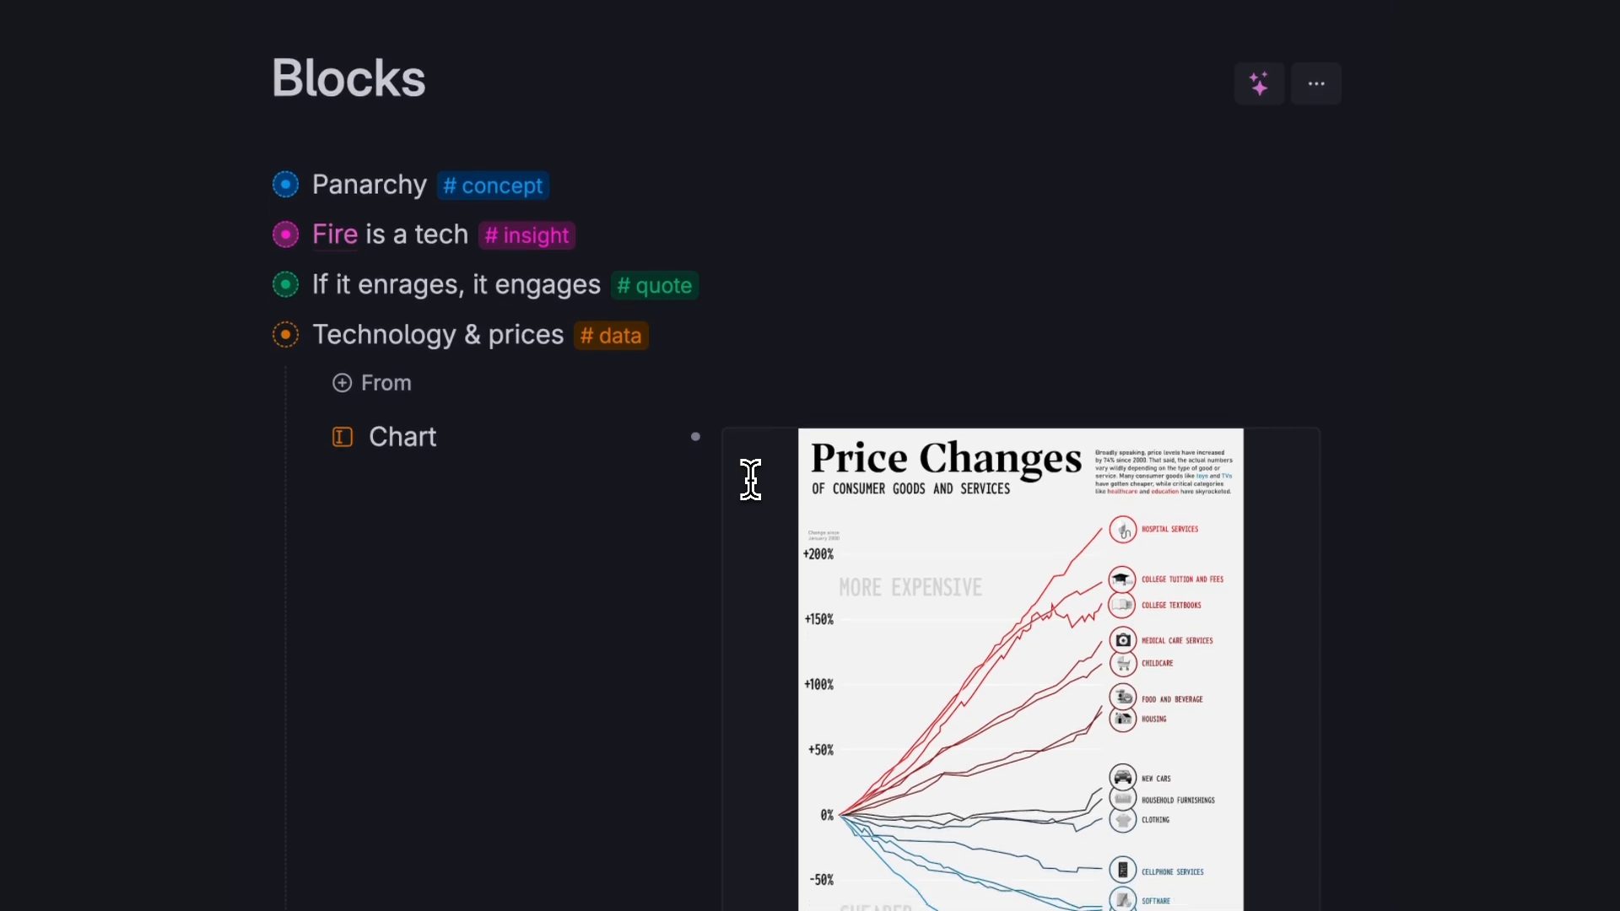
scroll(751, 479, "down", 1)
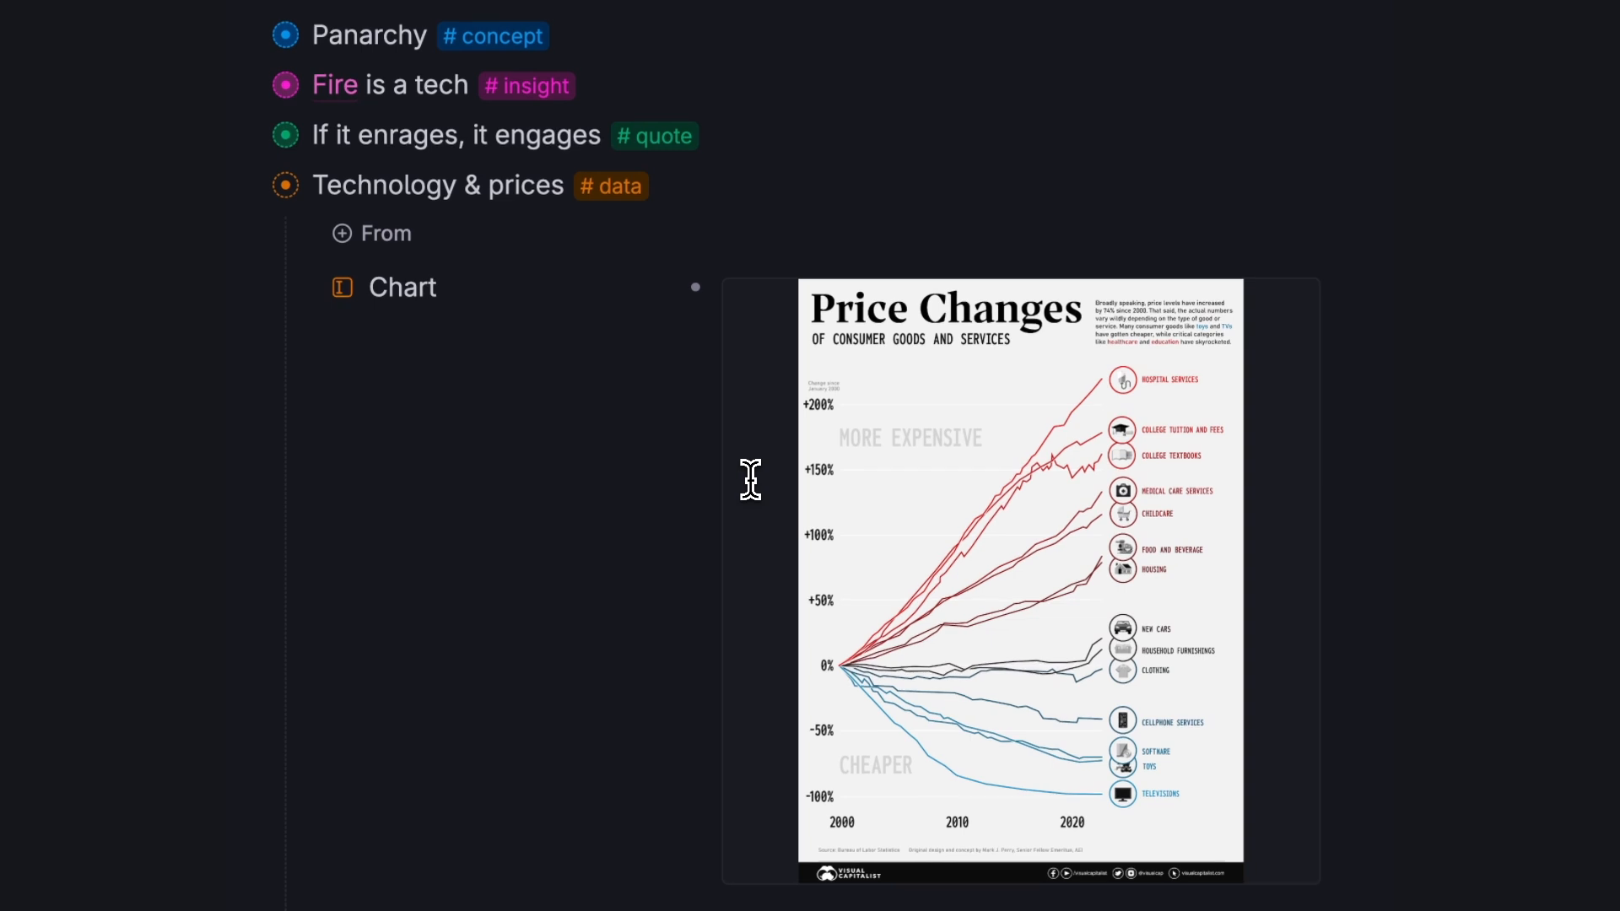
scroll(751, 479, "down", 2)
left_click(749, 846)
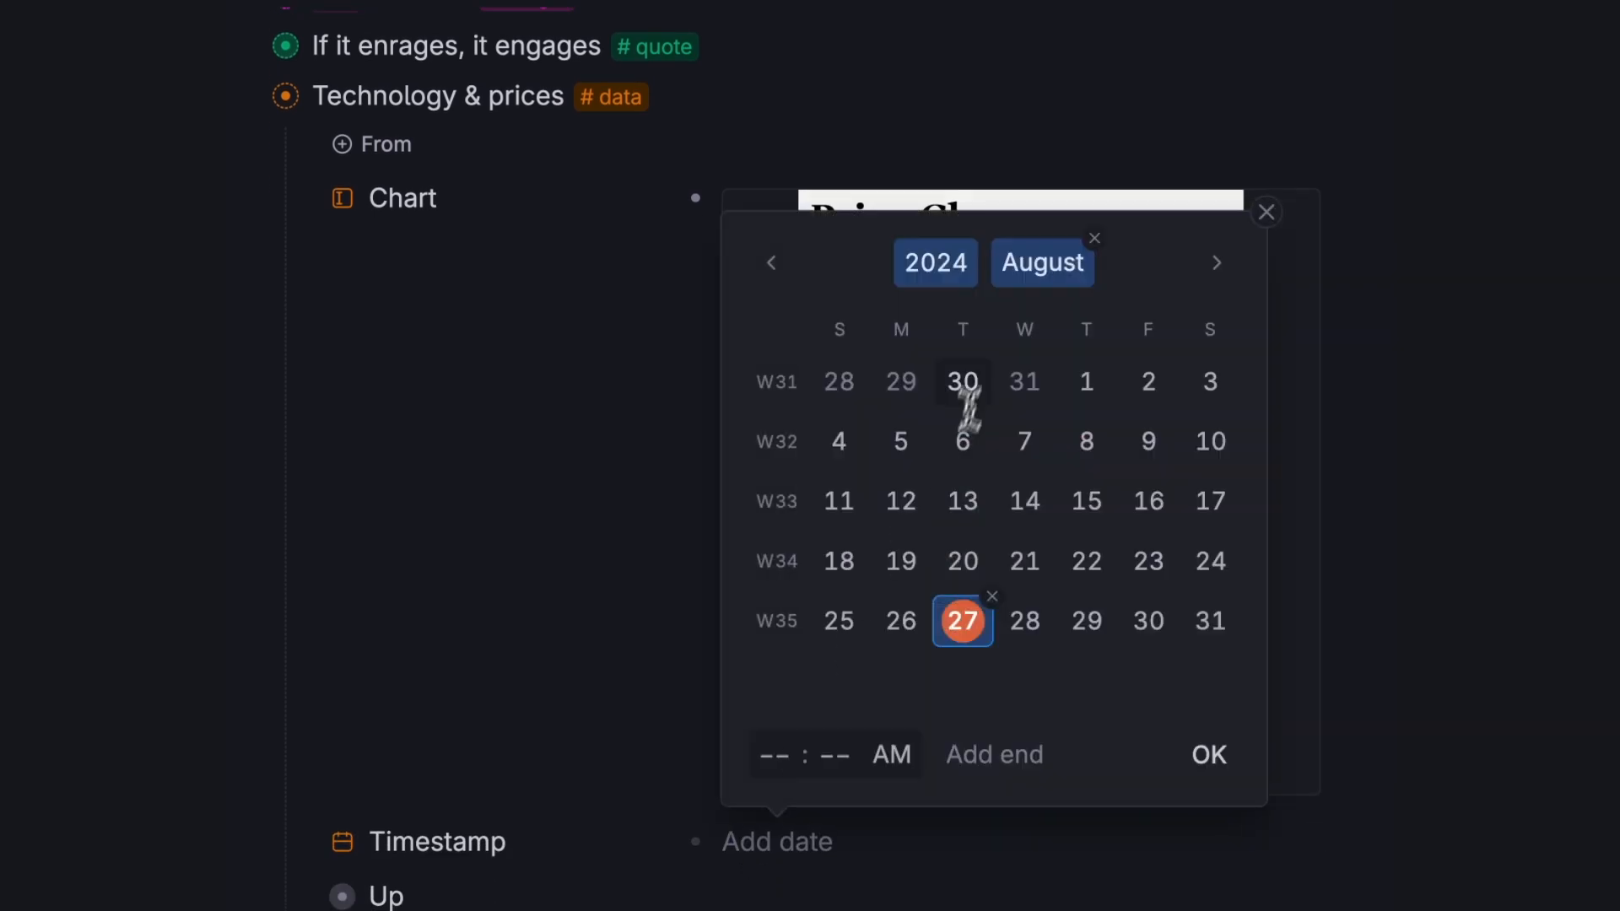
key("BackSpace")
type("2")
left_click(1094, 238)
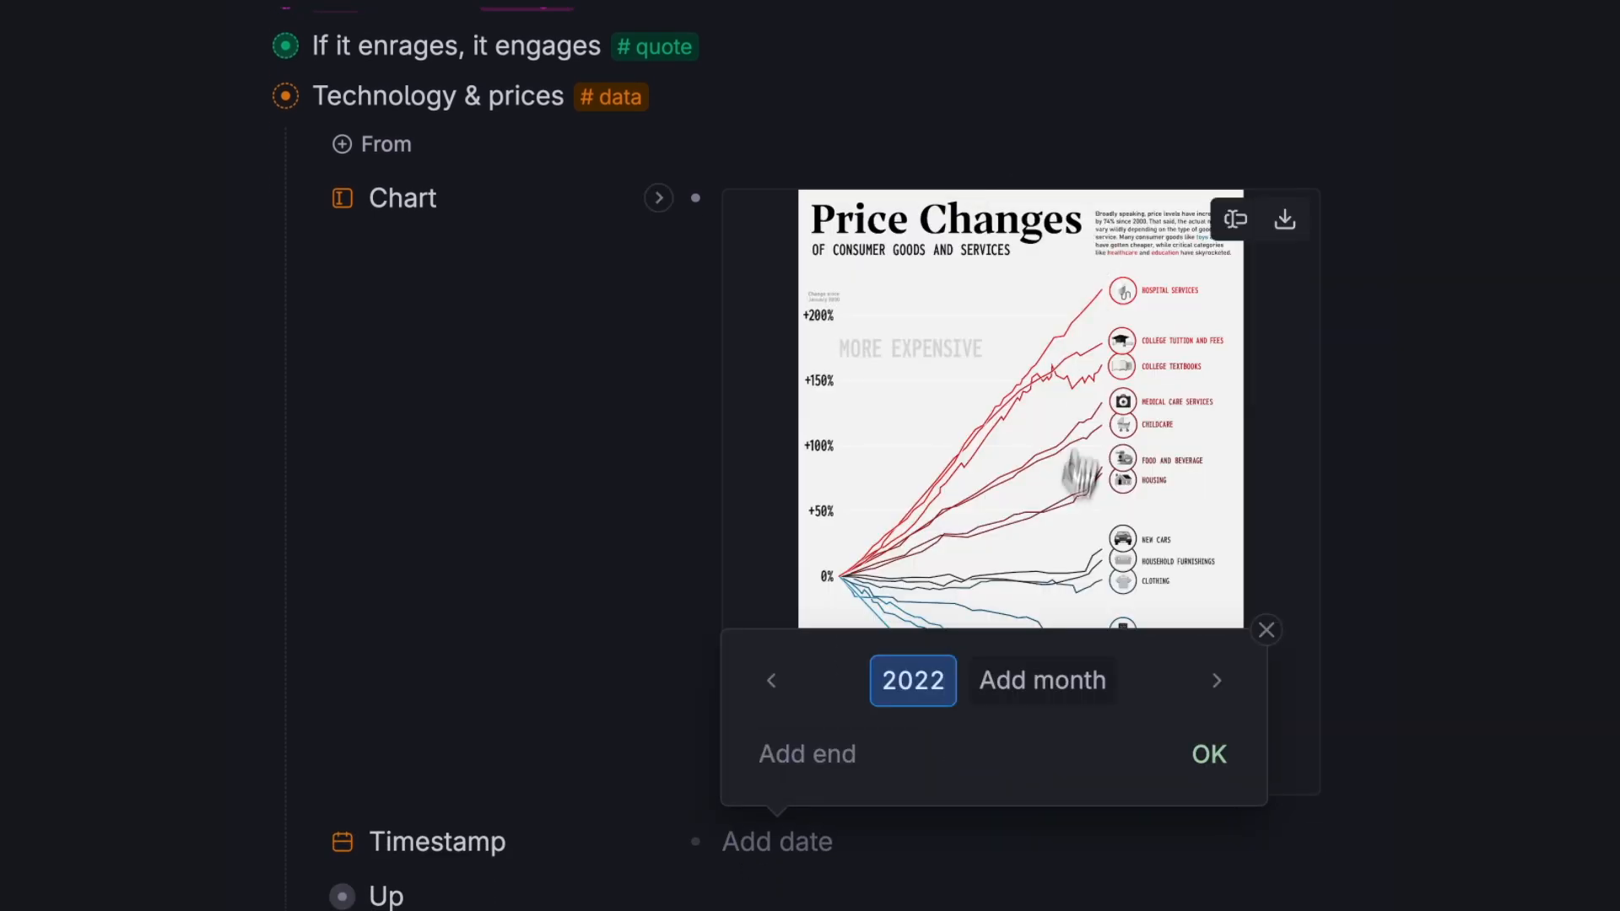
left_click(1204, 760)
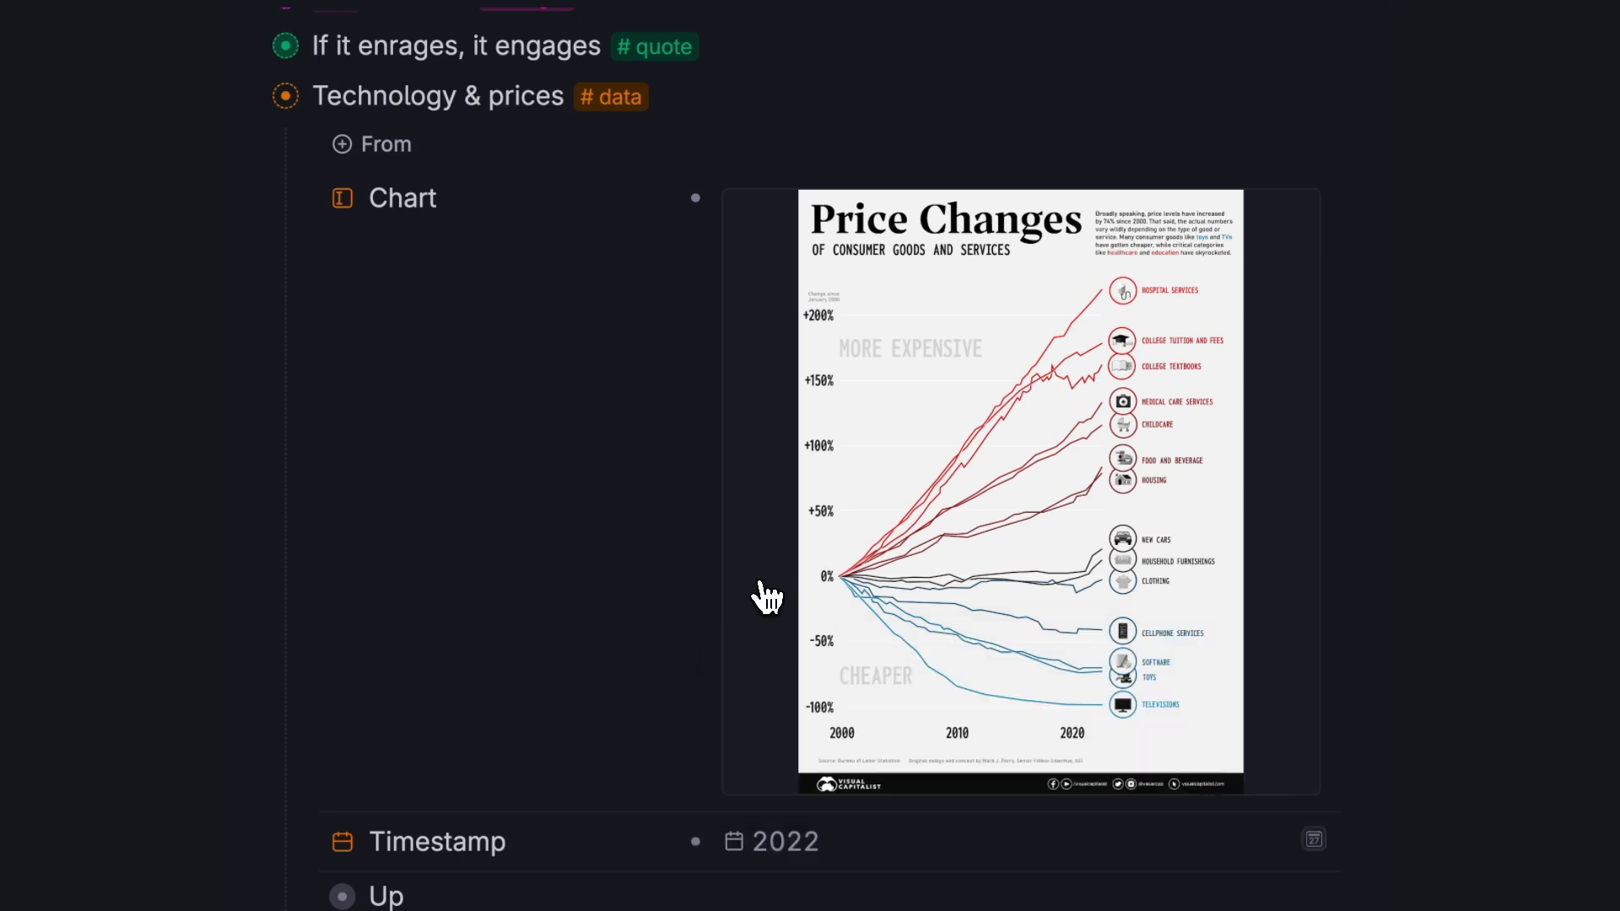
left_click(249, 96)
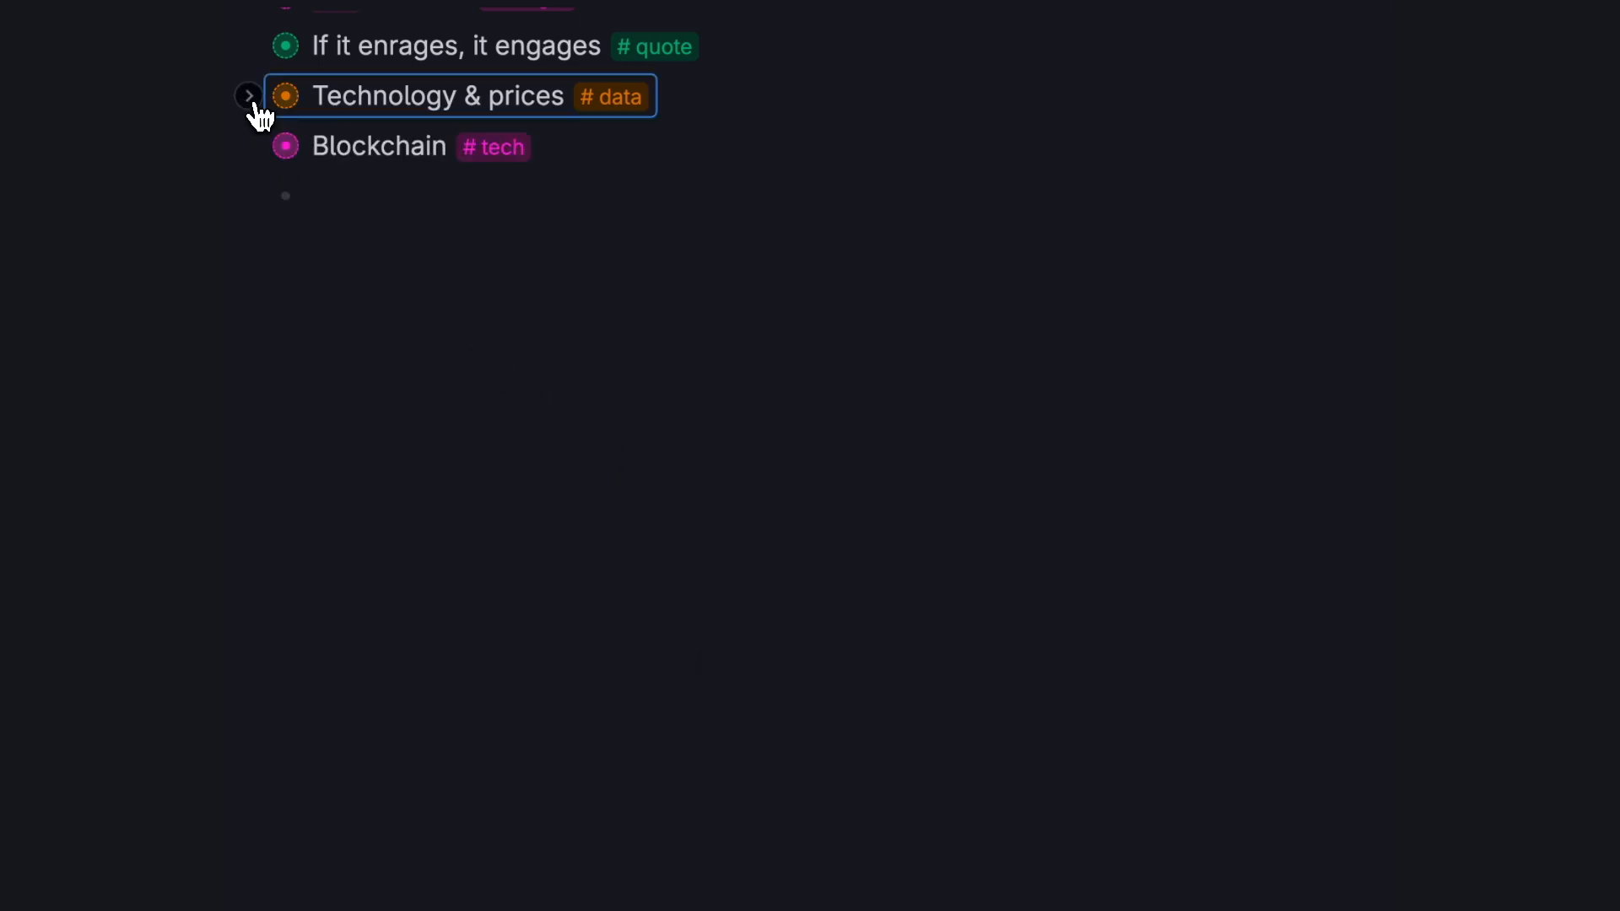
Expand the Blockchain tech node and open the options of its Category field.
left_click(249, 146)
left_click(762, 247)
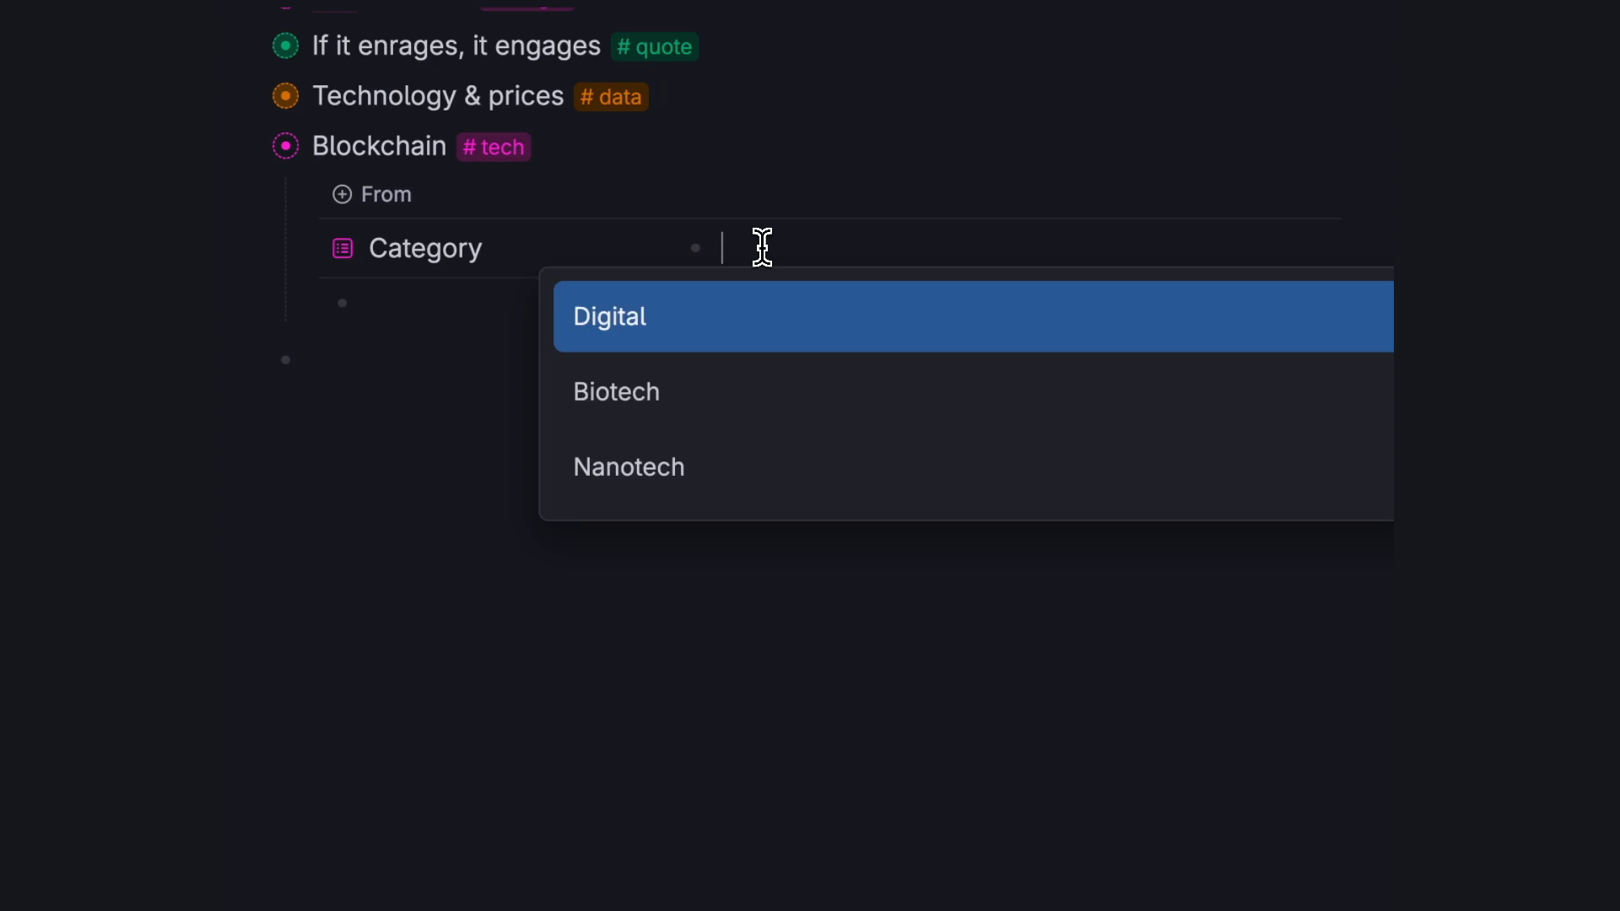
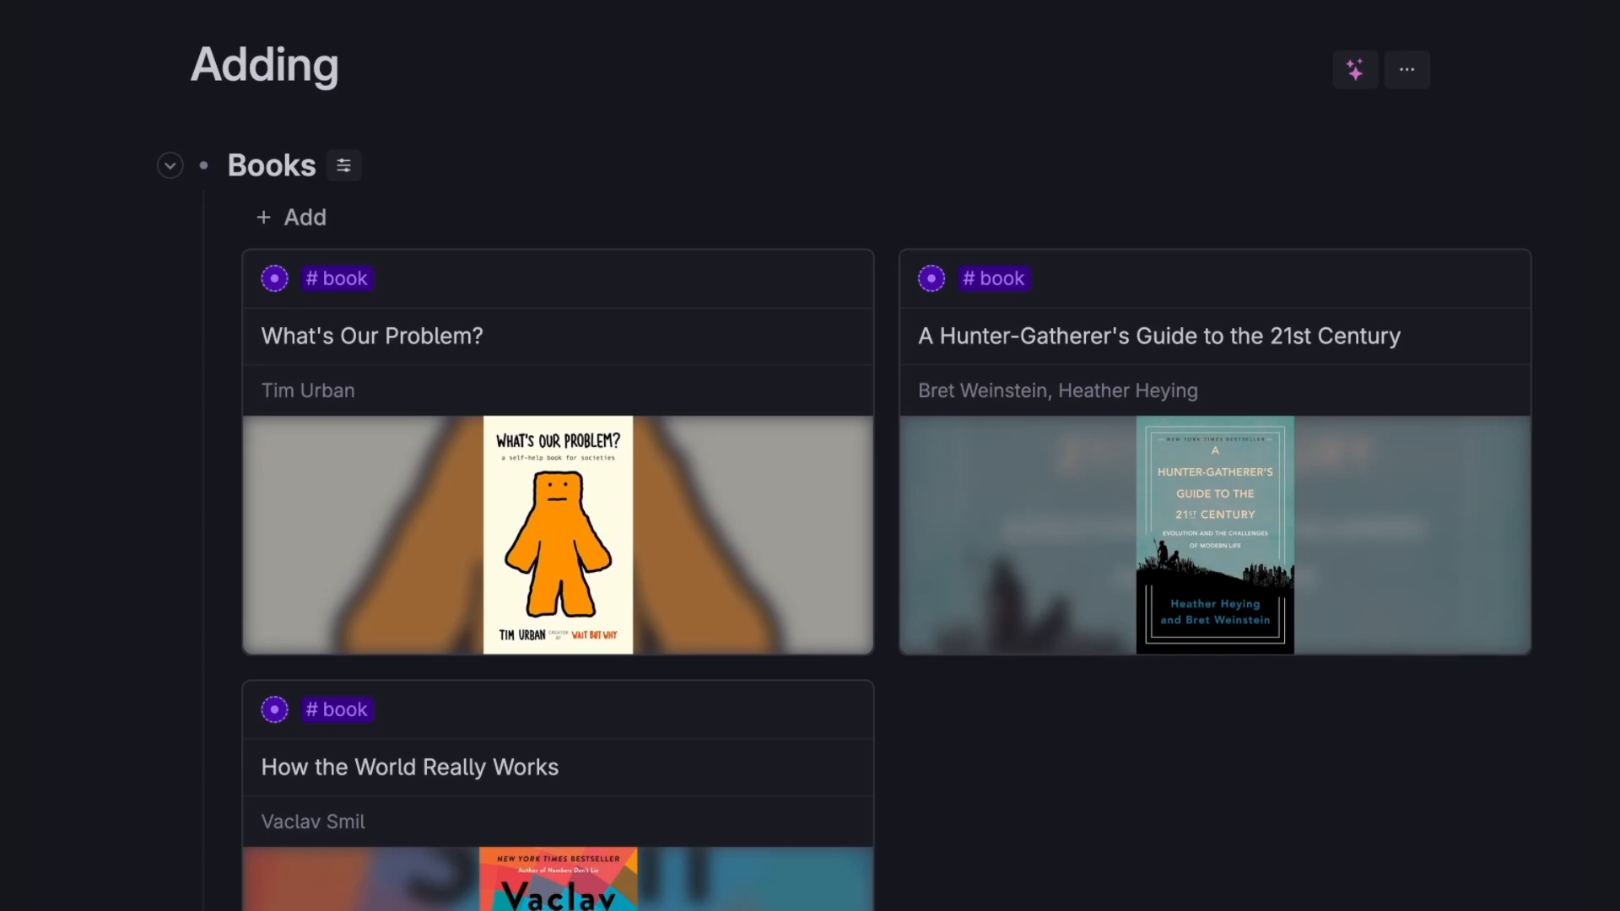
Look through the Books, Categories and Domains lists on the Adding page.
scroll(843, 463, "down", 5)
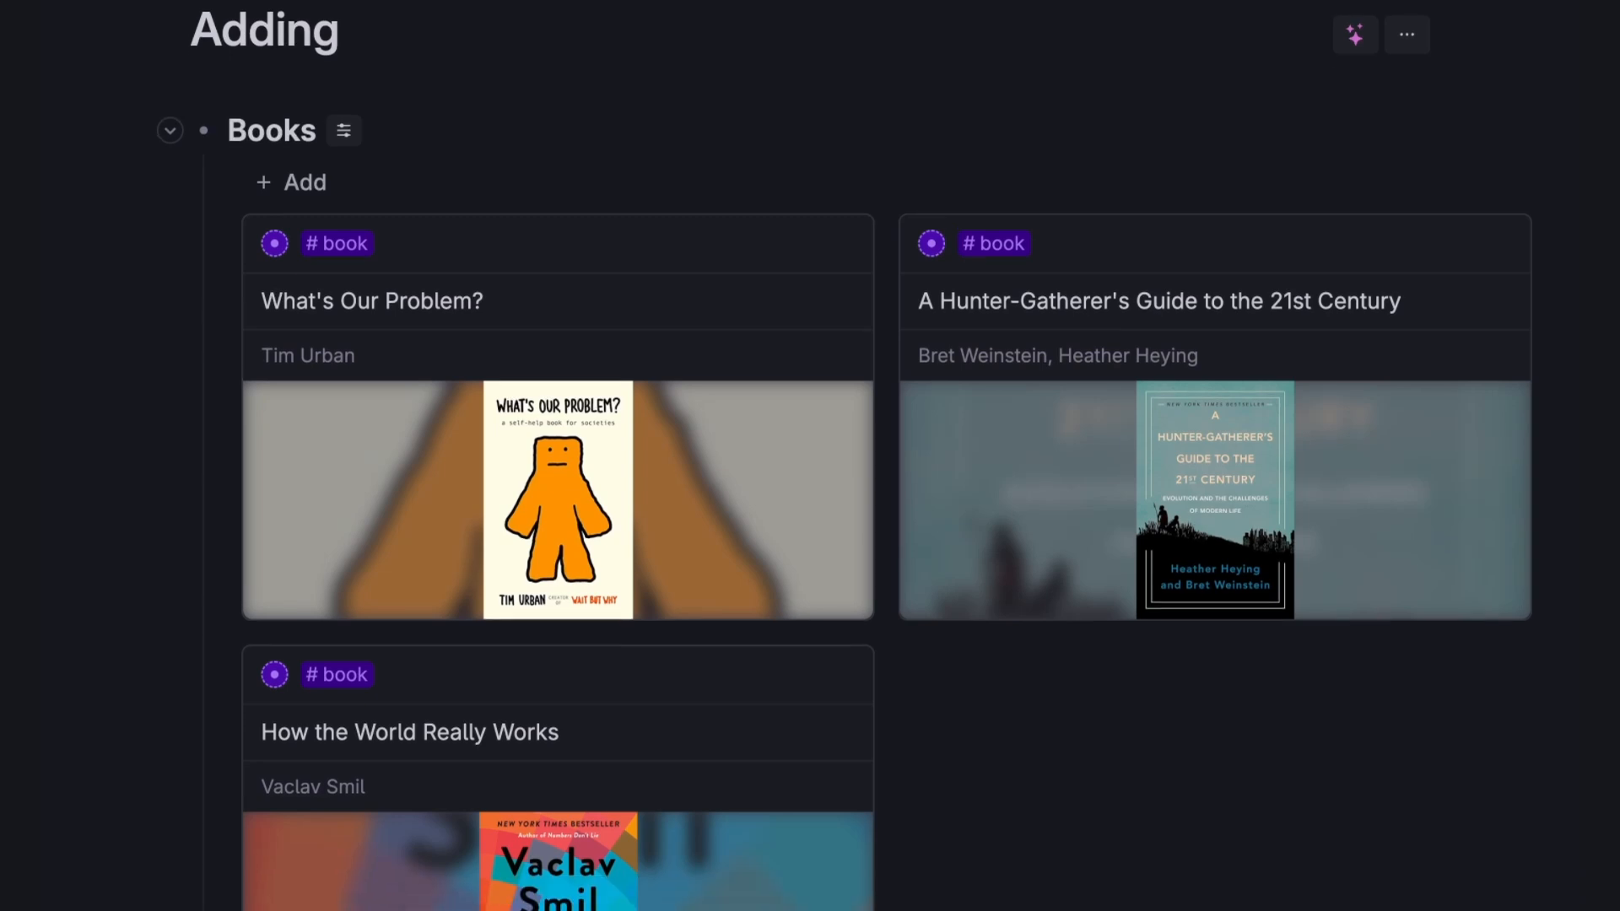
scroll(843, 463, "down", 5)
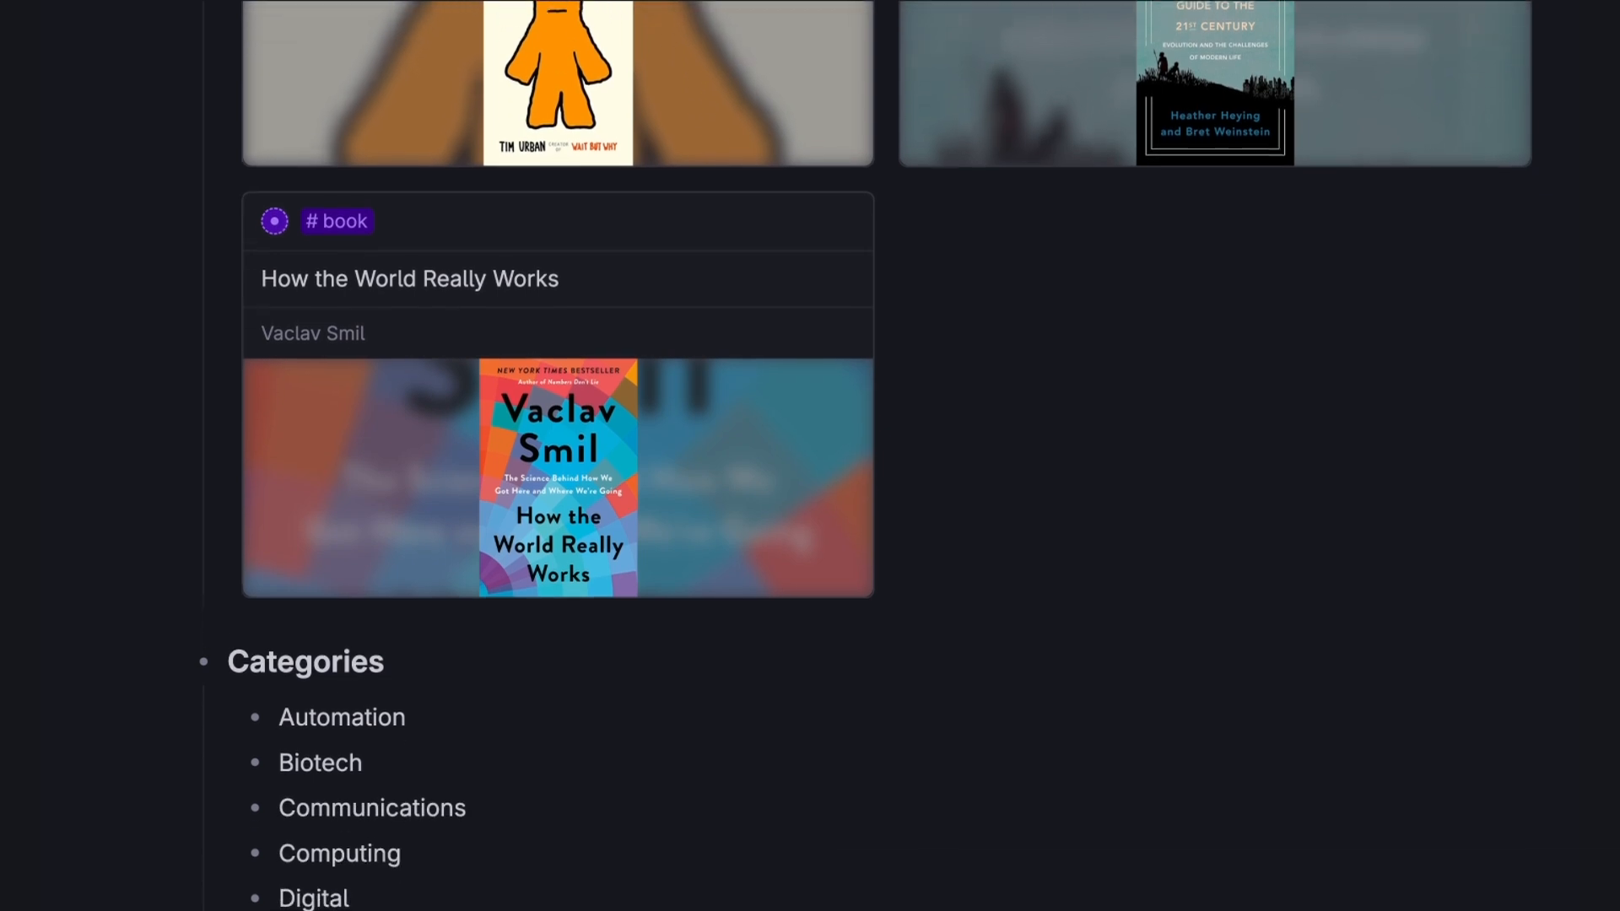
scroll(844, 463, "down", 5)
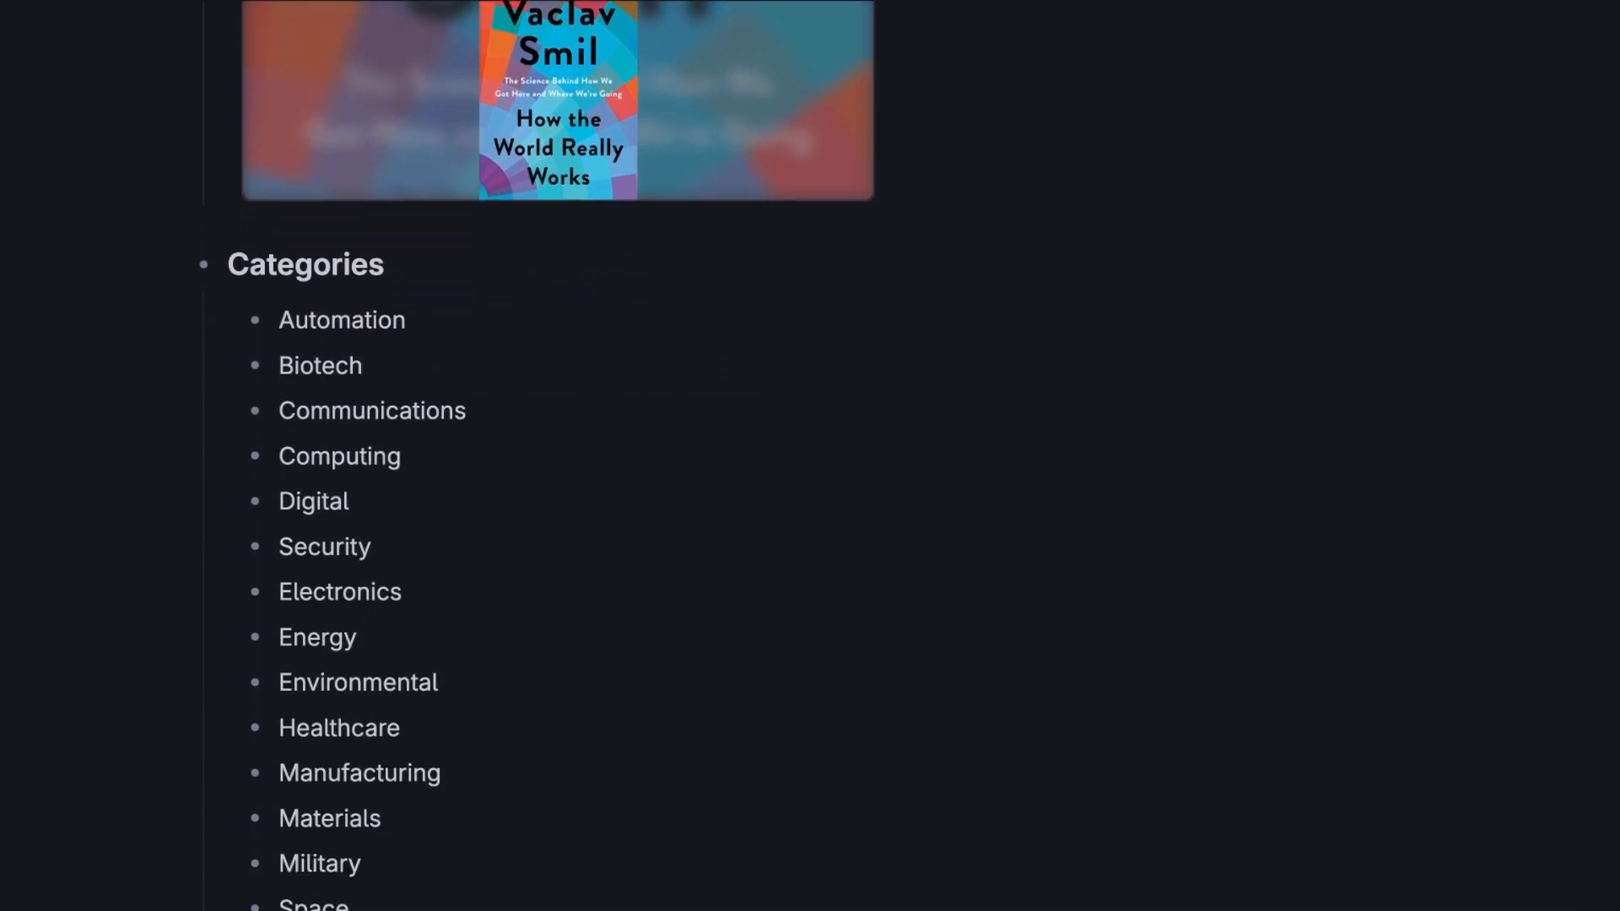
scroll(844, 463, "down", 5)
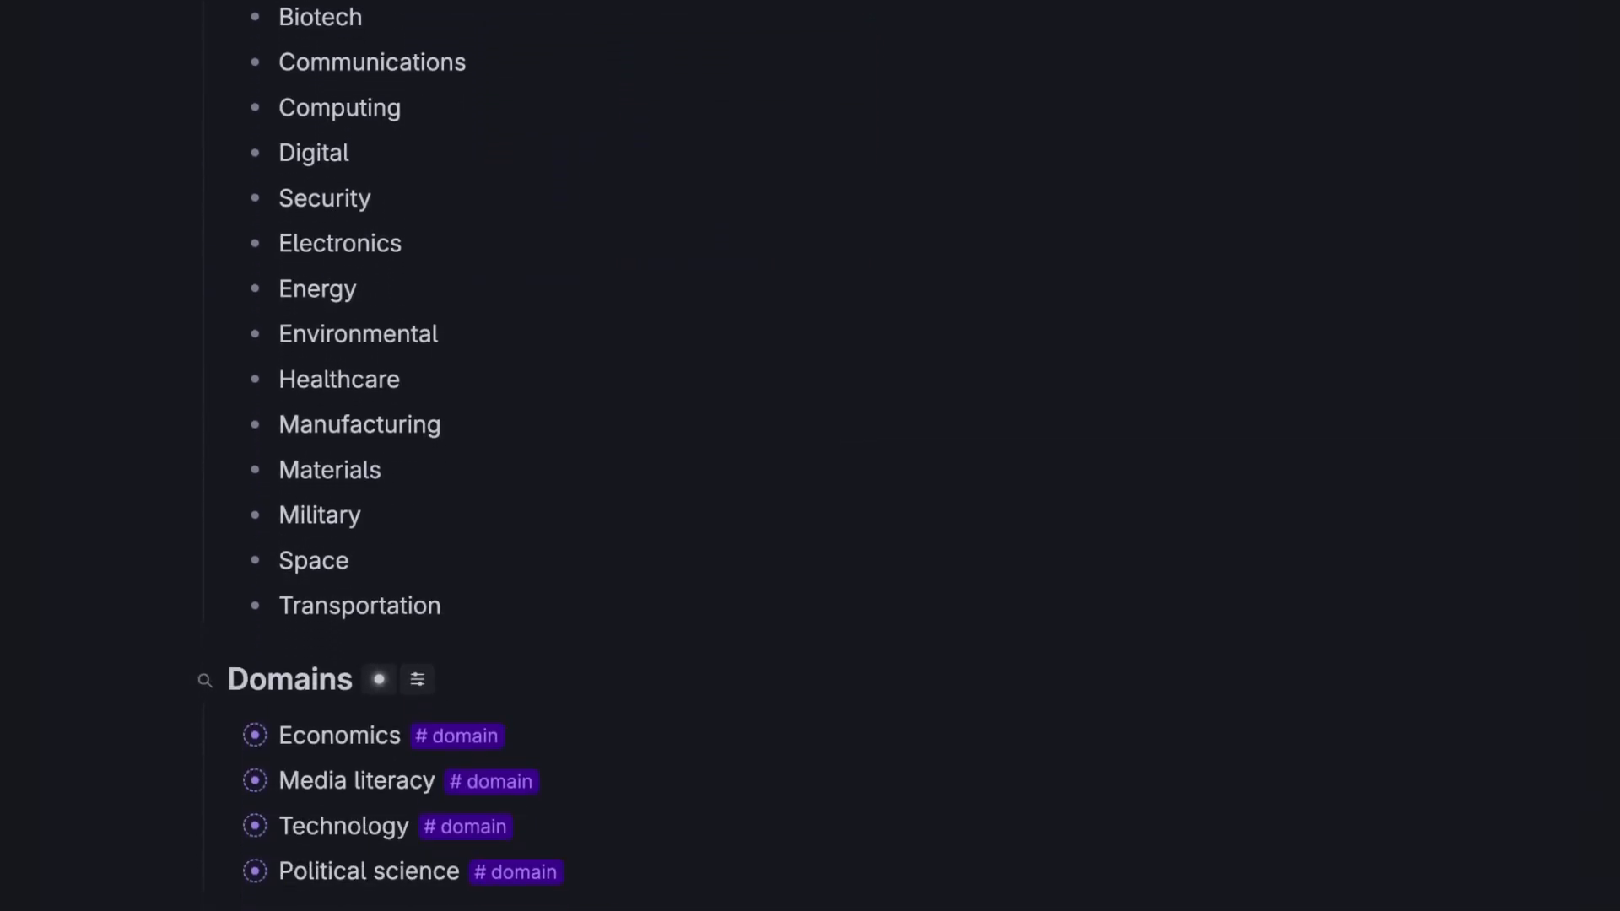
scroll(843, 463, "down", 1)
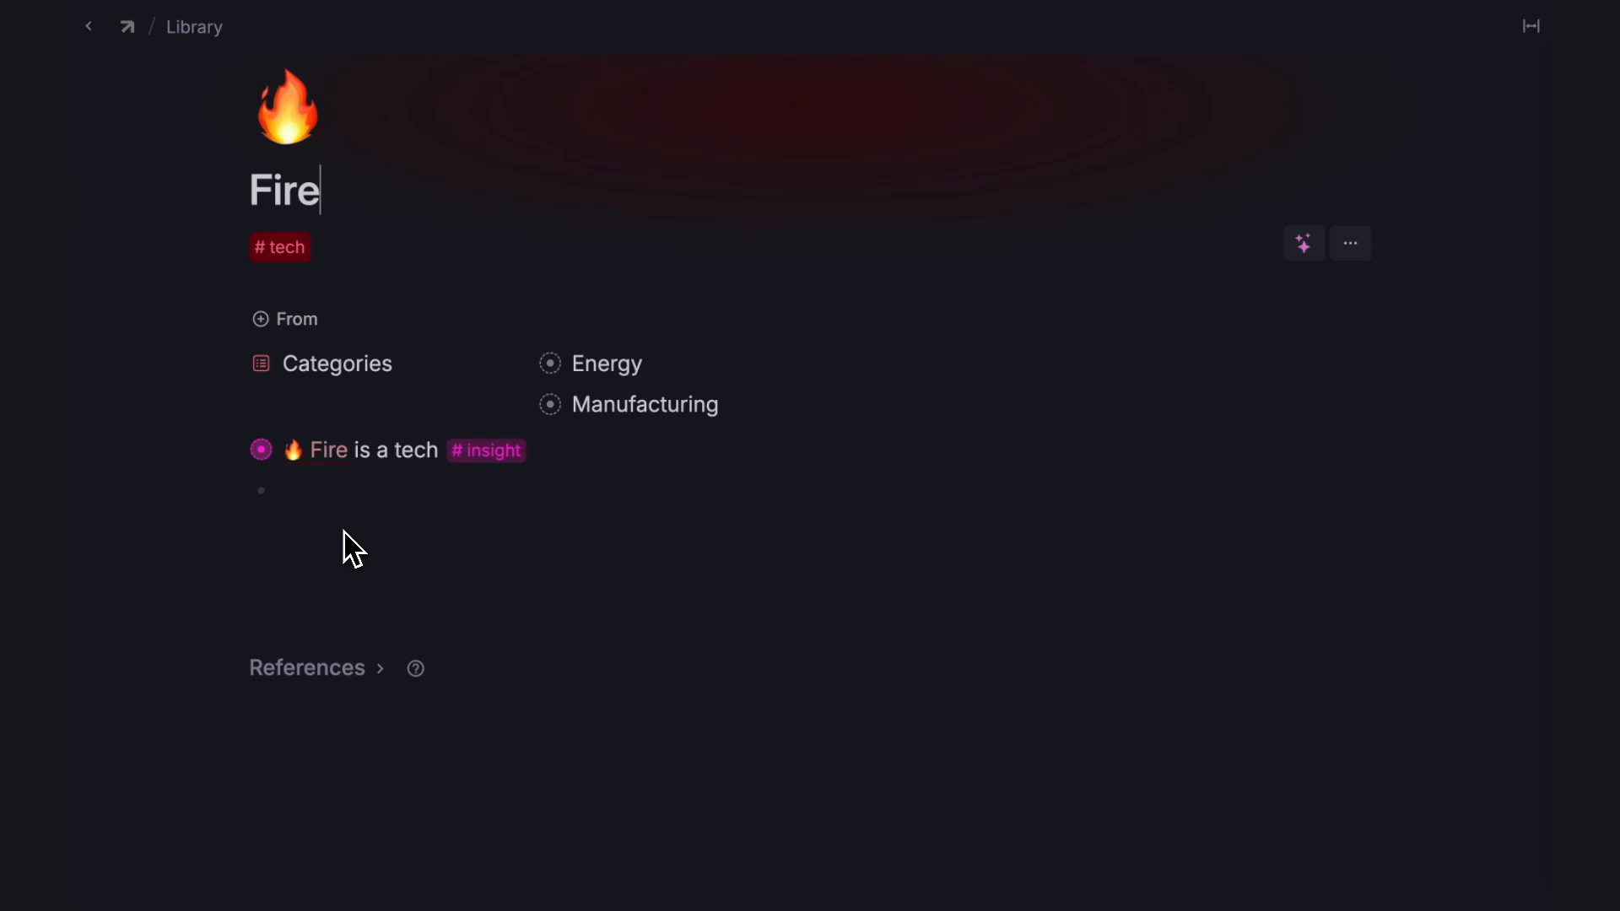
Expand the "Fire is a tech" insight on the Fire page and read its perspective and notes.
left_click(231, 449)
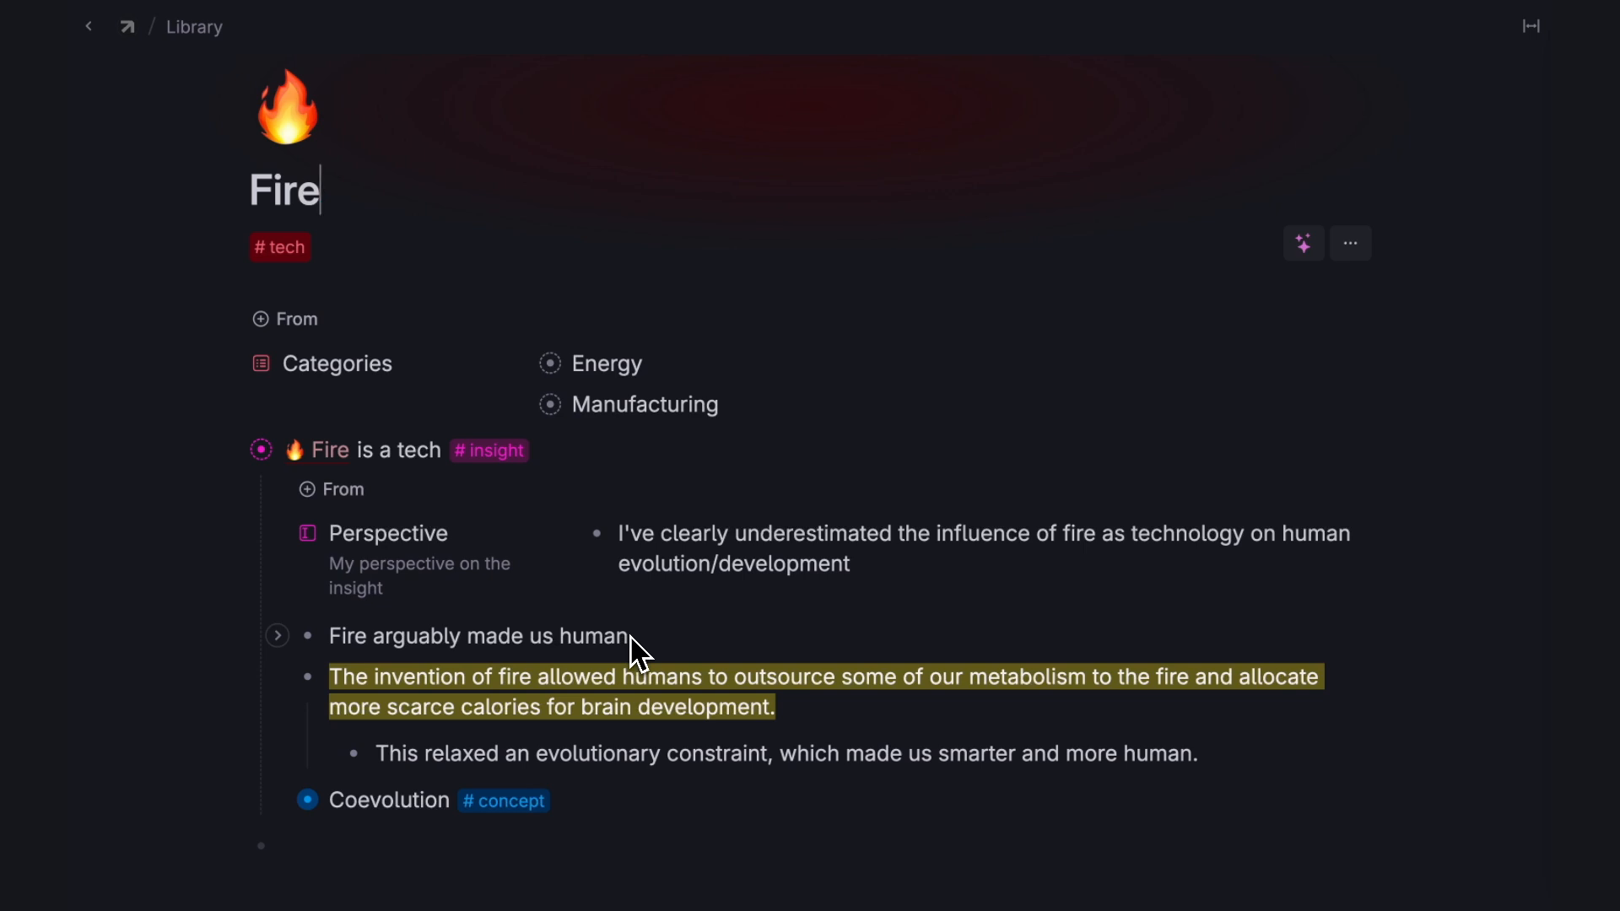
scroll(630, 637, "down", 1)
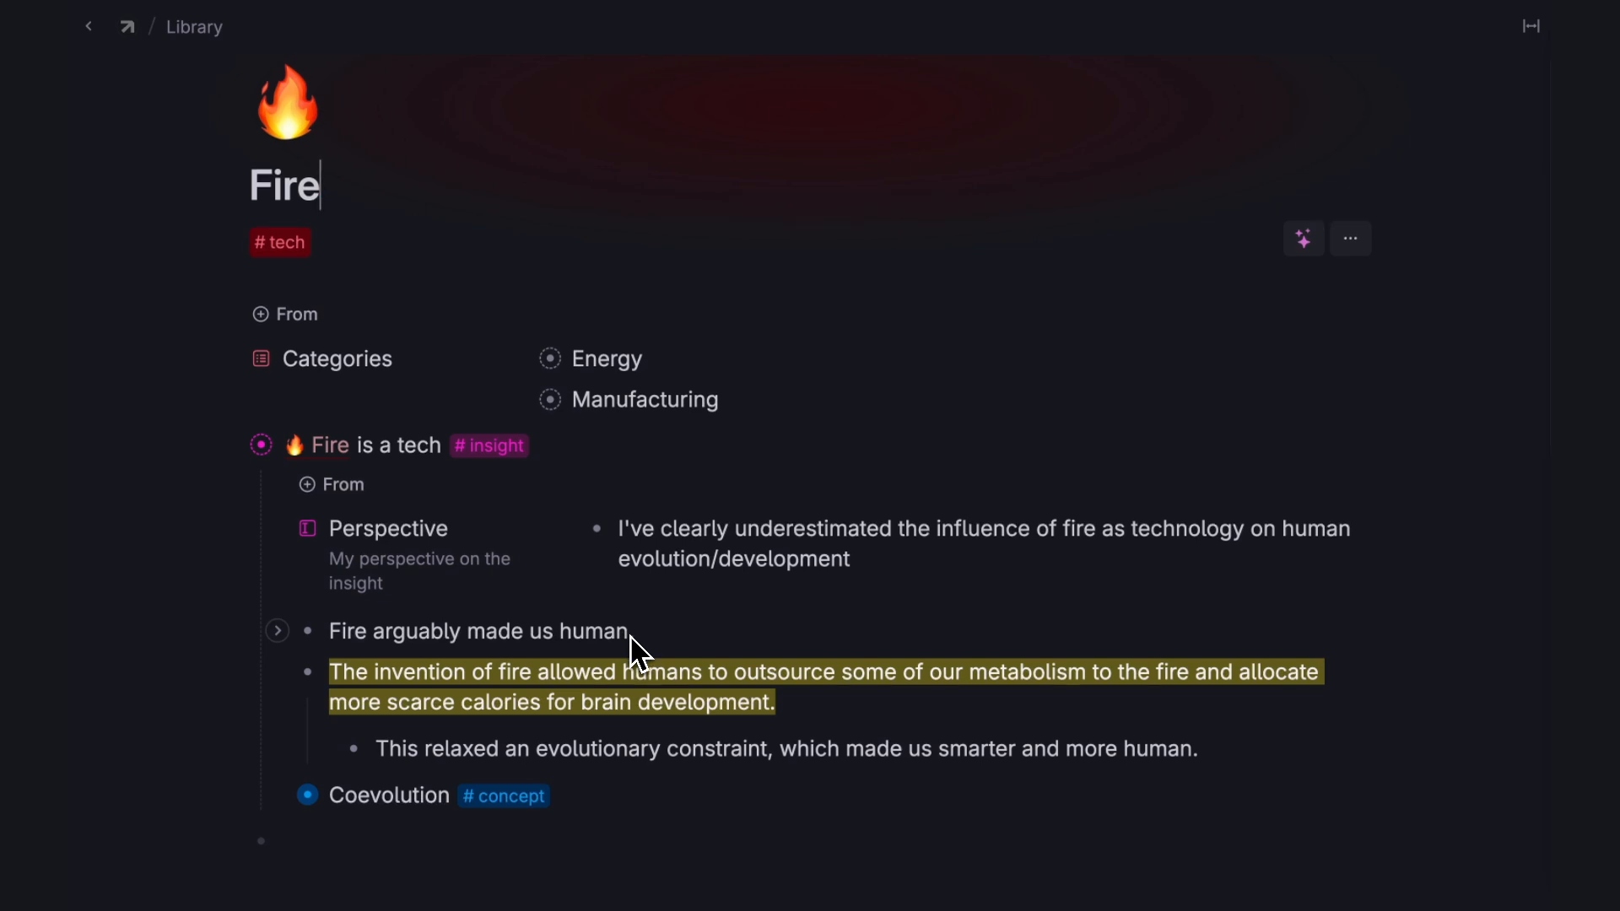
scroll(638, 653, "down", 4)
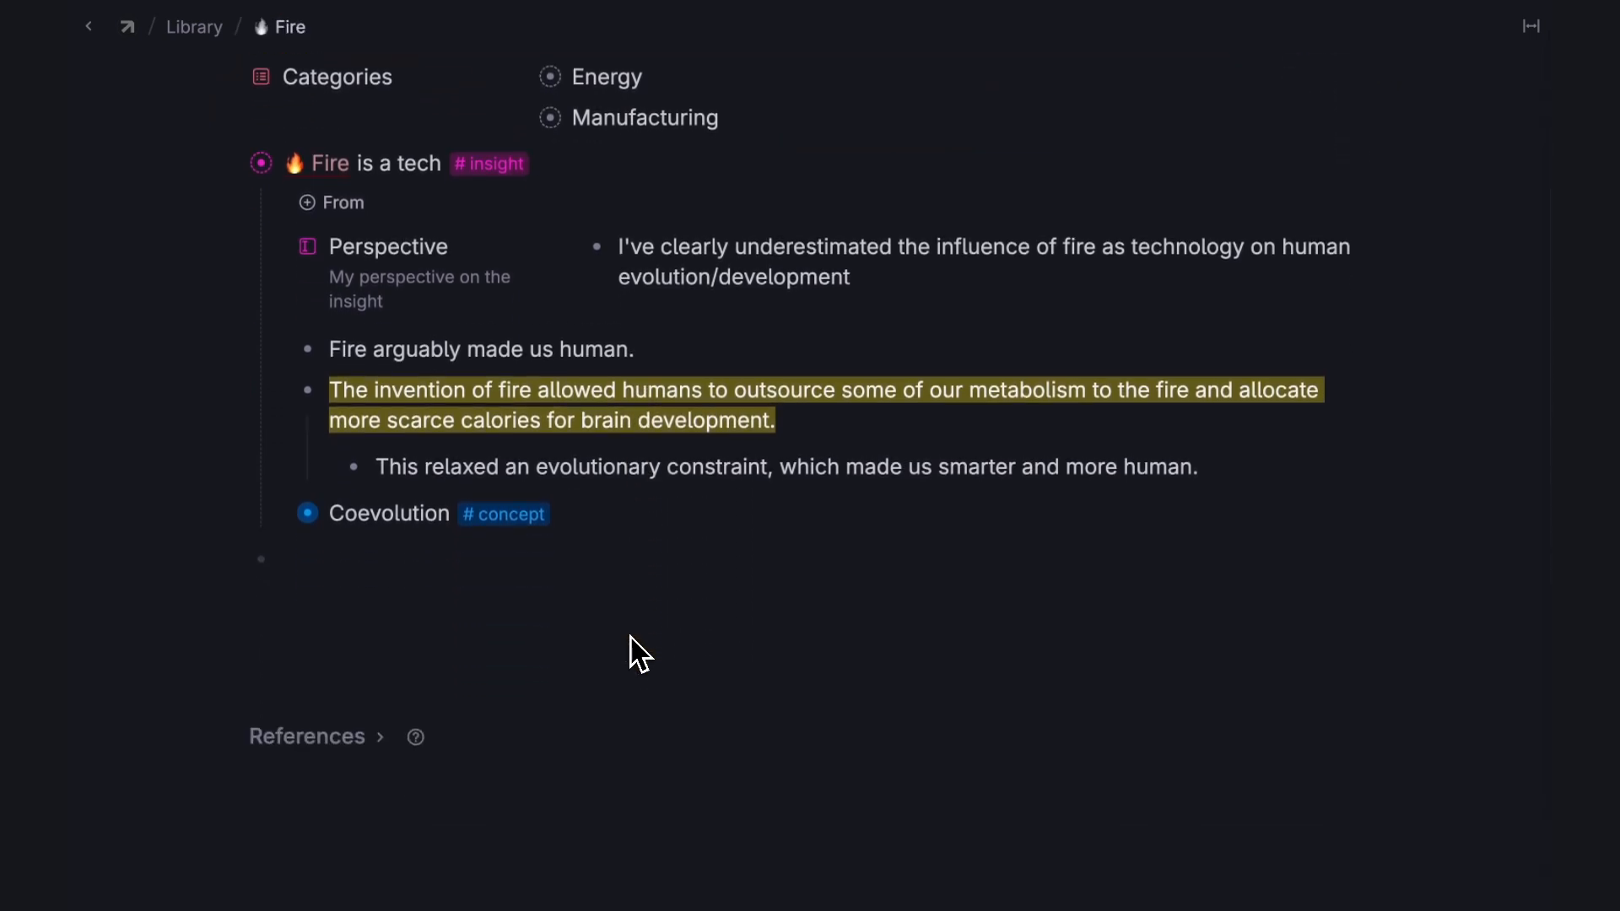
Expand the Fire page's References and show the unlinked mentions from PKM Basics.
left_click(380, 692)
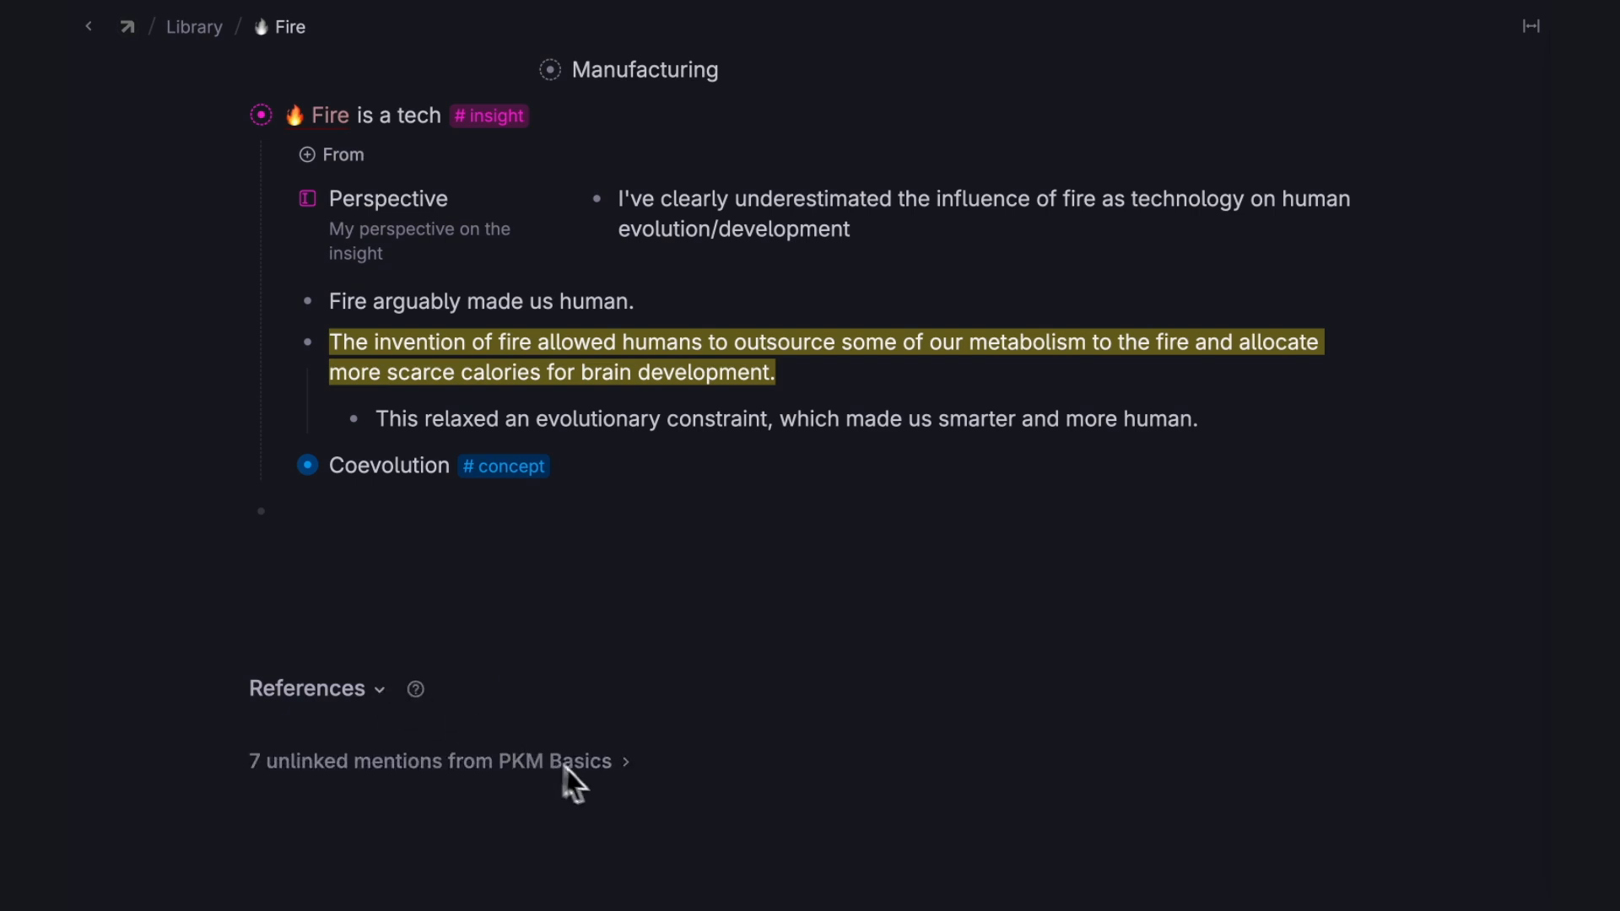
left_click(625, 763)
scroll(631, 776, "down", 3)
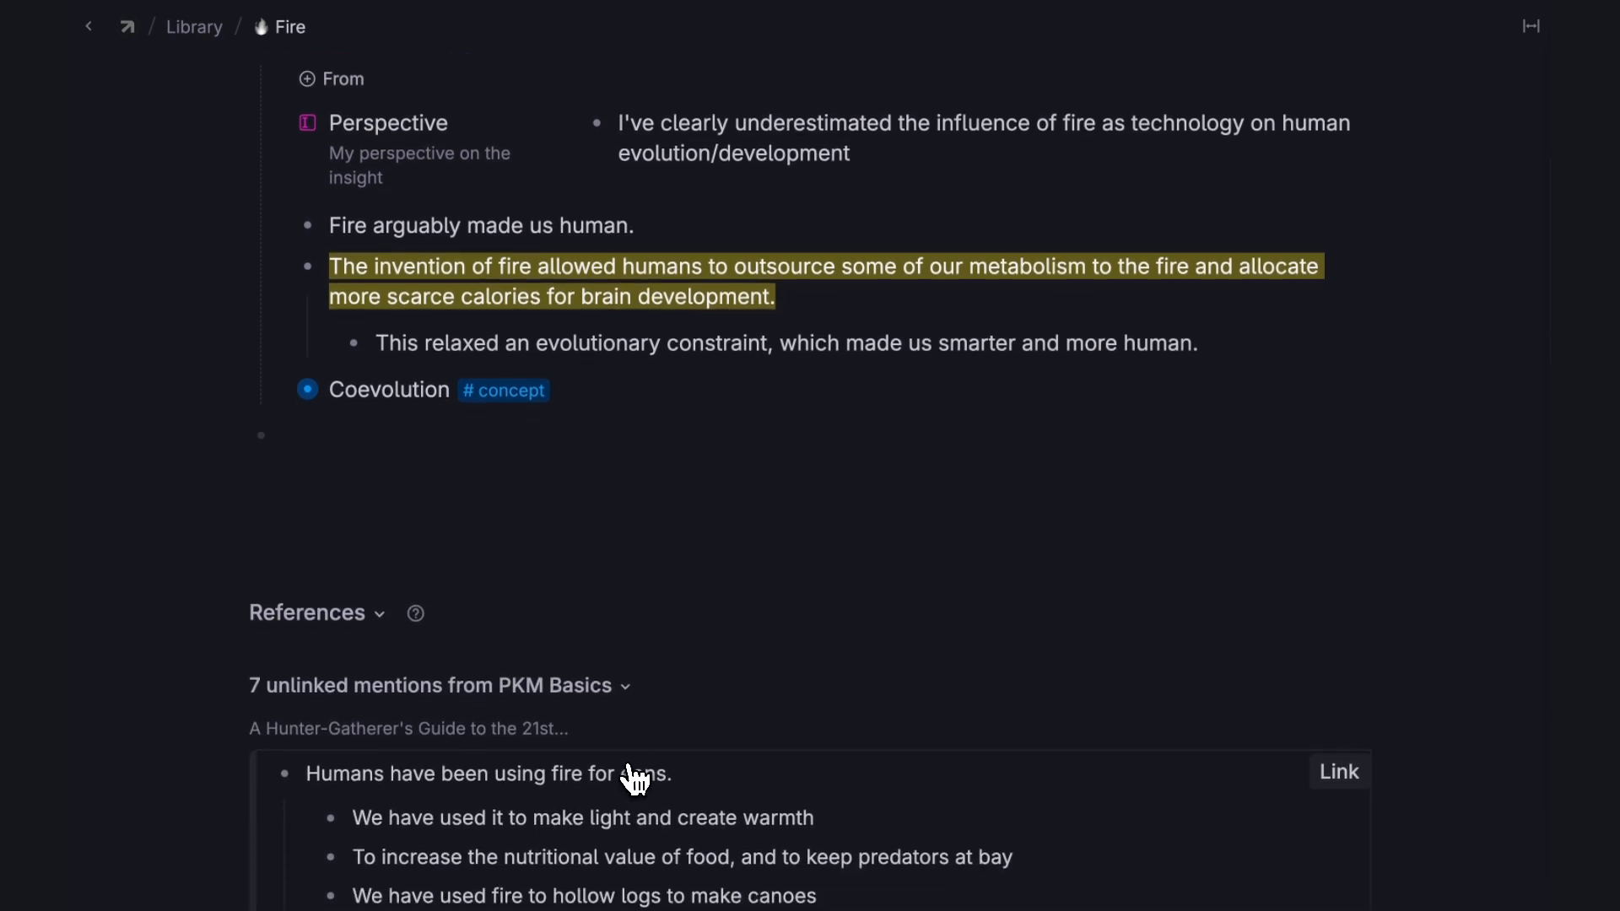
scroll(631, 776, "down", 2)
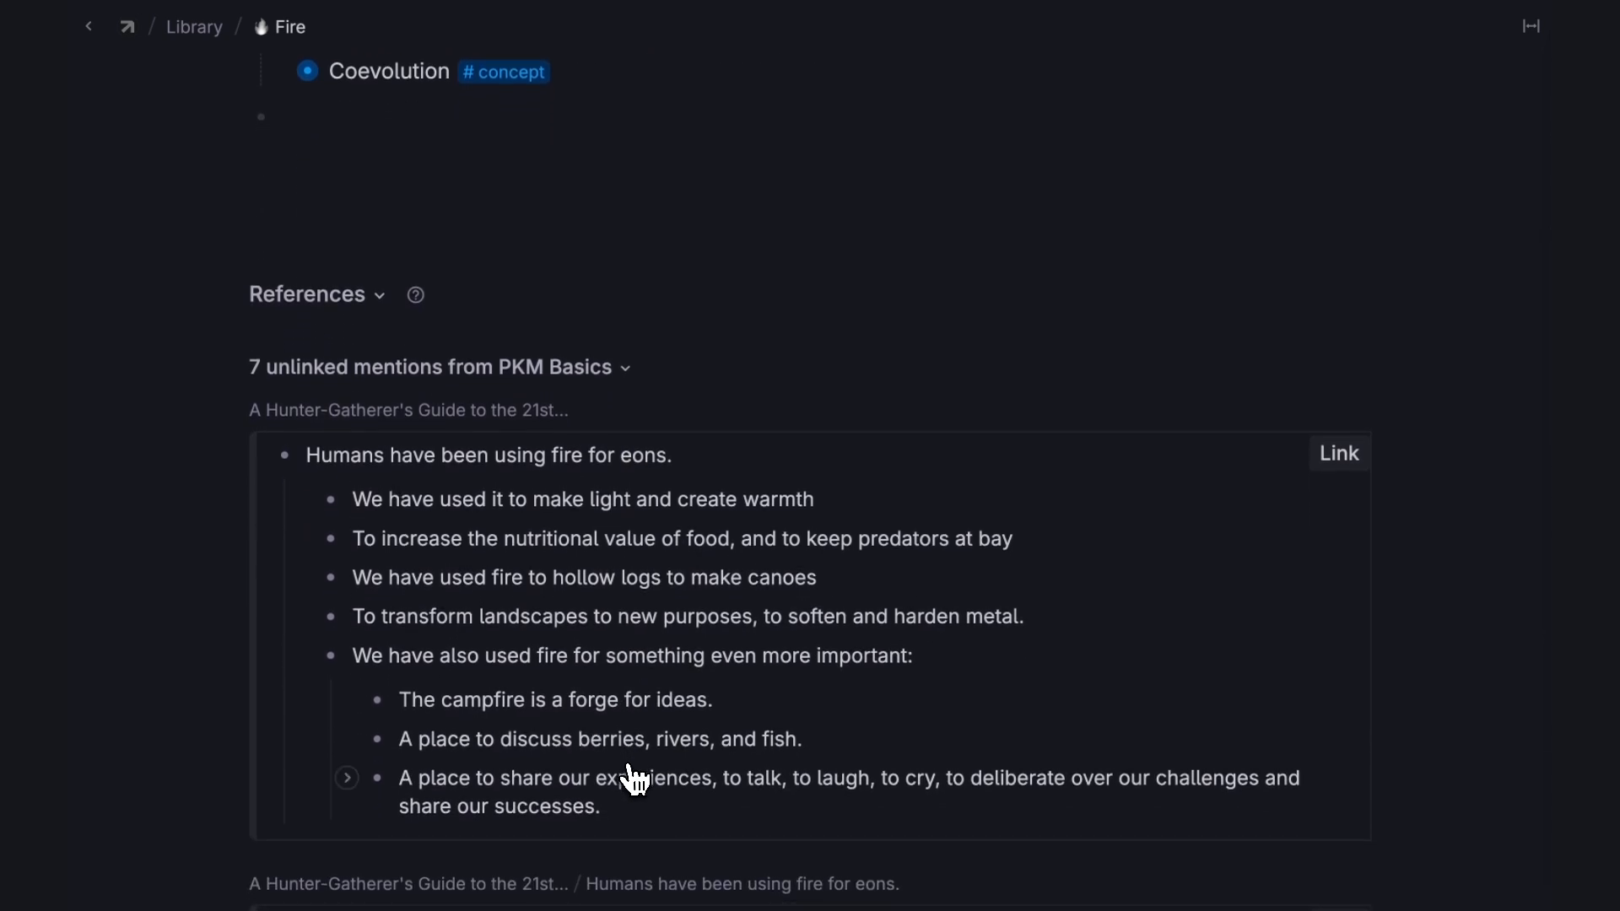
Link the "Humans have been using fire", "We have also used fire" and "When some of these upright walkers master fire" mentions to Fire.
left_click(1348, 460)
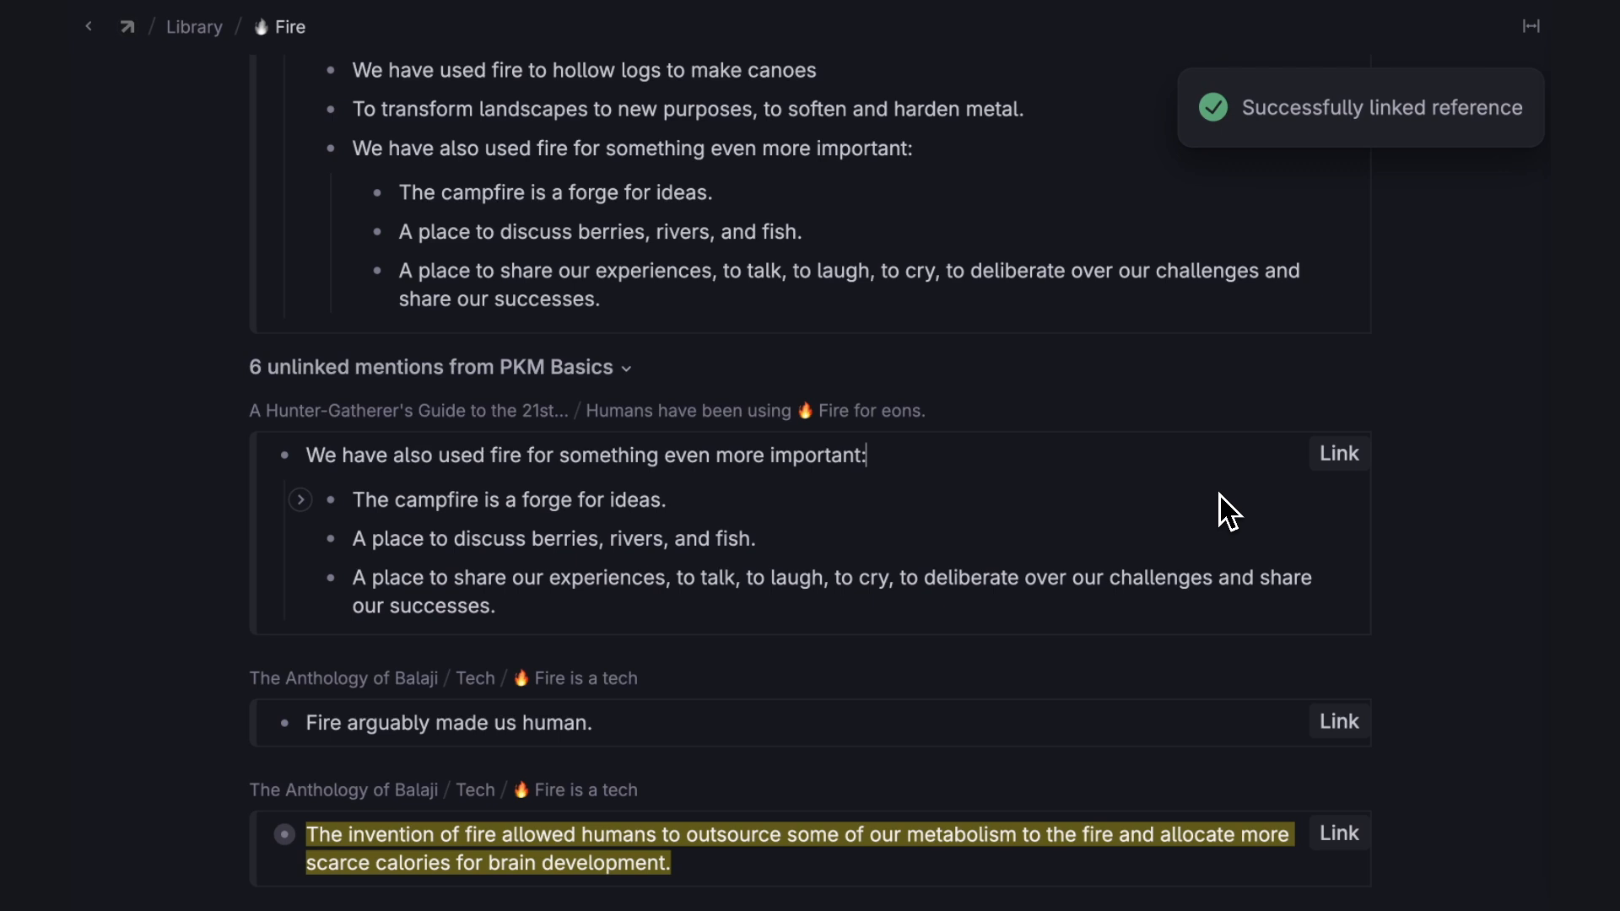
left_click(1338, 457)
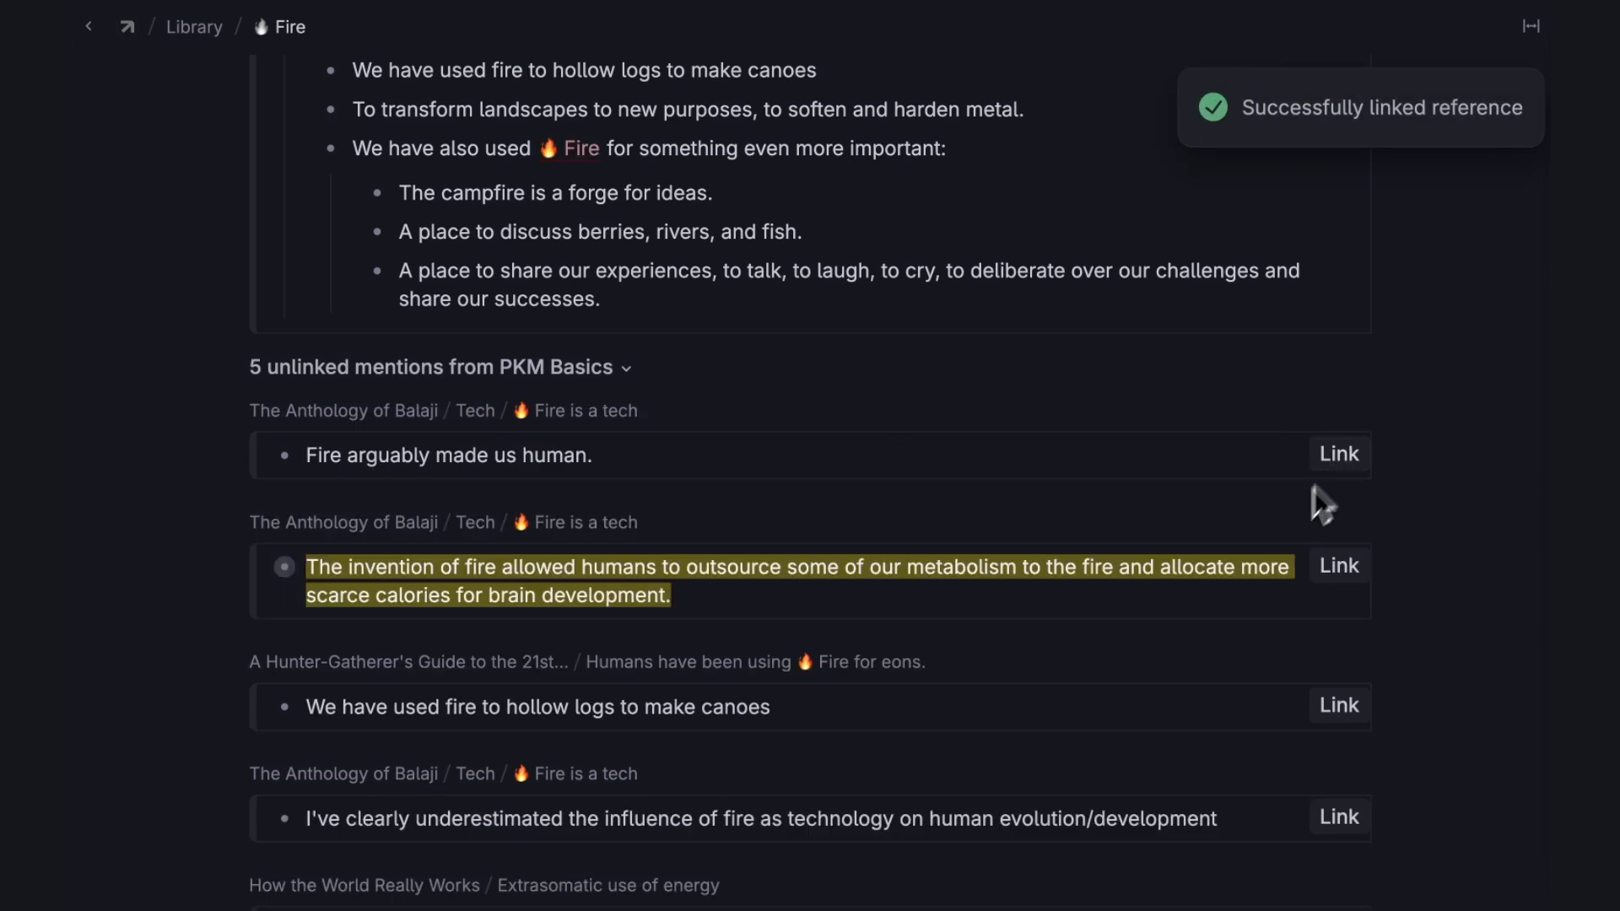
scroll(1247, 591, "down", 2)
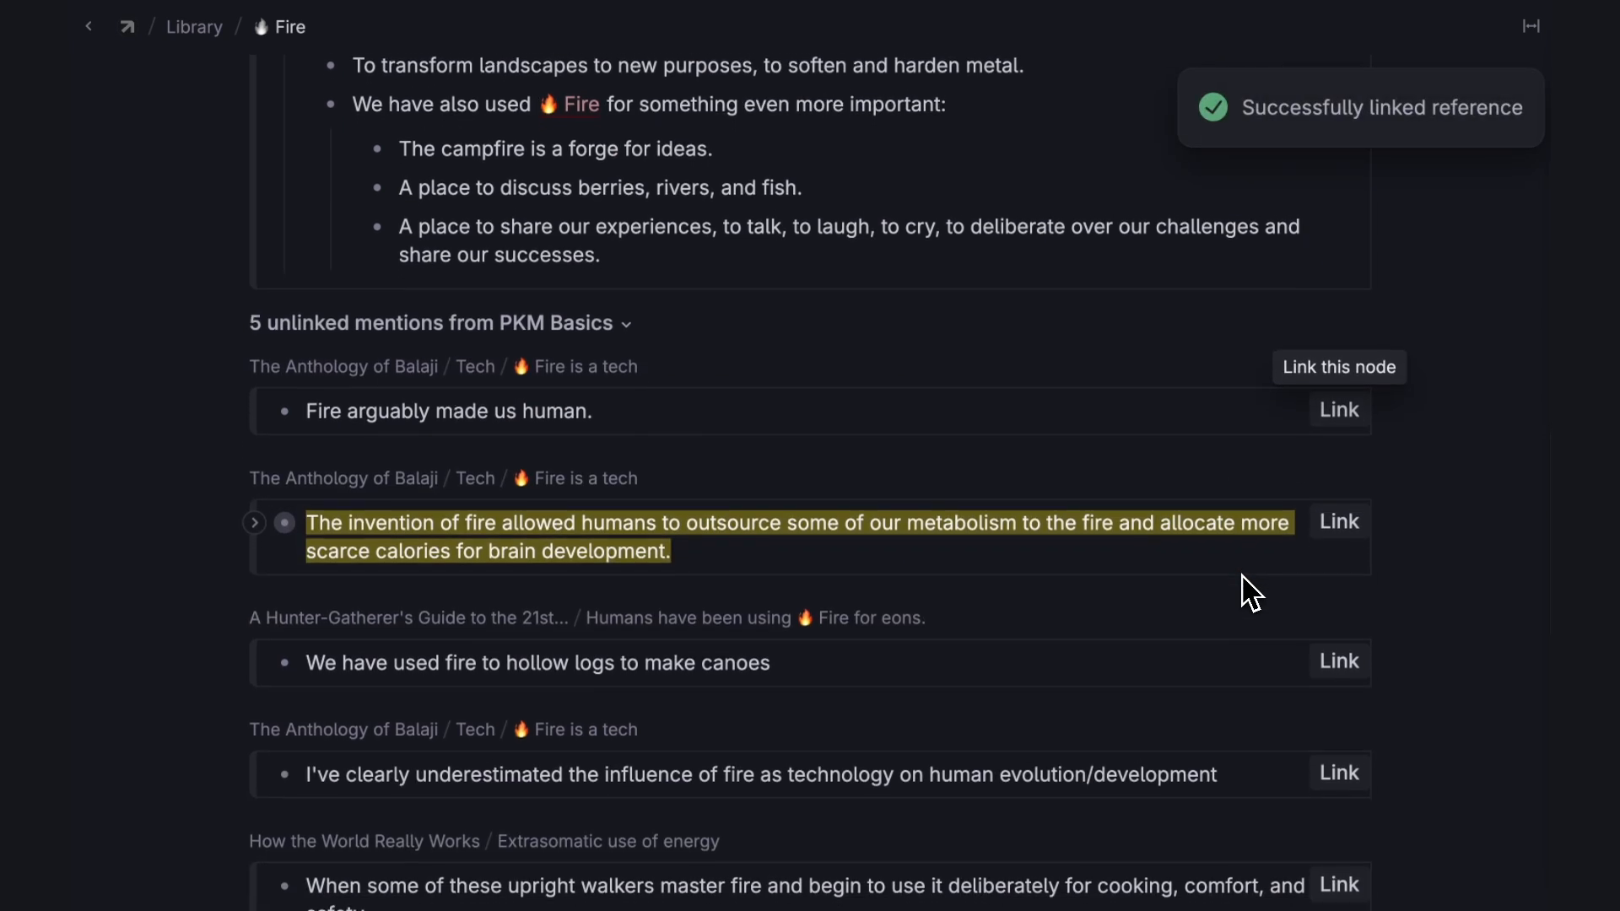
scroll(1247, 590, "down", 3)
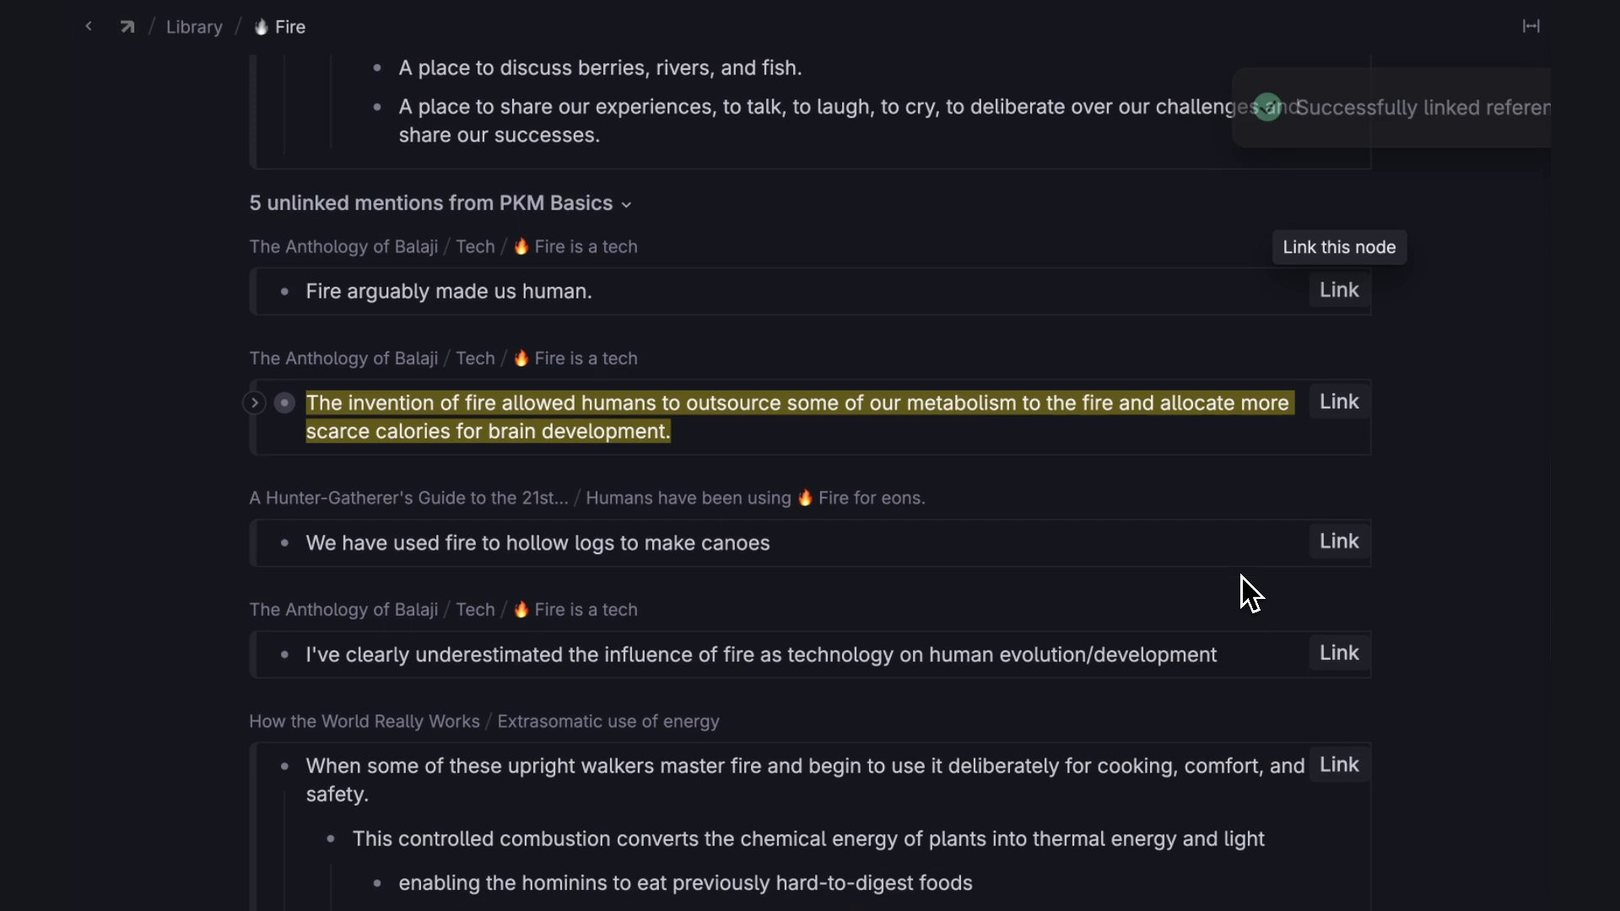
scroll(1247, 590, "down", 3)
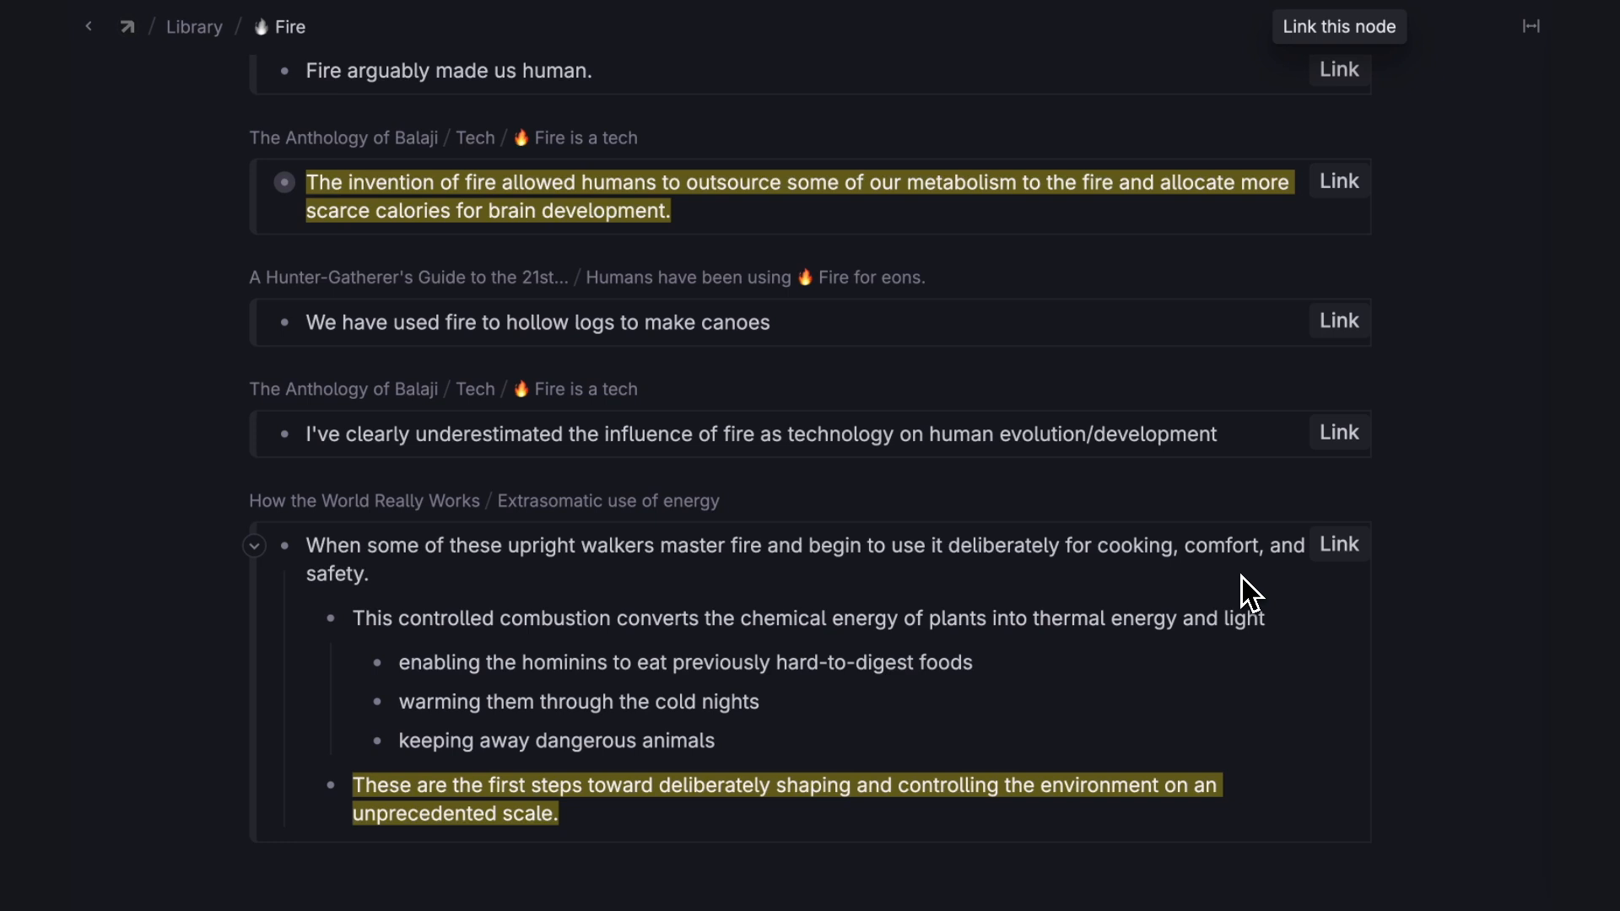
left_click(1339, 549)
Review the linked references in the "Mentioned in" section of the Fire page.
scroll(1122, 599, "up", 10)
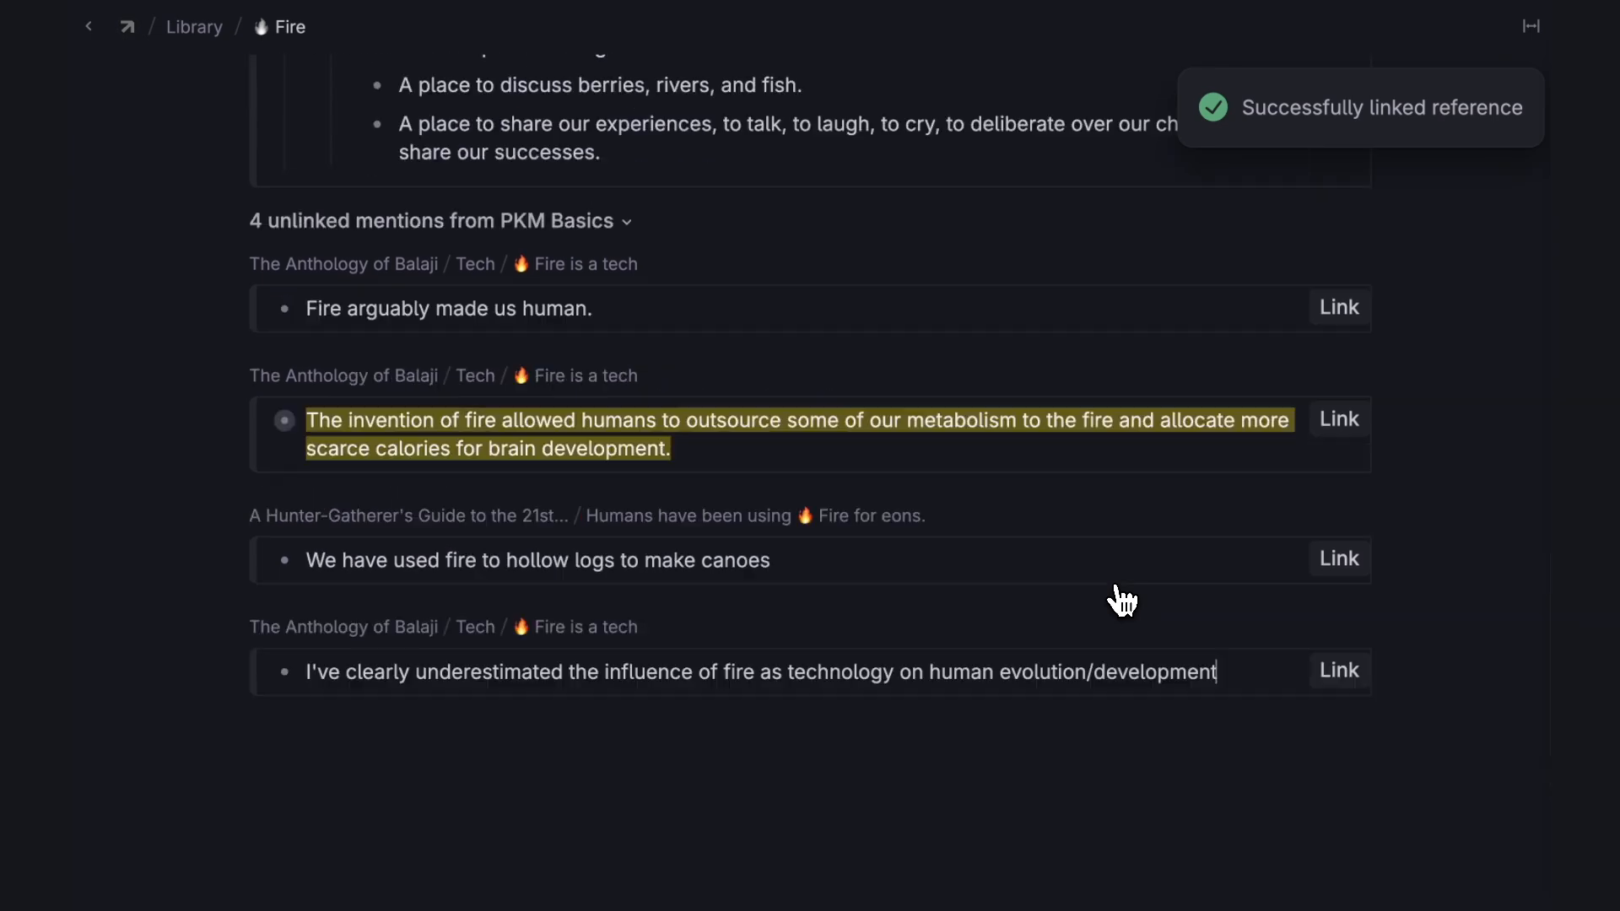
scroll(1122, 599, "up", 3)
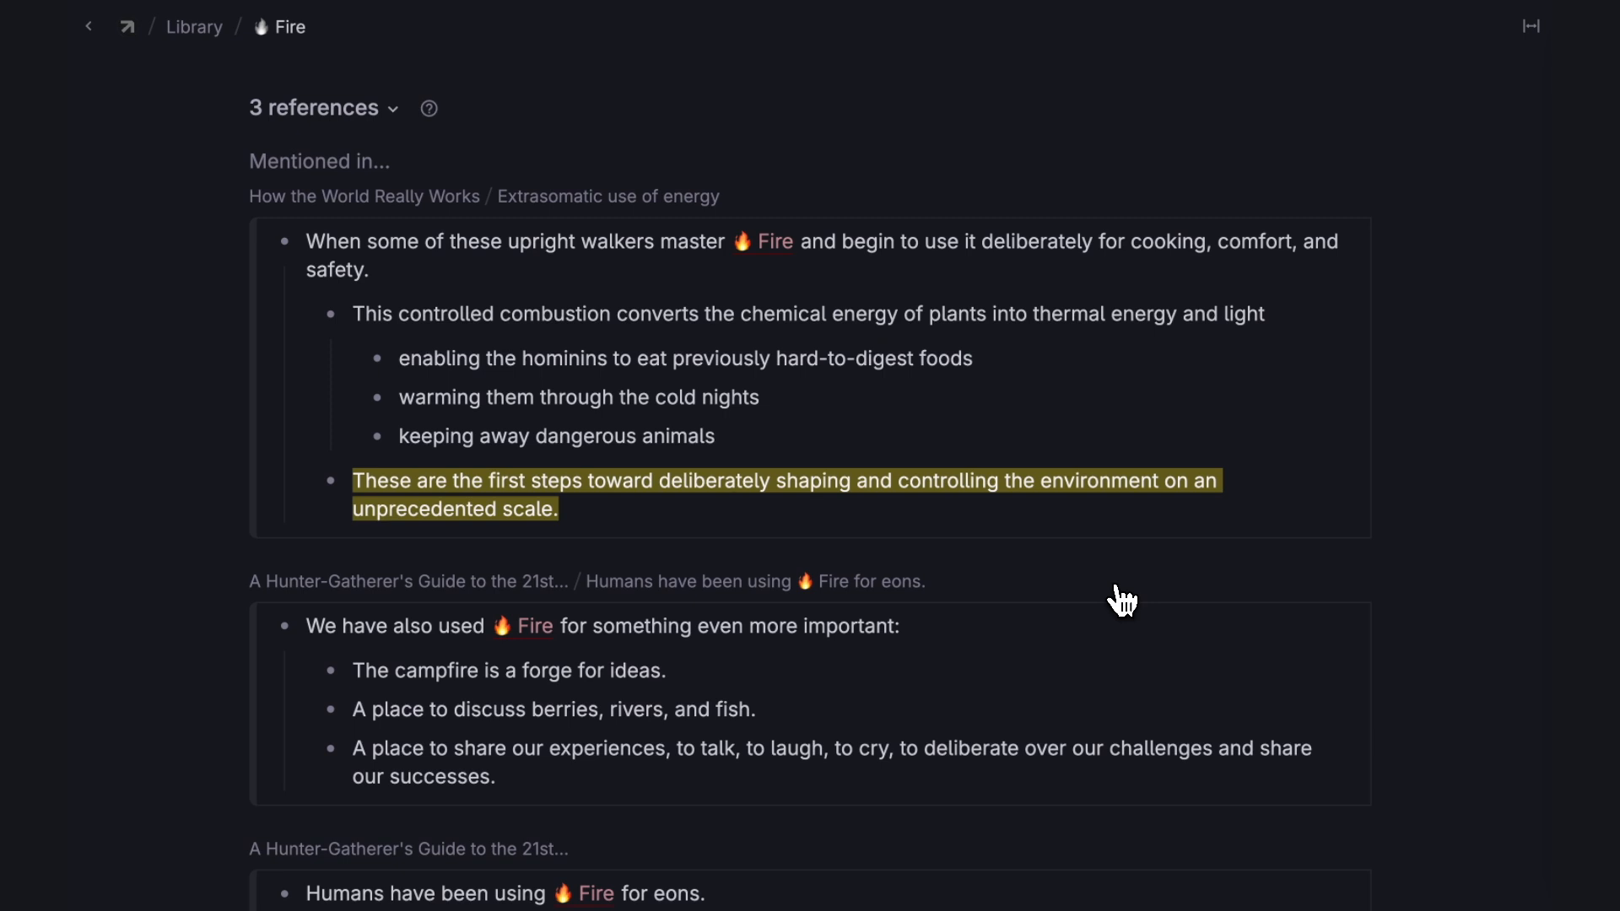
scroll(1122, 600, "down", 2)
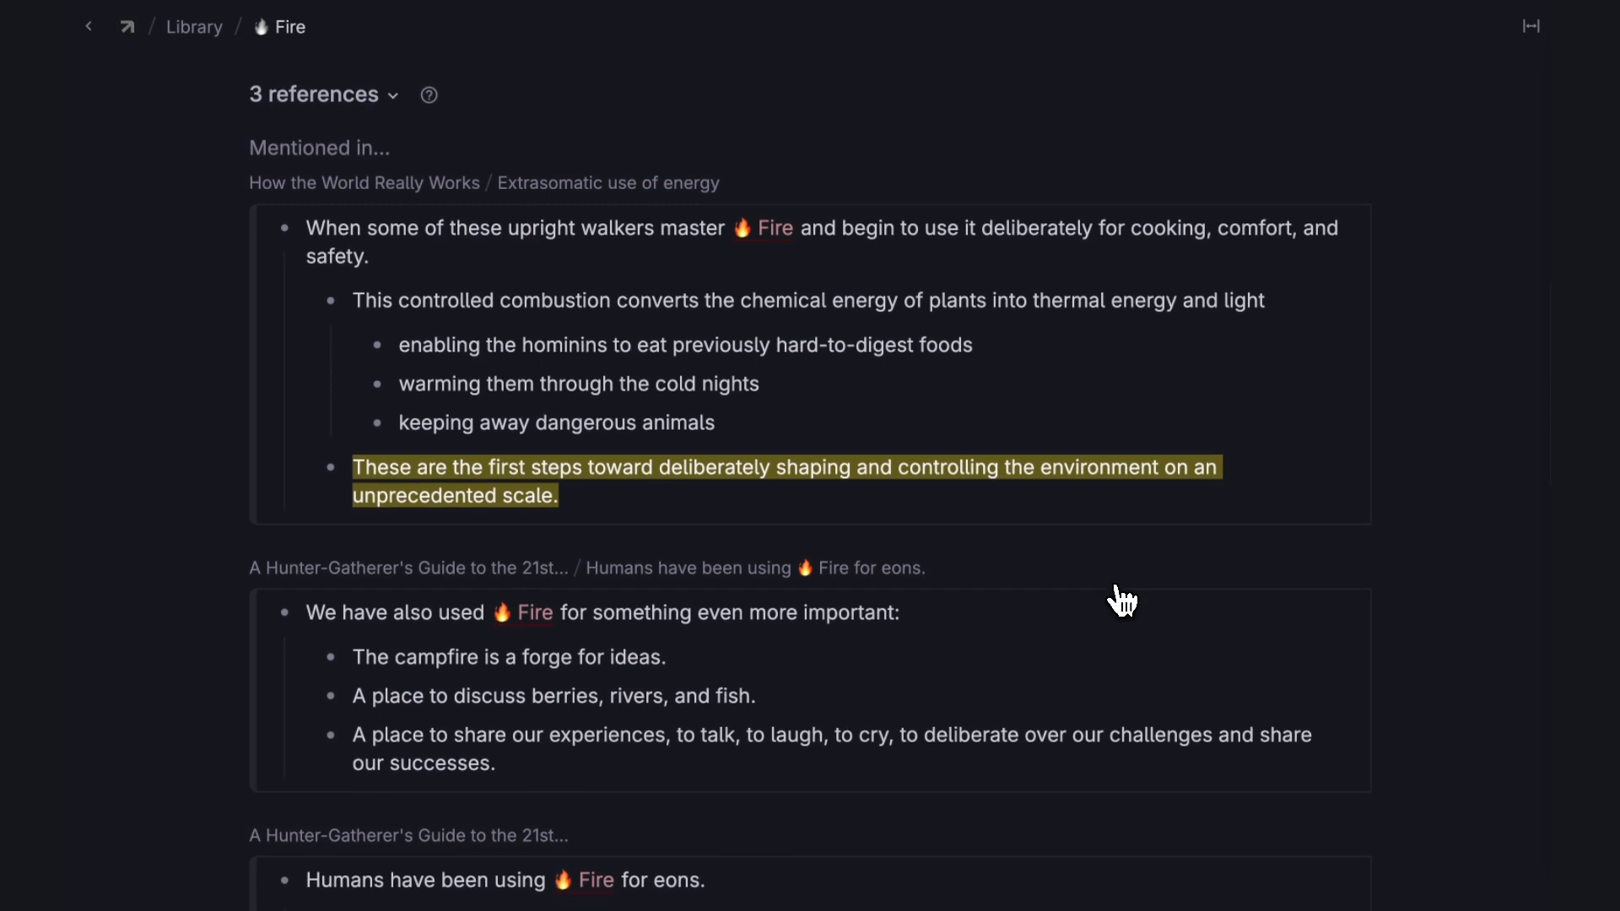
scroll(1122, 601, "down", 2)
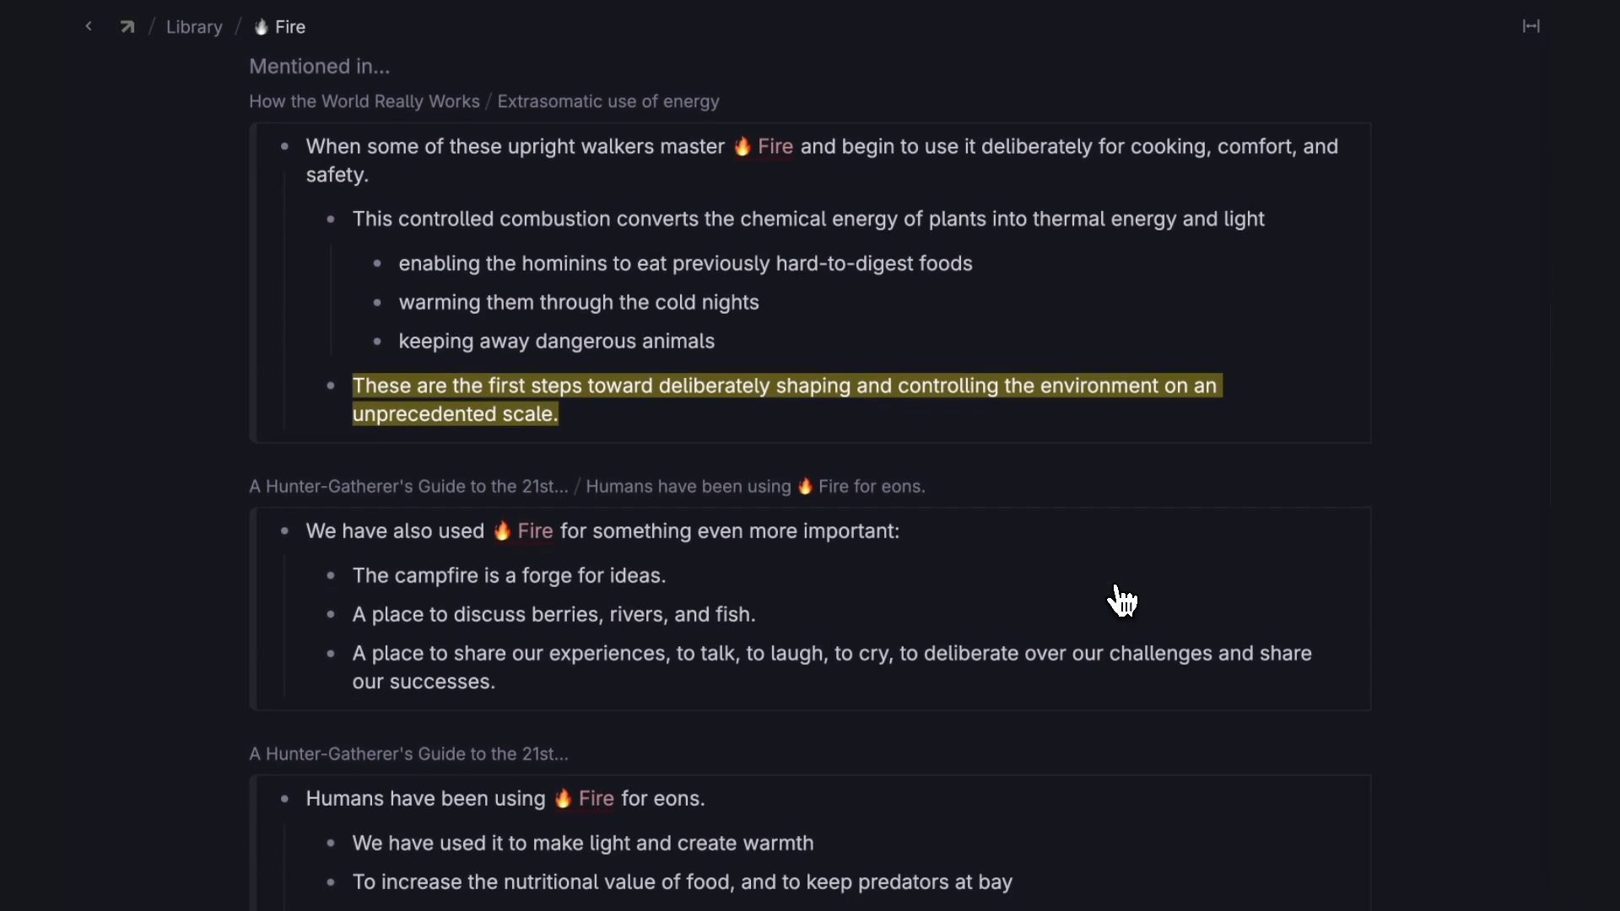
scroll(1122, 601, "down", 3)
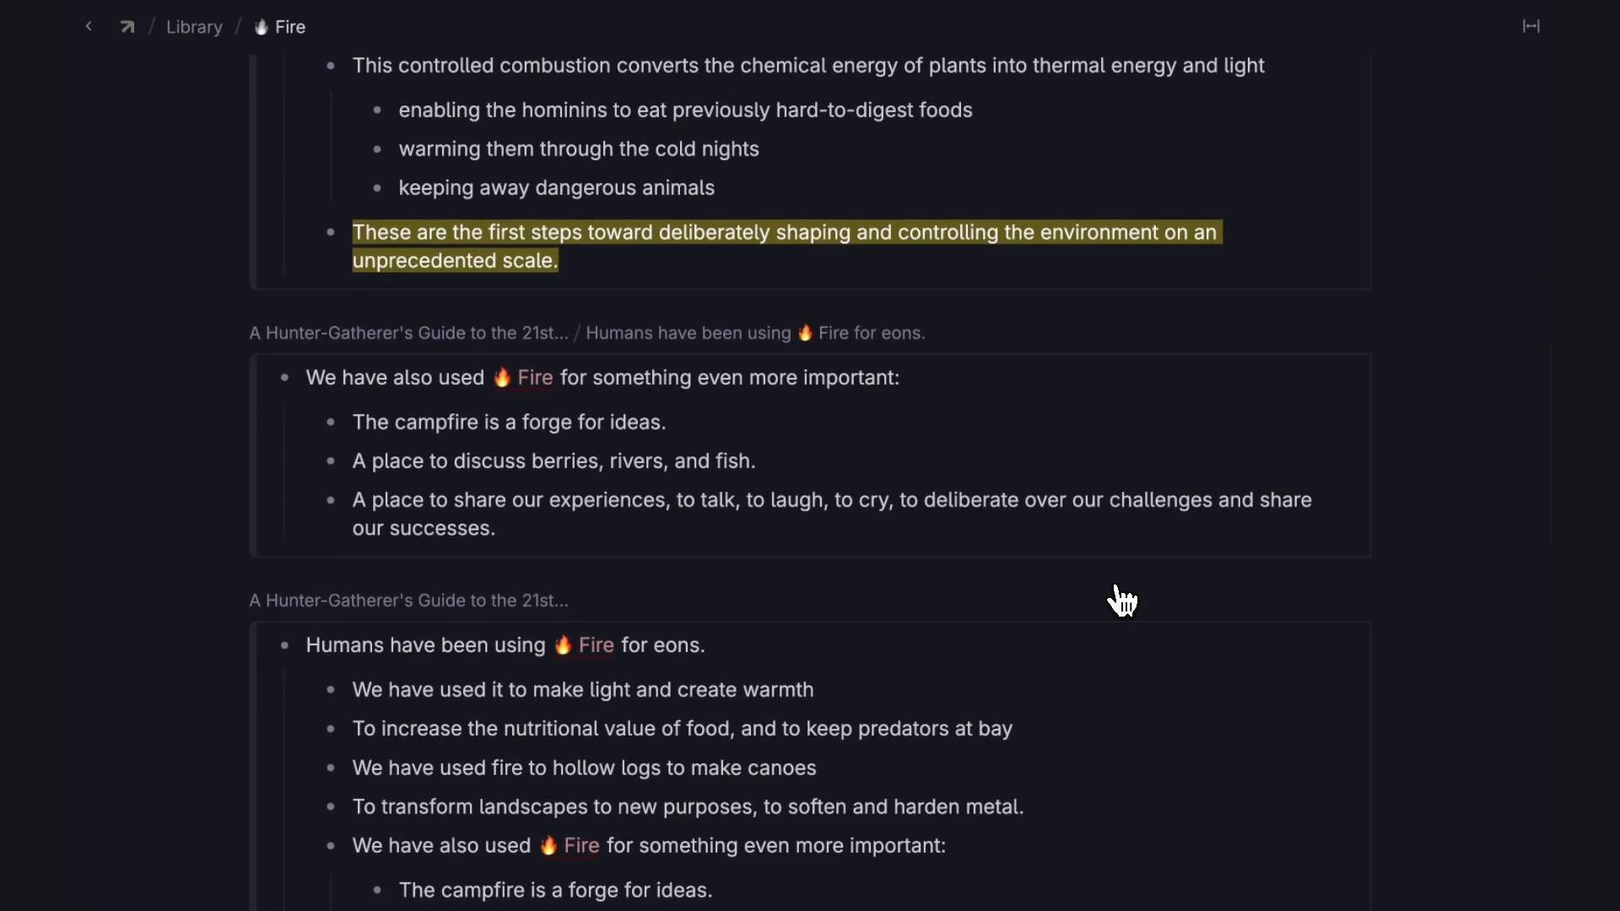
Open the "Fire is a tech" insight beside the Fire page, widen its pane and bring Fire's references into view.
scroll(1121, 600, "down", 2)
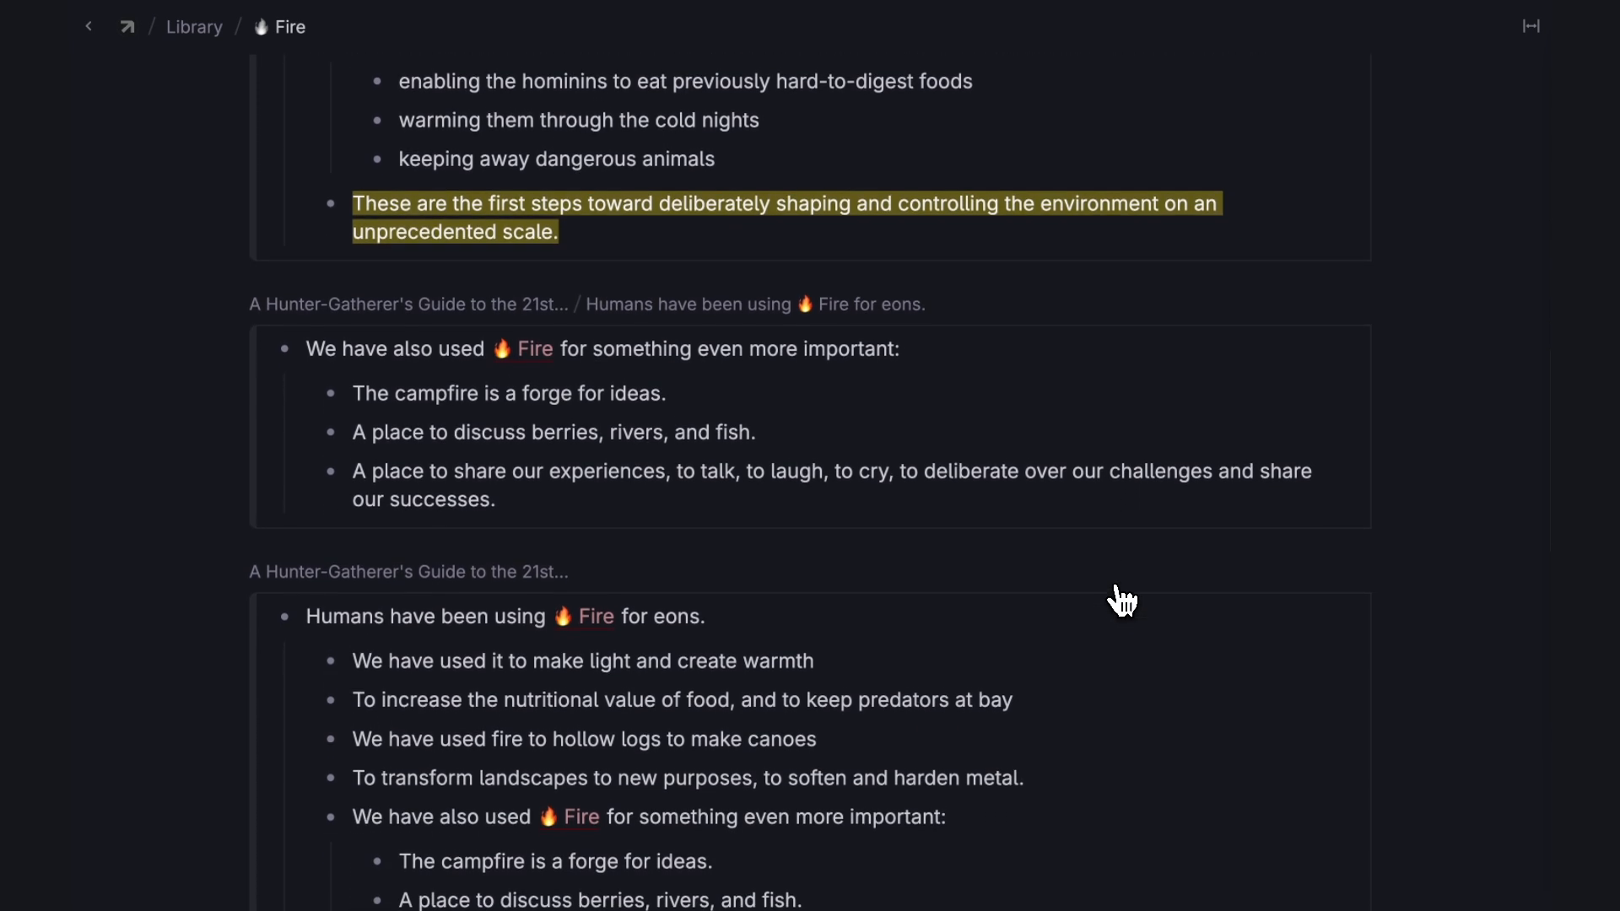
scroll(1122, 601, "down", 1)
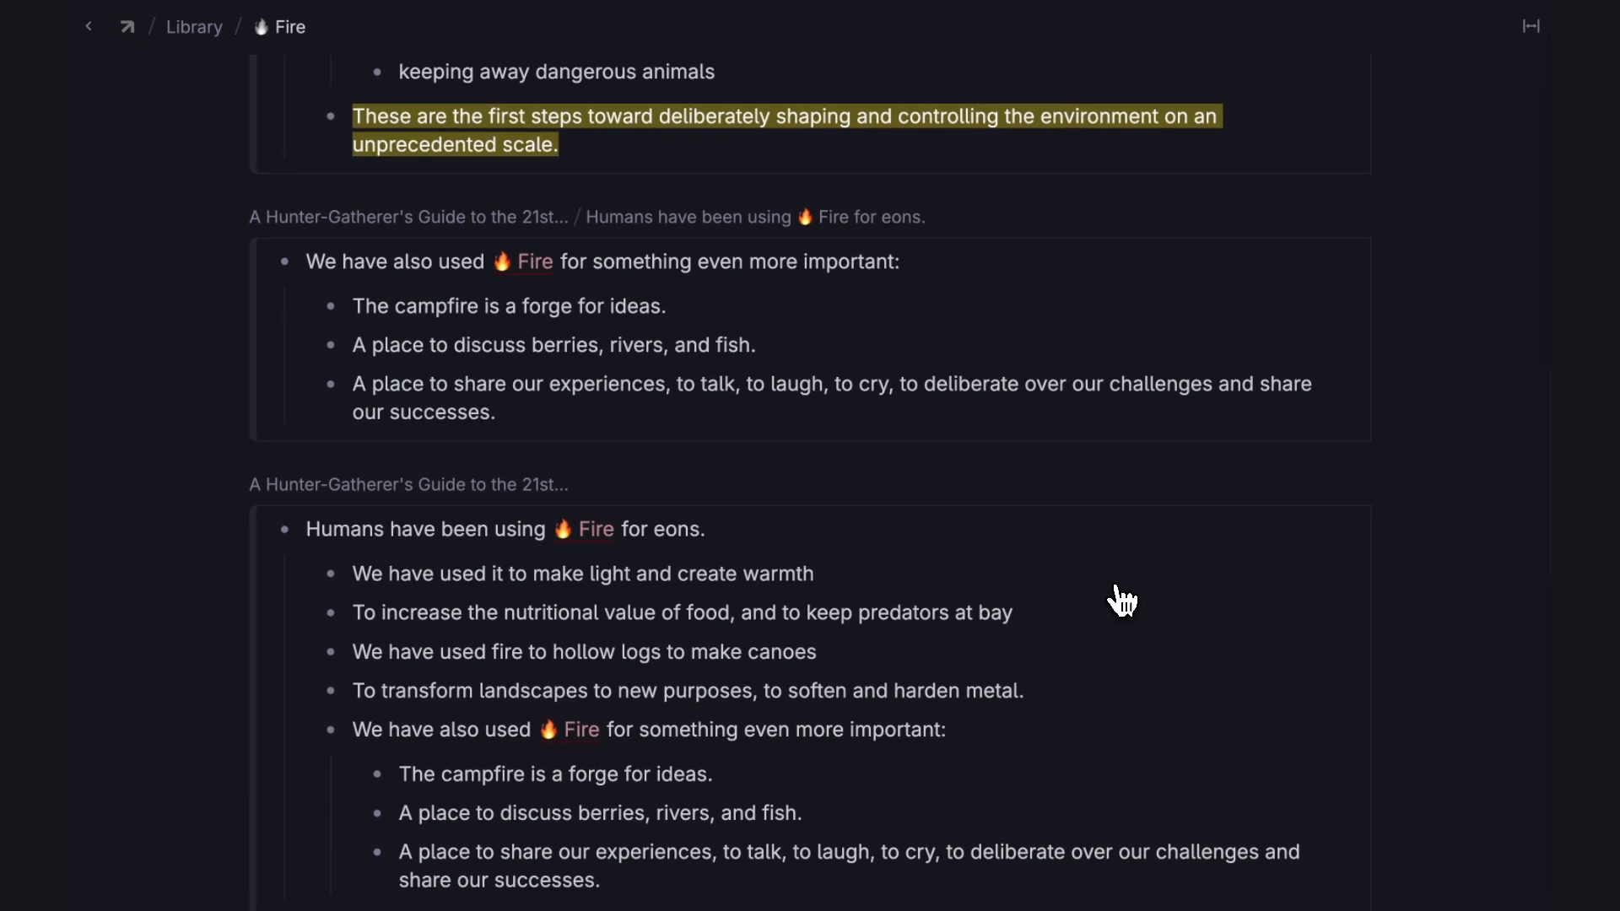
scroll(1122, 600, "up", 1)
scroll(1122, 601, "up", 10)
scroll(1122, 600, "up", 8)
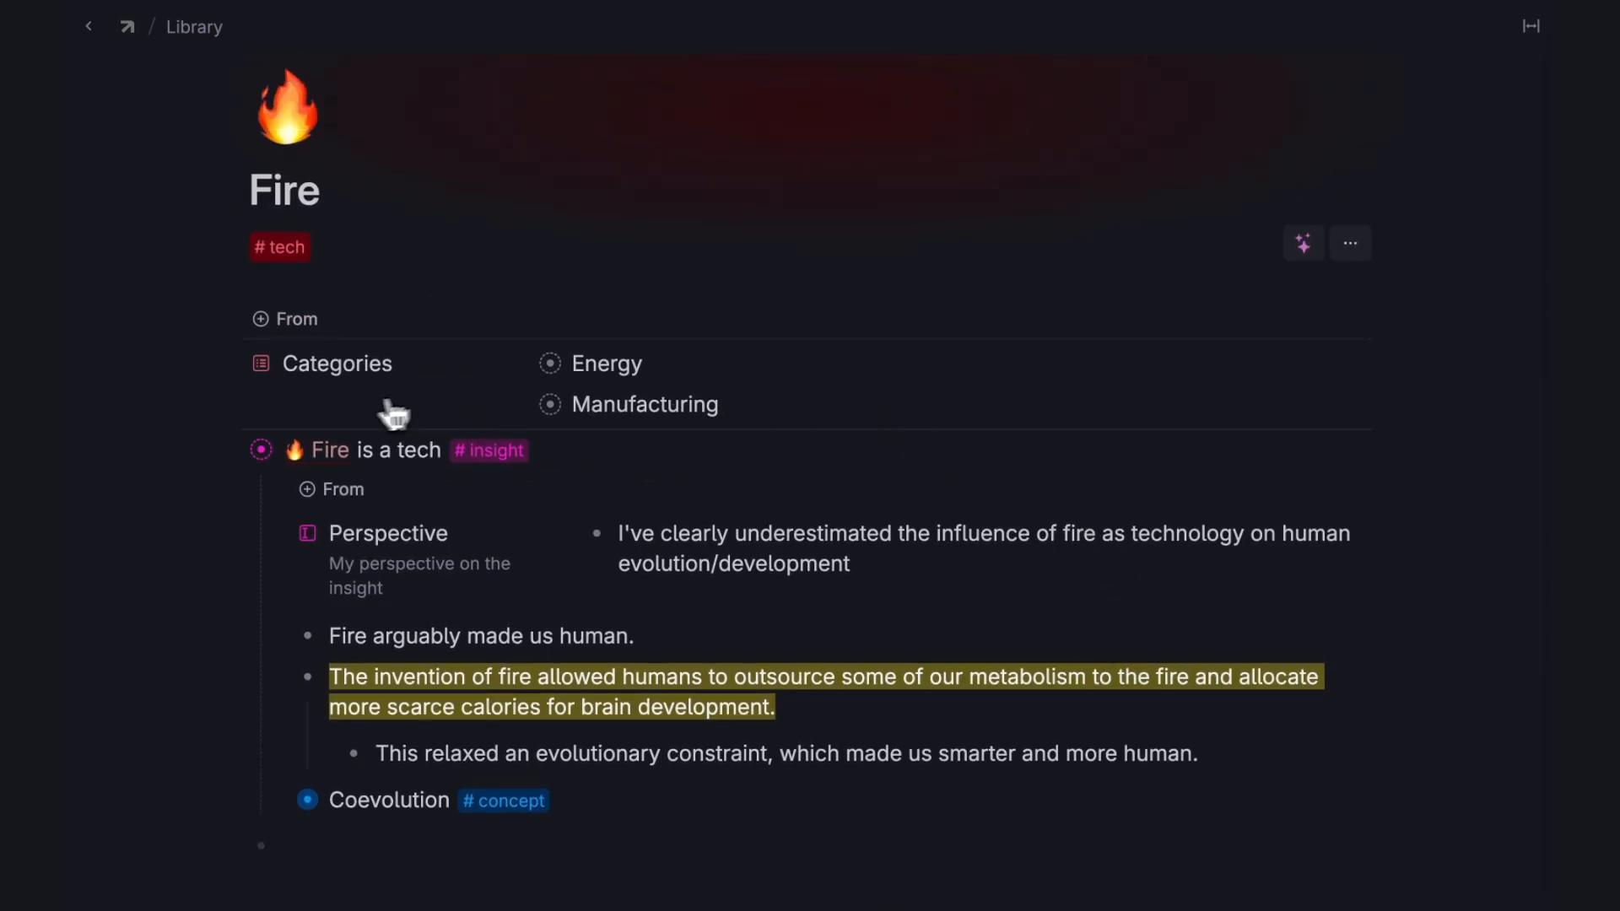
left_click(261, 450, "shift")
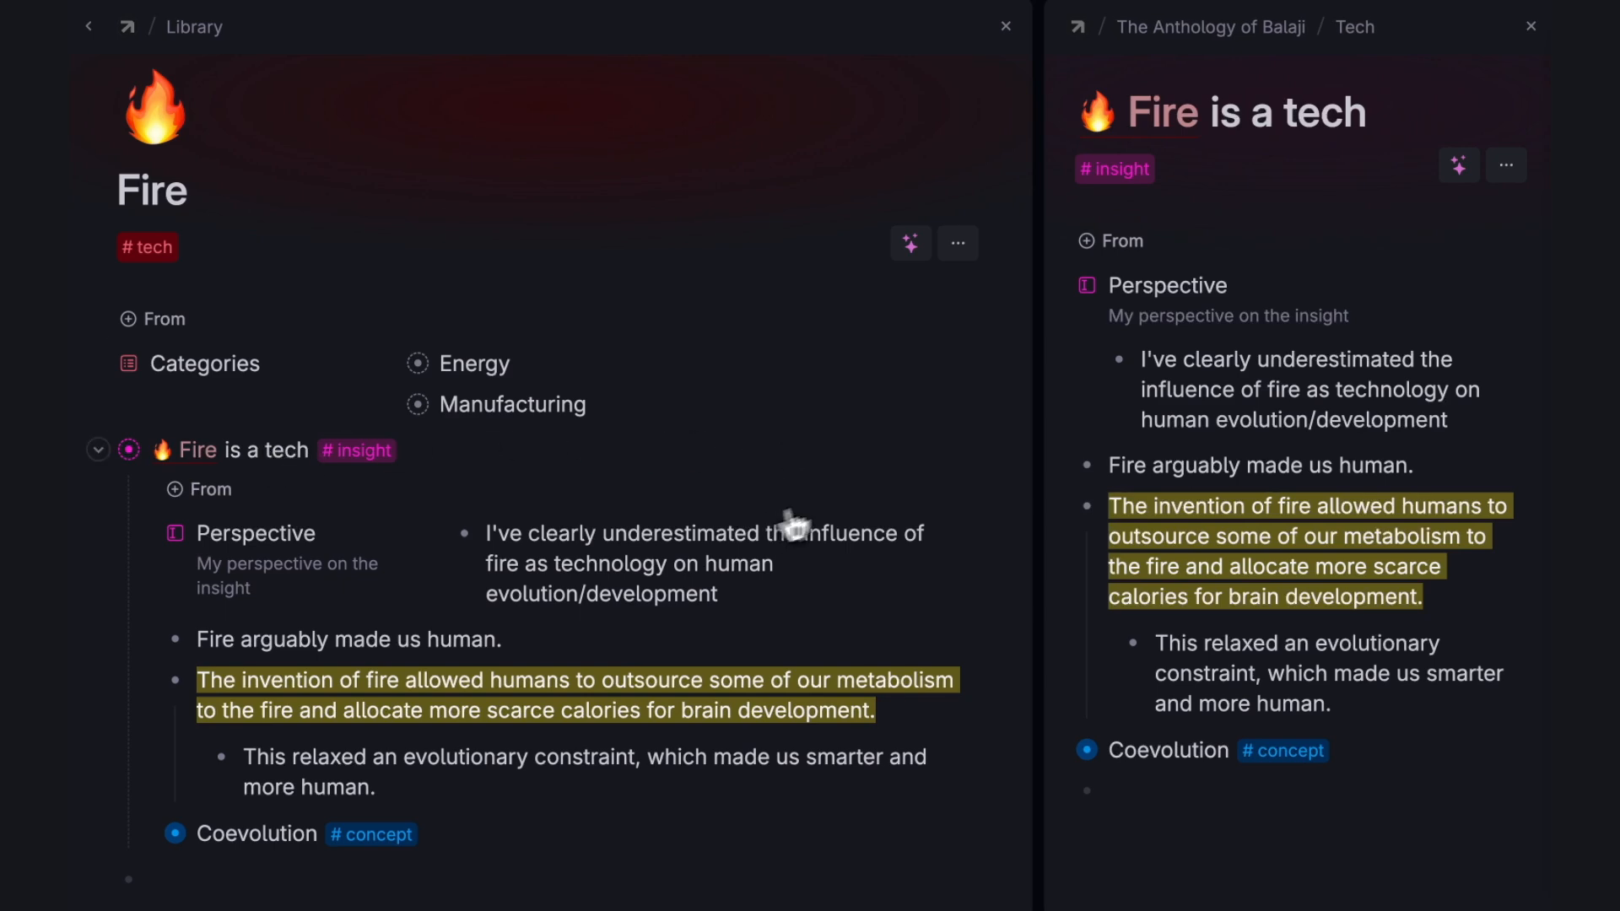
left_click_drag(1036, 420, 907, 447)
scroll(720, 624, "down", 5)
scroll(726, 639, "down", 5)
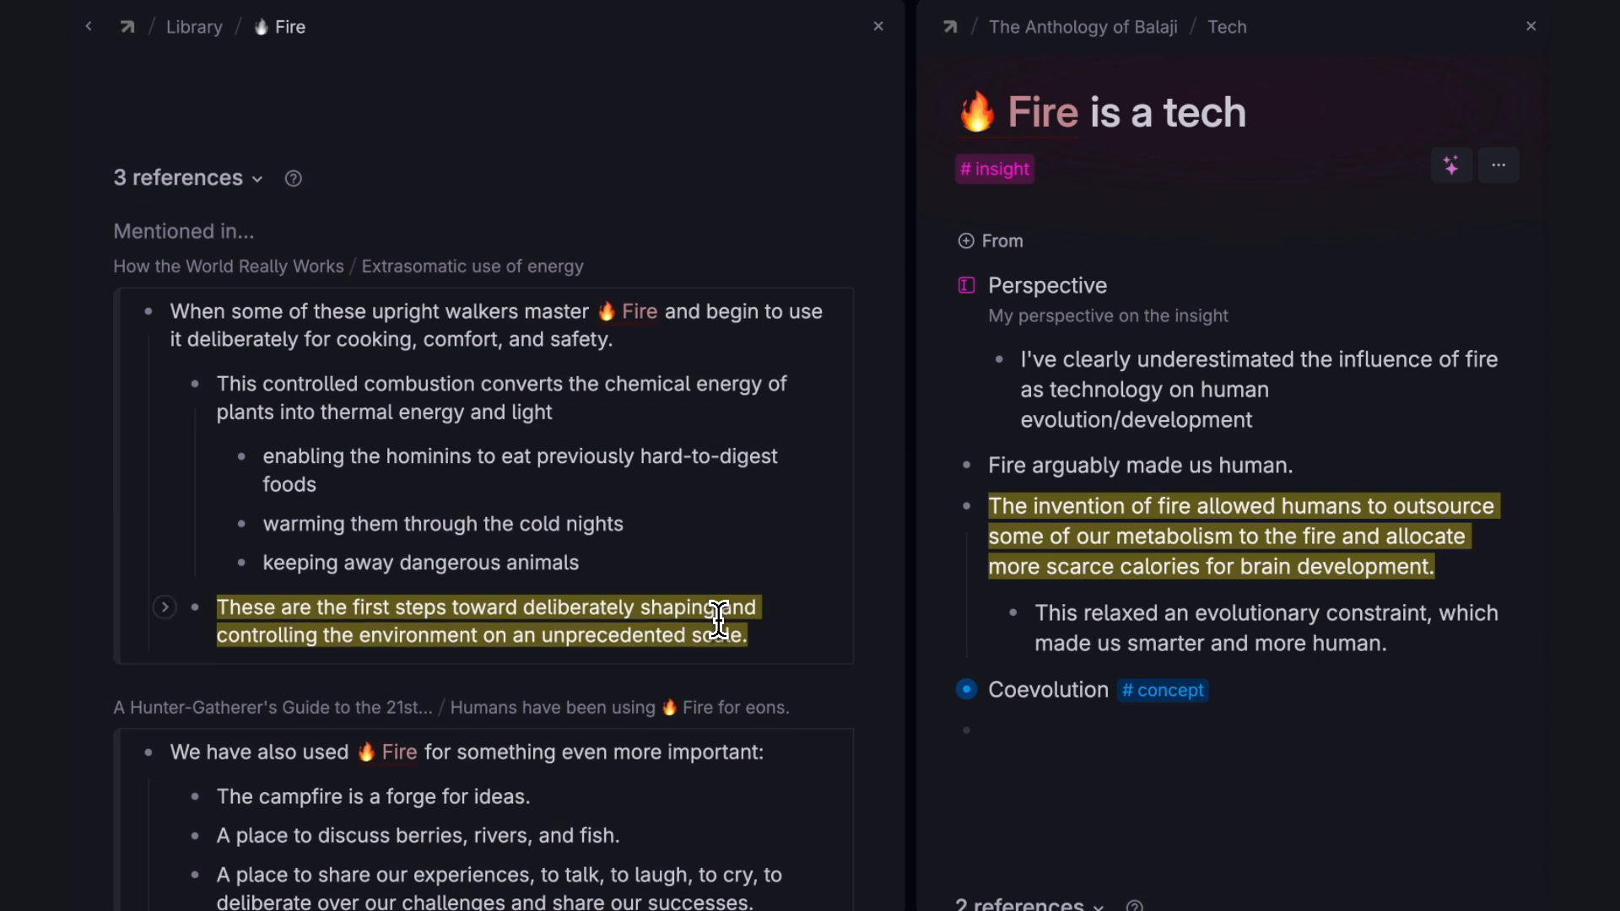
Add the note "Campfire → communication" below Coevolution in the "Fire is a tech" insight.
left_click(1049, 733)
type("Campfire")
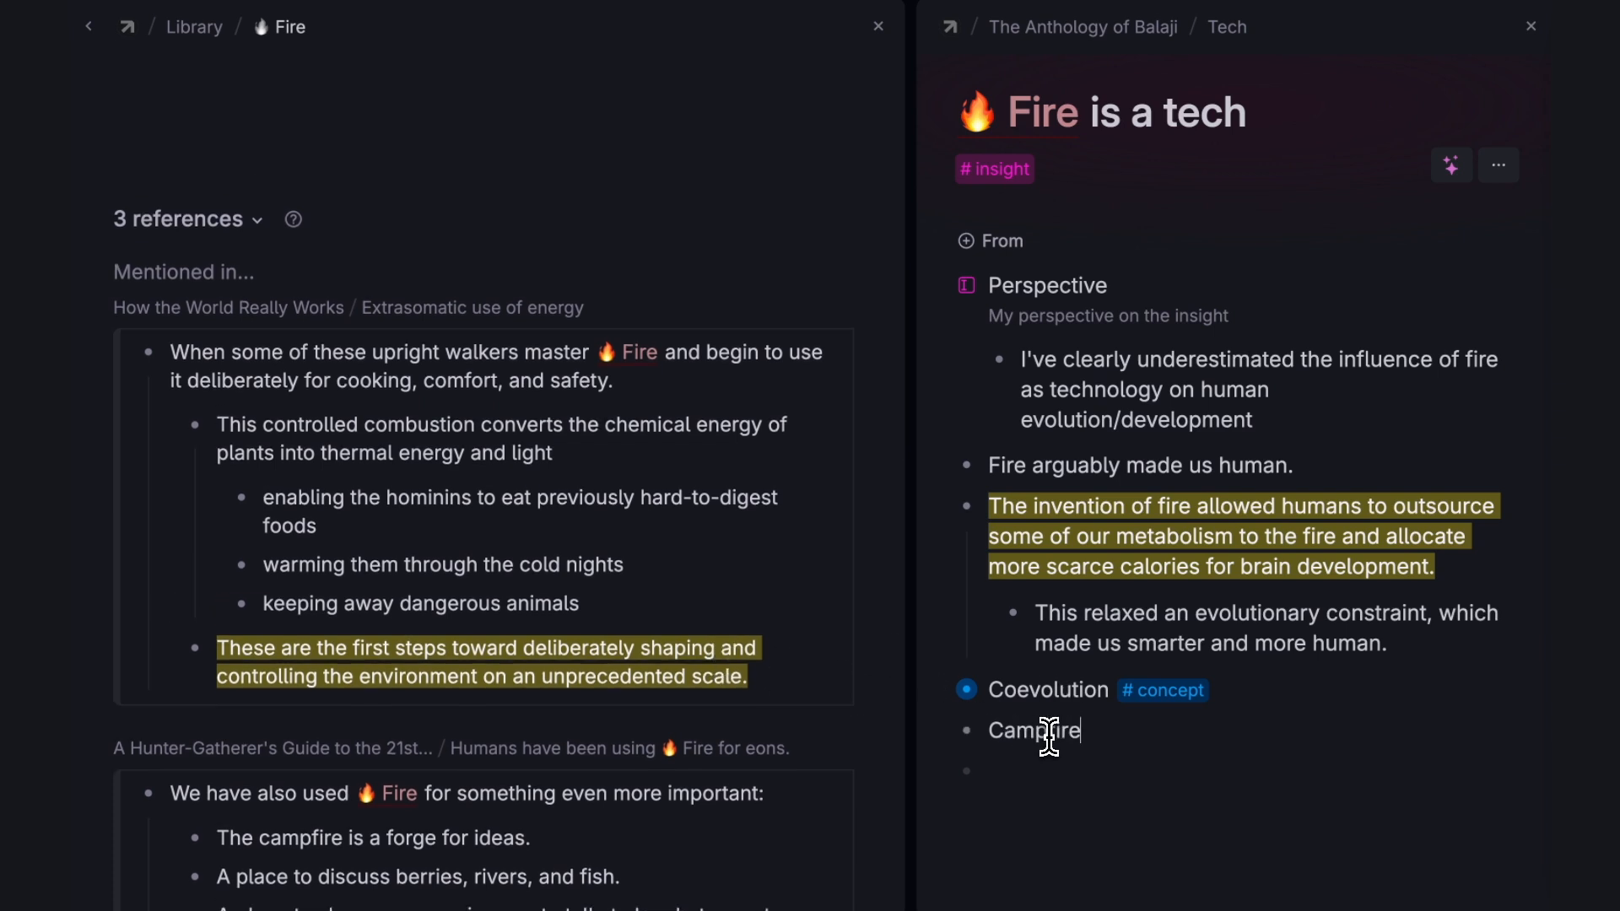
type(" -> ")
type("communication")
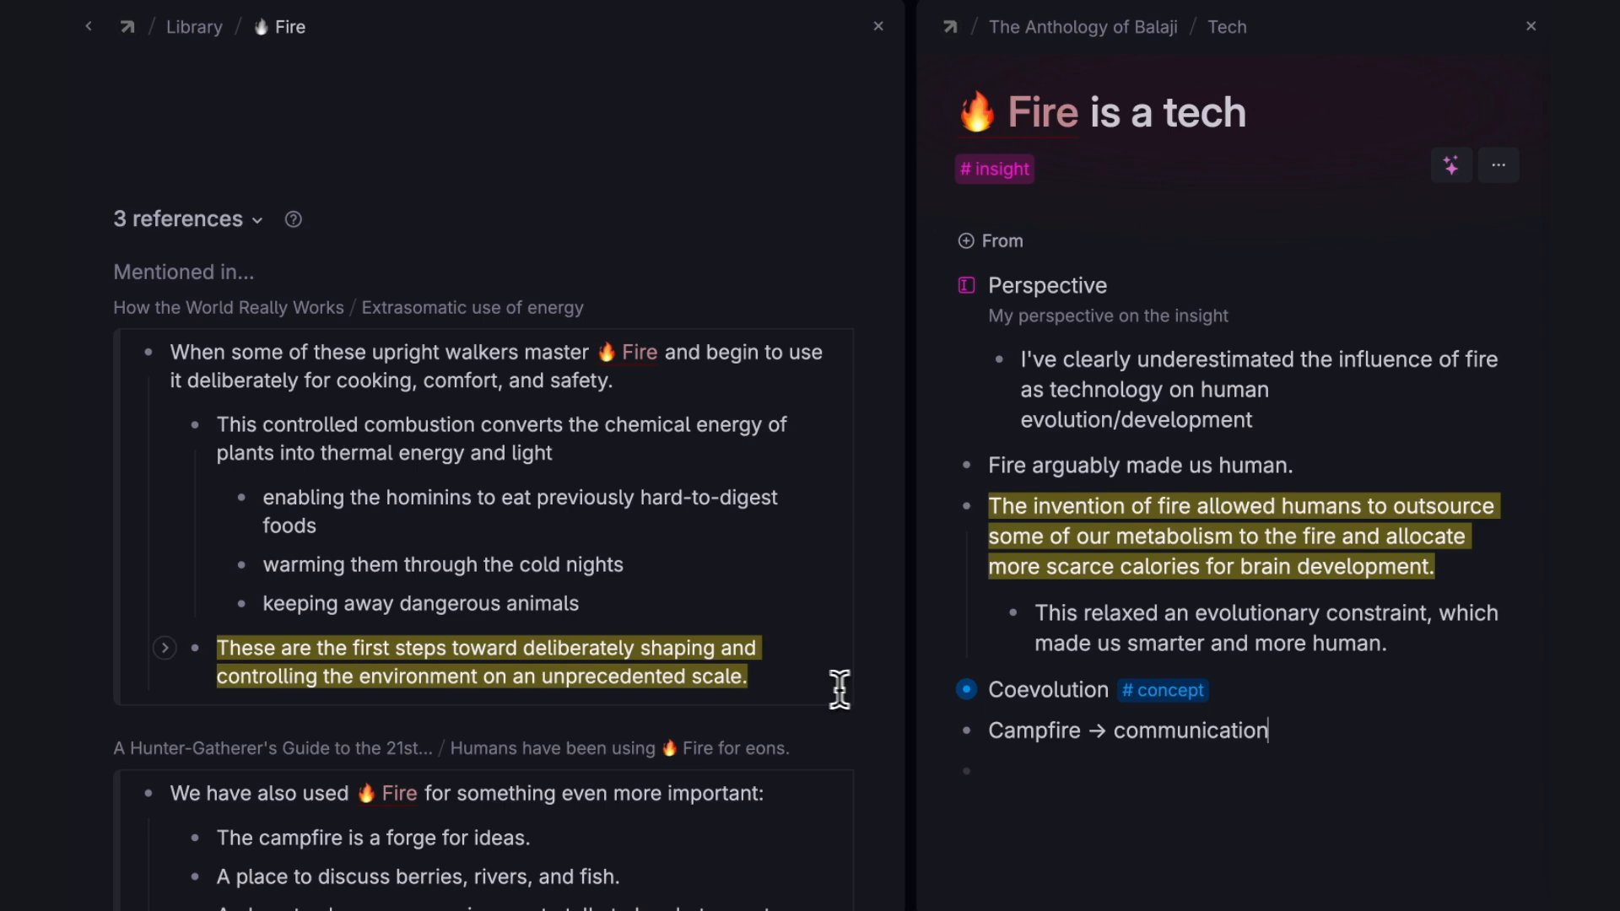
Nest references to the three campfire points from A Hunter-Gatherer's Guide under "Campfire → communication" and collapse that note.
scroll(776, 685, "down", 7)
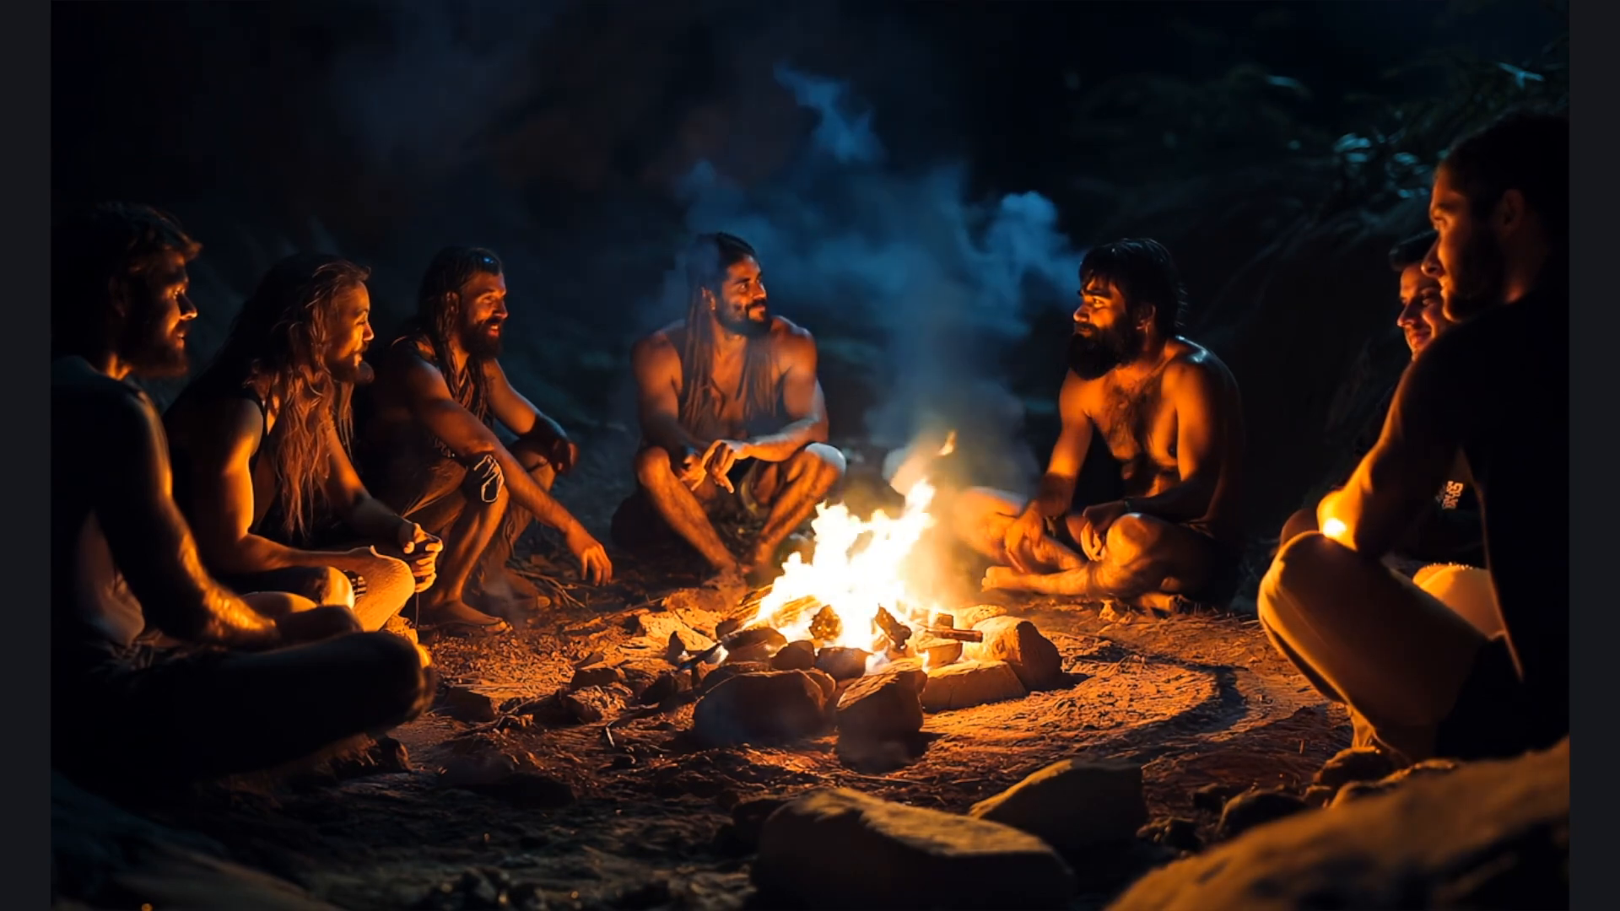
key("shift+Down")
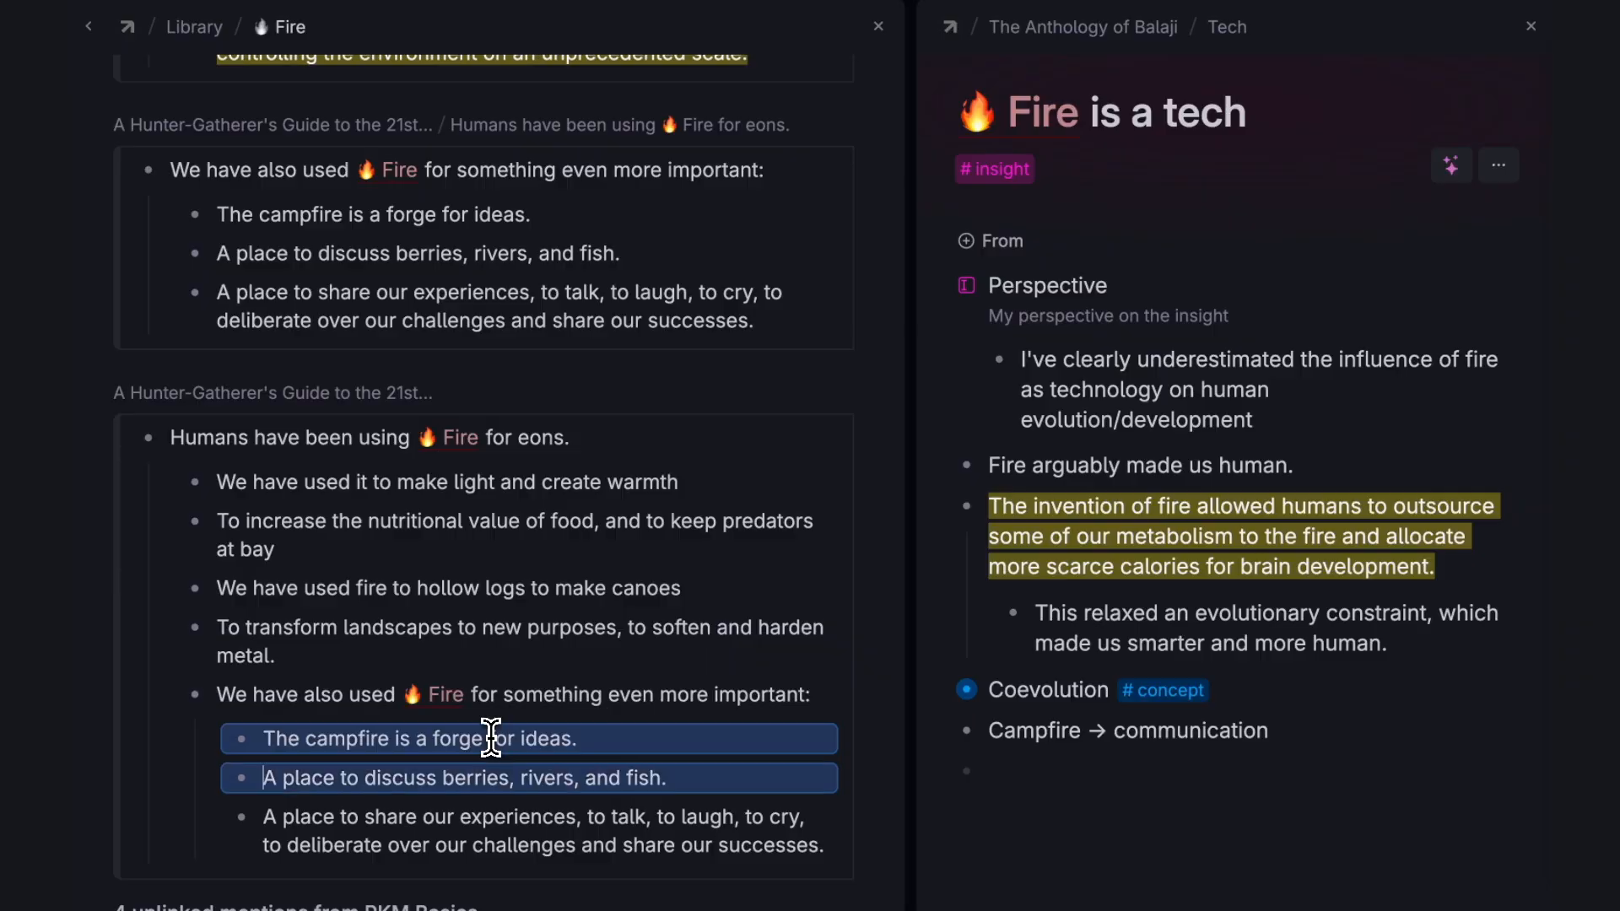
key("shift+Down")
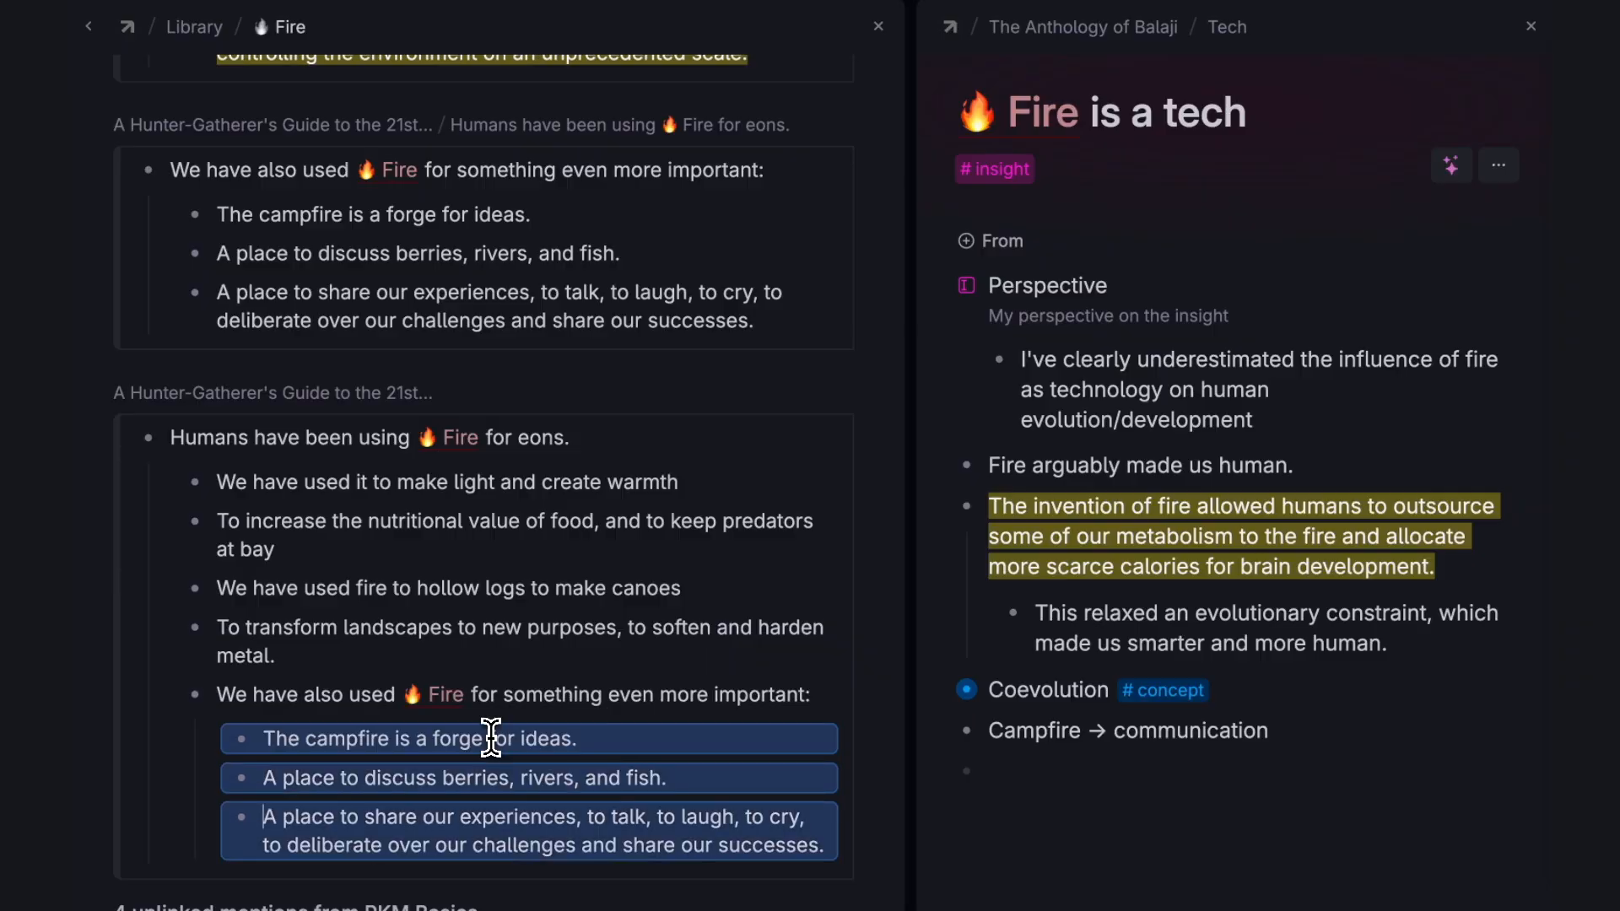
key("Tab")
type("The campfire is a forge for ideas. A place to discuss berries, rivers, and fish. A place to share our experiences, to talk, to laugh, to cry, to deliberate over our challenges and share our successes.")
scroll(1290, 690, "down", 2)
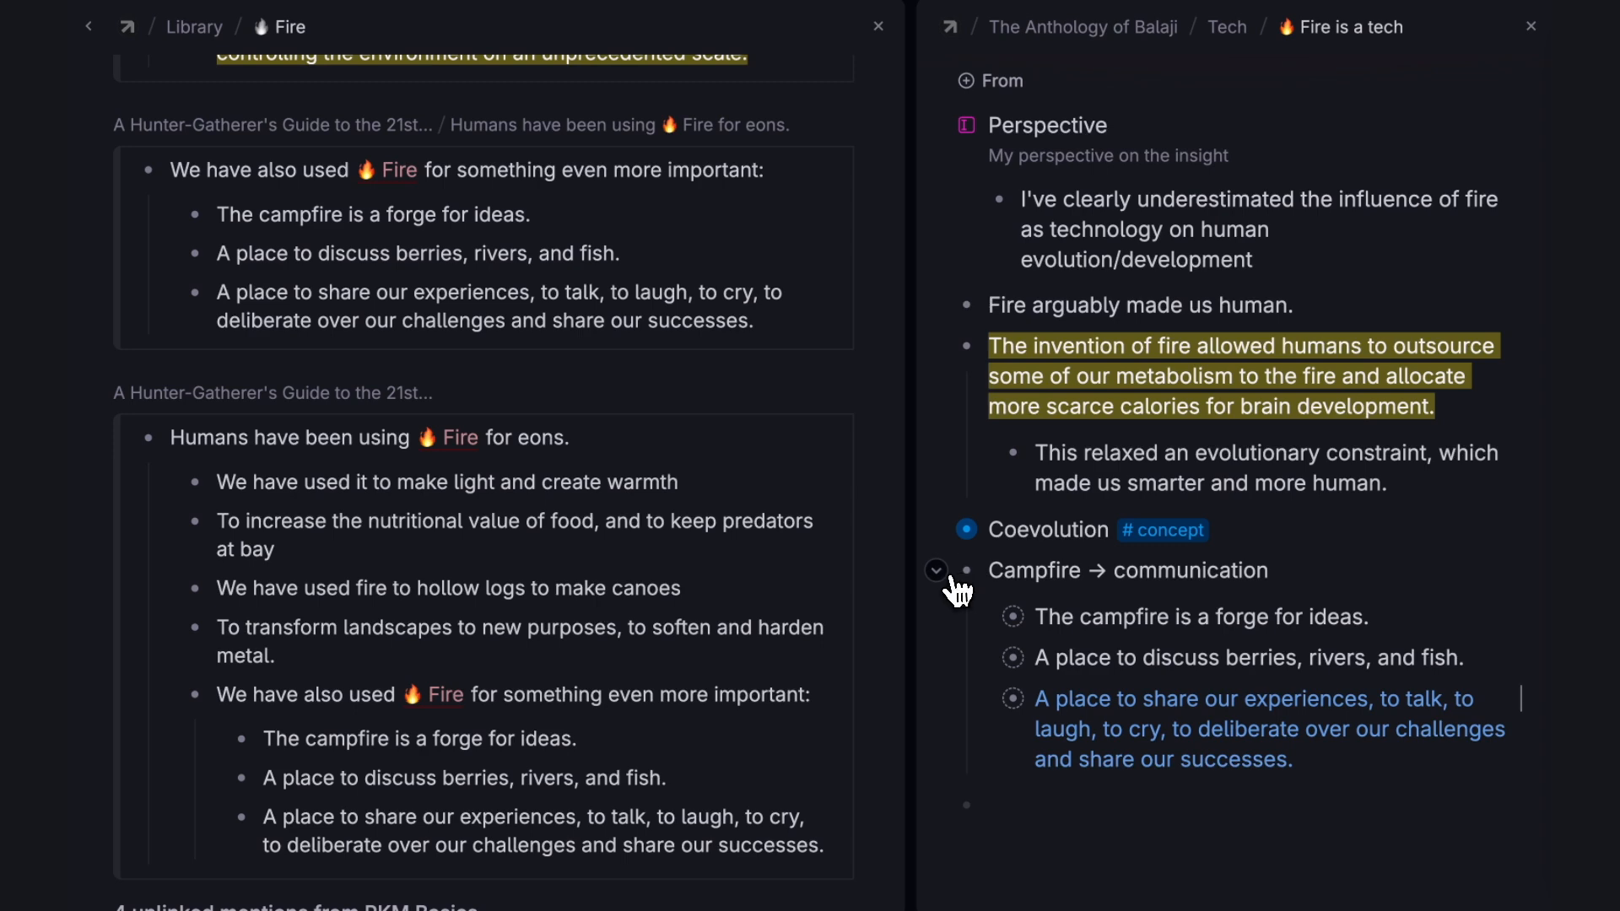
left_click(938, 572)
Add a "Terraforming tool" note to the insight and nest the highlighted "These are the first steps toward deliberately shaping" passage under it.
scroll(663, 472, "up", 1)
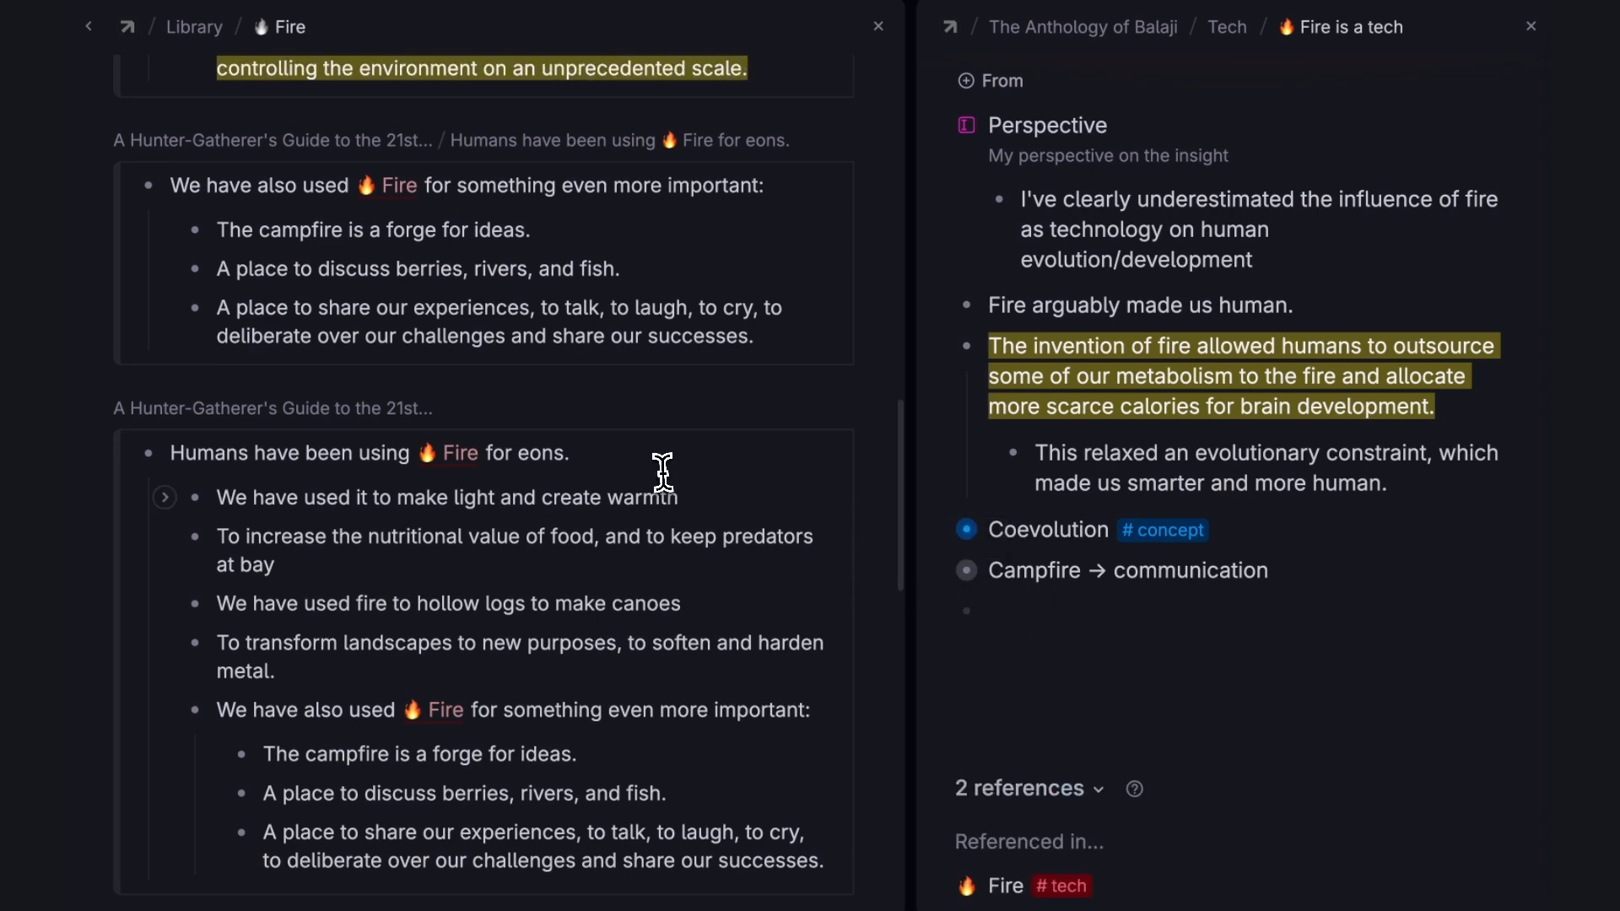
scroll(663, 472, "up", 5)
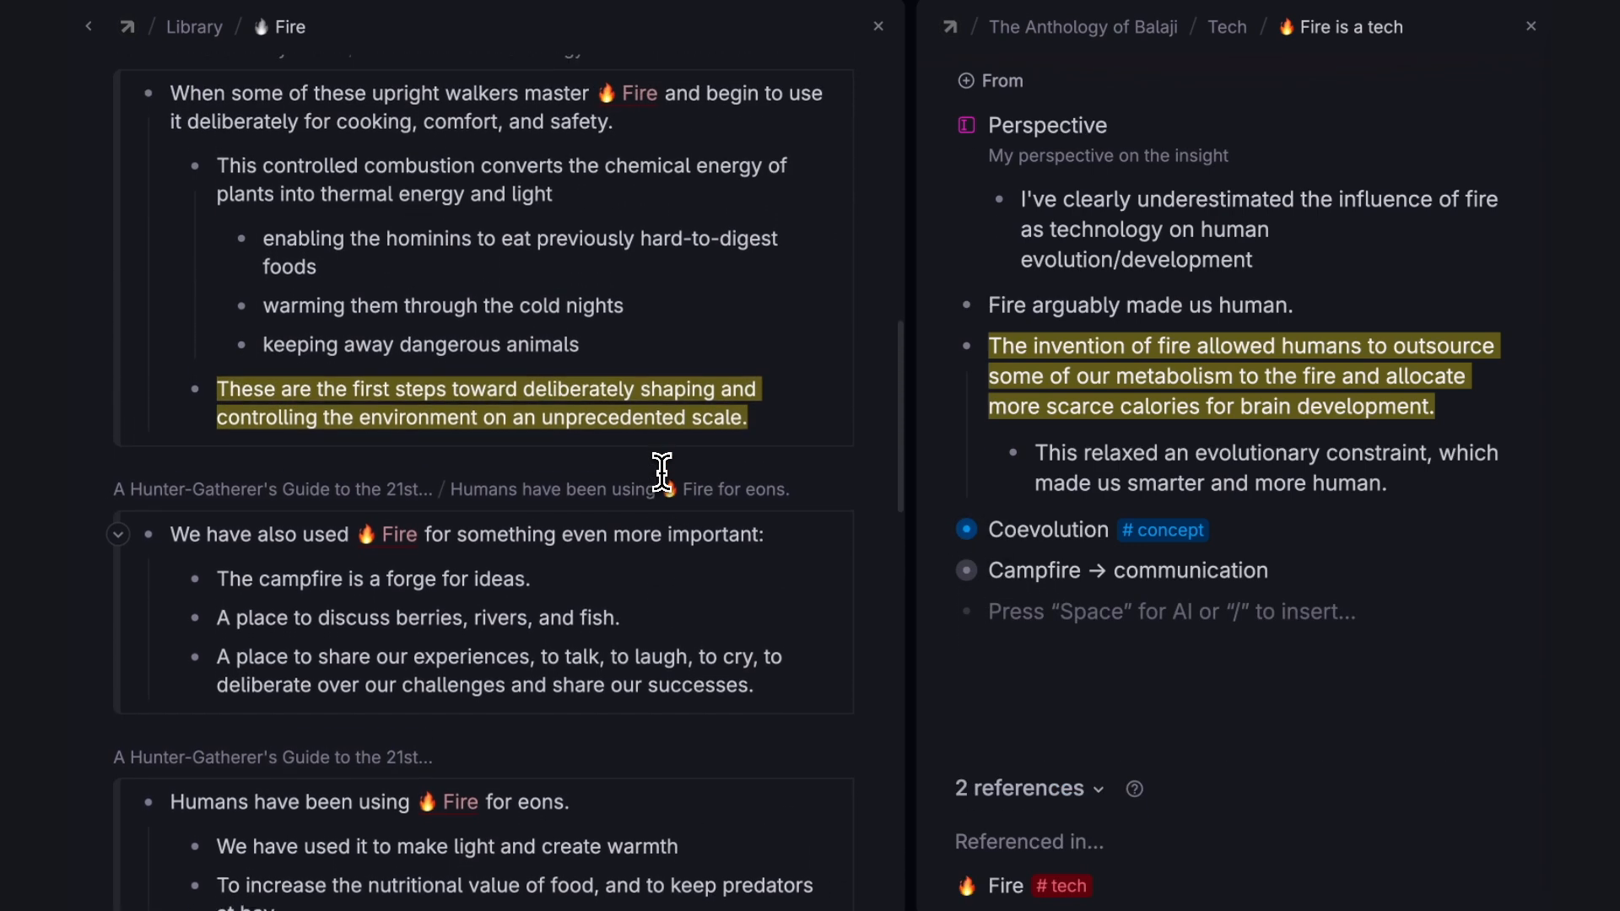
scroll(662, 470, "up", 1)
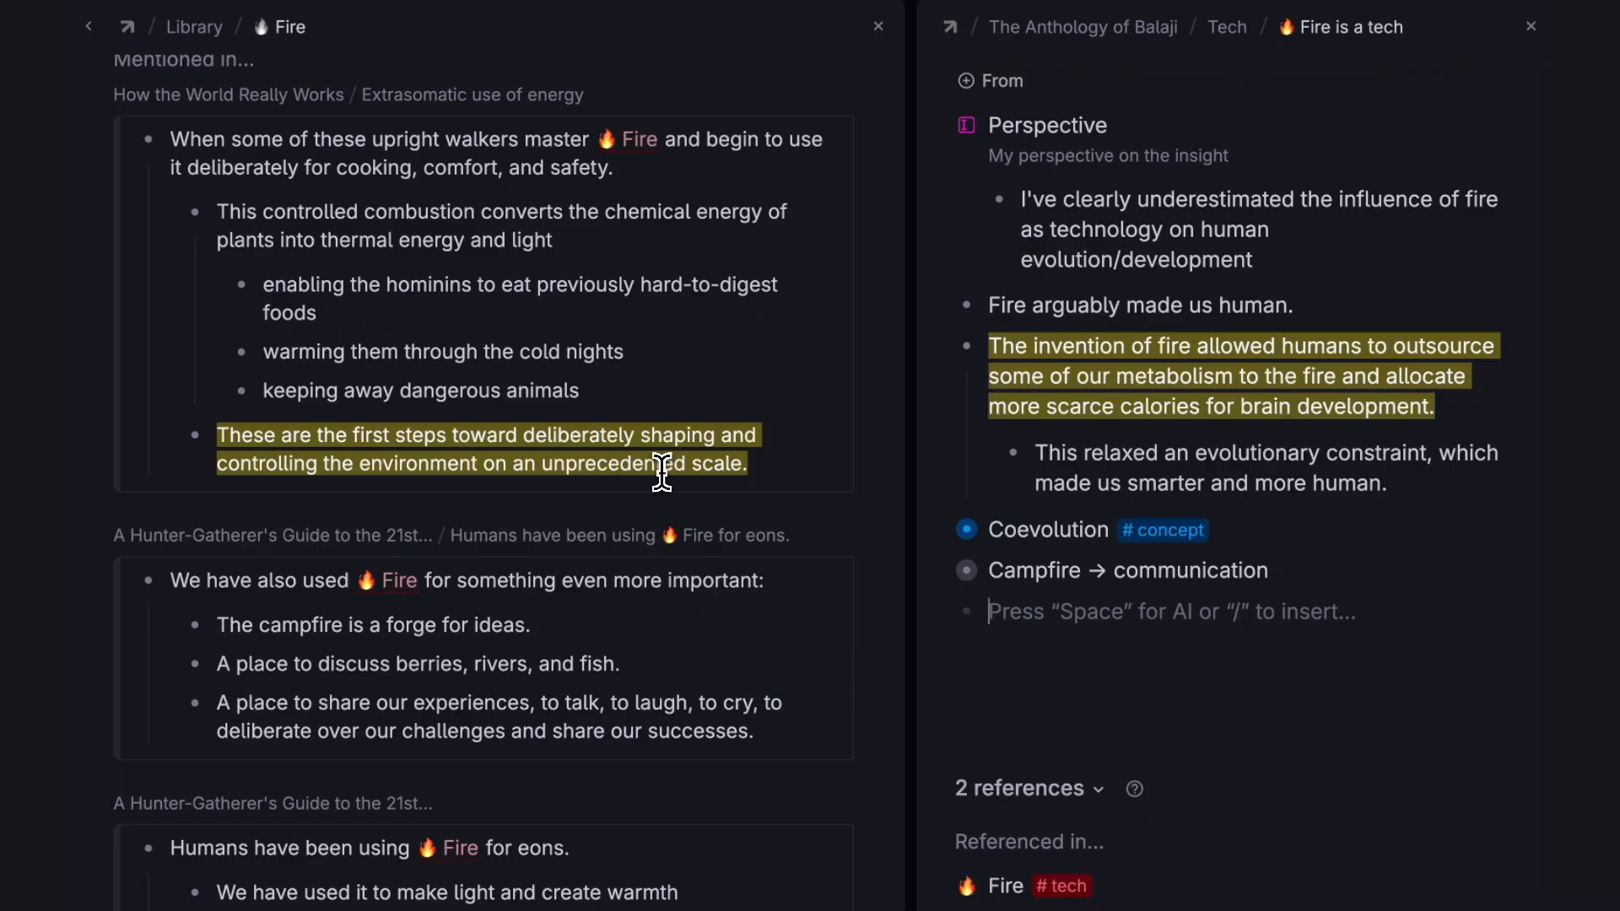
type("Terraforming tool")
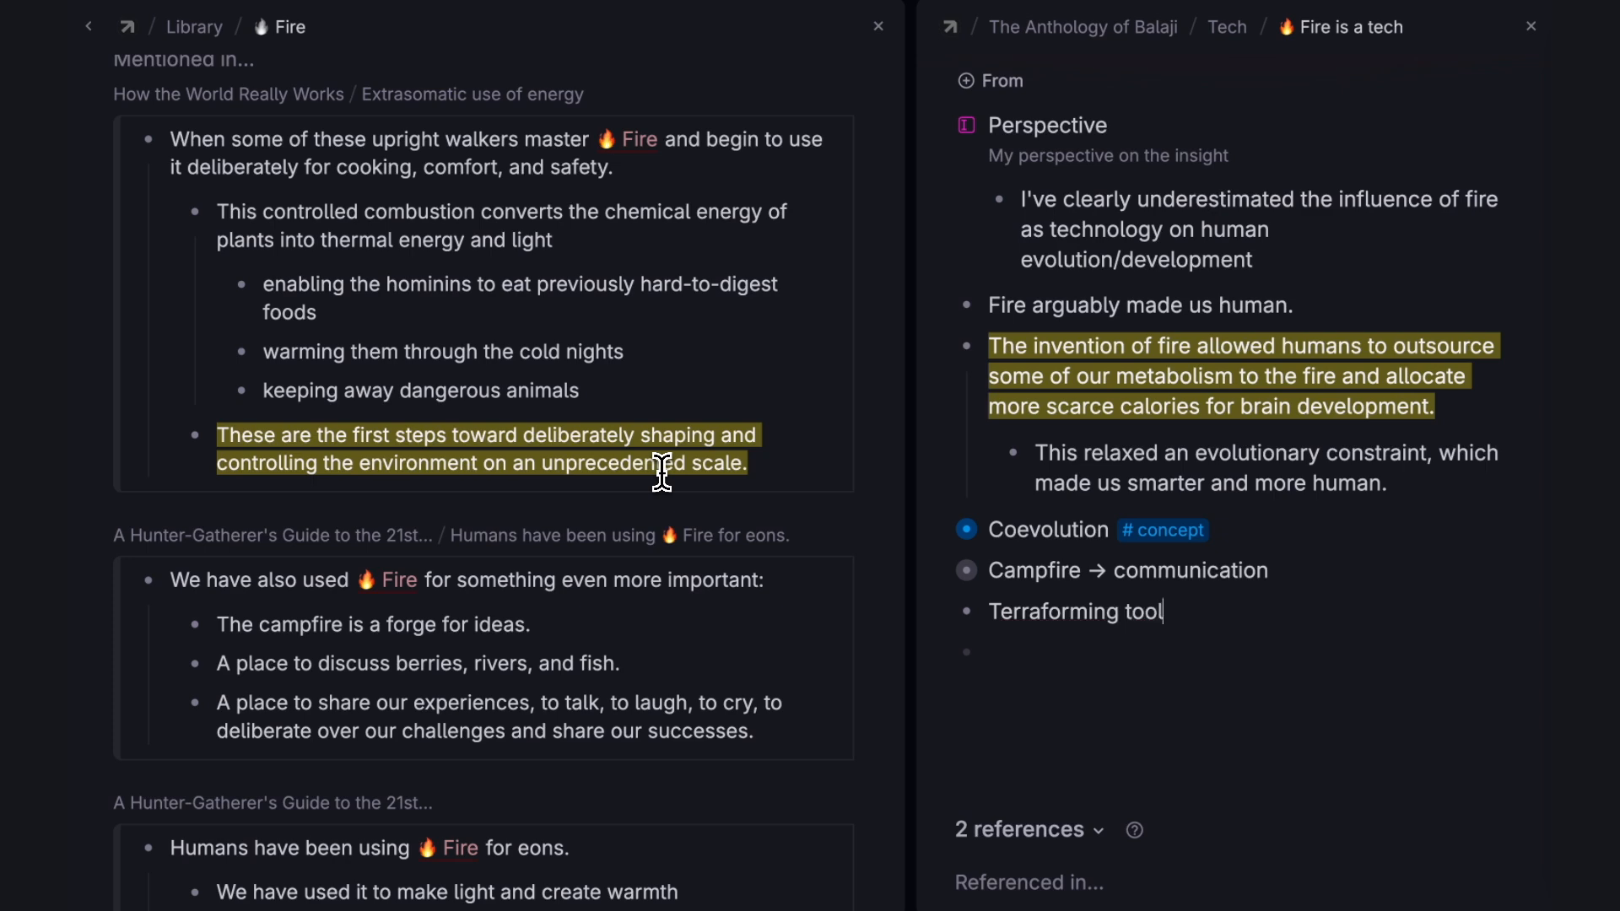
key("Return")
key("Tab")
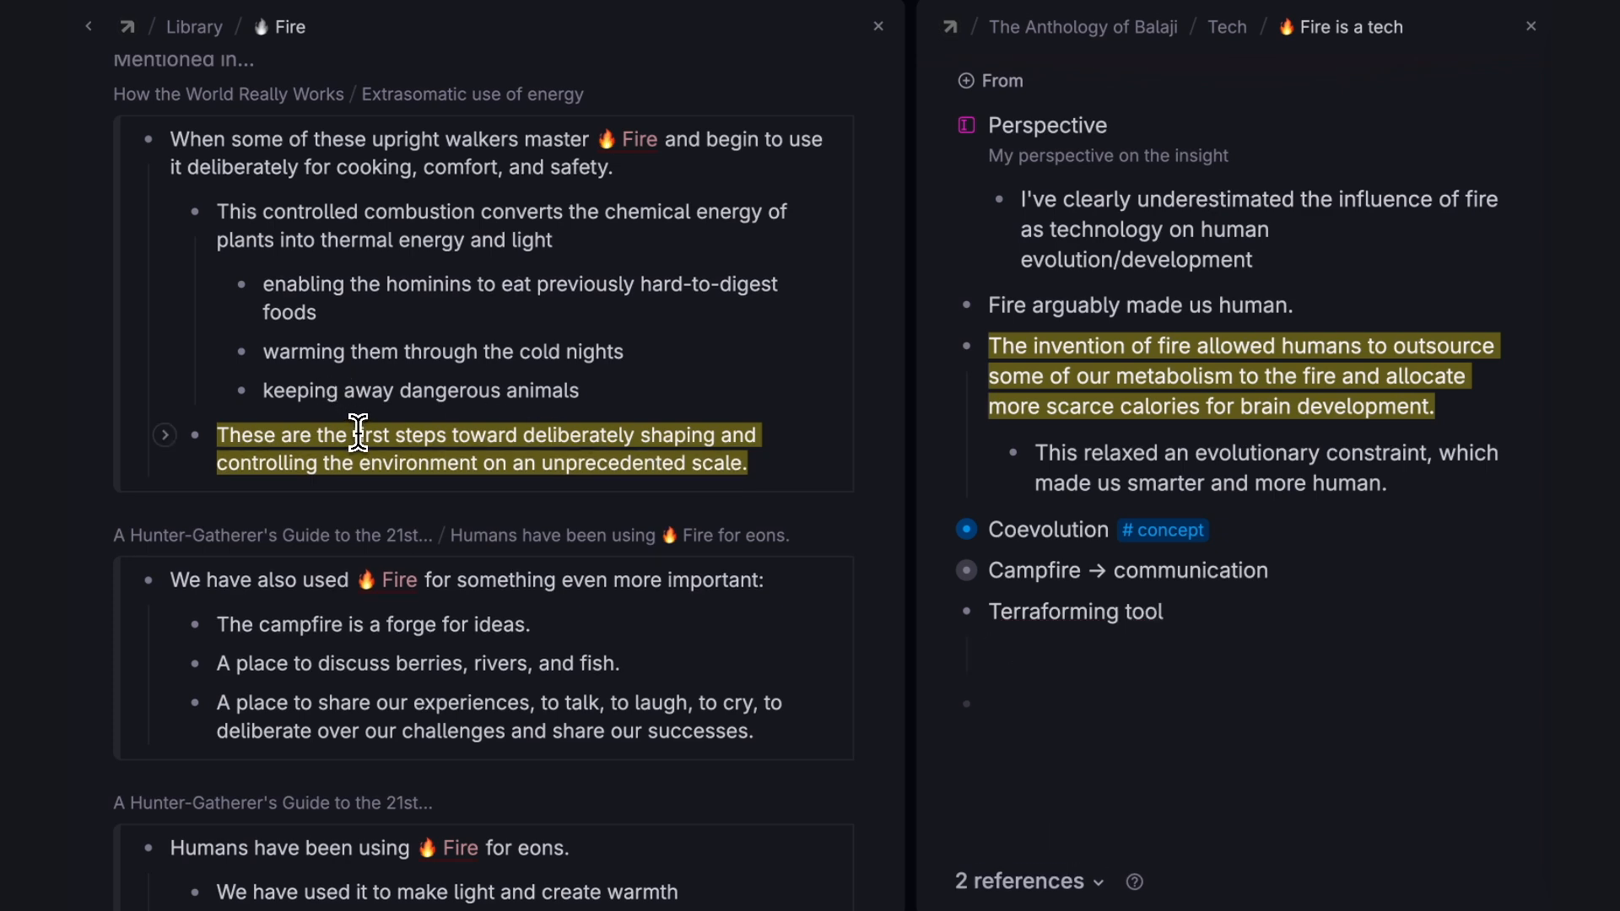
left_click_drag(359, 433, 1113, 709)
Add a reference to "To transform landscapes to new purposes, to soften and harden metal." under "Terraforming tool".
scroll(684, 677, "down", 2)
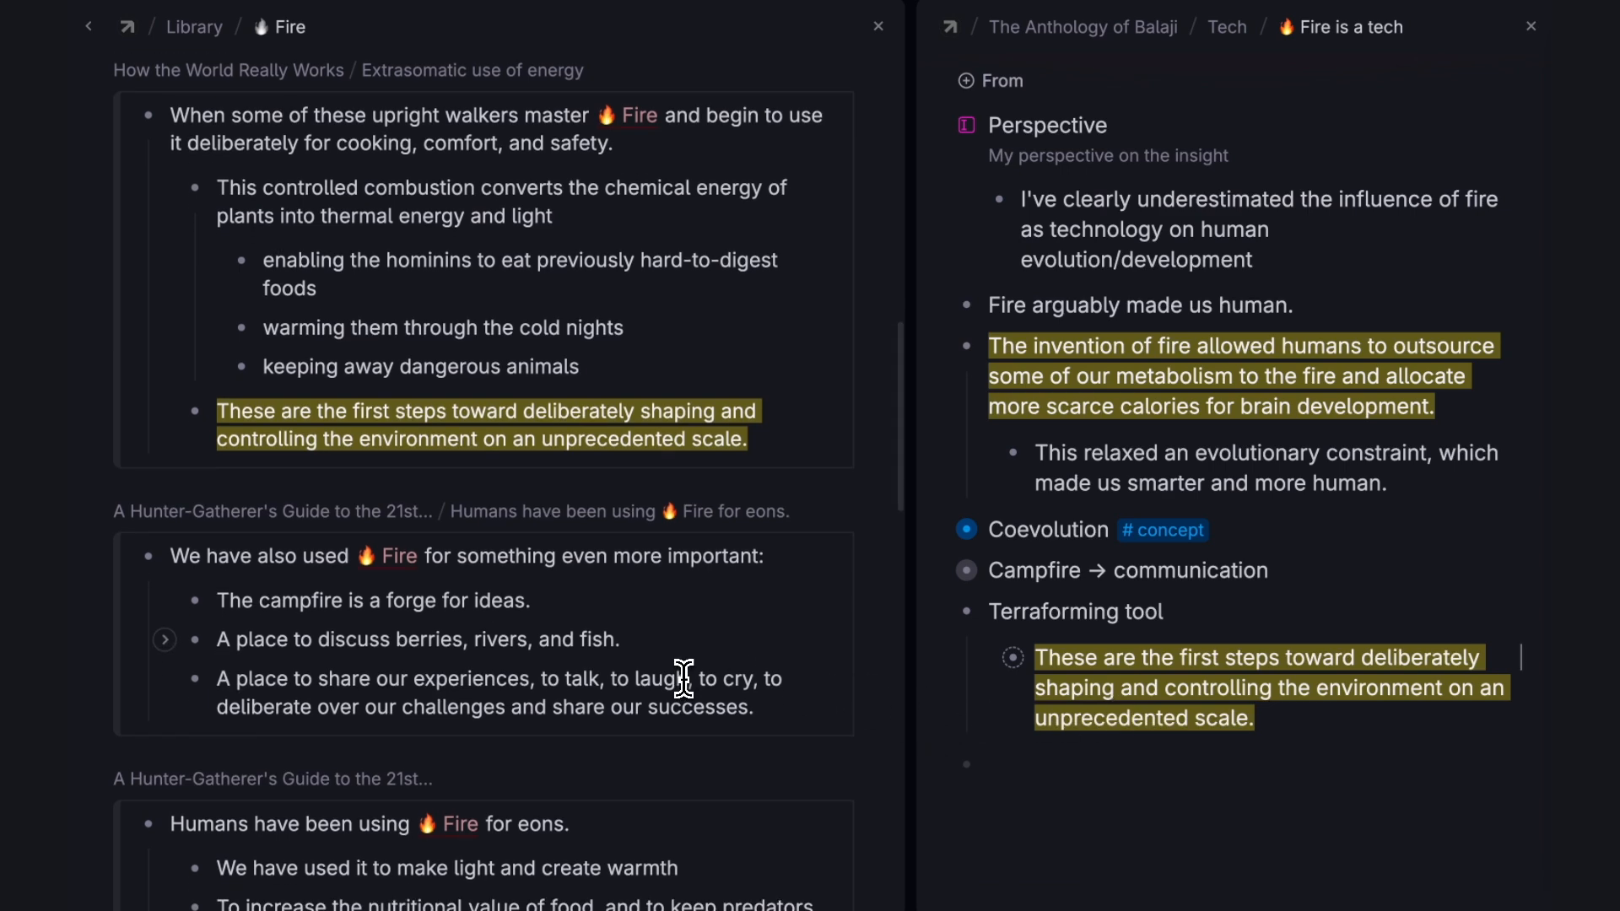
scroll(684, 677, "down", 3)
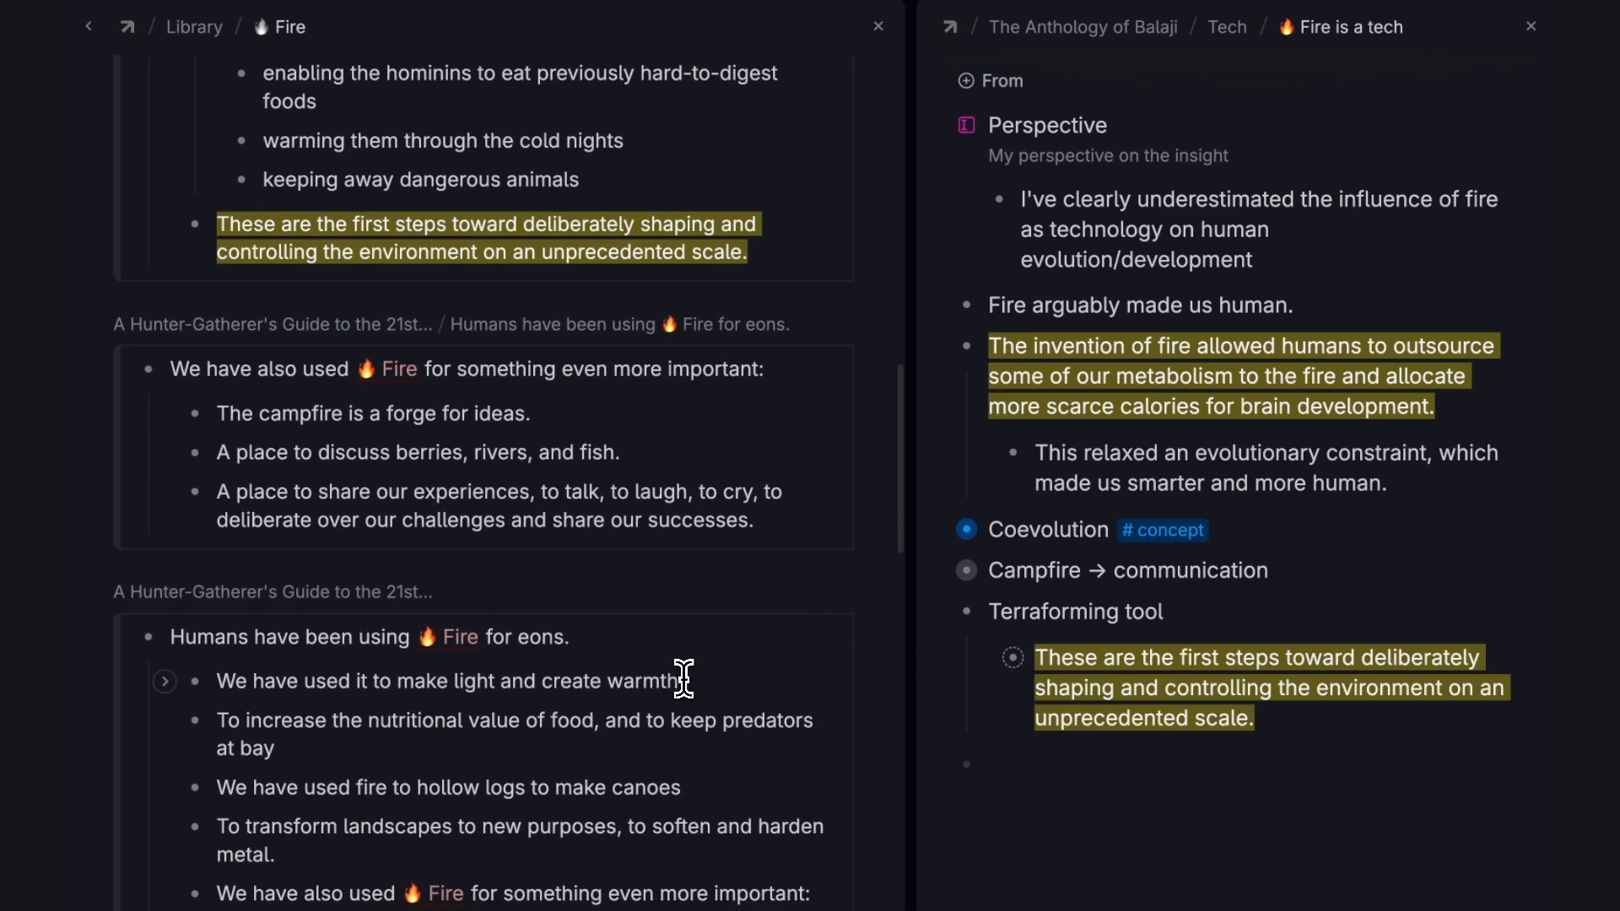
scroll(684, 677, "down", 3)
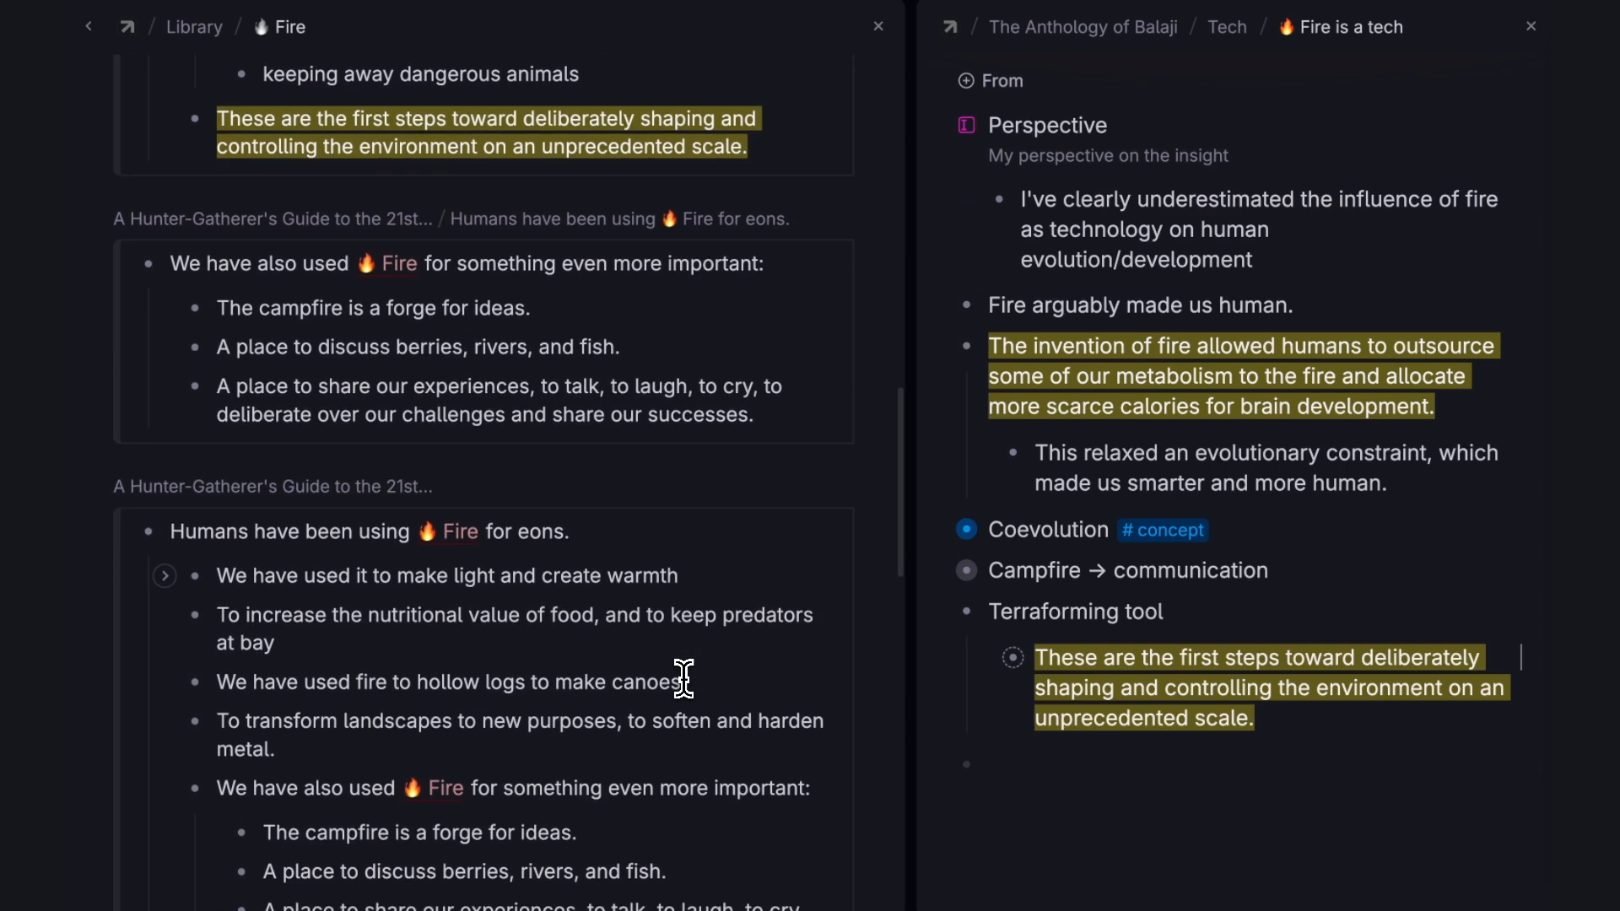
scroll(684, 677, "down", 1)
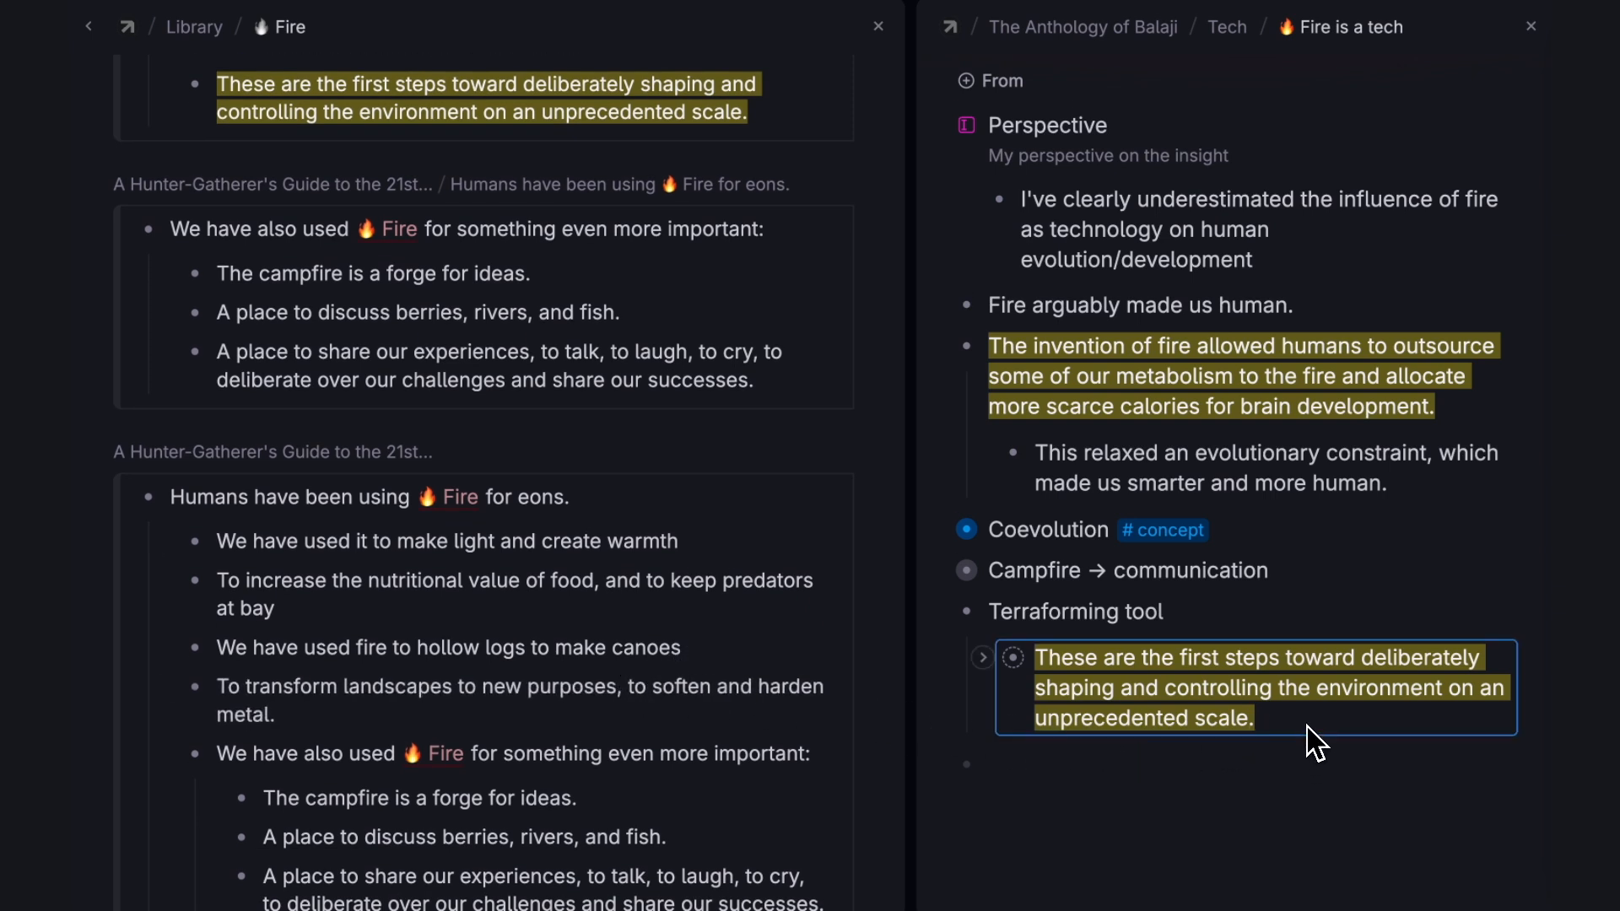
left_click(1436, 700)
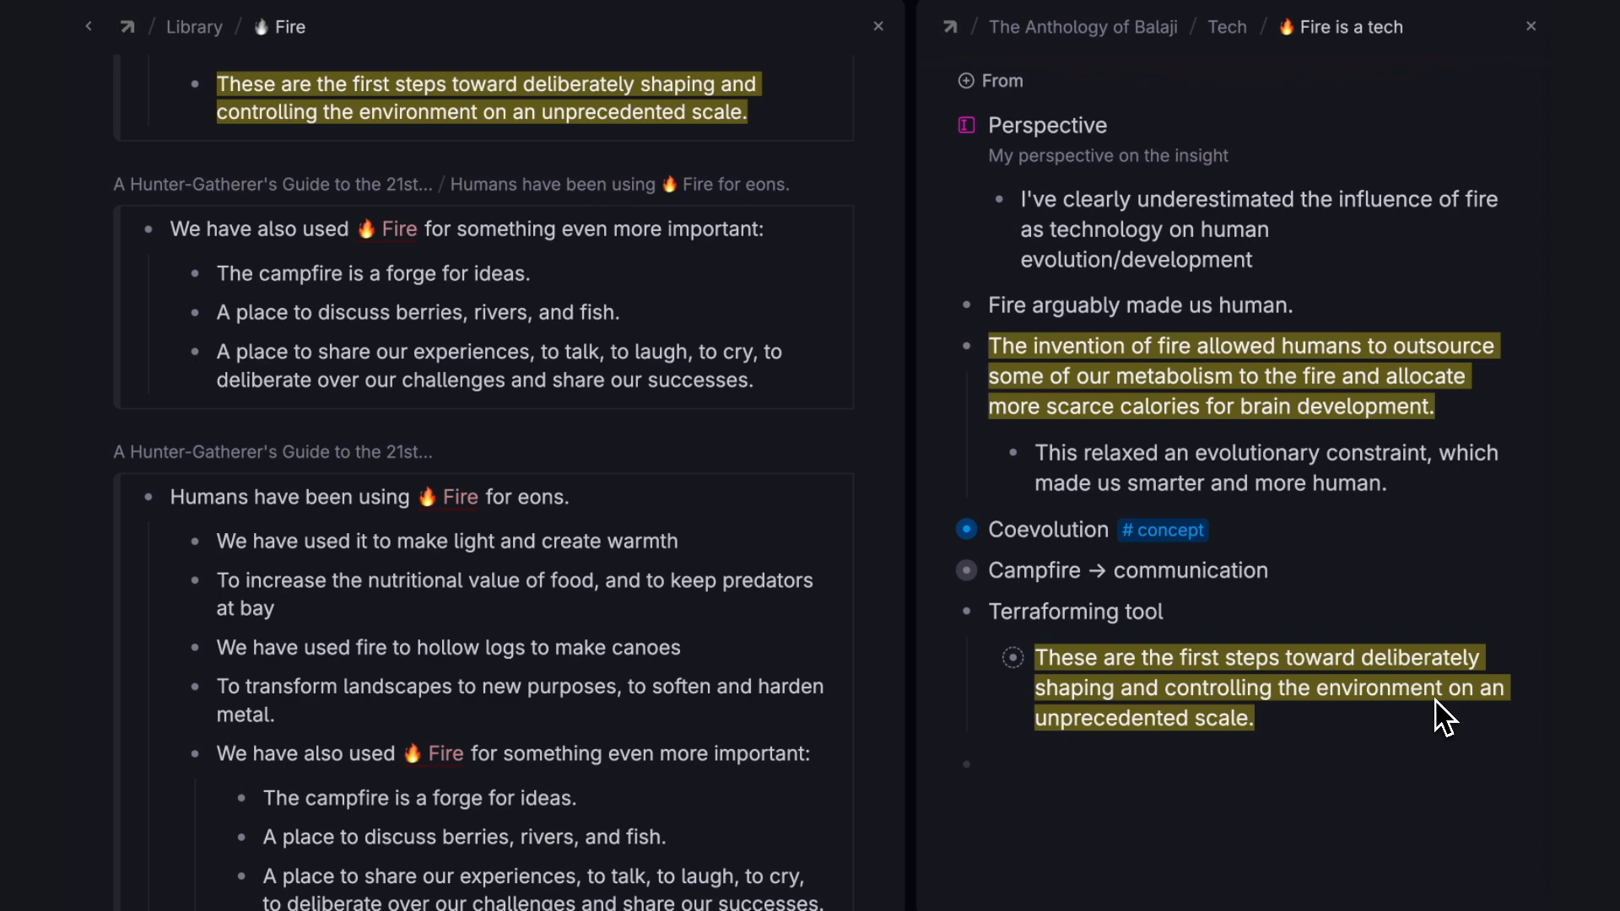
type("To transform landscapes to new purposes, to soften and harden metal.")
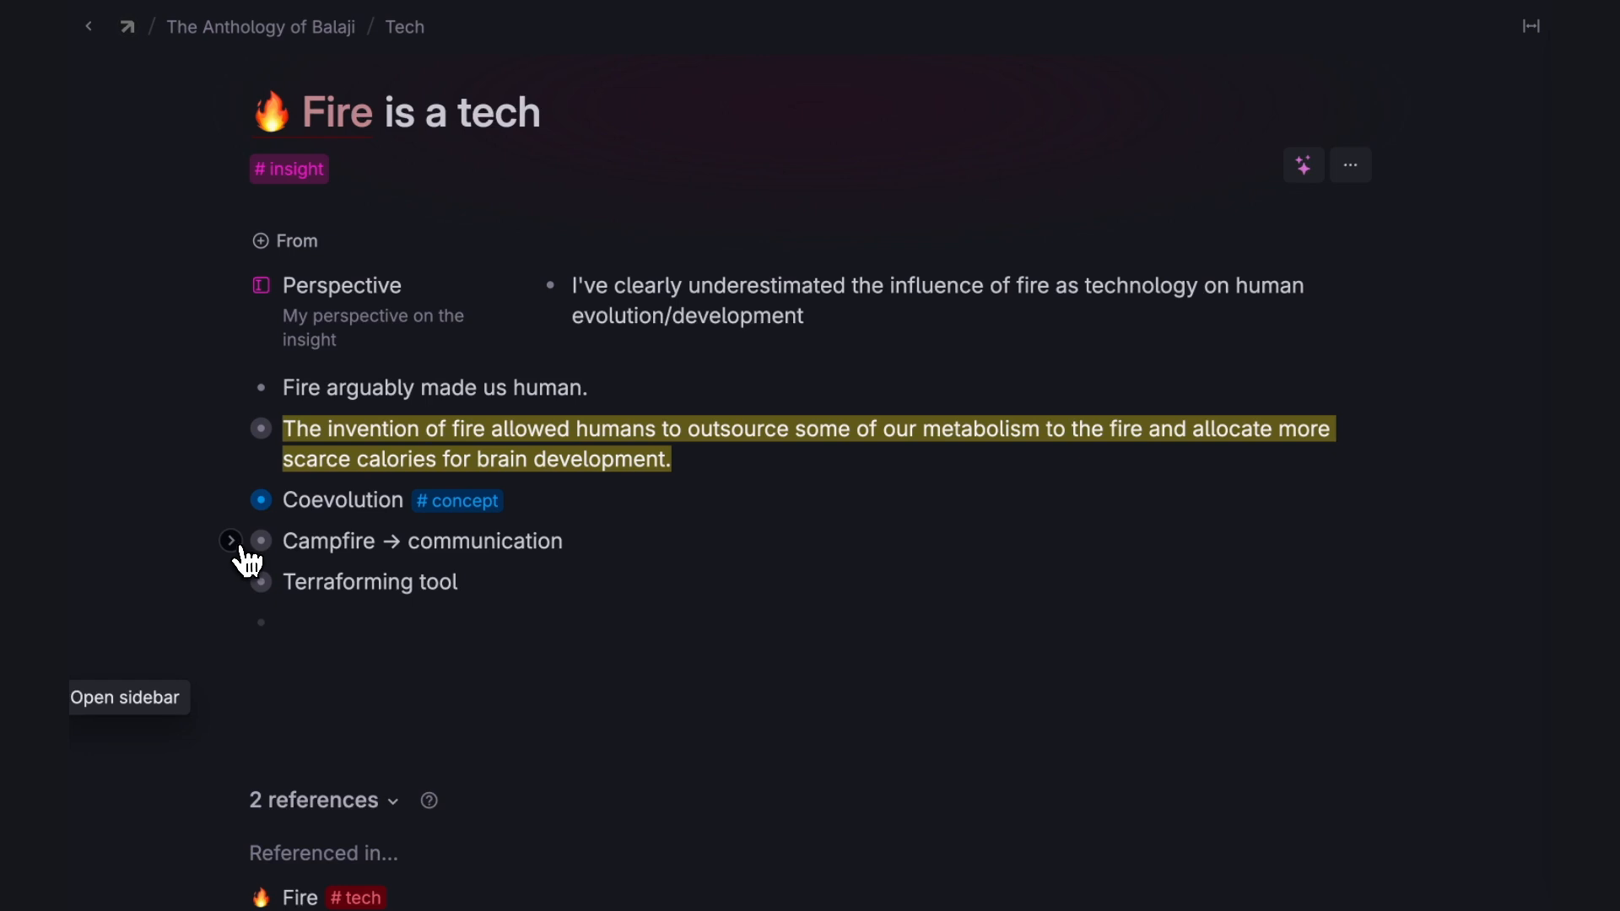
Expand the "Campfire → communication" and "Terraforming tool" notes and review their nested references.
left_click(231, 540)
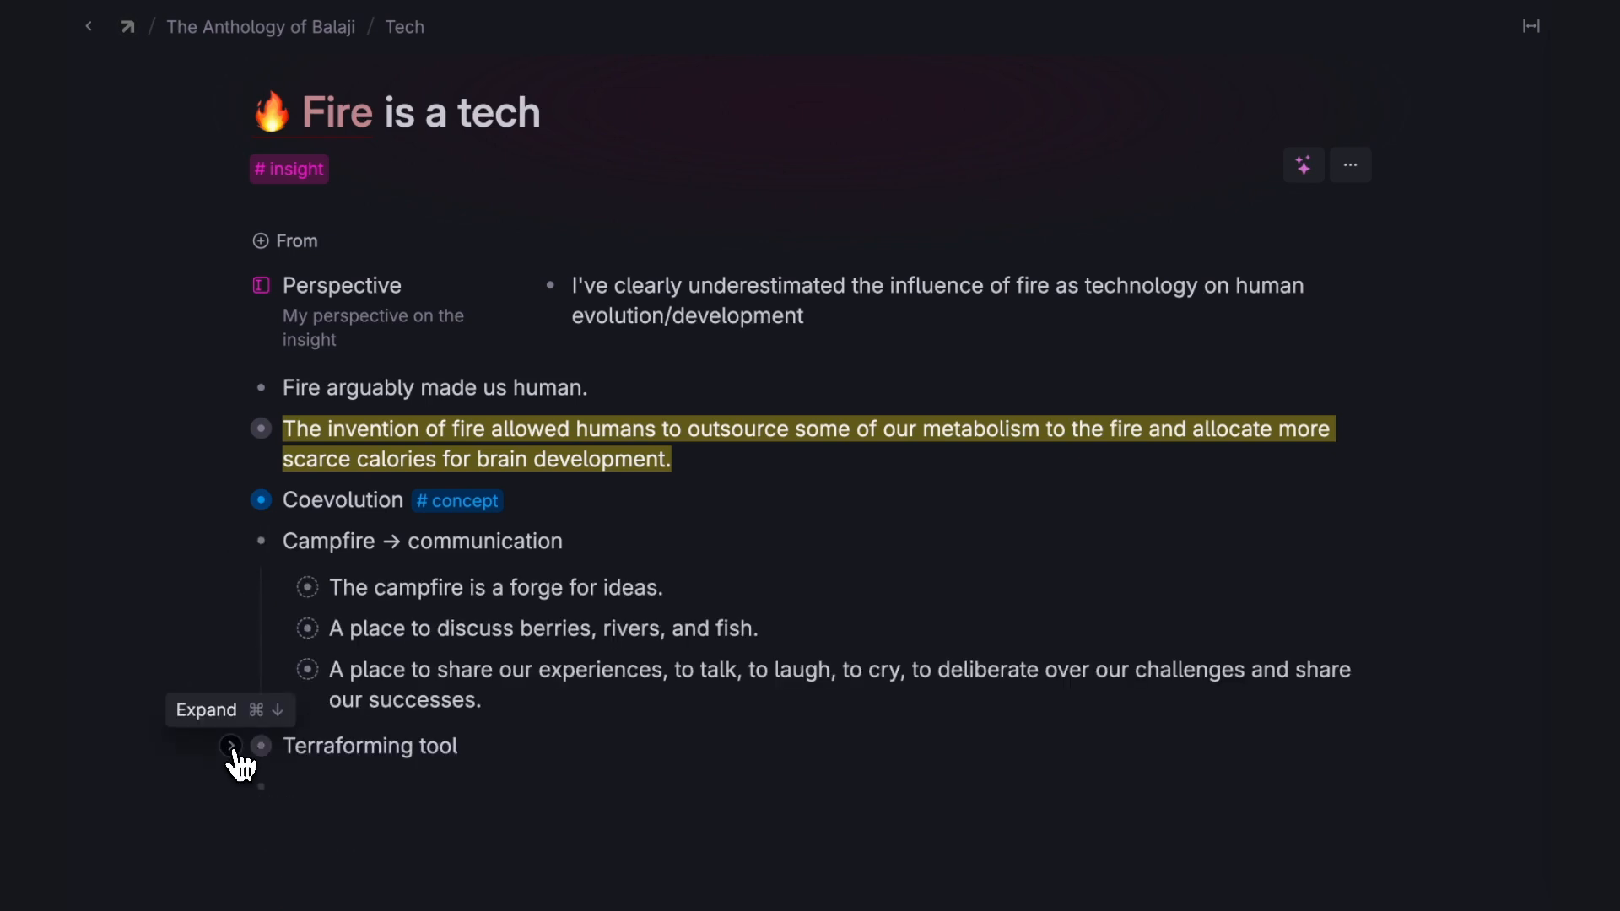
left_click(231, 746)
scroll(238, 764, "down", 2)
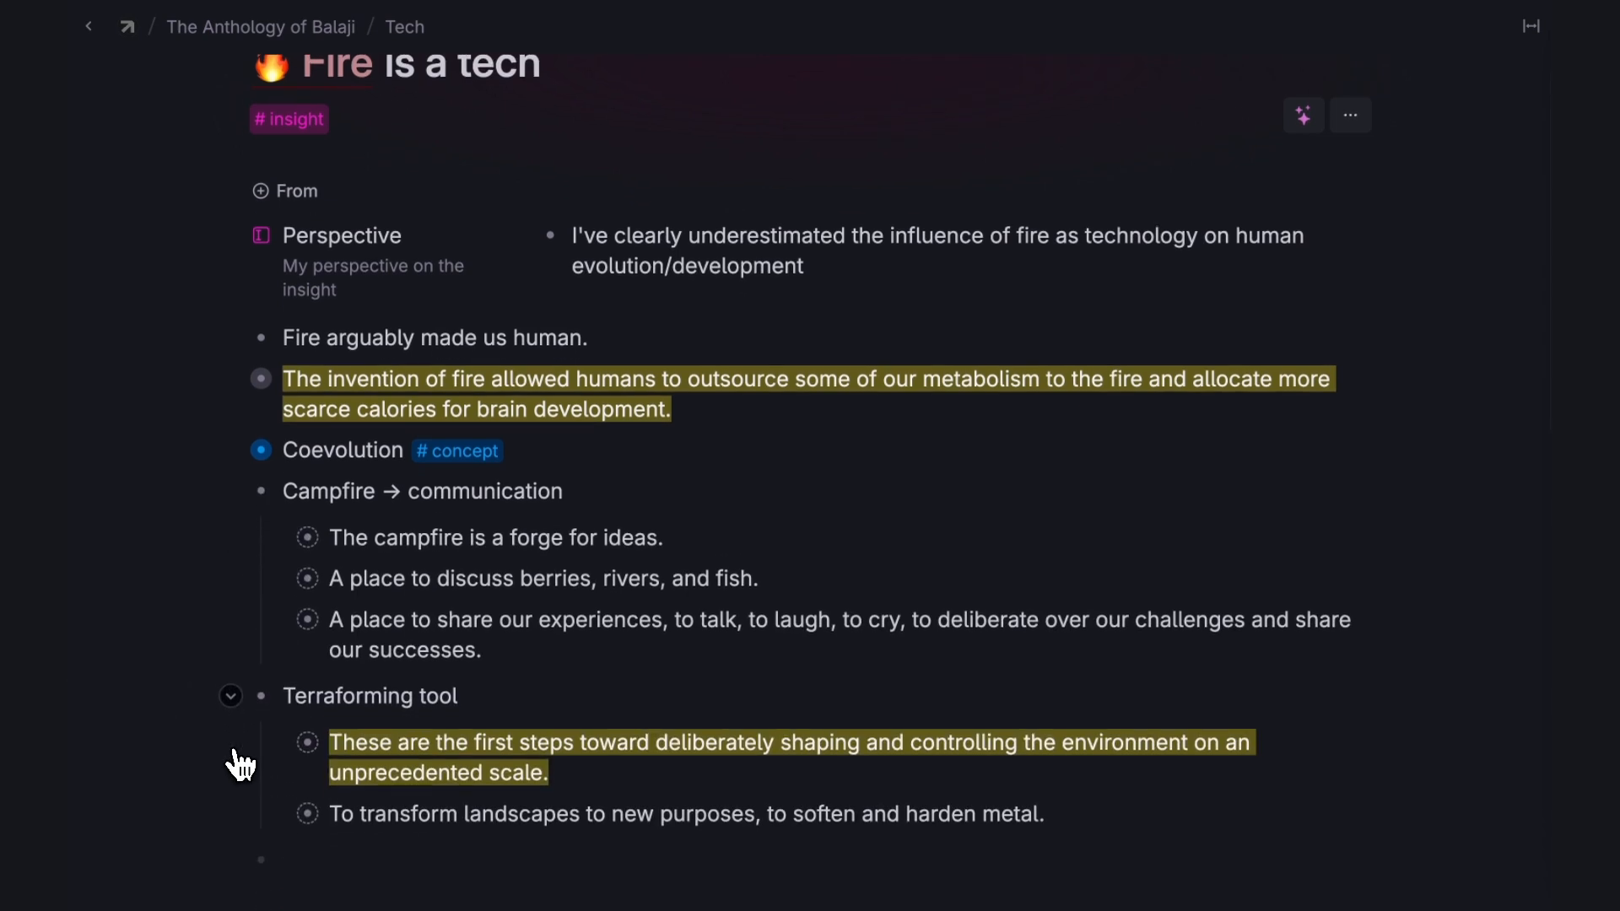
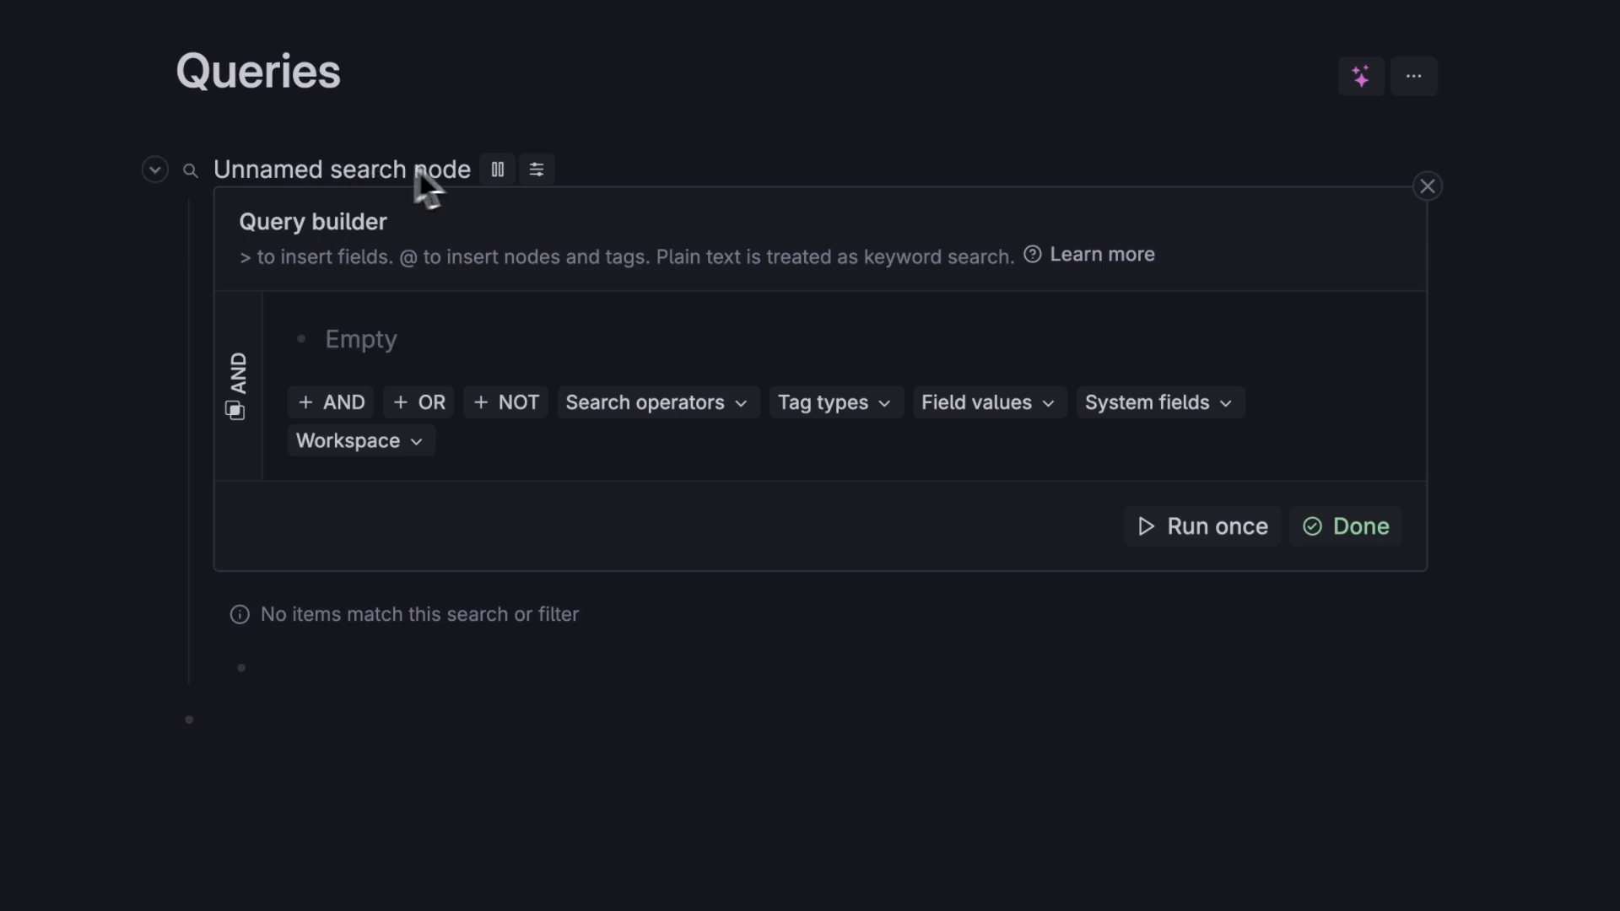
Name the new search node "Concepts" and restrict its query to the concept supertag.
triple_click(467, 169)
type("Concepts")
left_click(399, 333)
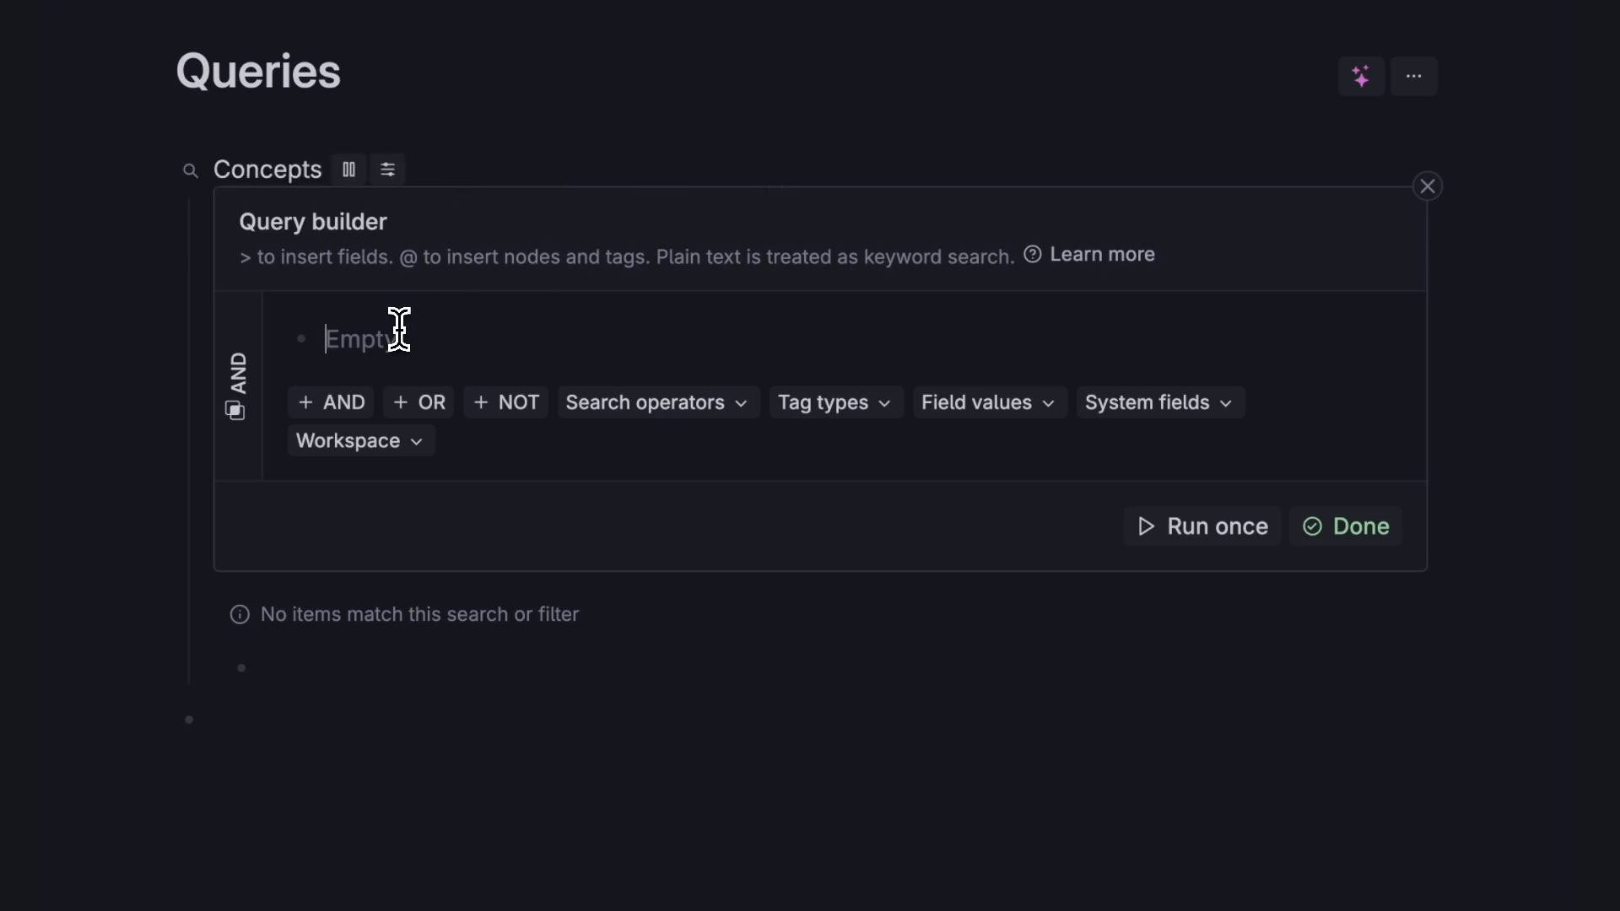
type("#")
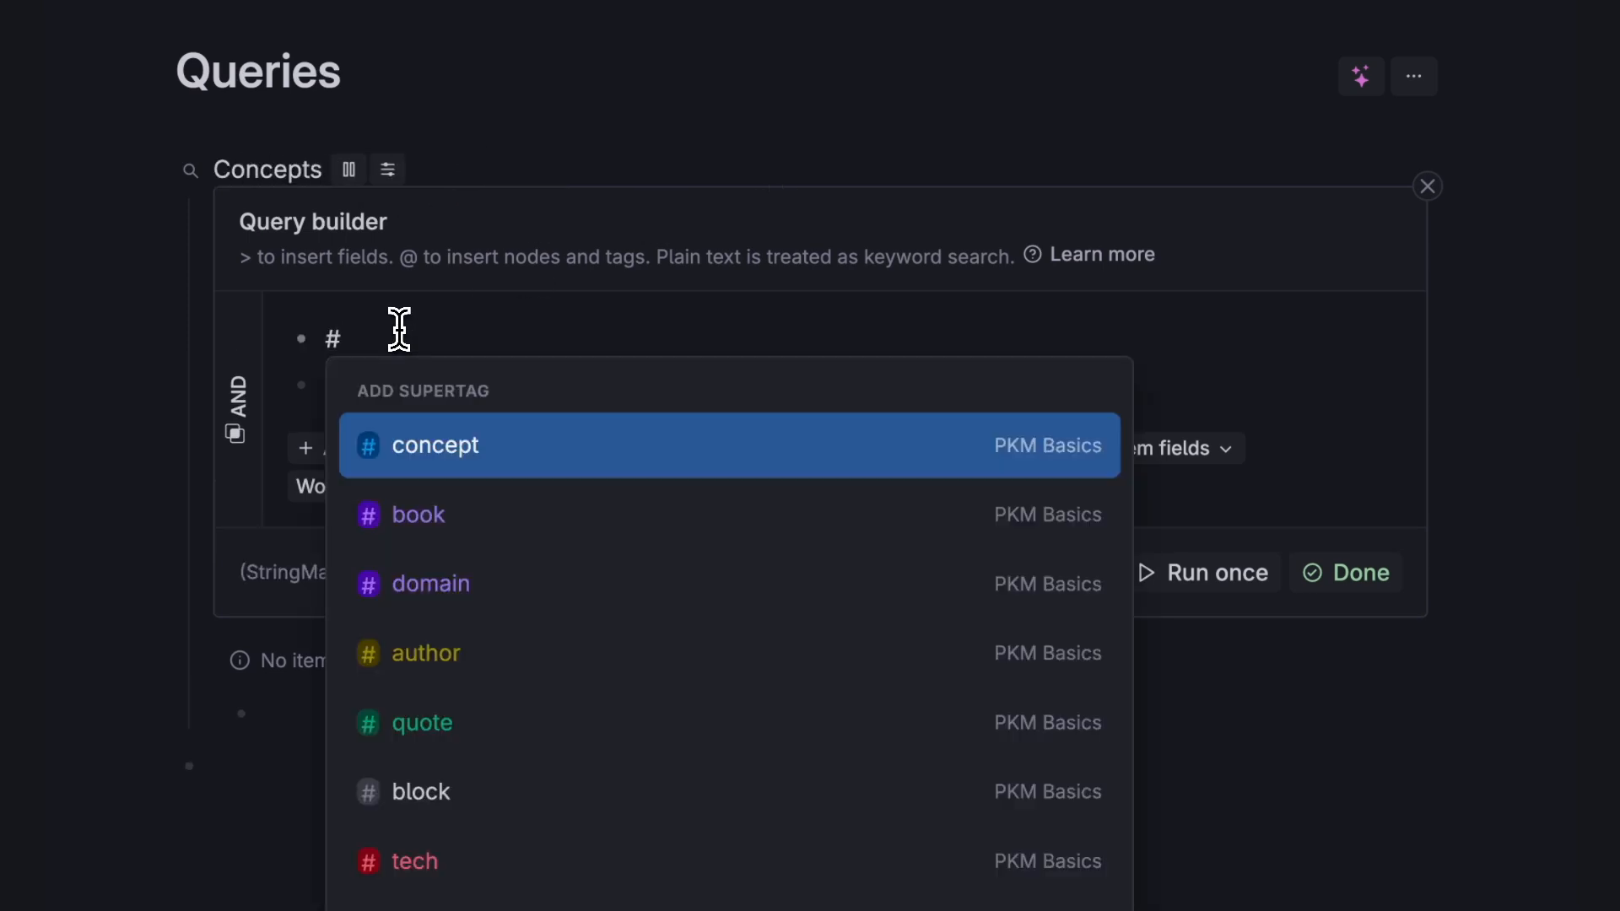
left_click(470, 447)
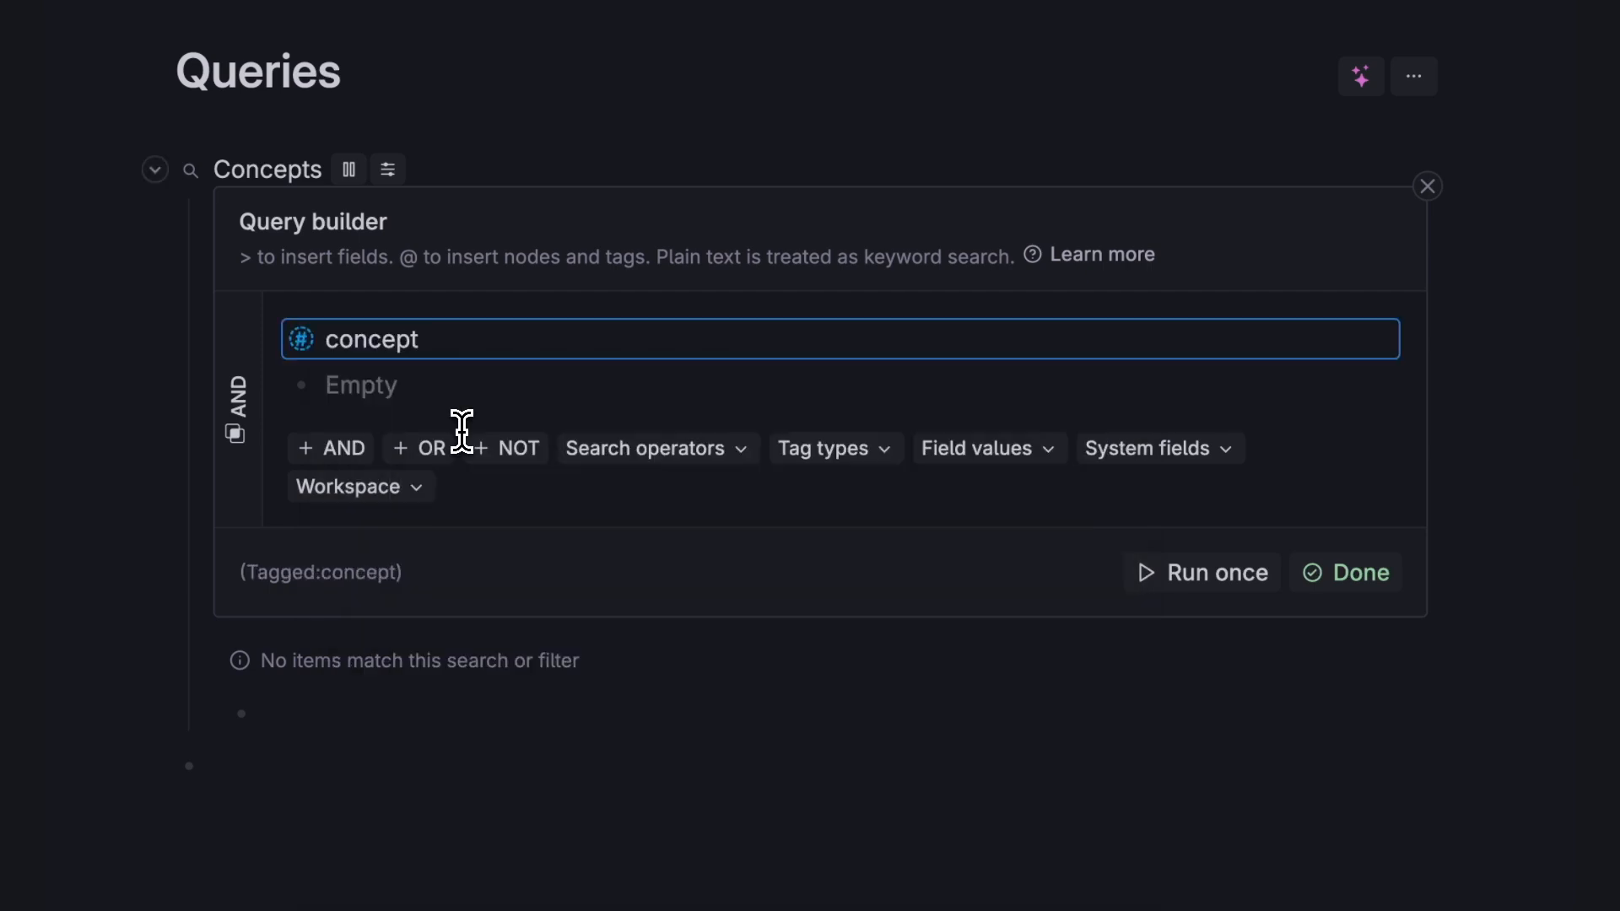
Add the condition that the From field is "The Anthology of Balaji" to the Concepts query and finish building it.
left_click(413, 388)
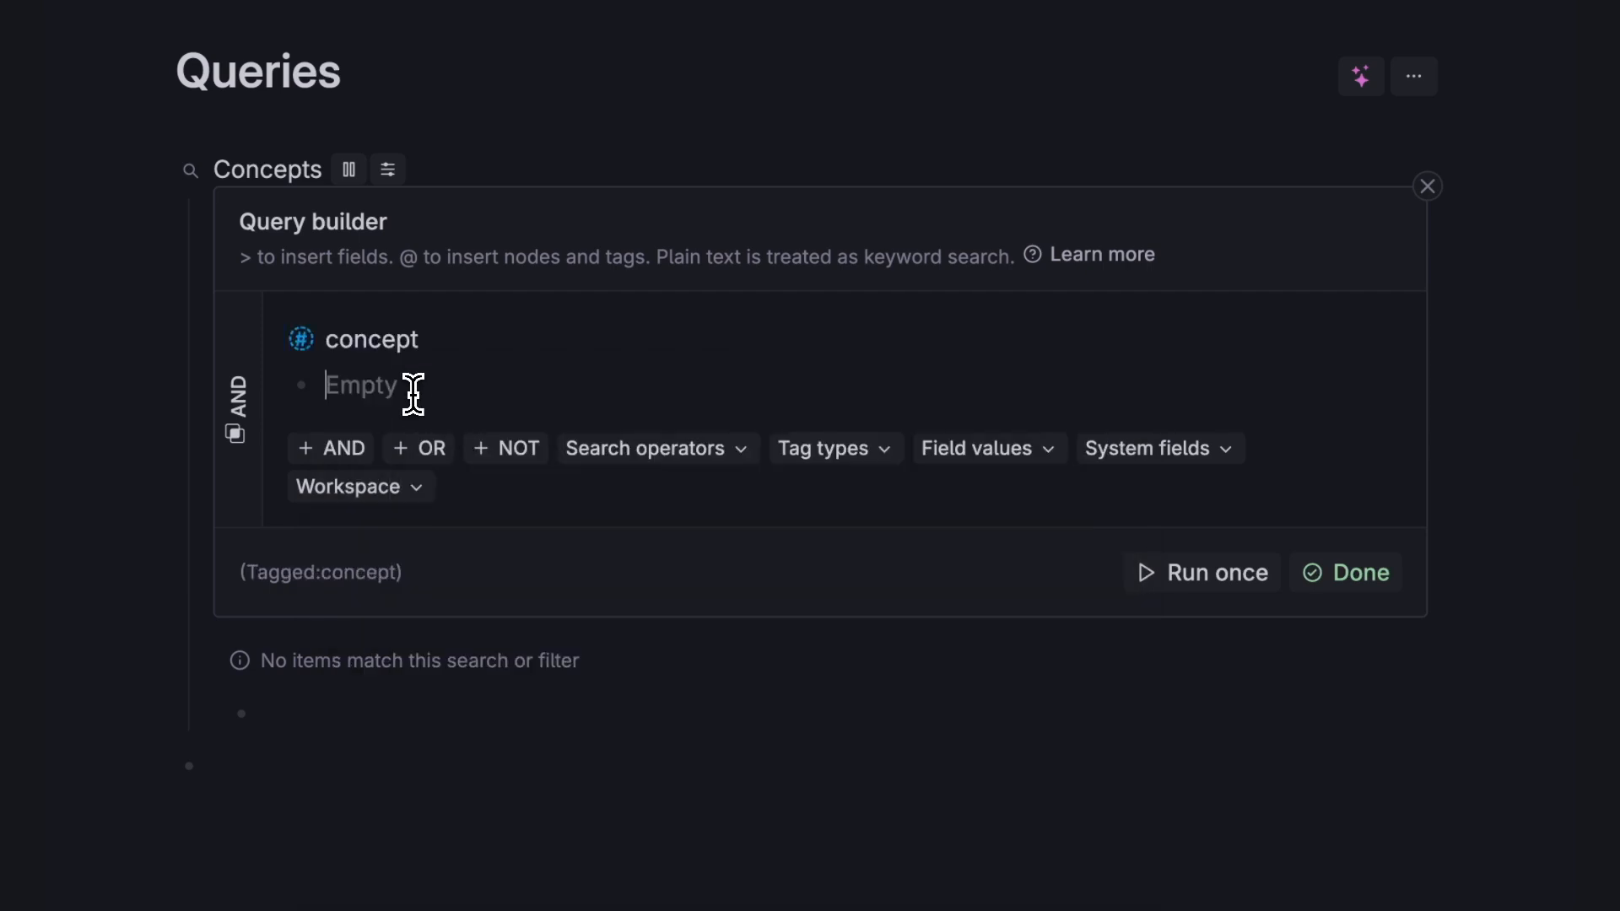
type(">From")
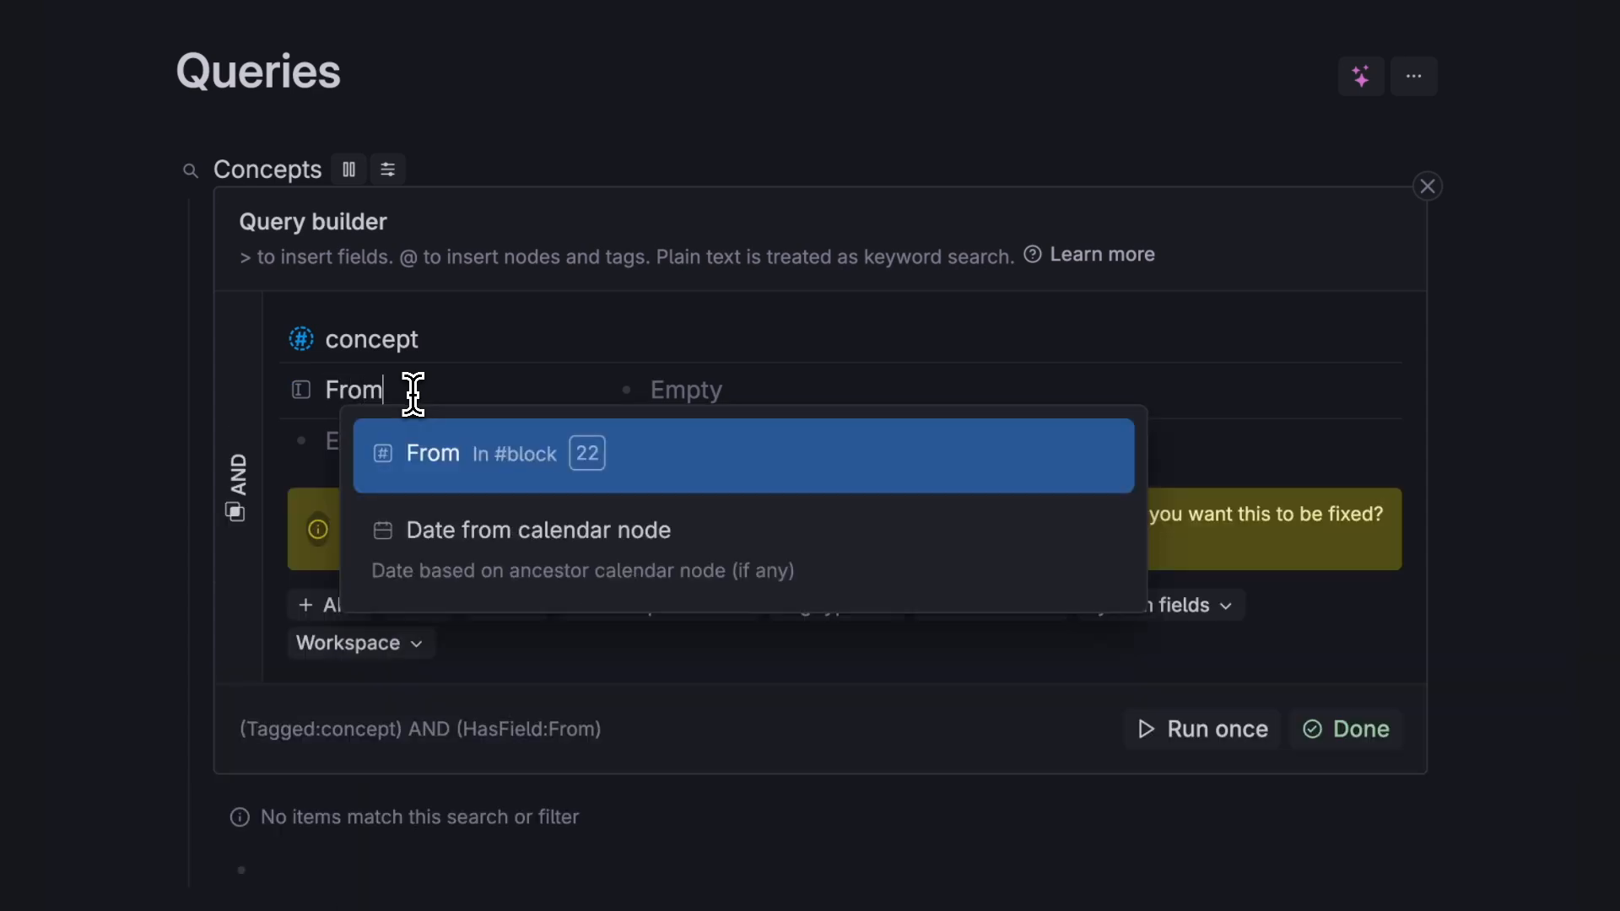
left_click(445, 455)
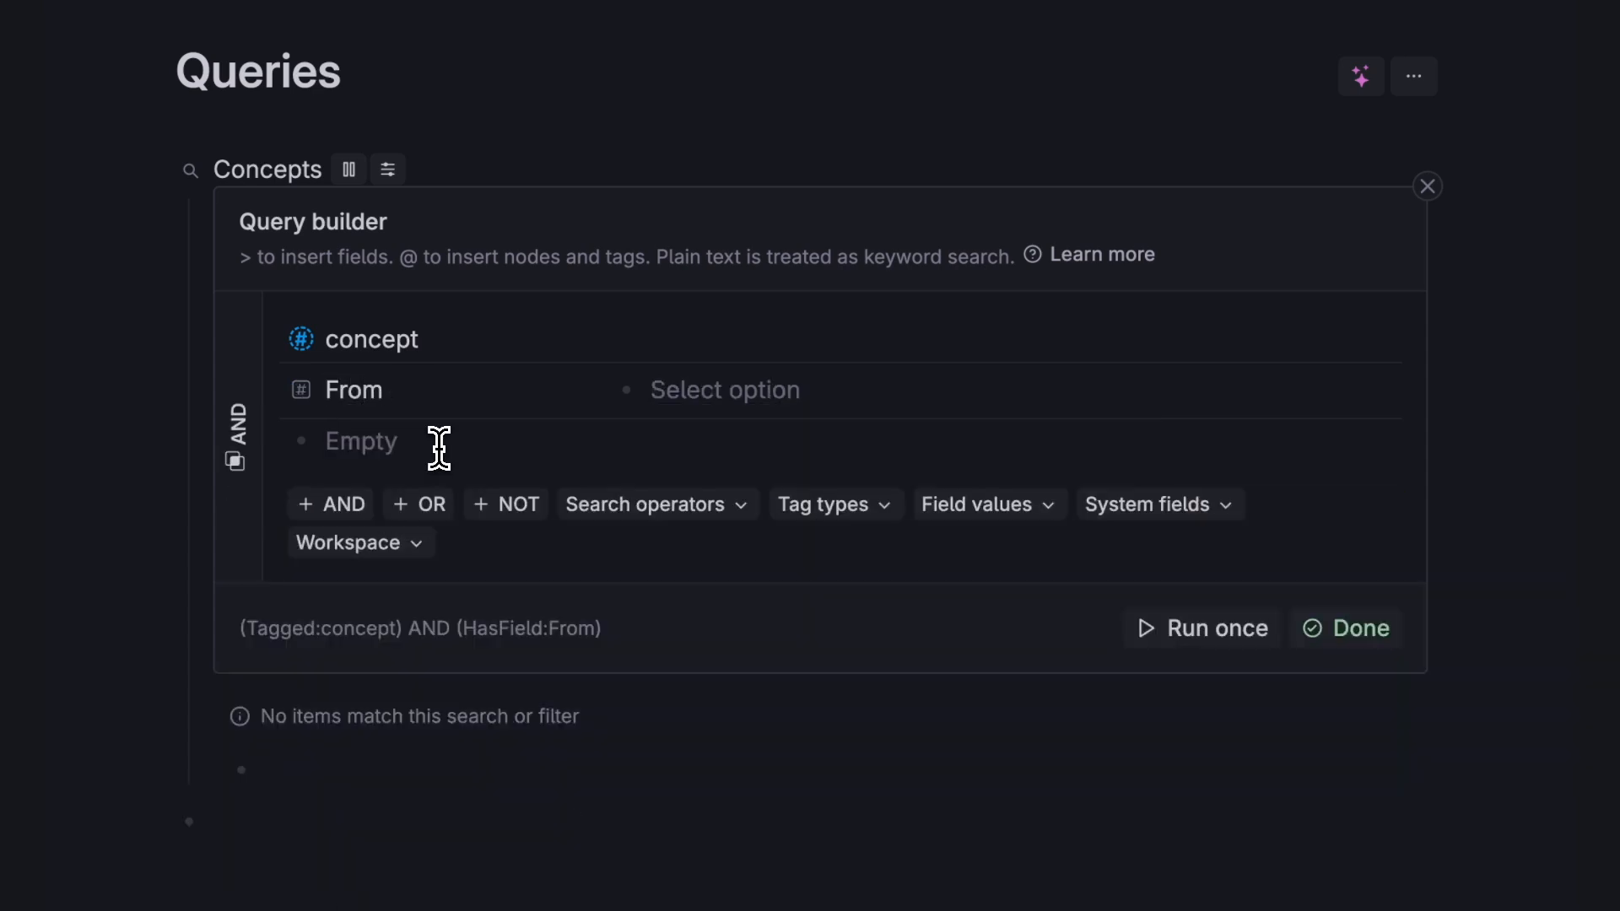
left_click(680, 388)
left_click(748, 669)
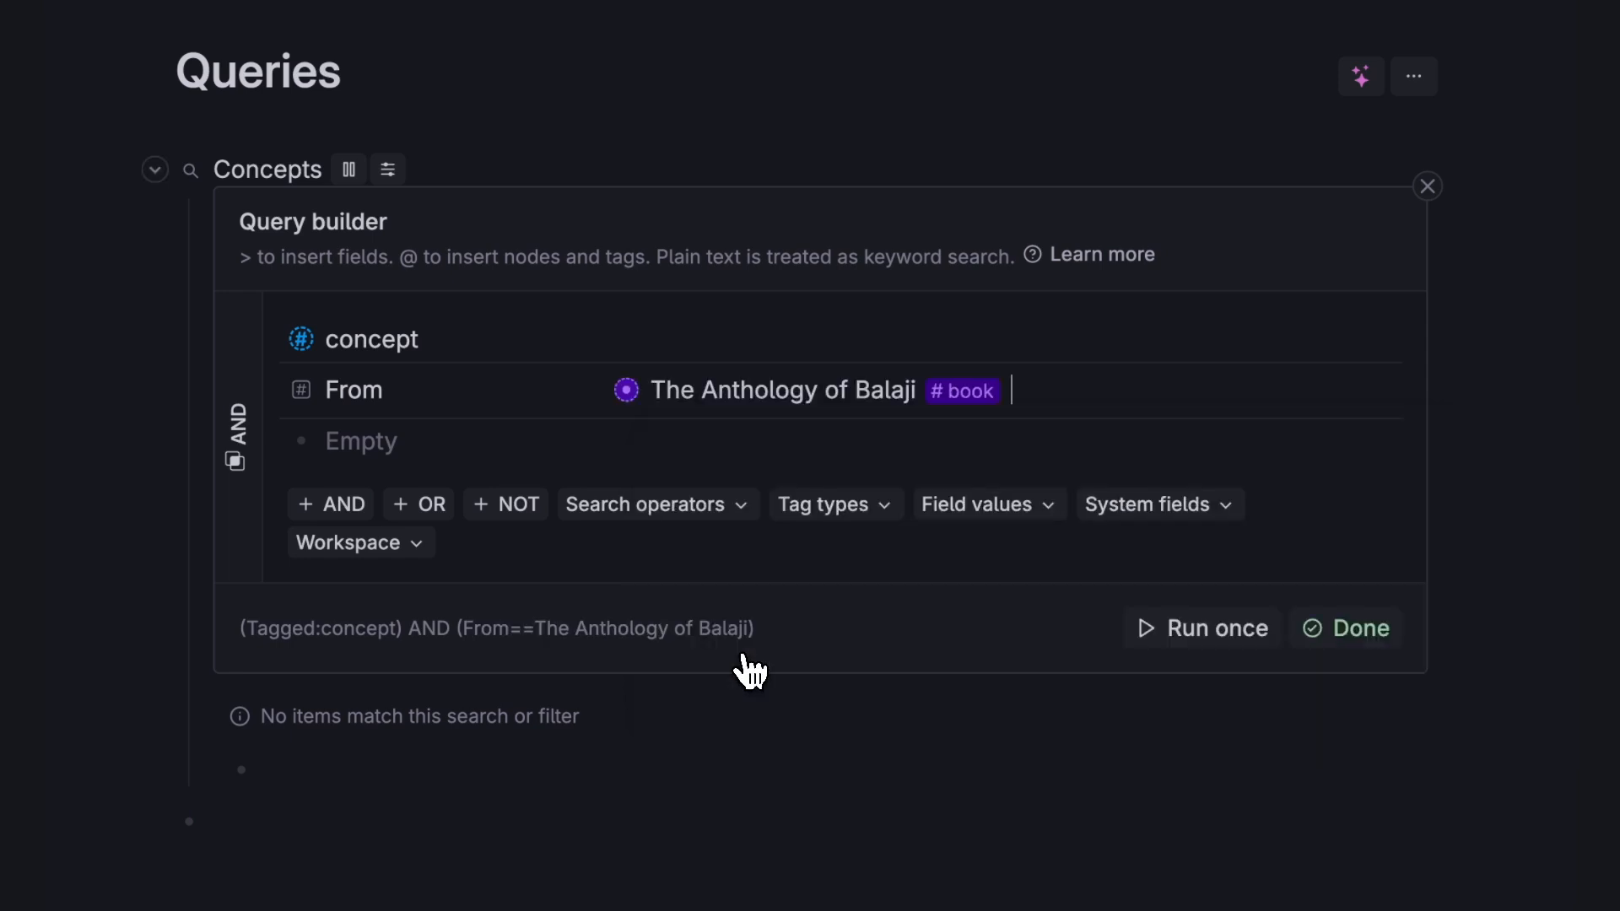
left_click(1312, 640)
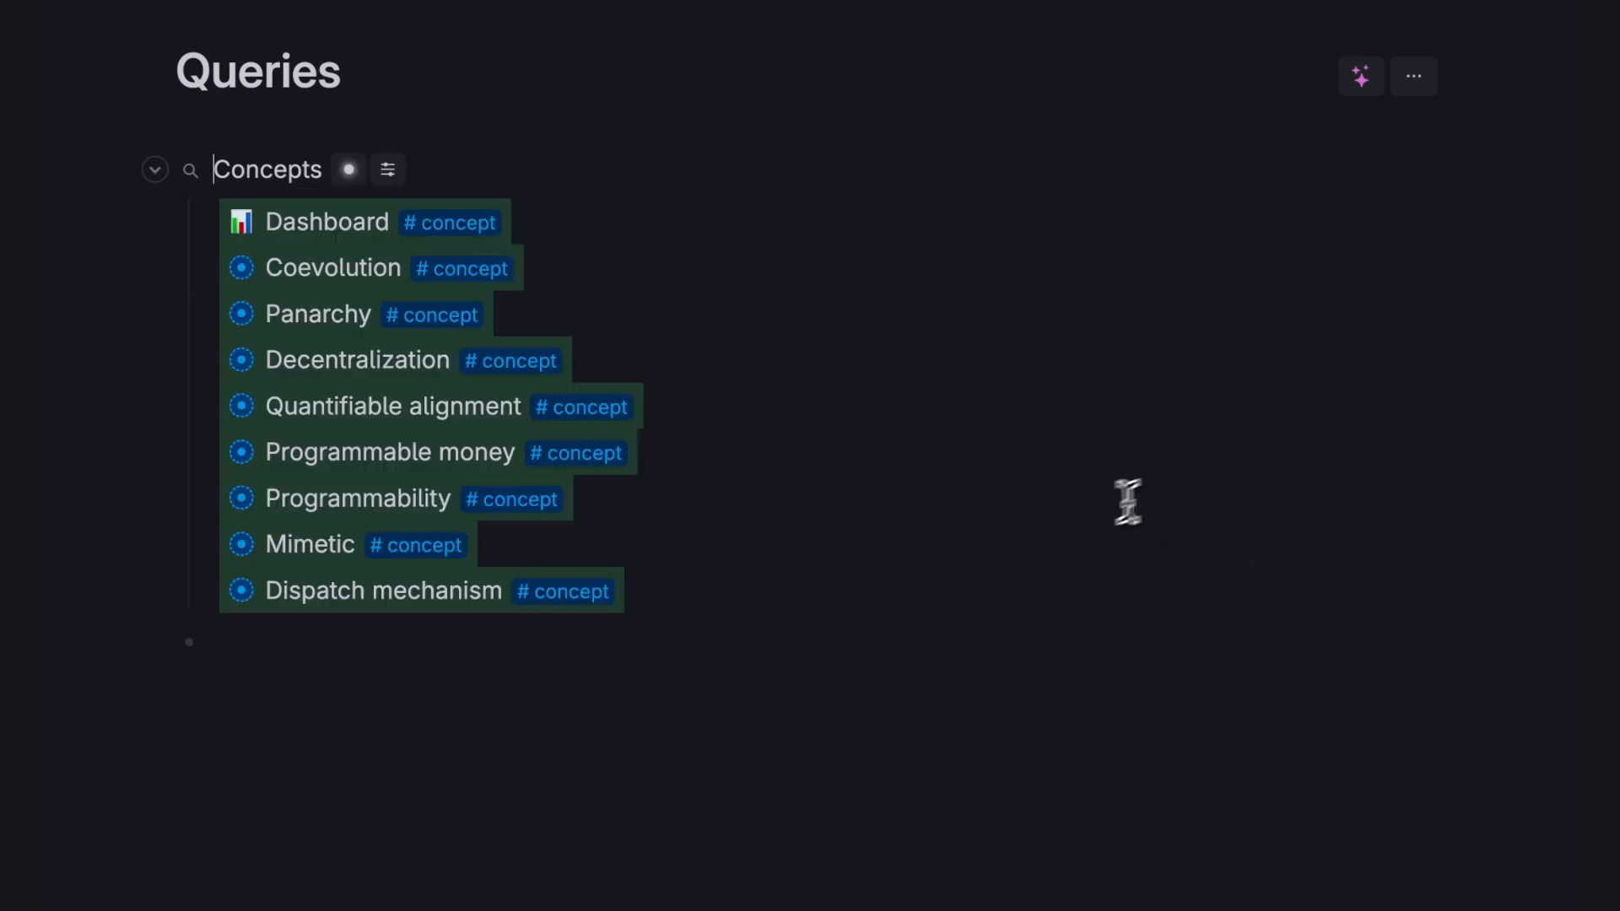
left_click(380, 657)
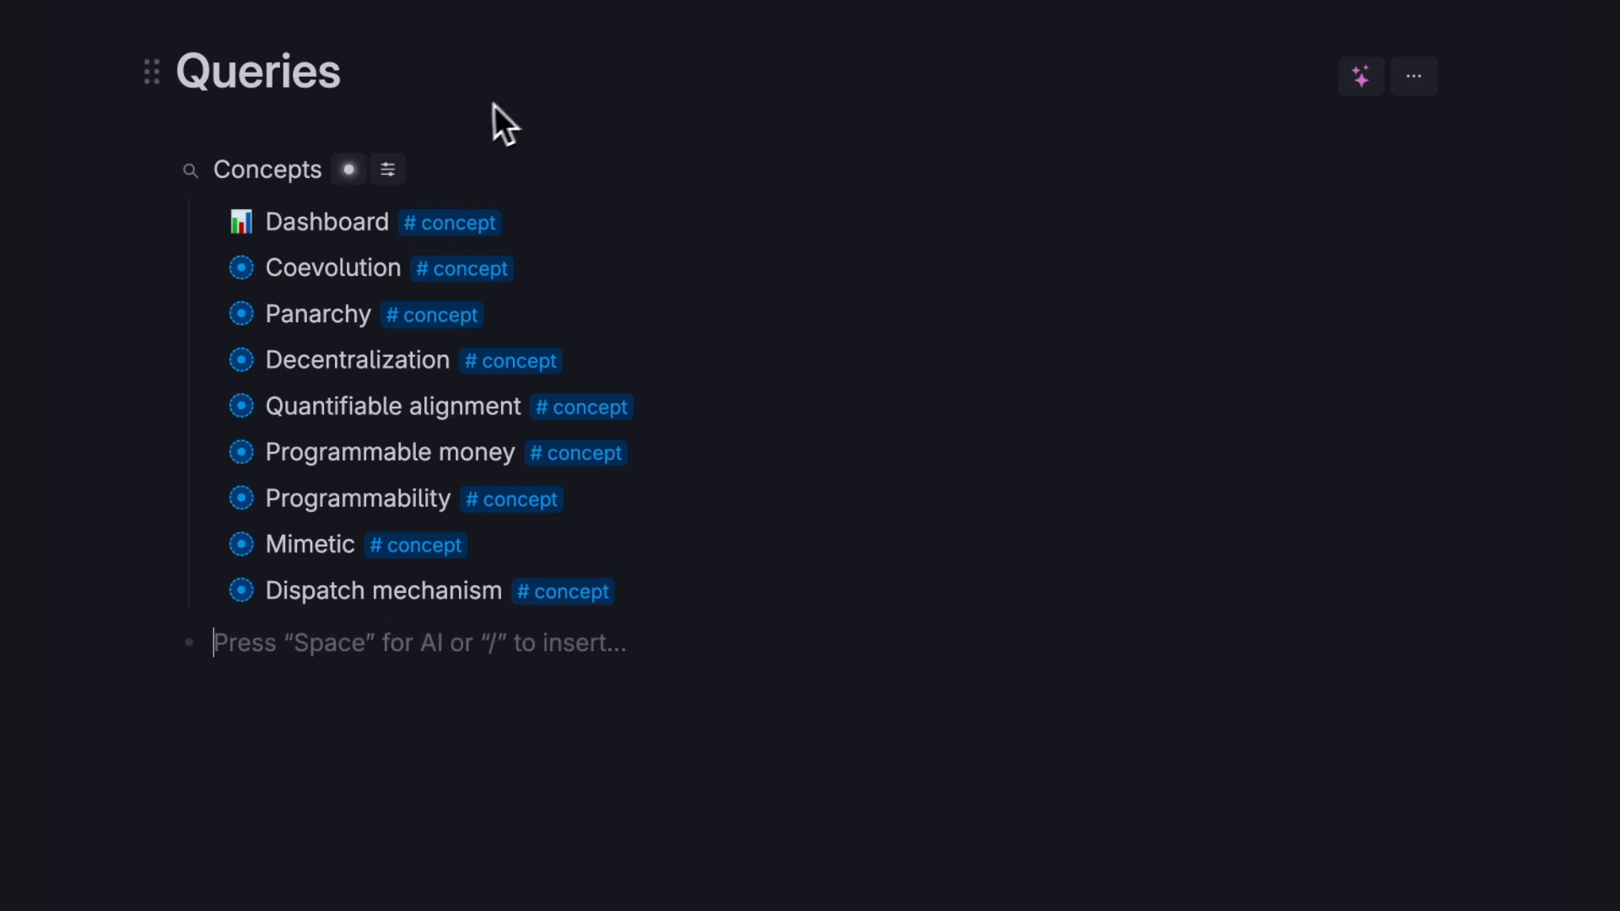
Display the results of the Concepts query as a table.
left_click(387, 170)
mouse_move(438, 221)
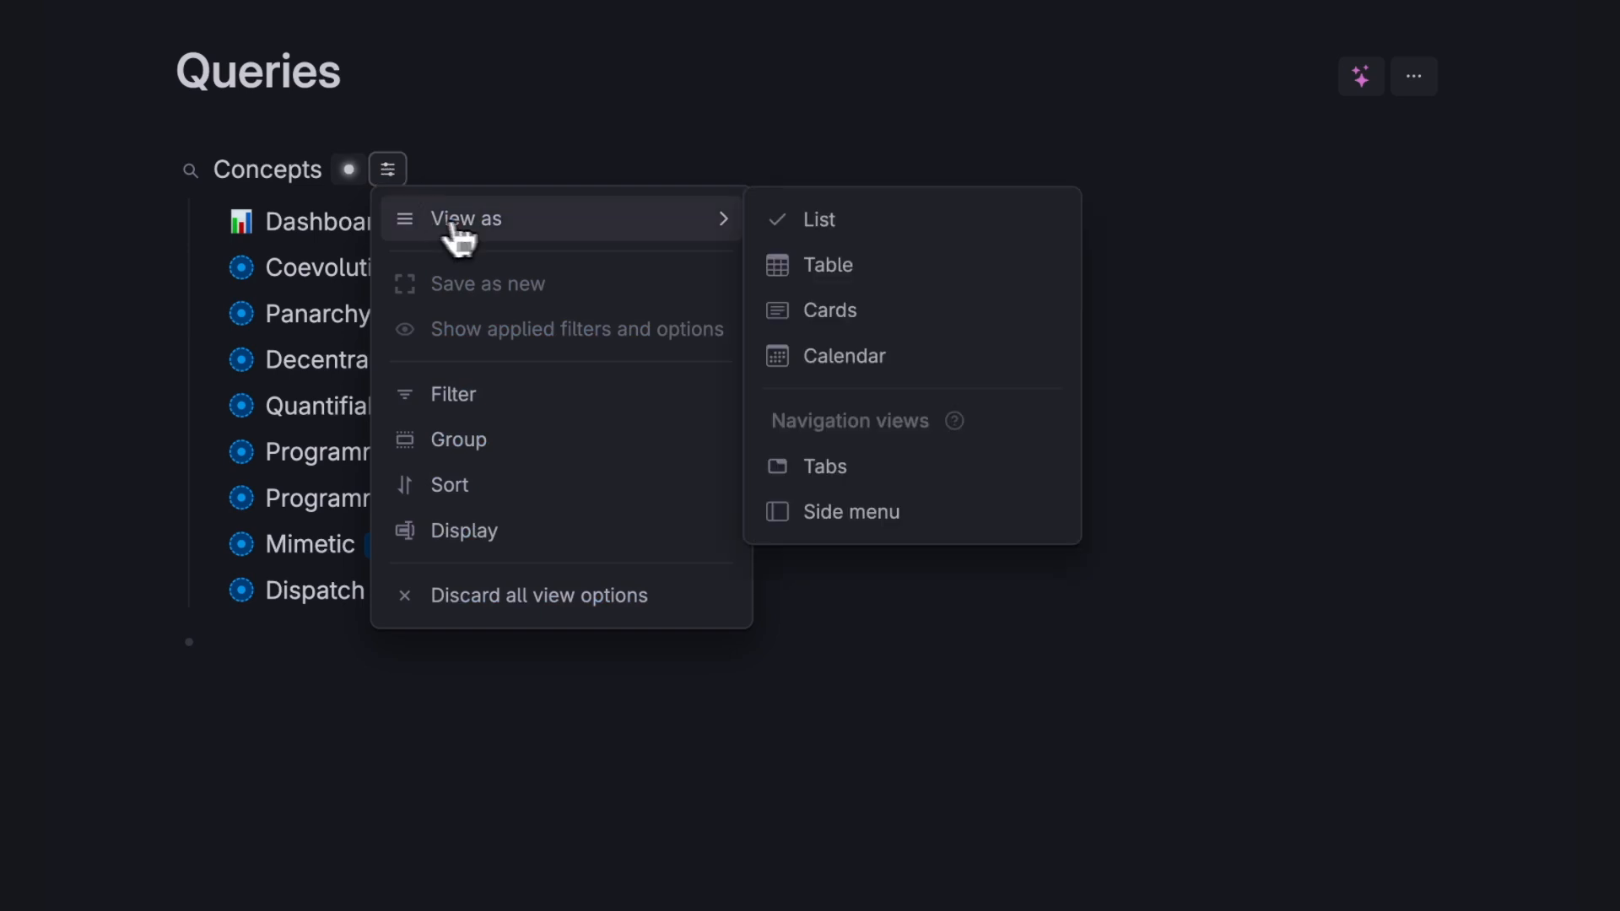
left_click(807, 269)
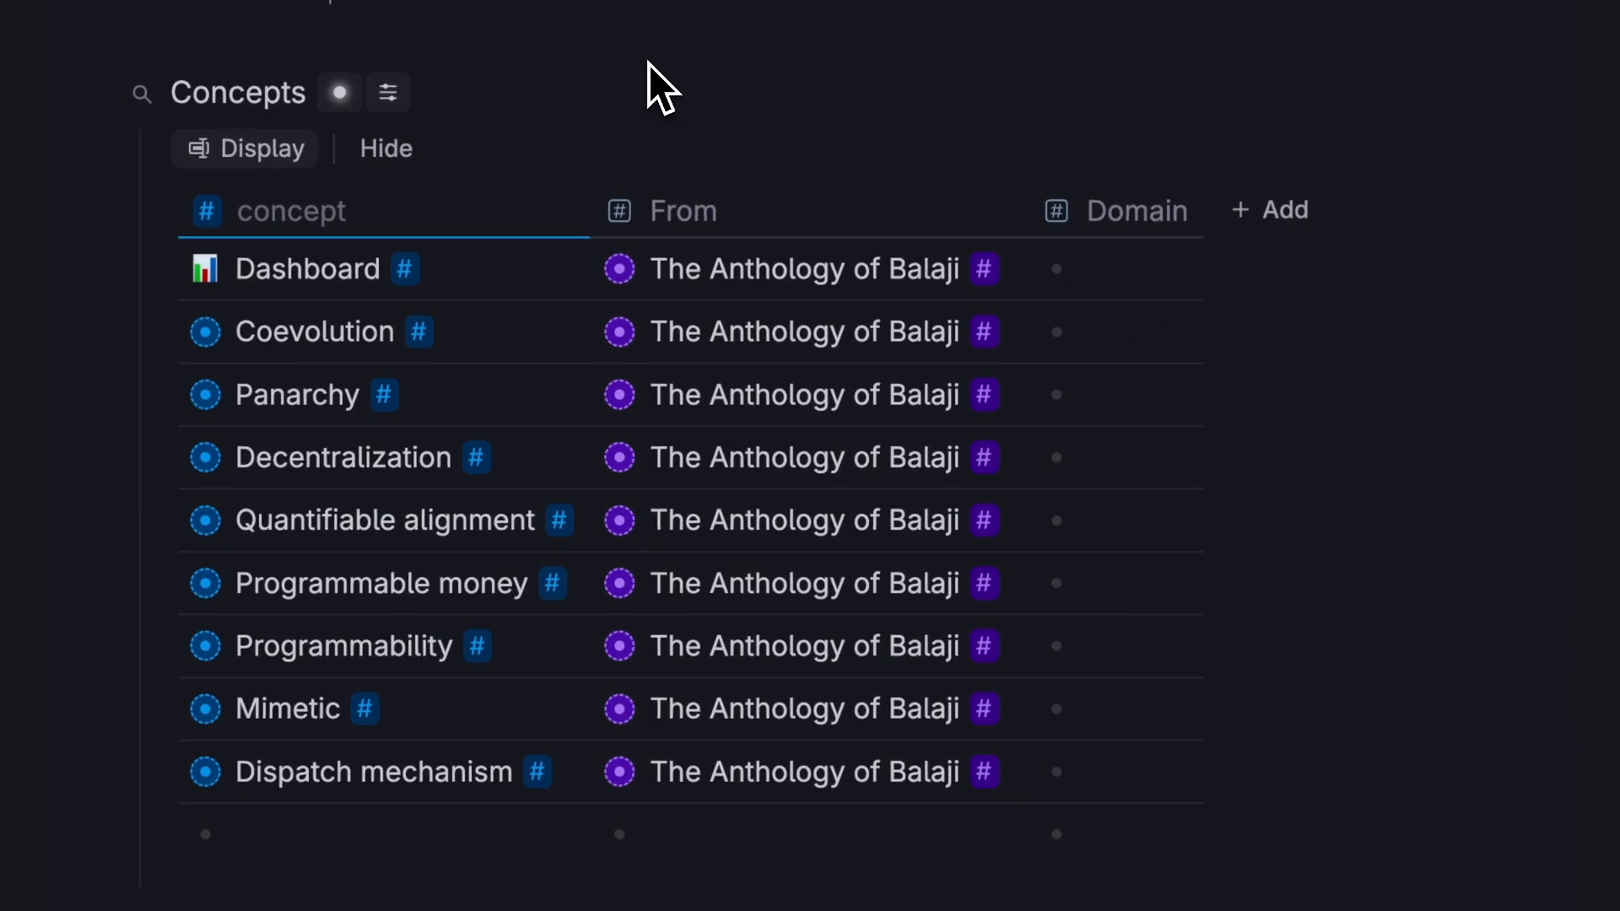
Set the Domain of Dashboard to Media literacy, Coevolution to Technology, and Panarchy to Political science.
left_click(1086, 264)
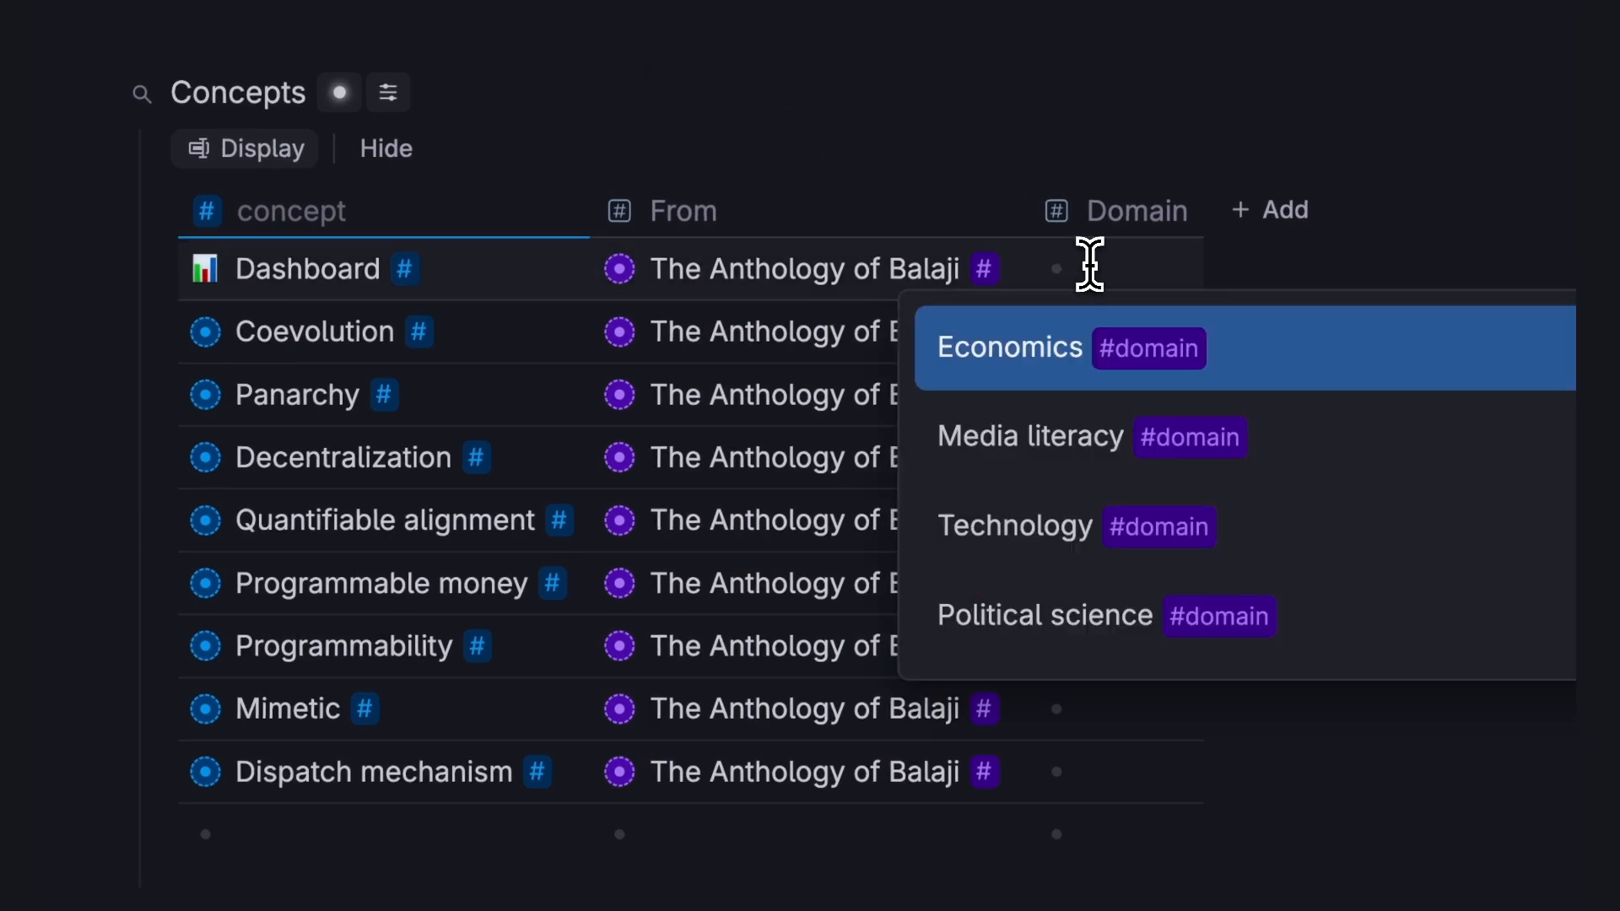
left_click(1025, 419)
left_click(1131, 333)
left_click(1023, 586)
left_click(1114, 383)
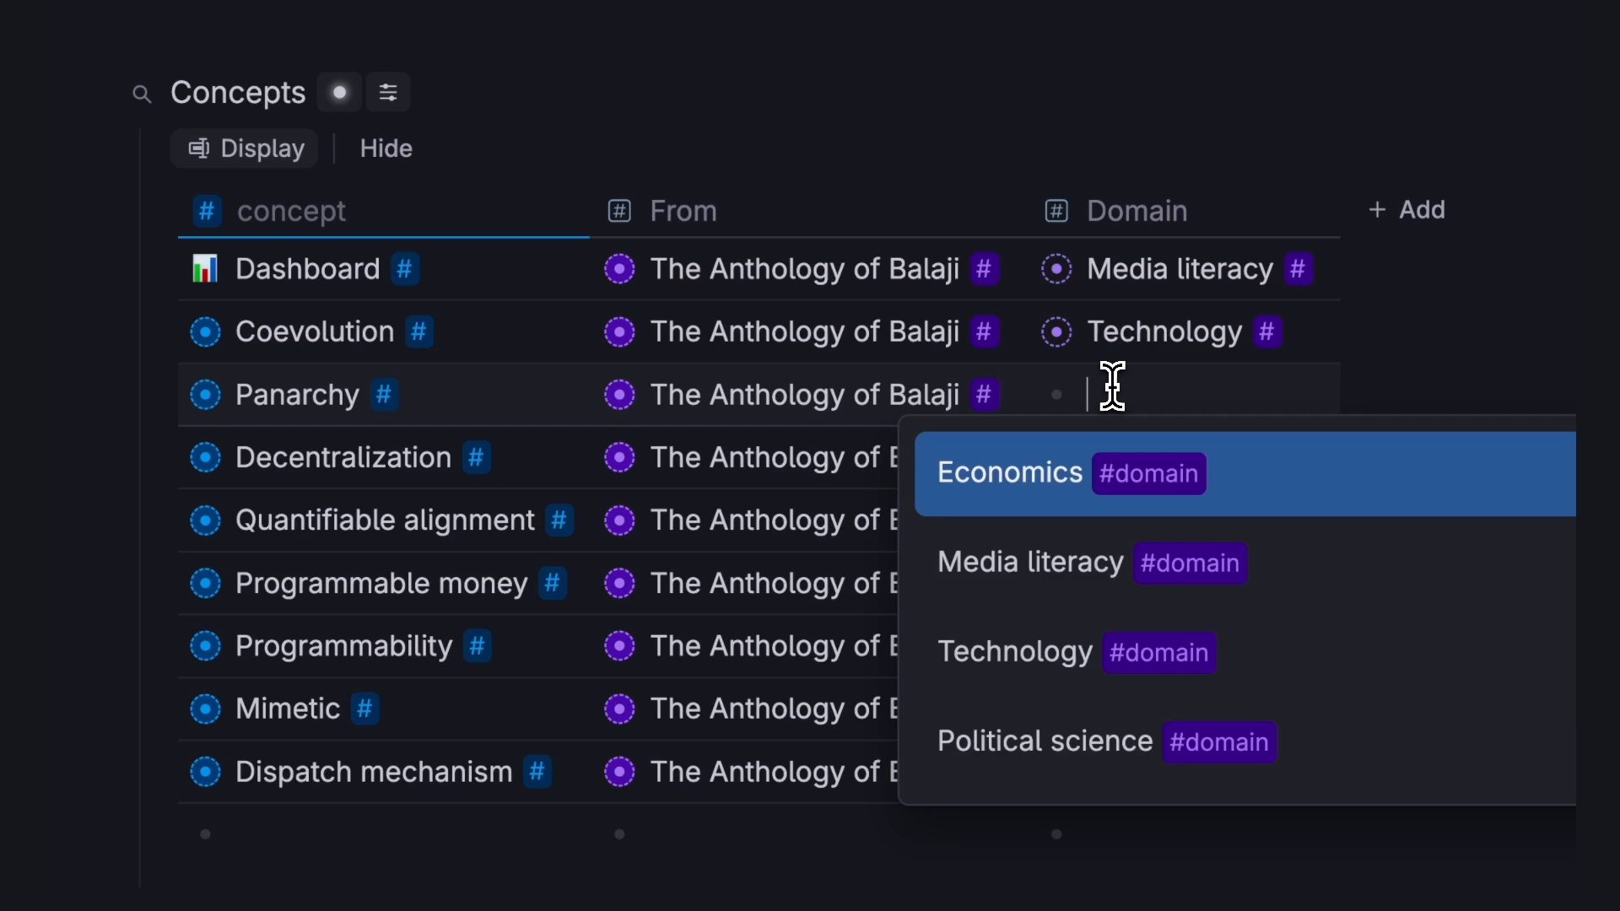
left_click(1023, 732)
Set the Domain of Decentralization, Quantifiable alignment, Programmable money and Programmability to Technology.
left_click(1128, 454)
left_click(1020, 715)
left_click(1142, 518)
left_click(1038, 785)
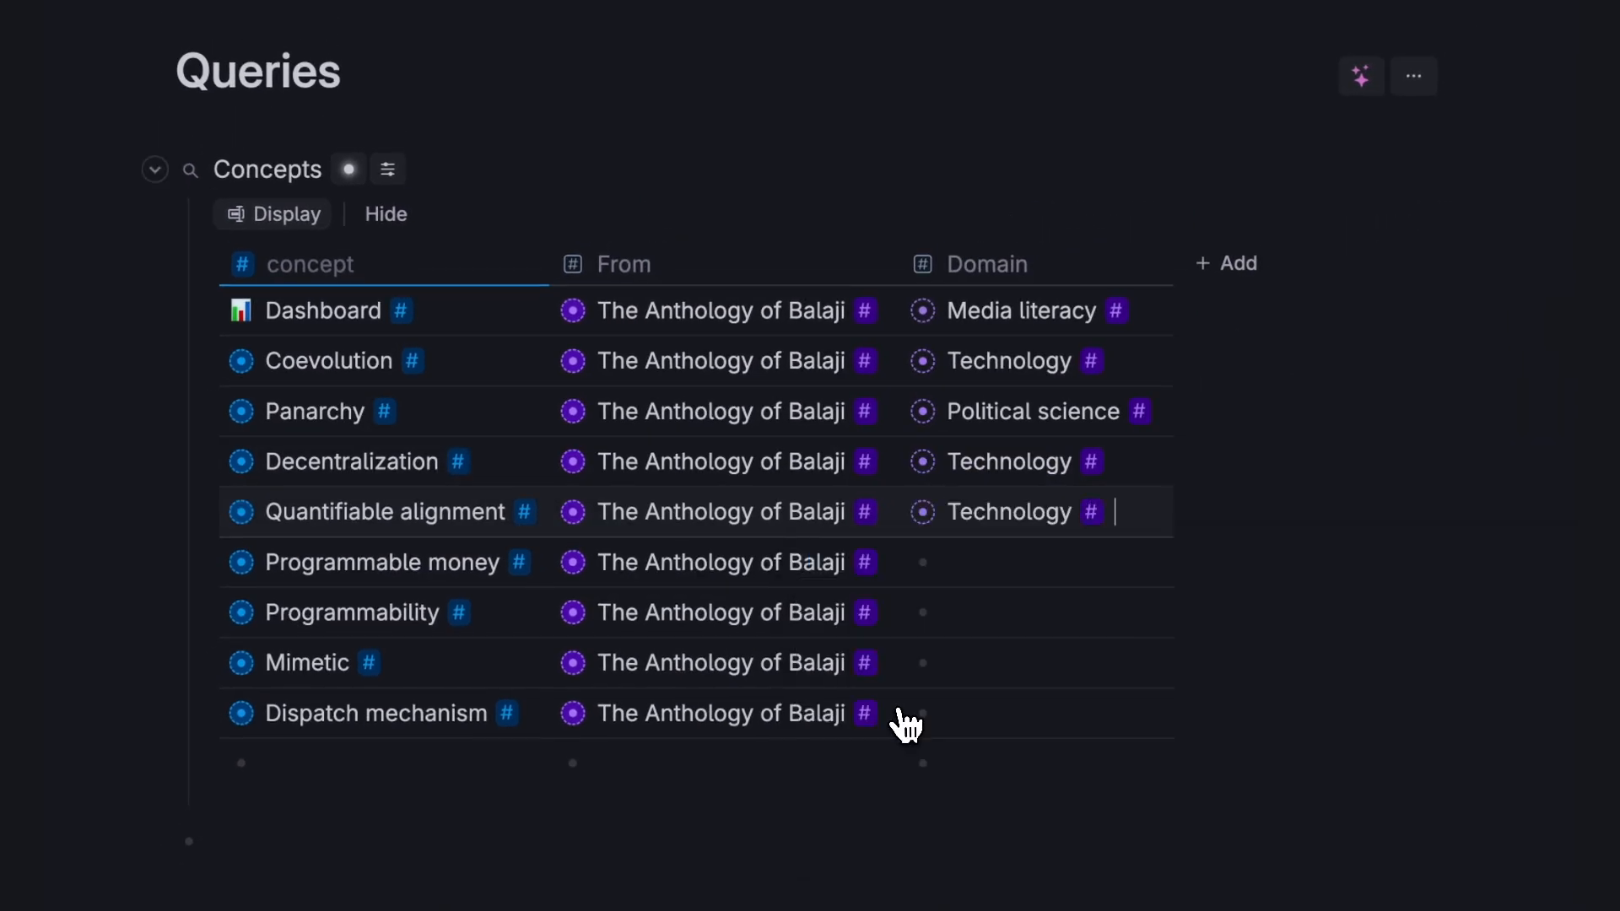
left_click(981, 561)
left_click(886, 767)
left_click(985, 614)
left_click(889, 818)
Set the Domain of the Mimetic and Dispatch mechanism concepts to Media literacy.
left_click(966, 663)
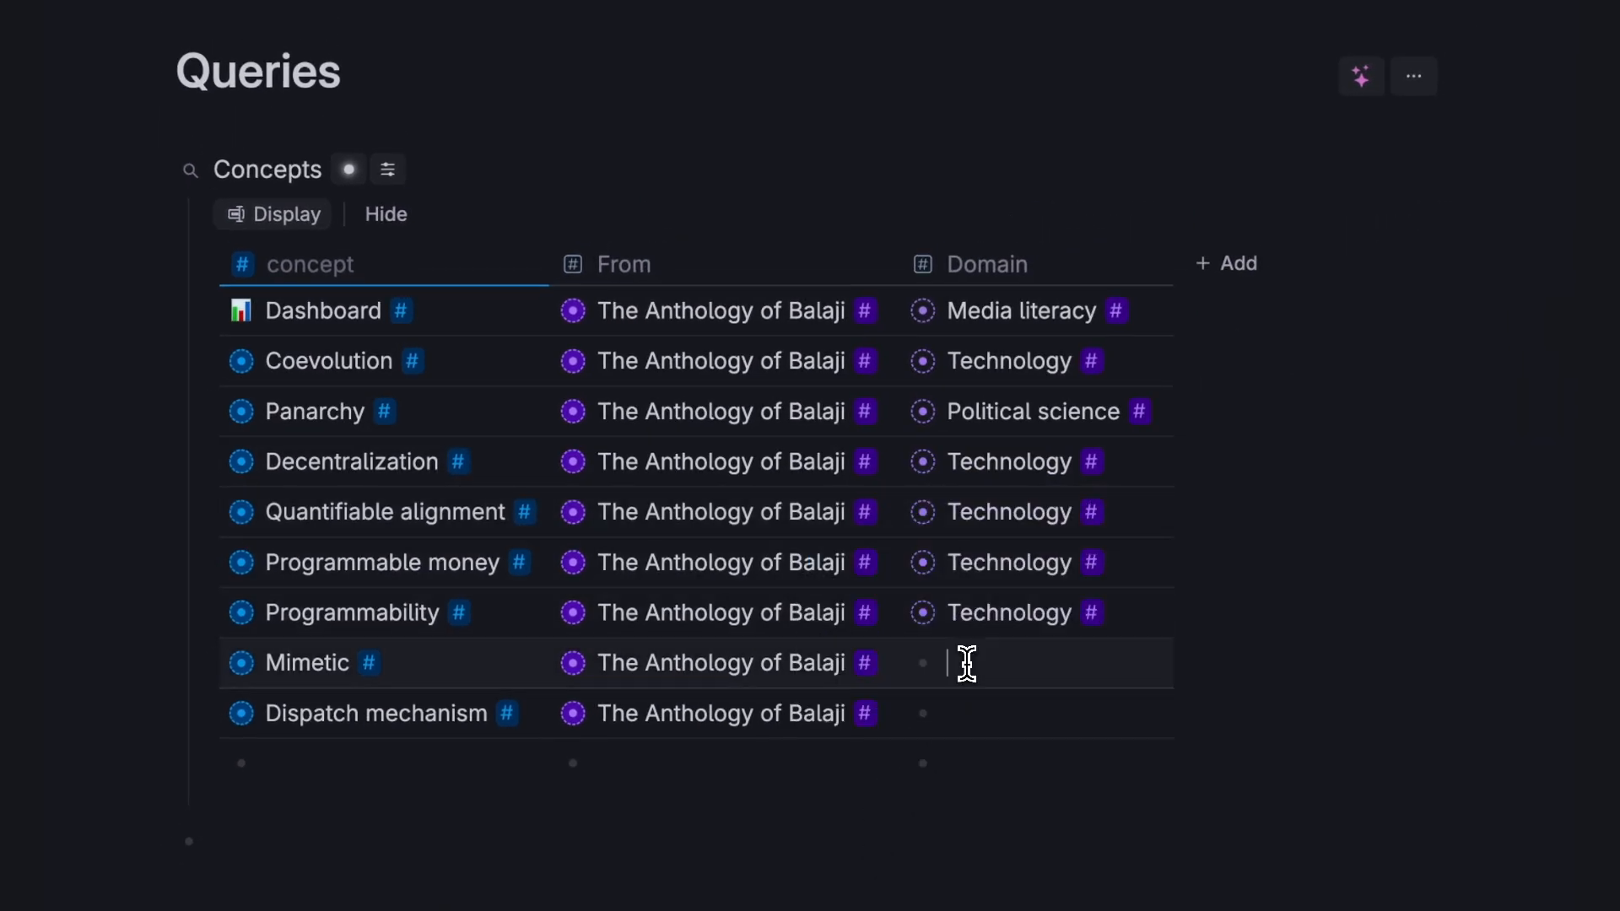
left_click(893, 480)
left_click(965, 717)
left_click(897, 498)
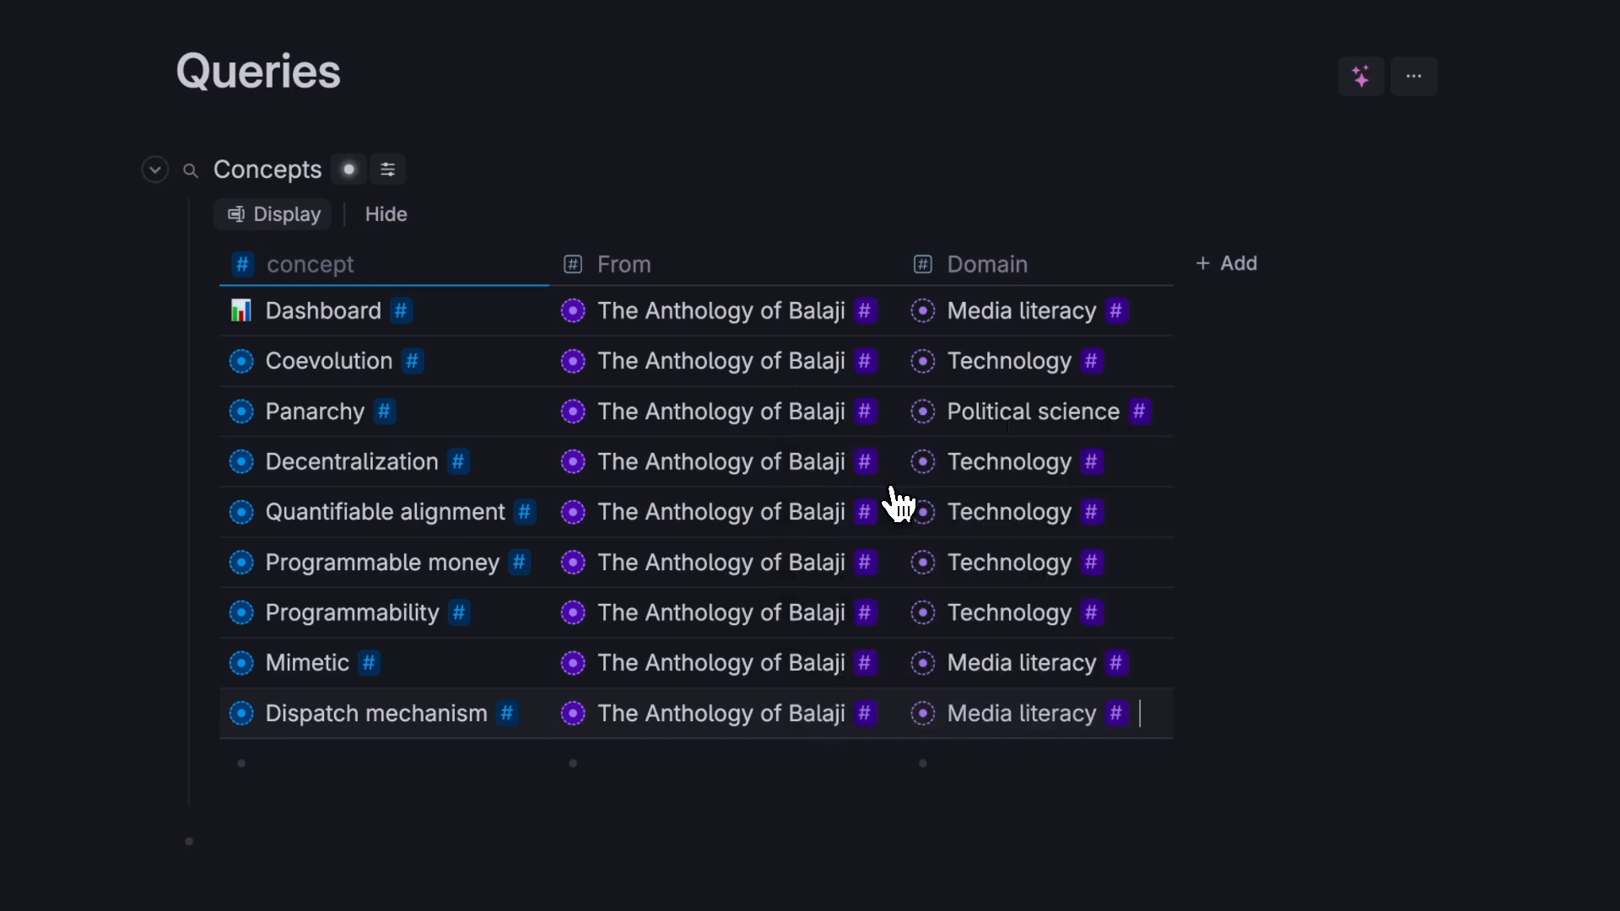
left_click(1323, 780)
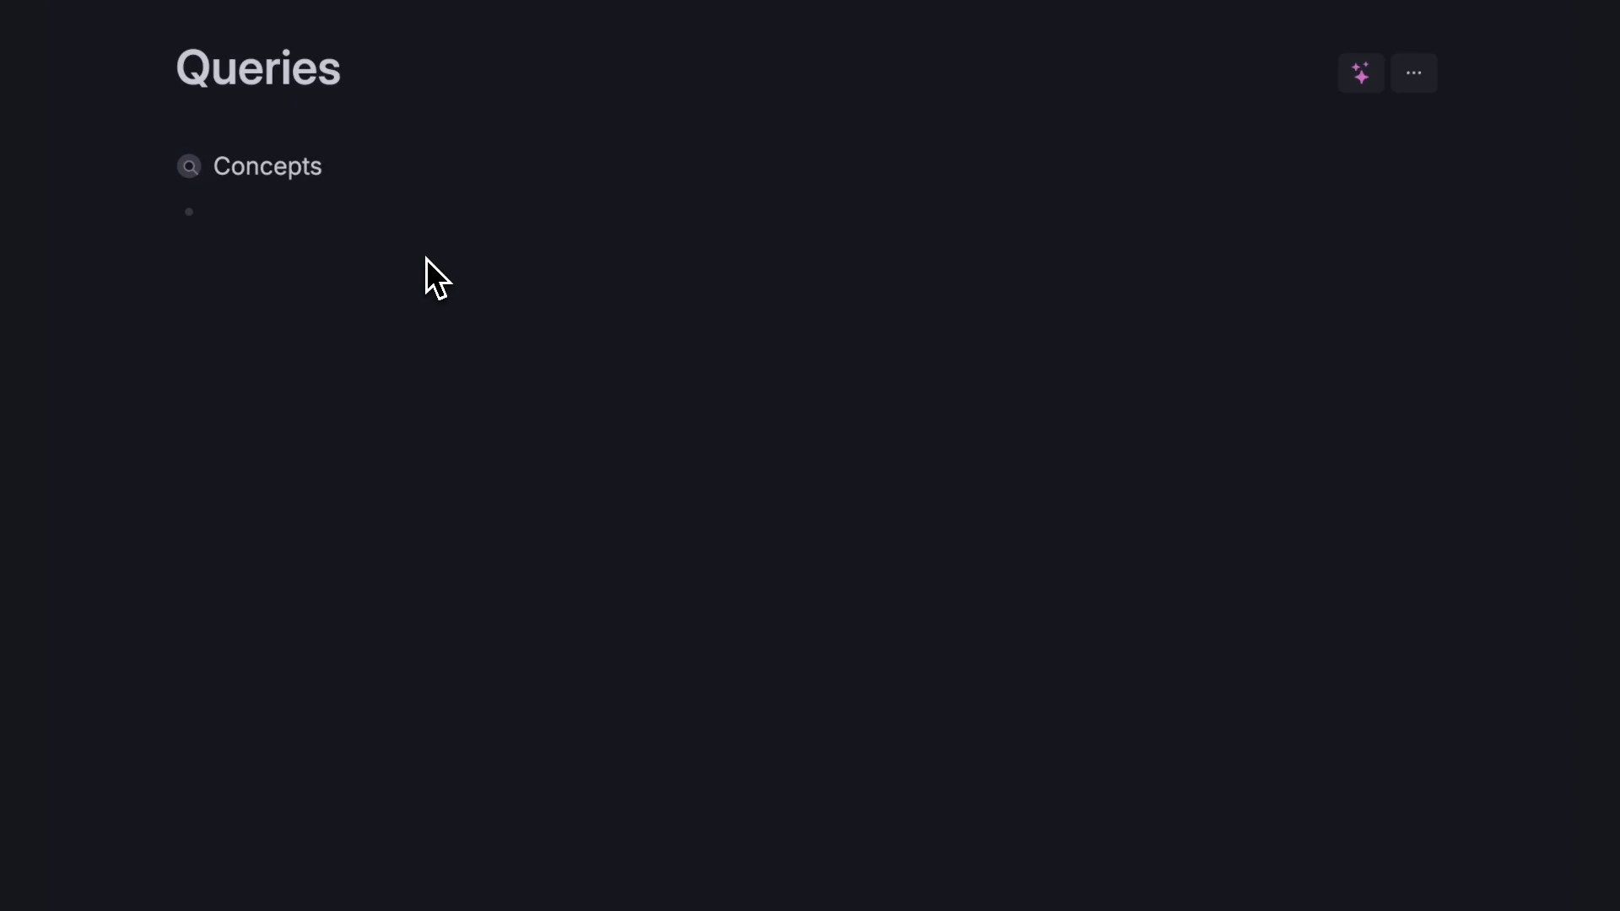
Create a second search node named "Blocks" under Queries and restrict its query to the block supertag.
left_click(247, 209)
type("?")
left_click(342, 216)
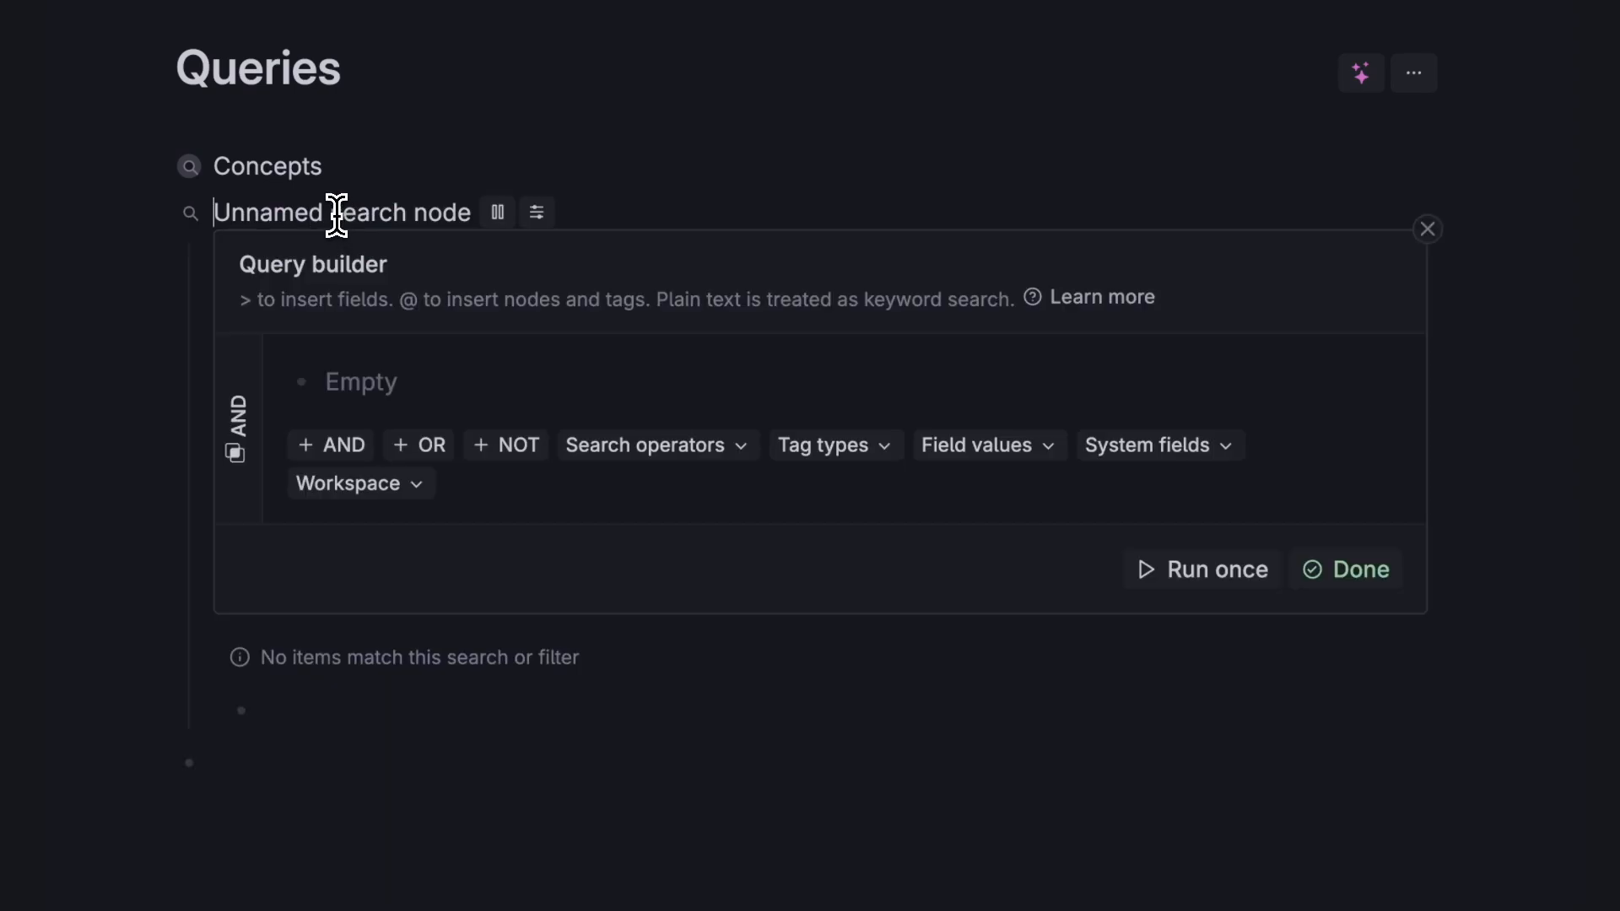
triple_click(337, 215)
type("Blocks")
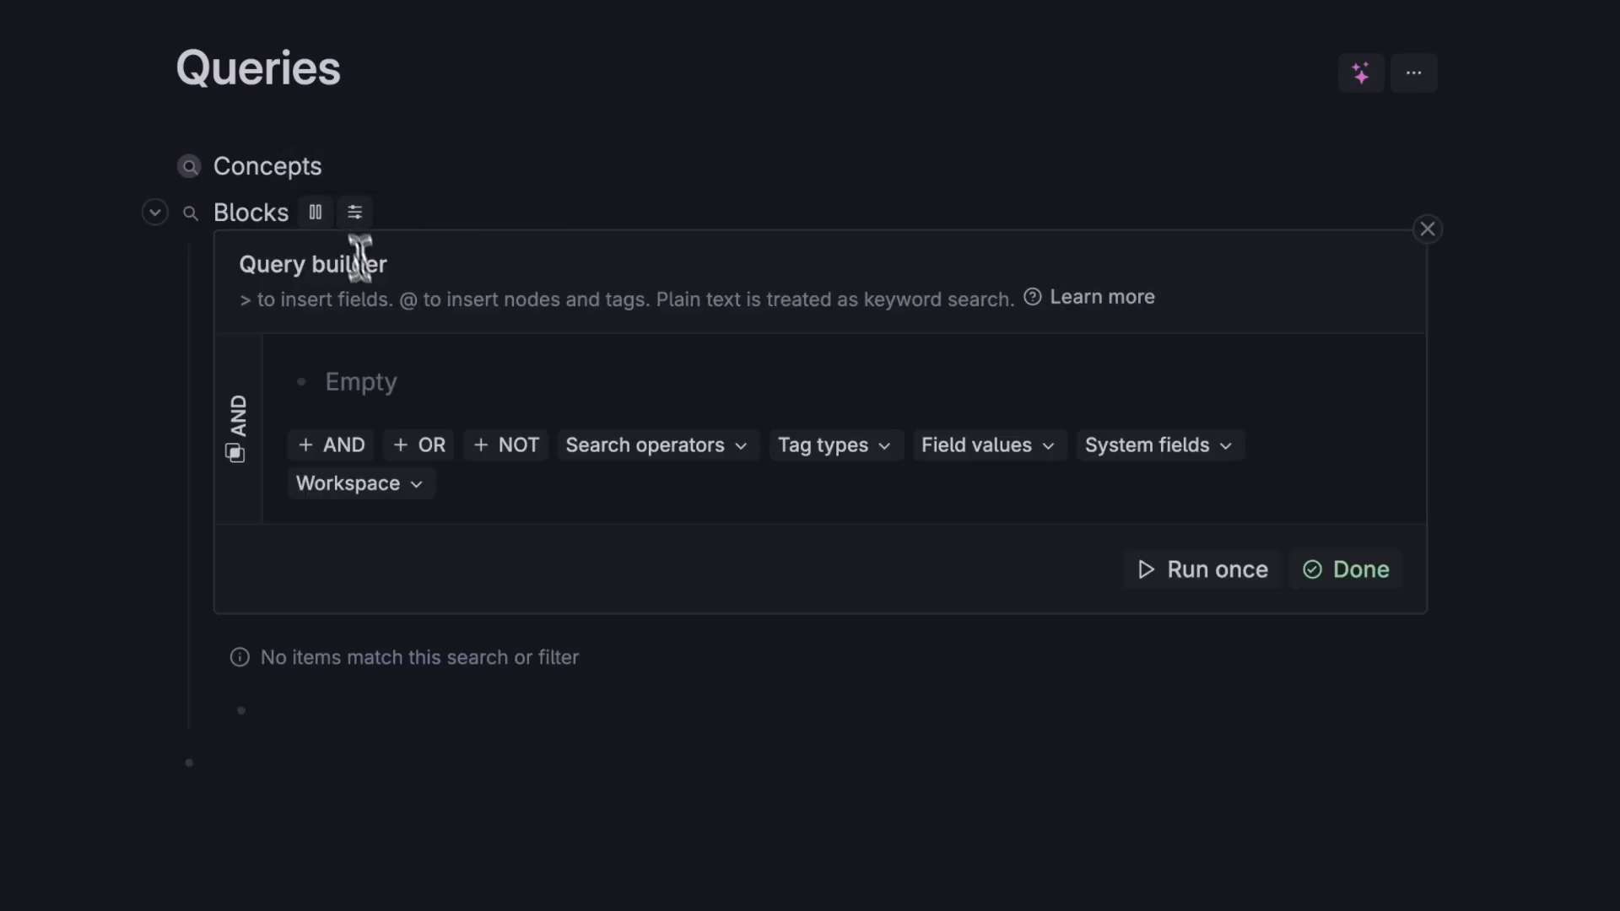
left_click(360, 381)
type("#blo")
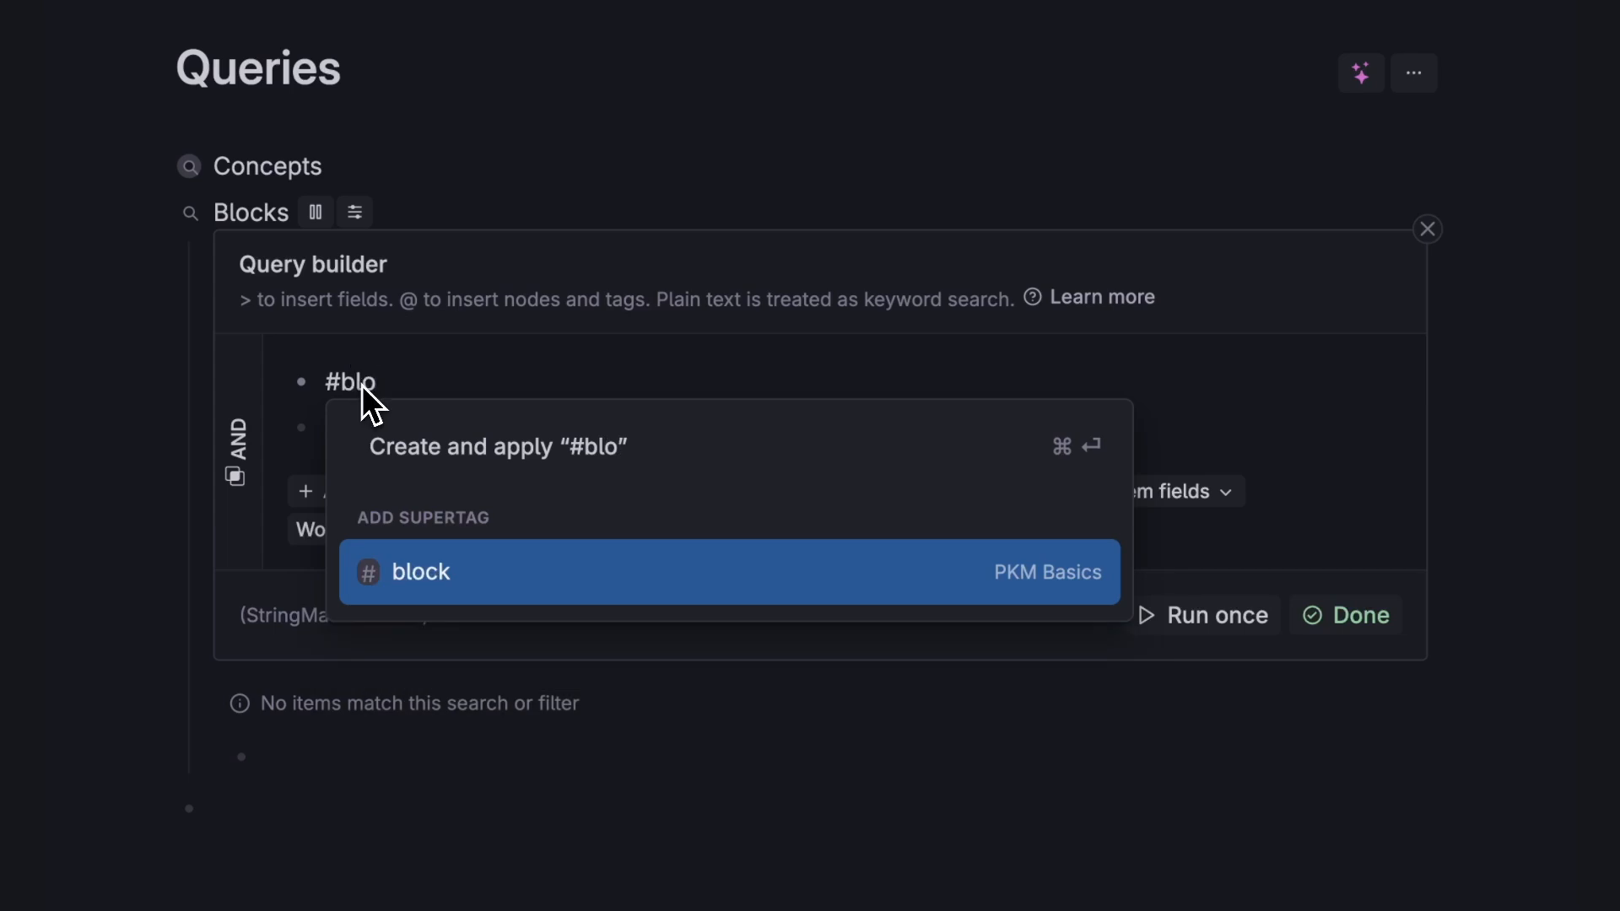
left_click(426, 576)
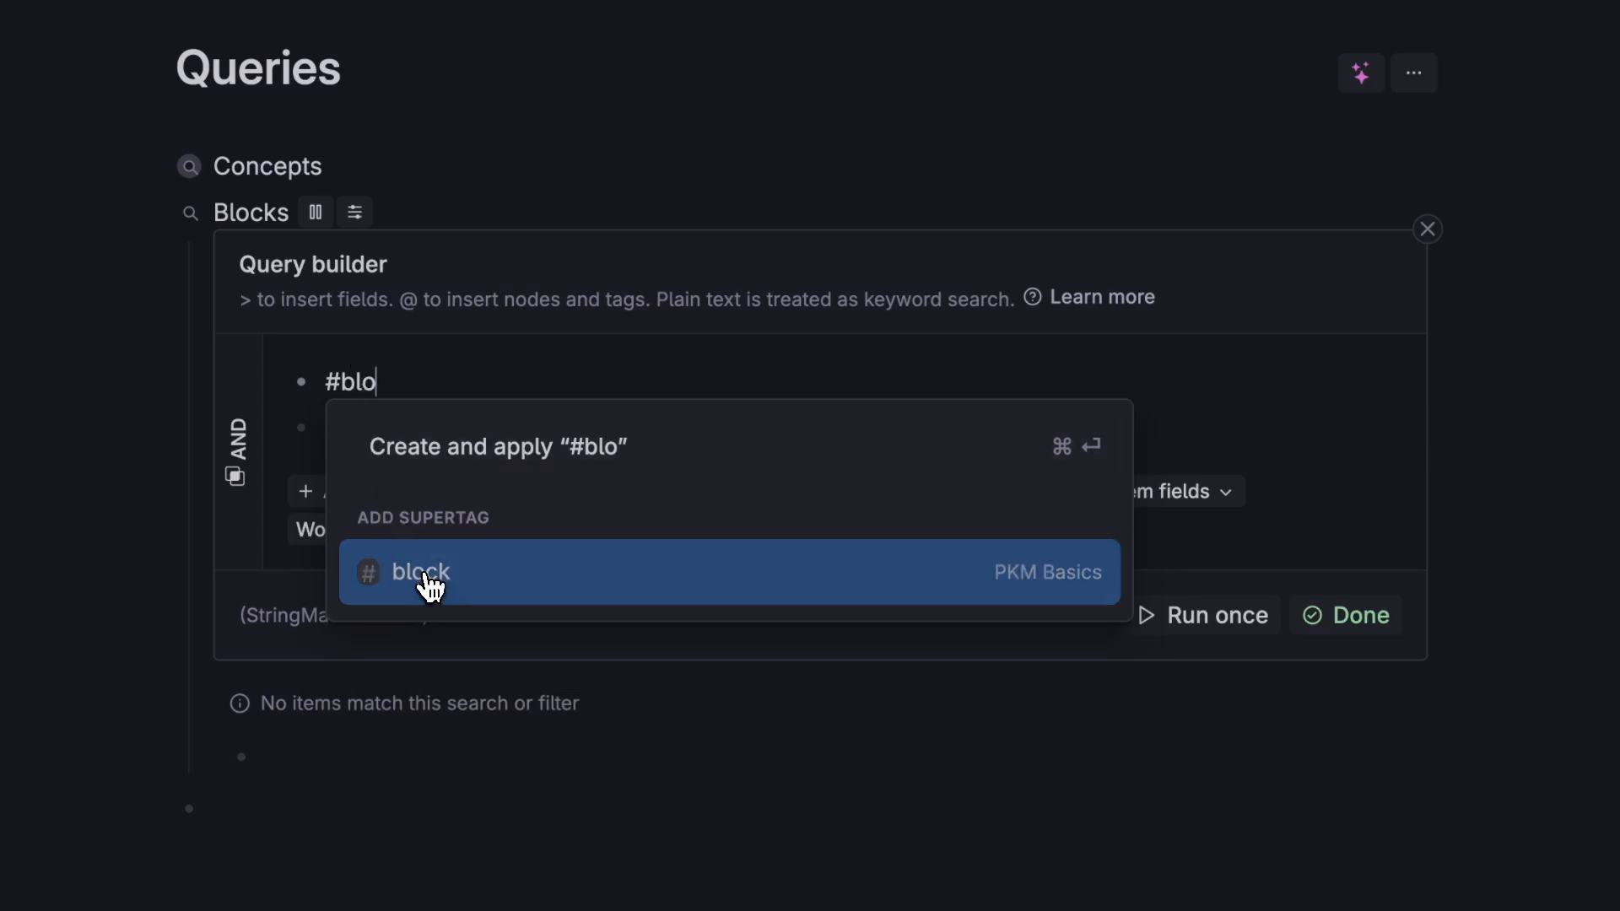
Add the condition that the From field is "The Anthology of Balaji" to the Blocks query, finish building it and review the listed nodes.
left_click(415, 433)
type(">from")
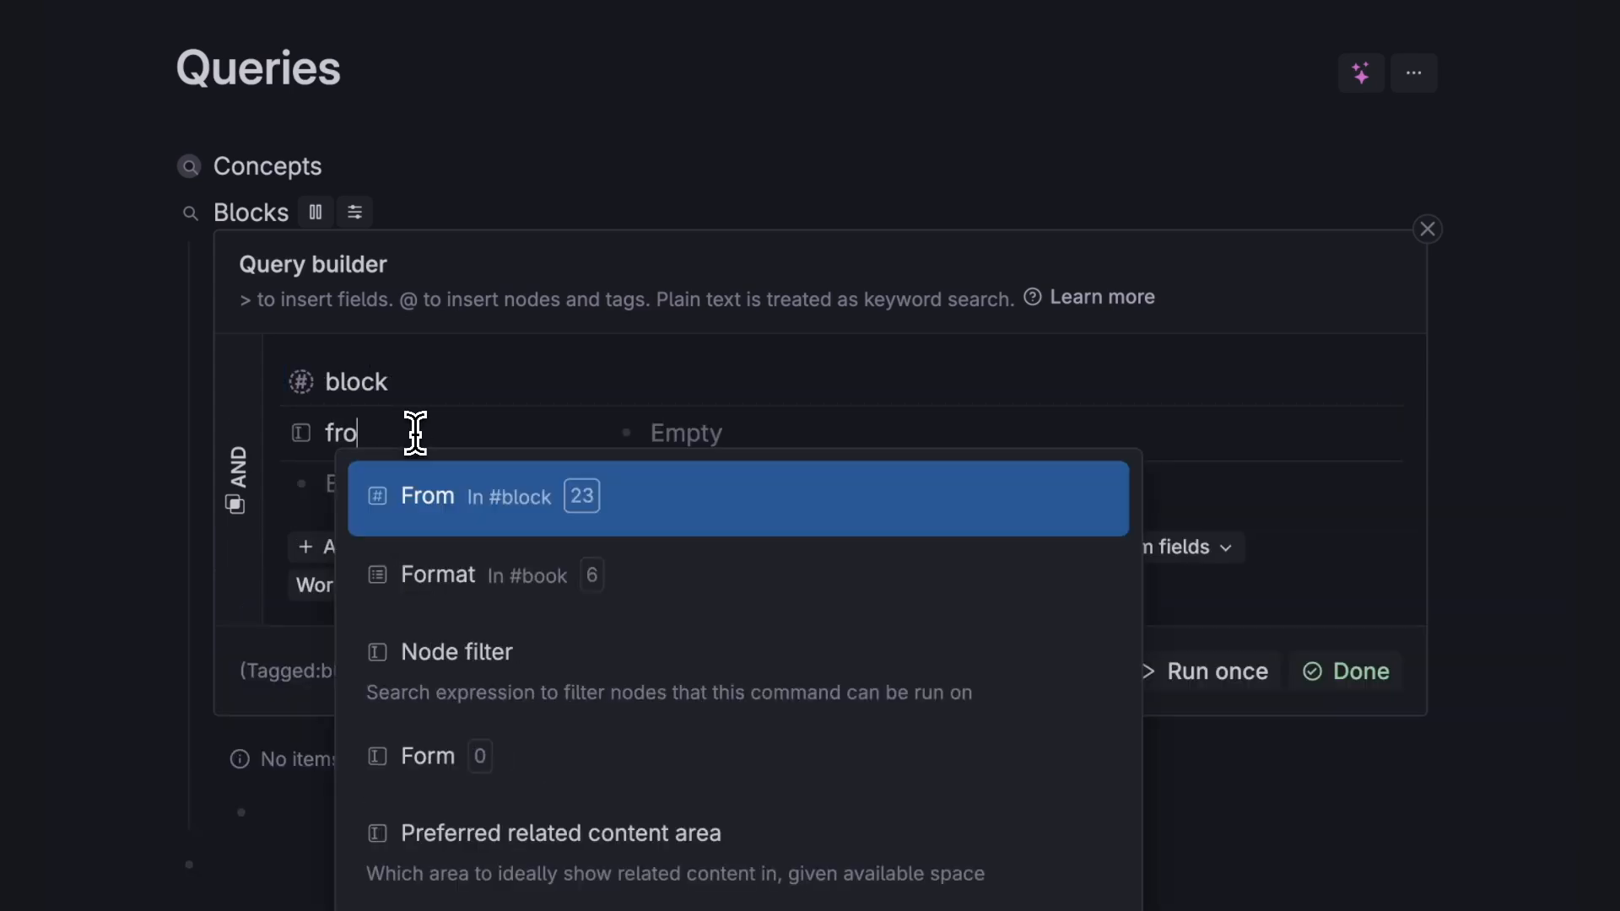
left_click(442, 510)
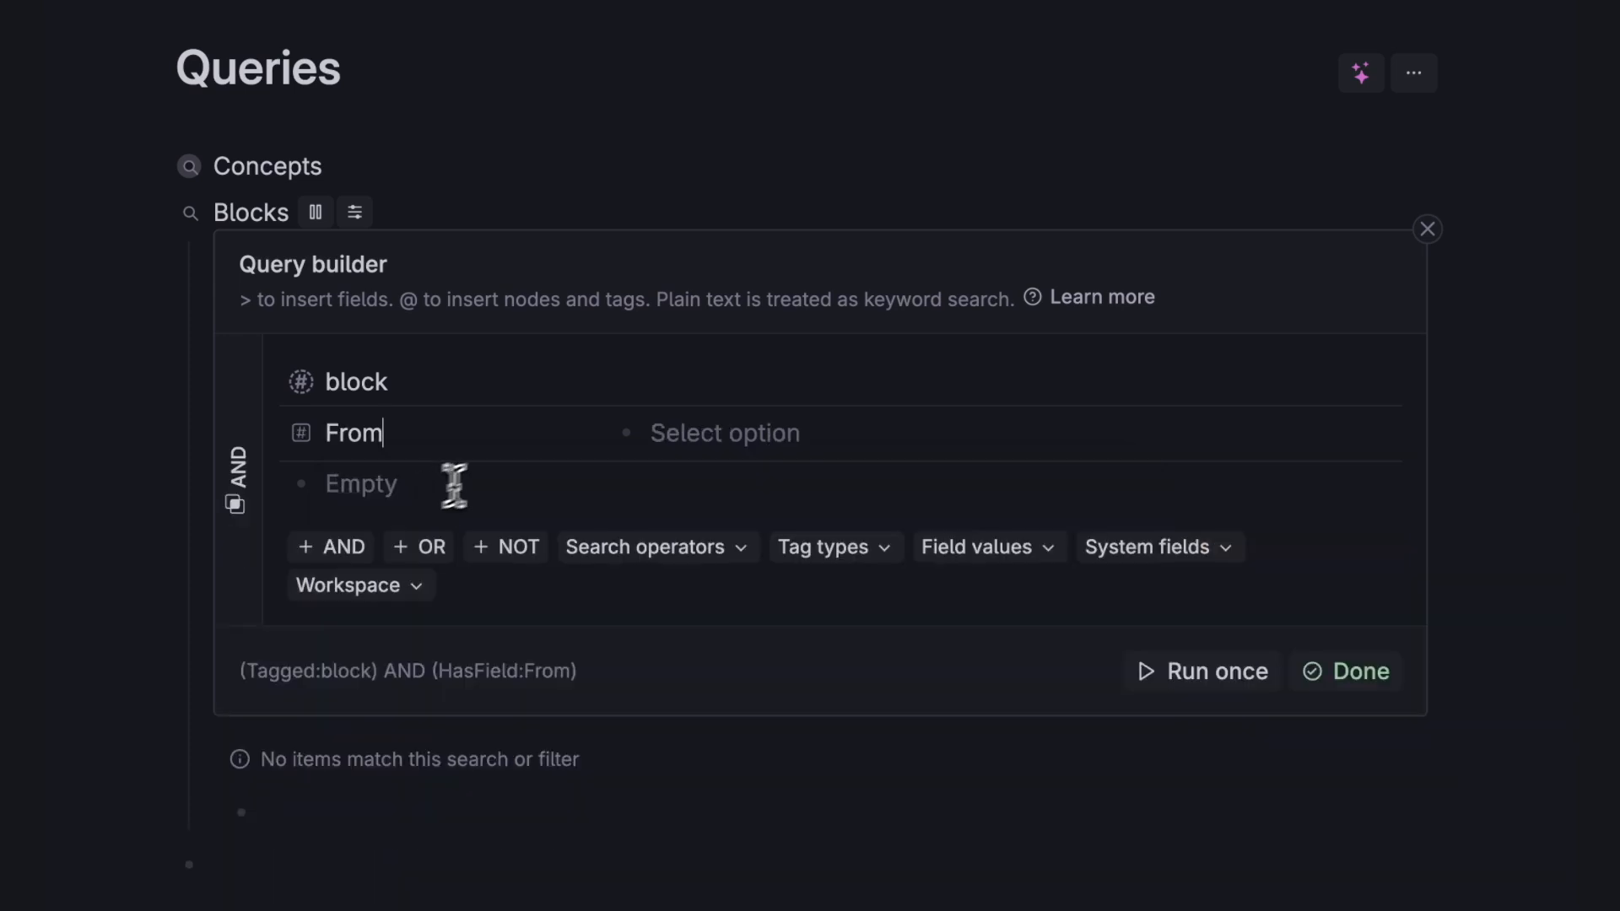
left_click(698, 432)
left_click(748, 716)
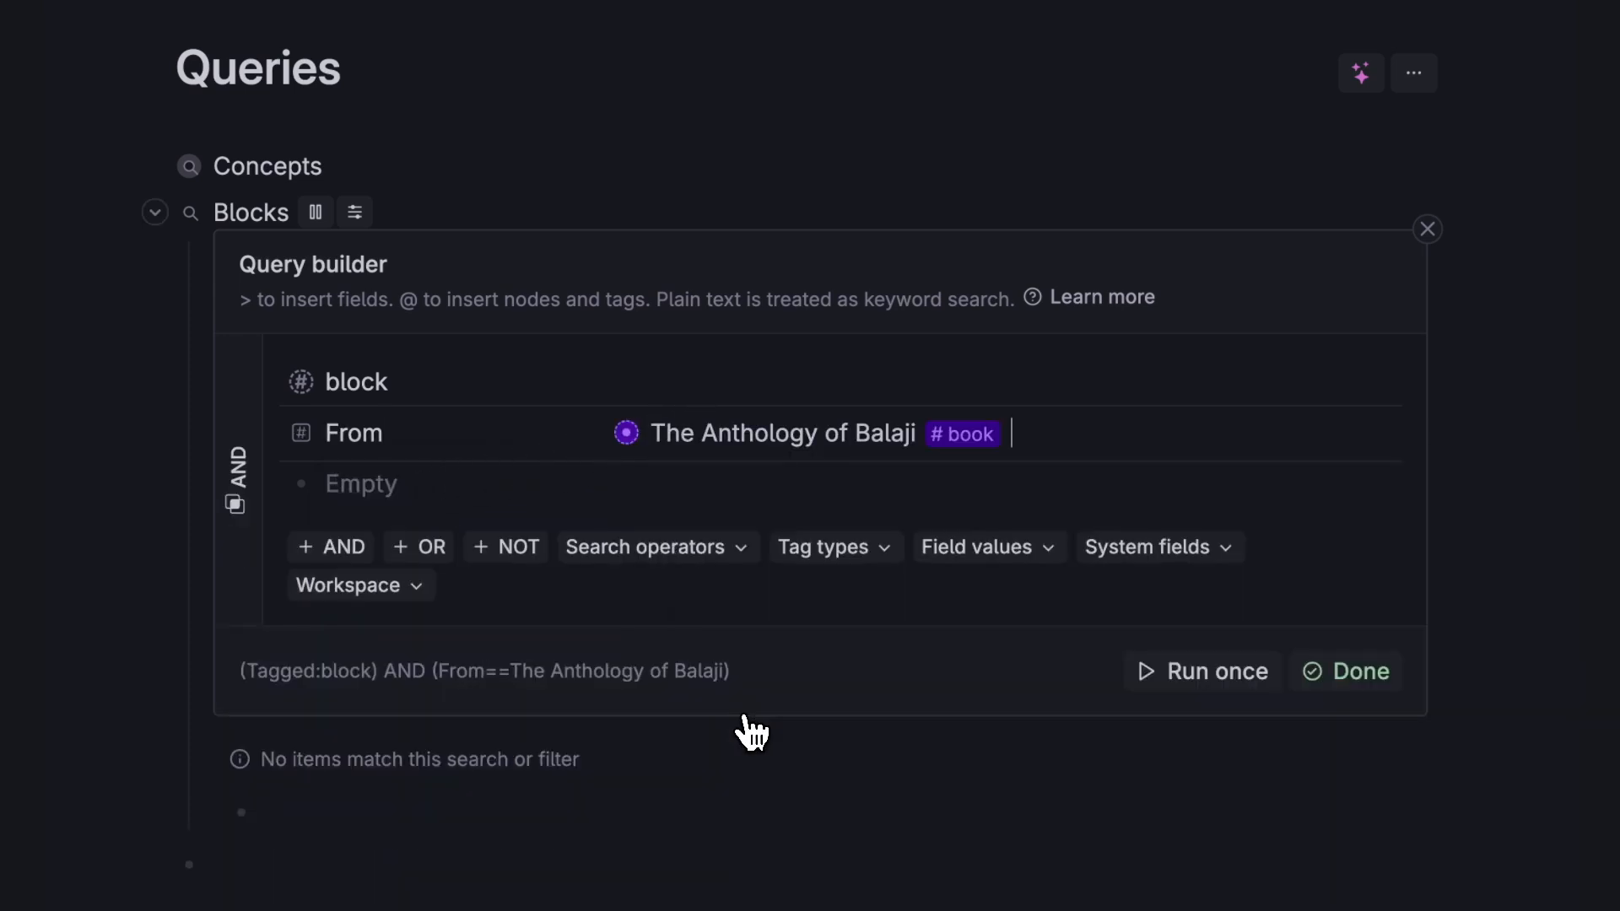
left_click(1346, 678)
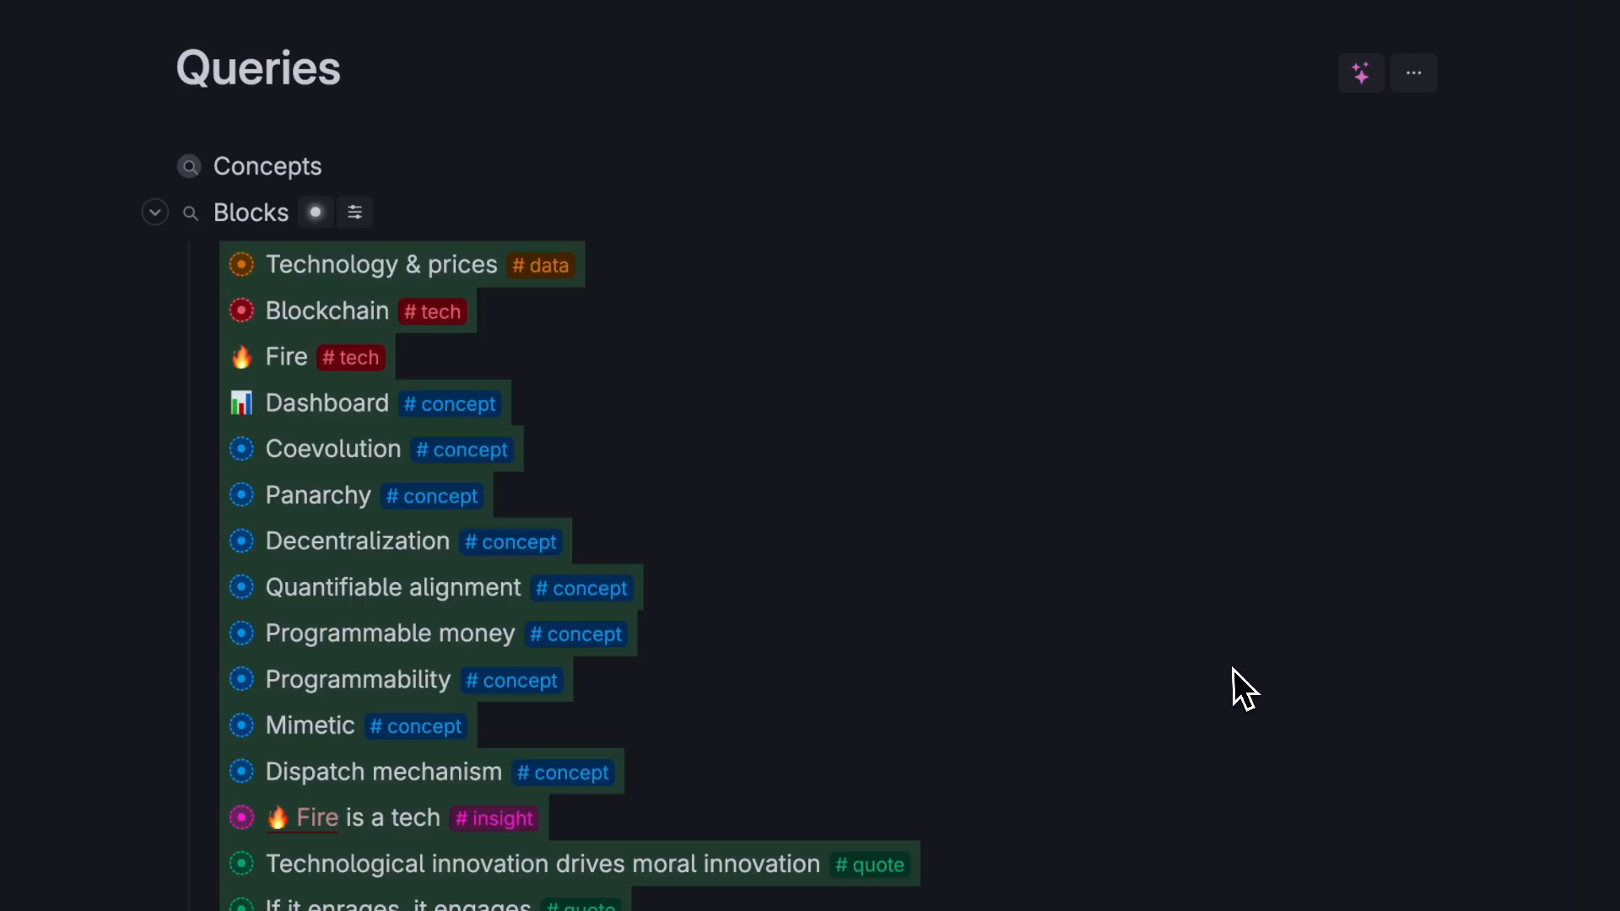
scroll(1229, 670, "down", 3)
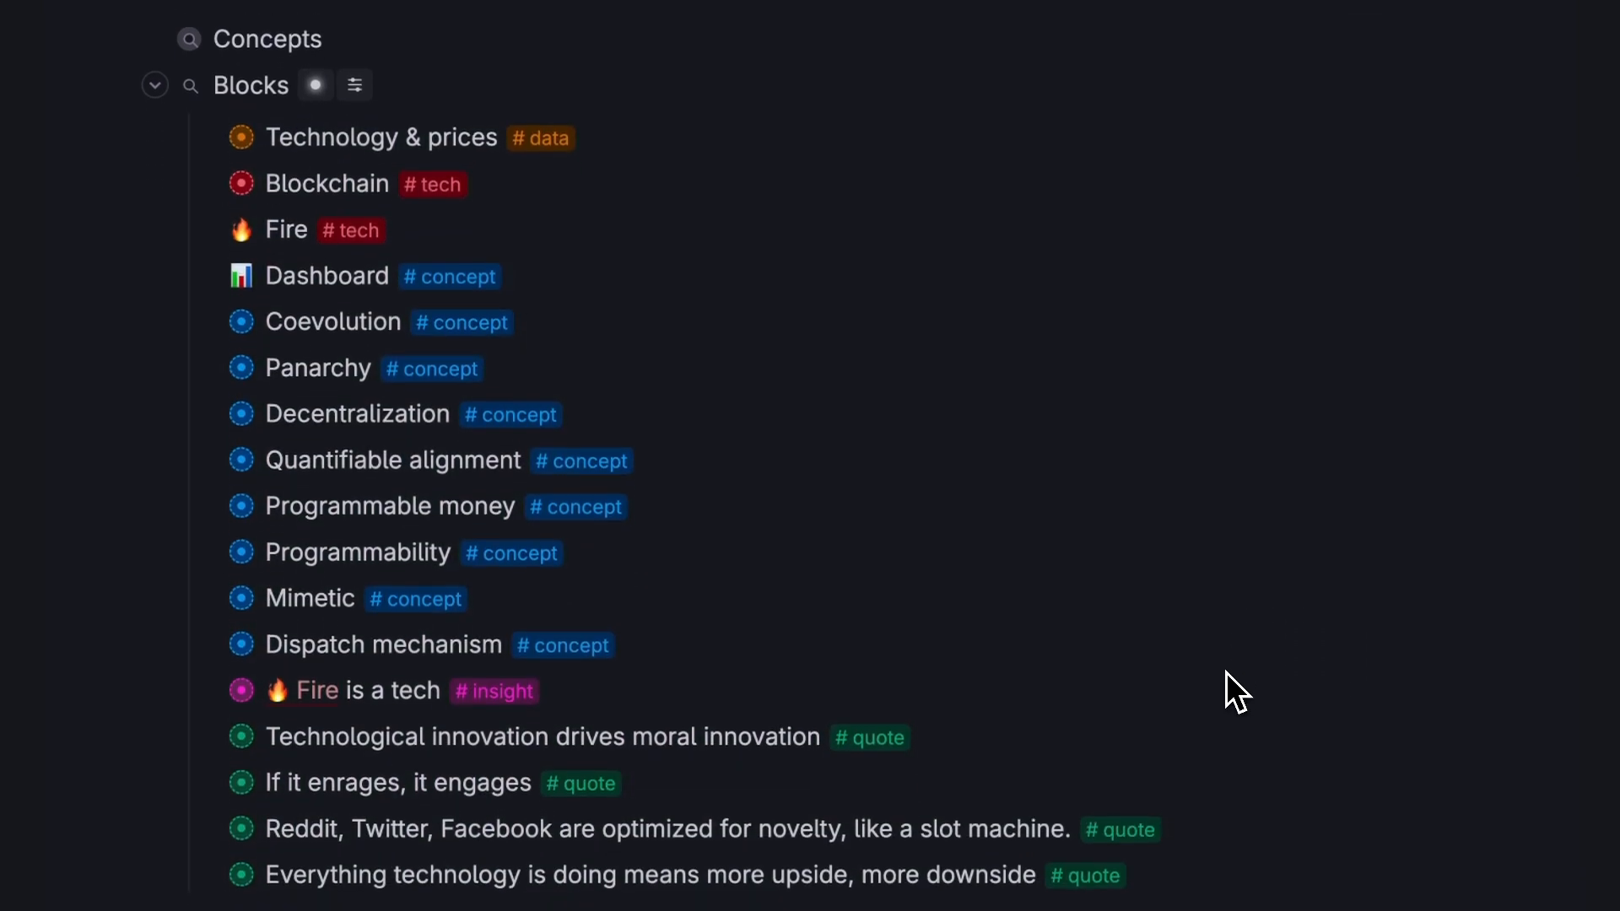
scroll(1225, 671, "down", 1)
scroll(1226, 672, "down", 2)
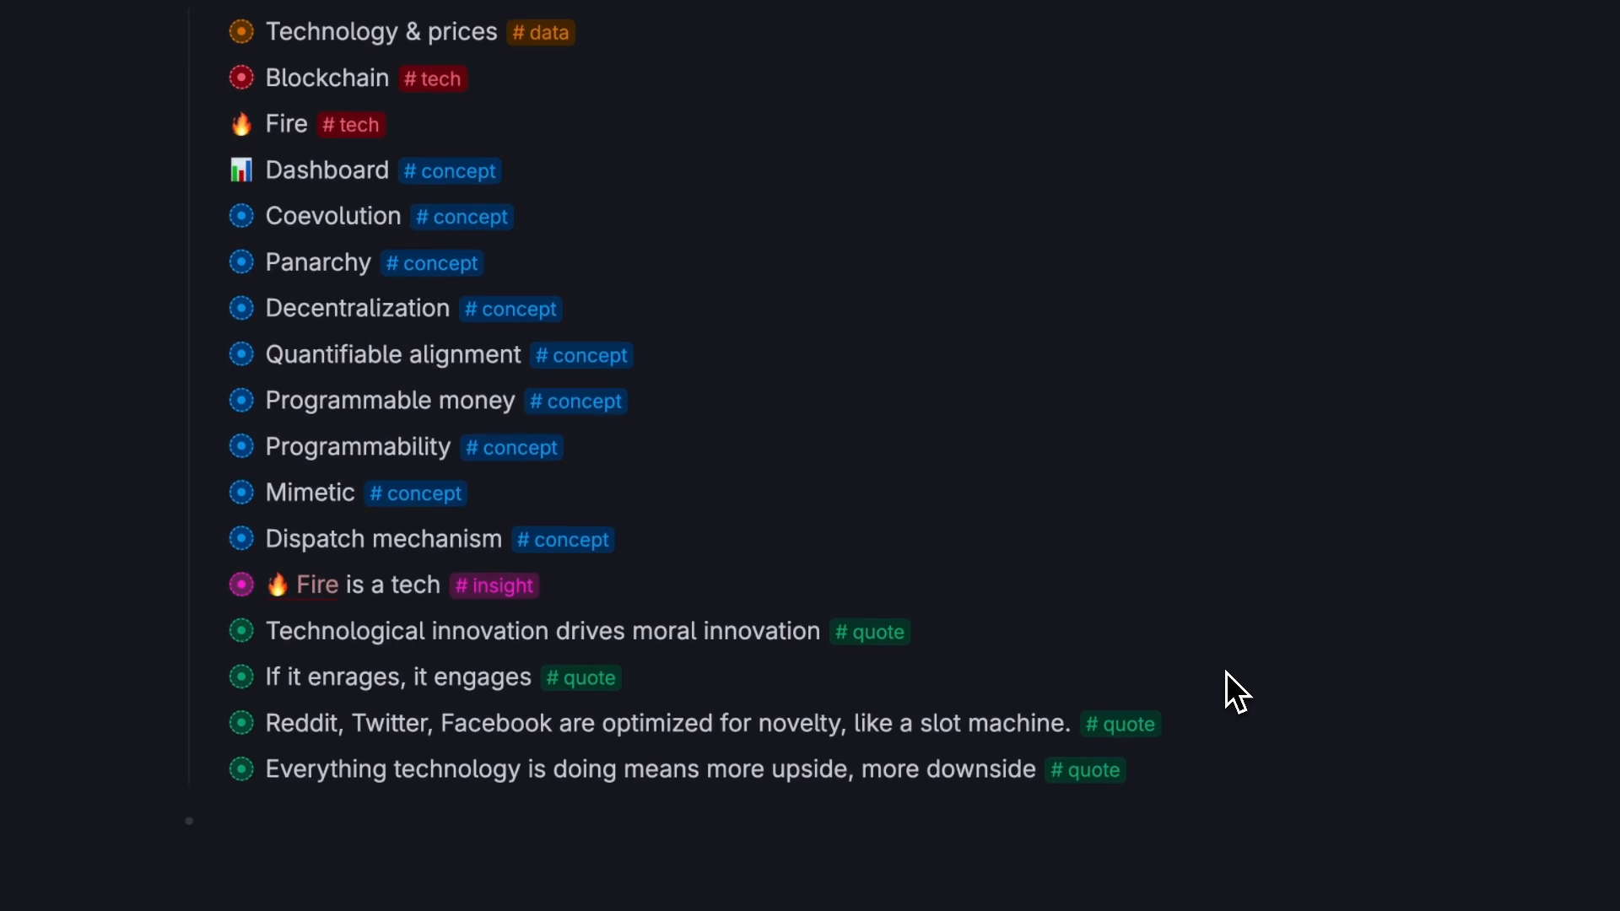
scroll(1226, 672, "up", 3)
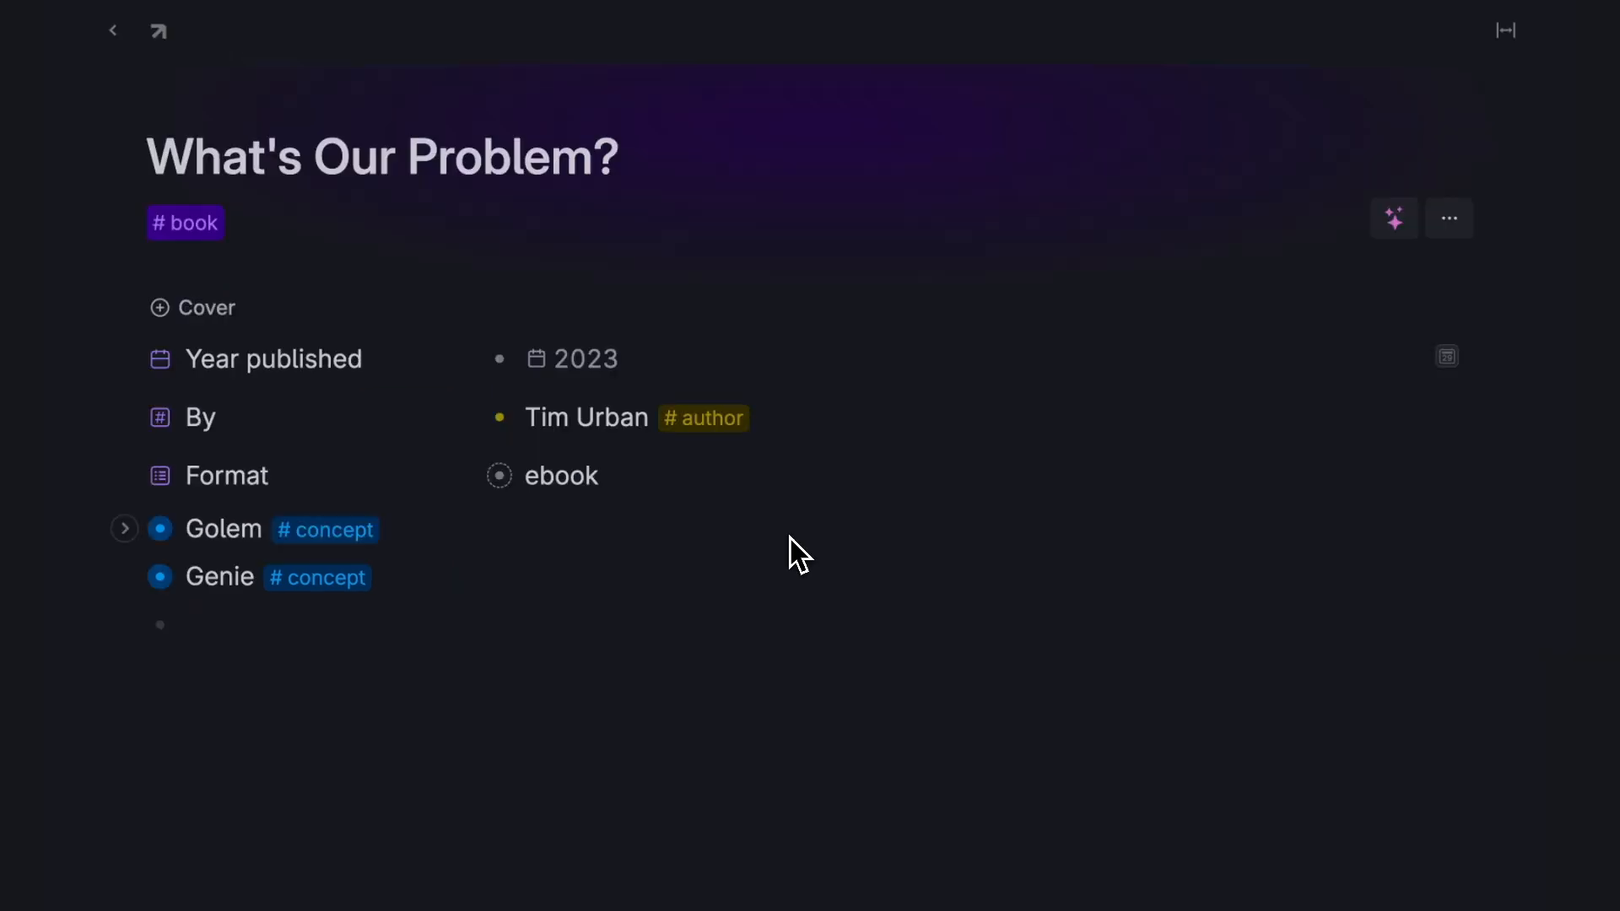
Expand the Golem concept under "What's Our Problem?" and examine its definition, domain and attached image.
left_click(658, 144)
left_click(125, 529)
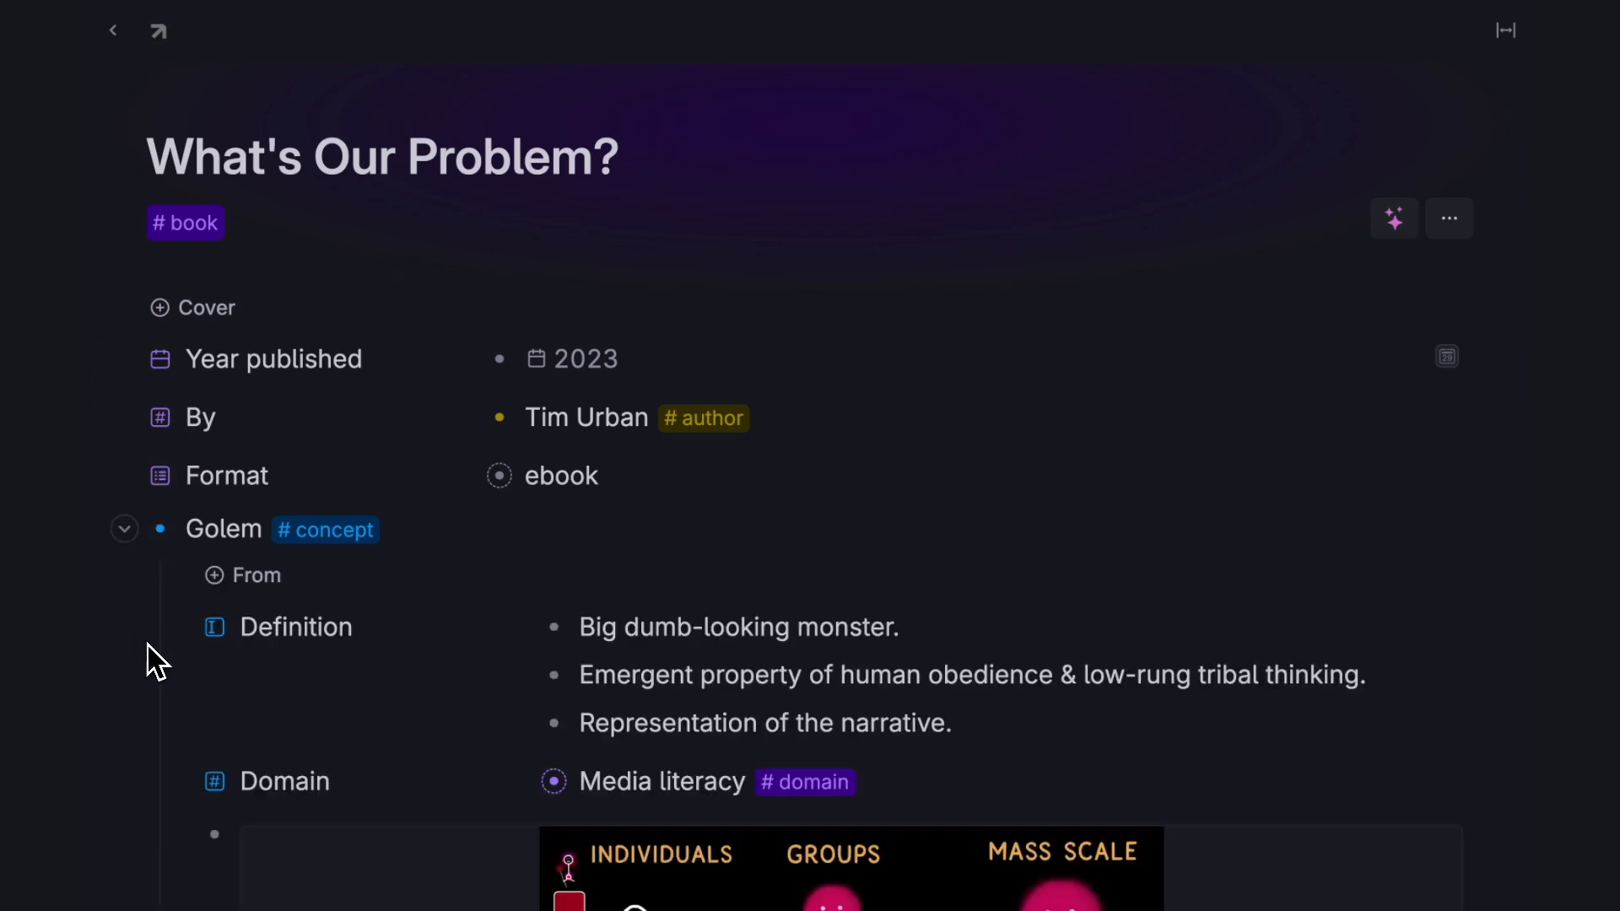
scroll(156, 662, "down", 1)
scroll(156, 663, "down", 3)
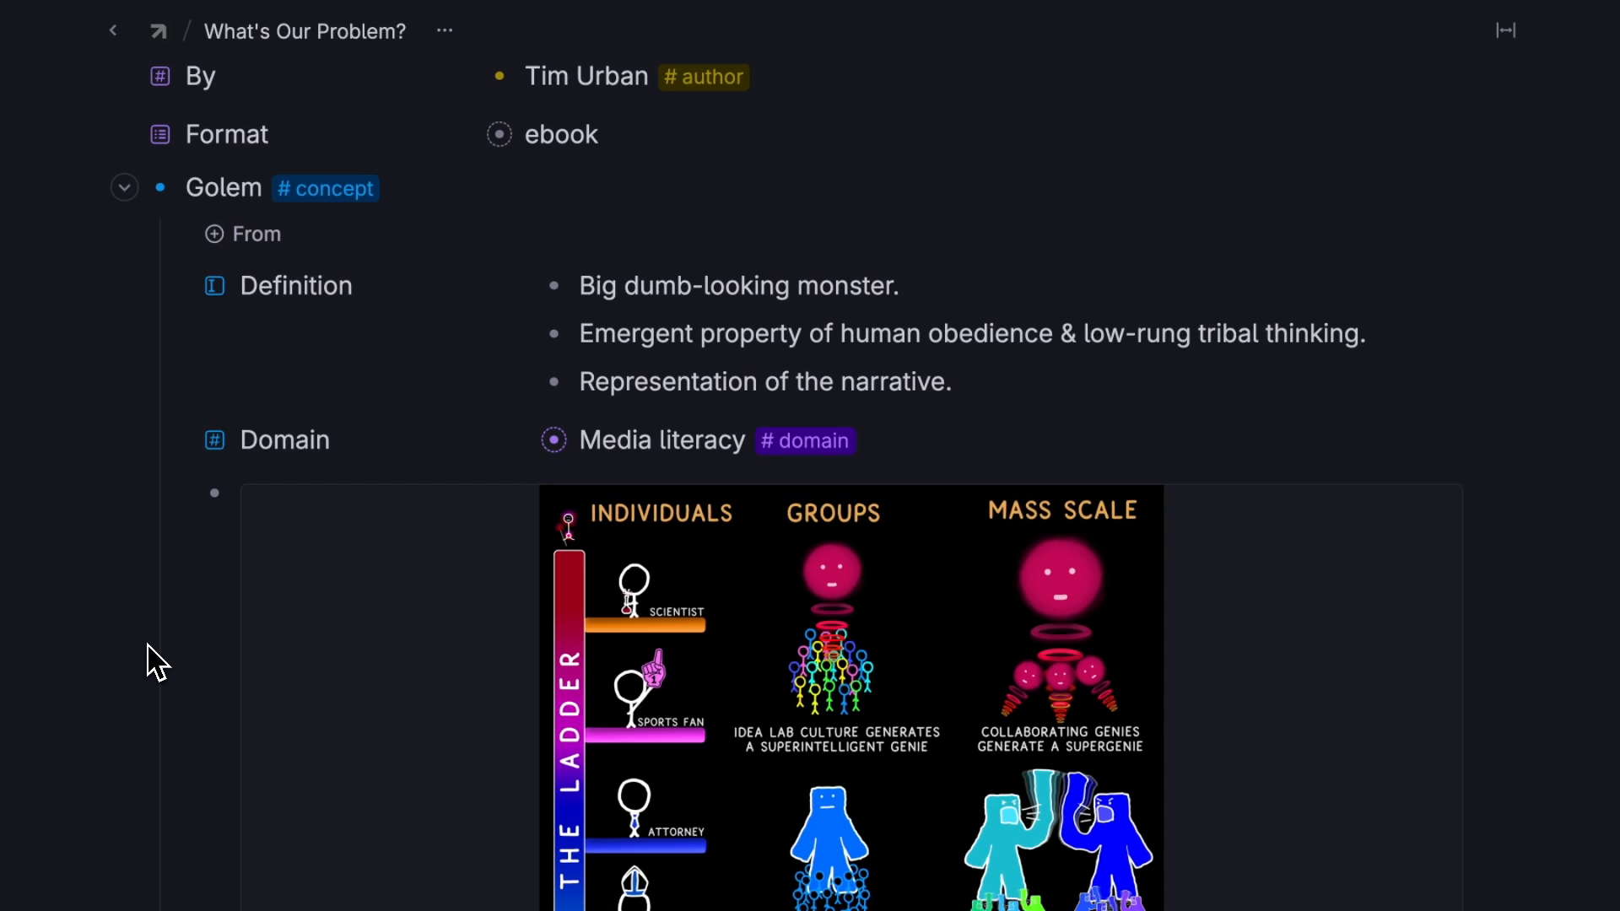
scroll(156, 662, "down", 4)
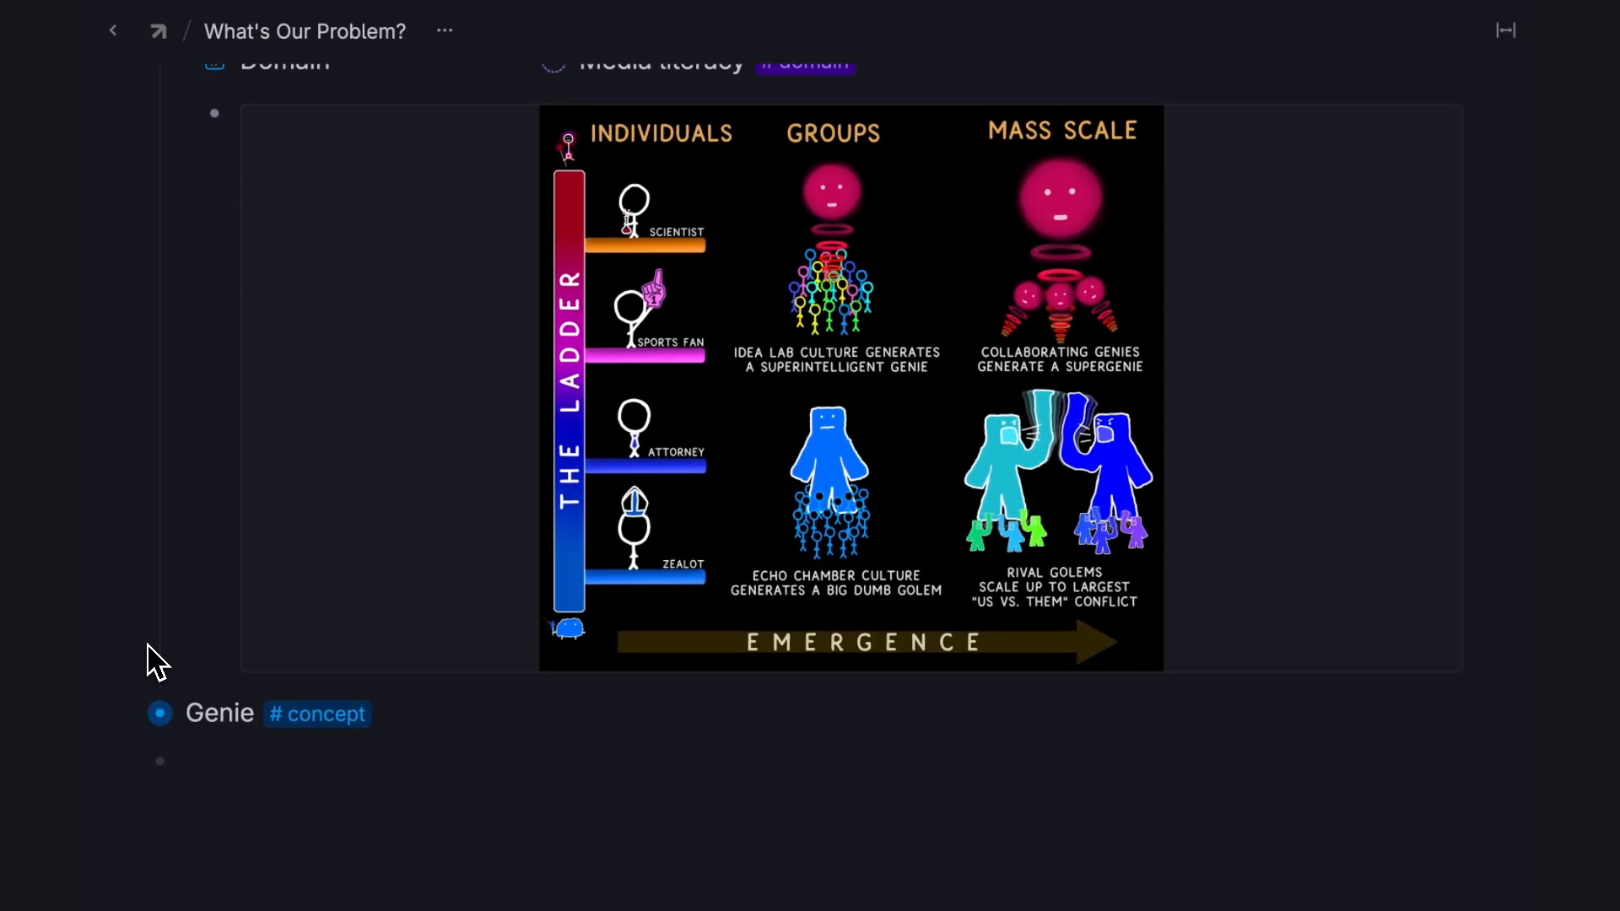
scroll(156, 662, "down", 1)
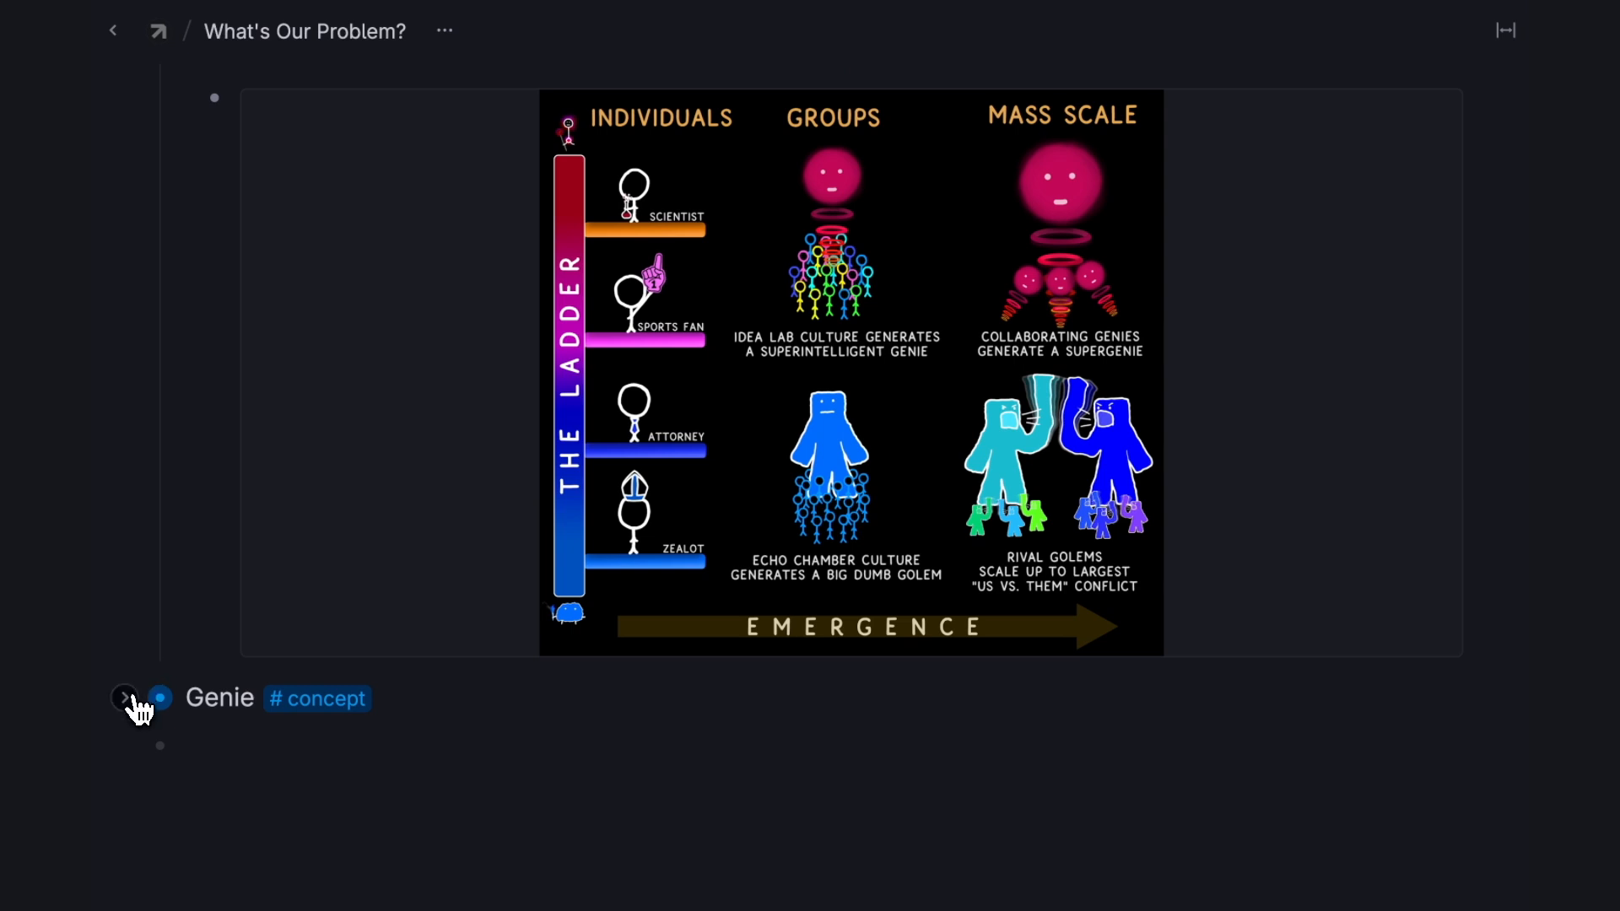
Expand the Genie concept to review its definition and domain, and collapse both Genie and Golem.
left_click(127, 699)
scroll(135, 715, "down", 1)
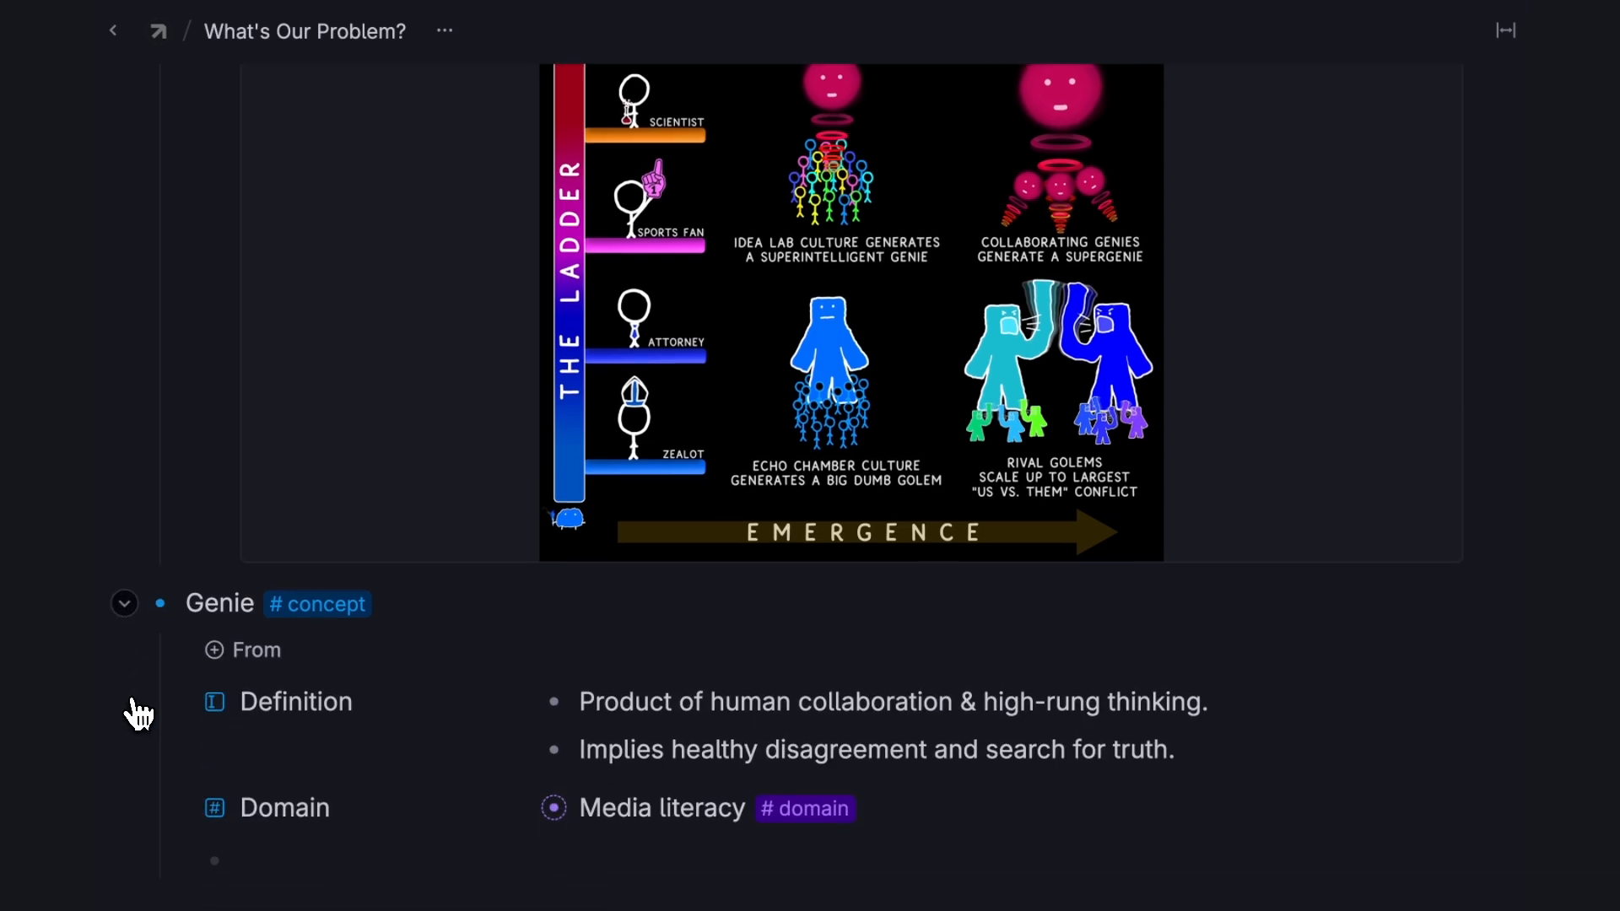
left_click(125, 594)
scroll(131, 611, "up", 2)
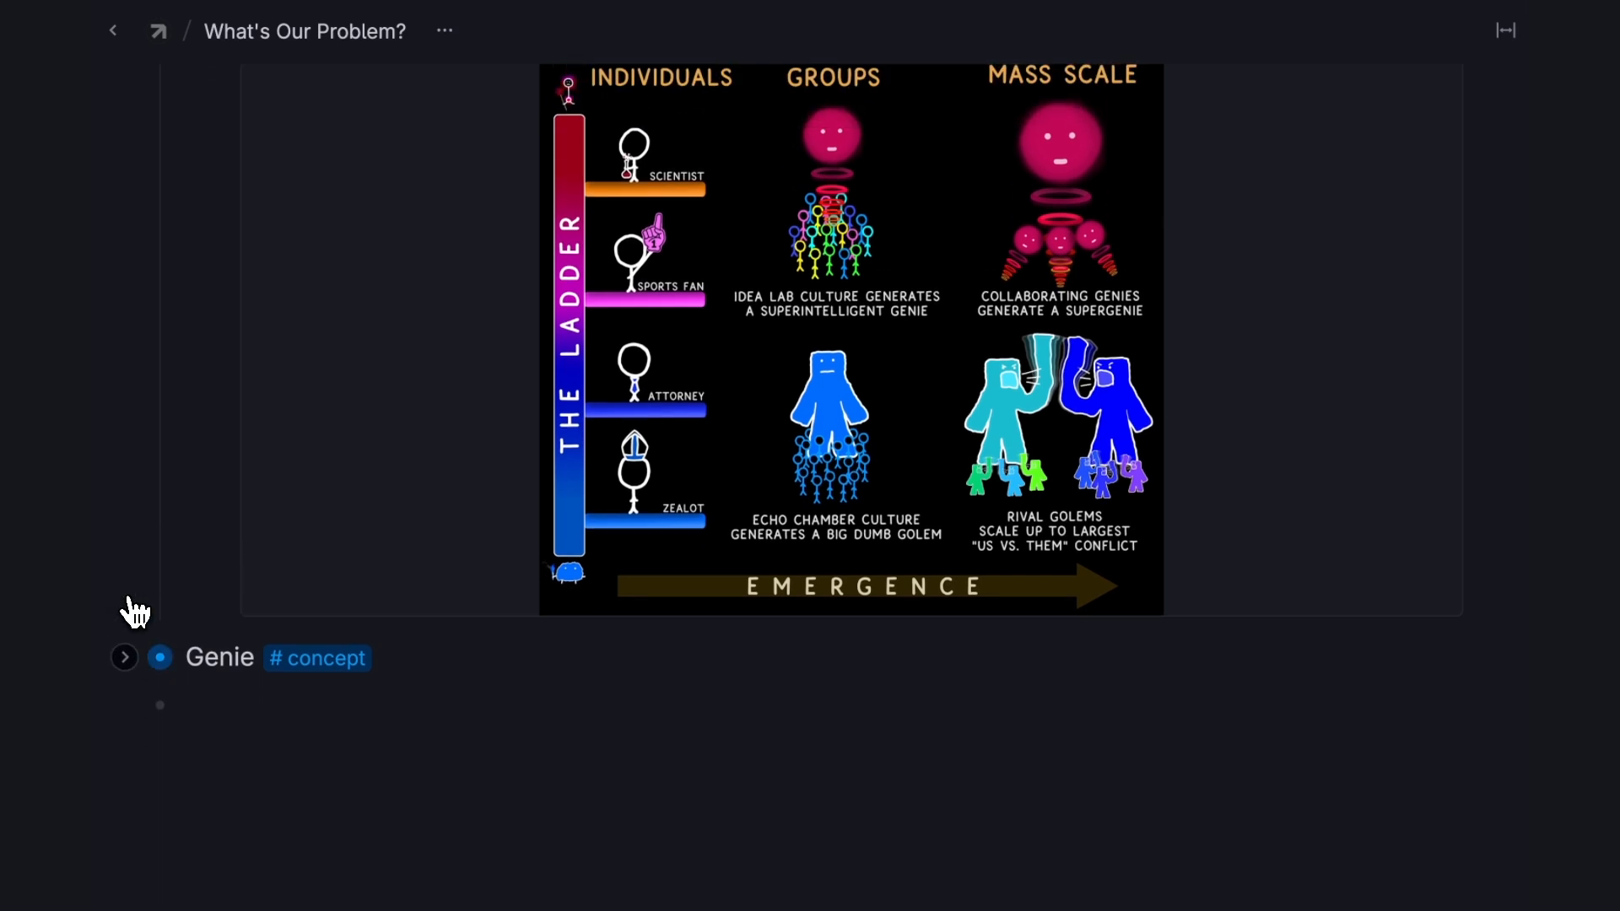
scroll(128, 612, "up", 3)
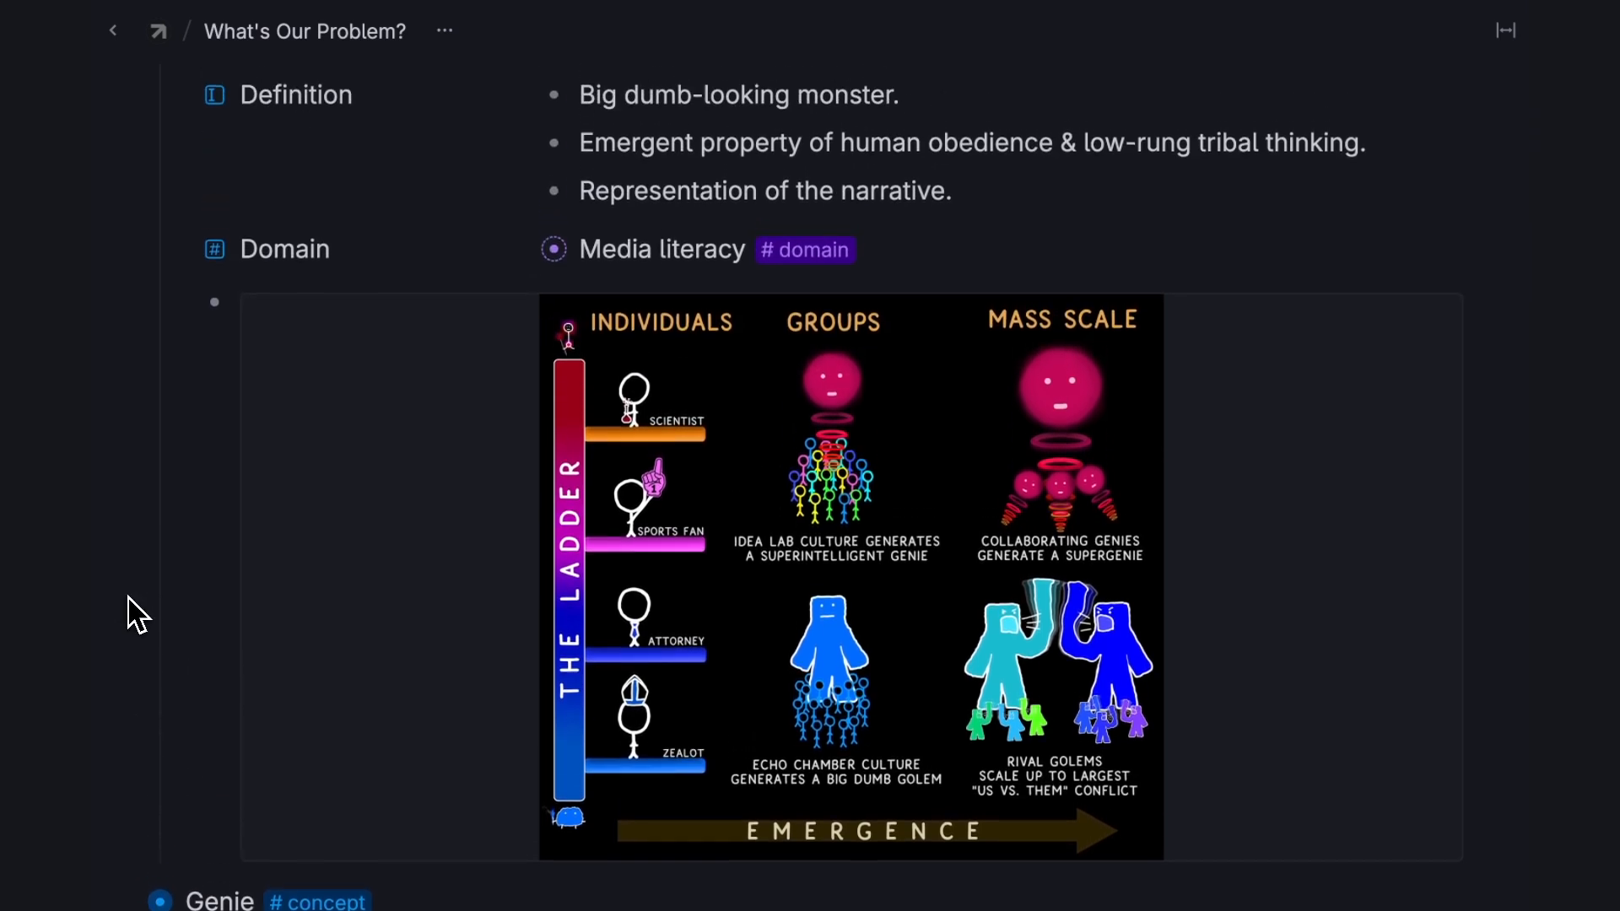
left_click(125, 176)
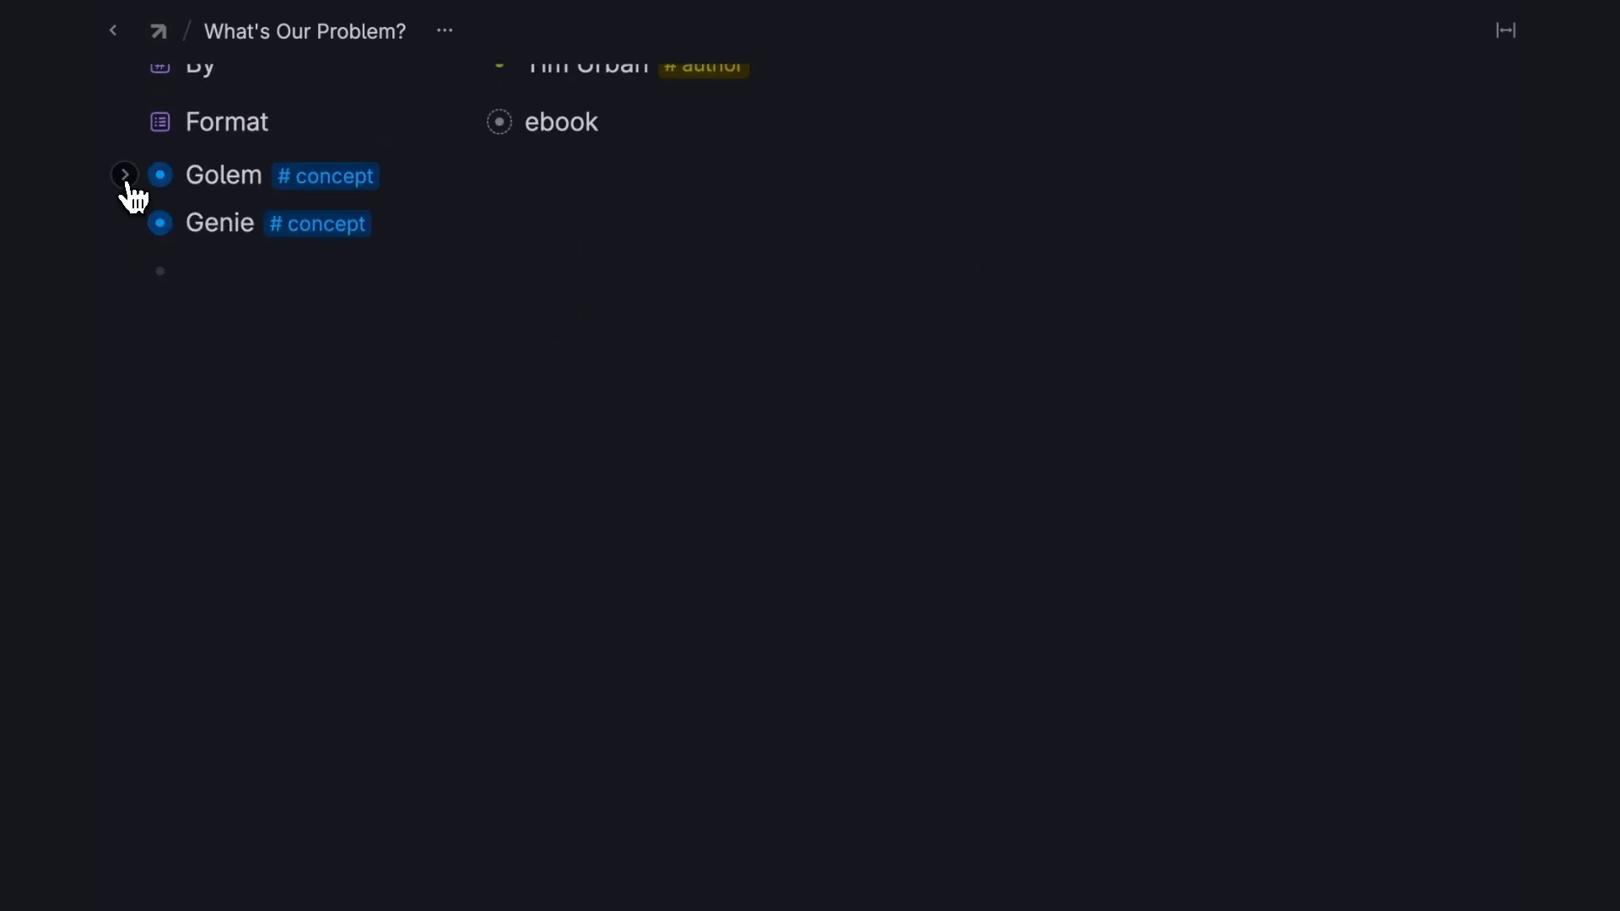
scroll(128, 187, "up", 3)
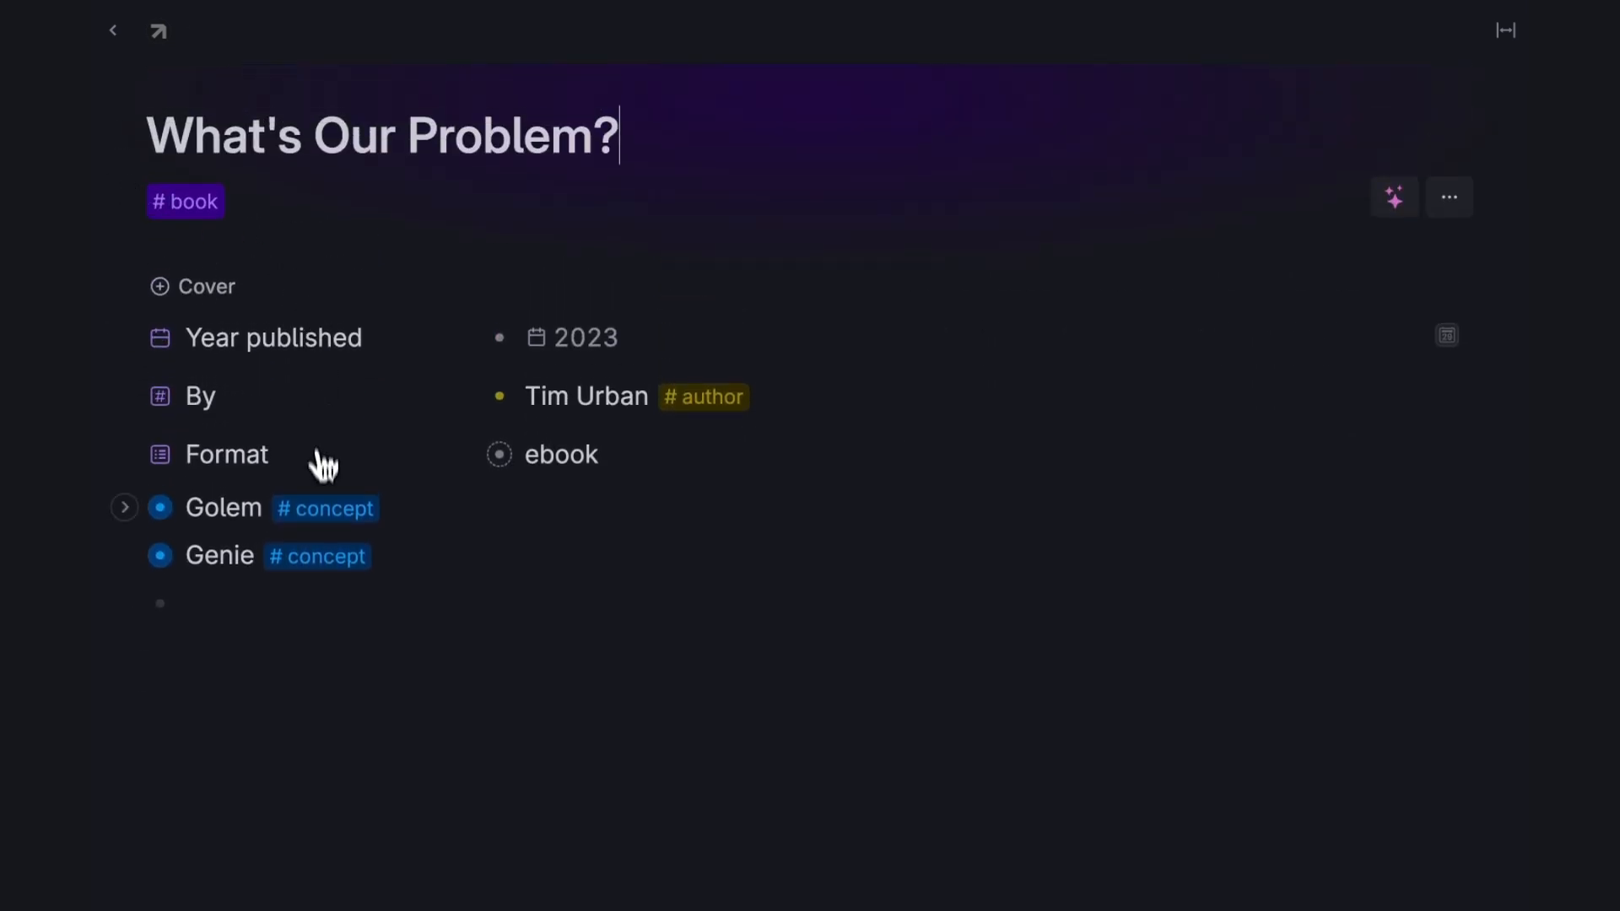
Open the concept supertag's content template in a widened side-by-side view and add a "Visualization" field to its default content.
left_click(325, 511)
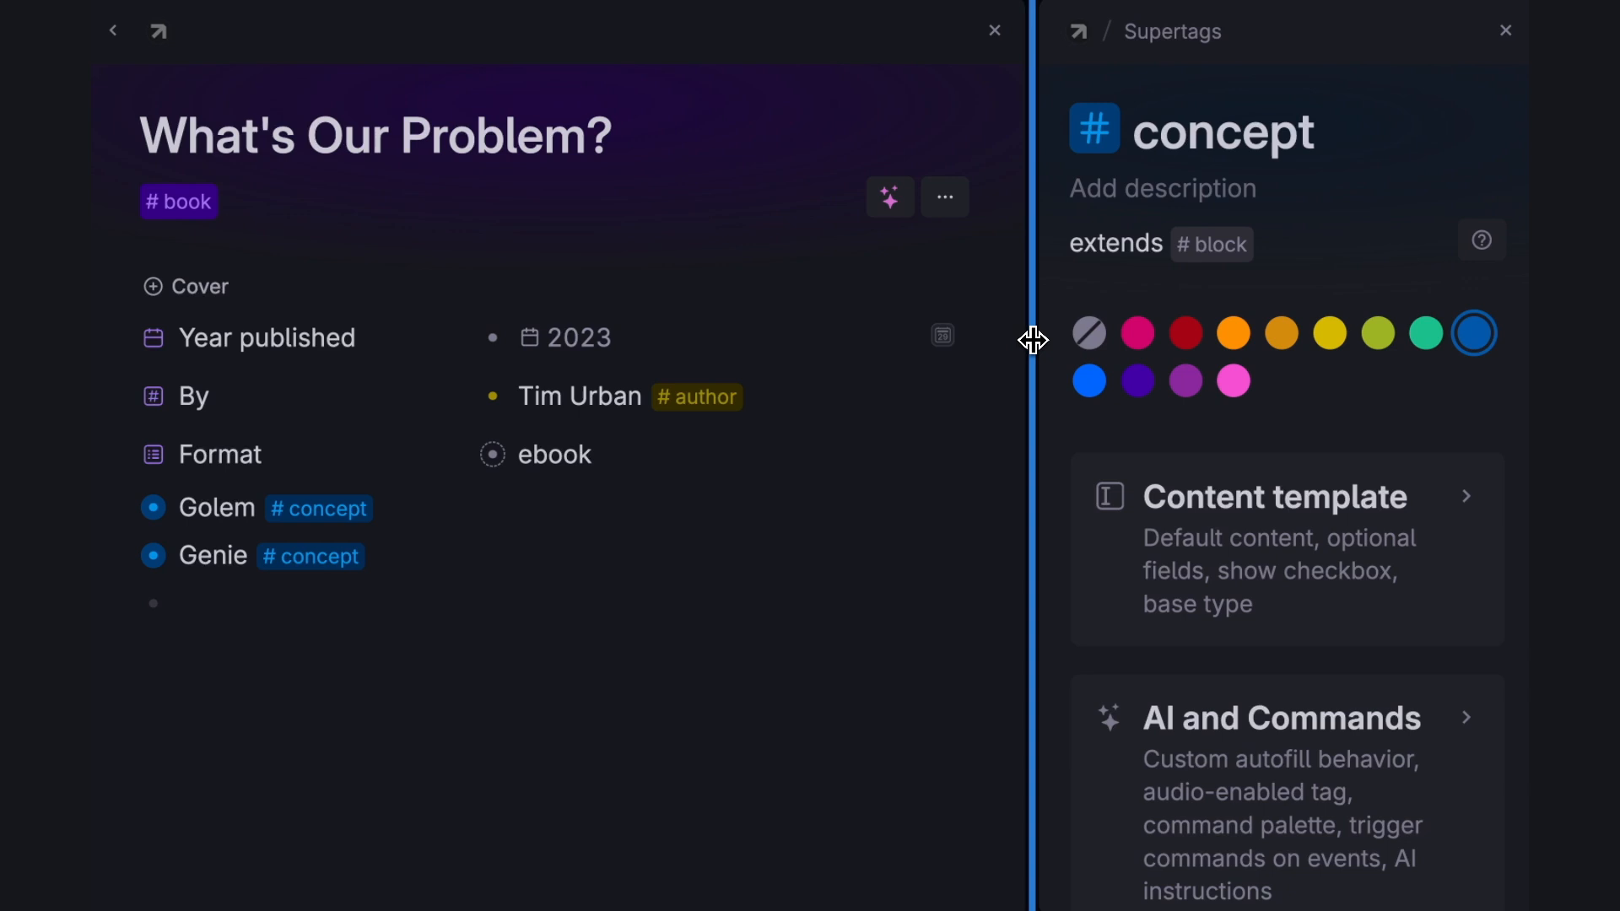
left_click_drag(1030, 337, 830, 337)
left_click(1050, 464)
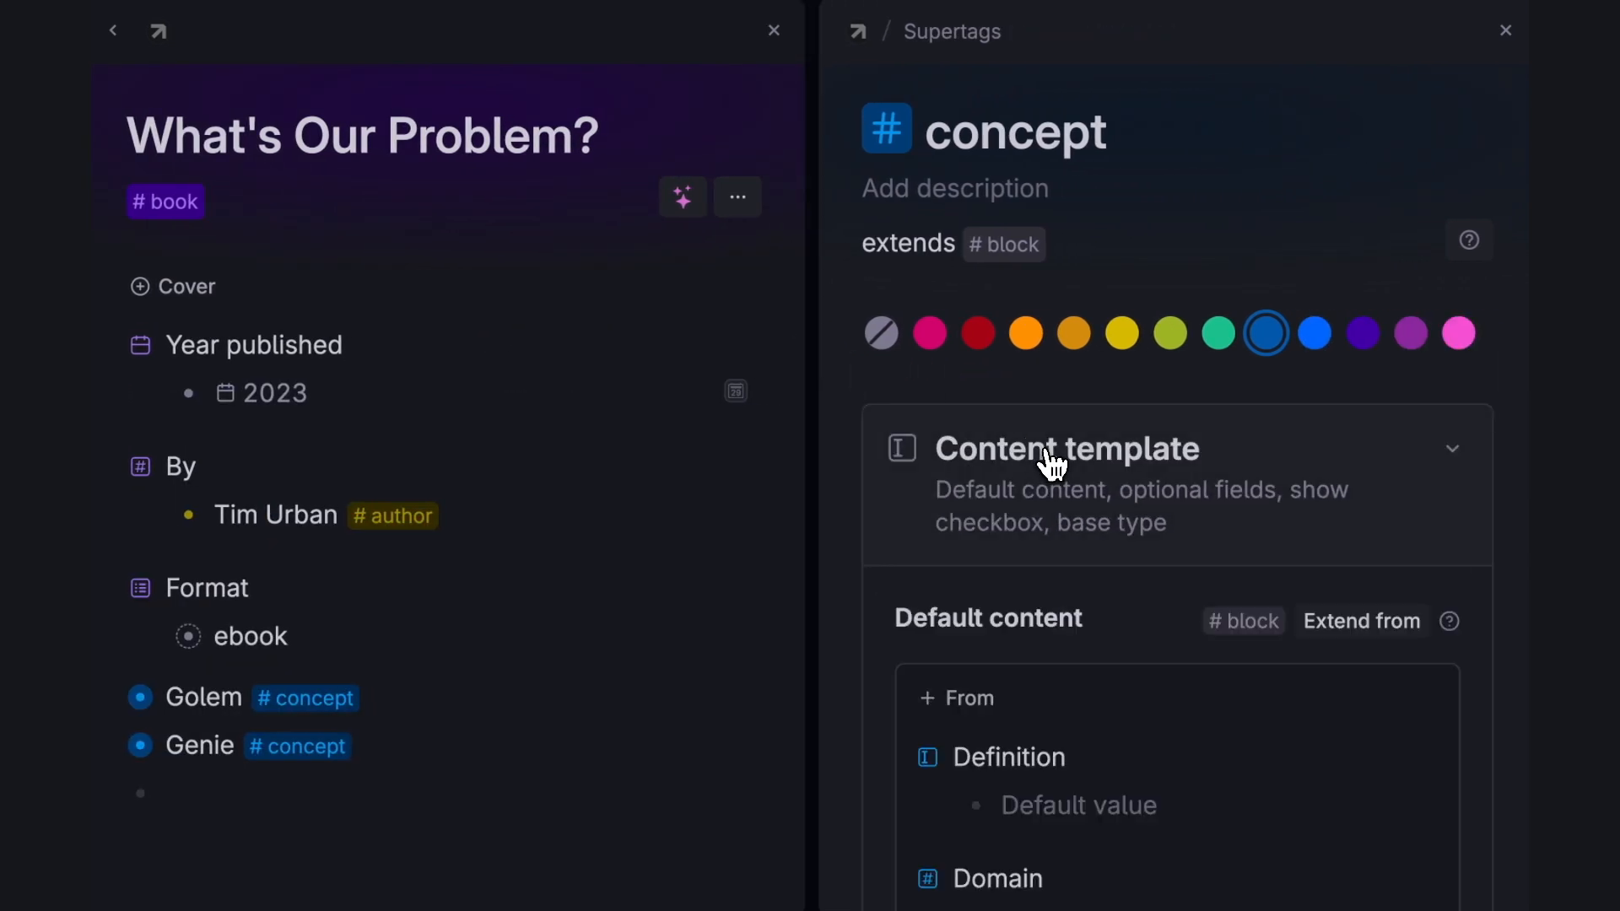
scroll(1046, 506, "down", 3)
type(">")
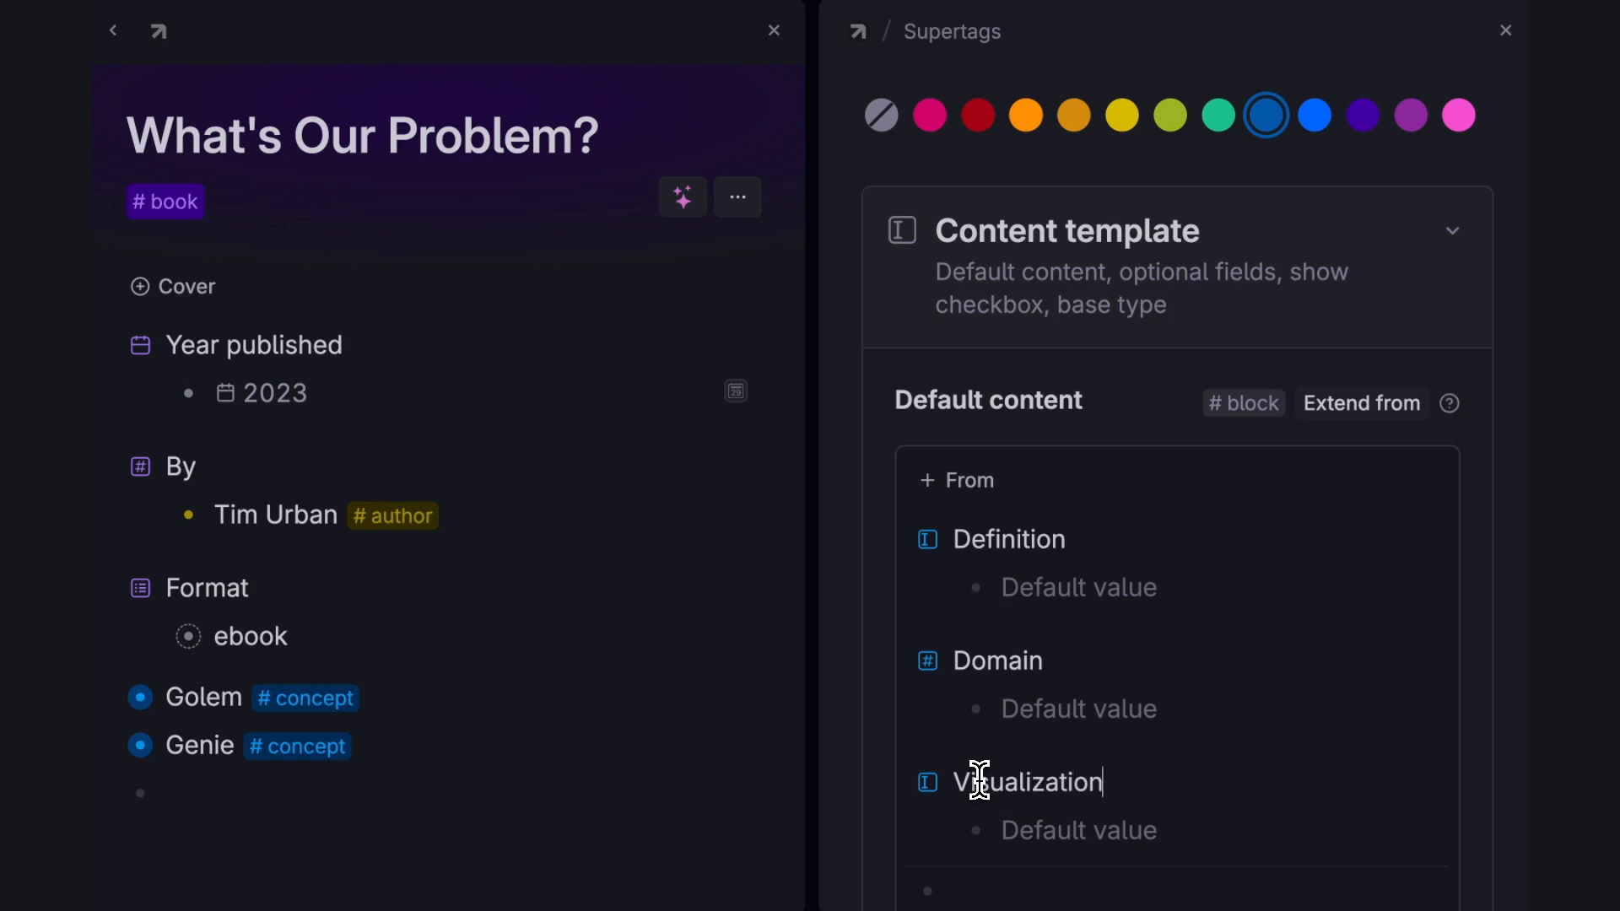
Add a "Related concepts" field to the concept supertag's default content below Visualization.
scroll(1049, 553, "down", 4)
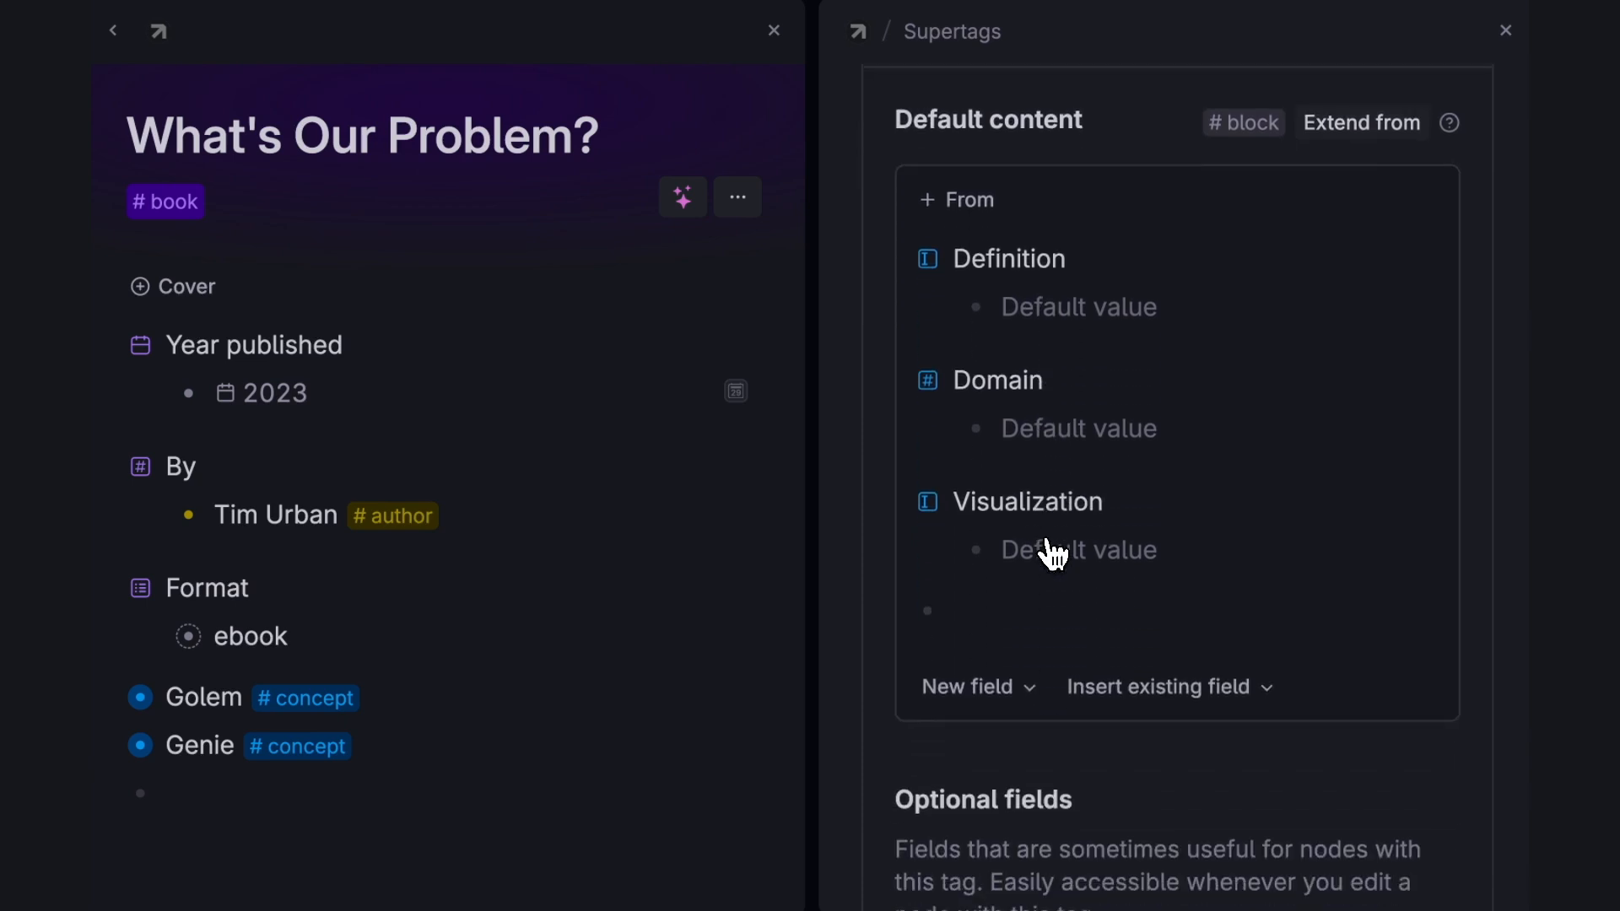
scroll(1050, 552, "down", 1)
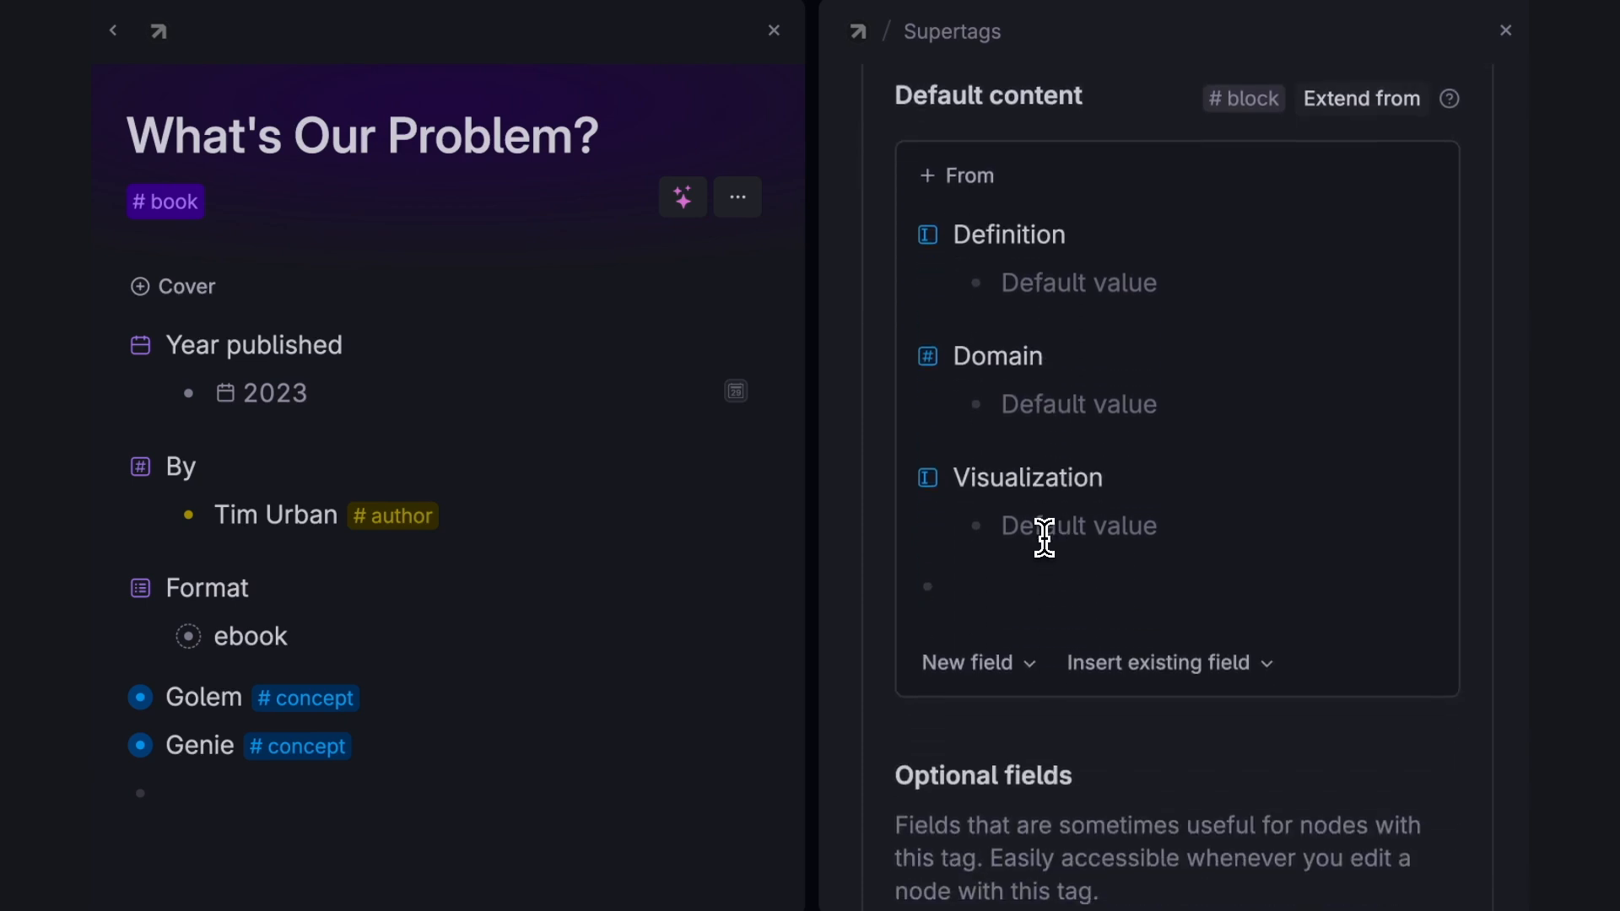
left_click(1006, 575)
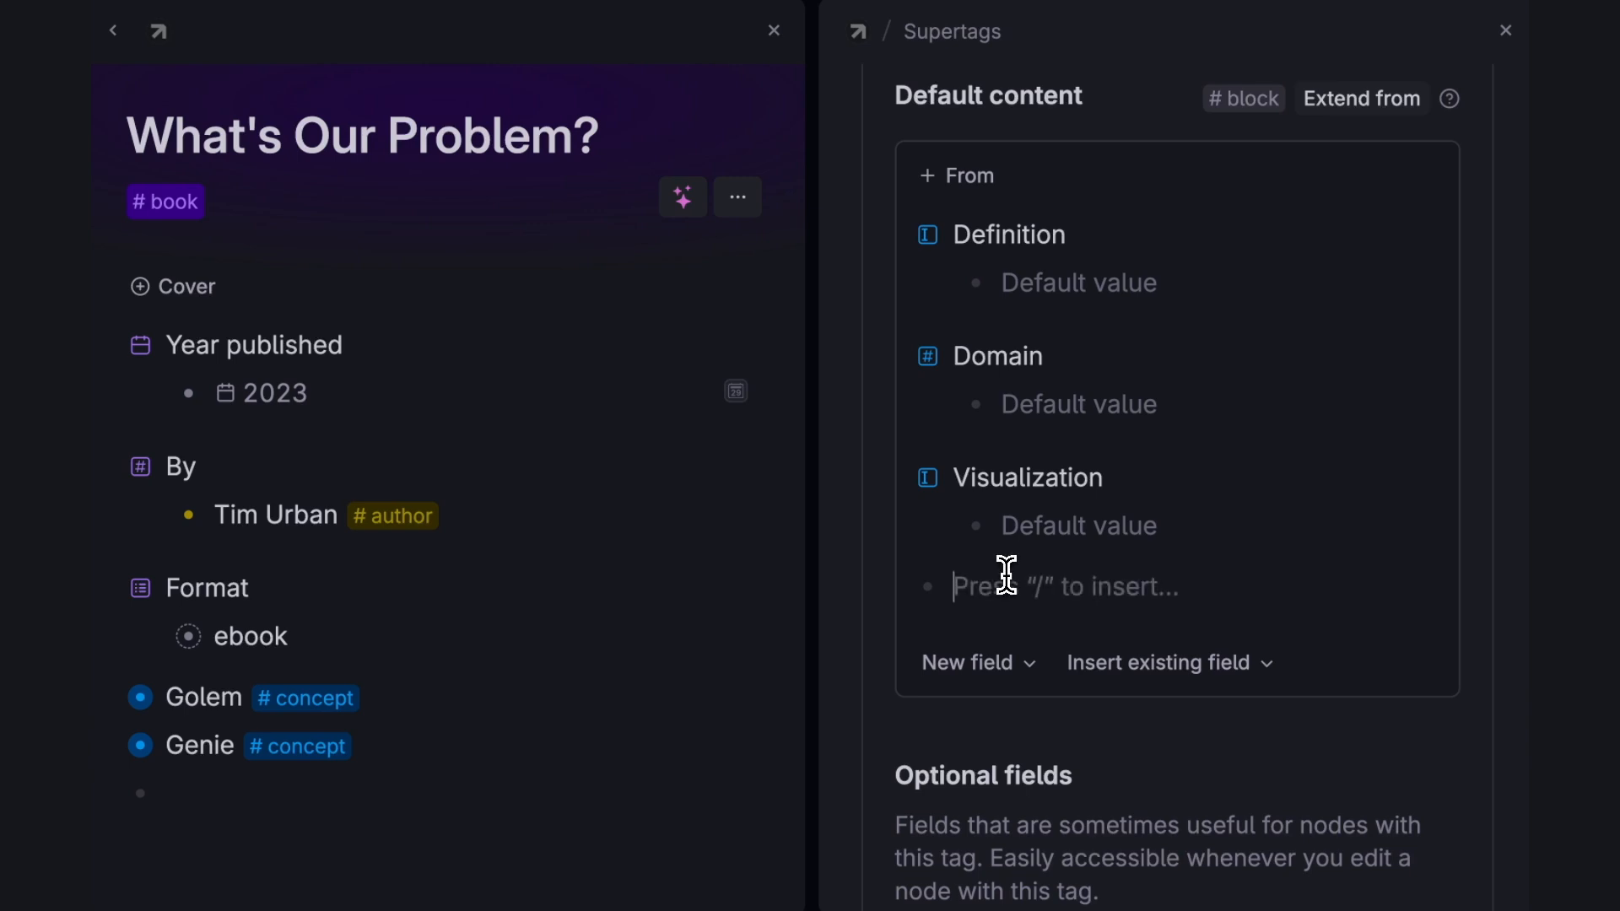
type(">")
type("Related")
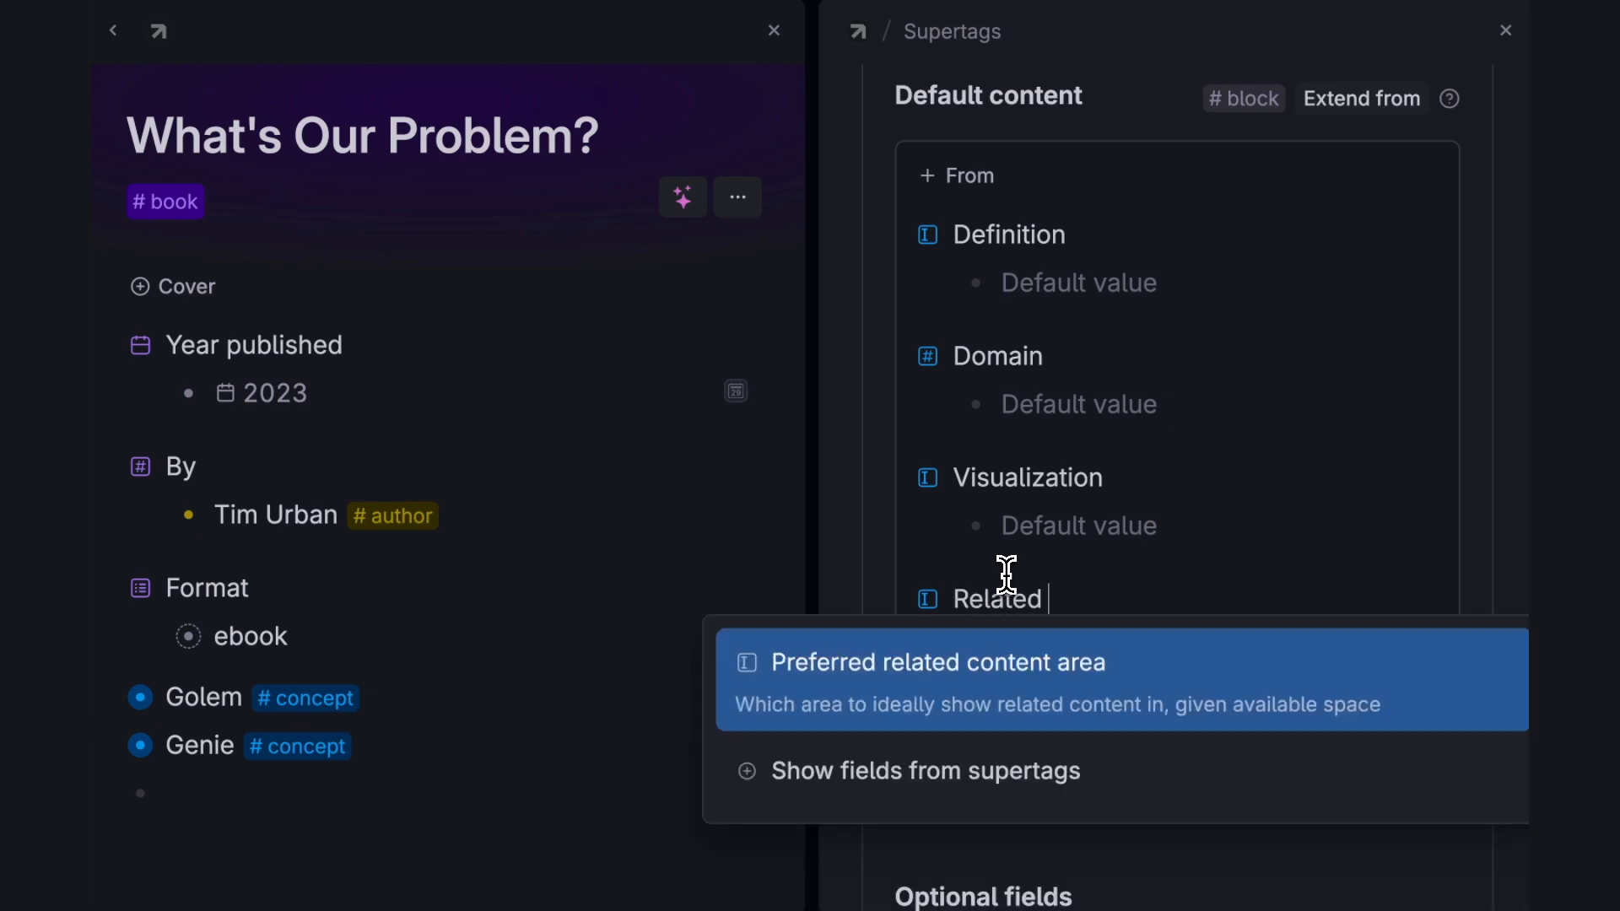
type(" concepts")
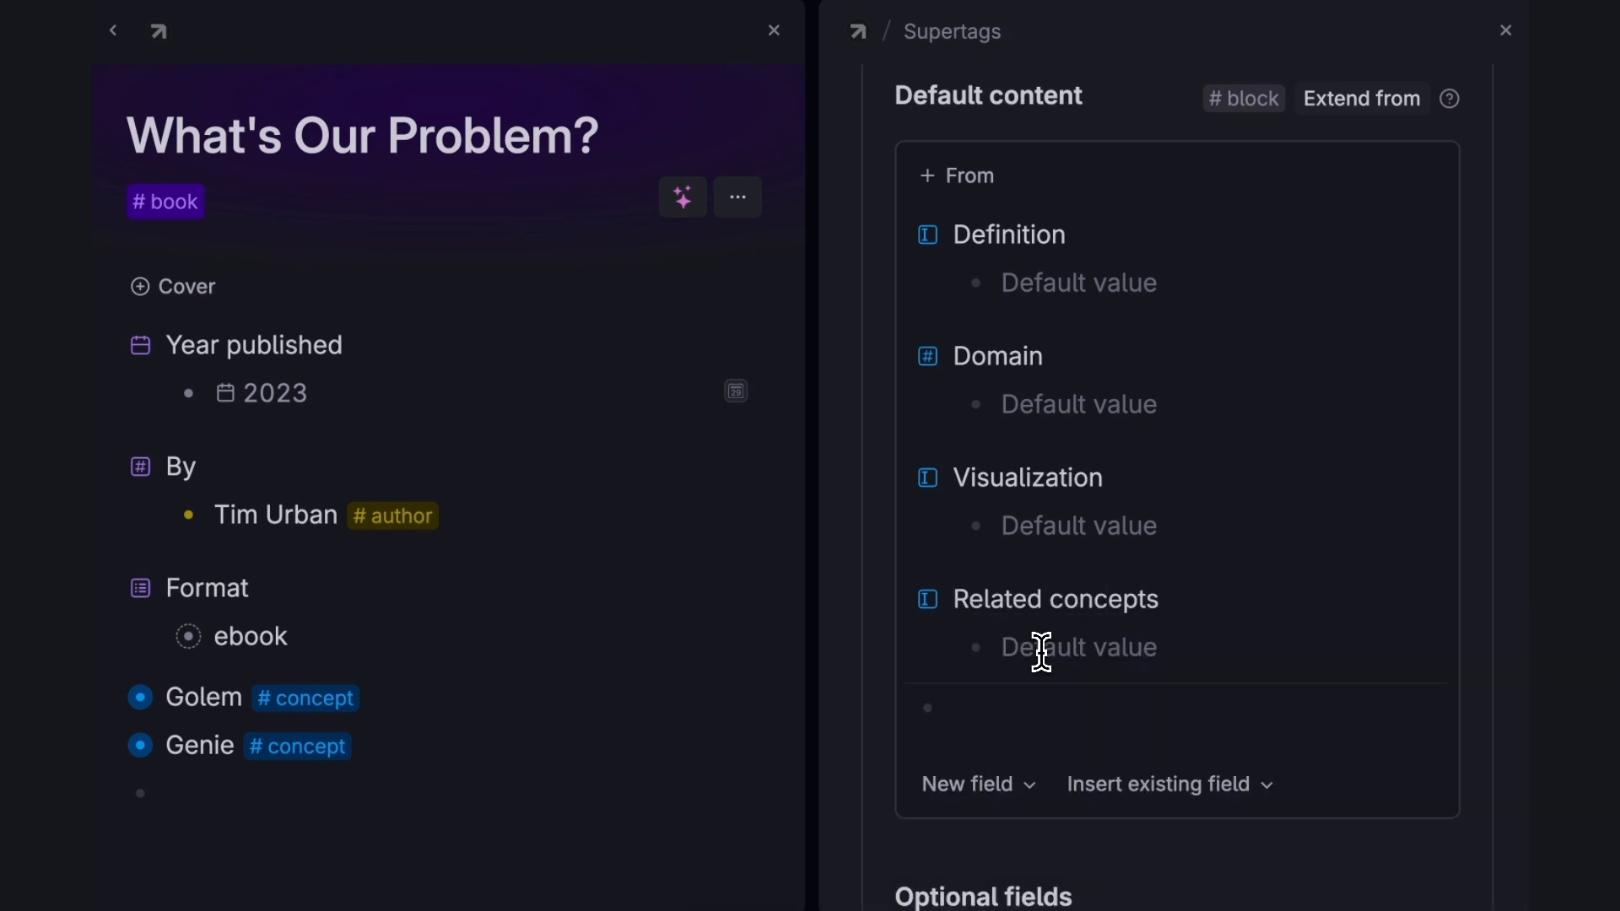
Make the Related concepts field an "Options from supertag" field using the concept supertag, and close the supertag configuration.
left_click(928, 601)
left_click(977, 682)
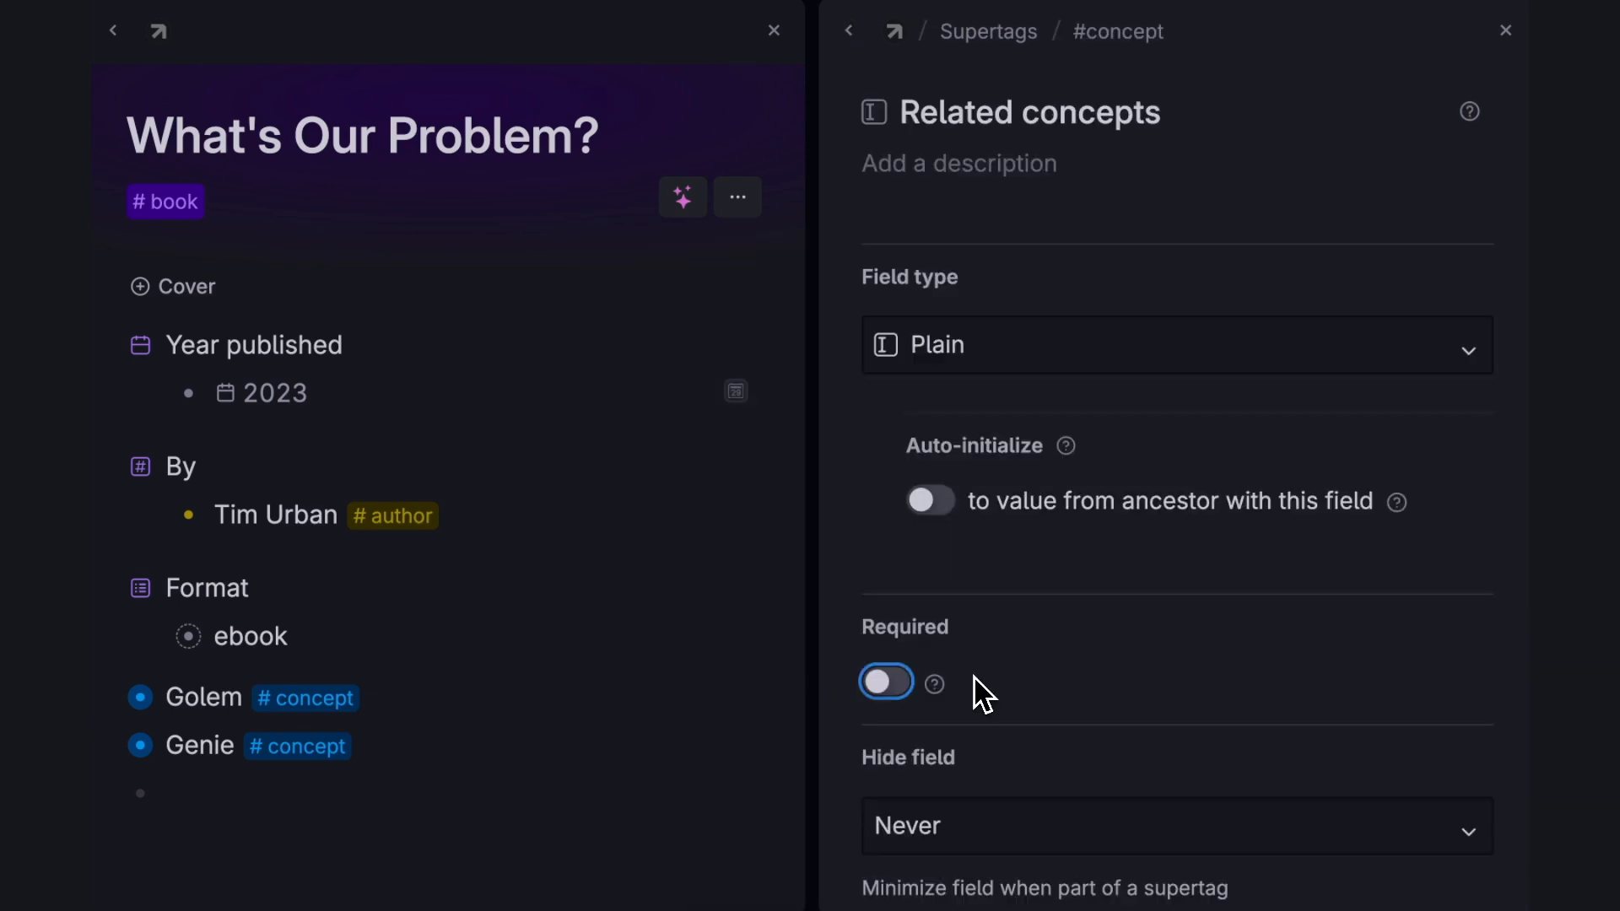
left_click(1055, 362)
left_click(1055, 489)
left_click(1043, 498)
type("co")
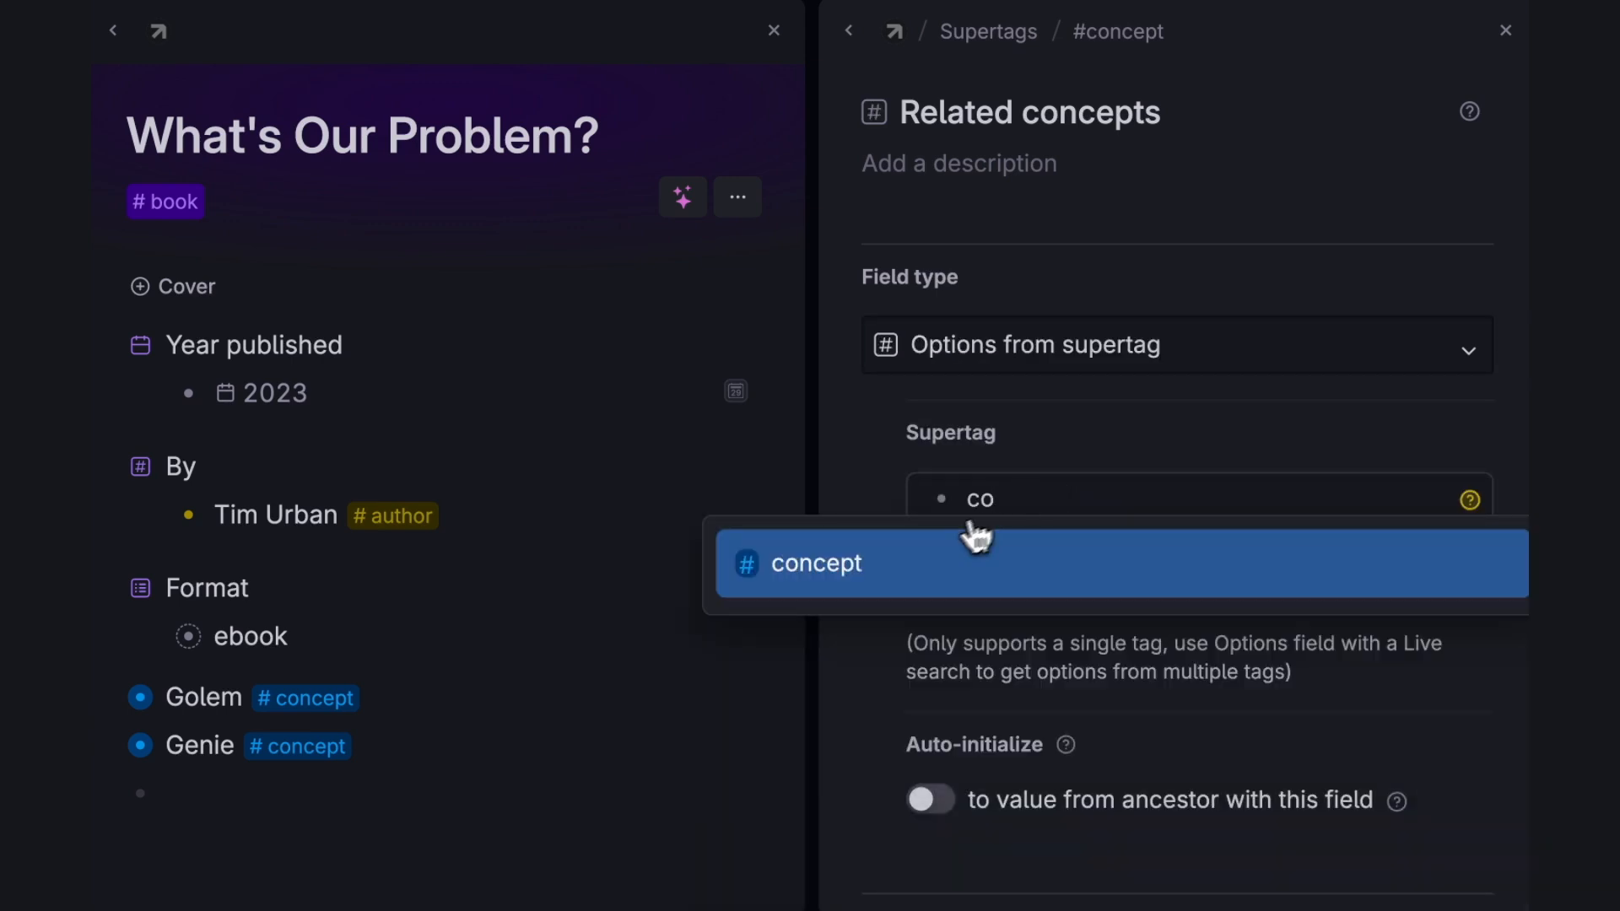
left_click(931, 561)
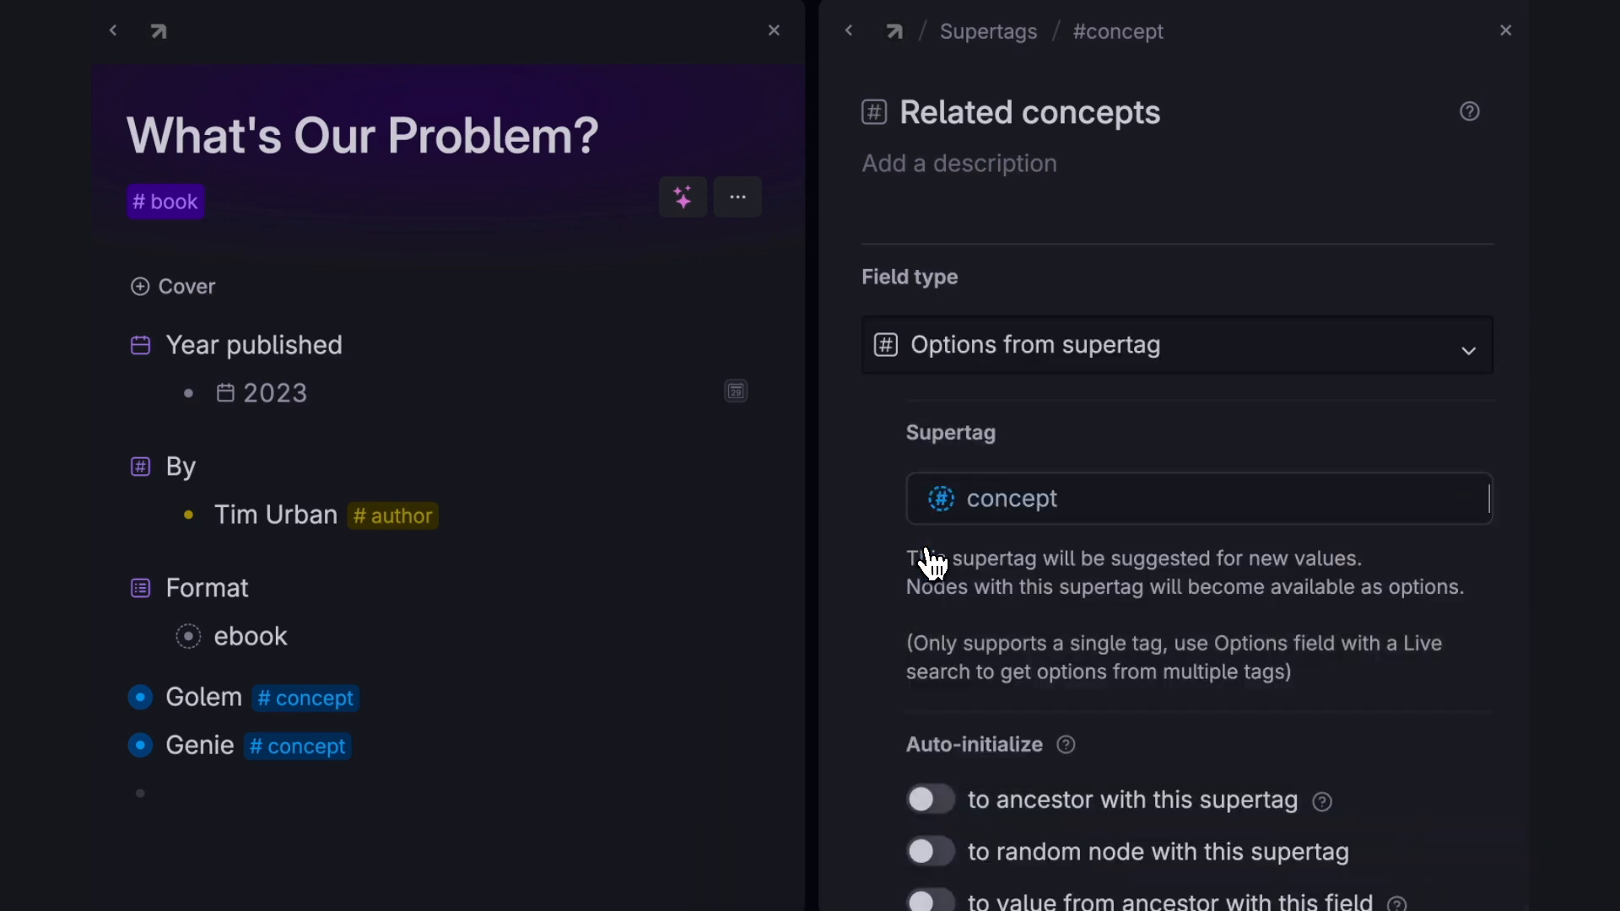
left_click(851, 33)
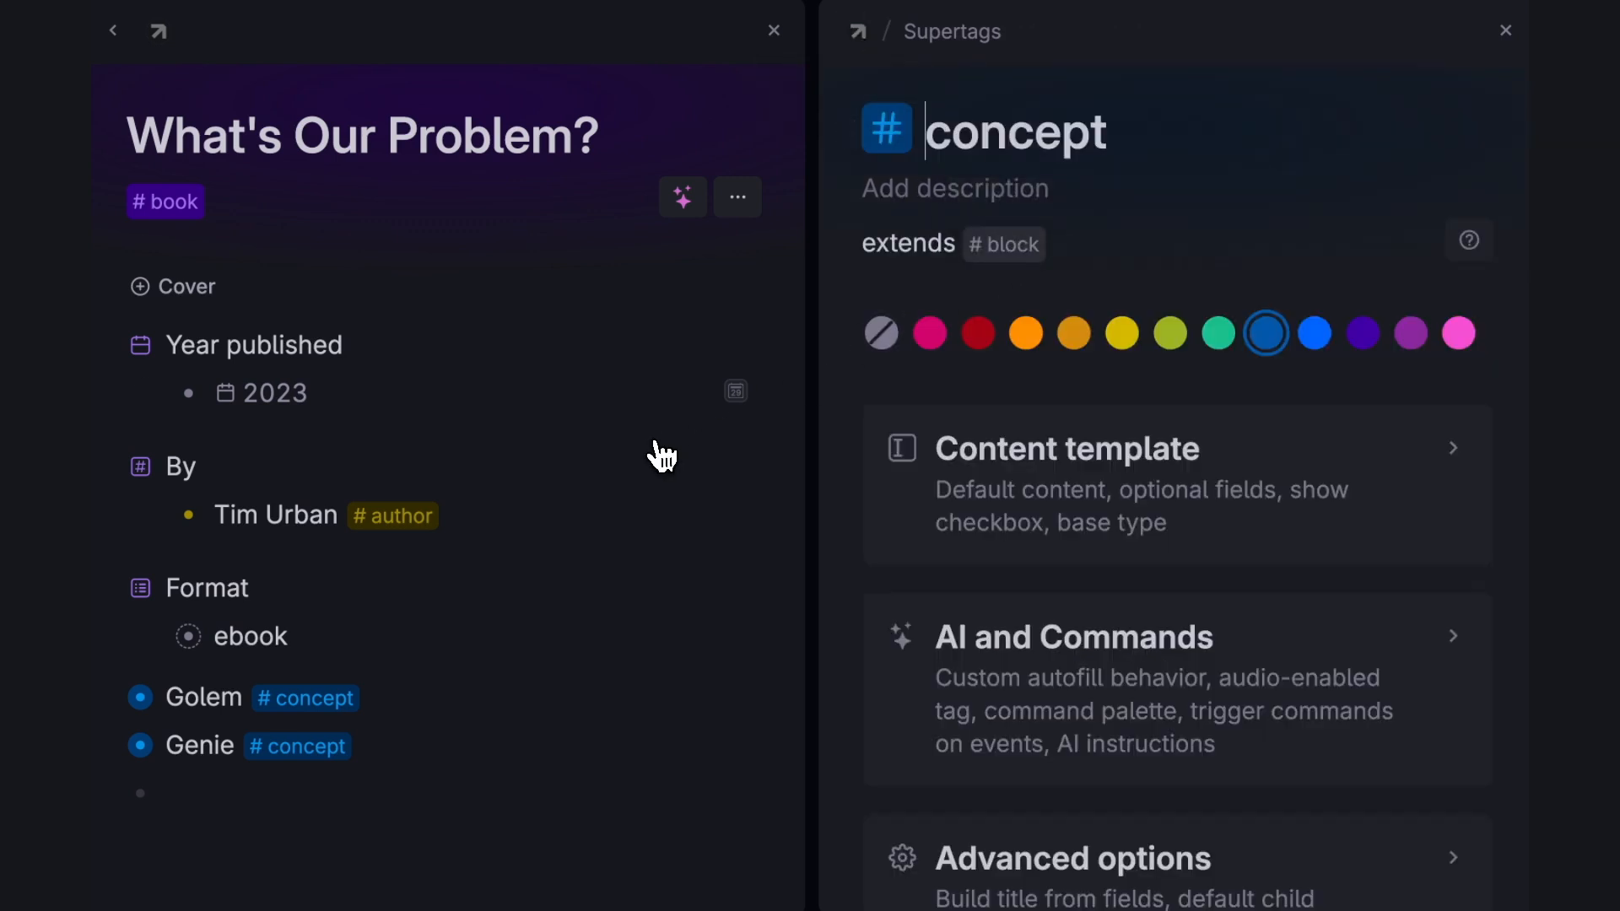
left_click(1504, 32)
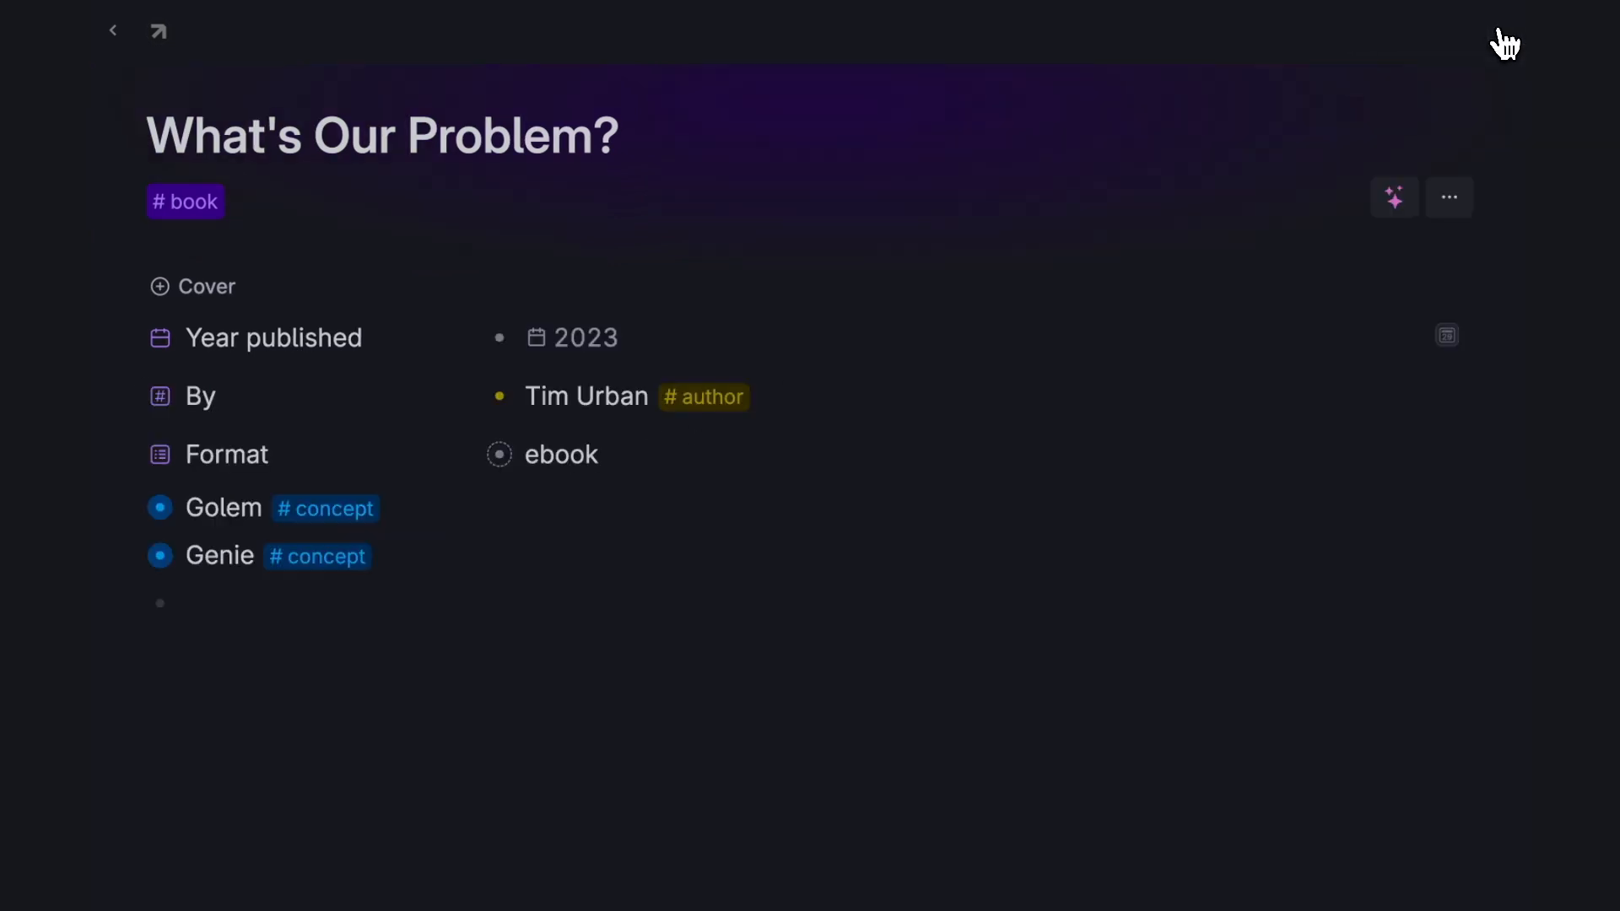
Expand the Golem concept and move its attached ladder image into the Visualization field.
left_click(150, 508)
scroll(359, 713, "down", 1)
scroll(354, 709, "down", 4)
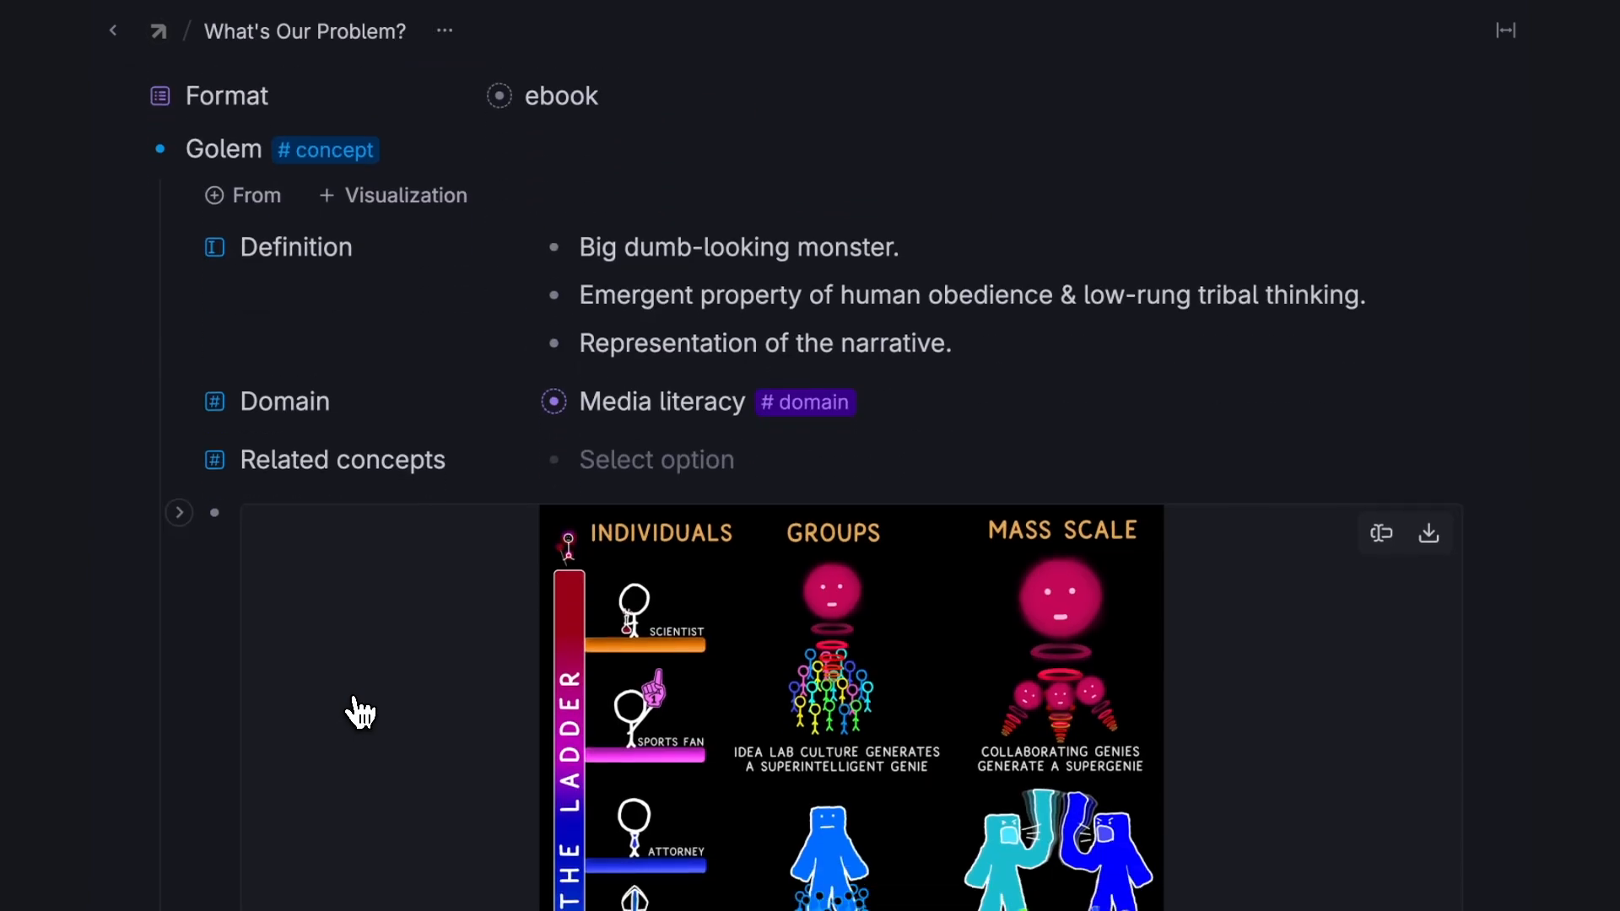
left_click(406, 176)
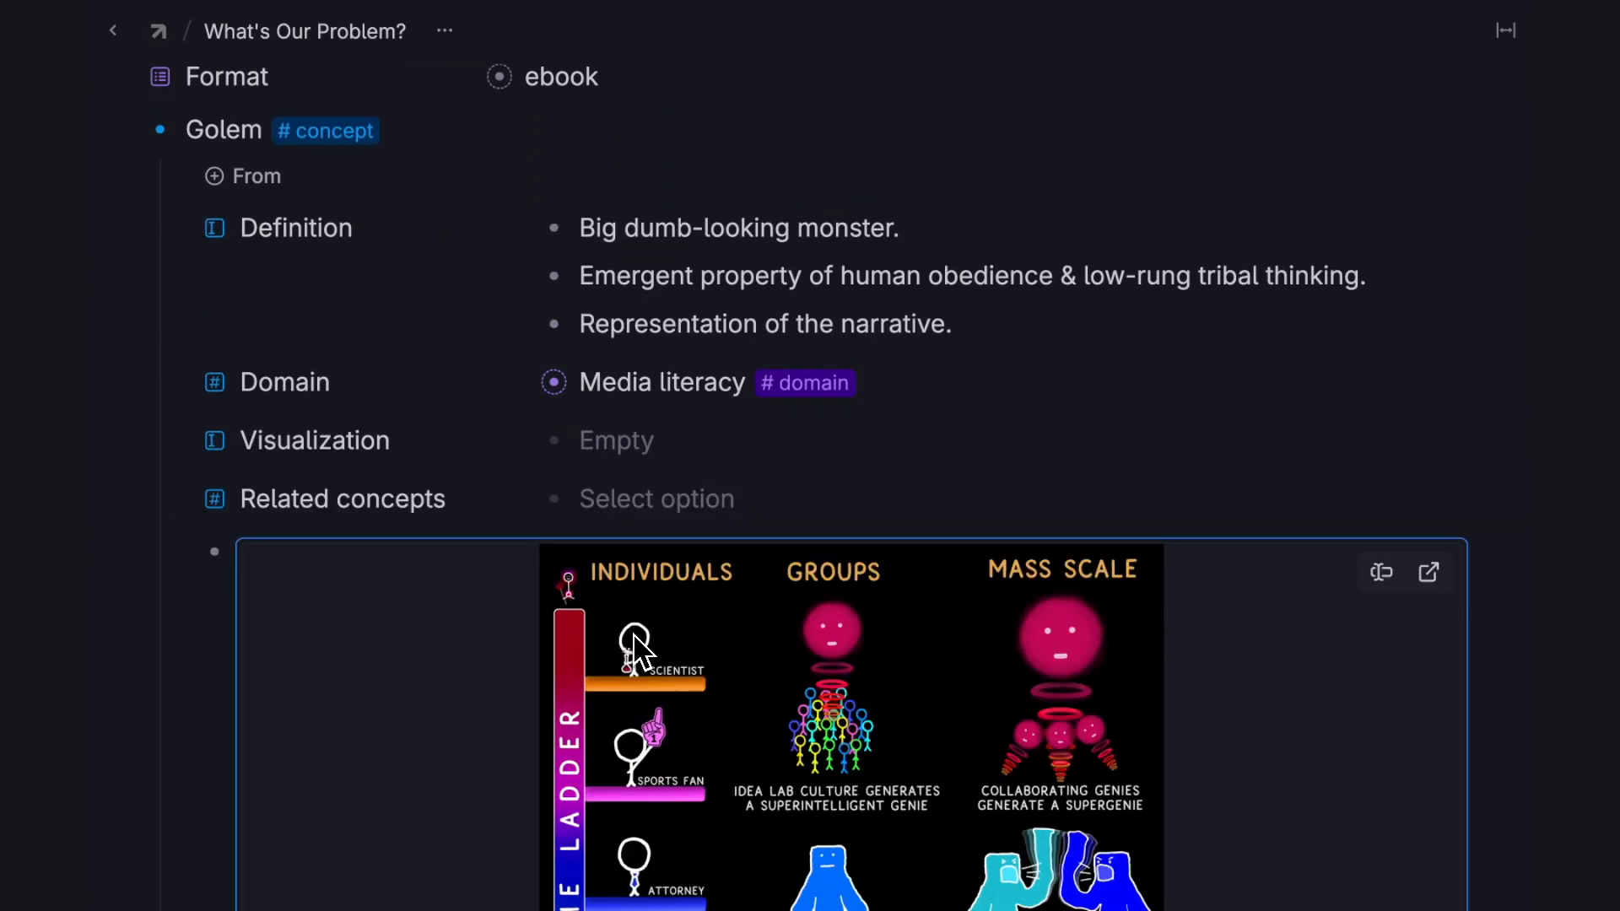
key("super+x")
scroll(654, 431, "down", 1)
left_click(650, 380)
key("super+v")
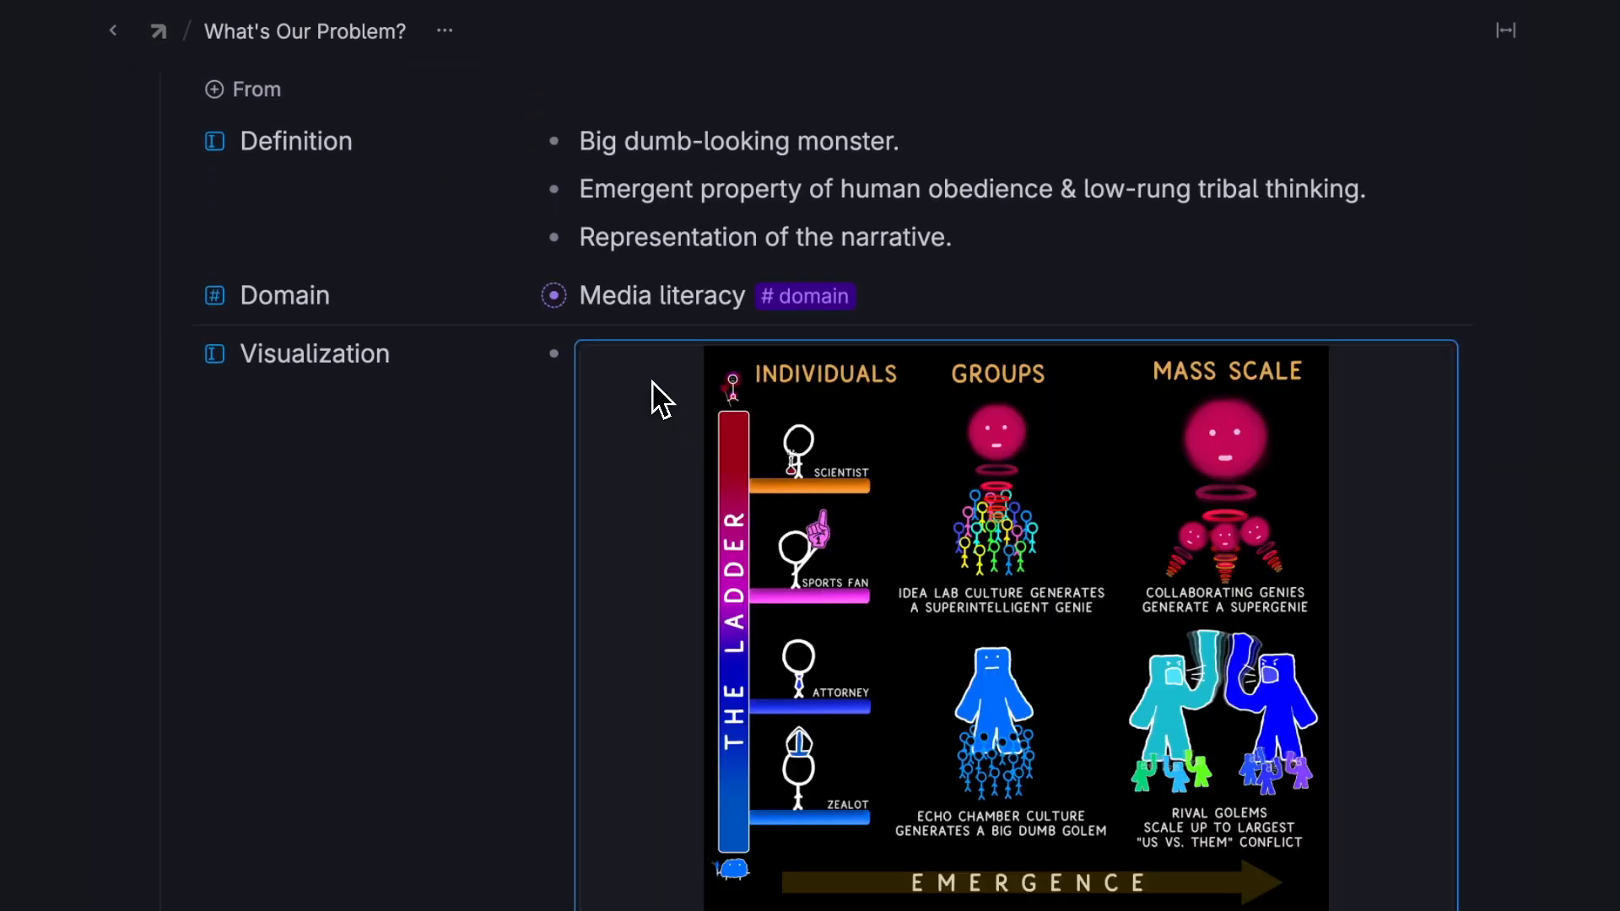
Set Golem's Related concepts field to the Genie concept.
scroll(658, 397, "down", 5)
left_click(629, 690)
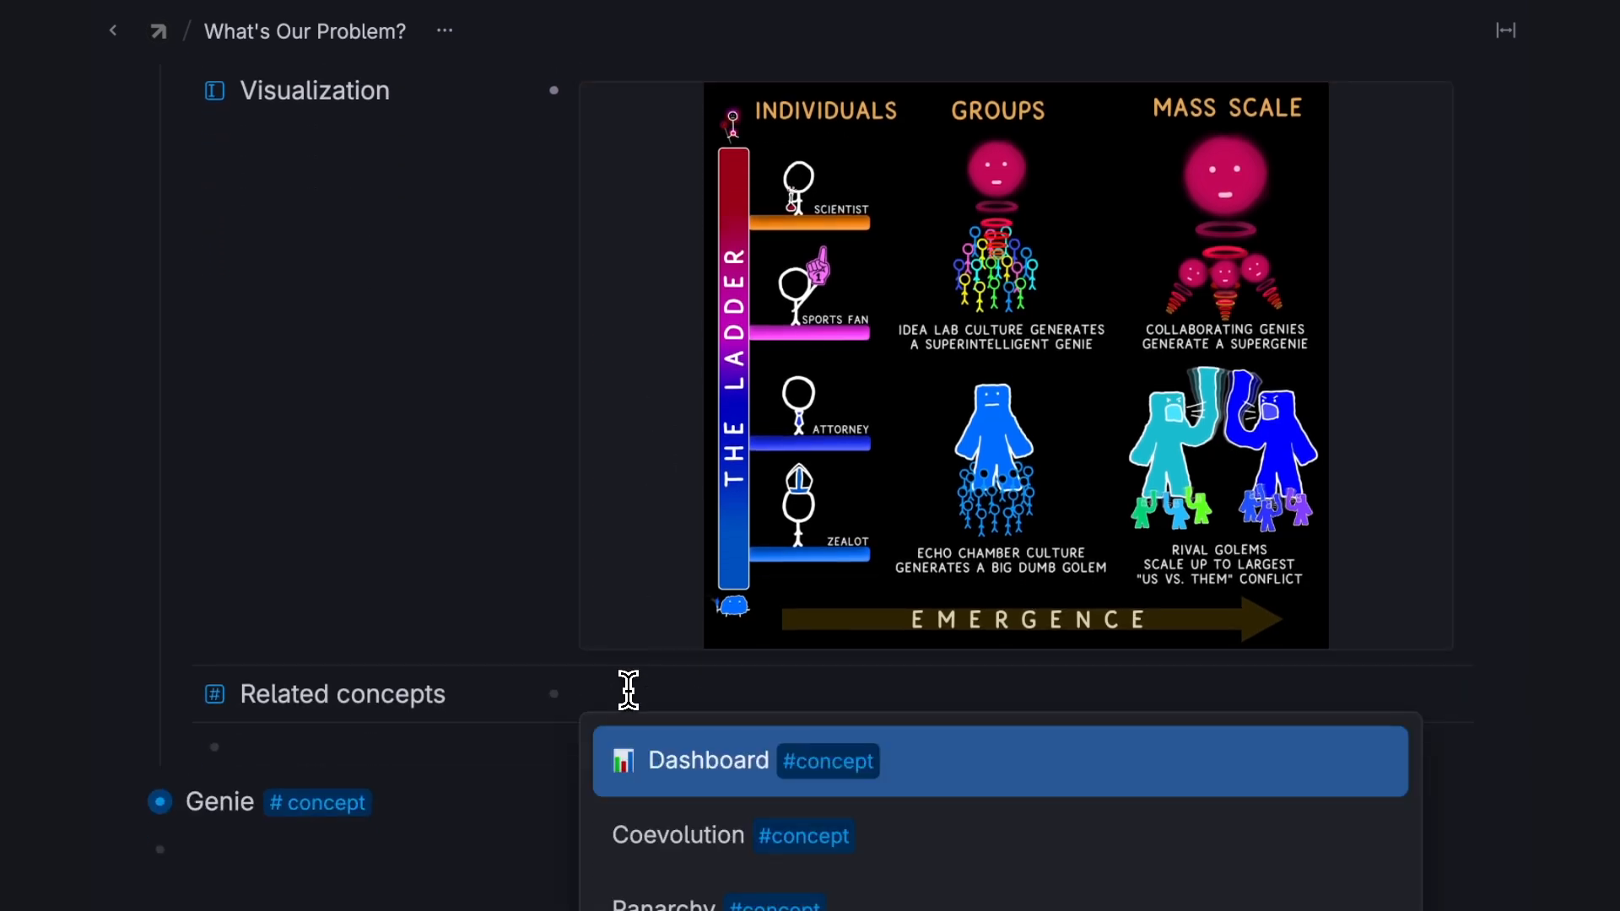
type("g")
left_click(673, 354)
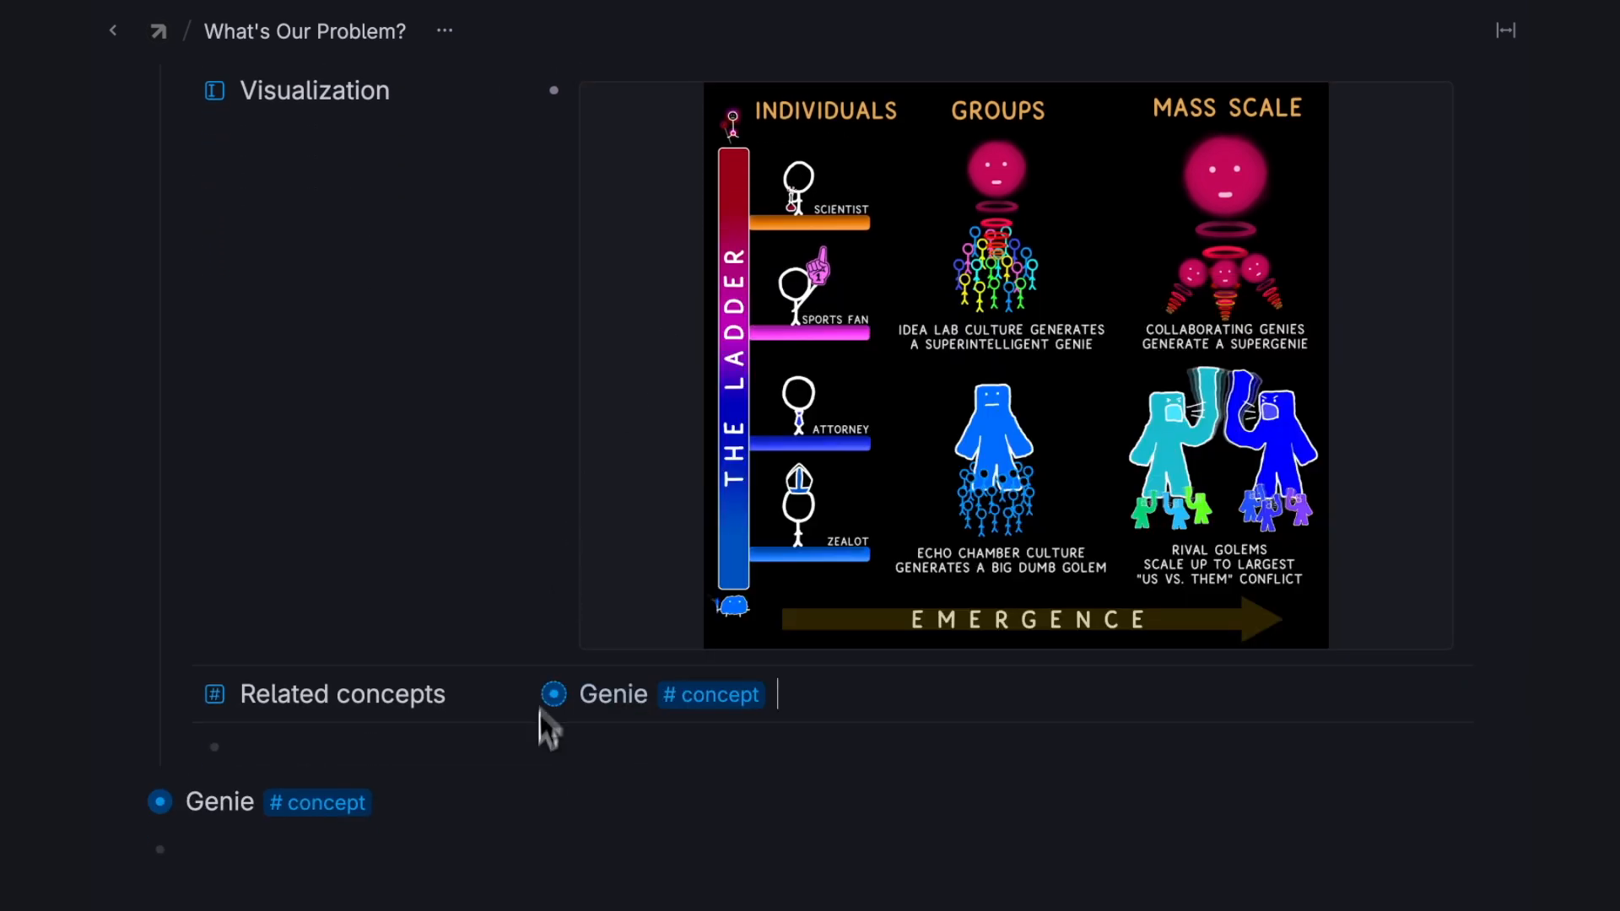
Copy Golem's visualization image and paste it as a reference into the Visualization field of the expanded Genie concept.
left_click(661, 479)
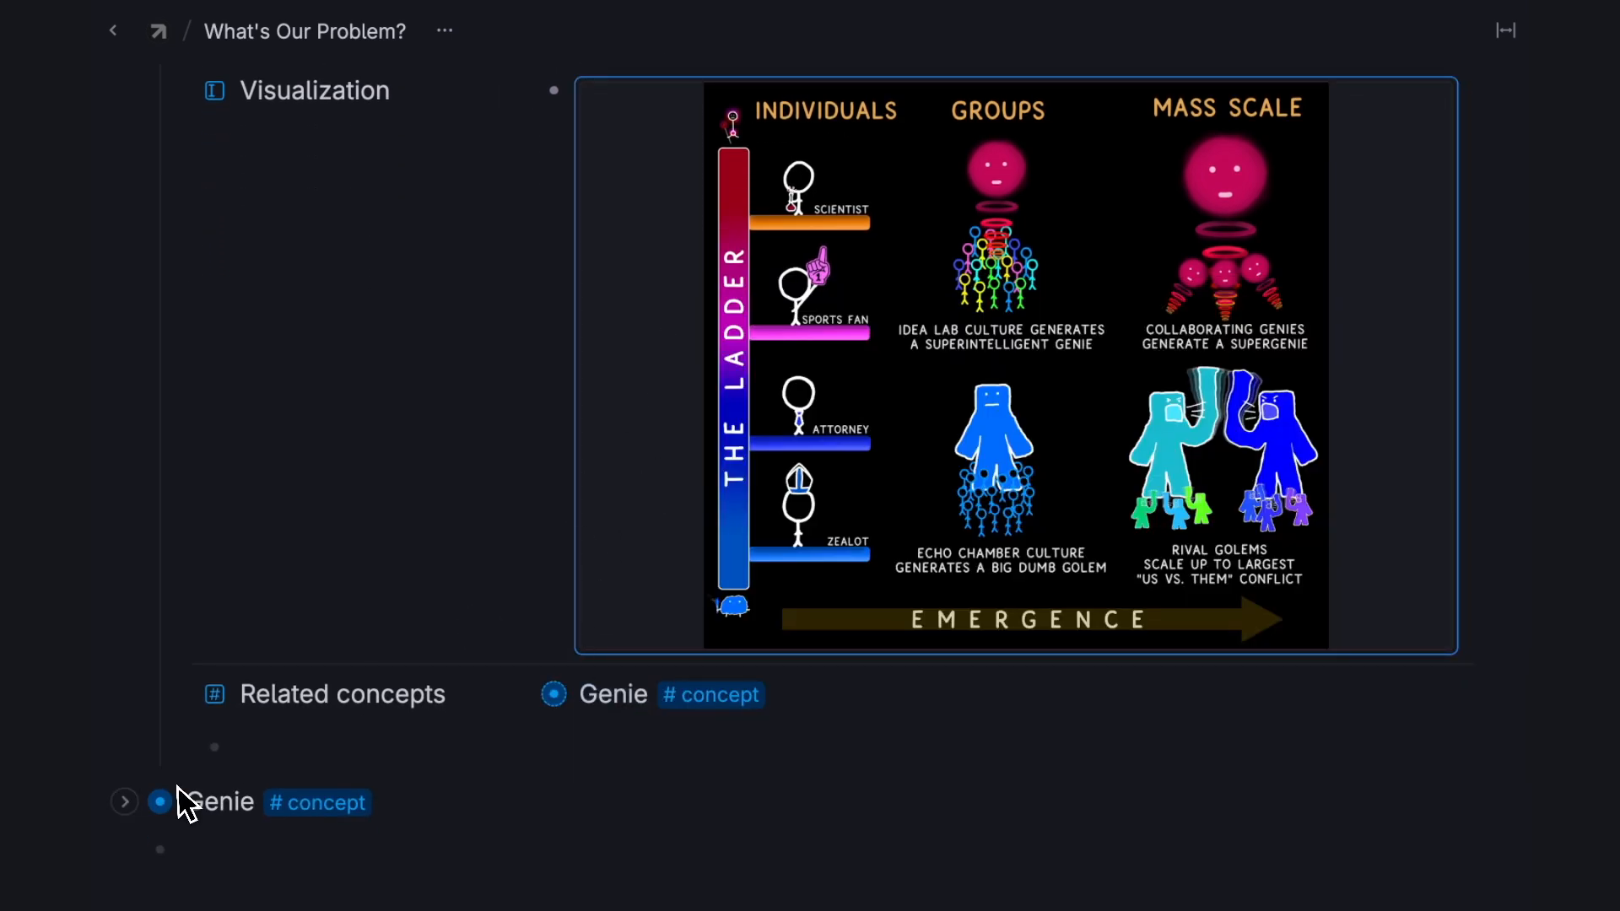
left_click(124, 801)
scroll(130, 814, "down", 4)
left_click(372, 517)
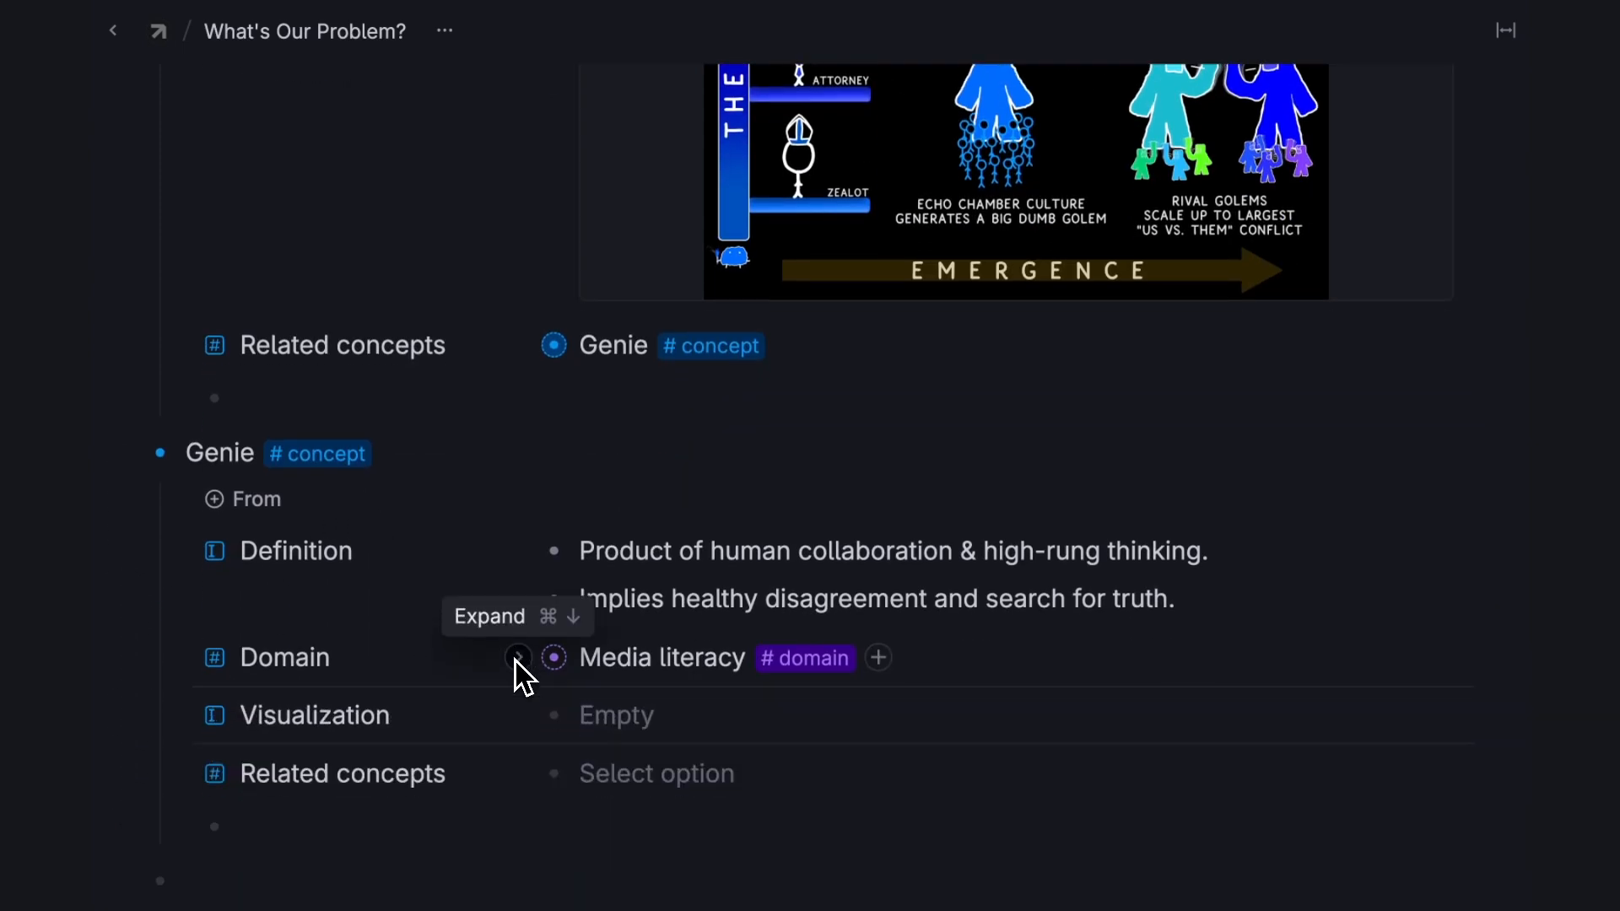
scroll(518, 667, "down", 3)
key("super+v")
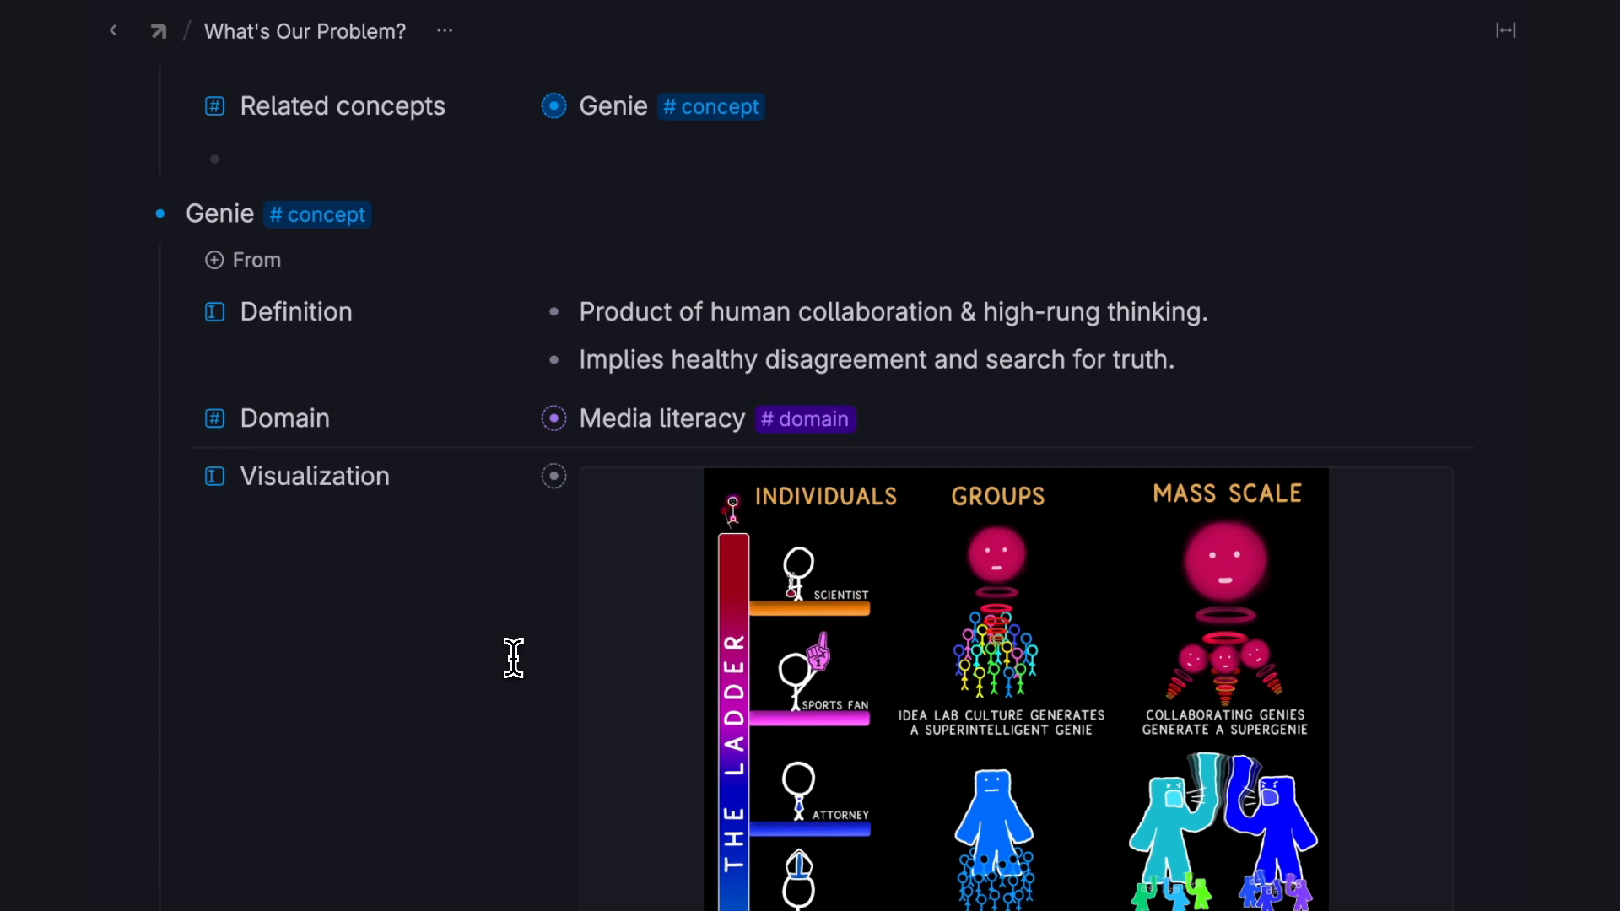
Set Genie's Related concepts field to the Golem concept.
scroll(513, 658, "down", 1)
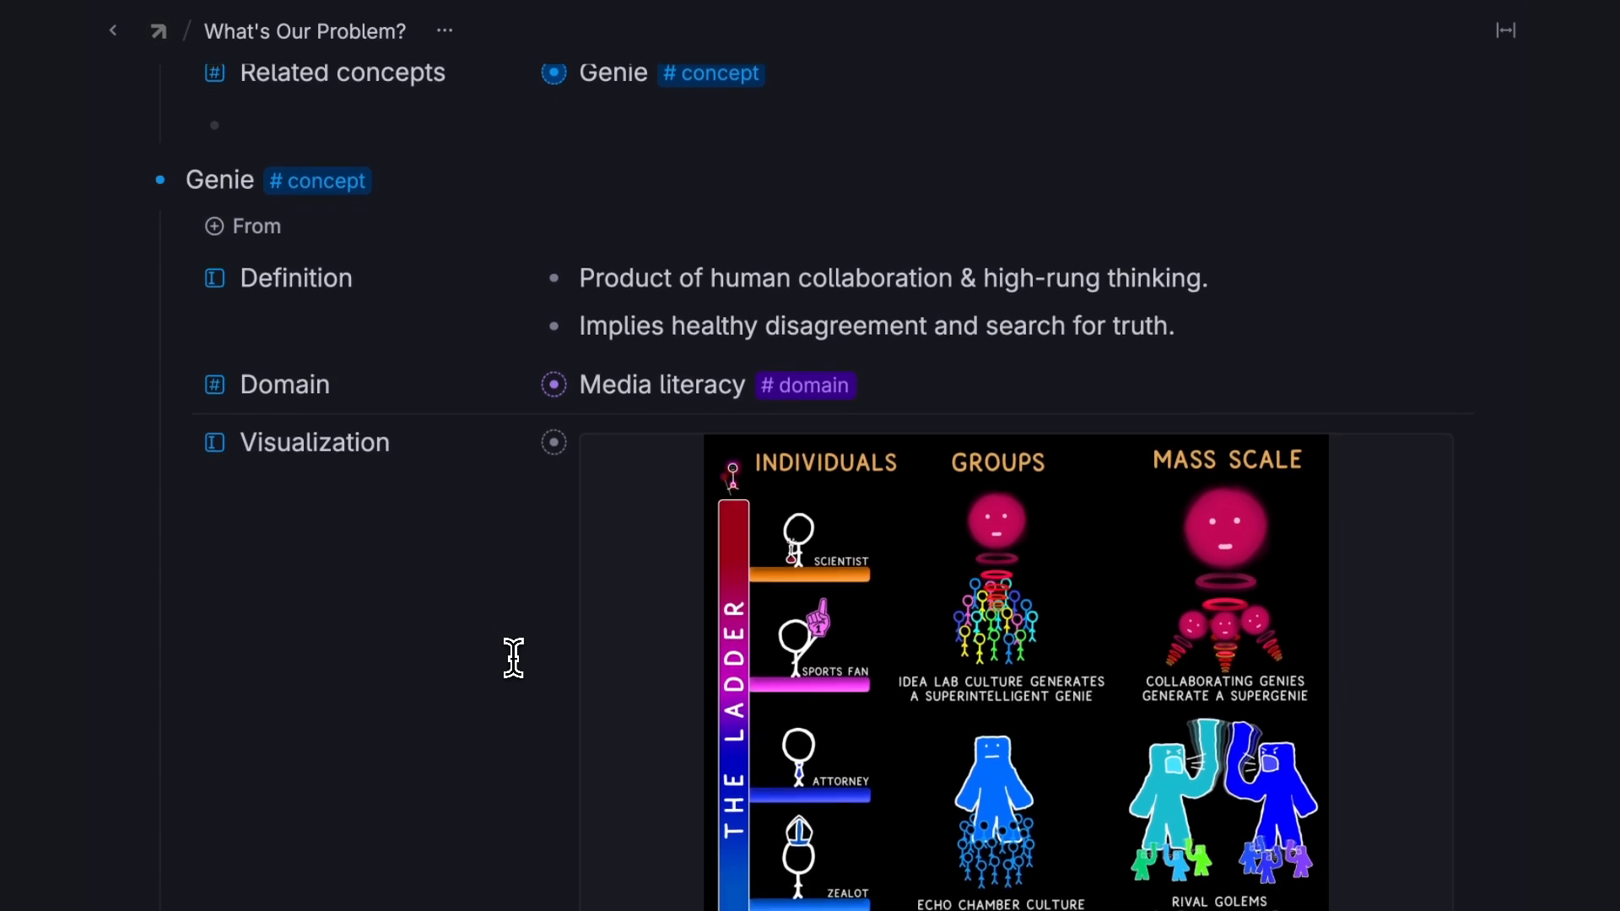
scroll(512, 658, "down", 5)
left_click(639, 639)
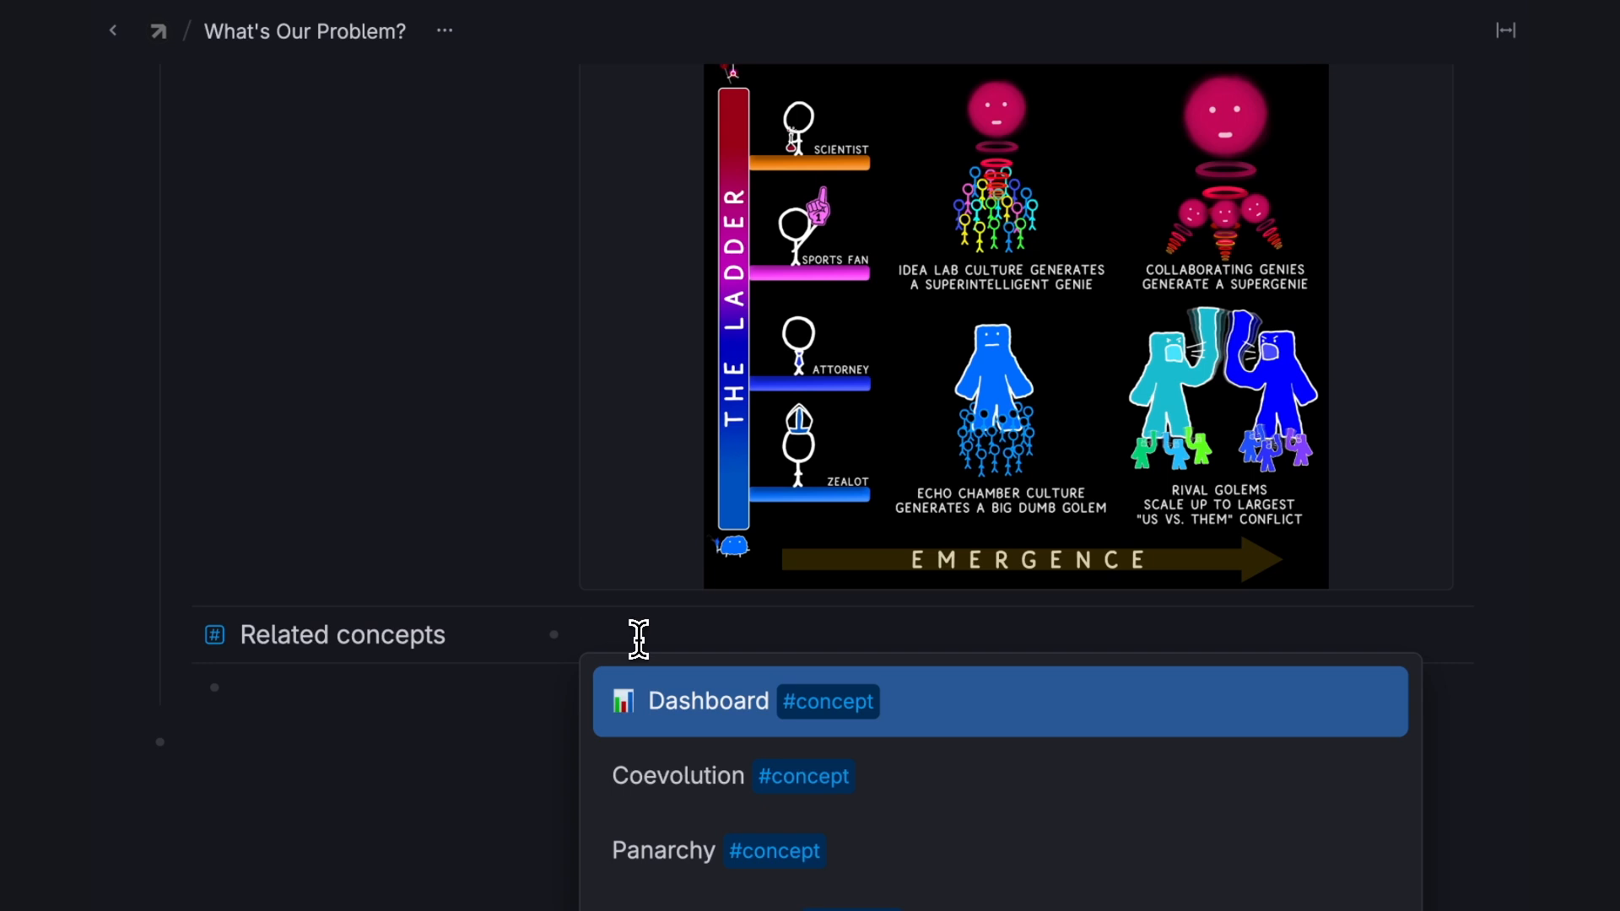
type("g")
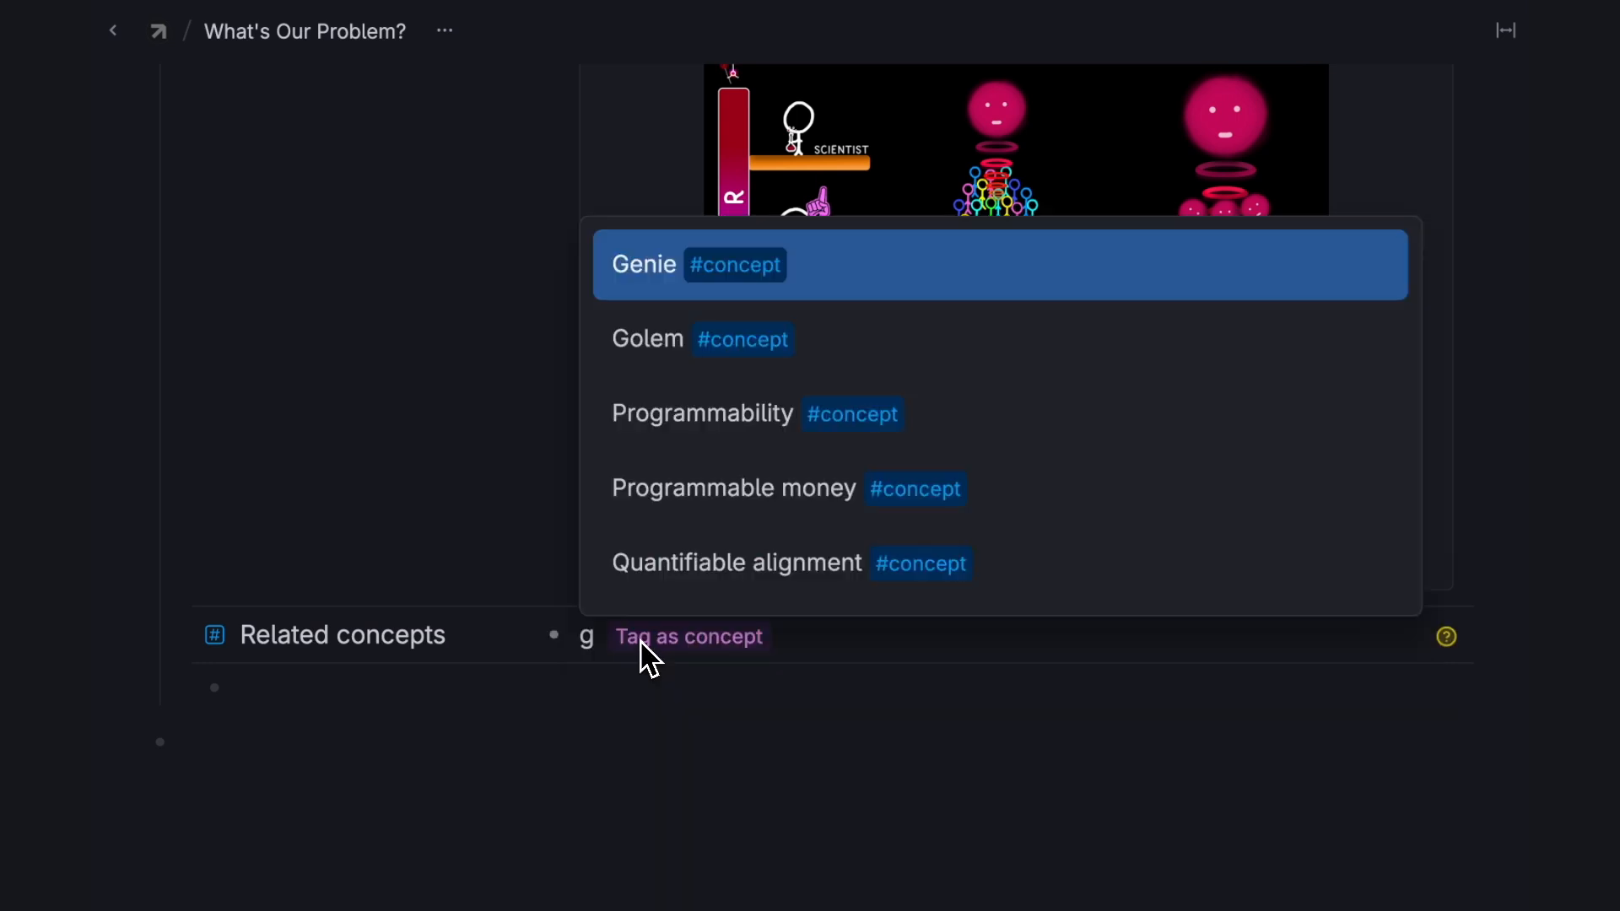
left_click(680, 344)
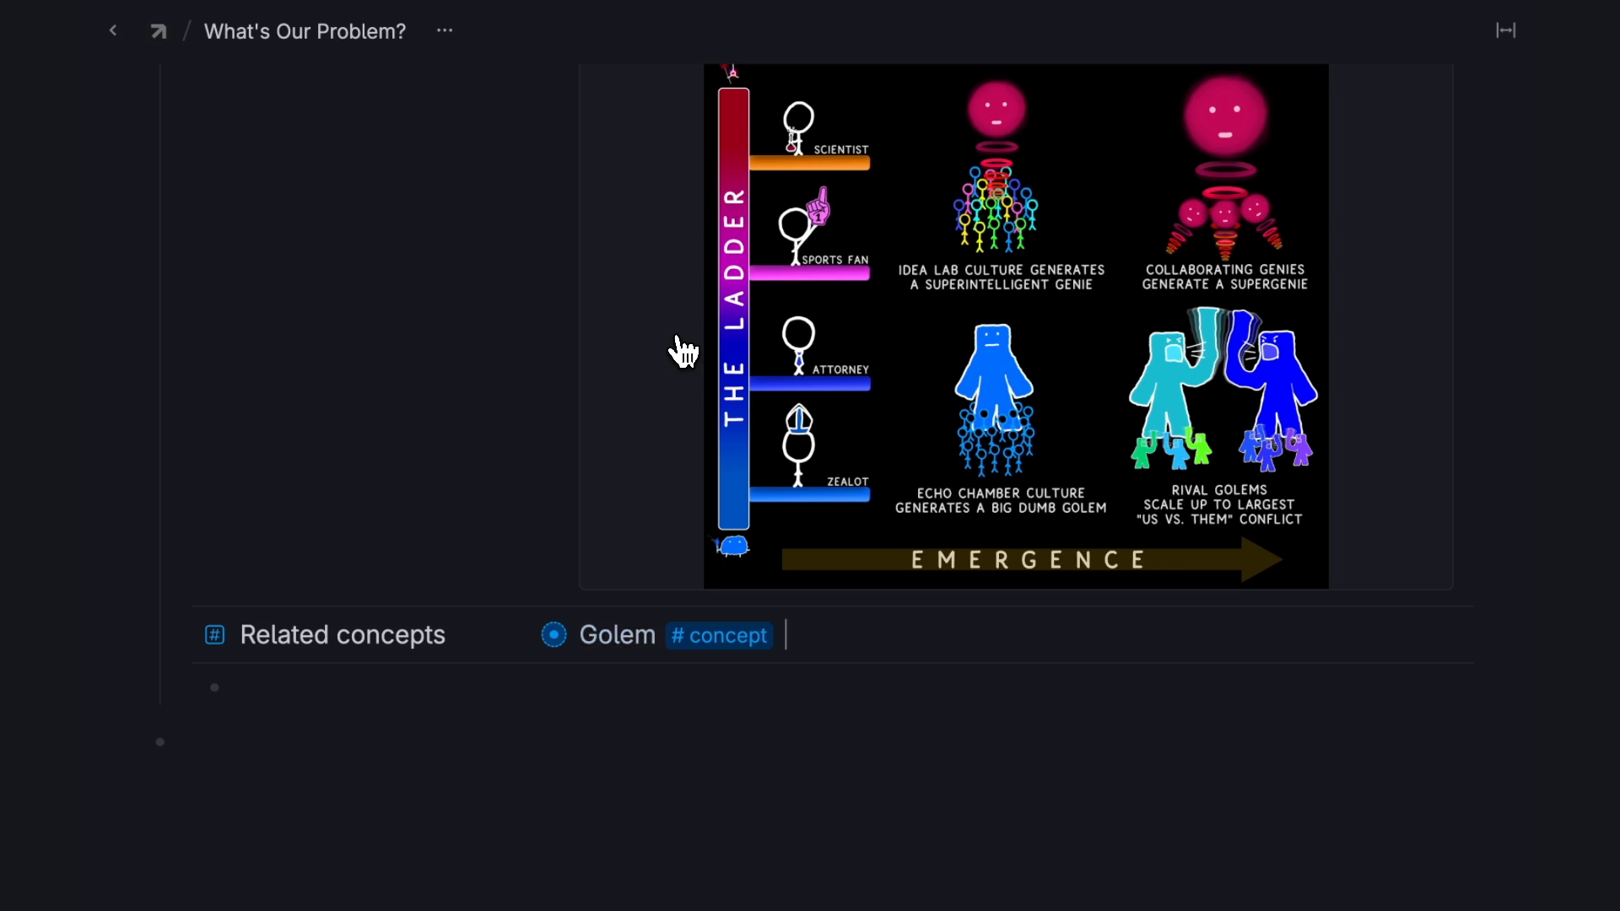
left_click(838, 730)
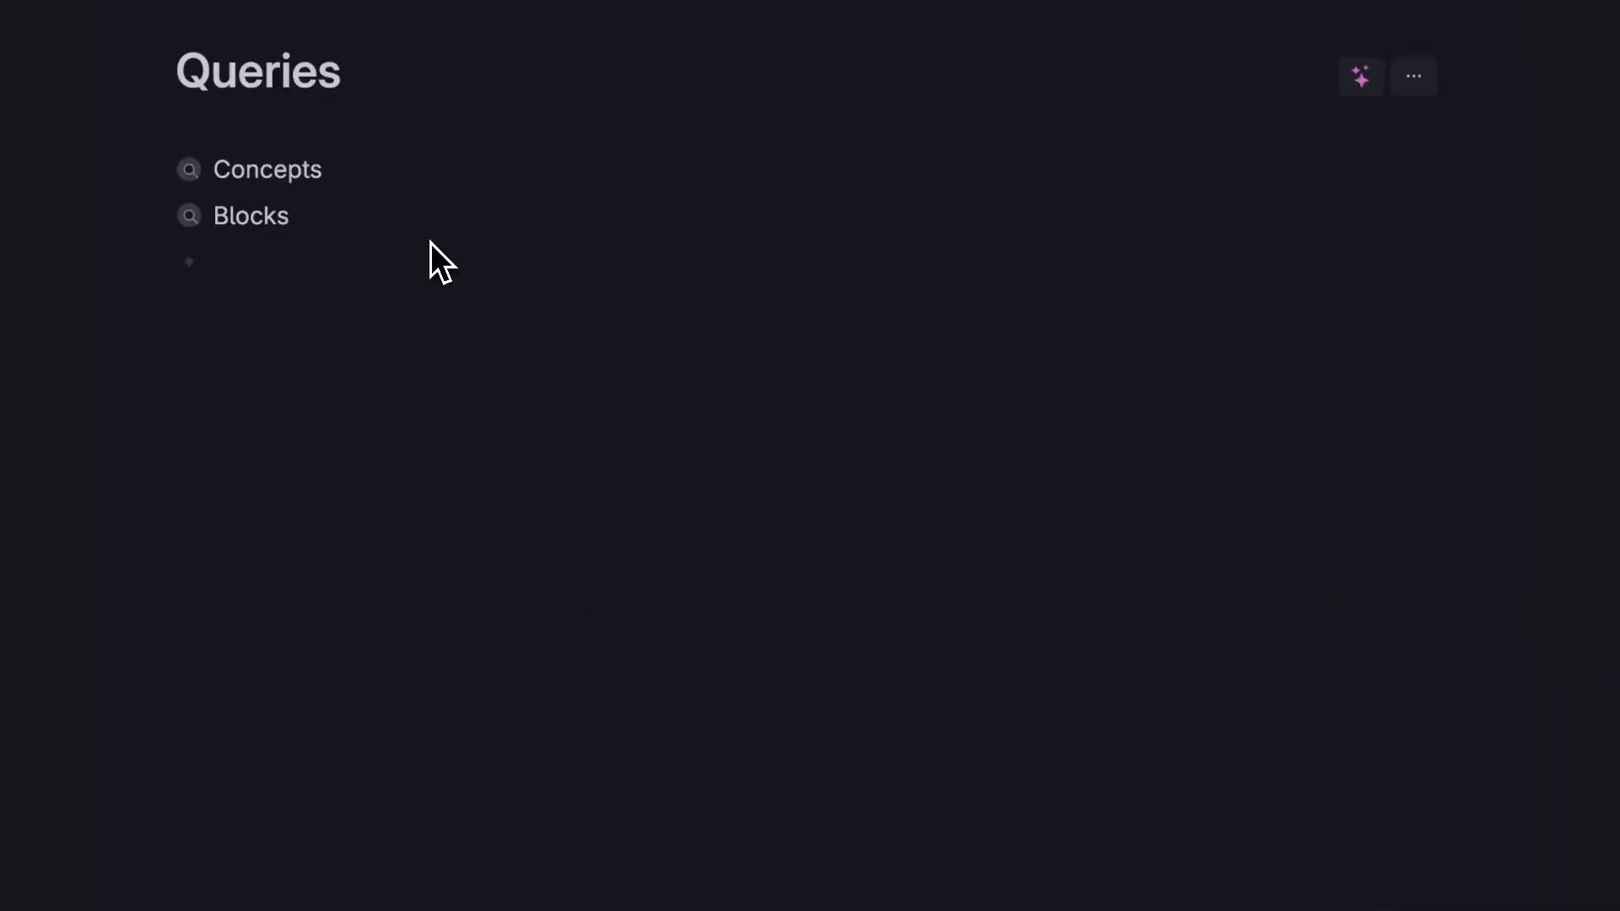
Create a new search node under Blocks on the Queries page and name it "Media literacy concepts".
left_click(233, 262)
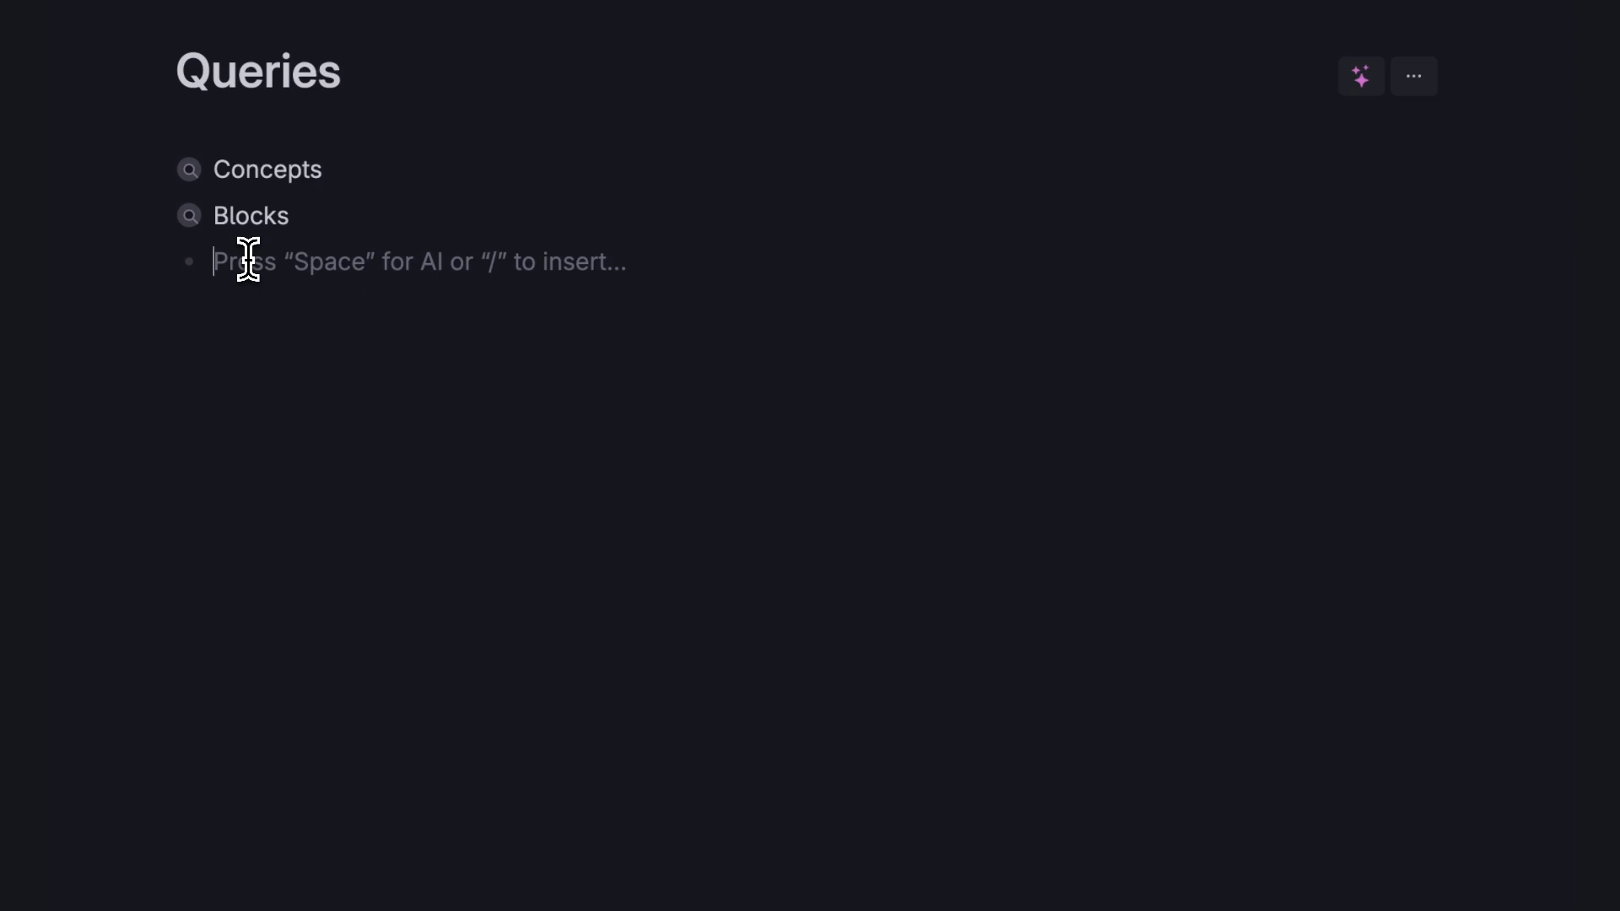
type("?")
left_click(314, 263)
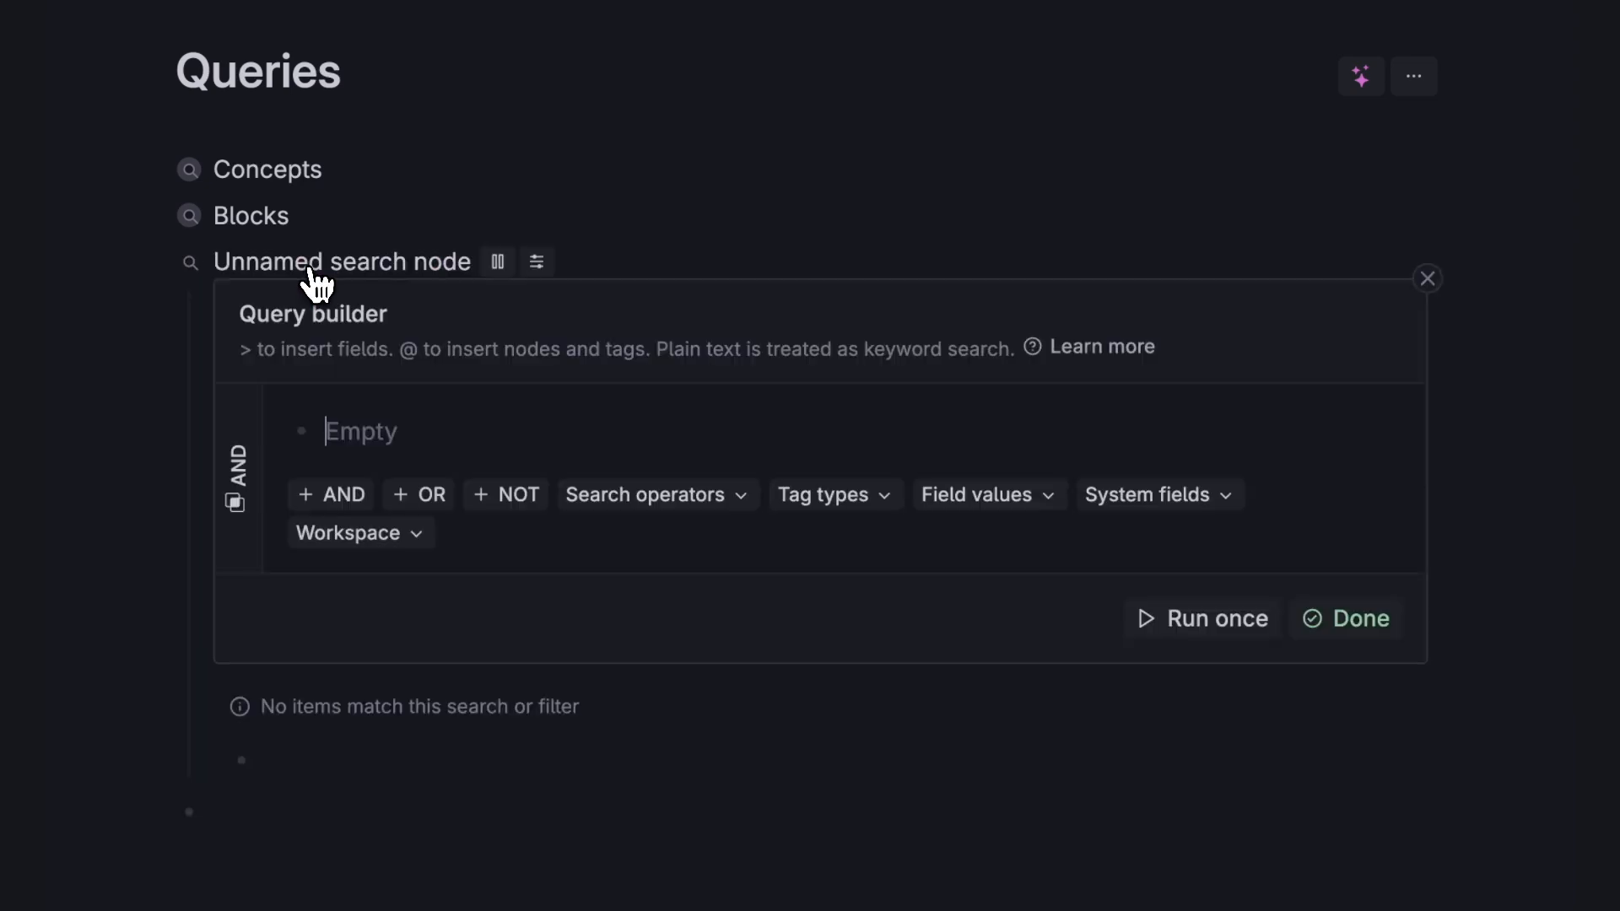
triple_click(467, 261)
type("Media")
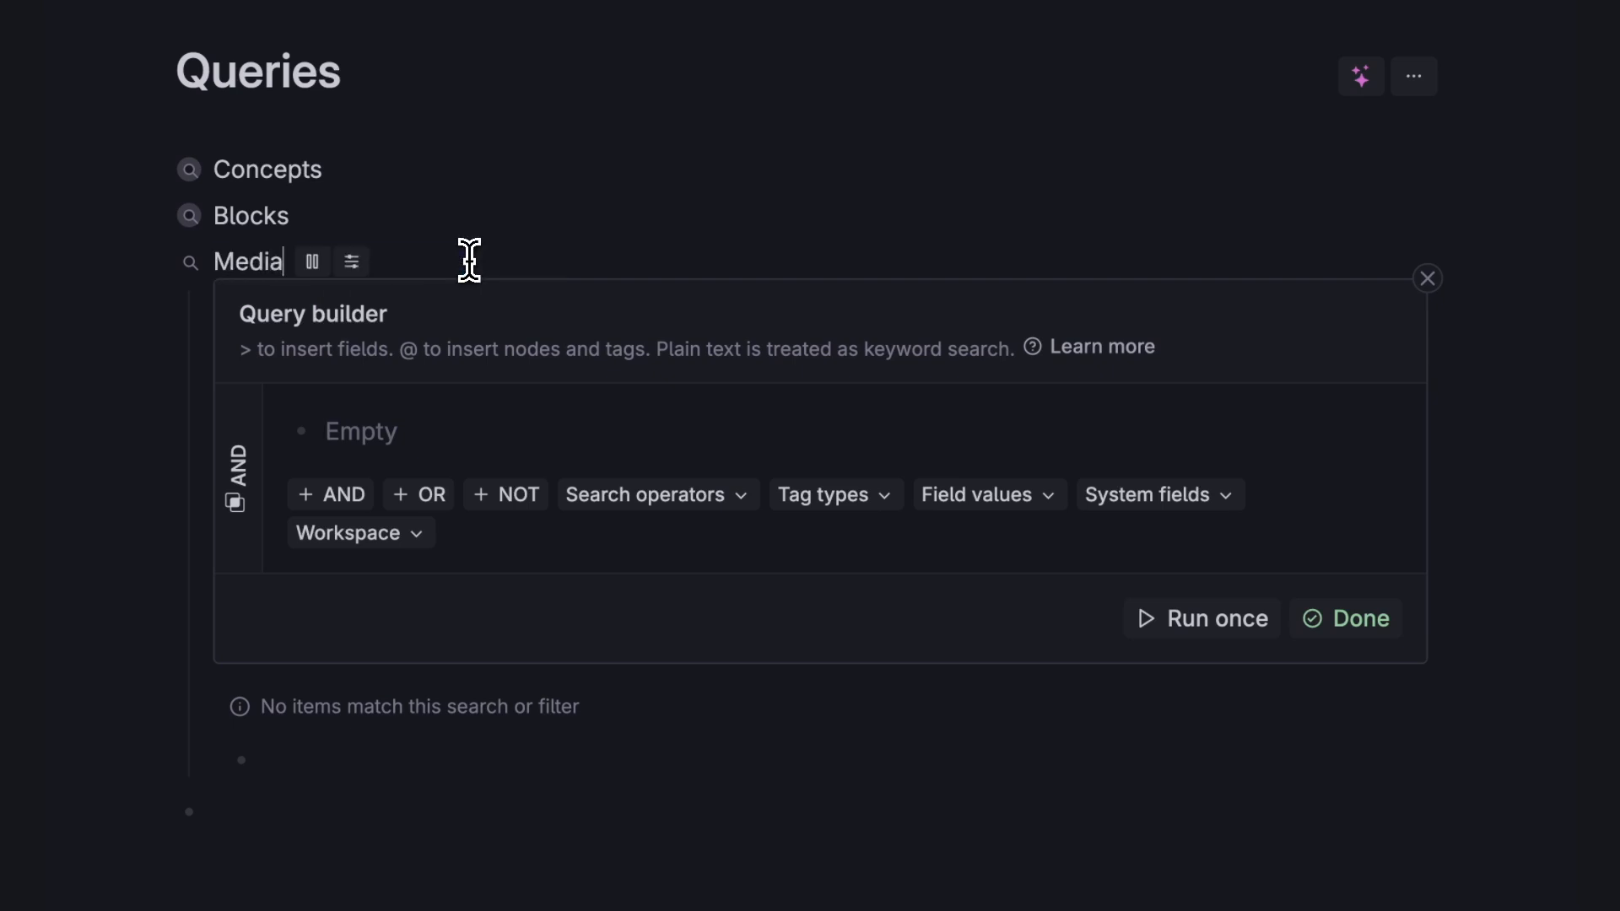
type(" literacy concepts")
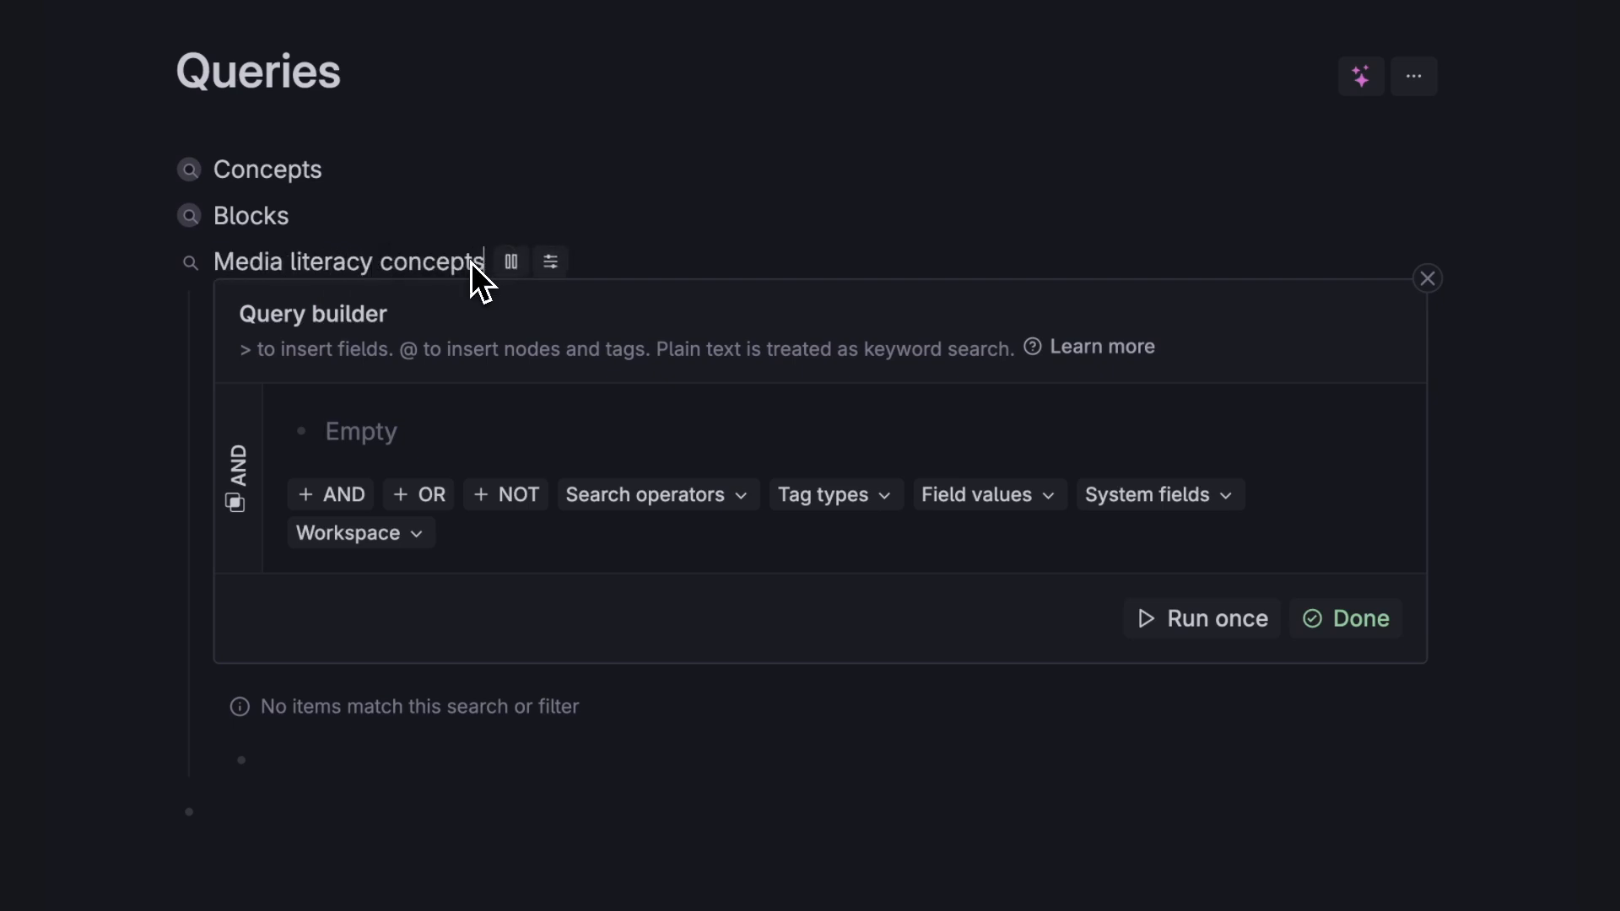
Restrict the Media literacy concepts query to nodes tagged concept whose Domain is "Media literacy".
left_click(397, 429)
type("#")
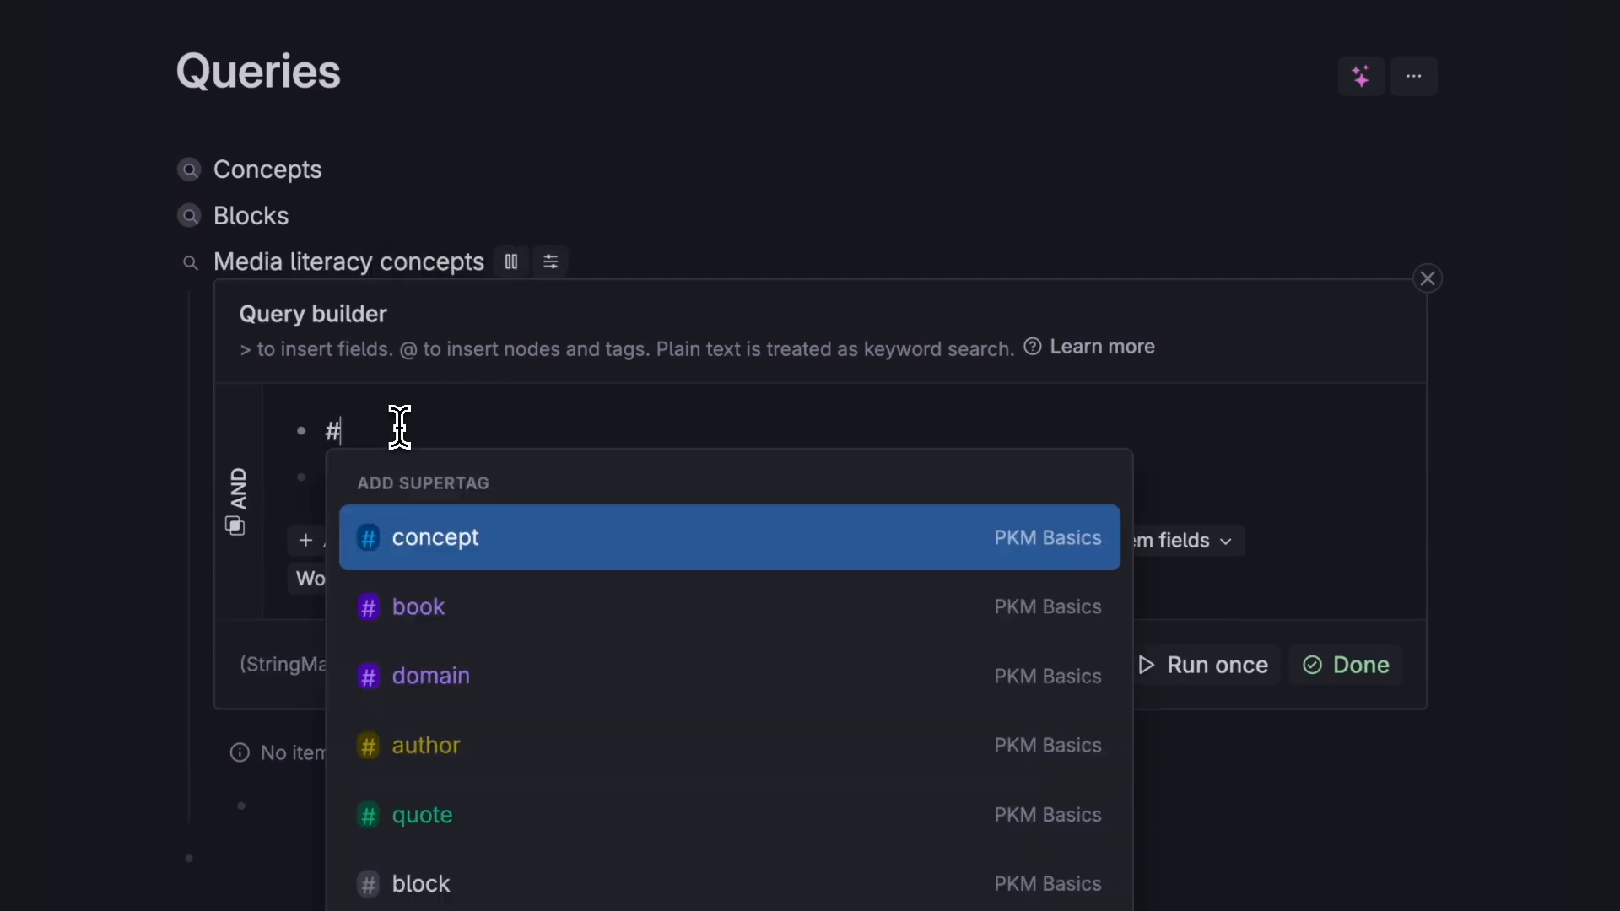
type("co")
left_click(463, 613)
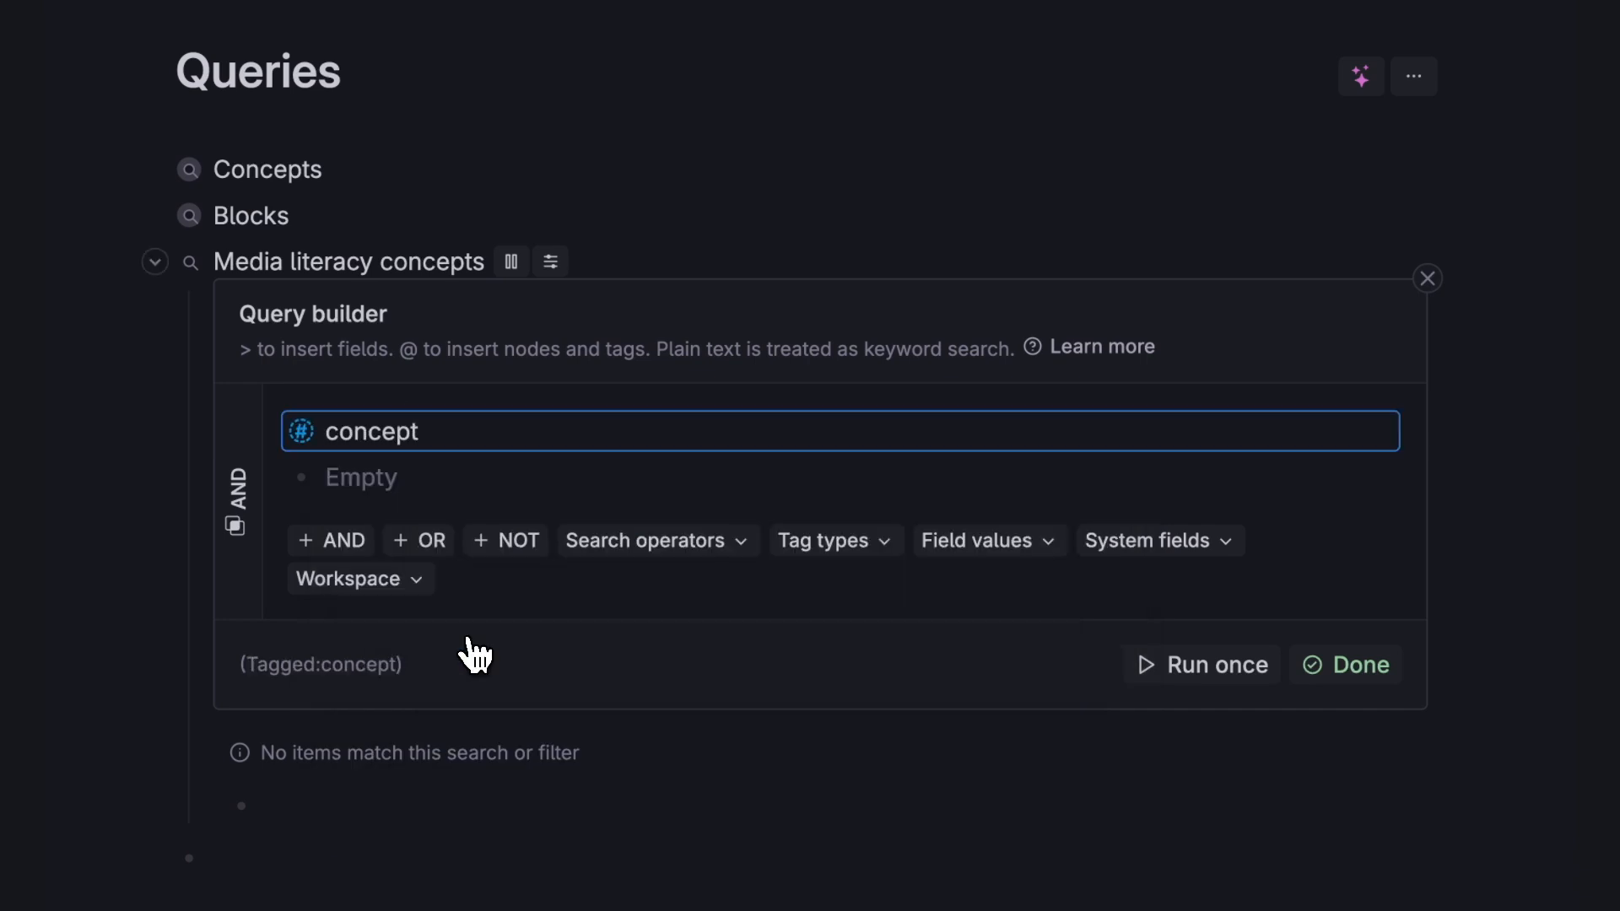
left_click(422, 481)
type(">Dom")
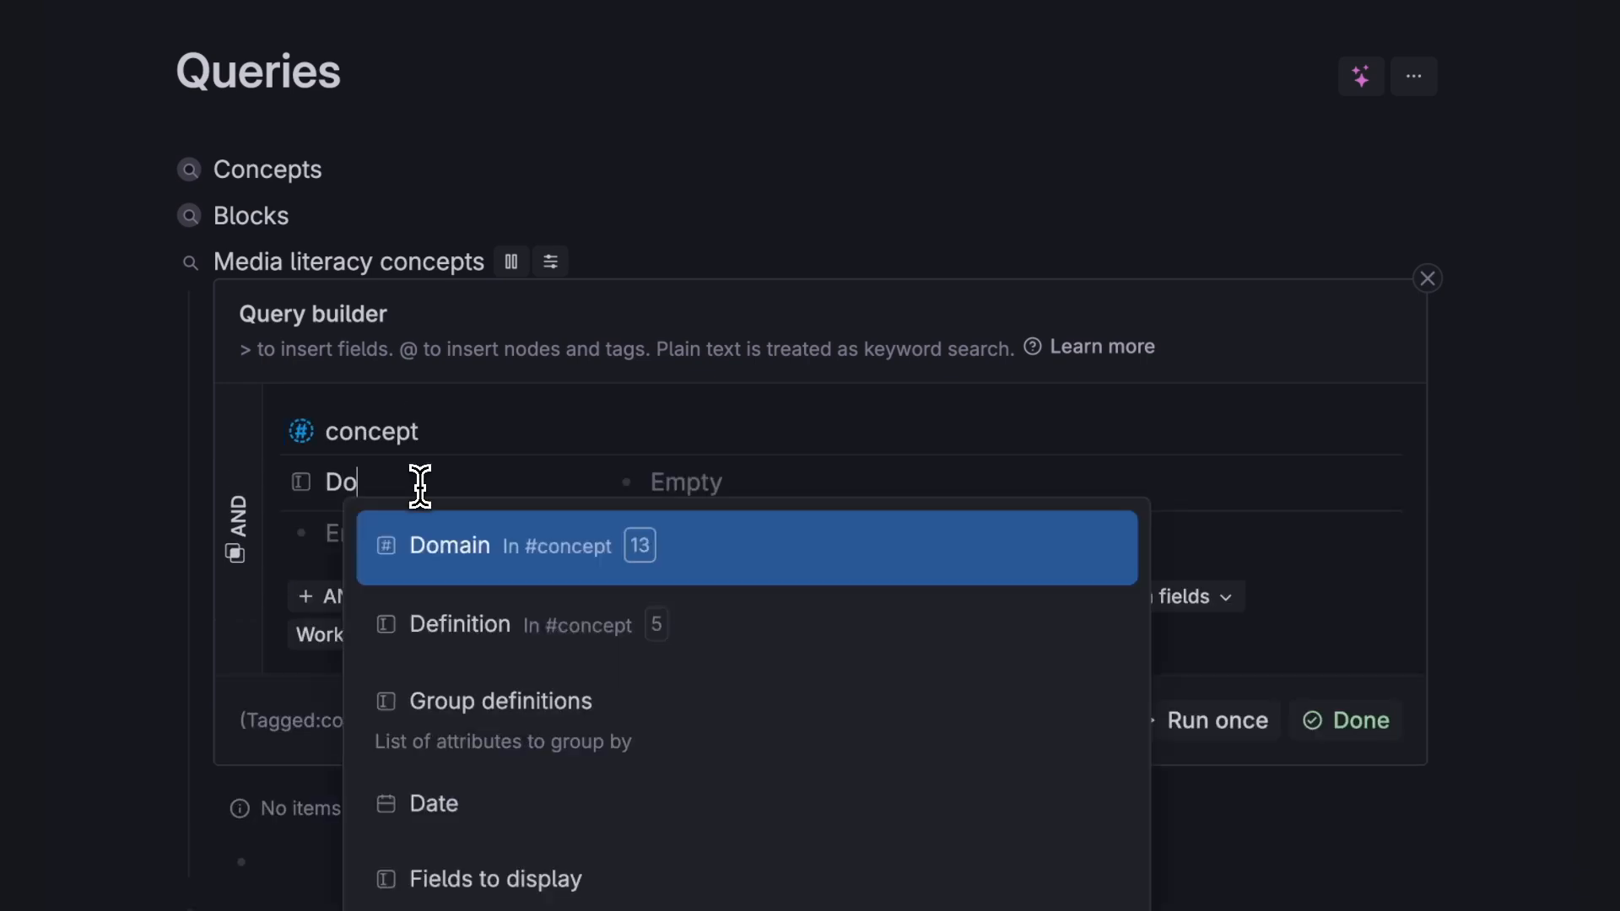
left_click(435, 544)
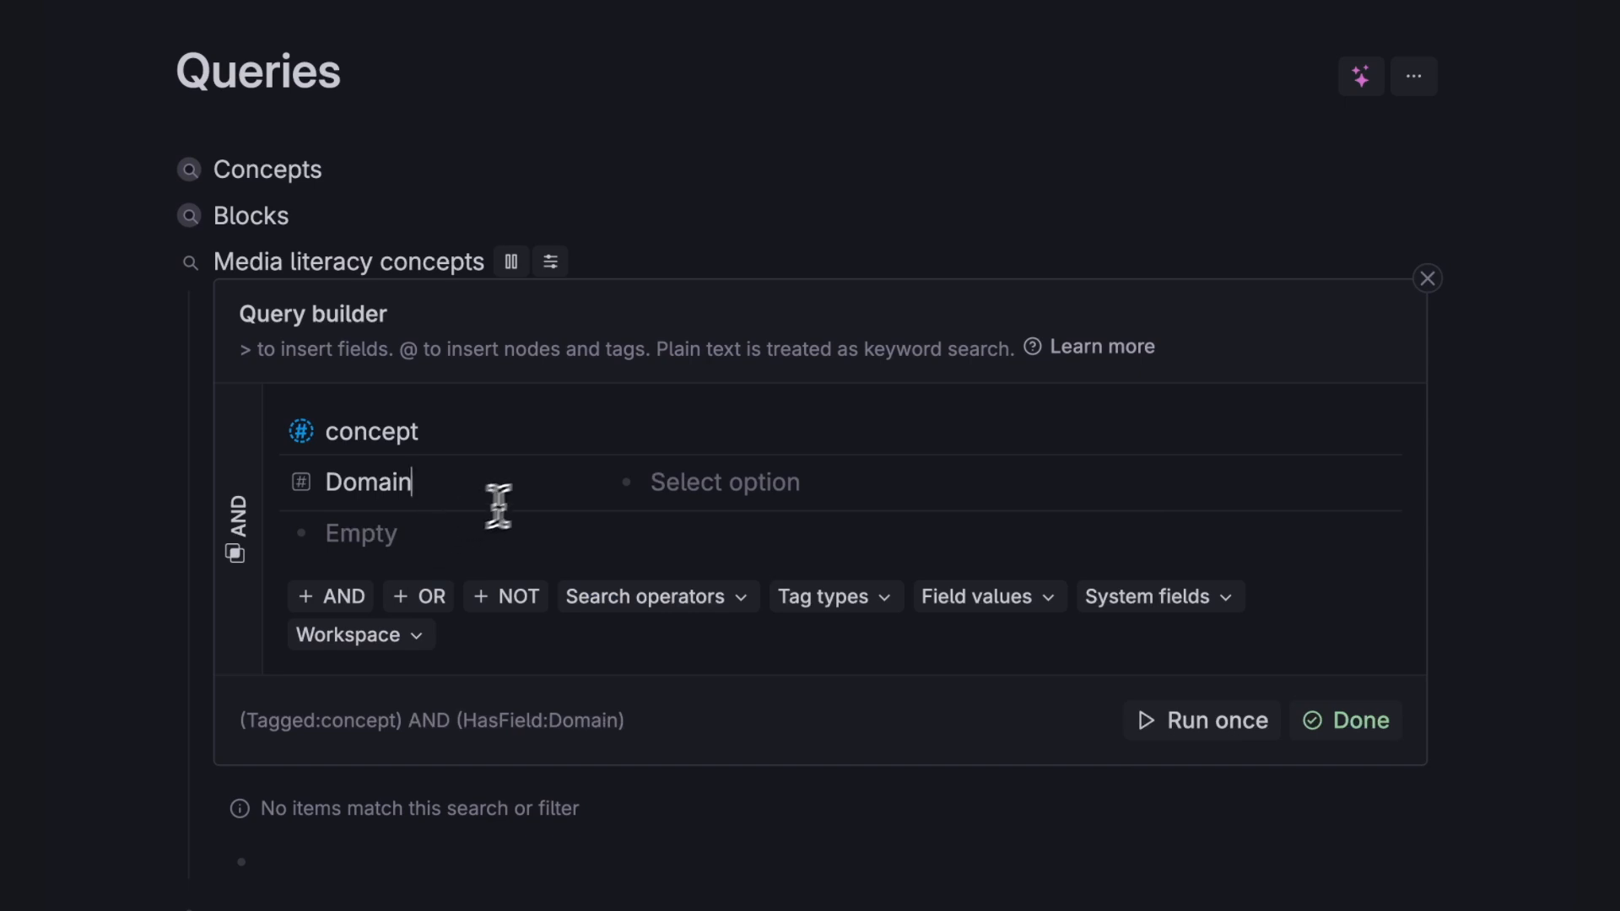
left_click(694, 479)
left_click(716, 606)
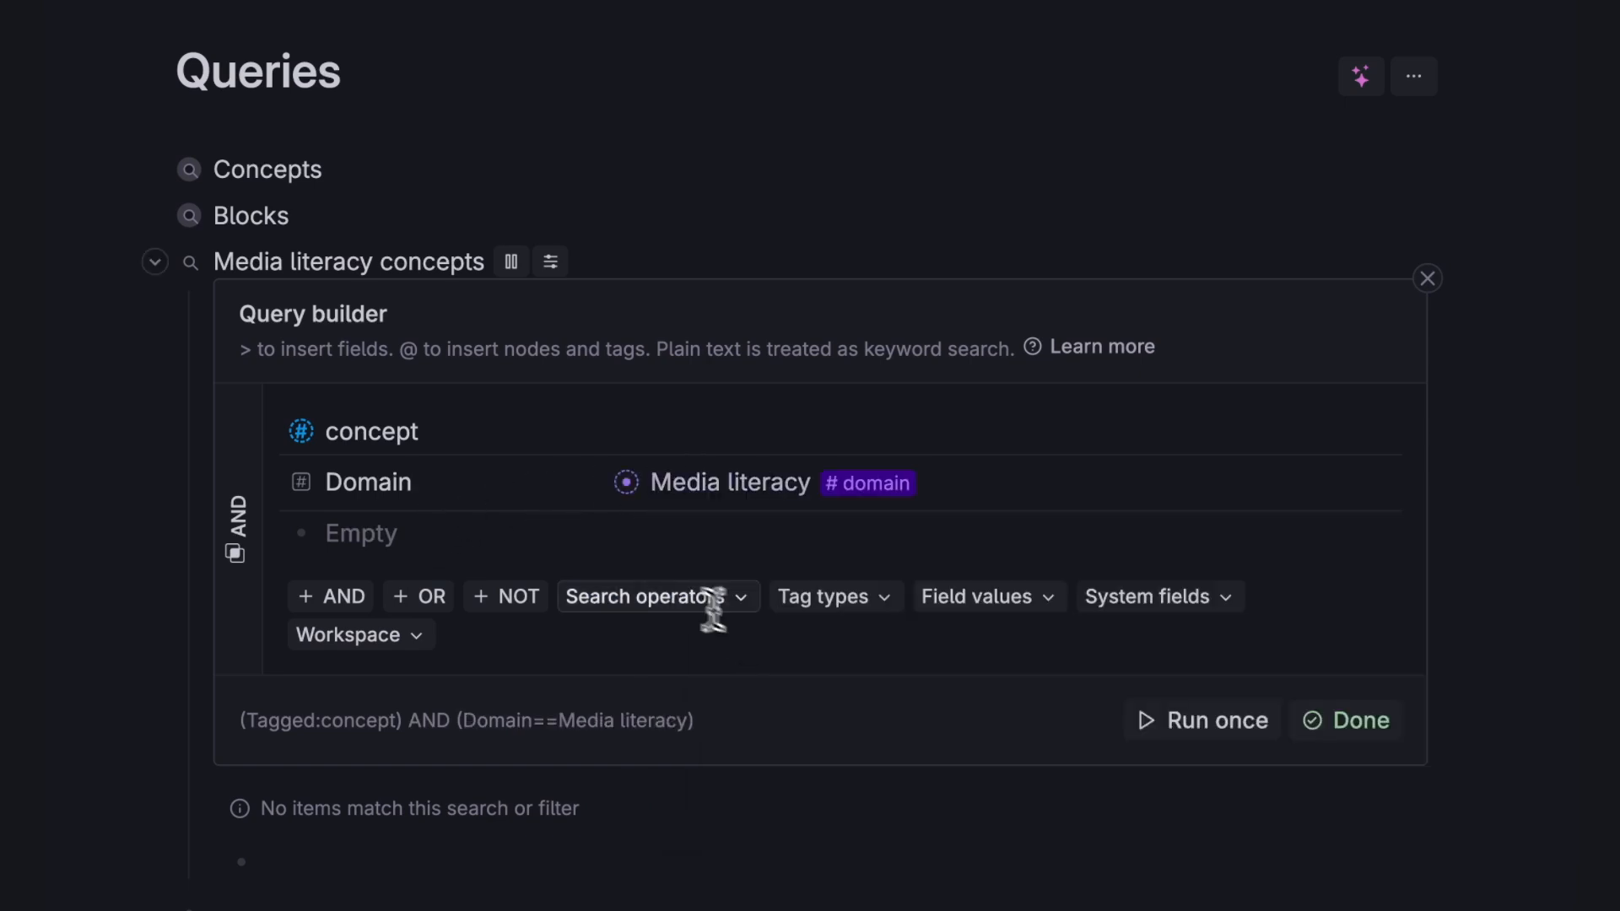
Add a From condition to the query matching the books "What's Our Problem?" and "The Anthology of Balaji".
left_click(392, 535)
type(">From")
left_click(431, 613)
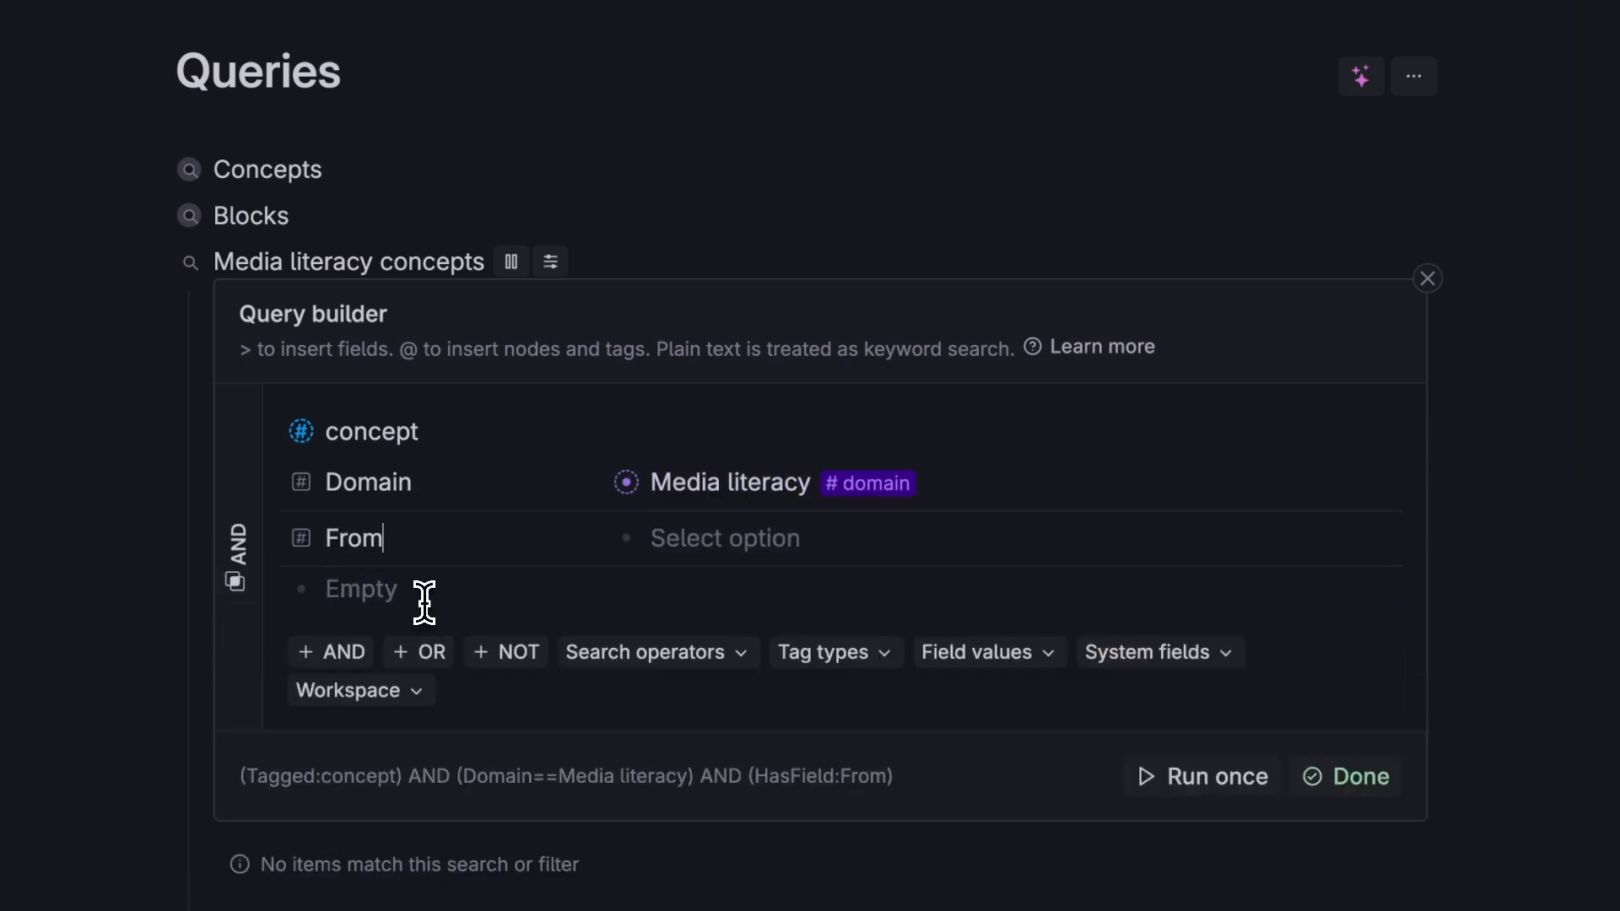
left_click(746, 536)
left_click(760, 600)
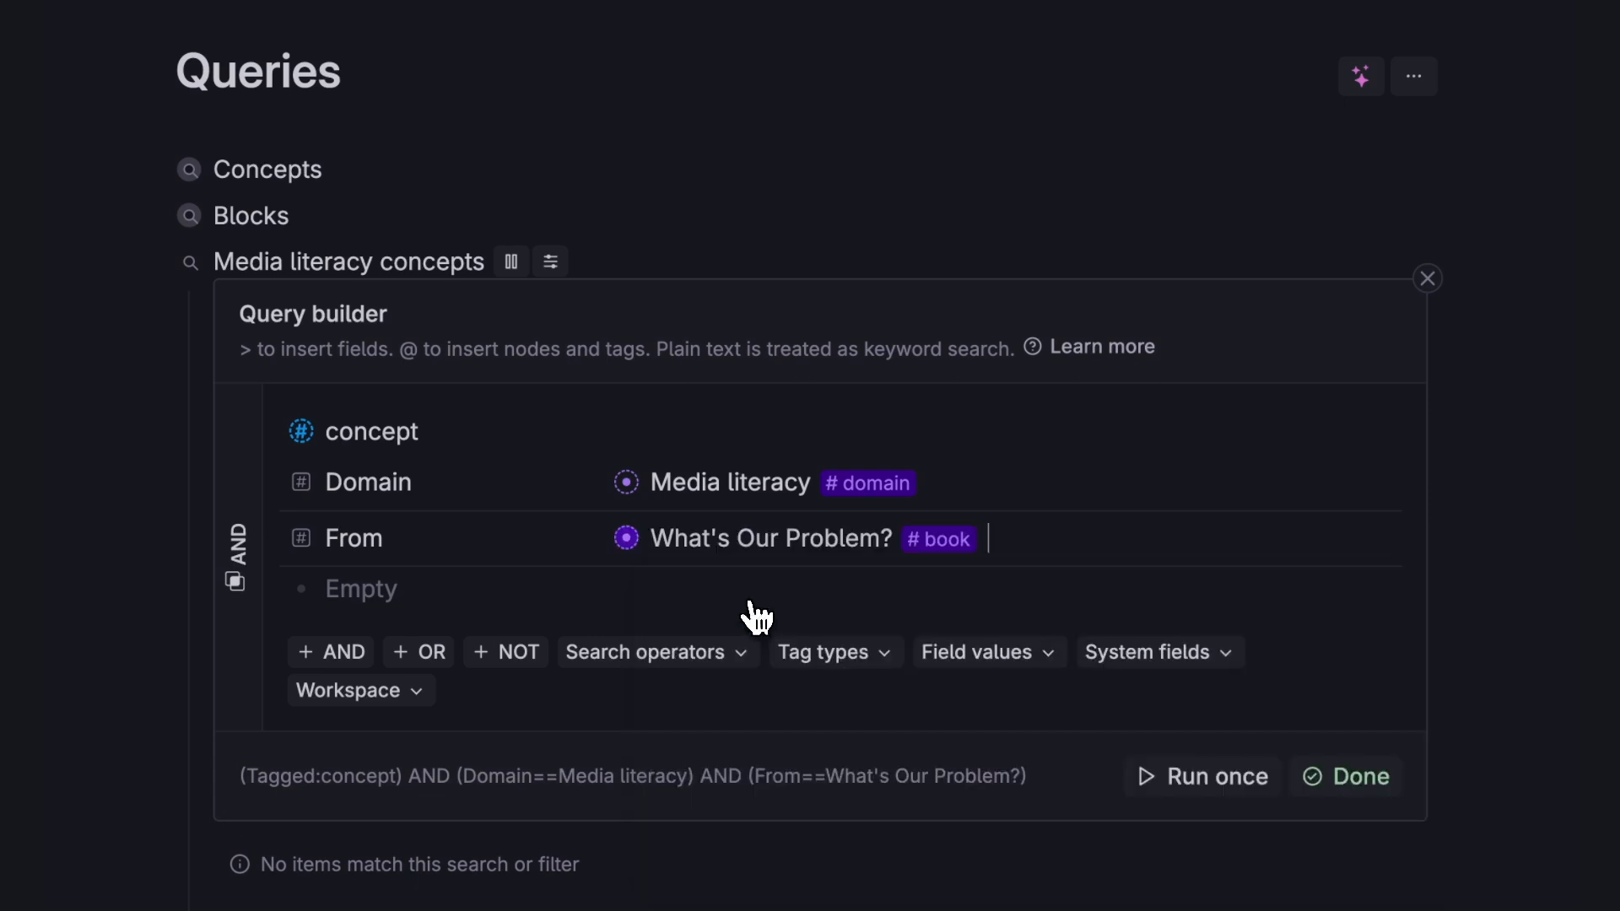
key("Return")
left_click(779, 806)
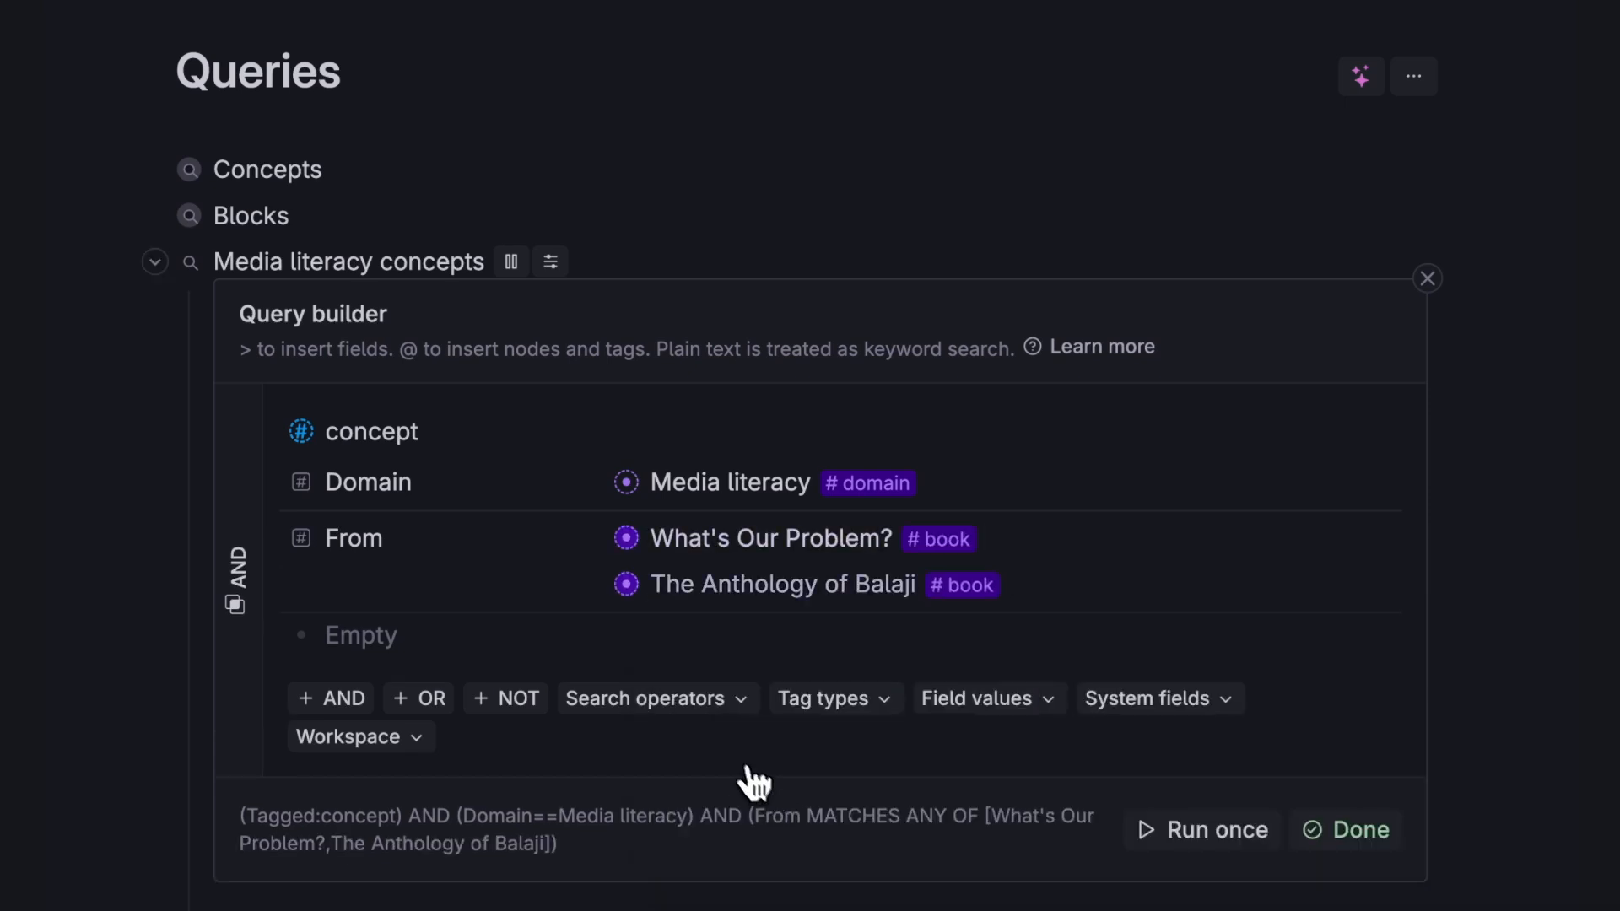
Finish the query and display the Media literacy concepts search node's results as a table on its own page.
scroll(741, 768, "down", 2)
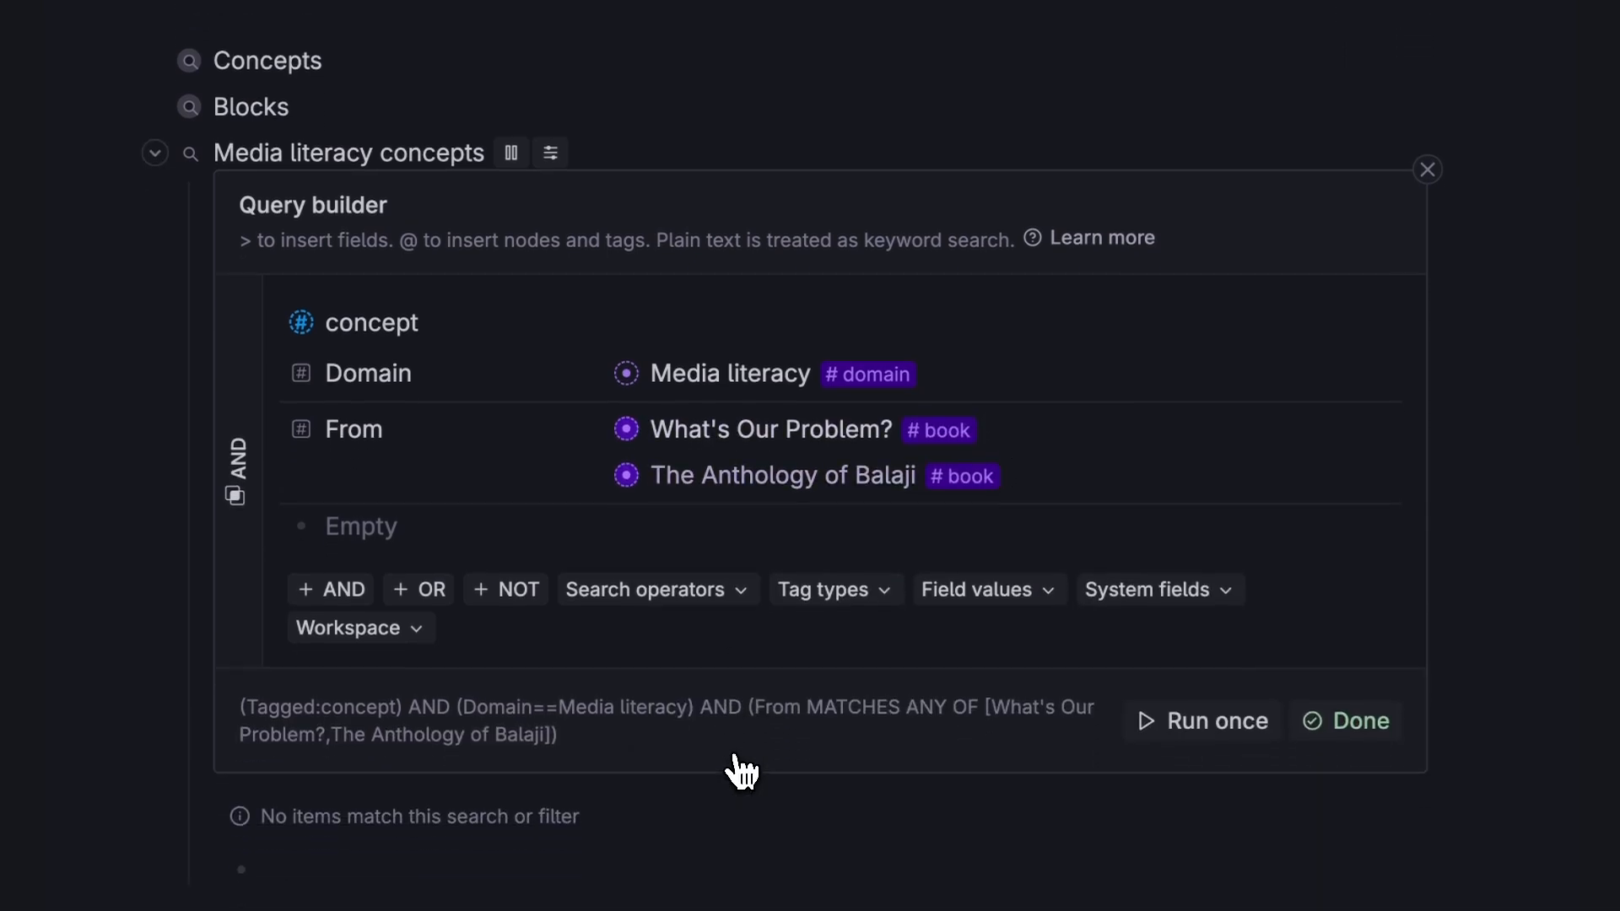
left_click(1343, 725)
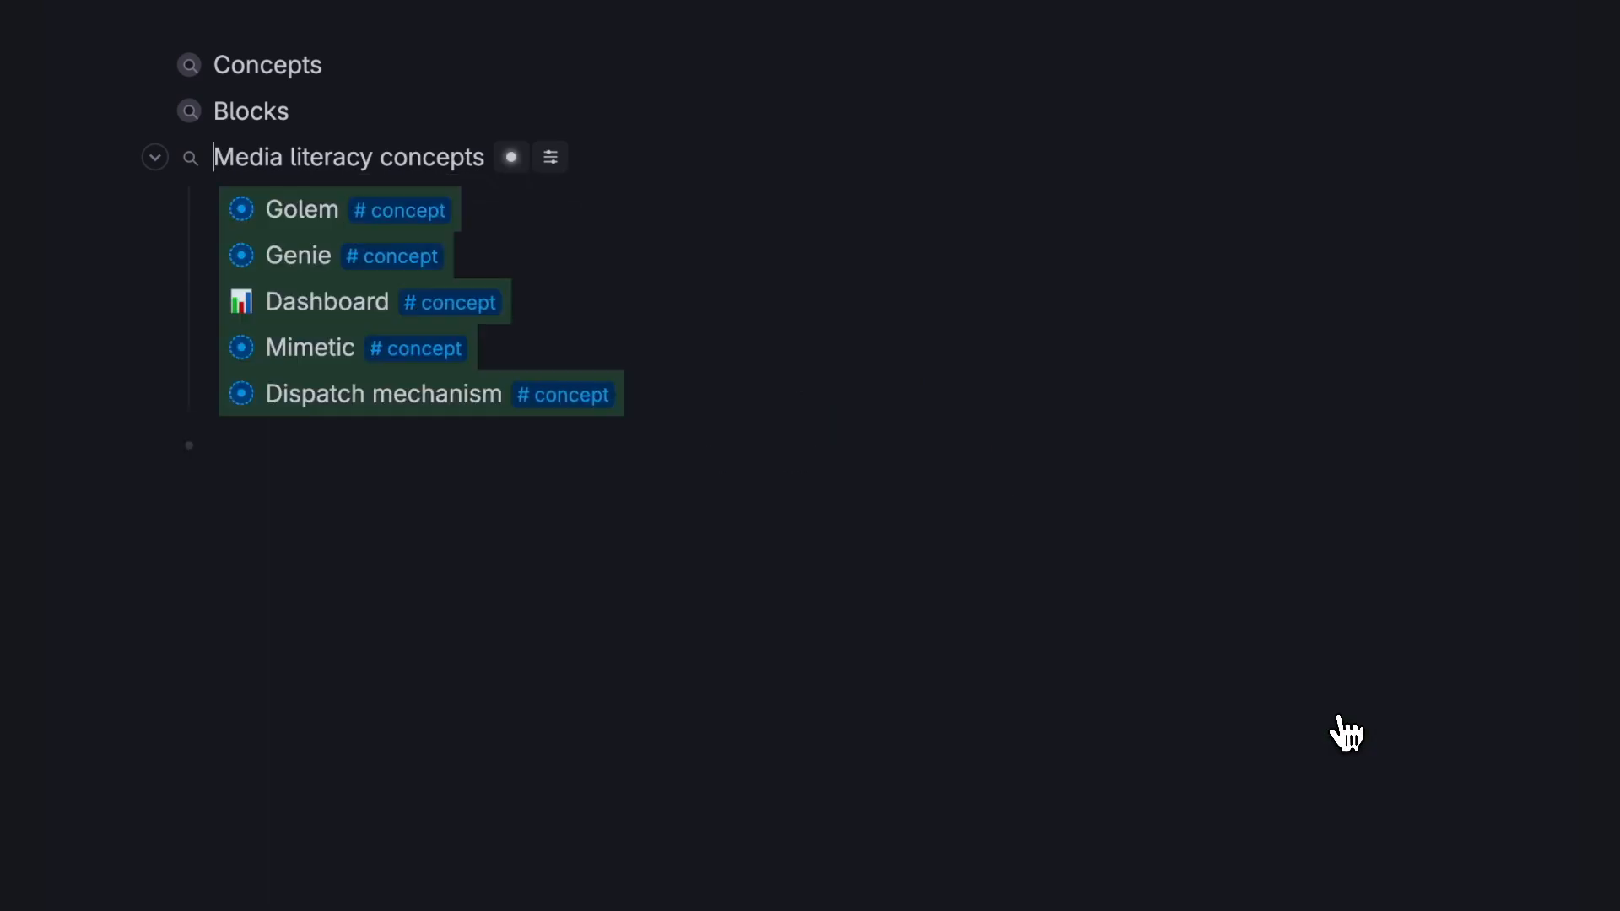
left_click(193, 159)
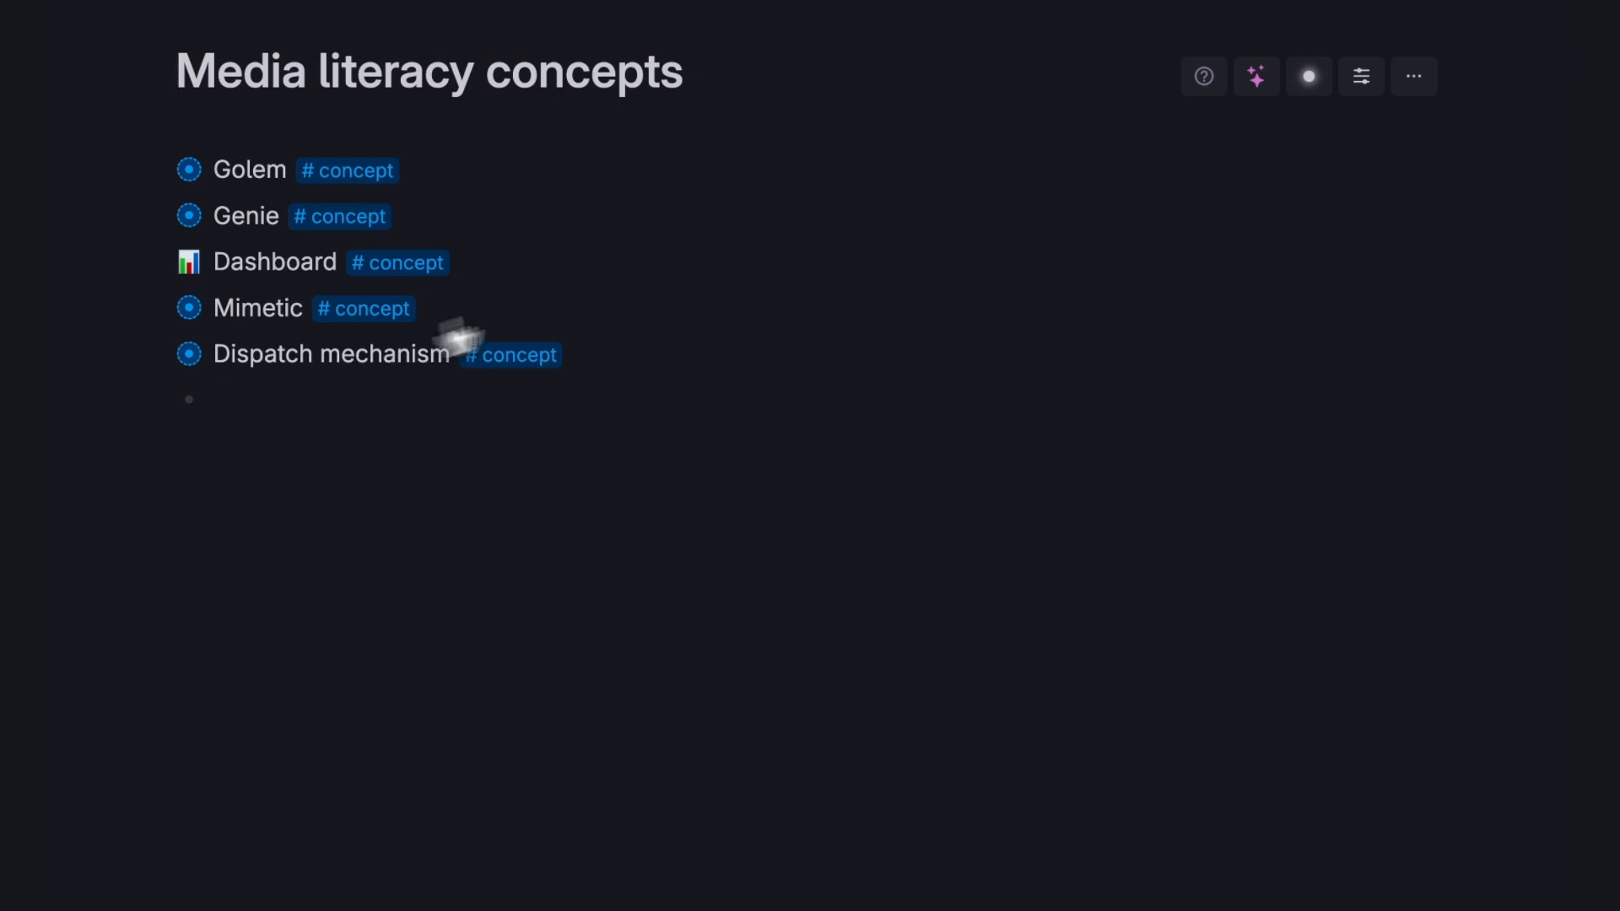
left_click(1361, 85)
mouse_move(1261, 133)
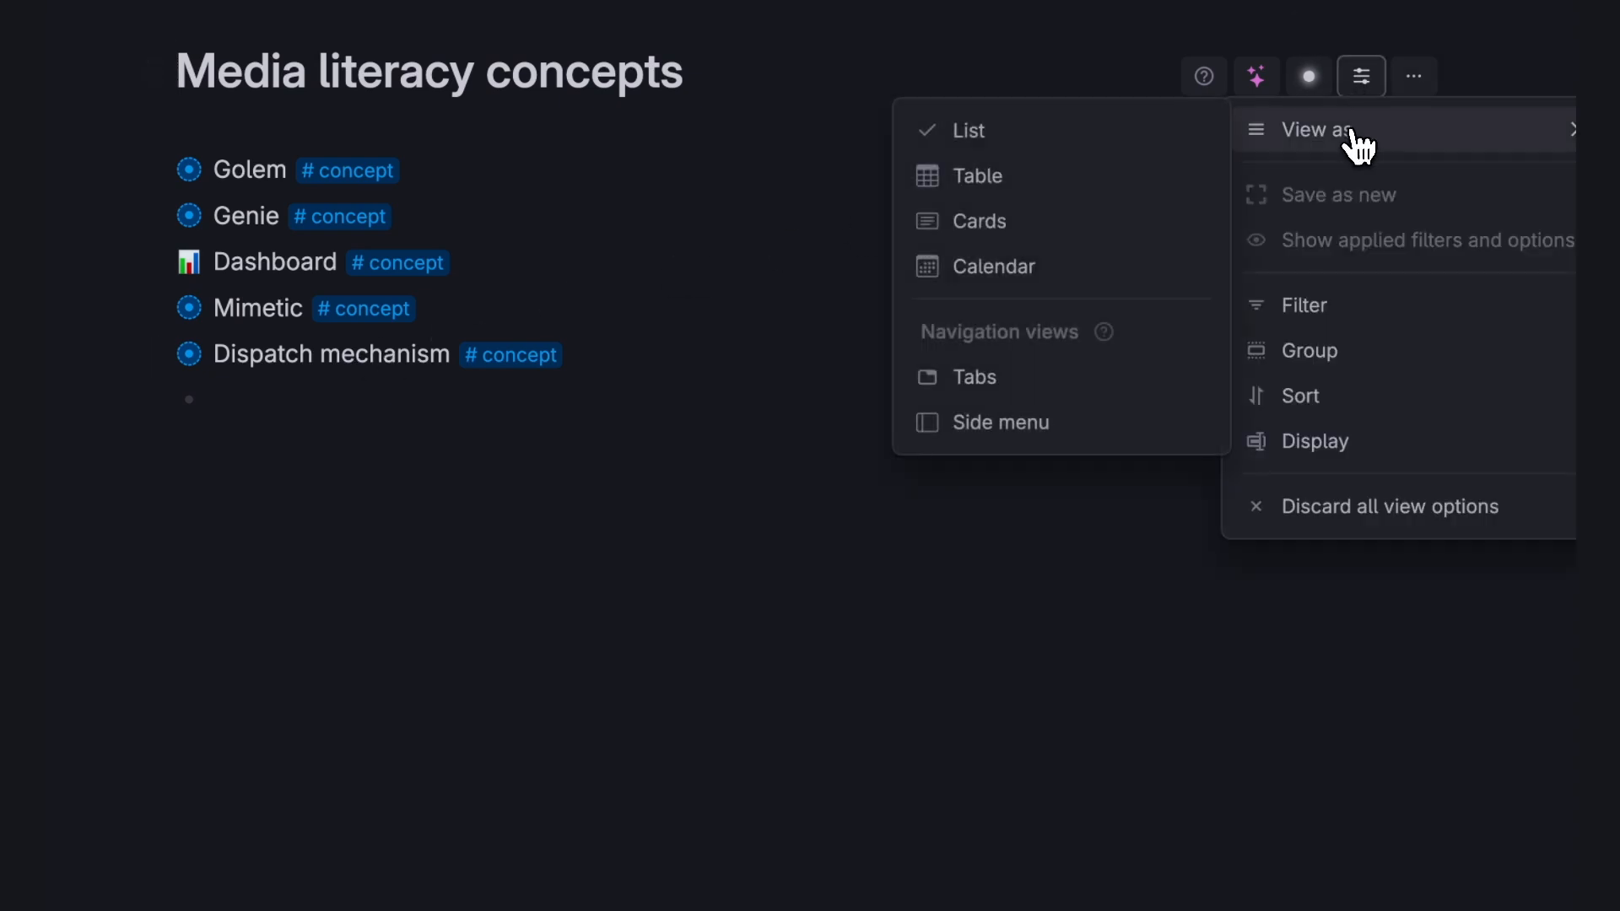
left_click(1098, 177)
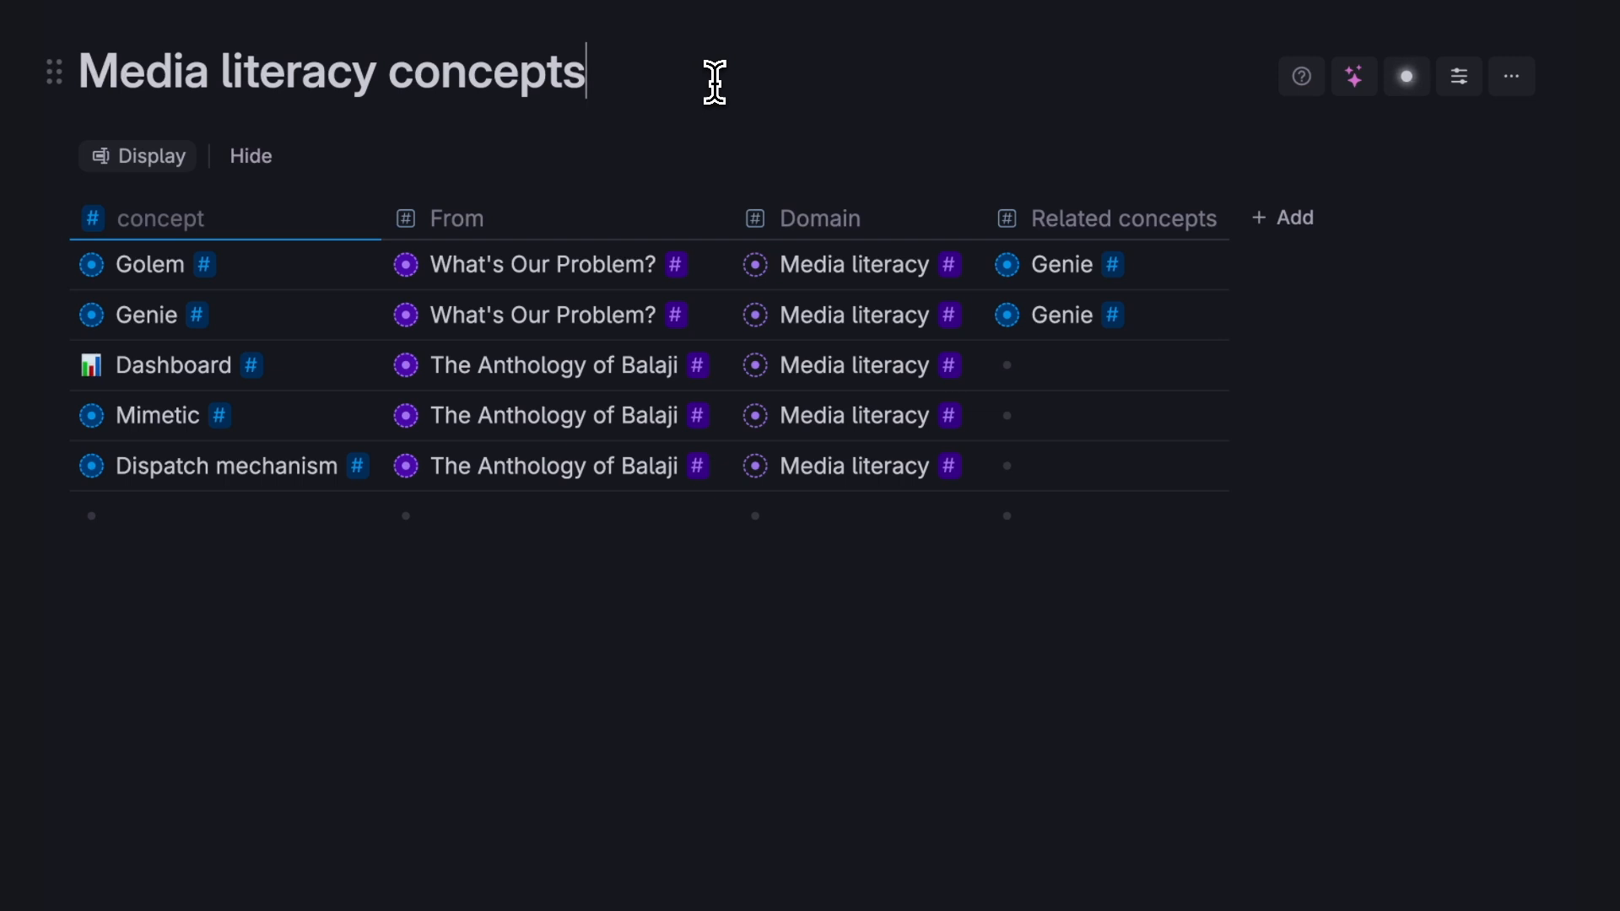
Set Dashboard's Related concepts field to Dispatch mechanism in the table.
left_click(1069, 357)
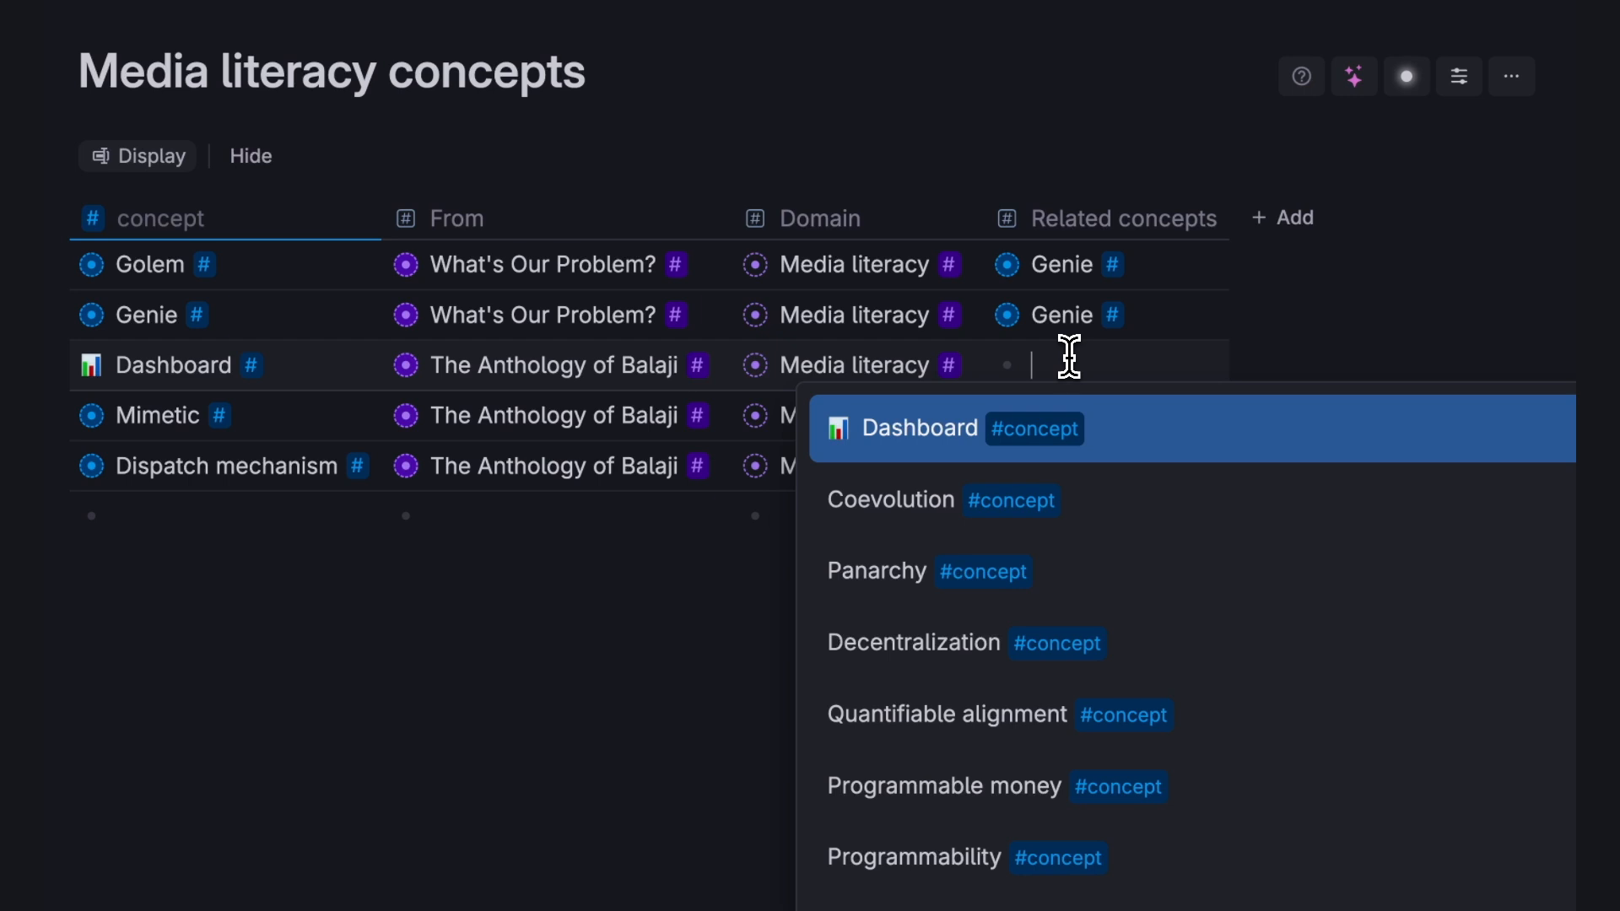
type("d")
left_click(962, 499)
Set Mimetic's Related concepts field to both Golem and Genie.
left_click(1069, 411)
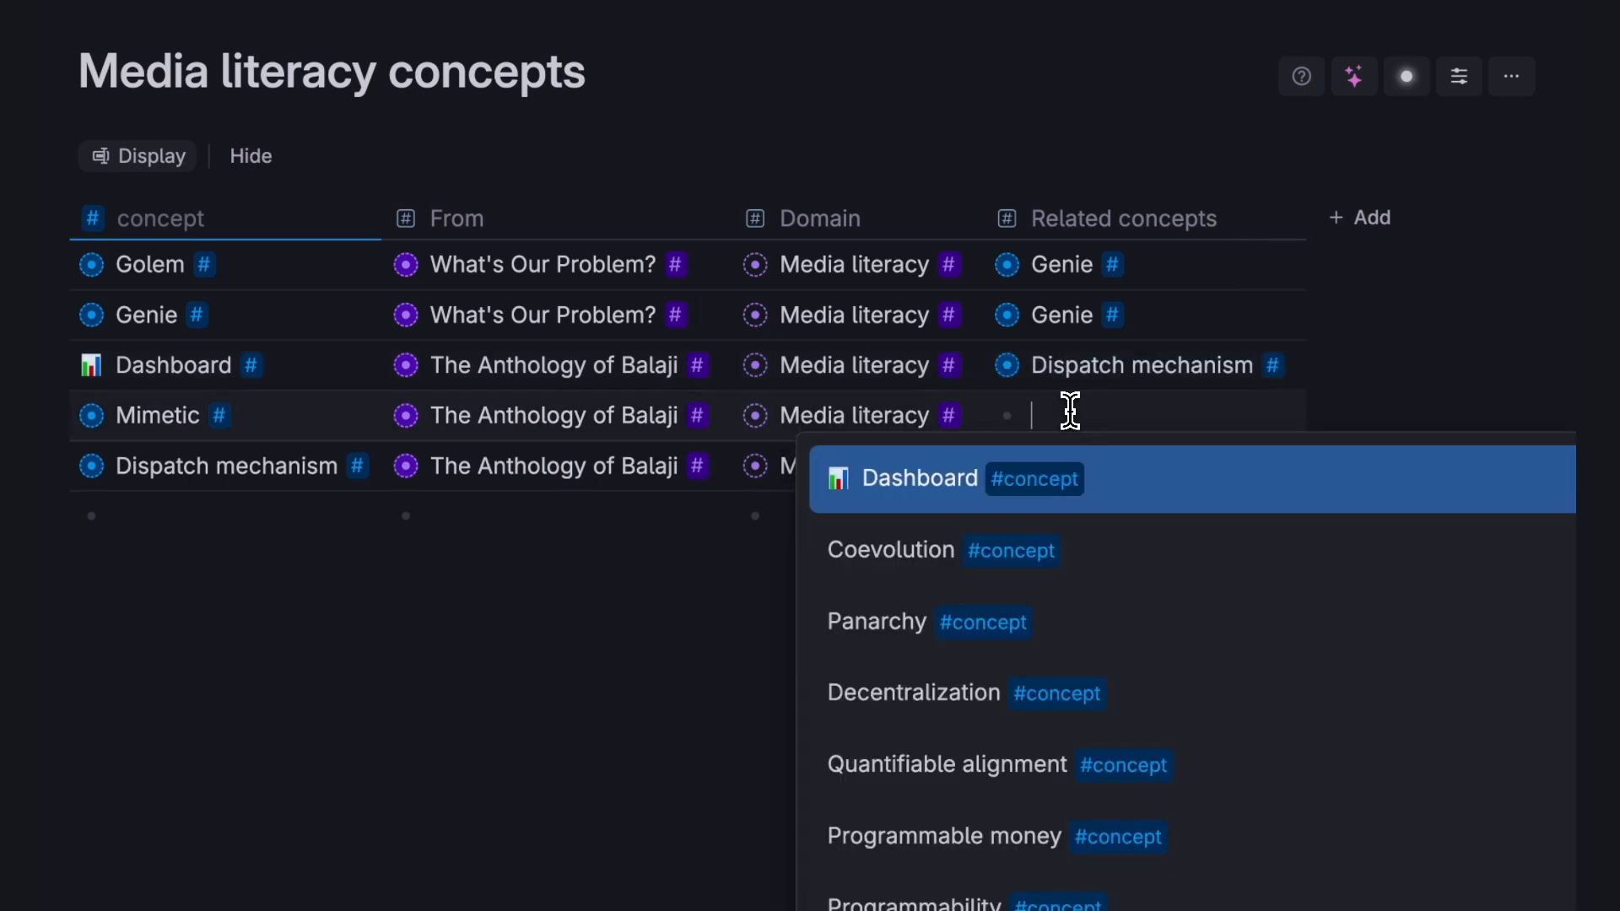
type("gol")
left_click(868, 493)
key("Return")
type("g")
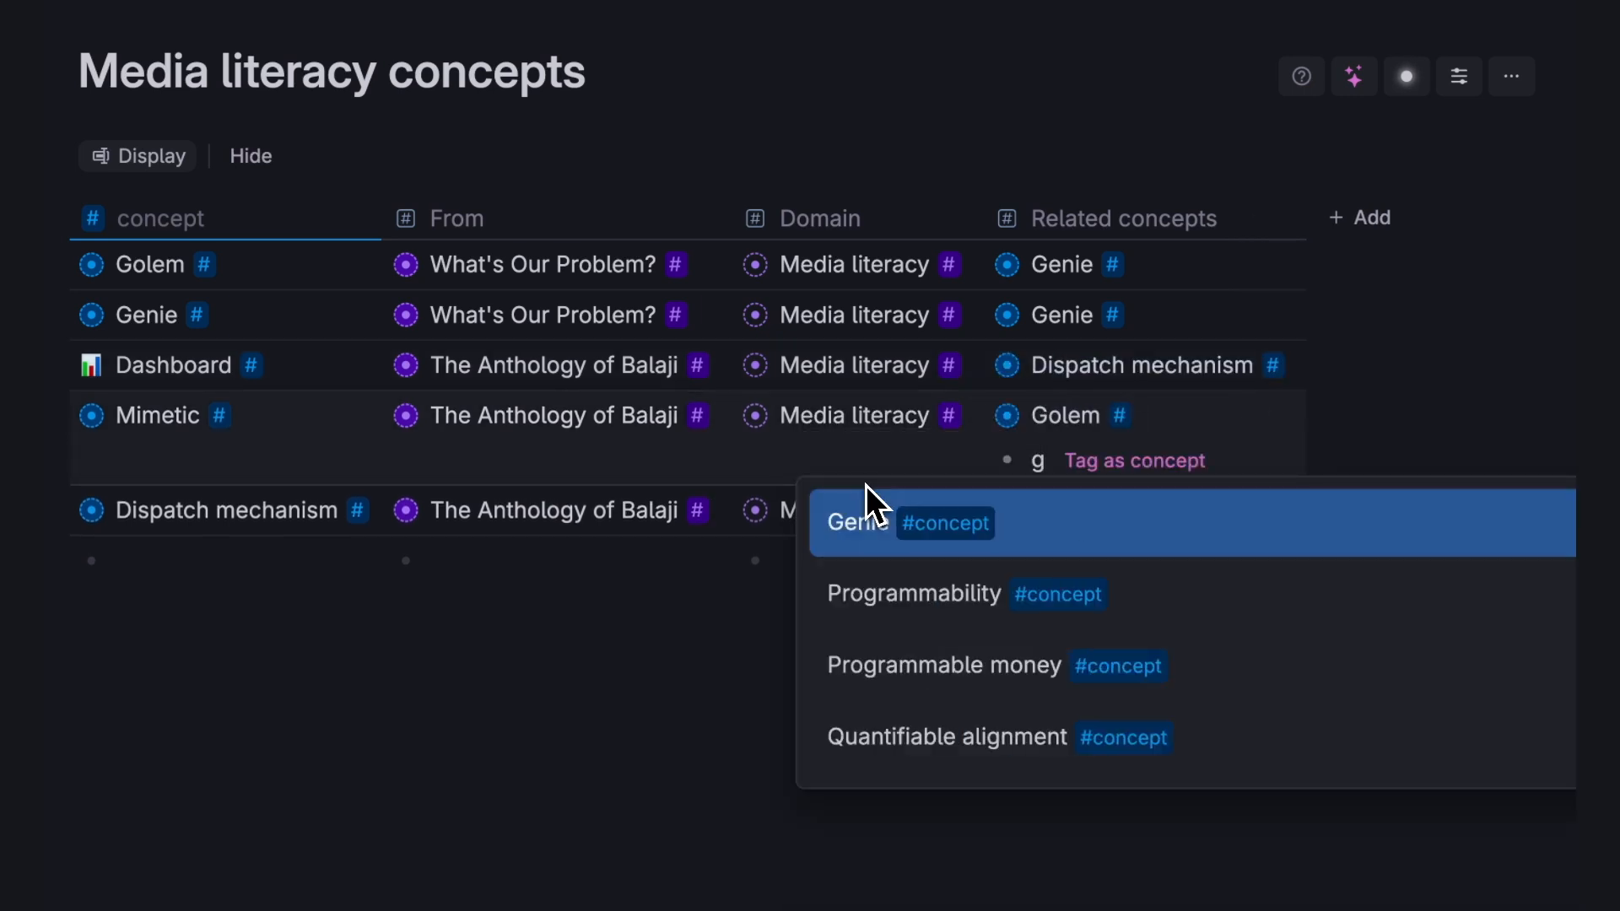
left_click(859, 530)
Set Dispatch mechanism's Related concepts field to Dashboard.
left_click(1046, 507)
type("das")
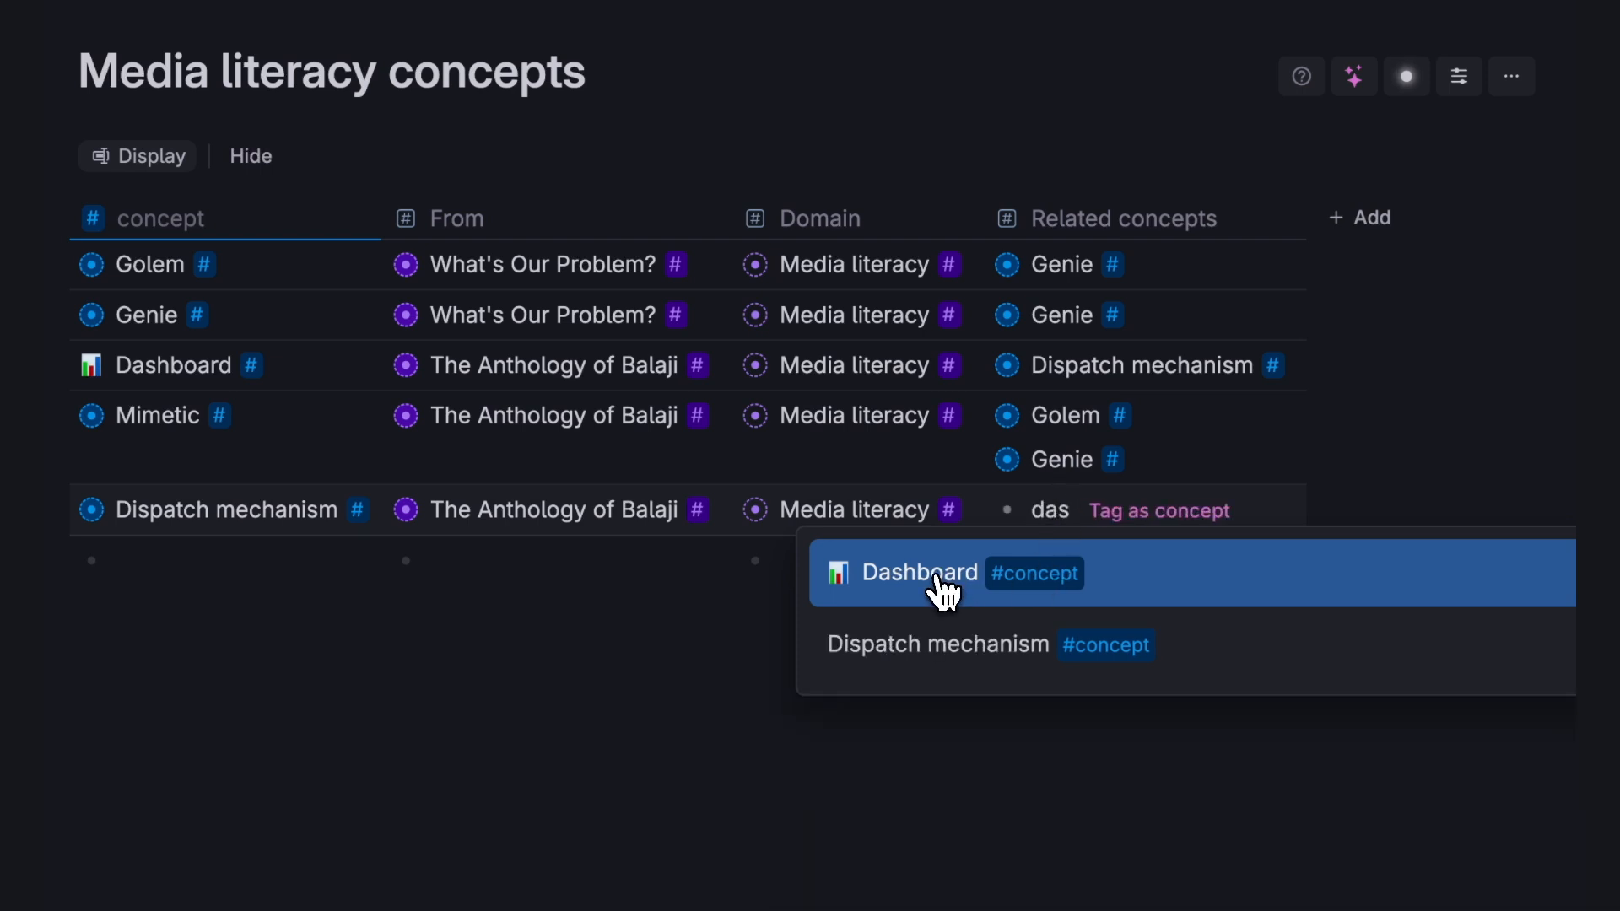
left_click(943, 582)
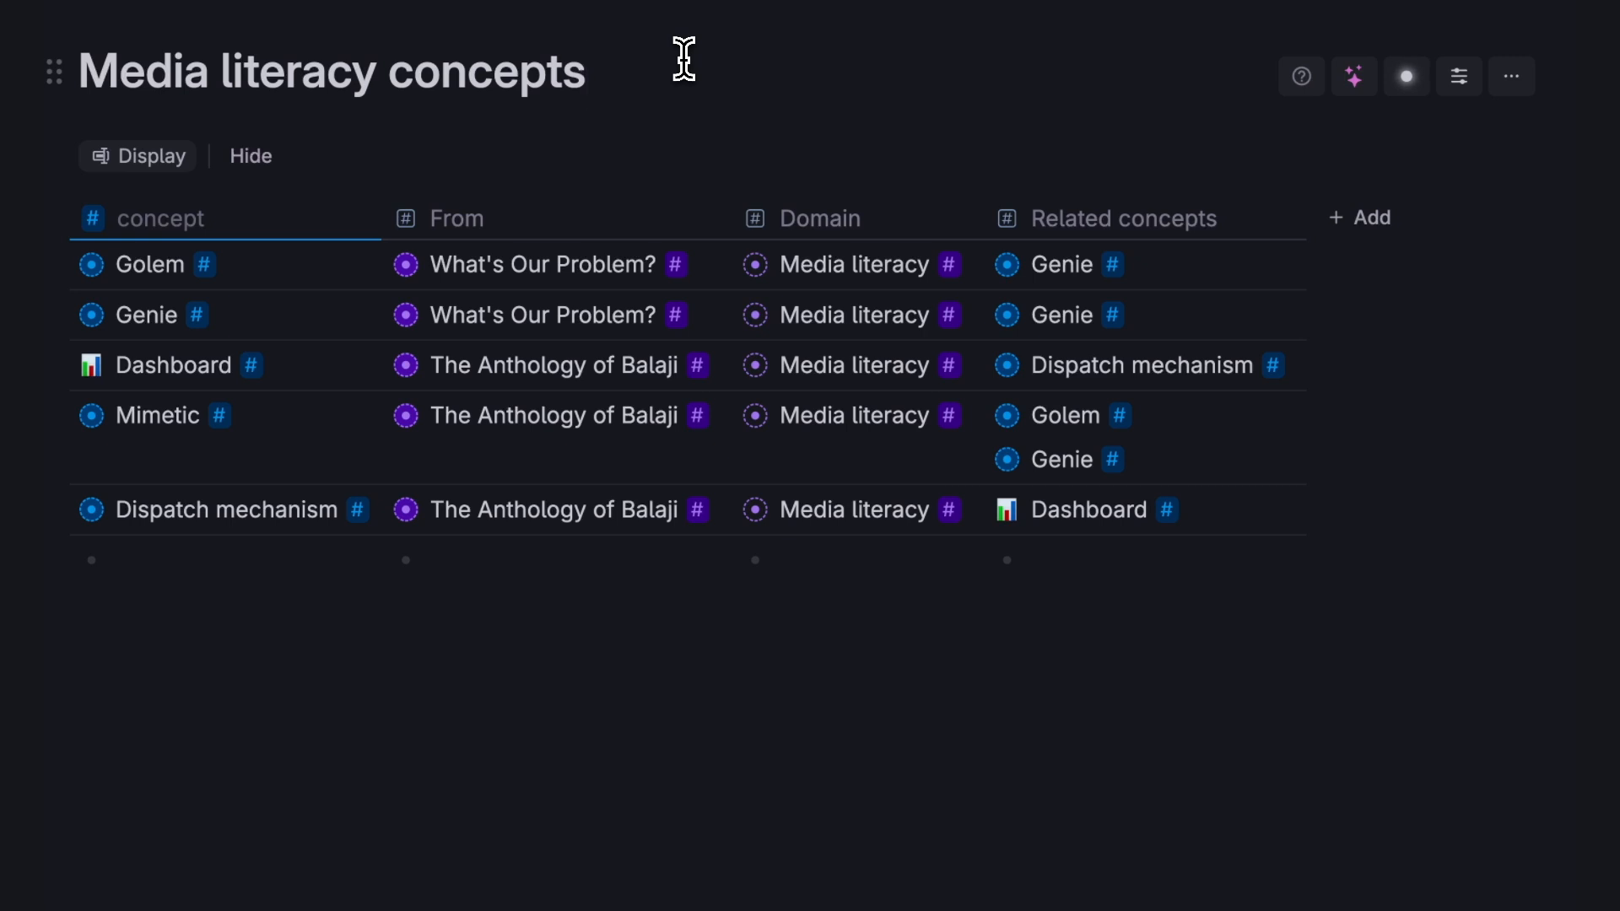
Add Mimetic as a second related concept for both Golem and Genie.
left_click(1197, 264)
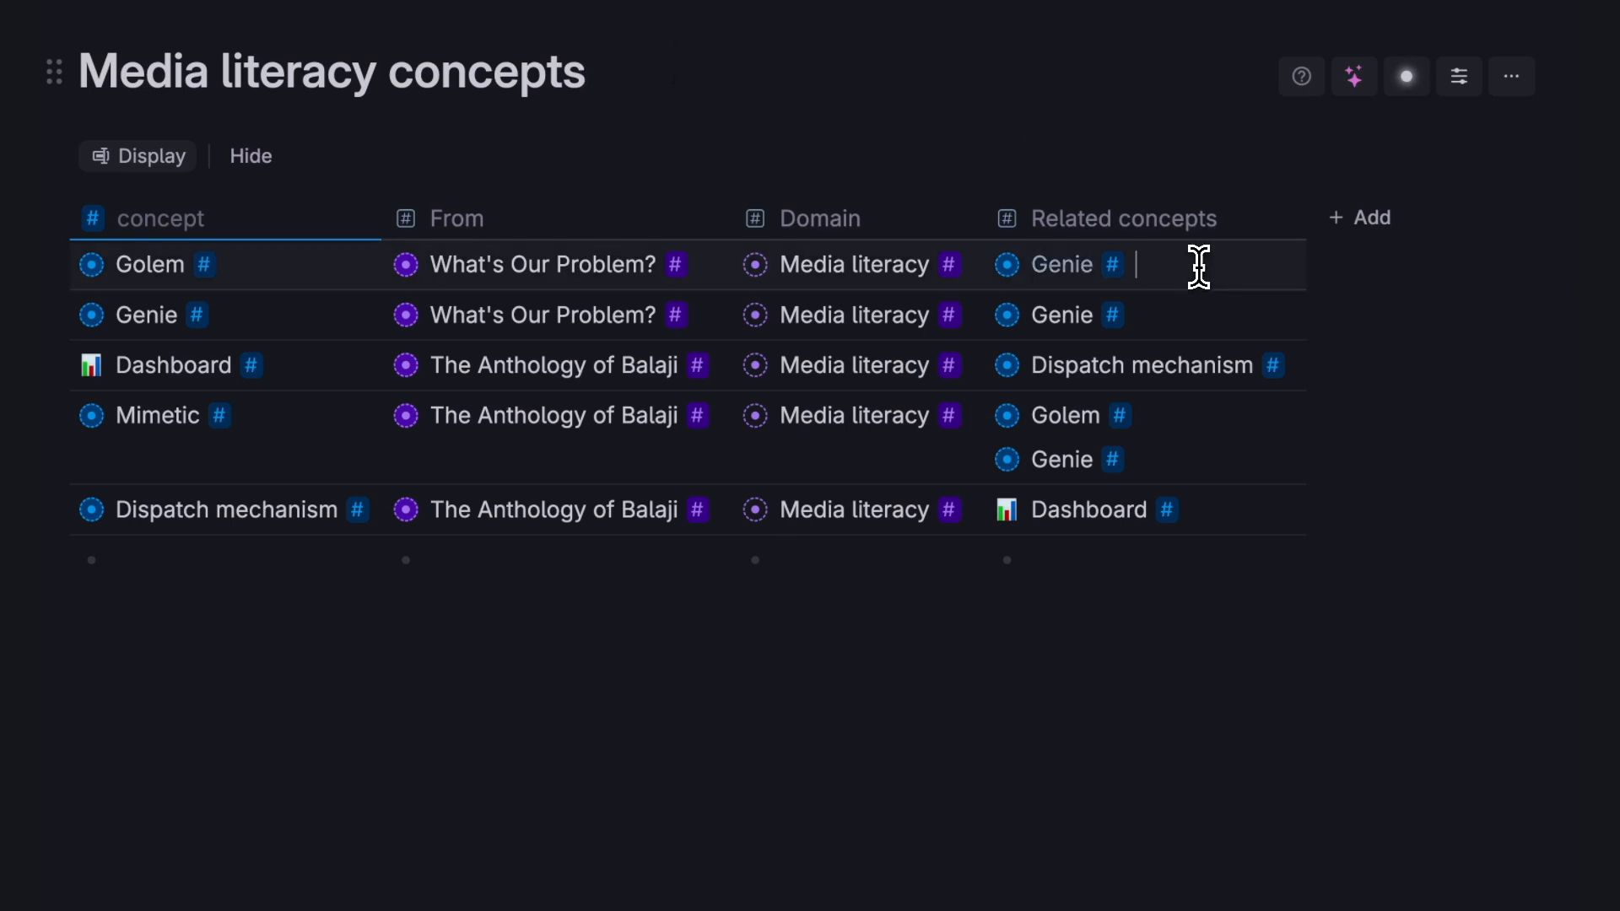
key("Return")
type("m")
left_click(875, 382)
left_click(1215, 361)
key("Return")
type("m")
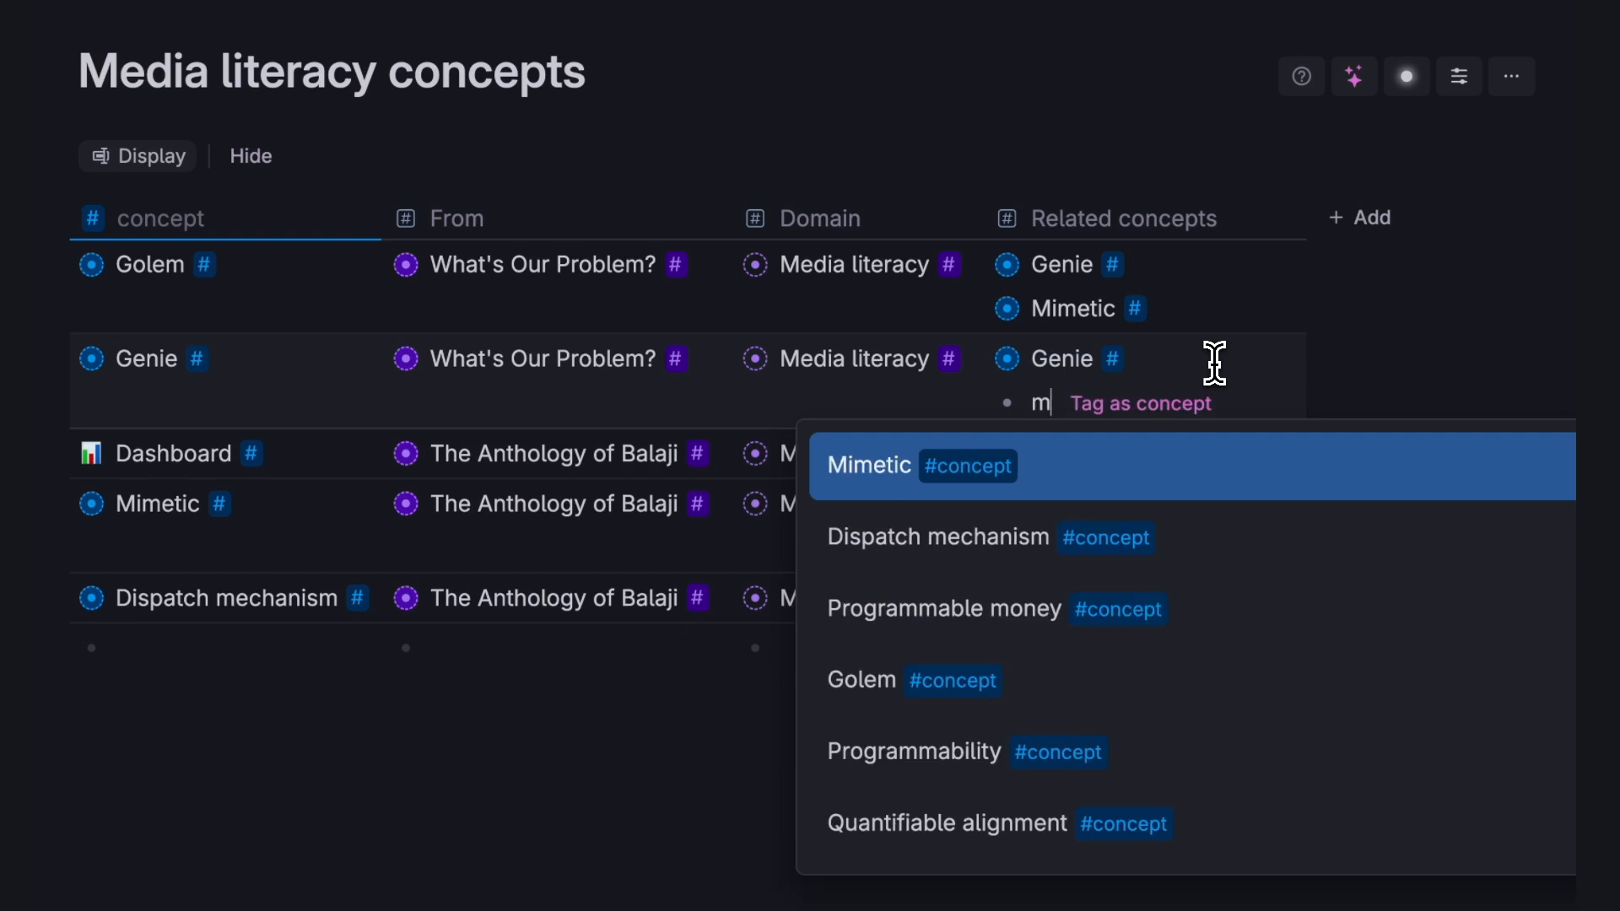
key("Return")
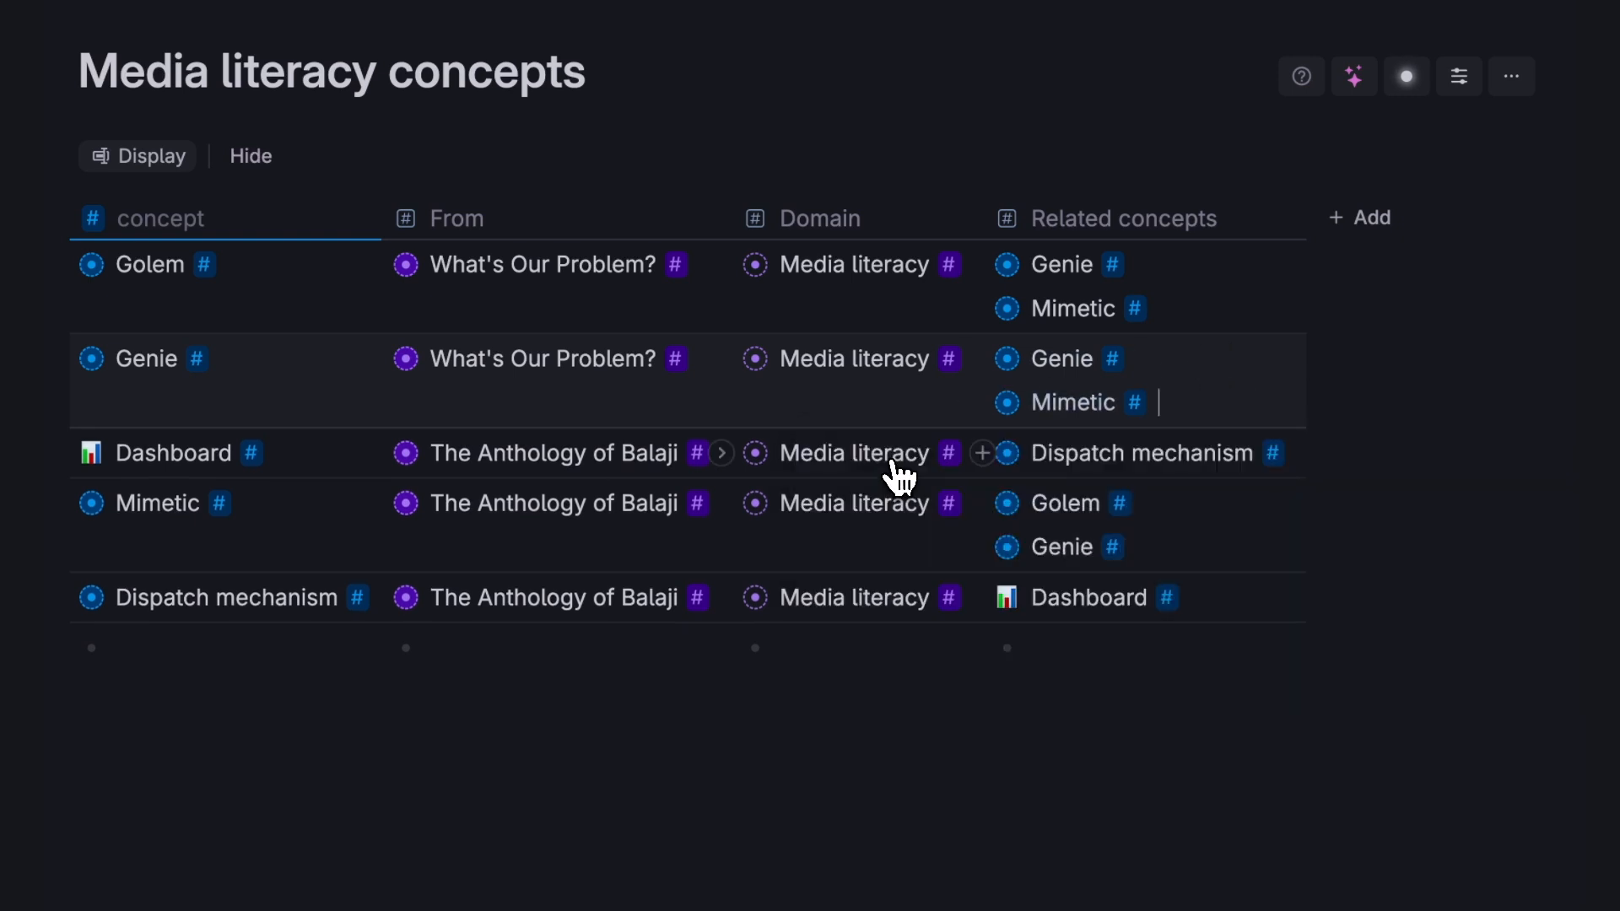
left_click(737, 59)
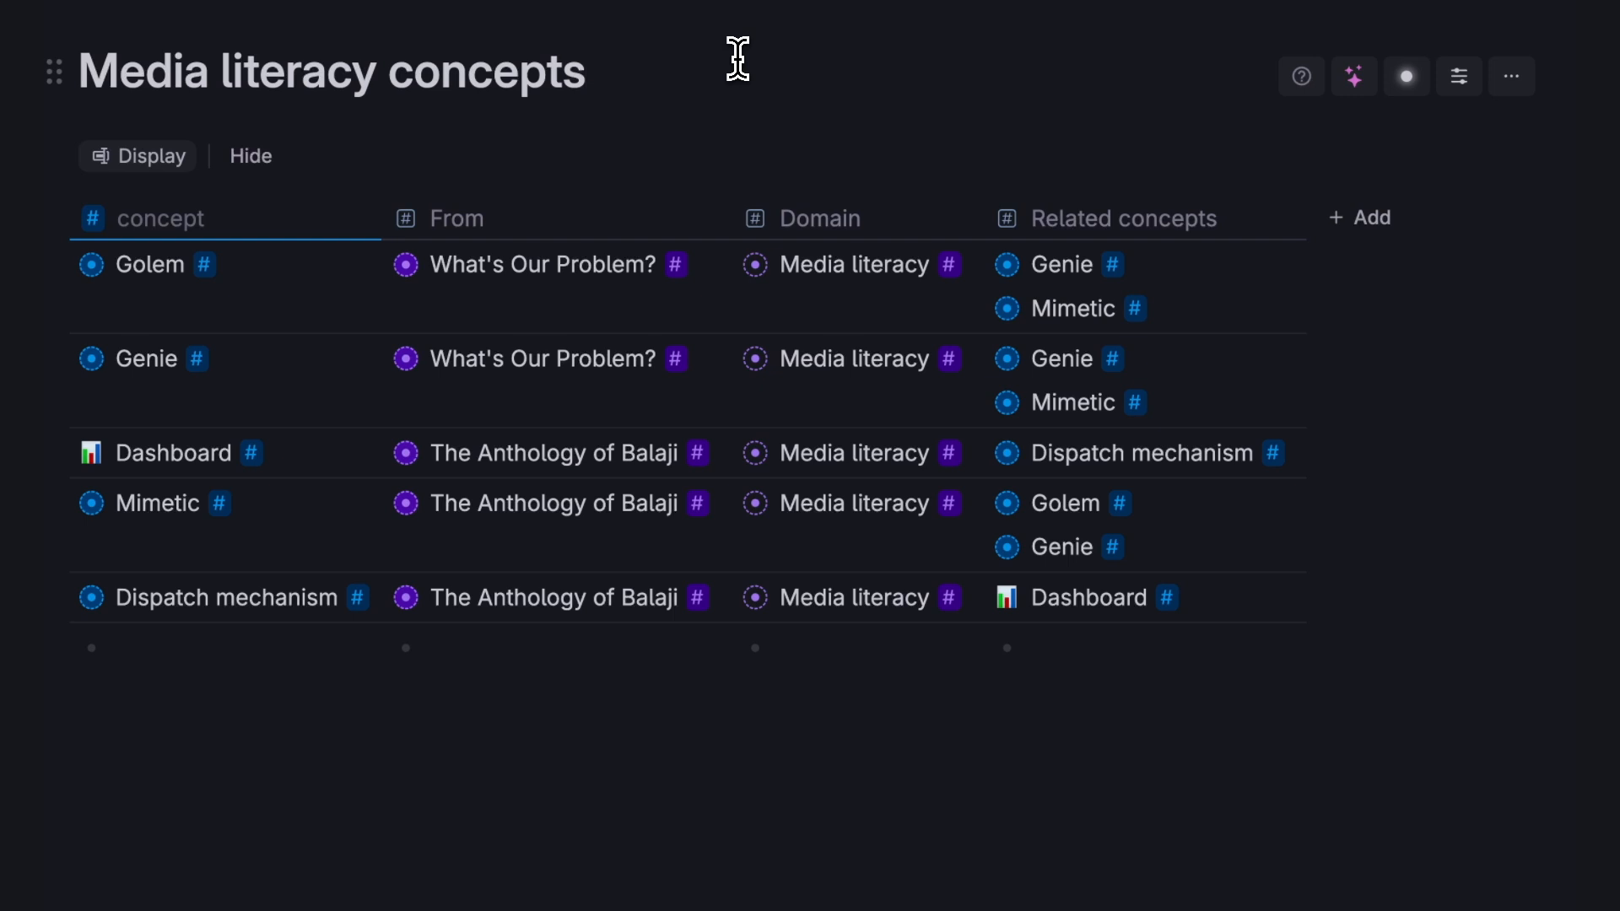
left_click(739, 60)
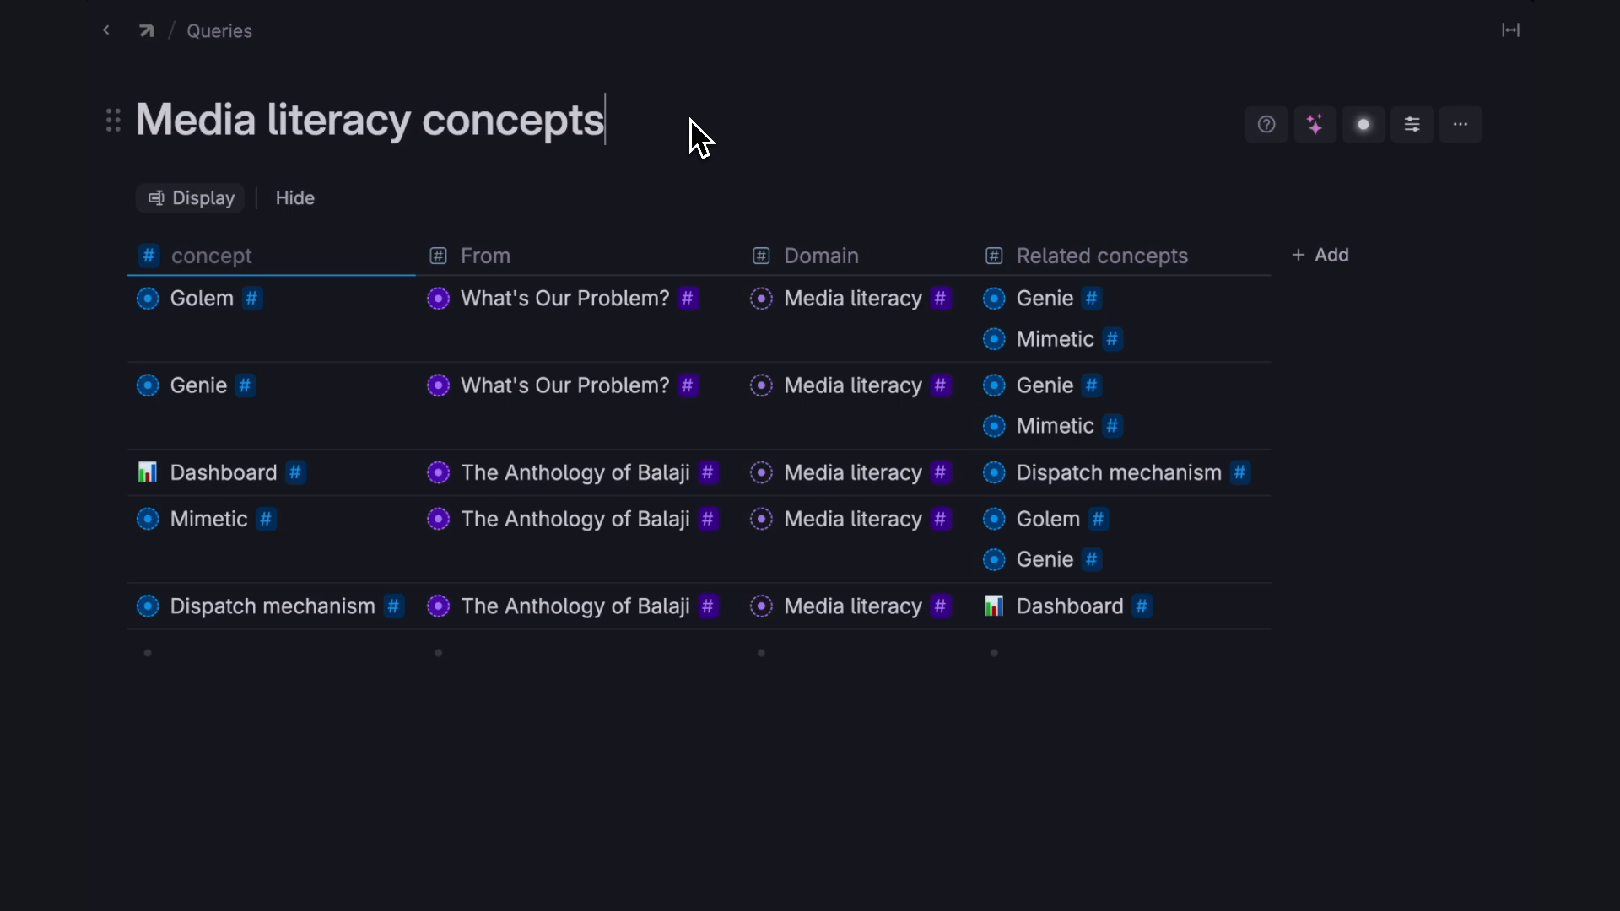
Open the Media literacy domain page with the domain supertag's configuration beside it, and widen the configuration to about half the window.
left_click(763, 301)
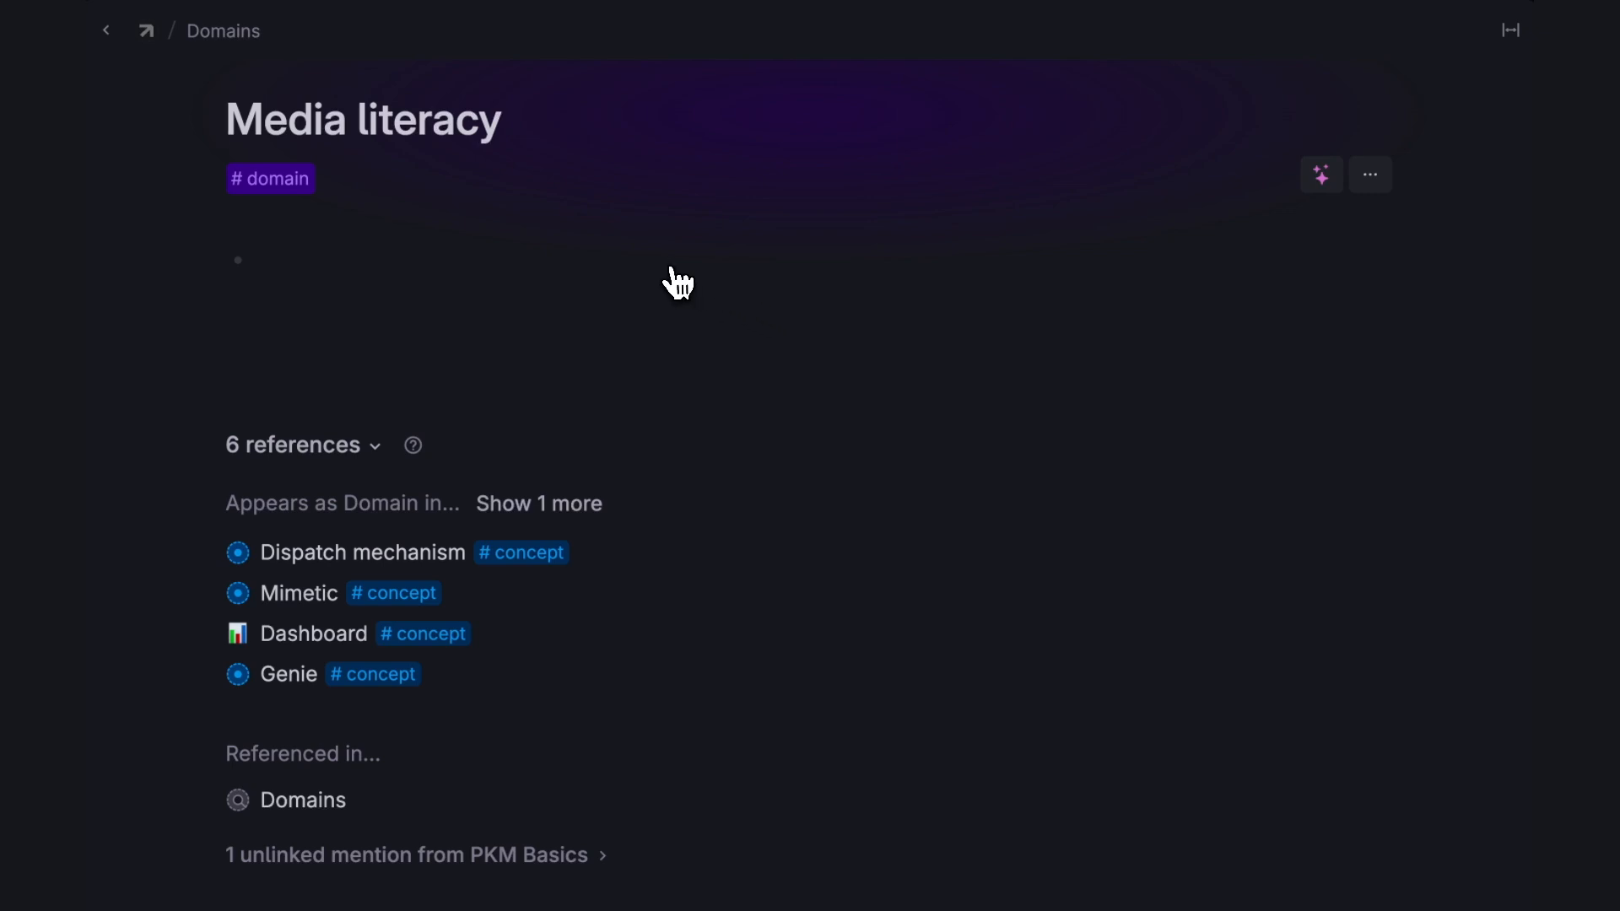
left_click(310, 194)
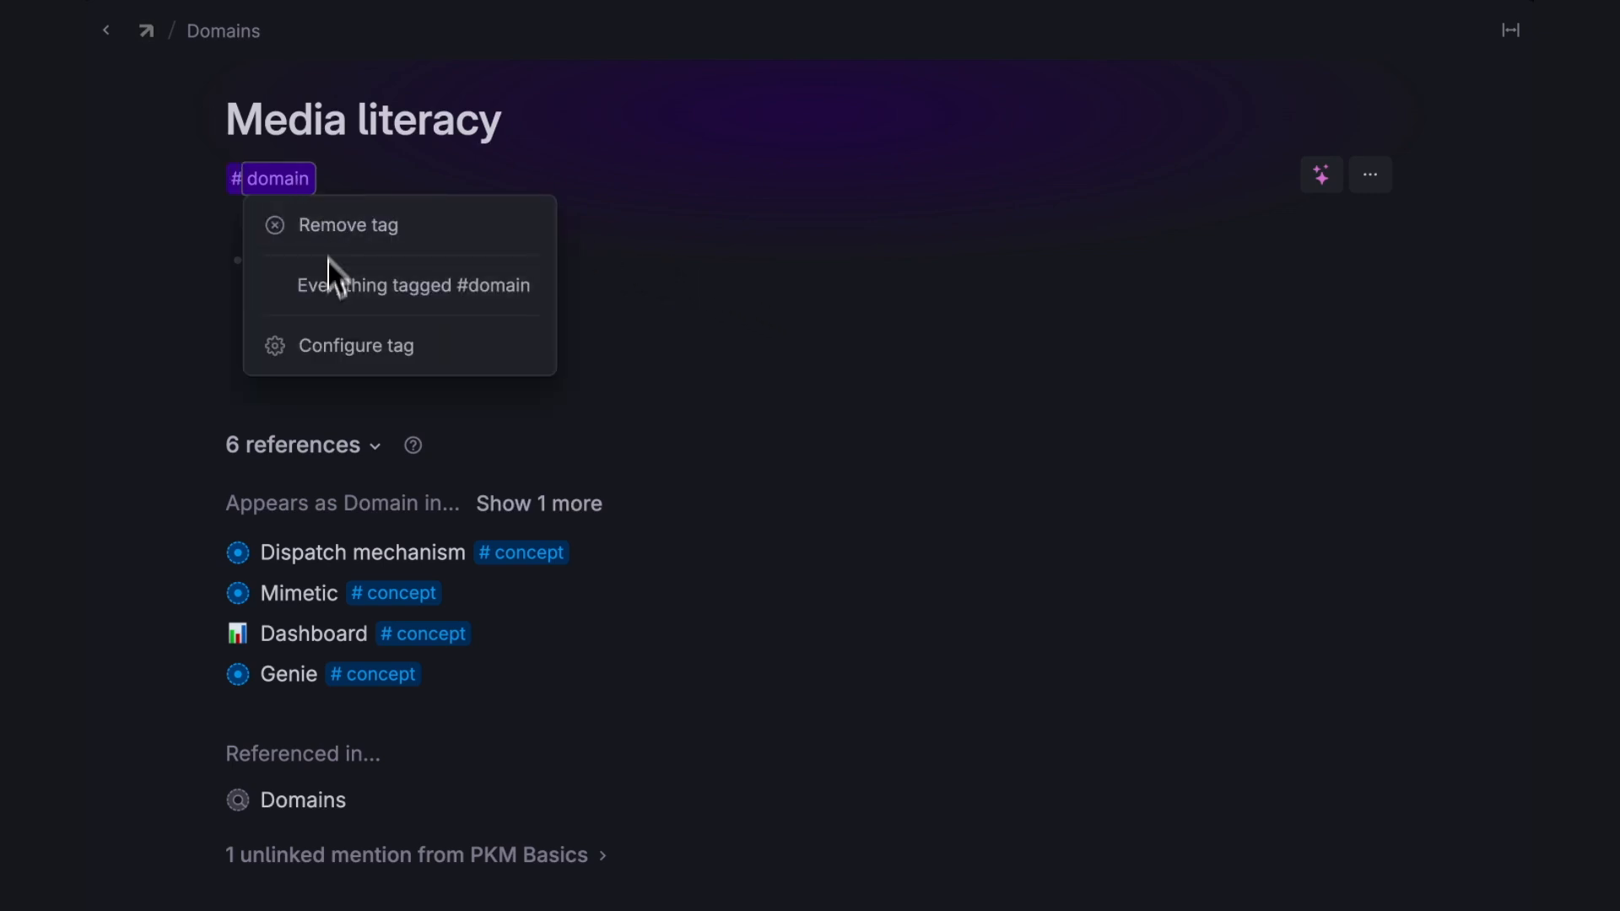
left_click(332, 344)
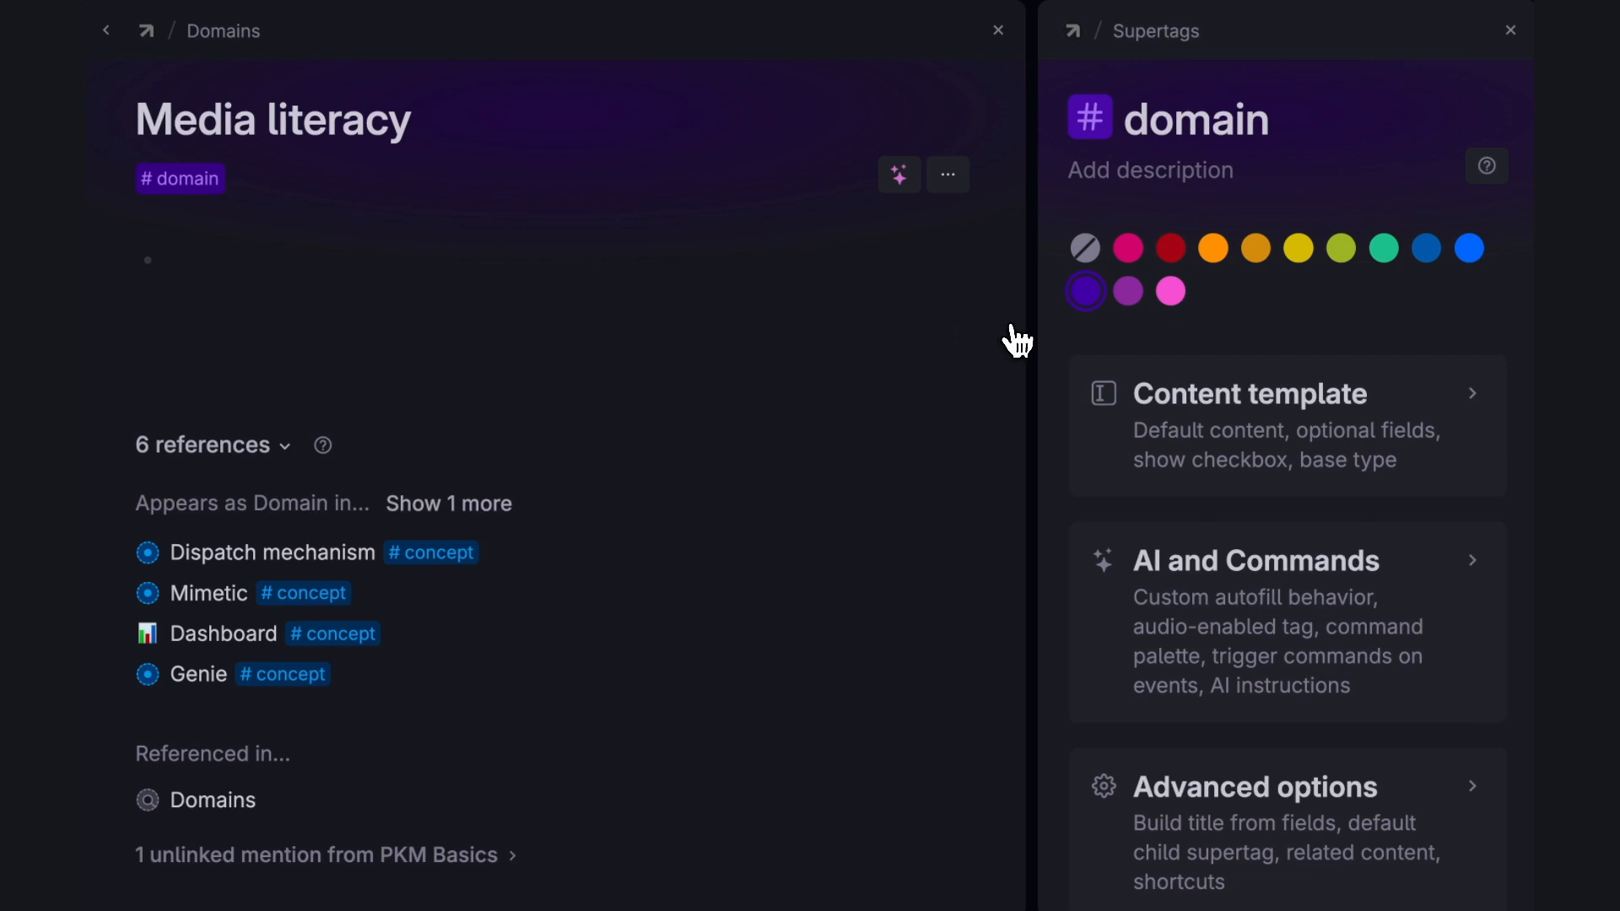
left_click_drag(1031, 329, 835, 340)
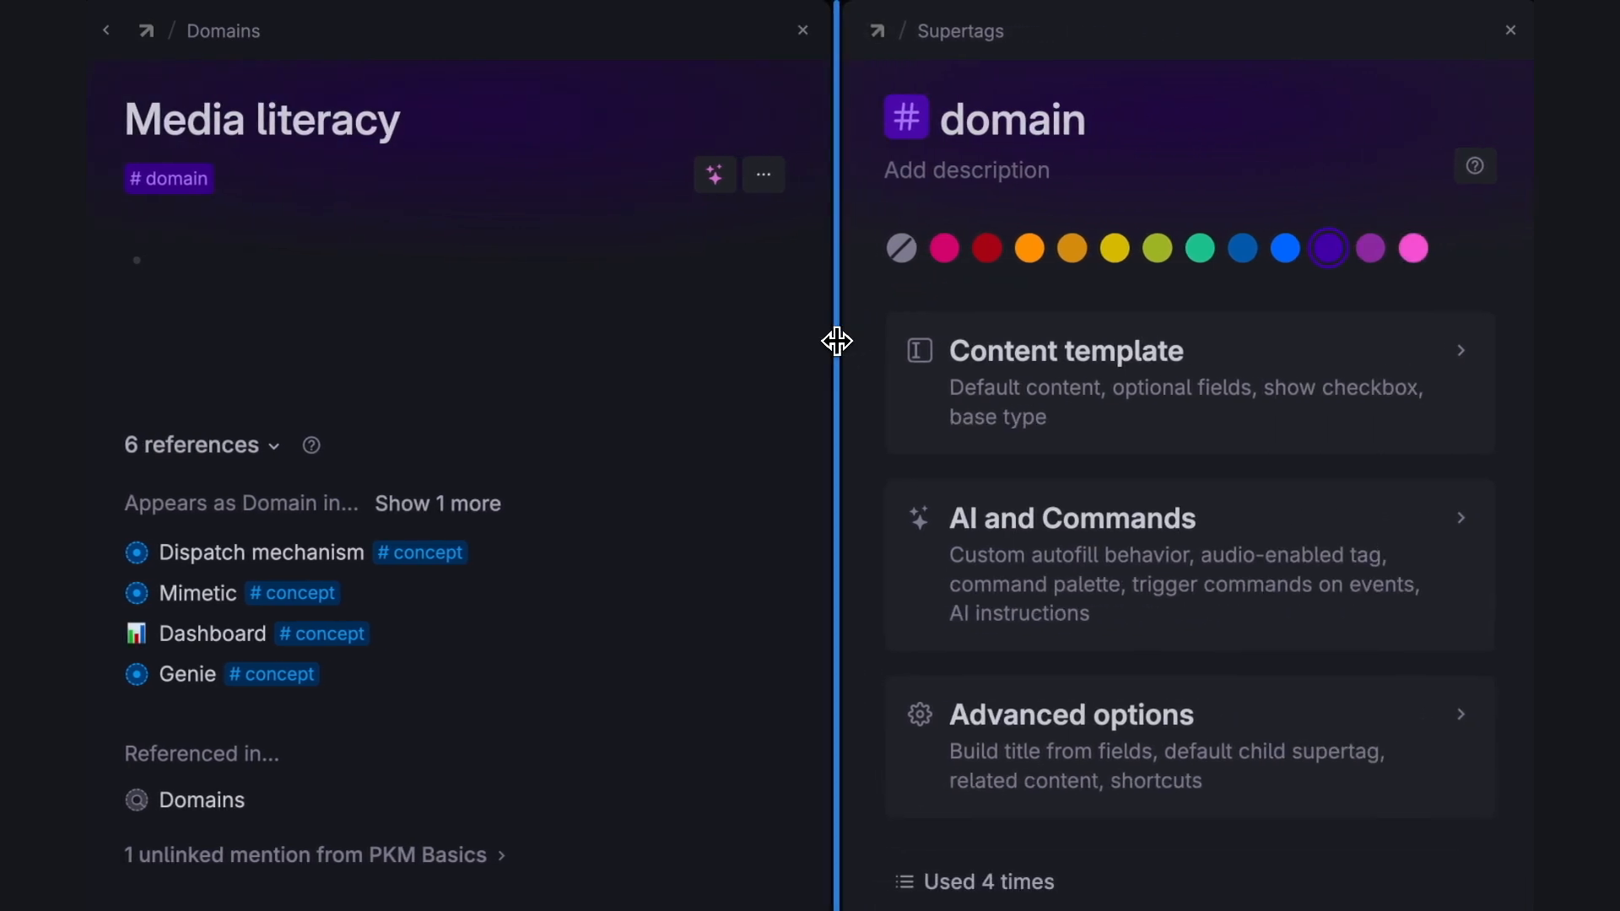
Create a search node named "Related concepts" as related content in the domain supertag's advanced options.
scroll(997, 493, "down", 1)
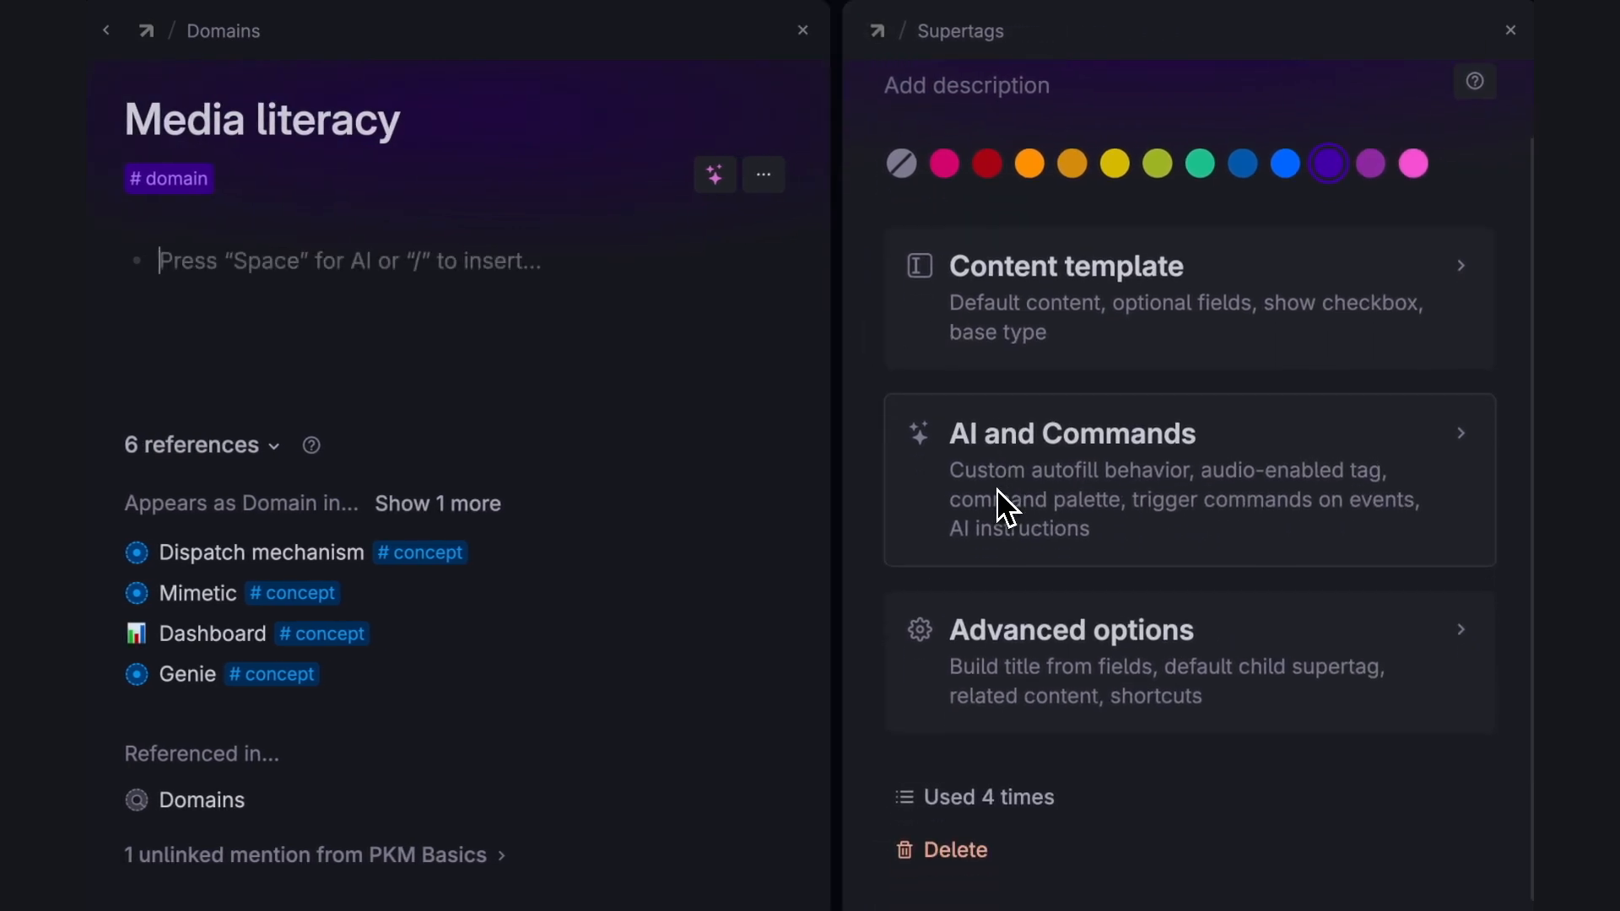
left_click(1043, 643)
scroll(1040, 649, "down", 10)
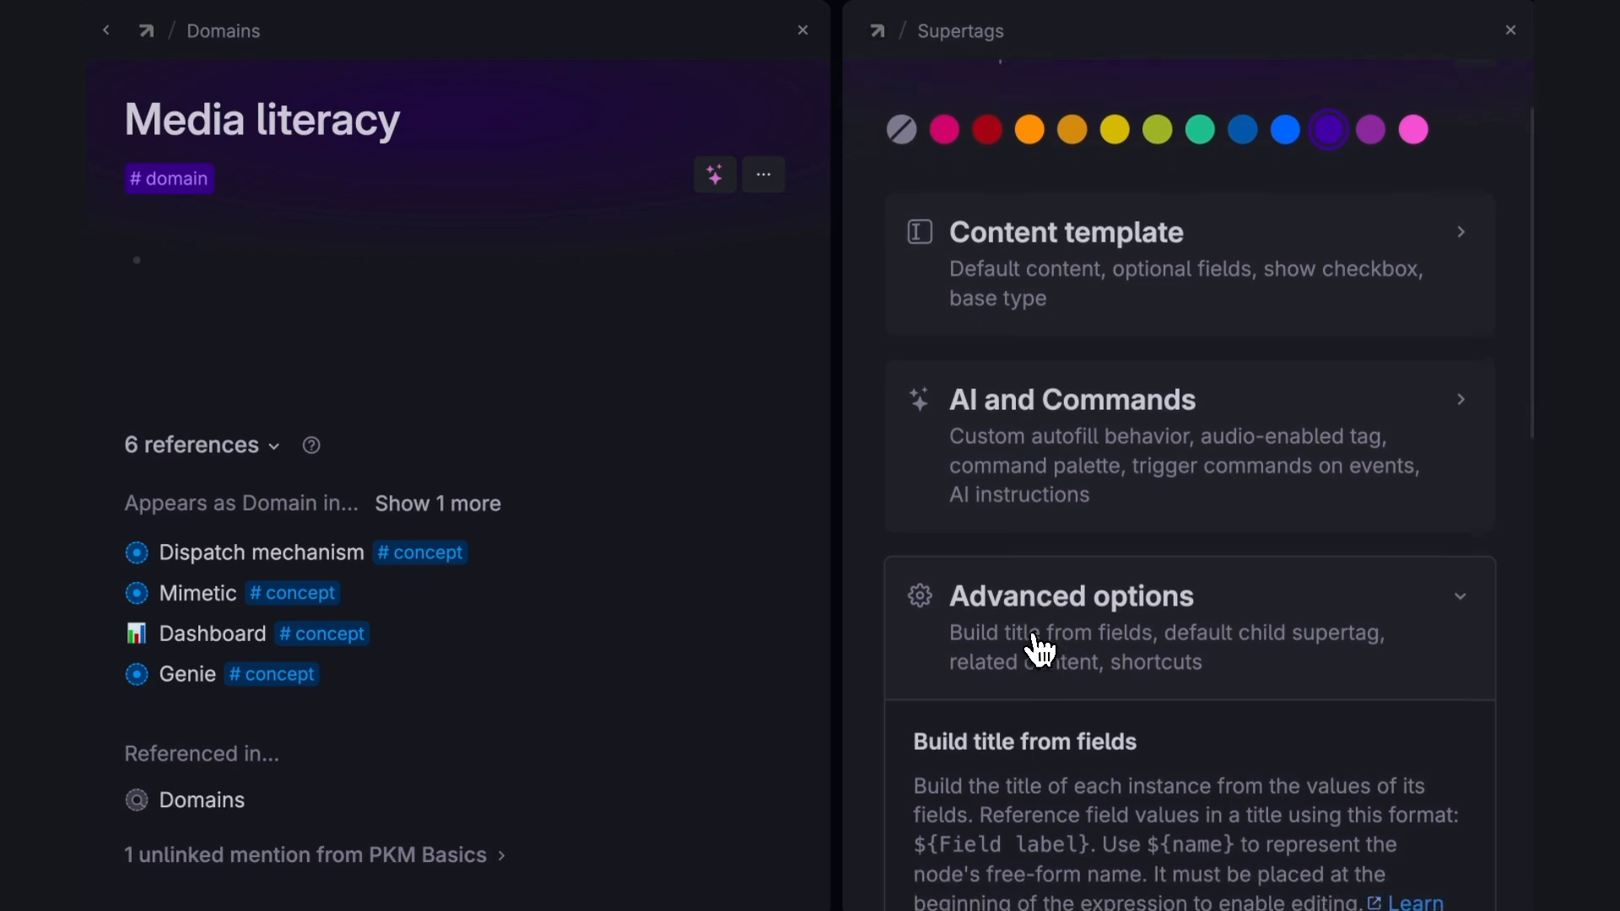
scroll(1040, 650, "down", 1)
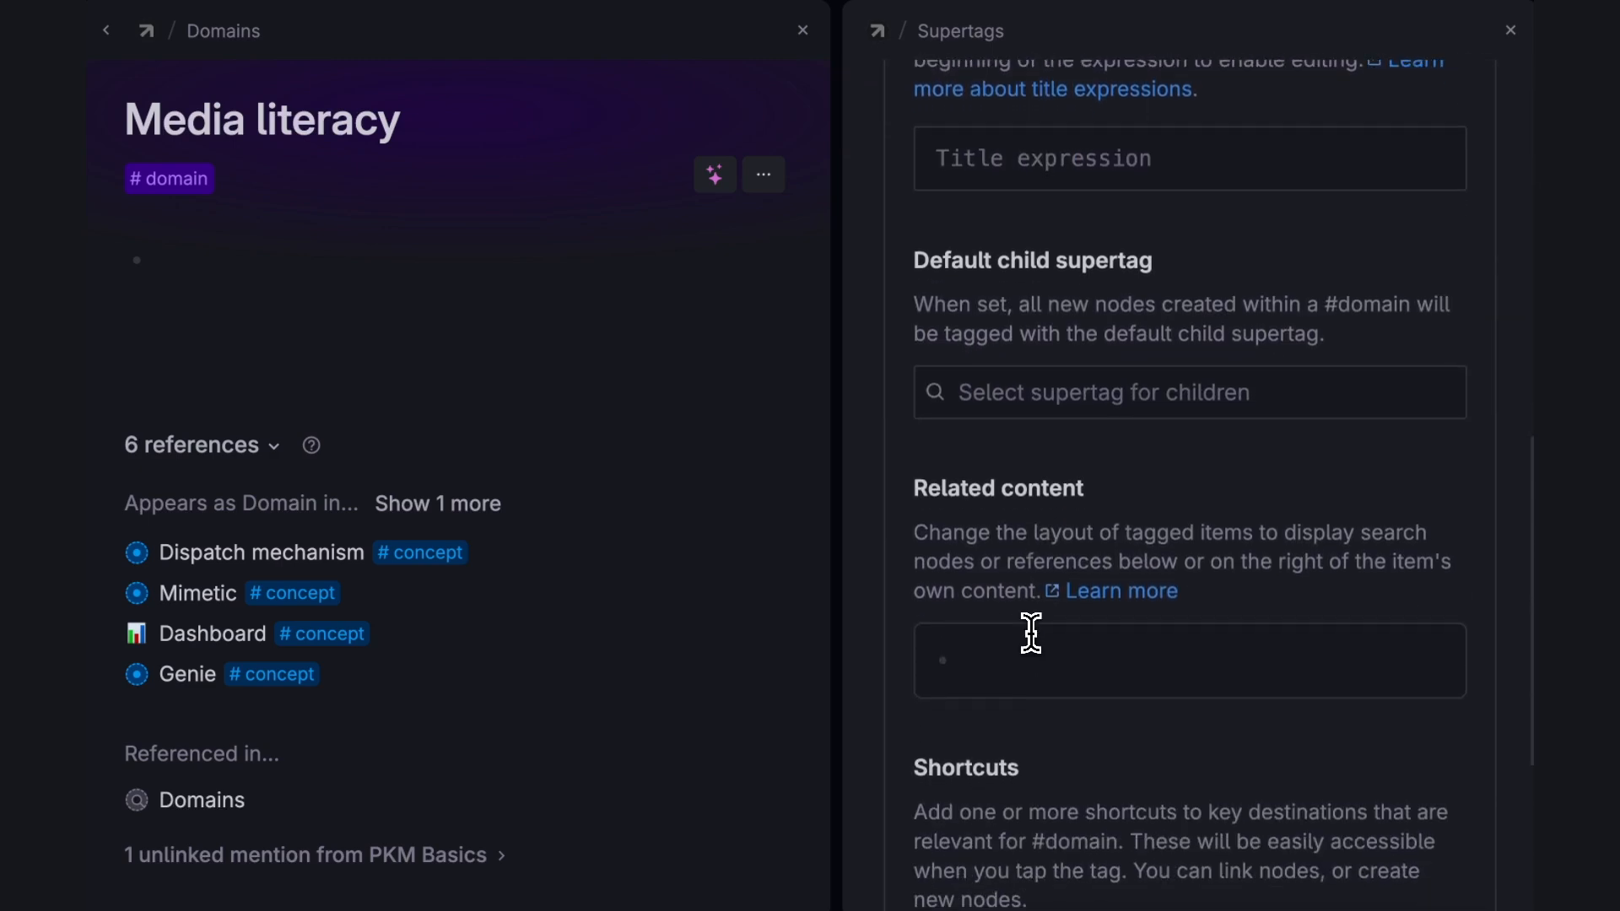
left_click(1021, 650)
type("?")
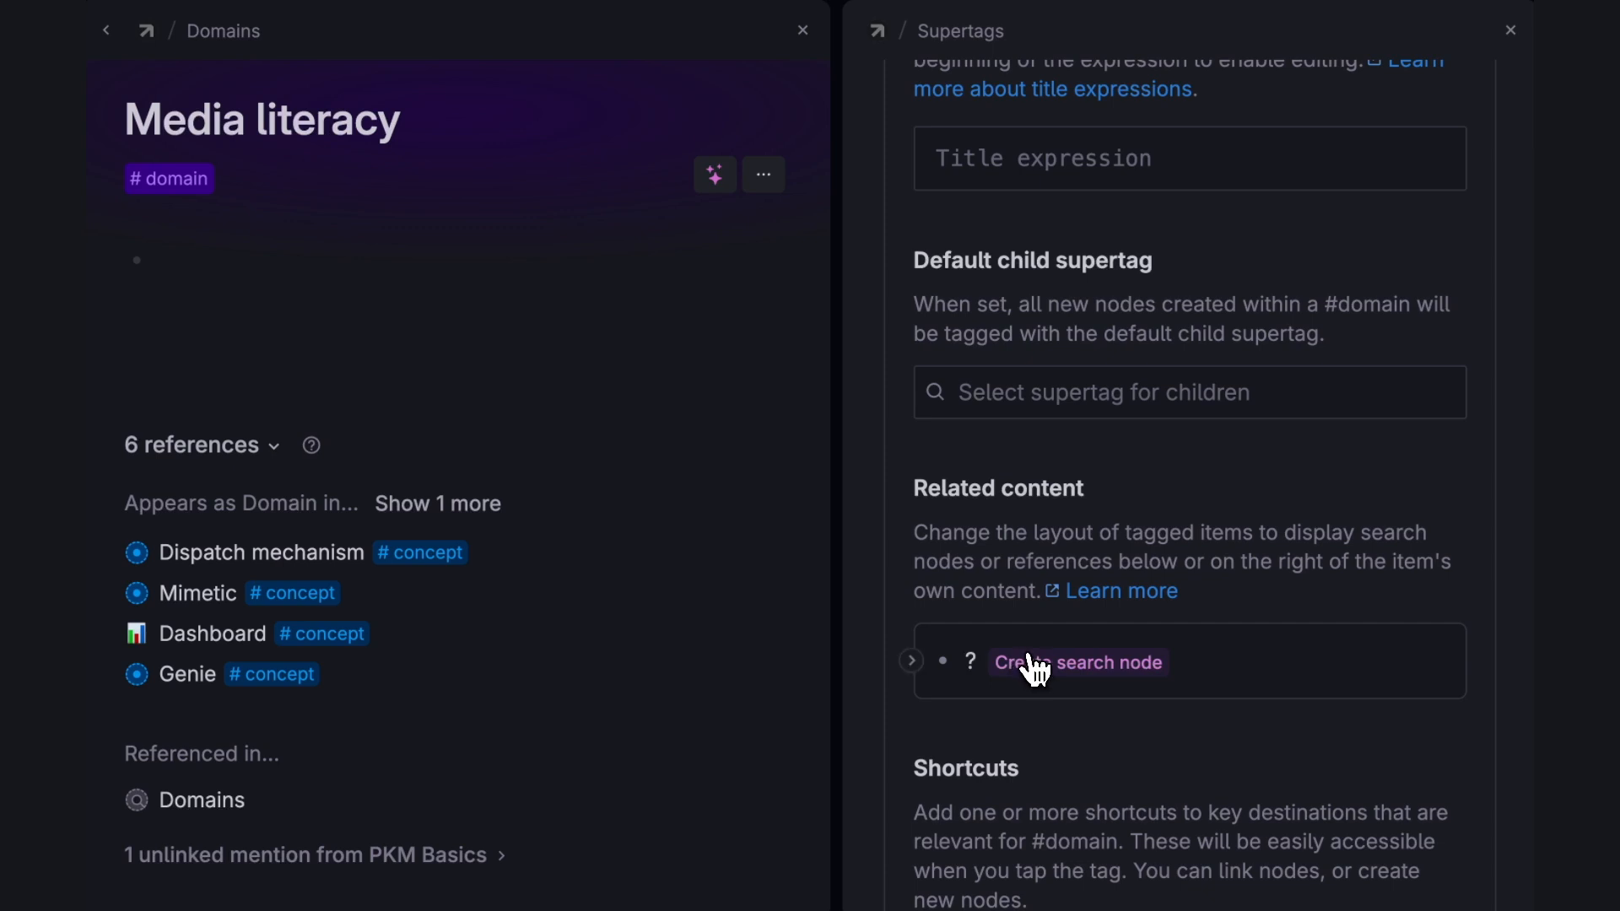
left_click(1045, 661)
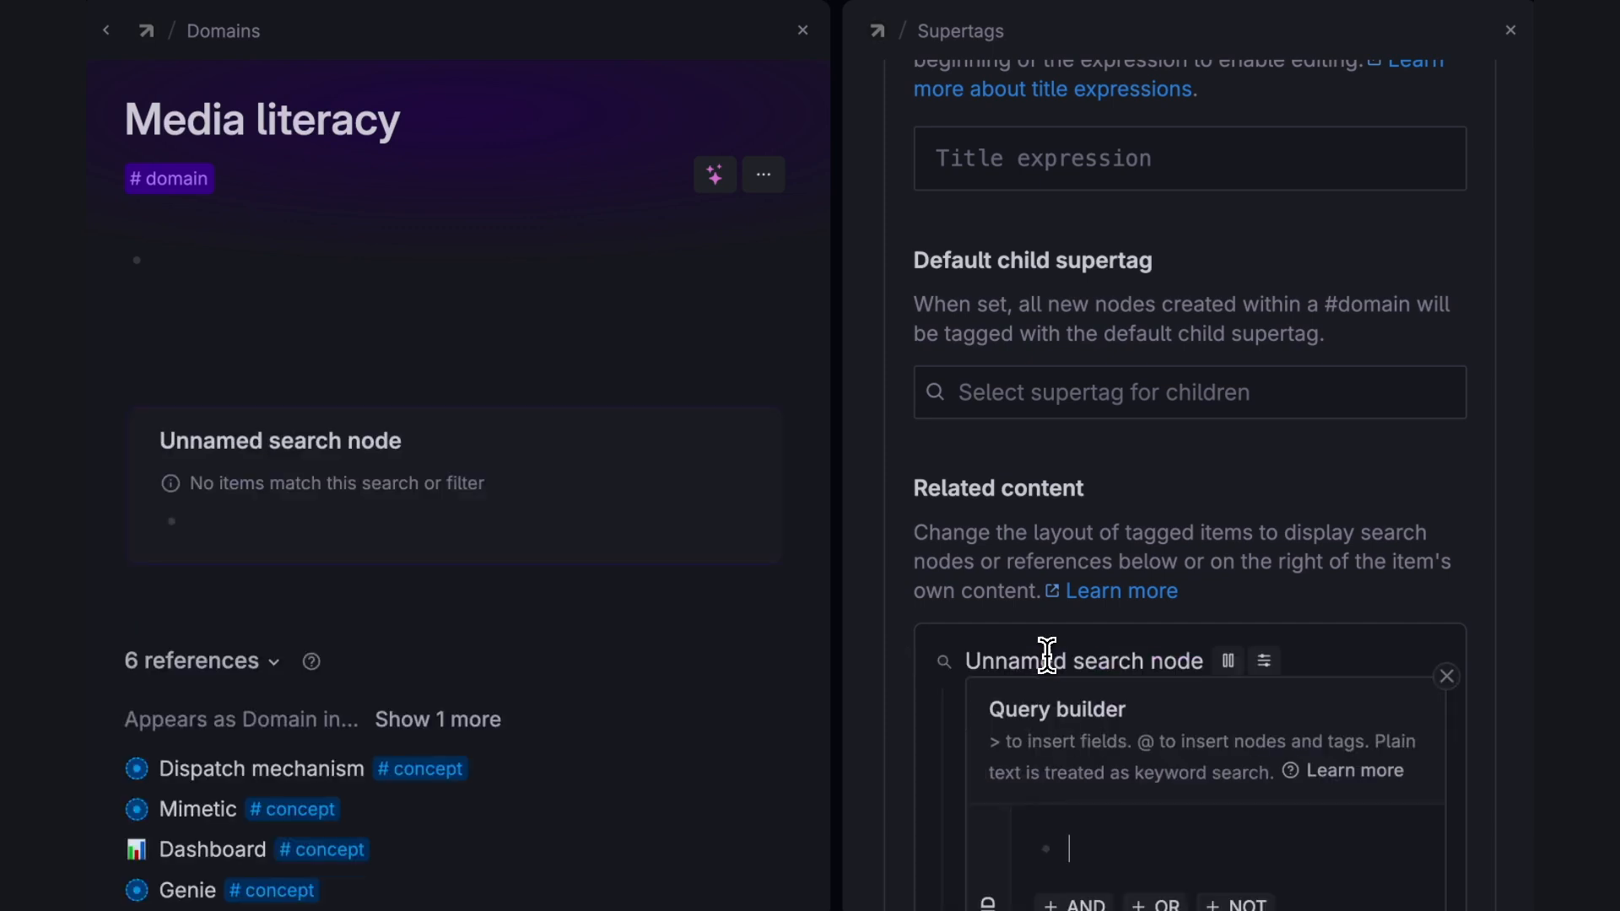
key("ctrl+a")
type("Re")
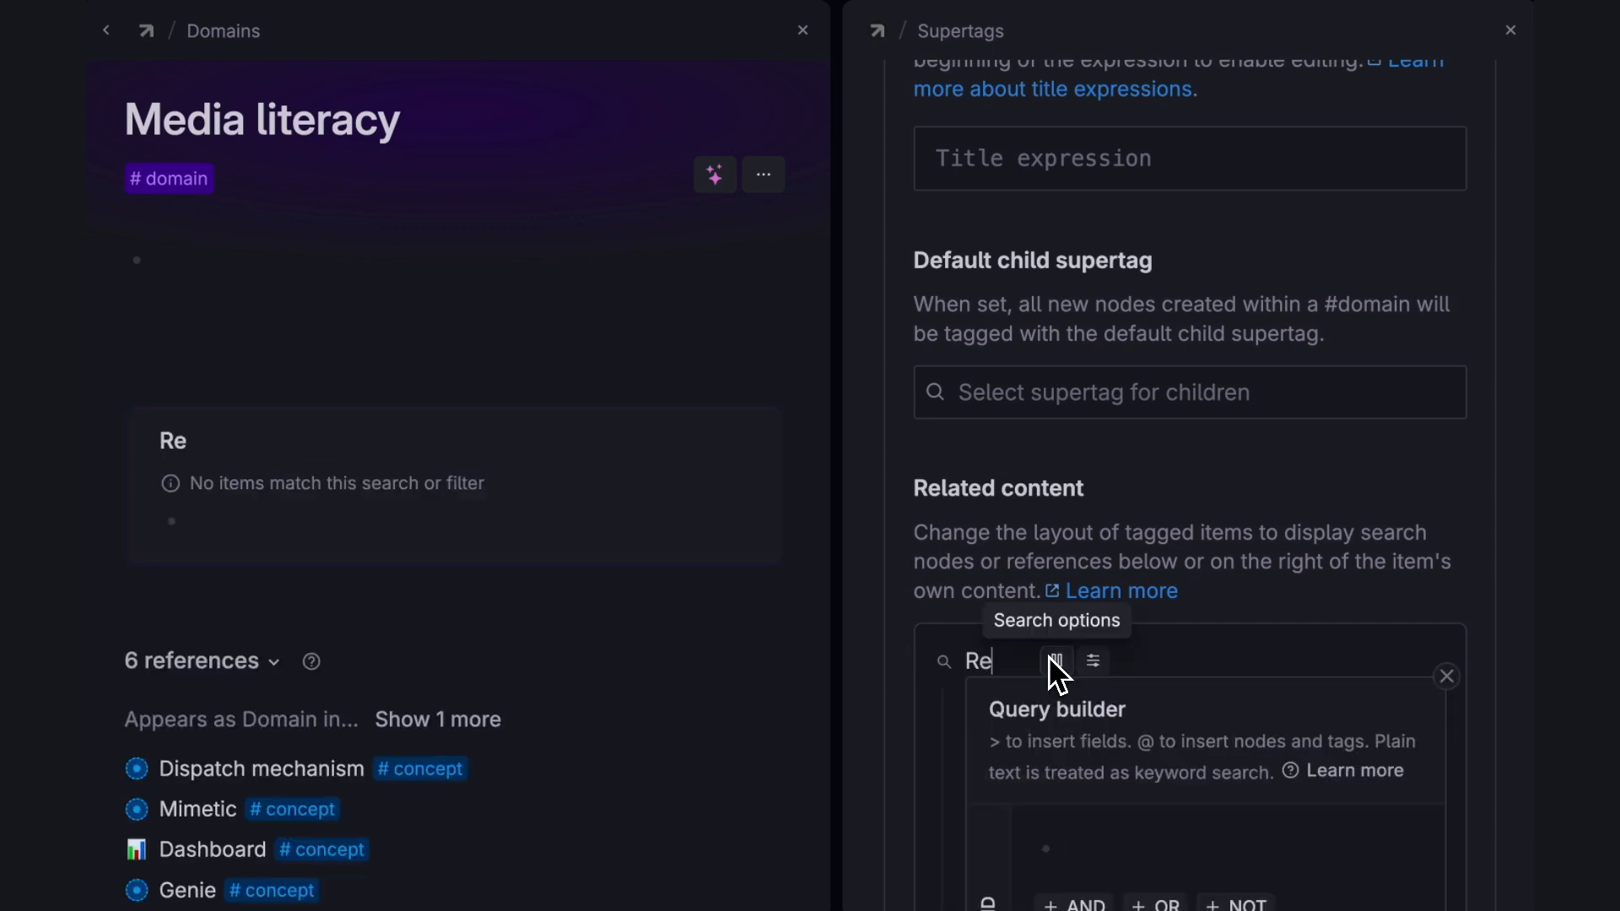
type("lated concepts")
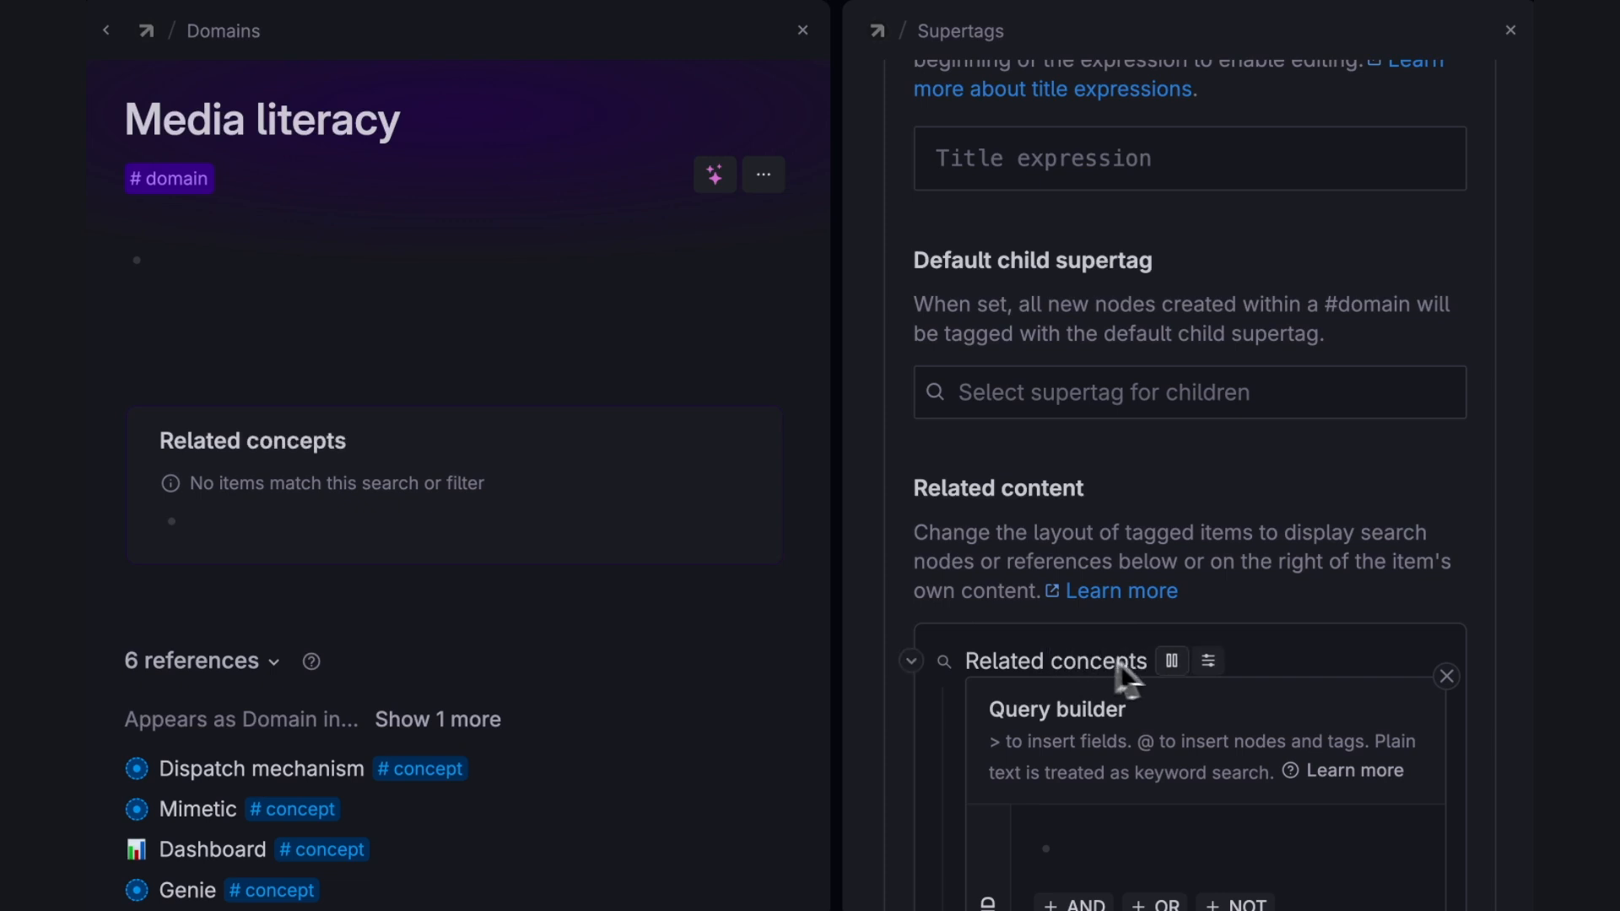
Restrict the Related concepts query to nodes tagged concept.
scroll(1168, 700, "down", 3)
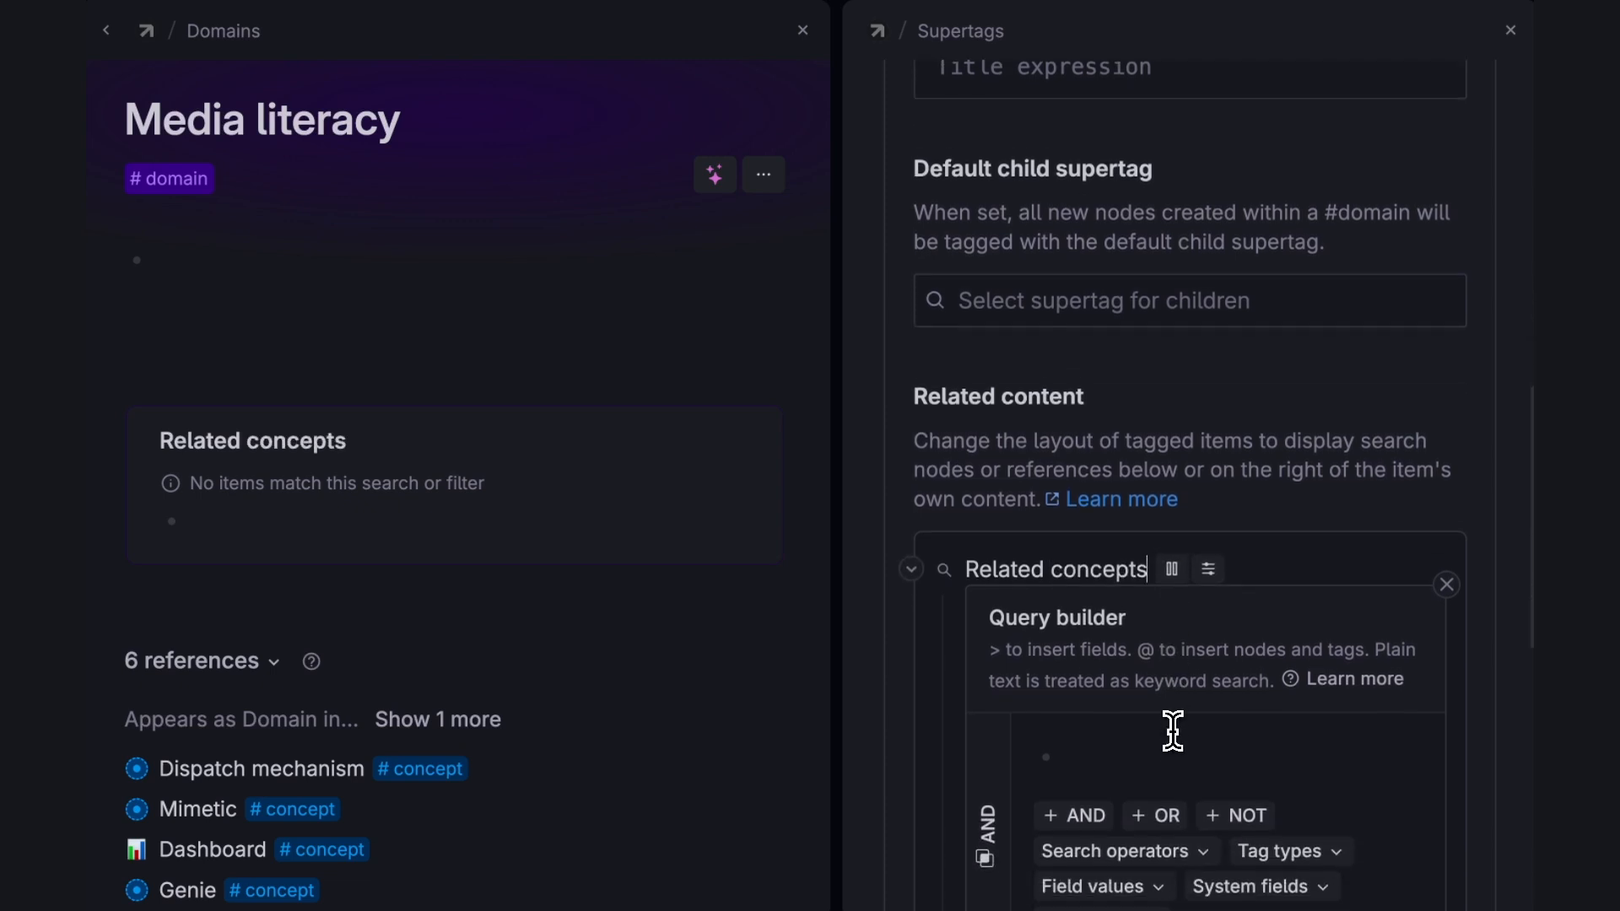
left_click(1163, 724)
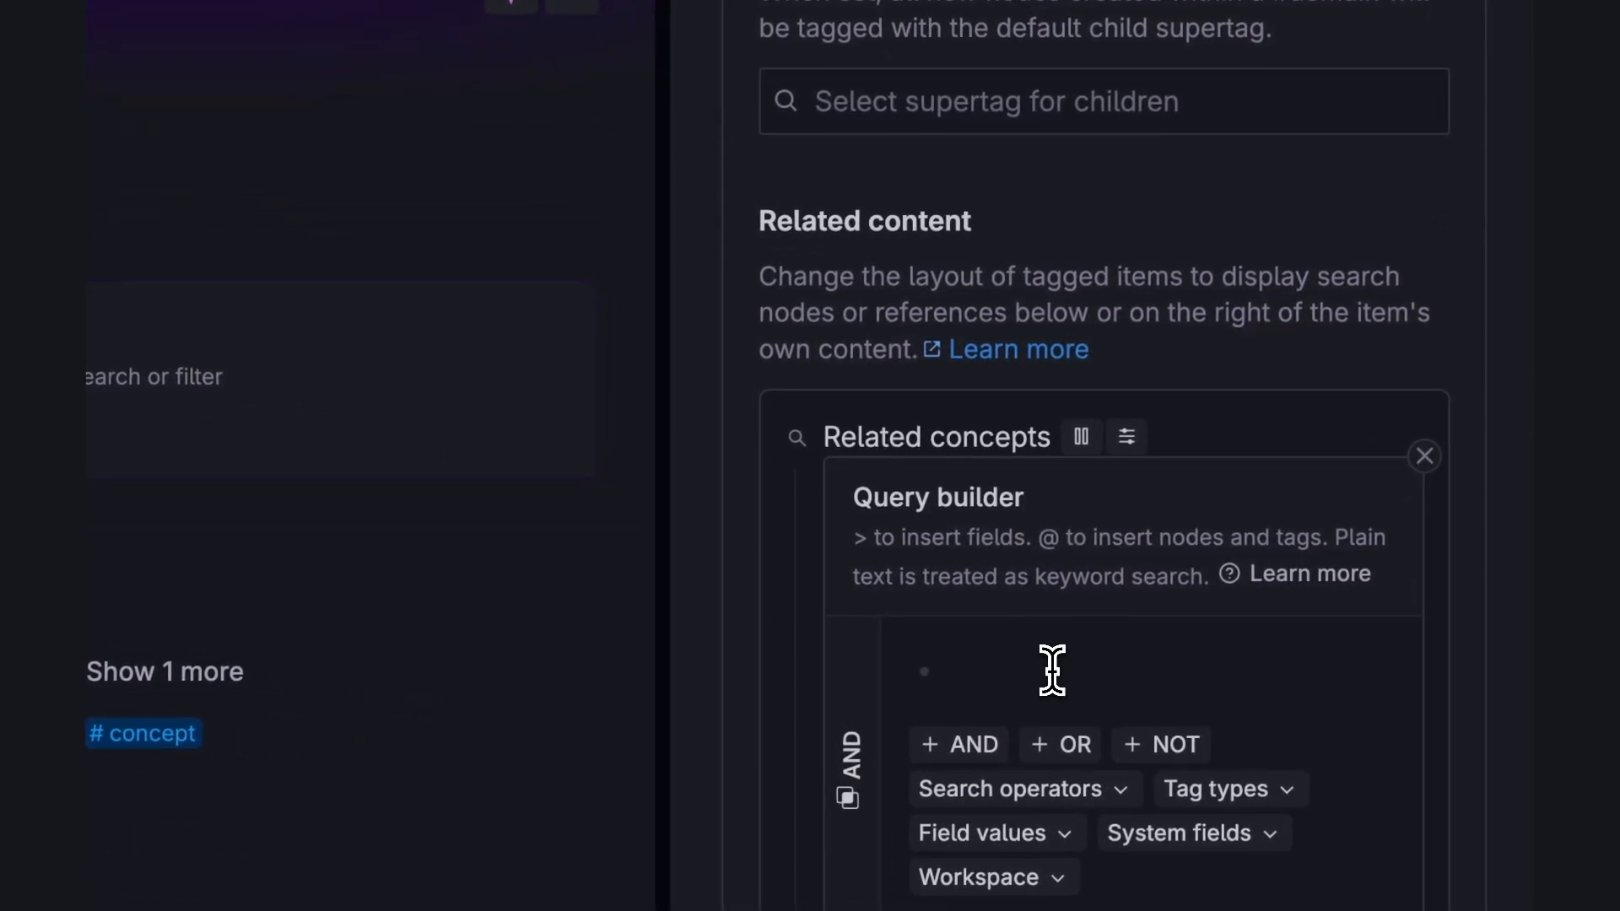
type("#con")
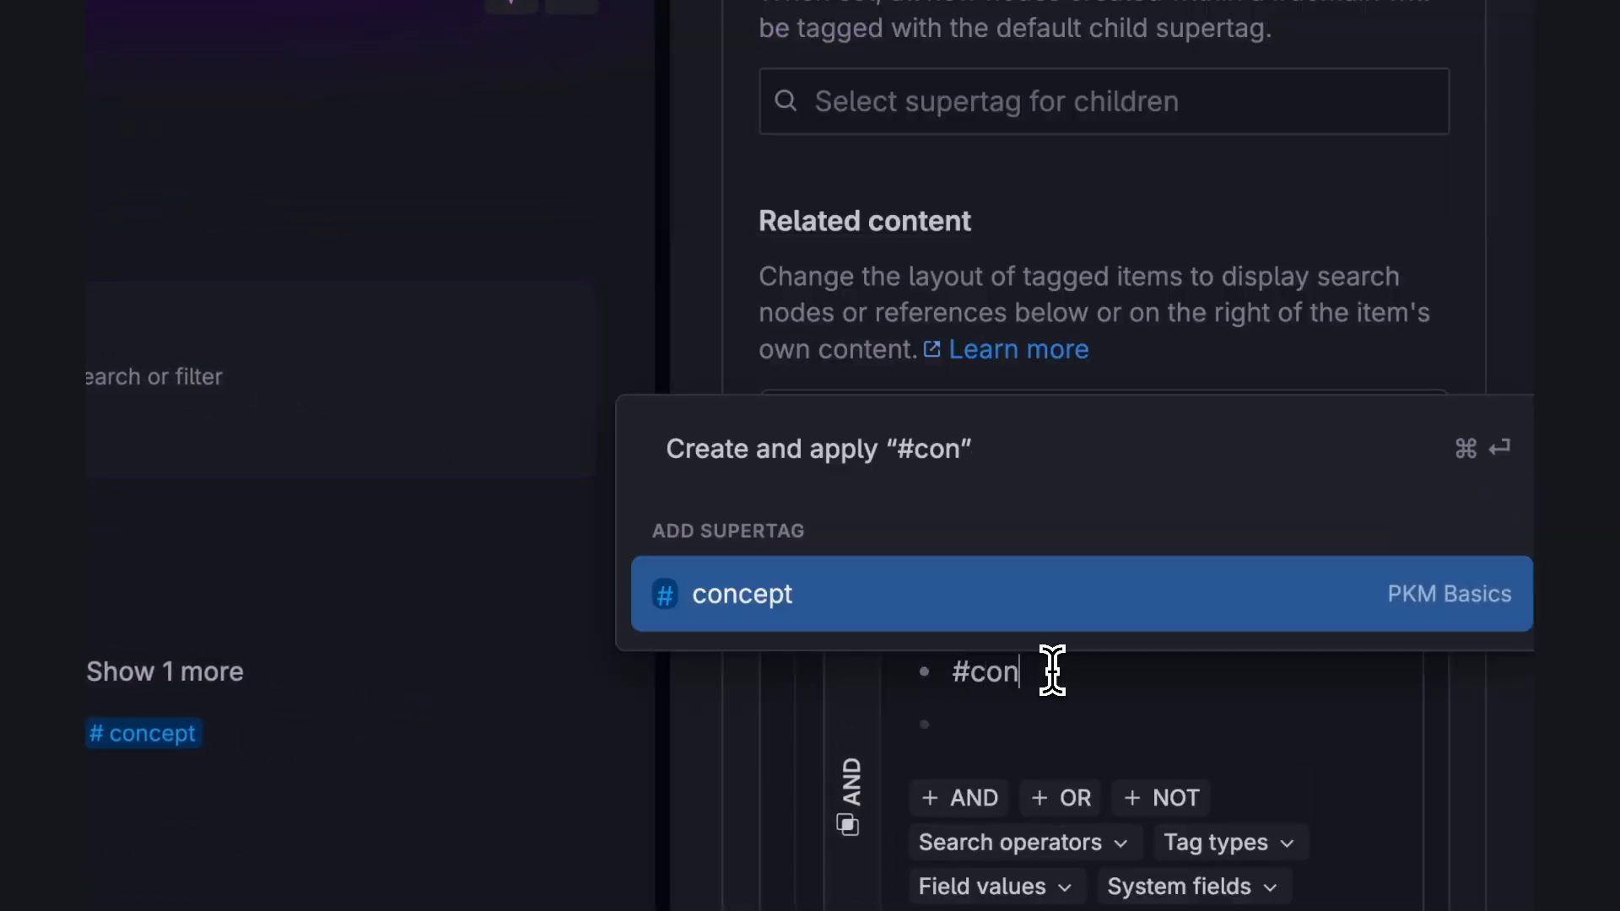
left_click(980, 614)
scroll(970, 612, "down", 1)
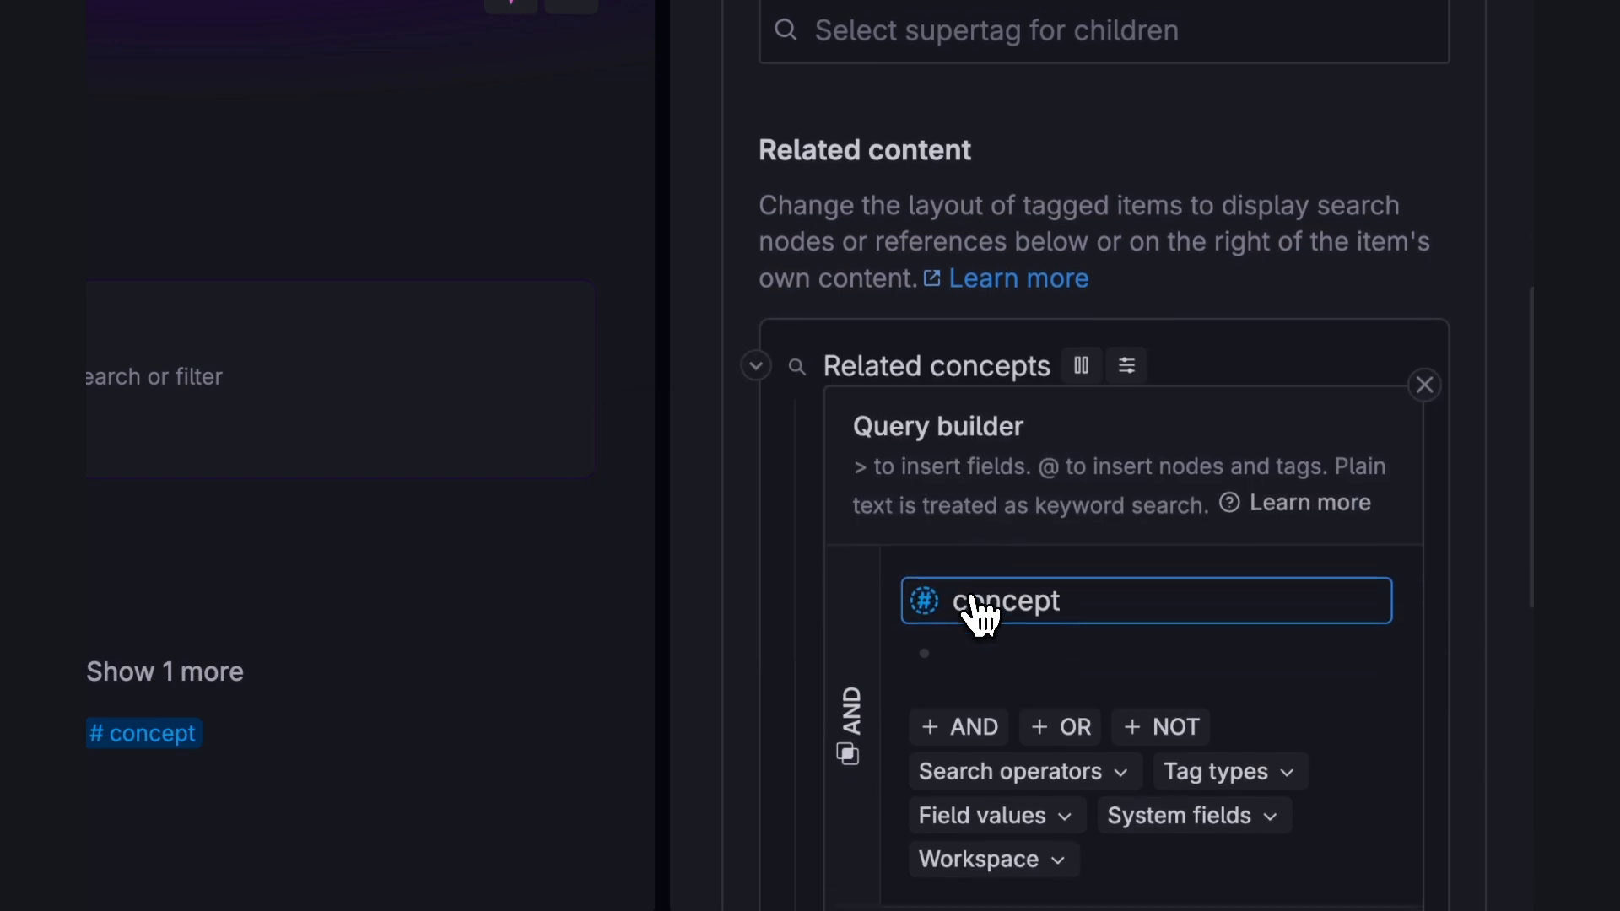
Add a Domain field condition with the value PARENT to the Related concepts query.
left_click(966, 624)
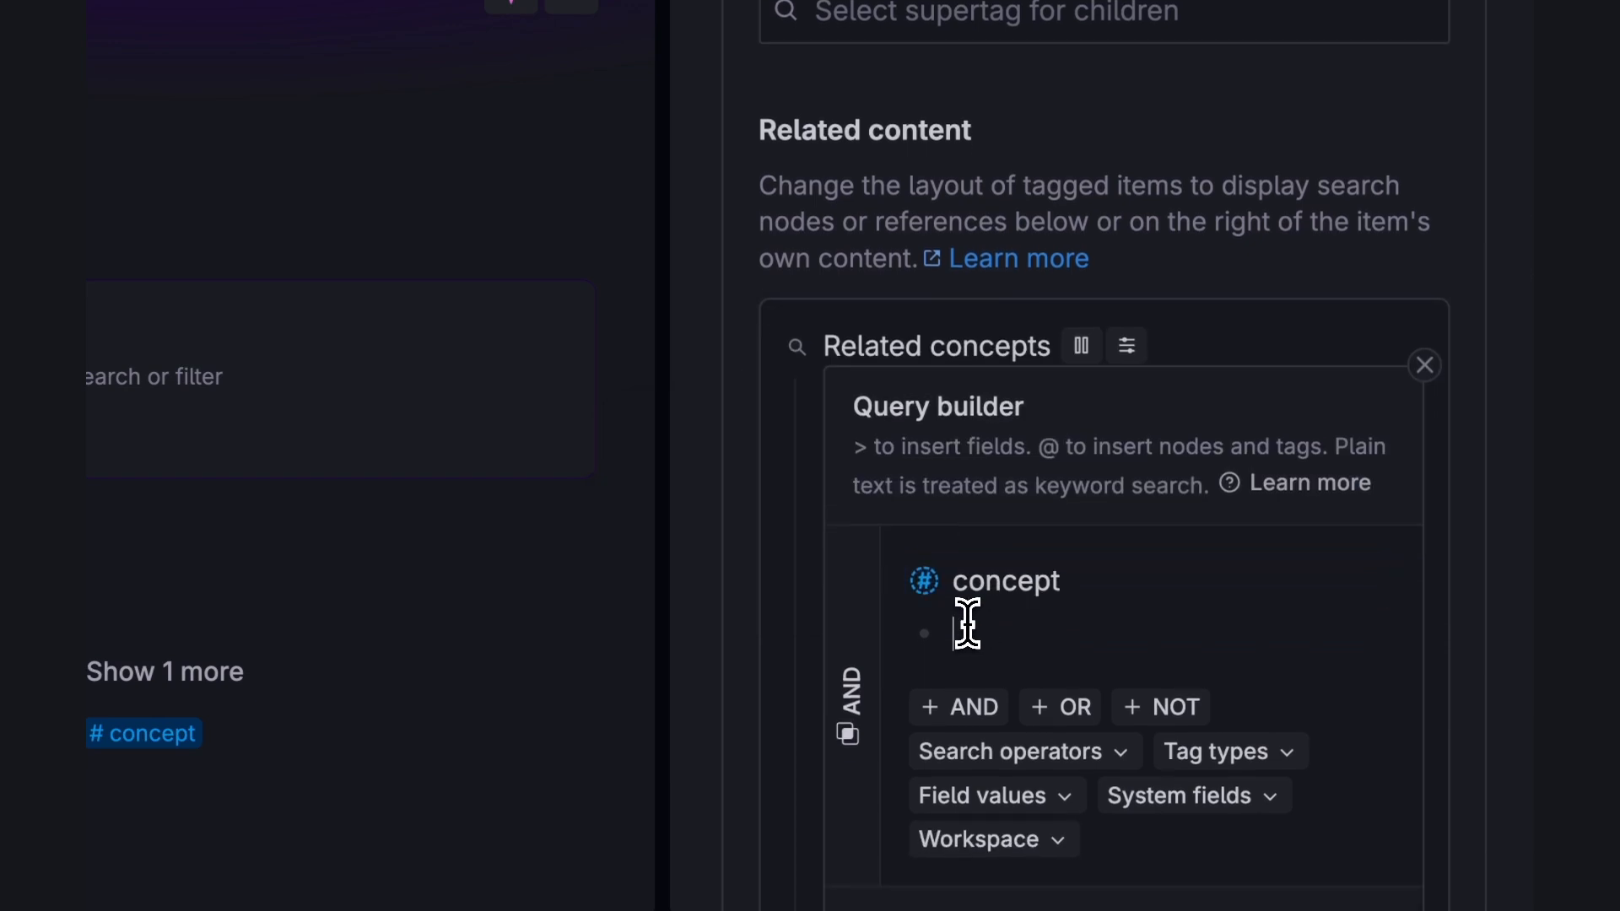
type(">D")
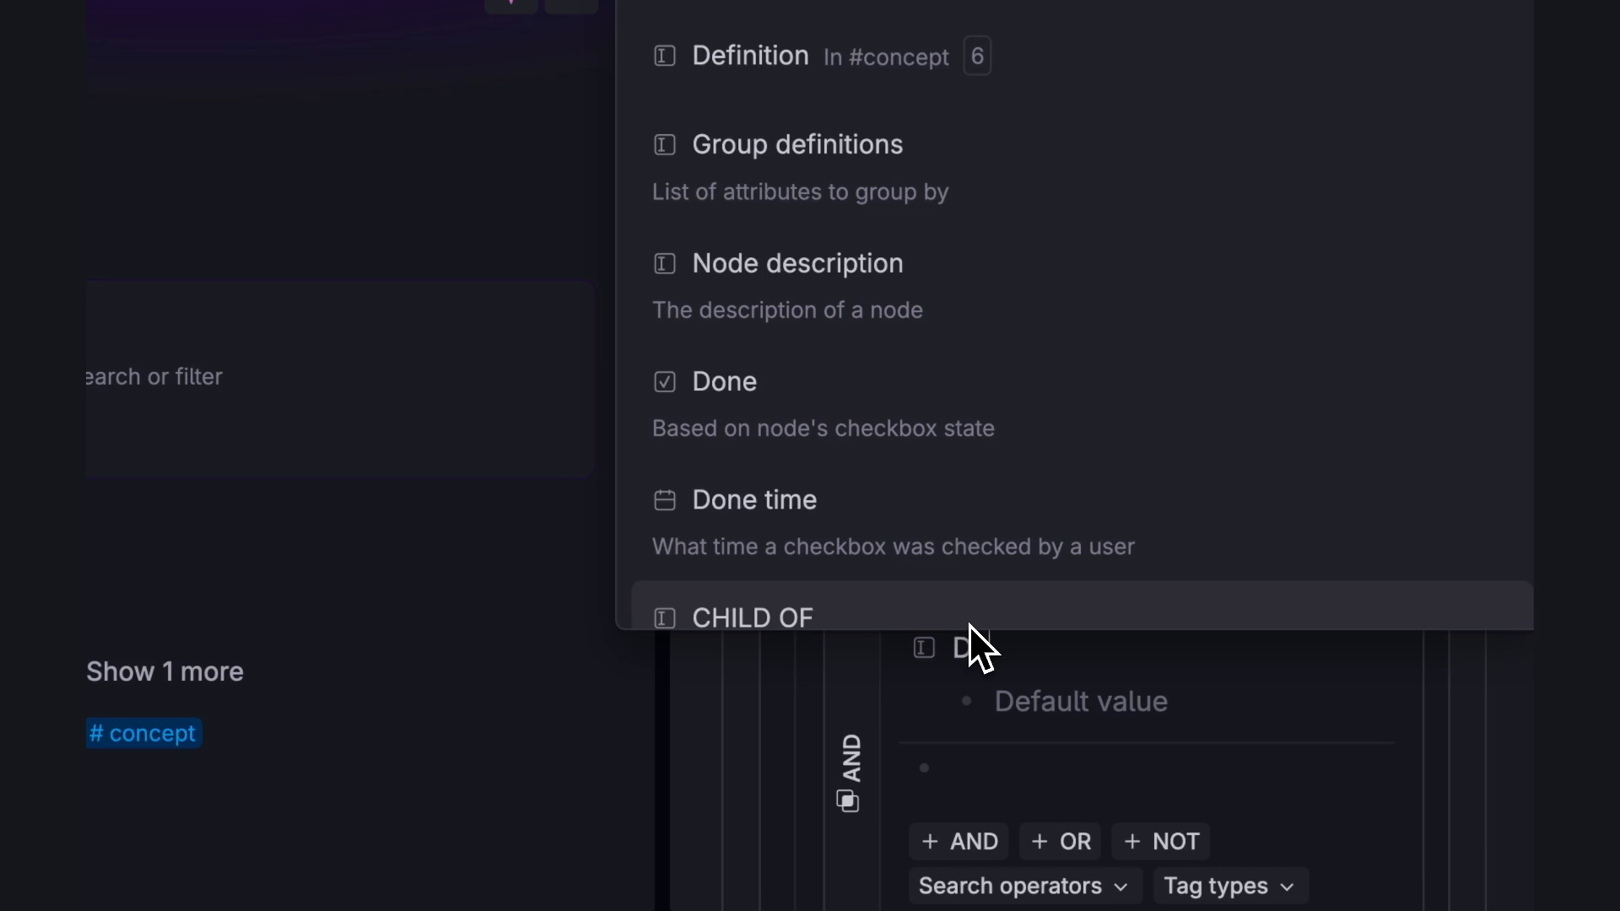
type("om")
left_click(776, 337)
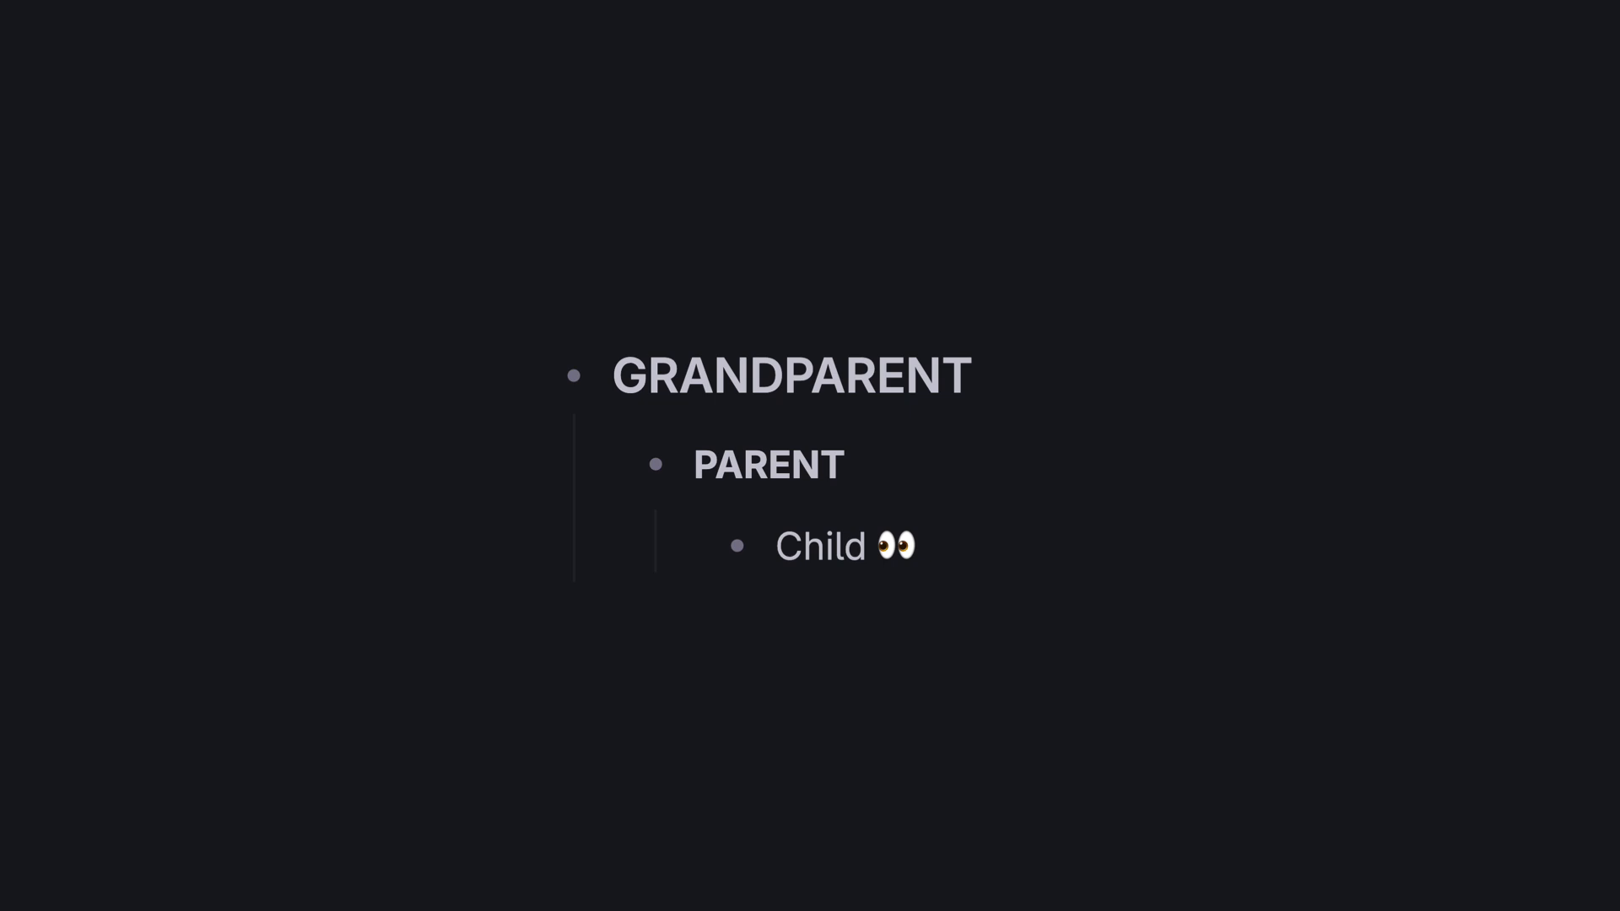
type("ENT")
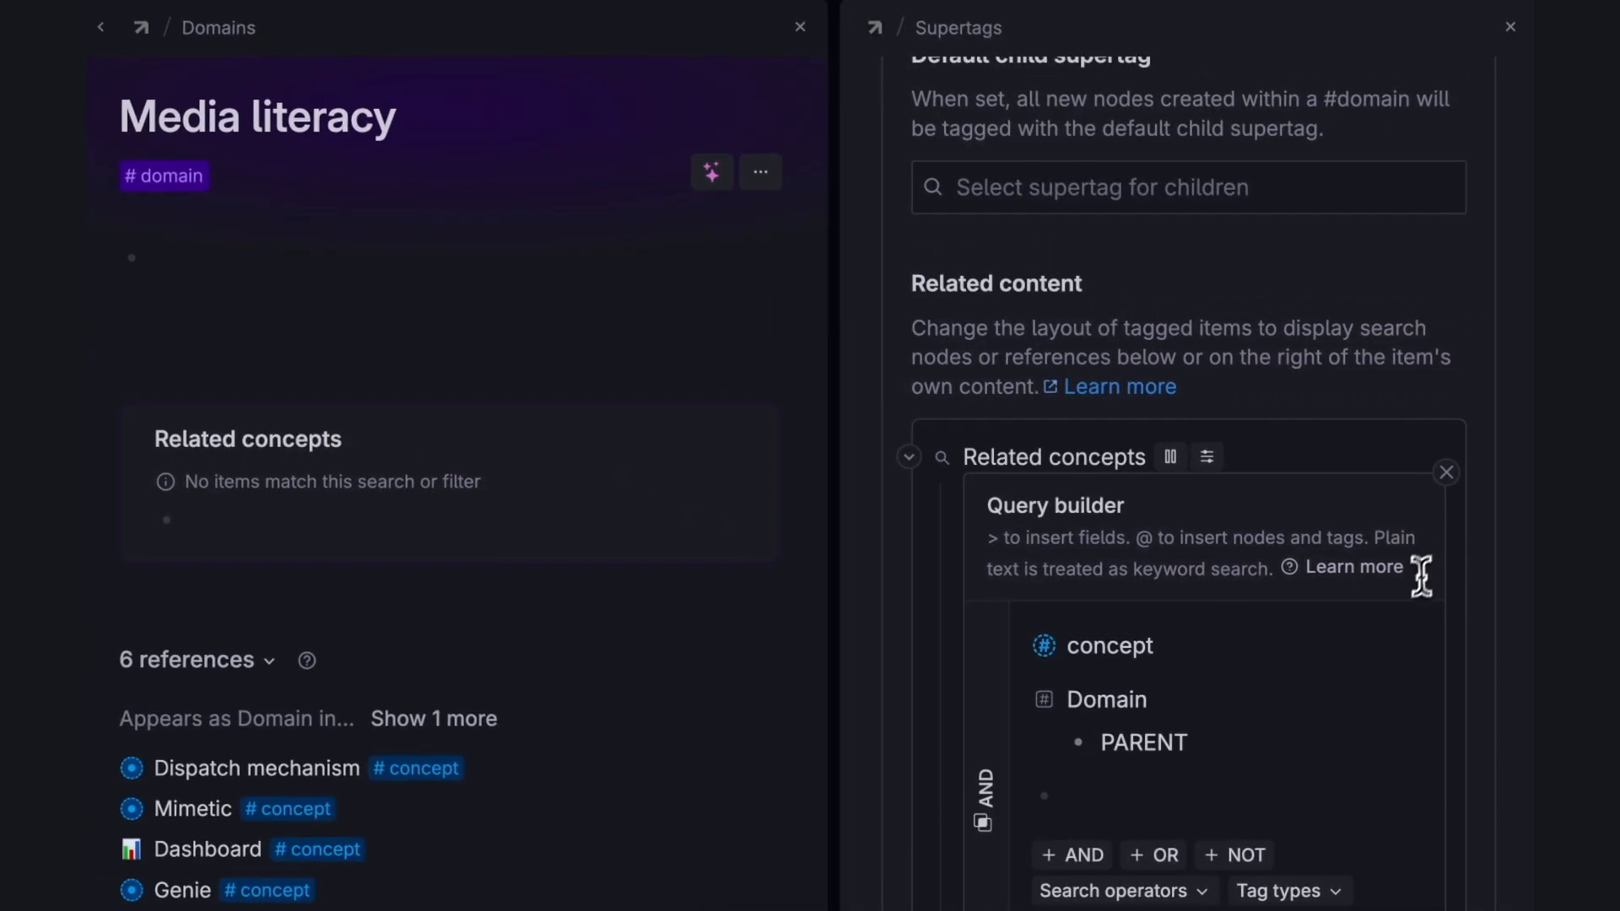
scroll(1298, 622, "down", 5)
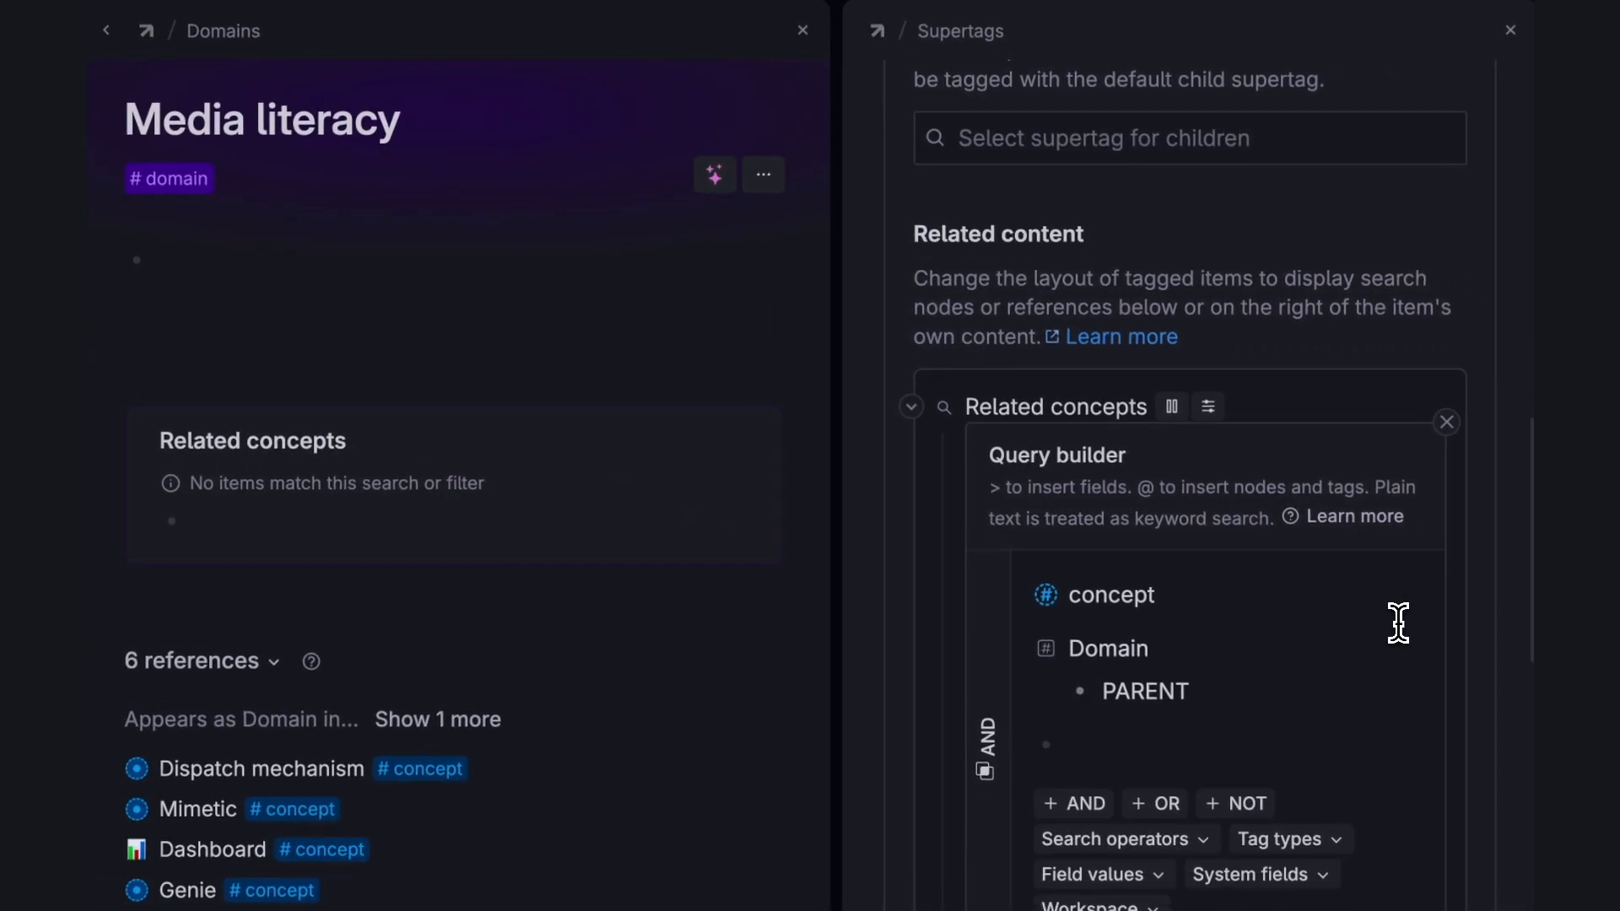
Close the Related concepts query and the domain supertag's configuration, and return to the Media literacy page with its related concepts shown.
left_click(1384, 727)
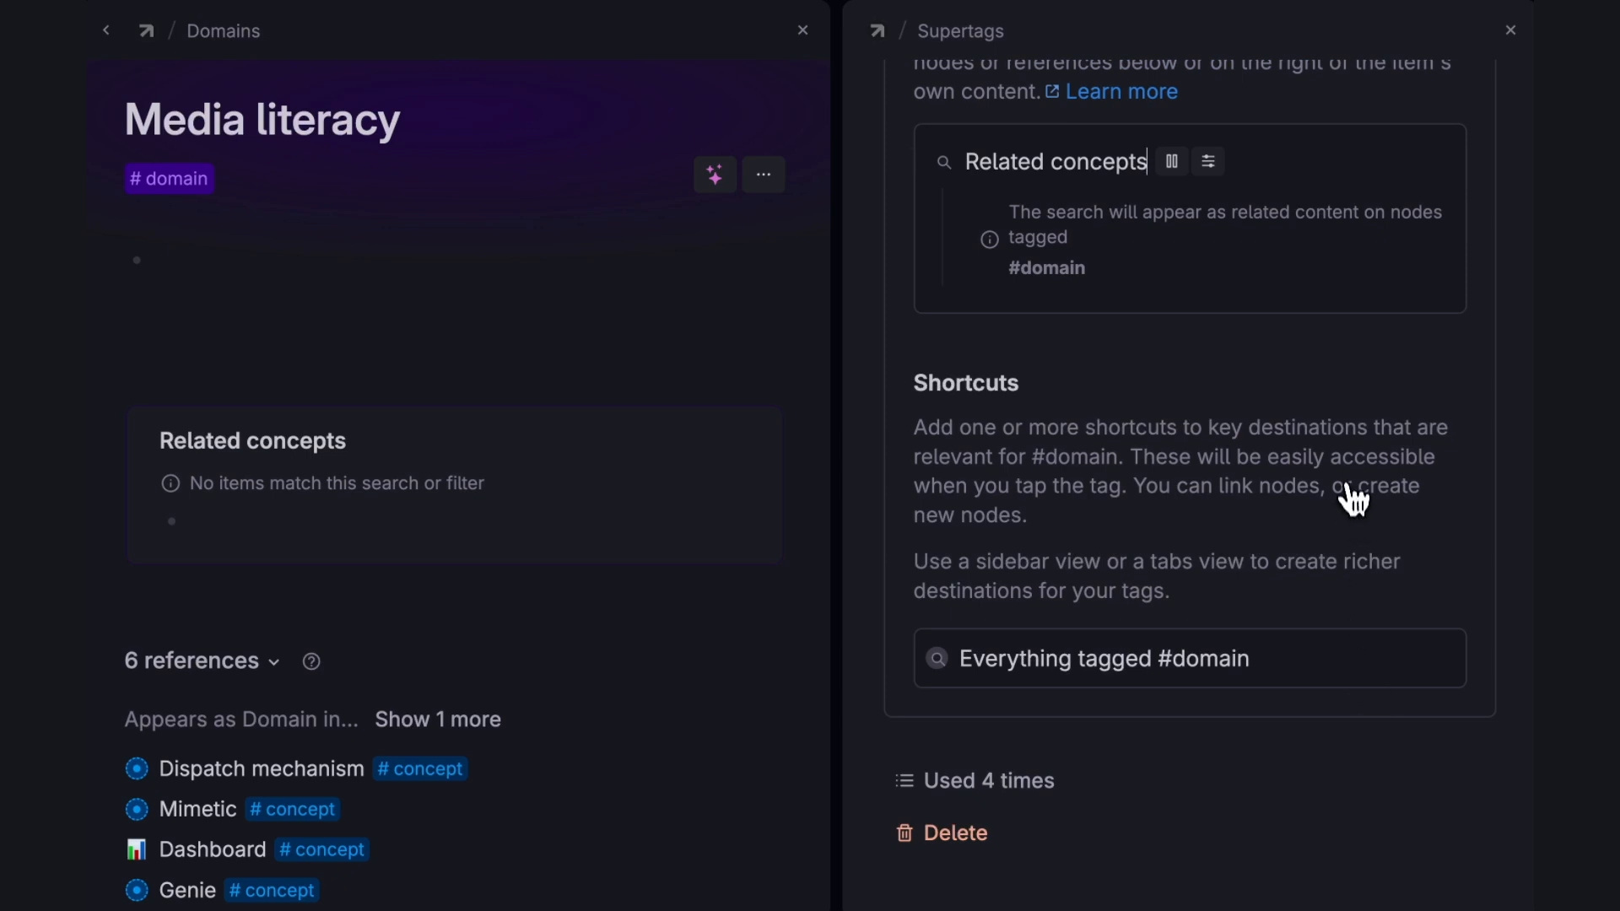
left_click(912, 162)
scroll(1061, 229, "up", 10)
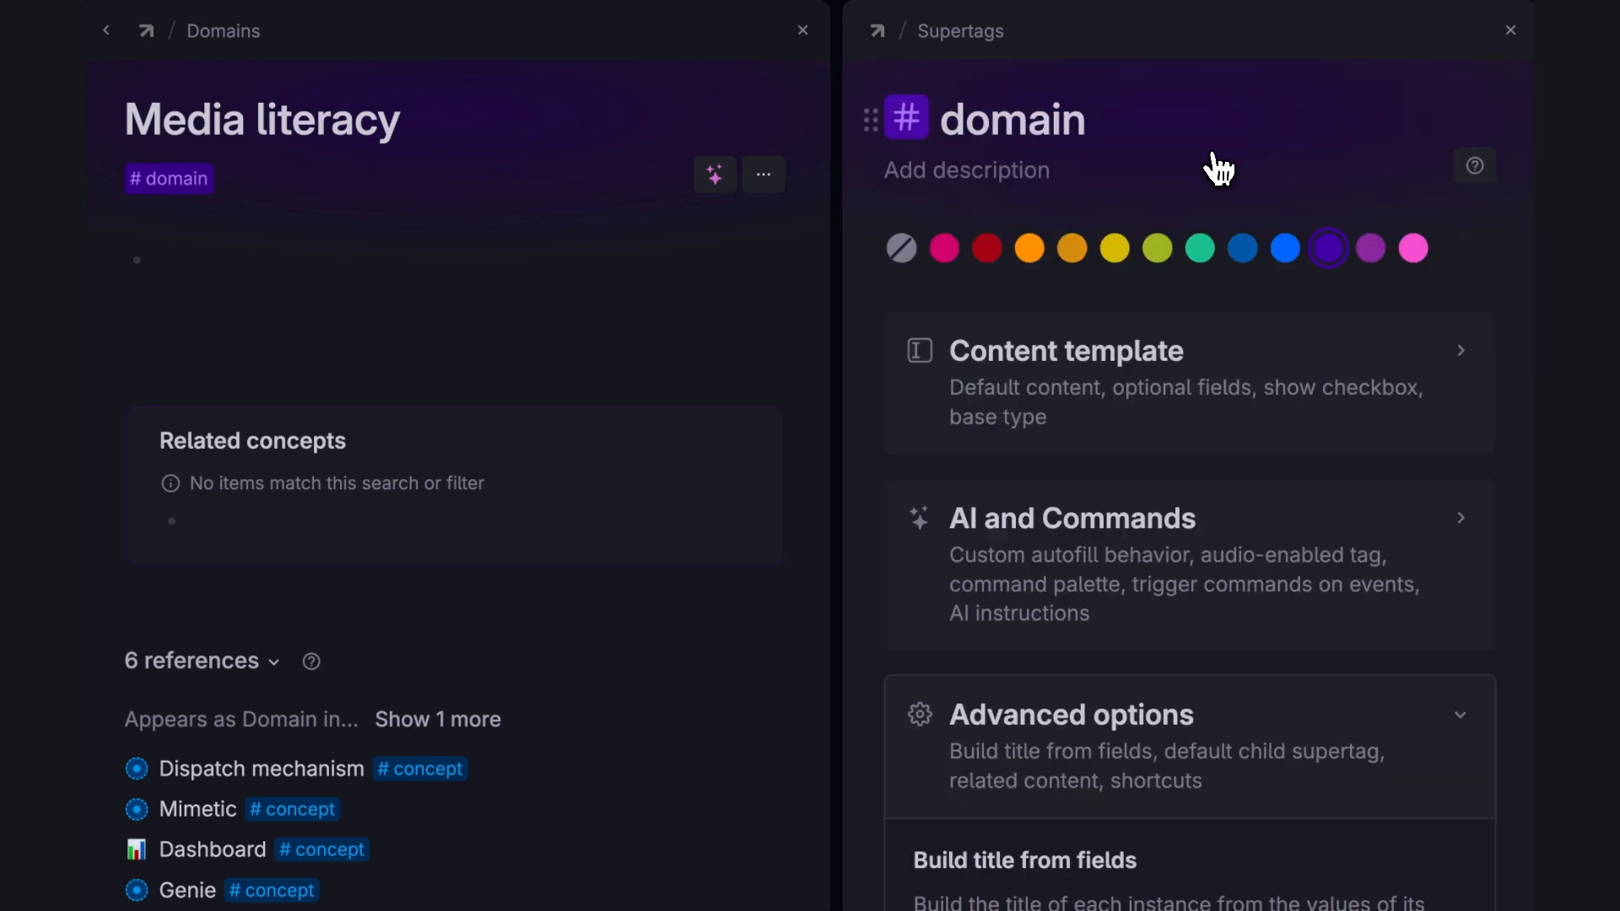
left_click(1510, 30)
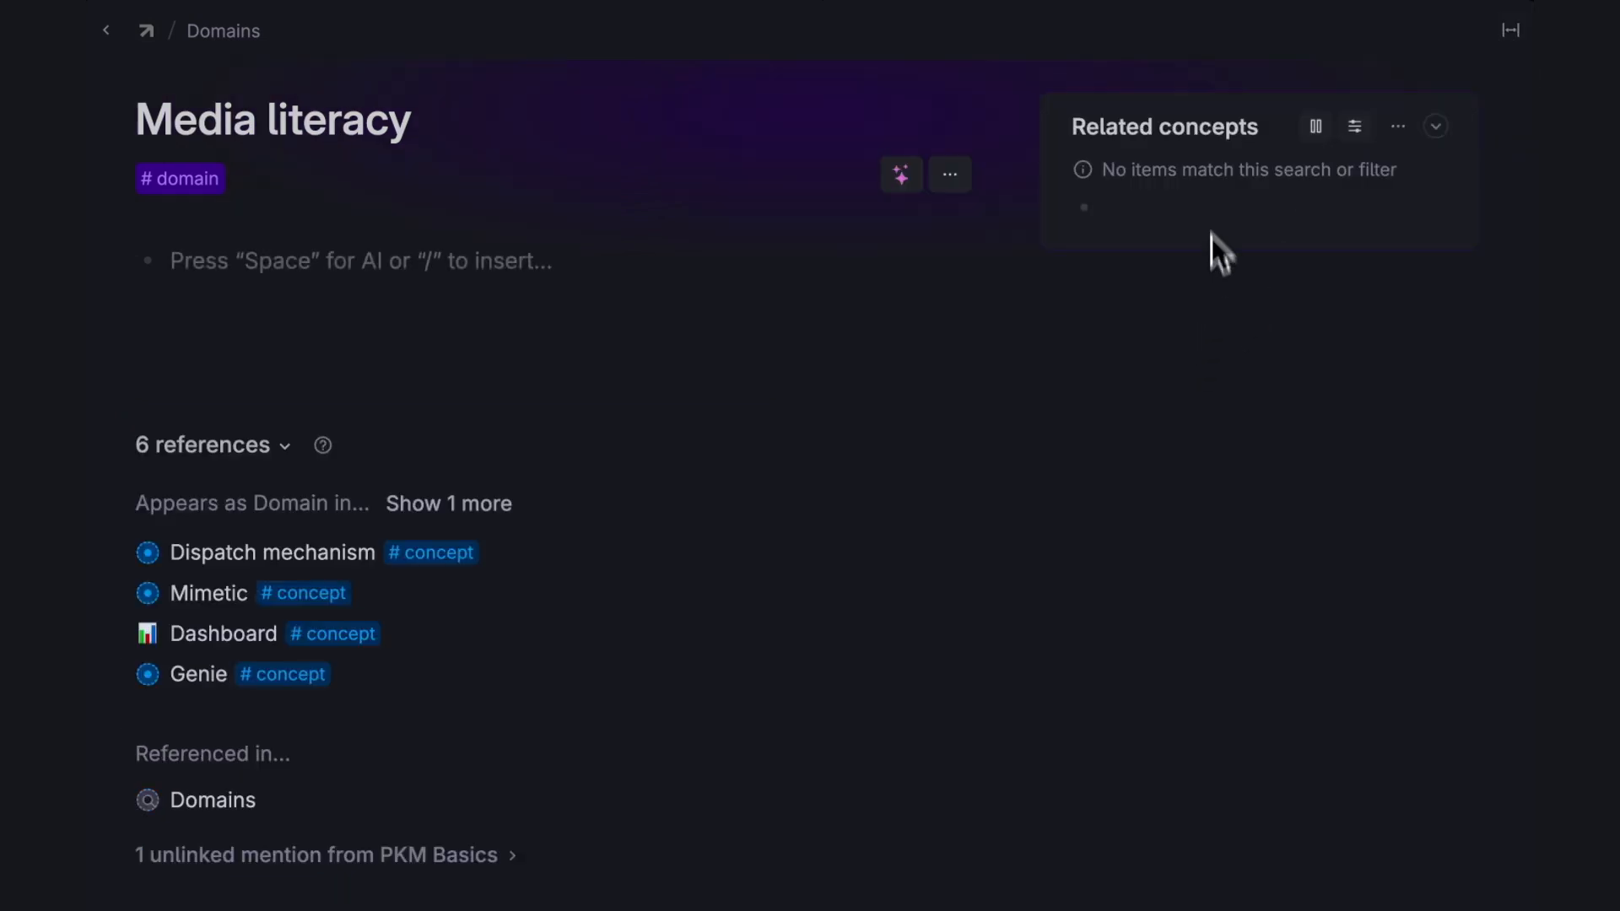
left_click(1438, 128)
left_click(1439, 126)
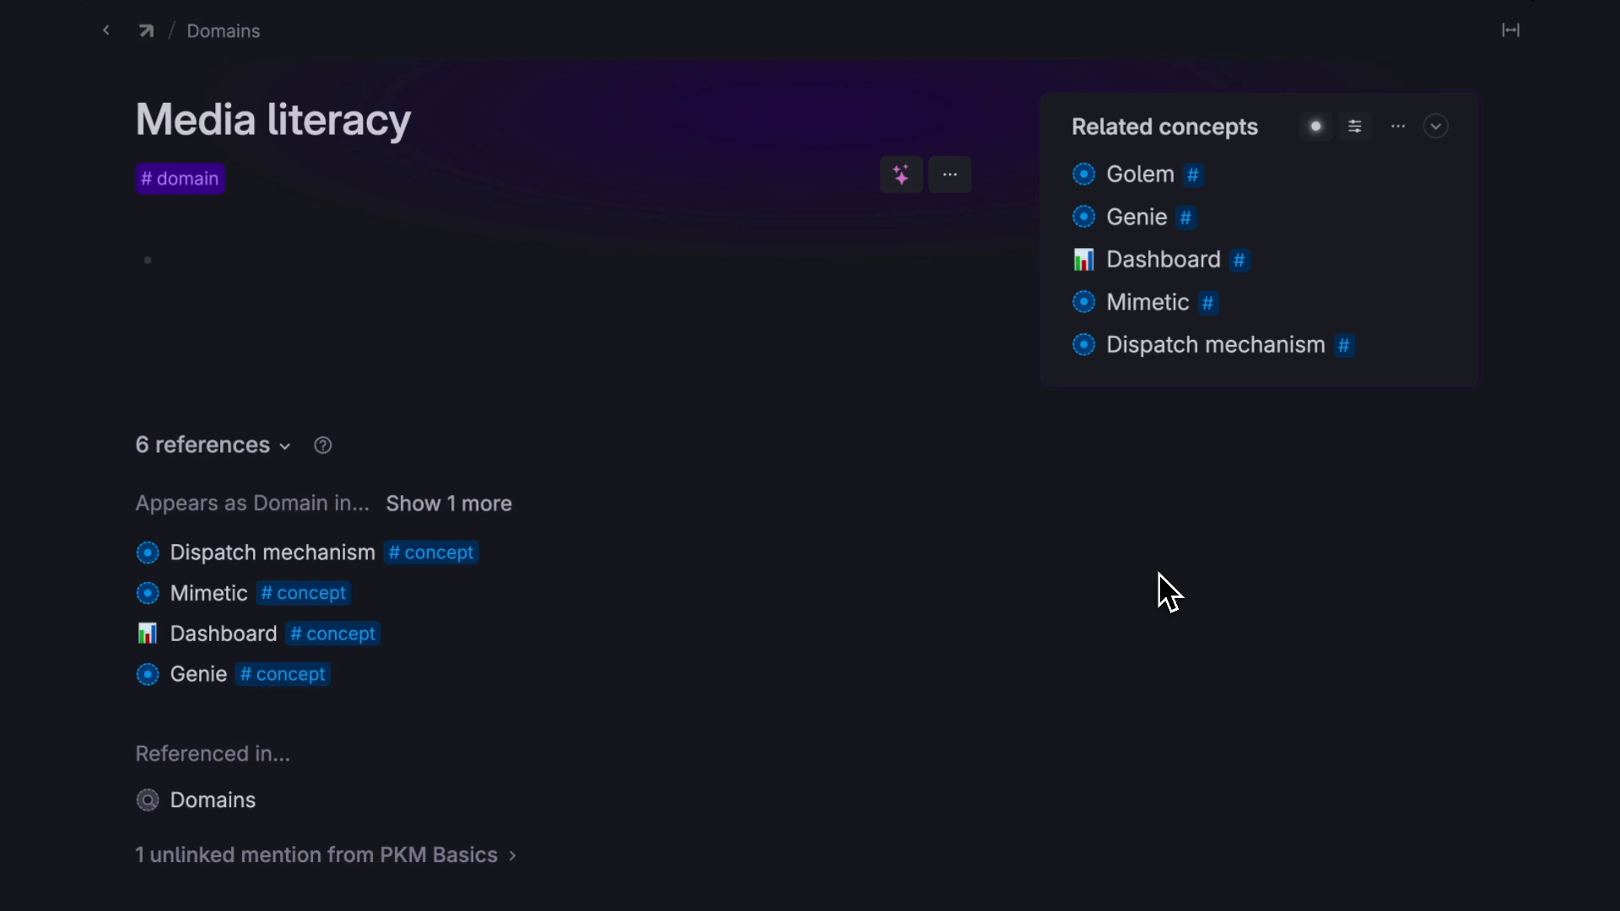
left_click(337, 258)
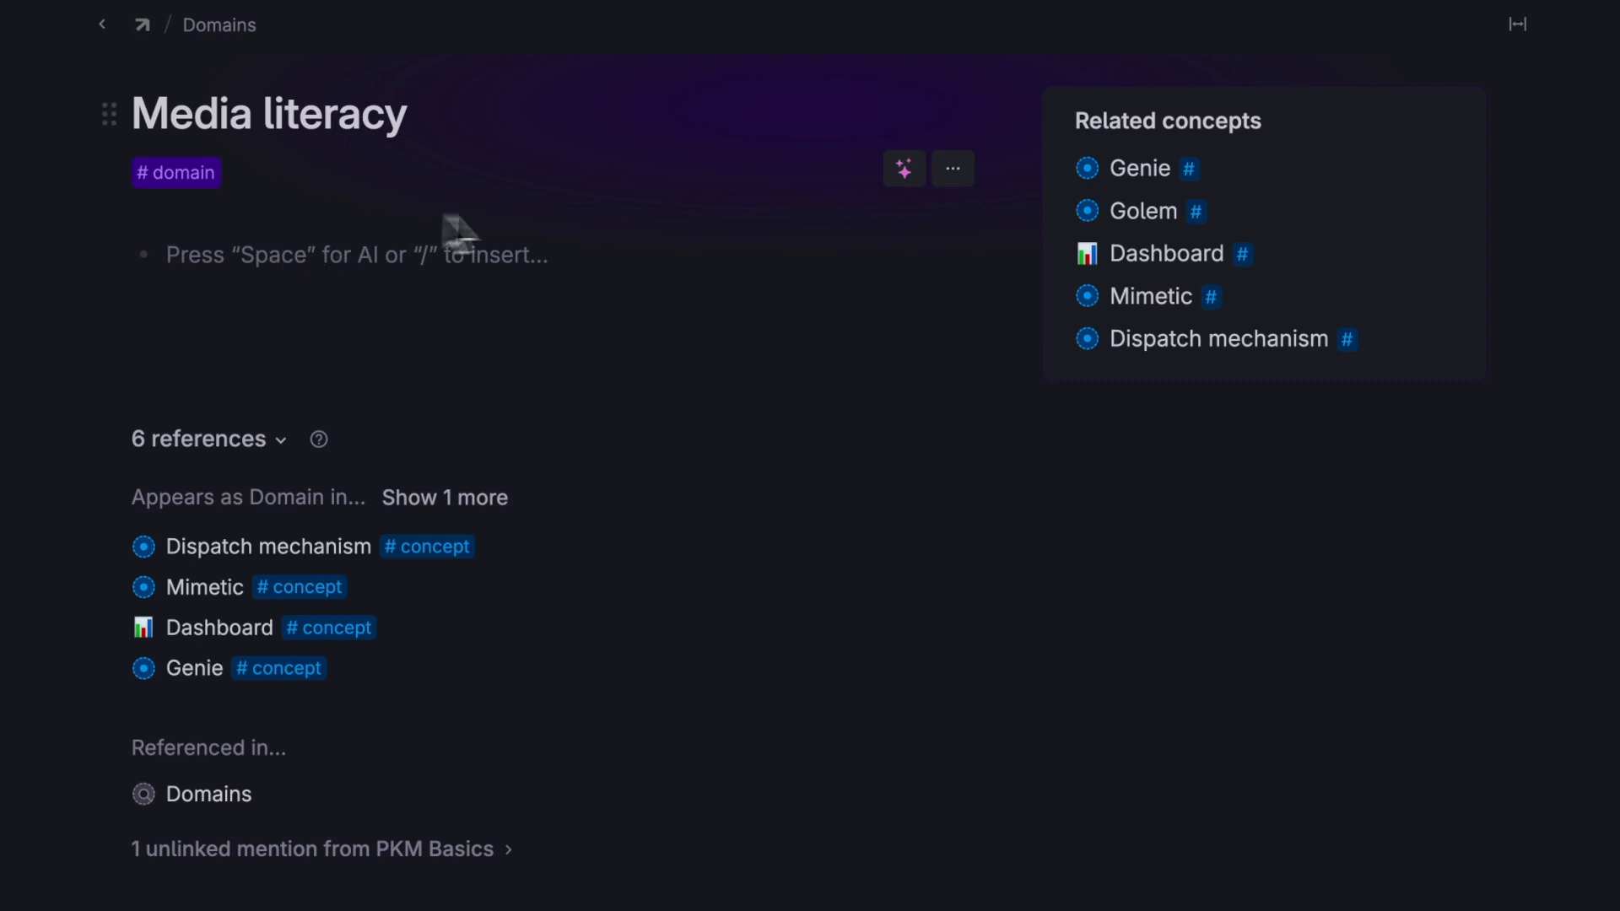
Open the Dashboard concept from the Media literacy page's related concepts and autofill its Related concepts field with AI.
left_click(1092, 262)
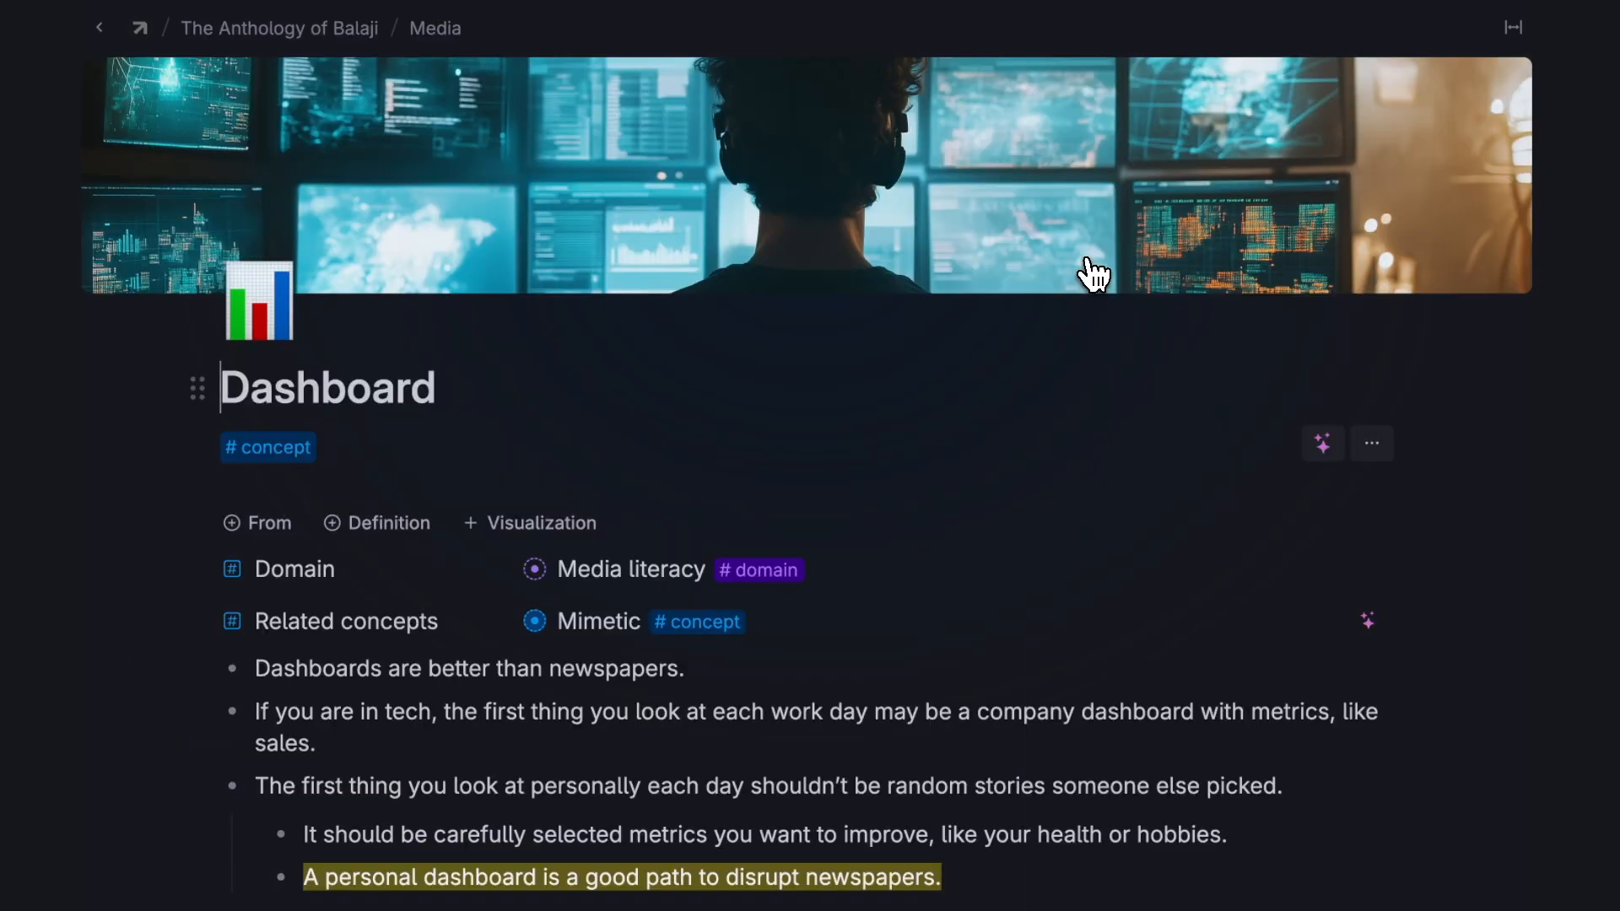
scroll(1087, 260, "down", 1)
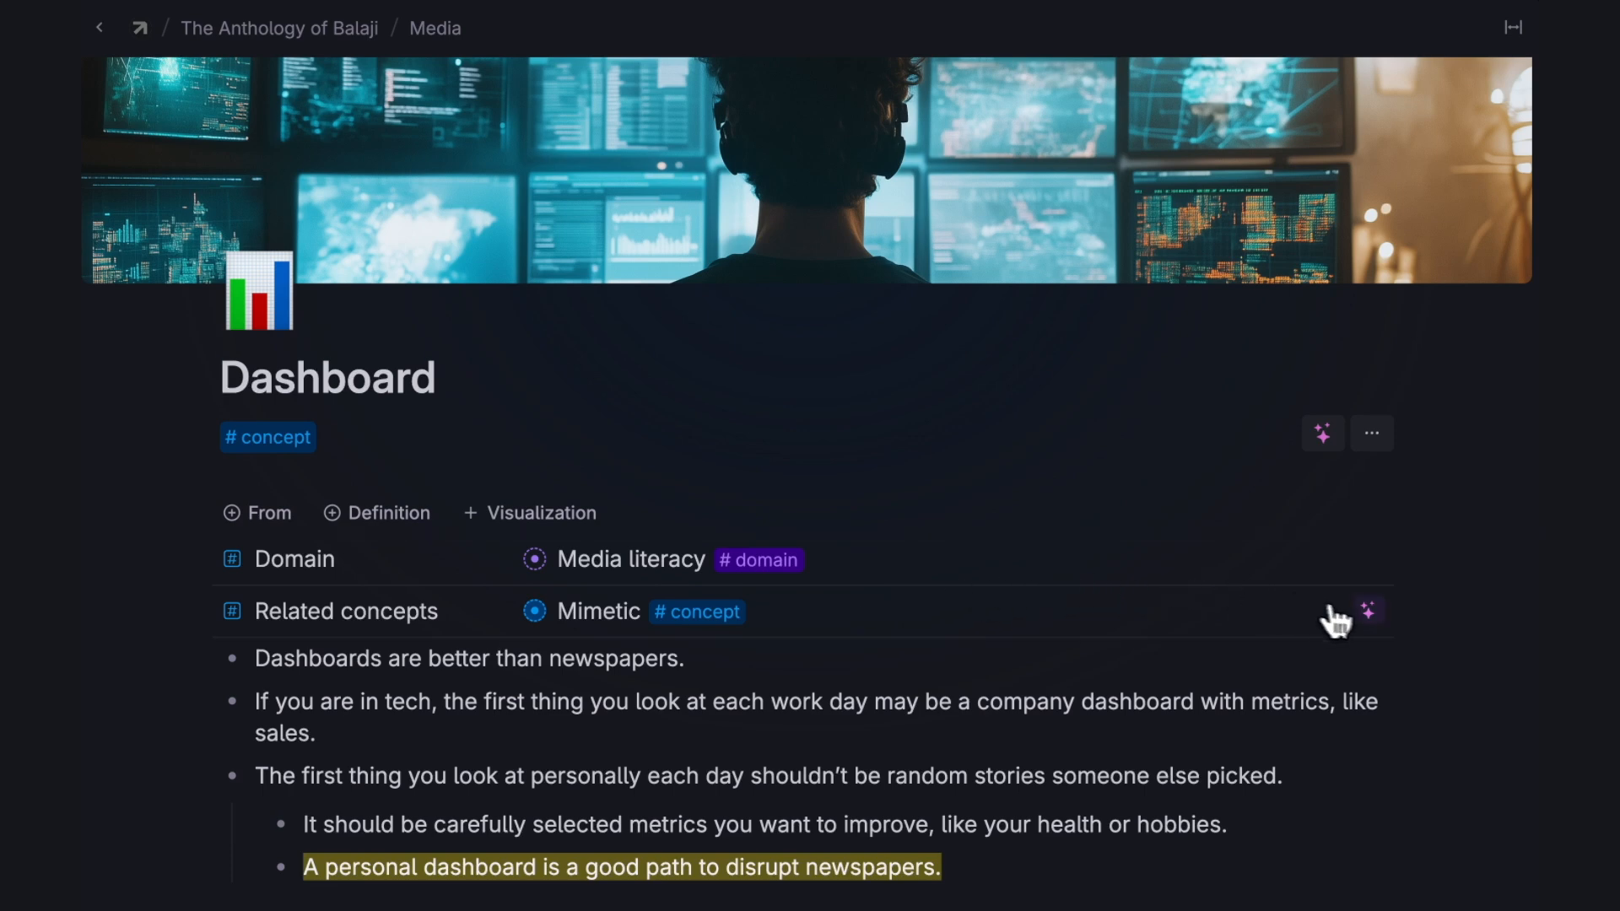
left_click(1370, 612)
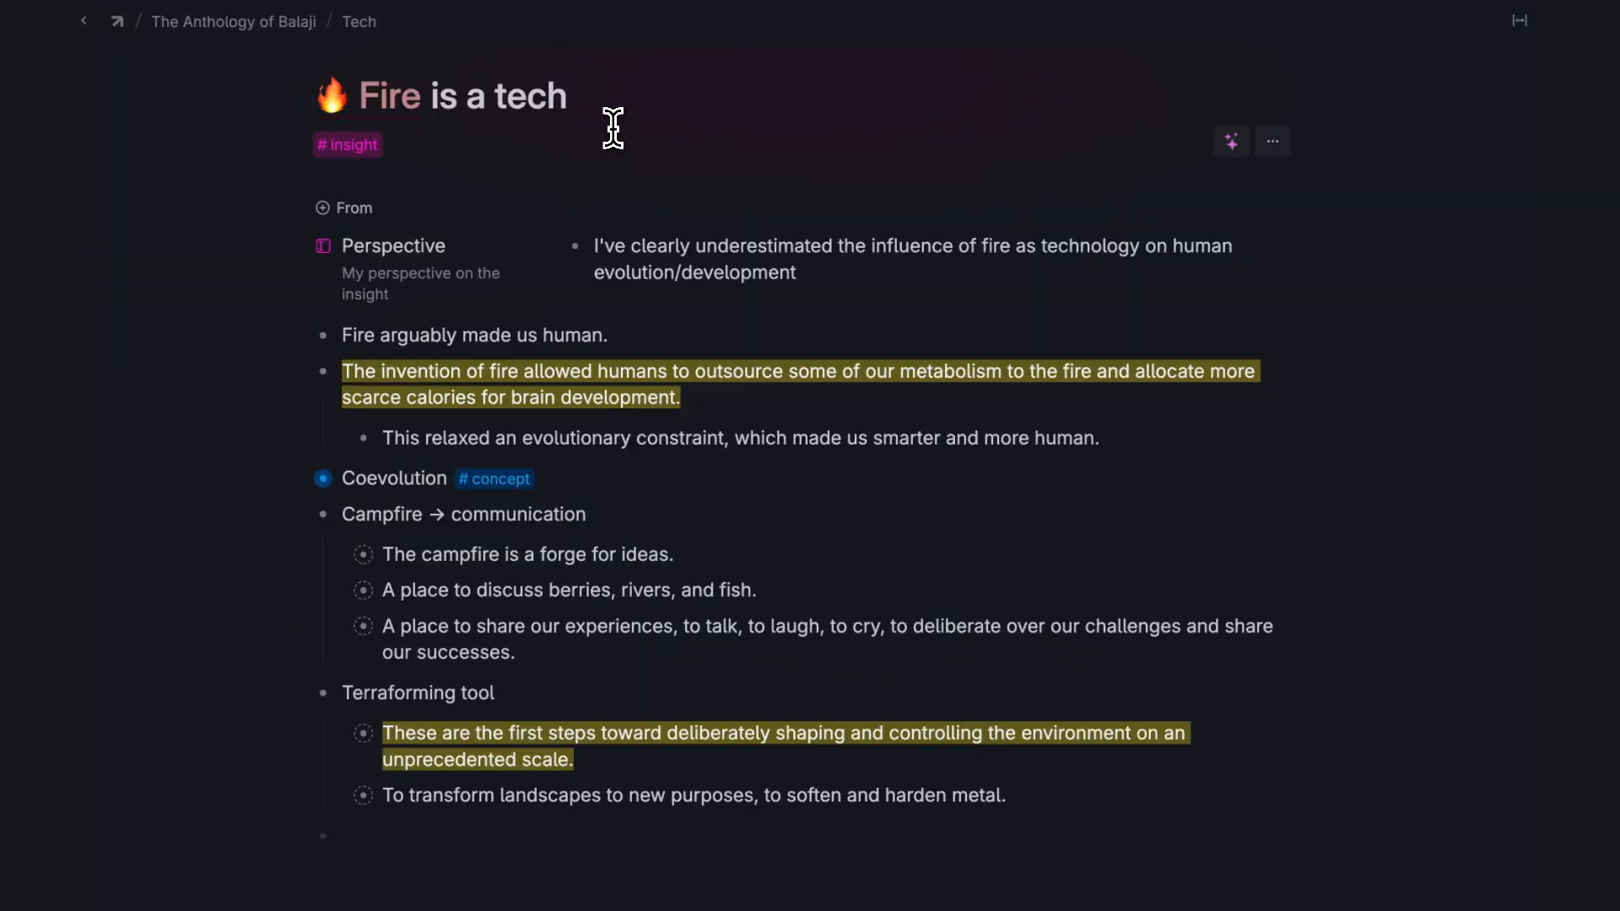
Start an AI chat about the Fire is a tech insight and widen the chat to about two thirds of the window.
left_click(615, 105)
left_click(1228, 143)
left_click_drag(1026, 194, 552, 224)
Send the chat prompt "based on the provided information write a short essay: Discovery of fire as a major technological revolution".
type("based on t")
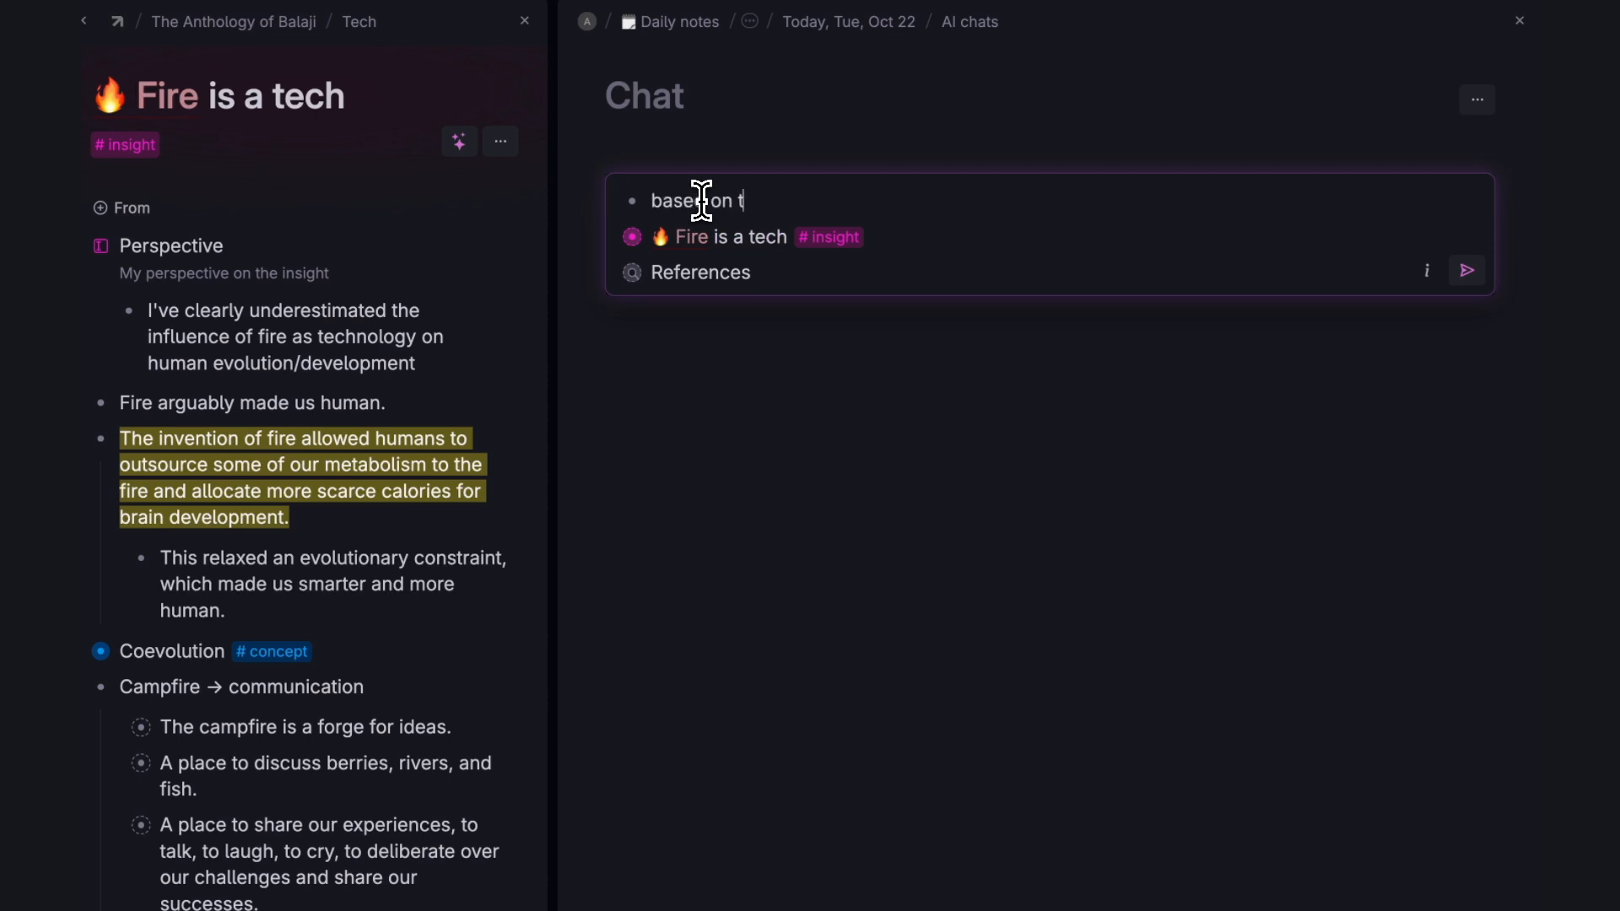
type("he provided information")
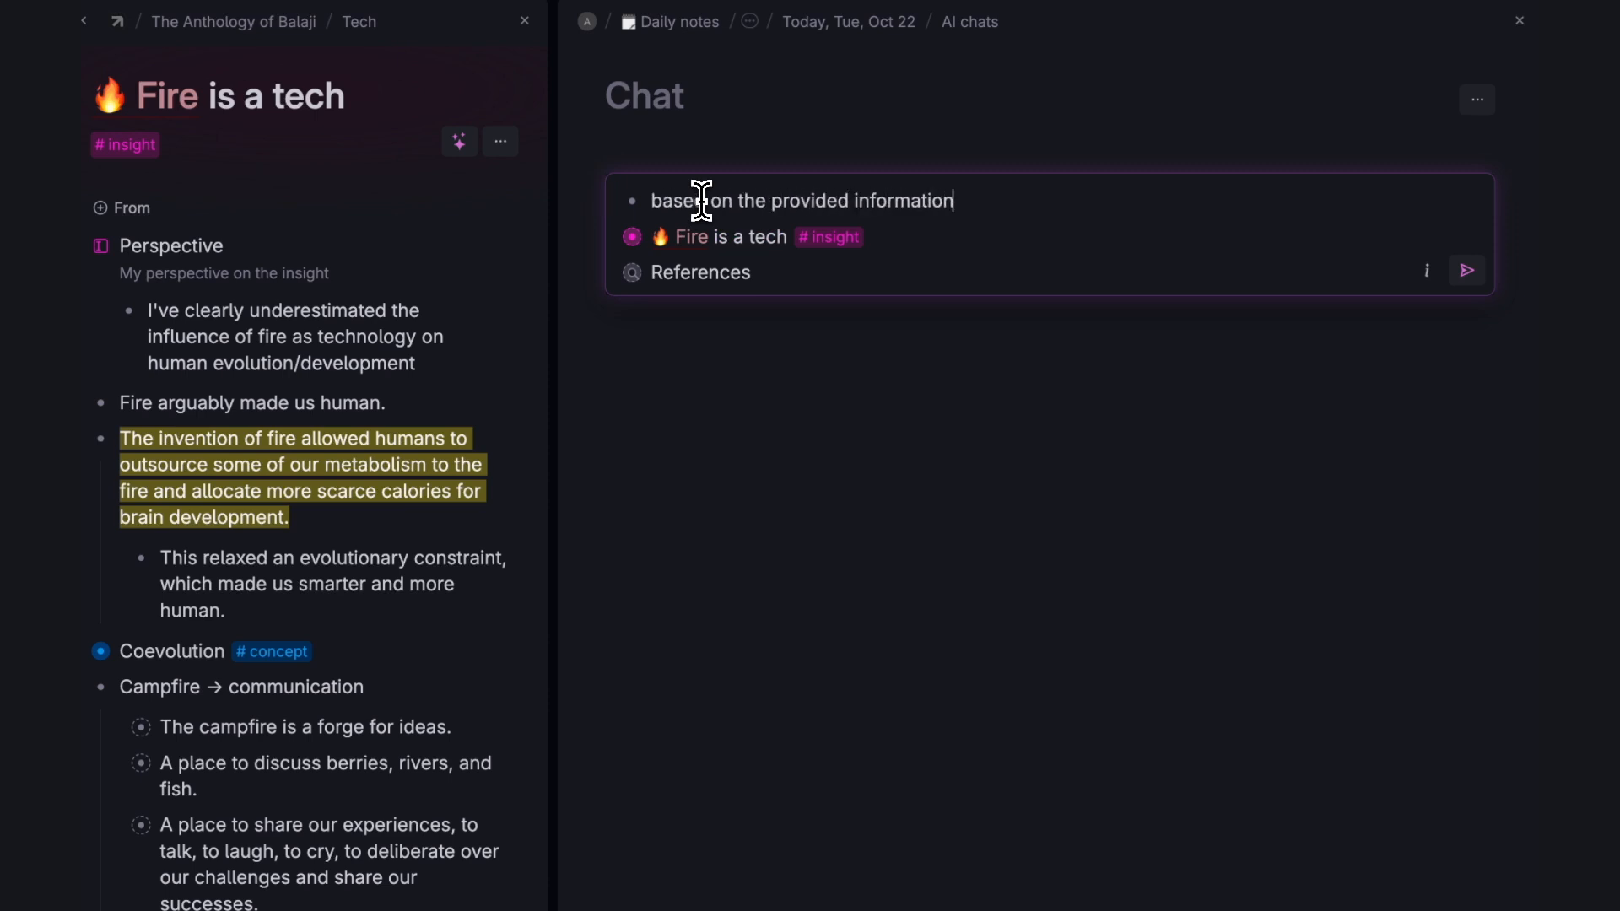
type(" write a short essay:")
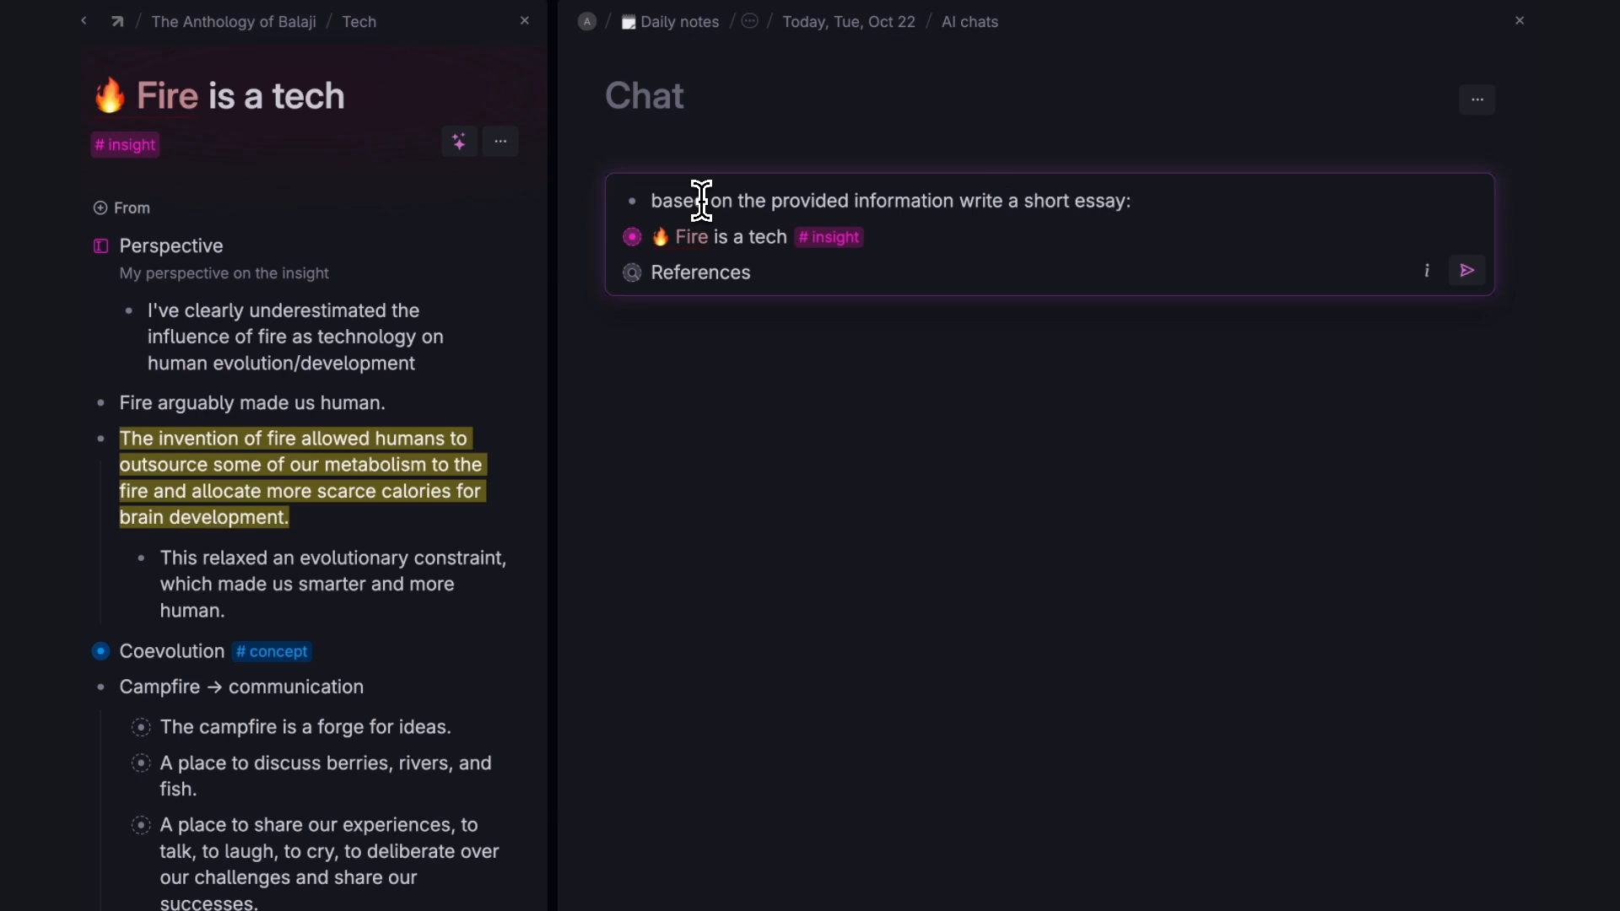
type(" Fire")
key("BackSpace")
key("BackSpace")
key("BackSpace")
key("BackSpace")
type("Discovery of fire as a major")
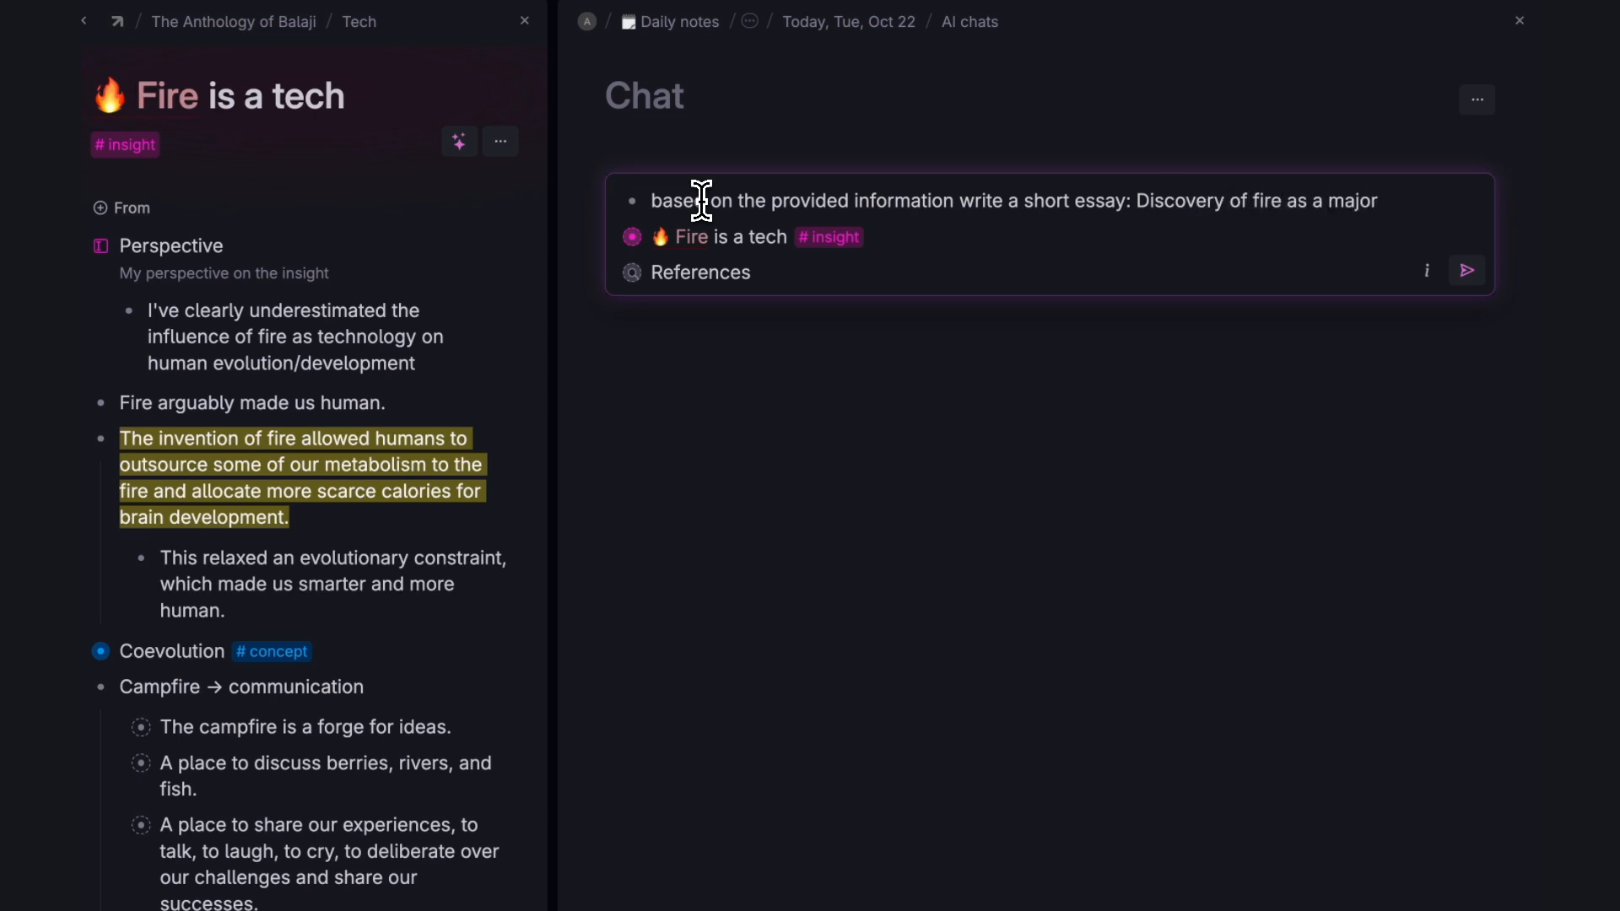
type(" technologic")
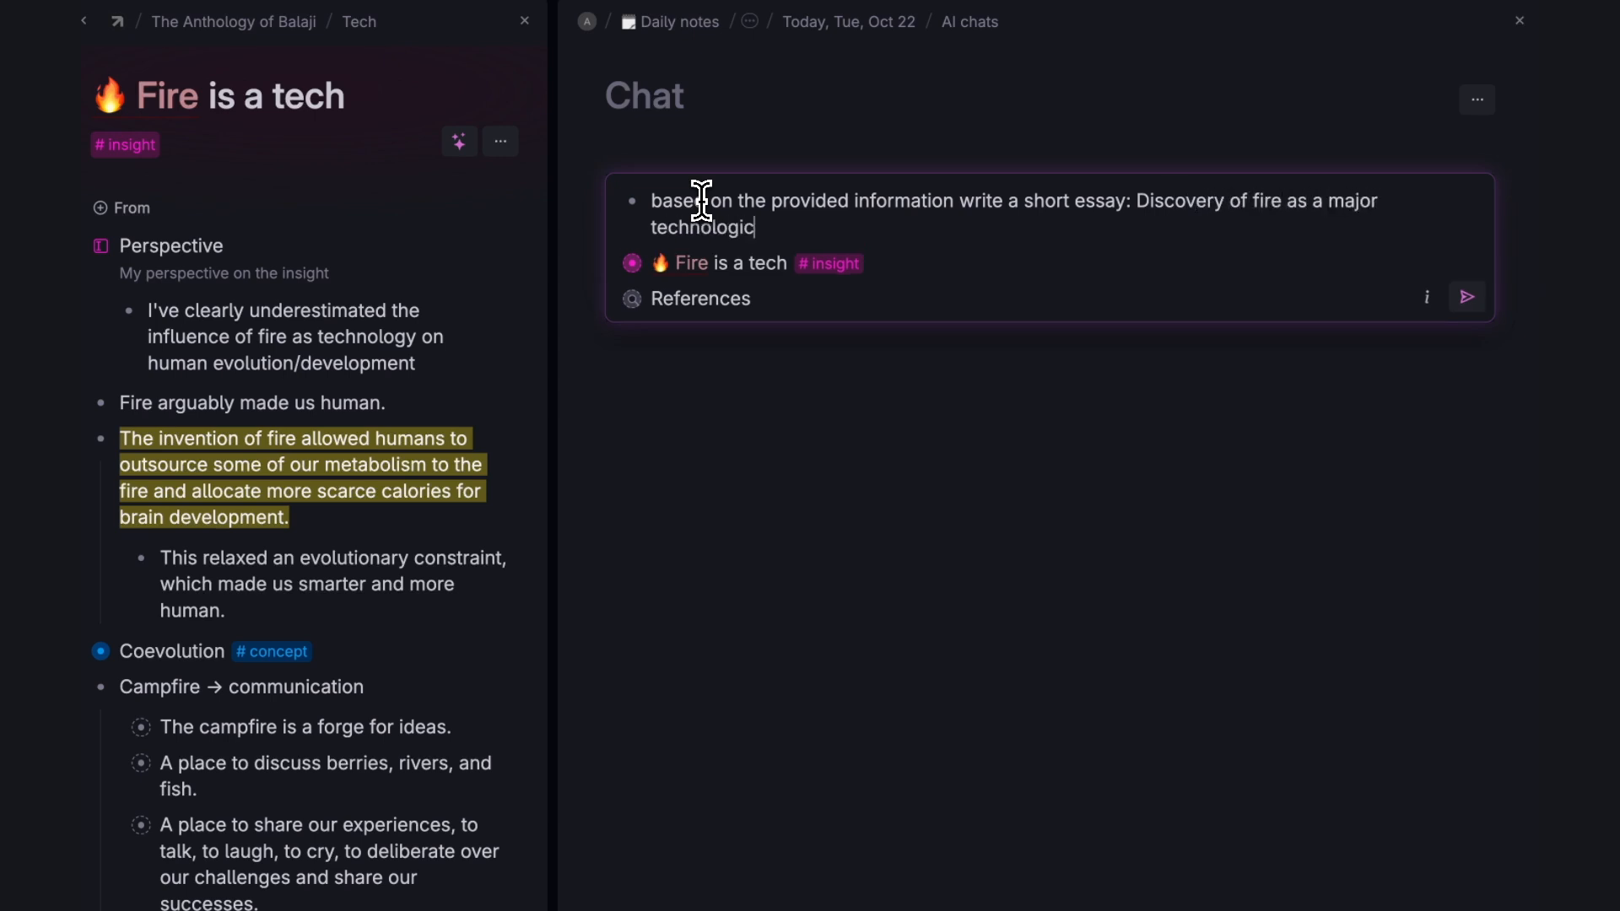
type("al revolution")
left_click(1448, 302)
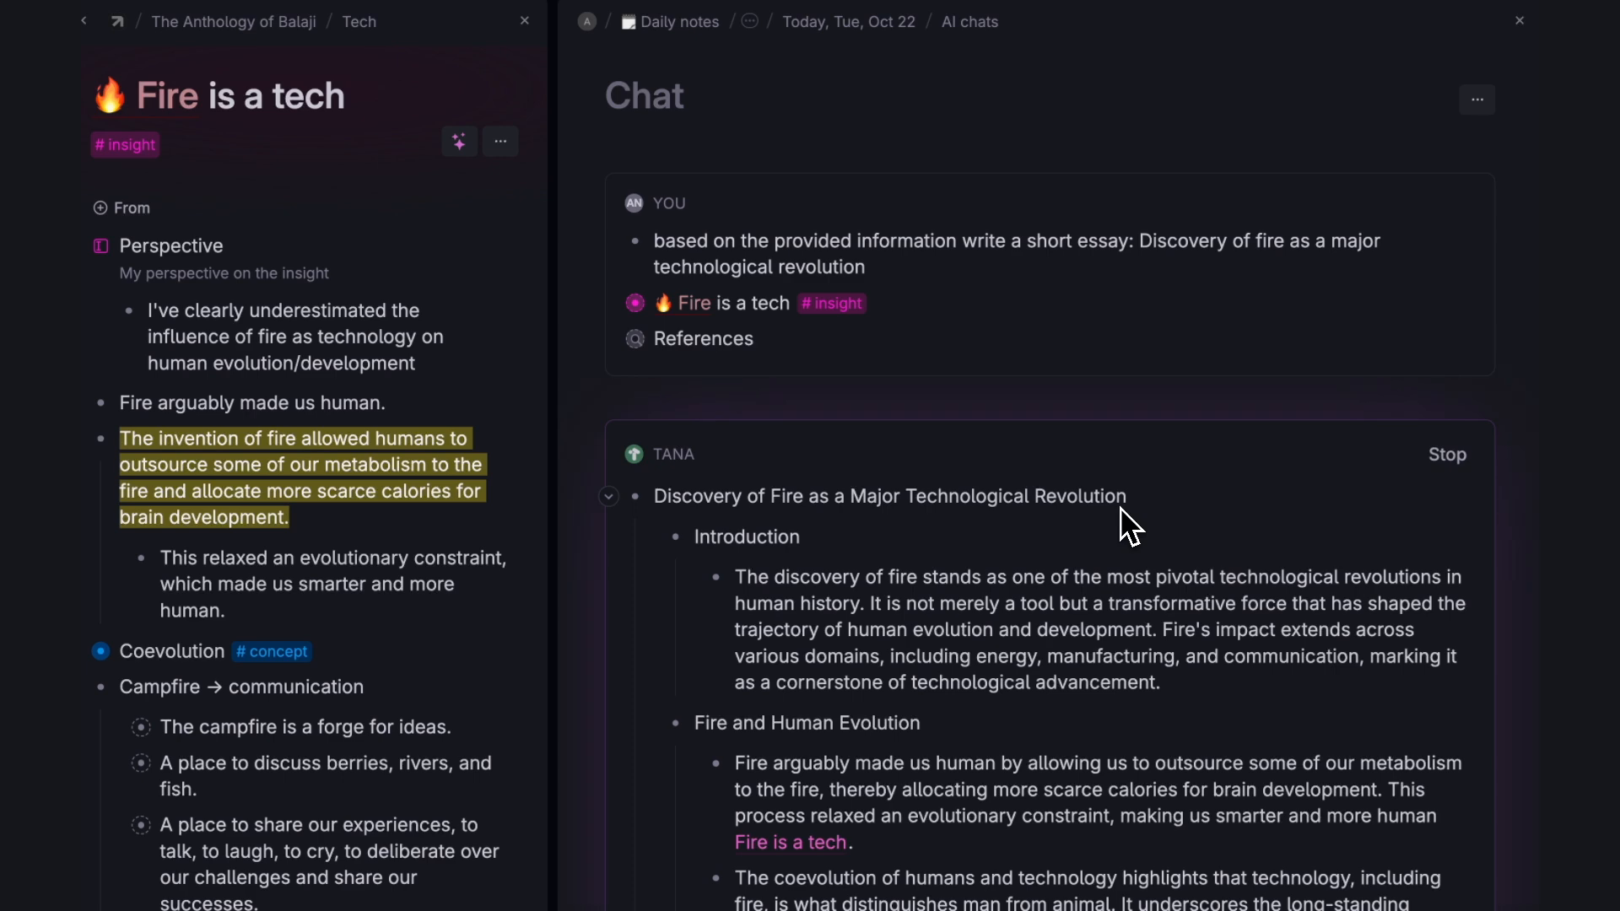
Insert the cave2 campfire image above the paragraph under Fire as a Communication Tool and caption it "Cave people".
scroll(1129, 525, "down", 4)
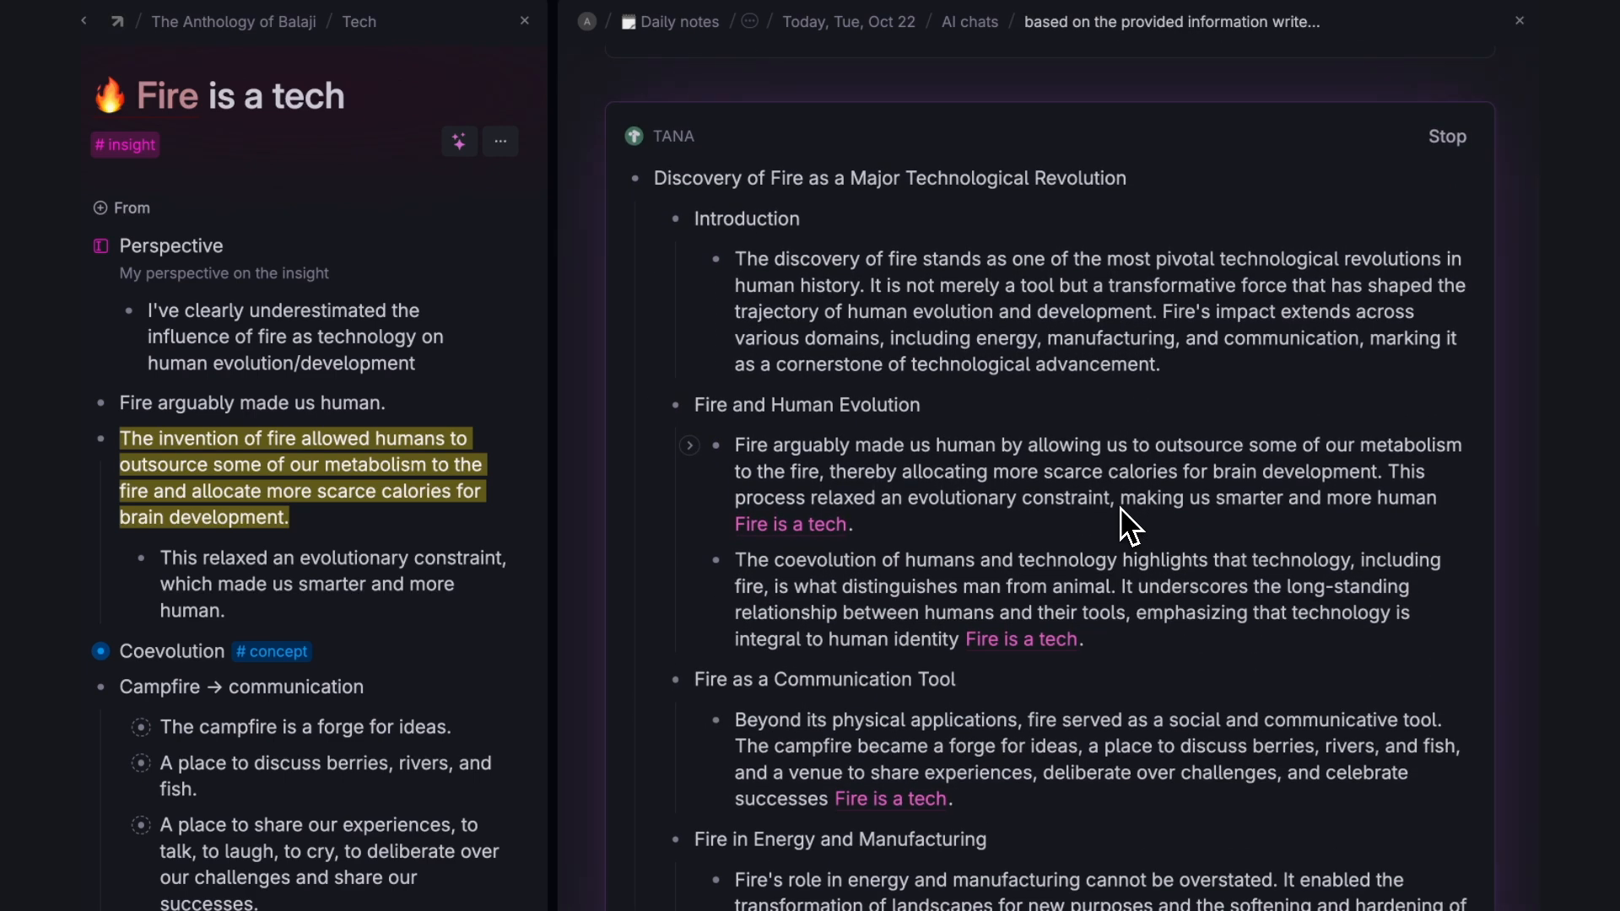
scroll(1129, 524, "down", 4)
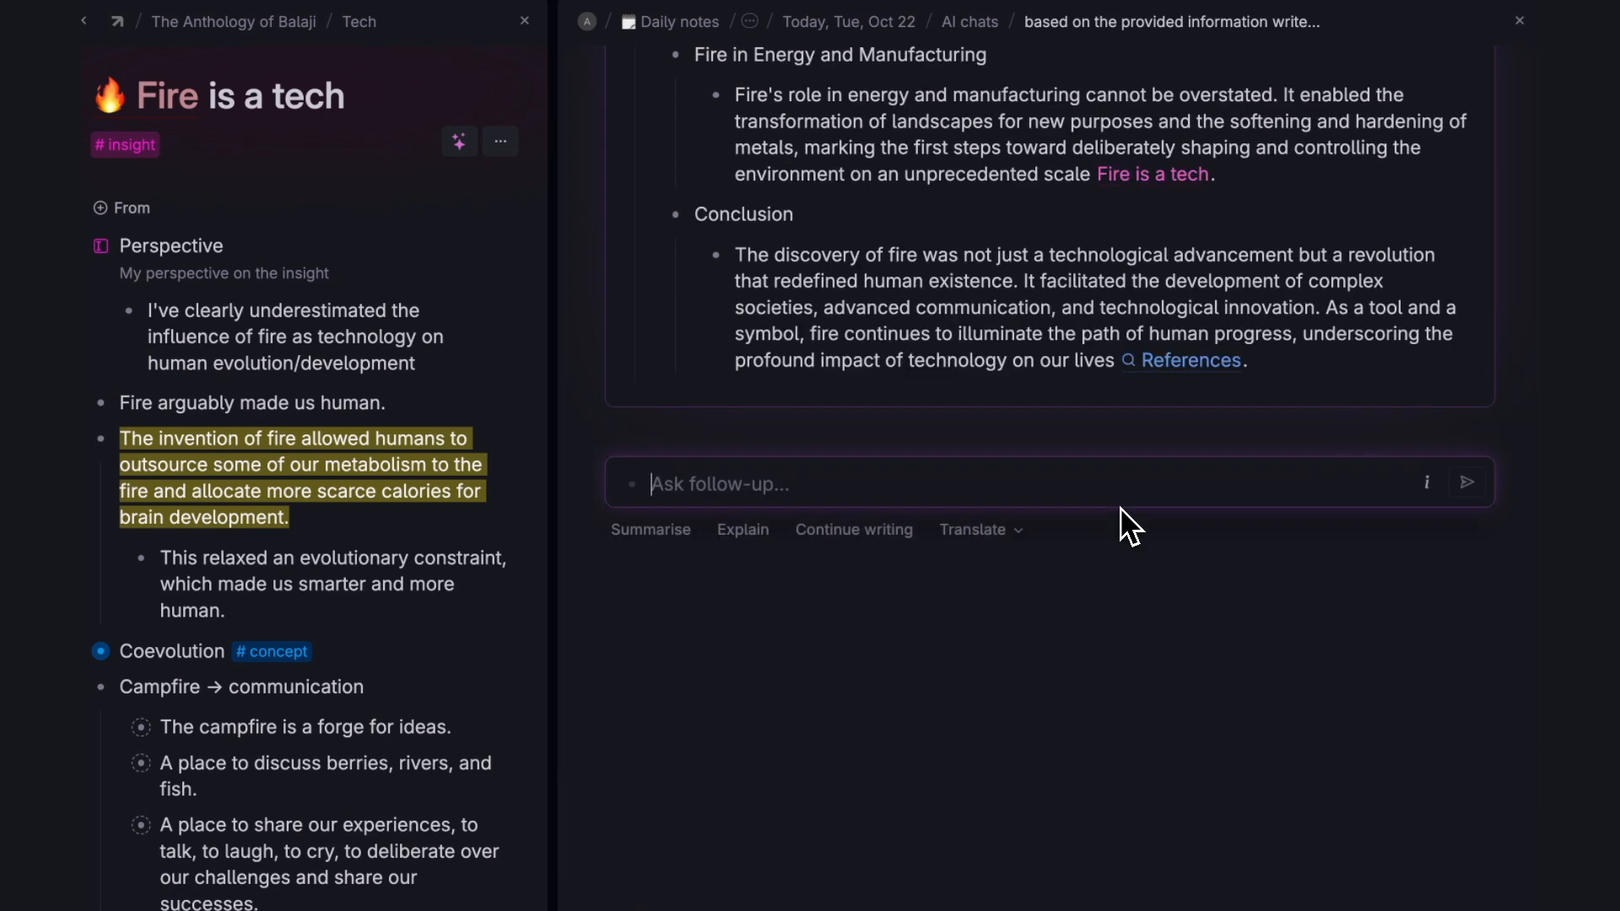
scroll(1128, 524, "up", 1)
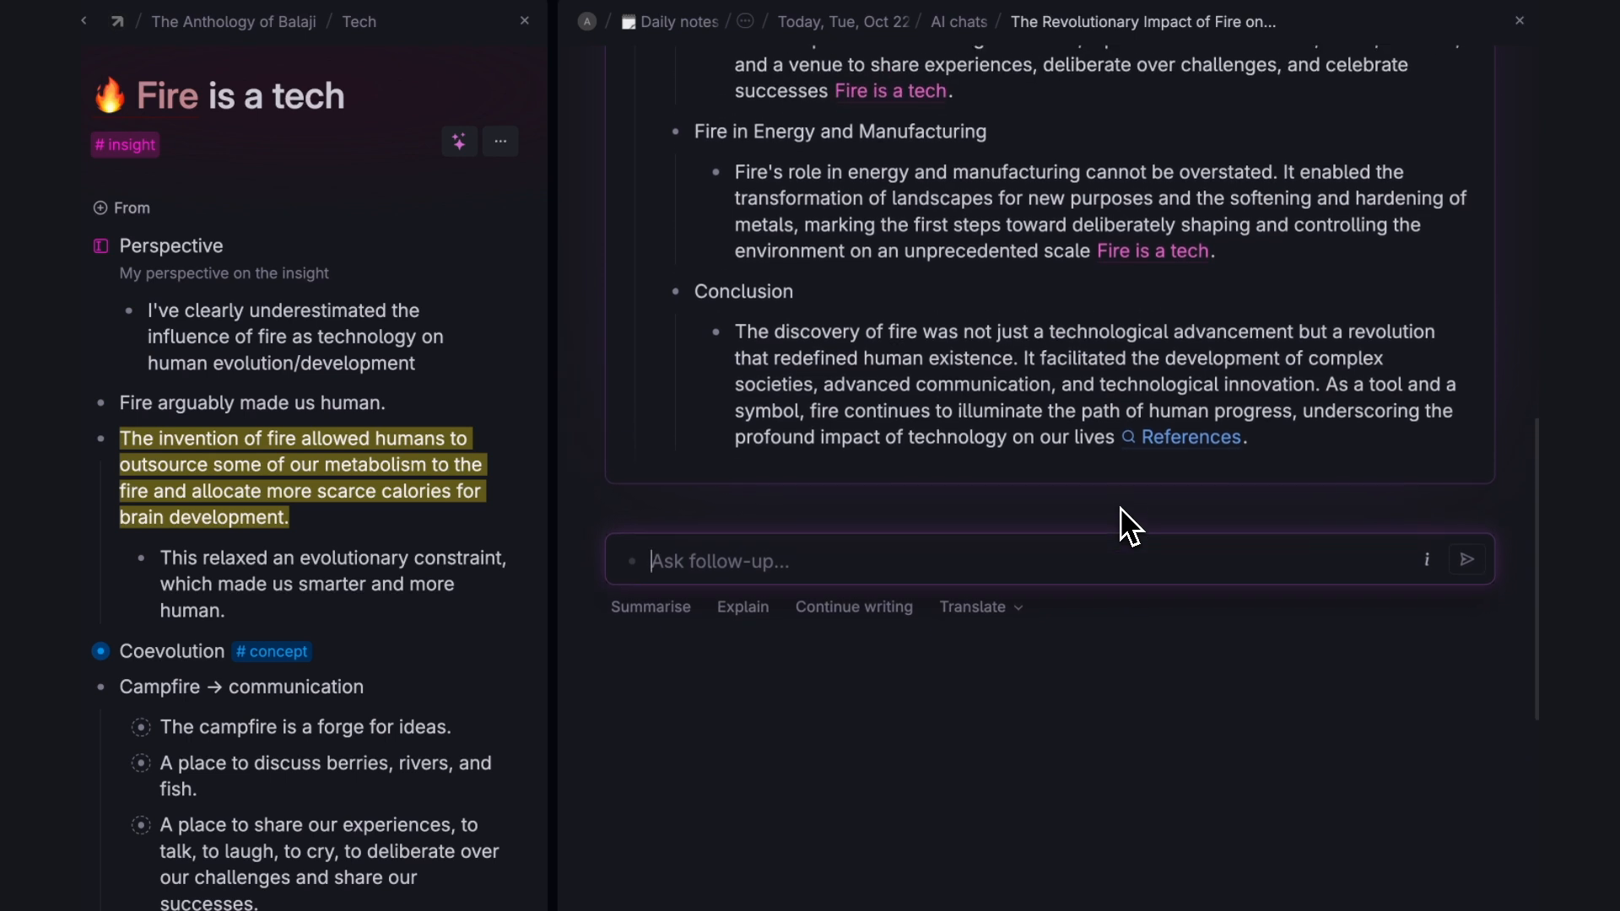
scroll(1129, 525, "up", 2)
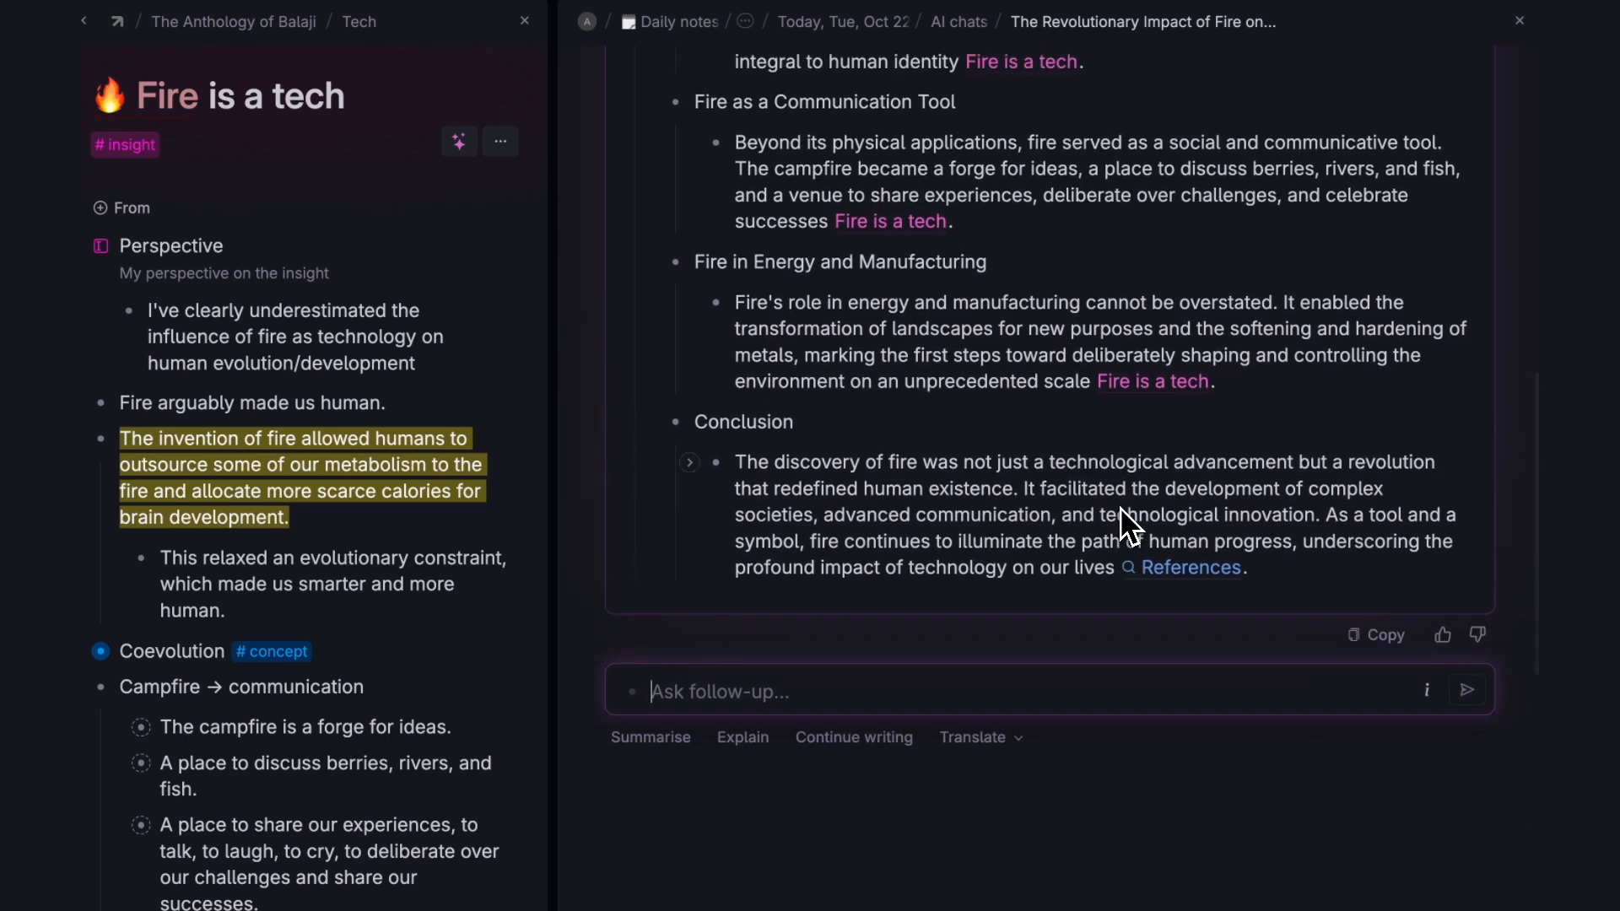
scroll(1128, 525, "up", 2)
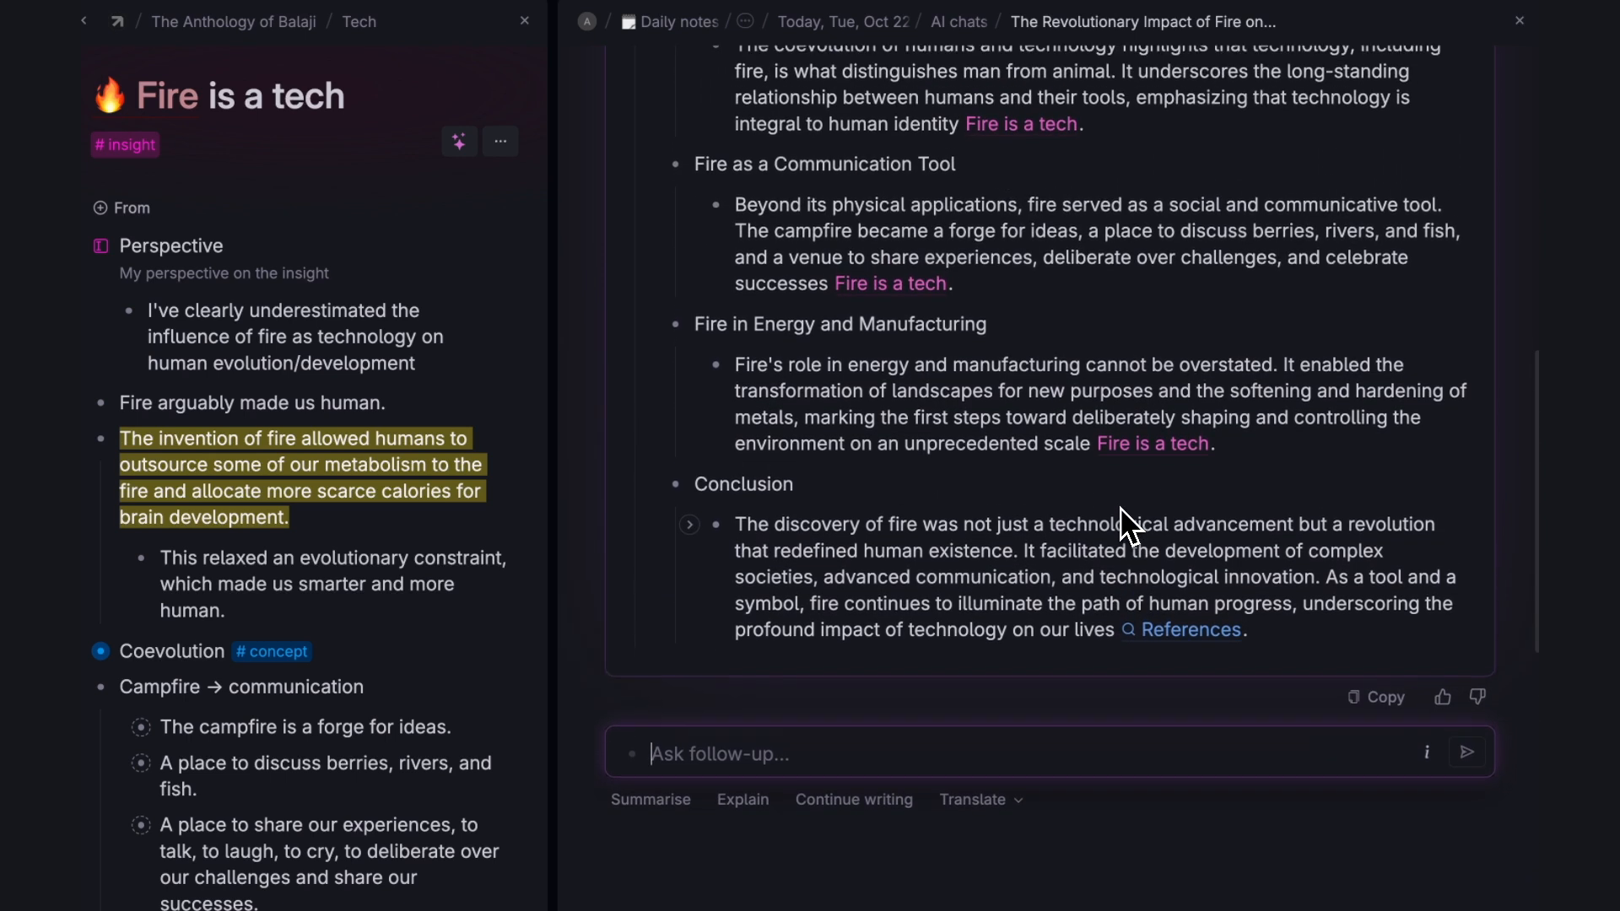
scroll(1120, 508, "up", 2)
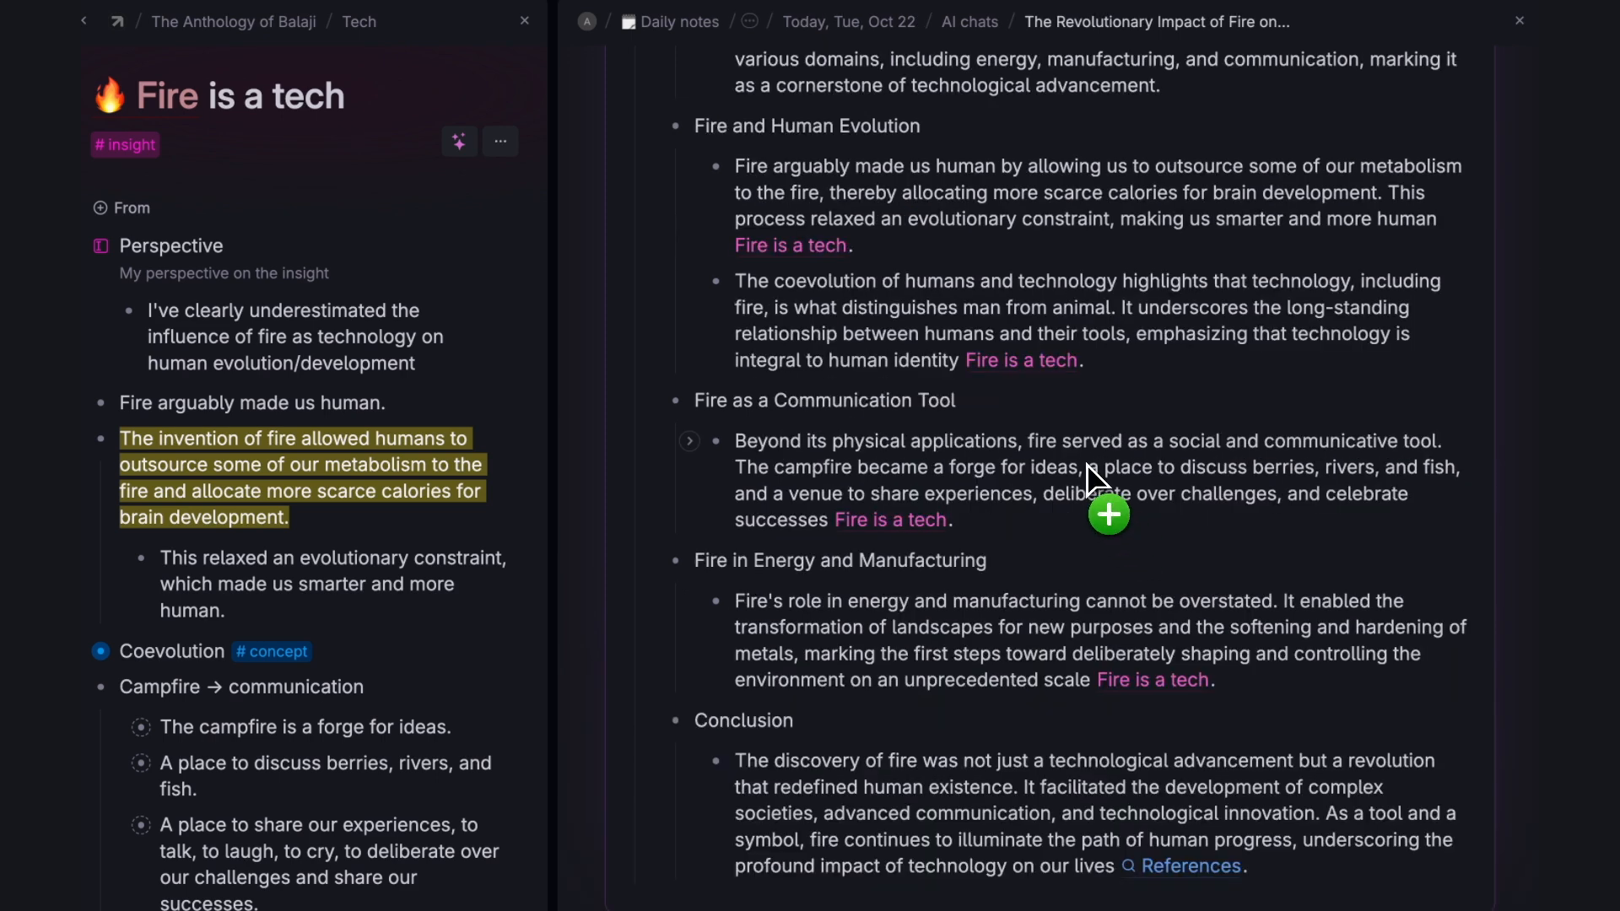
left_click_drag(1088, 465, 1085, 462)
scroll(1102, 559, "down", 1)
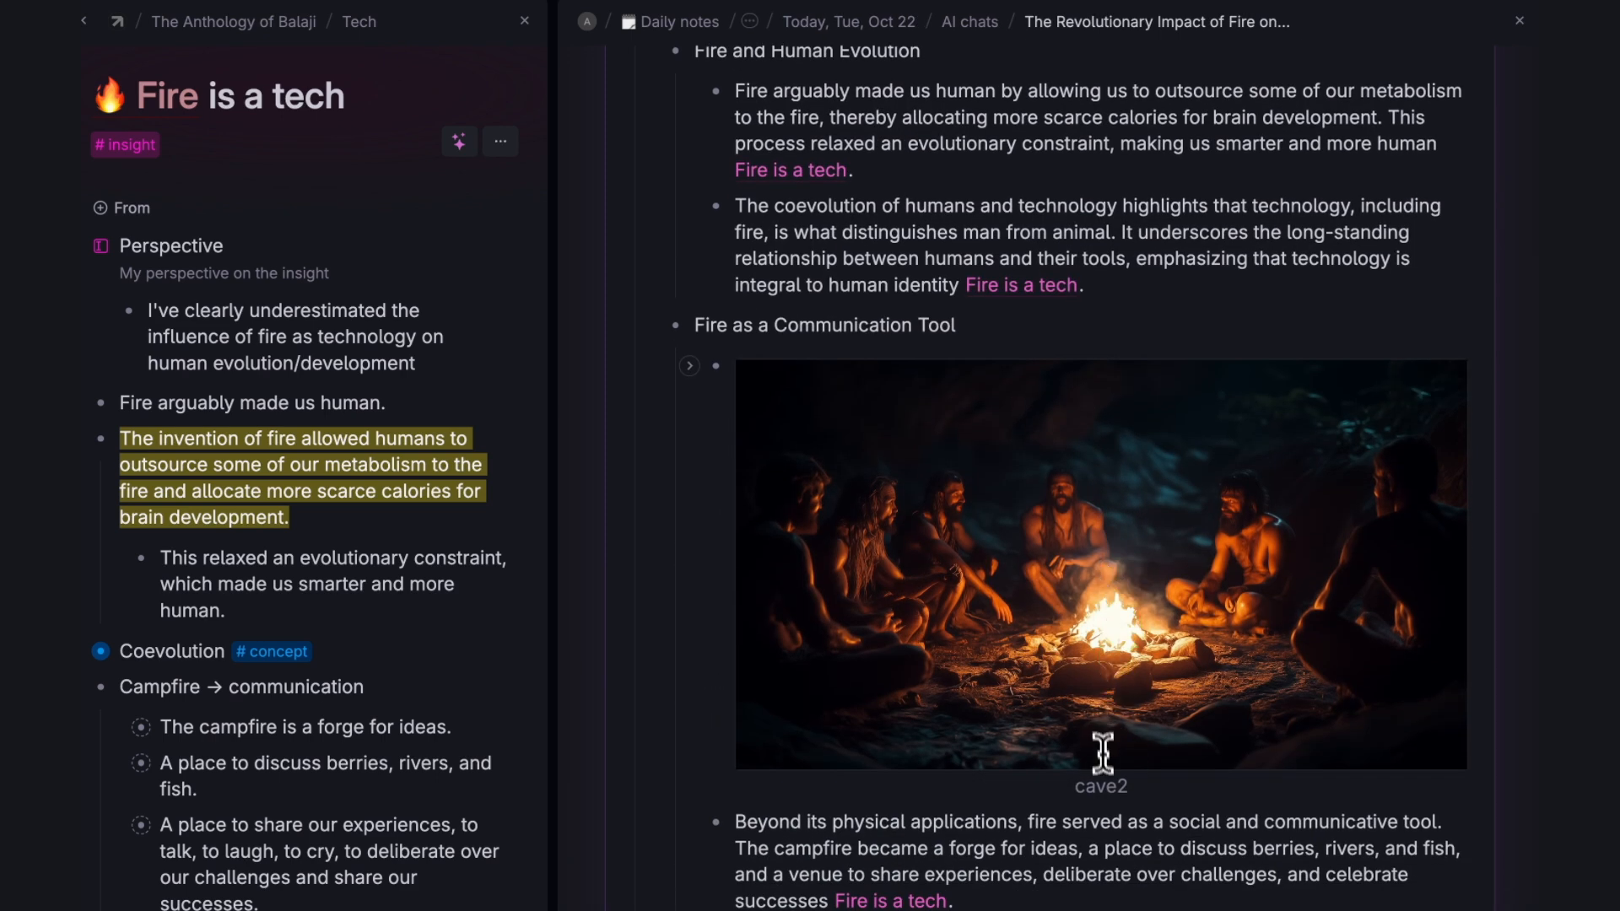
left_click(1106, 774)
double_click(1106, 780)
type("Cave people")
Insert the burning landscape image above the paragraph under Fire in Energy and Manufacturing and caption it "Terraforming".
scroll(1069, 841, "down", 5)
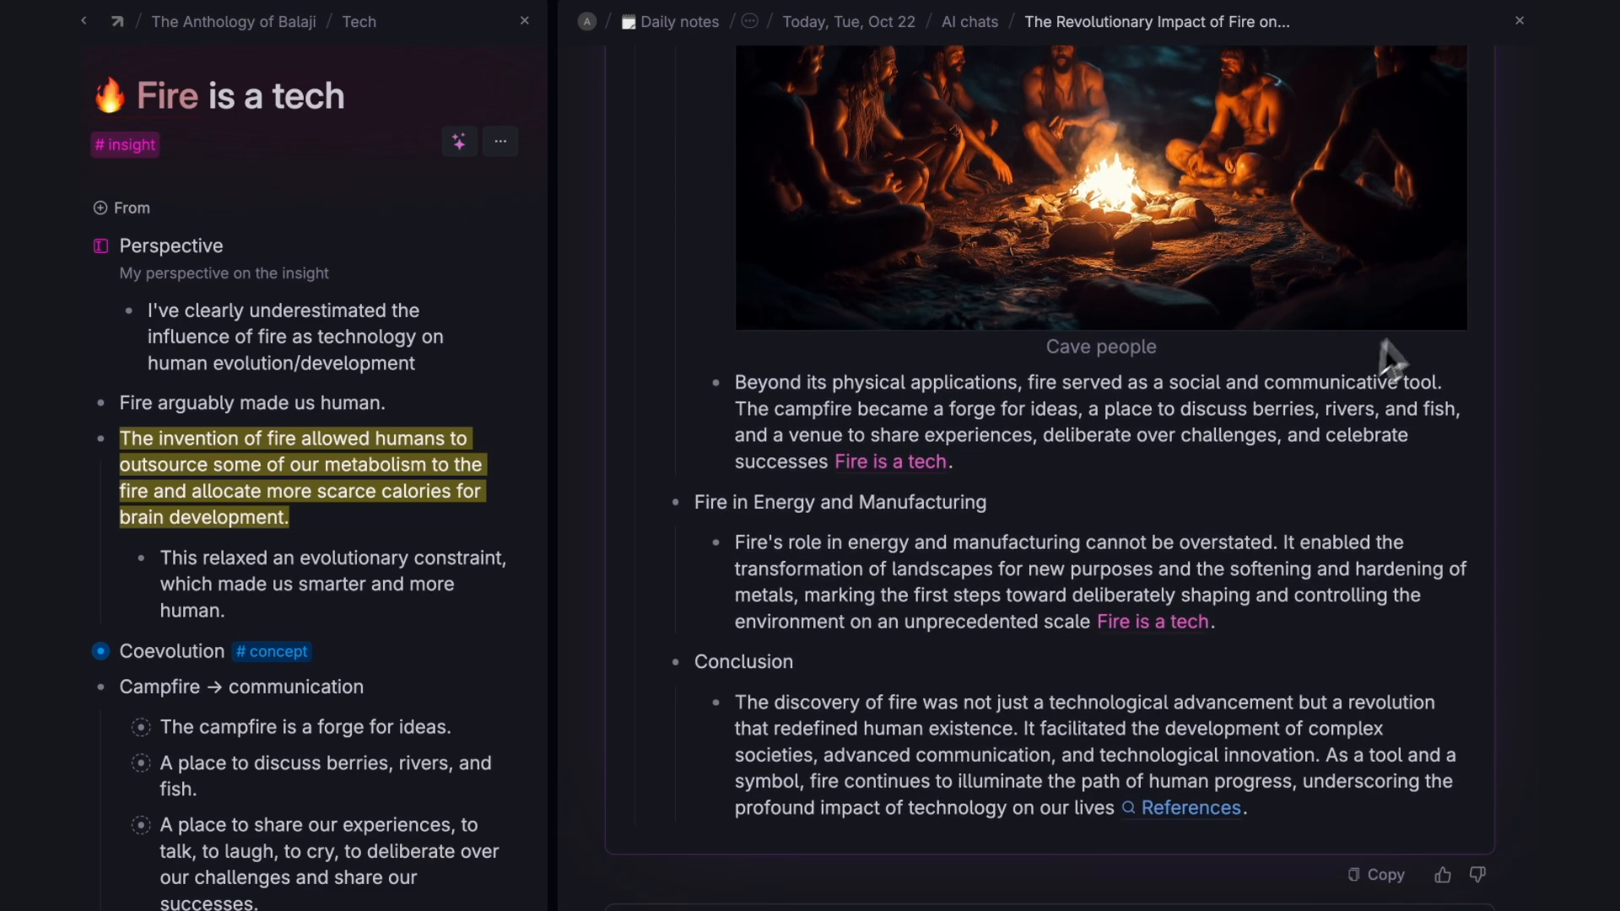
left_click_drag(1384, 340, 1031, 564)
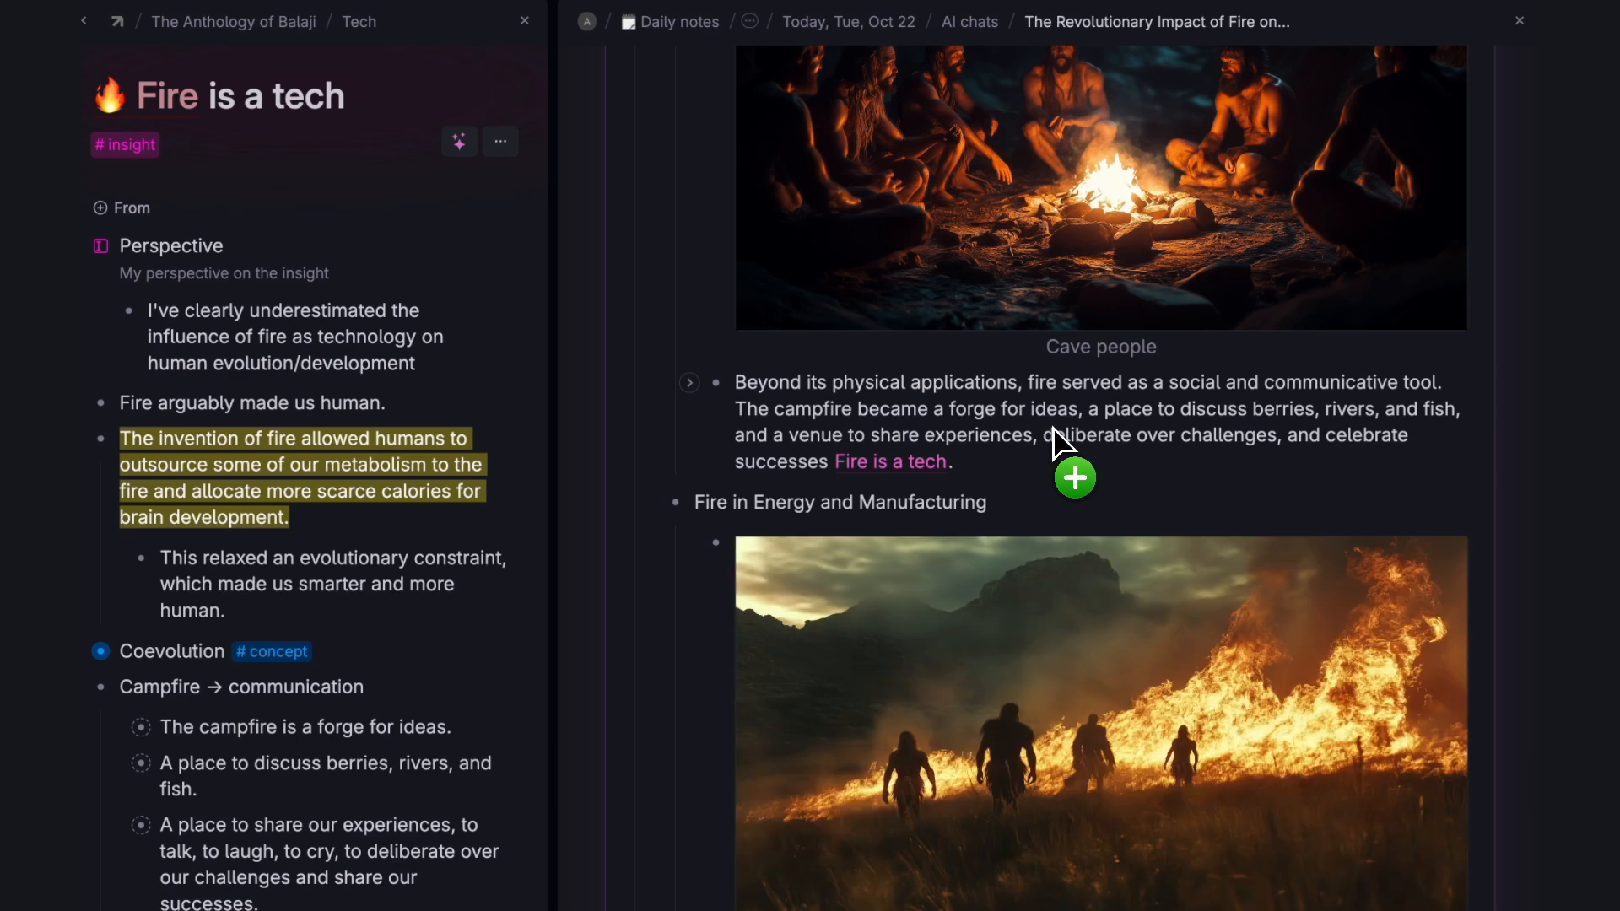
scroll(1055, 443, "down", 2)
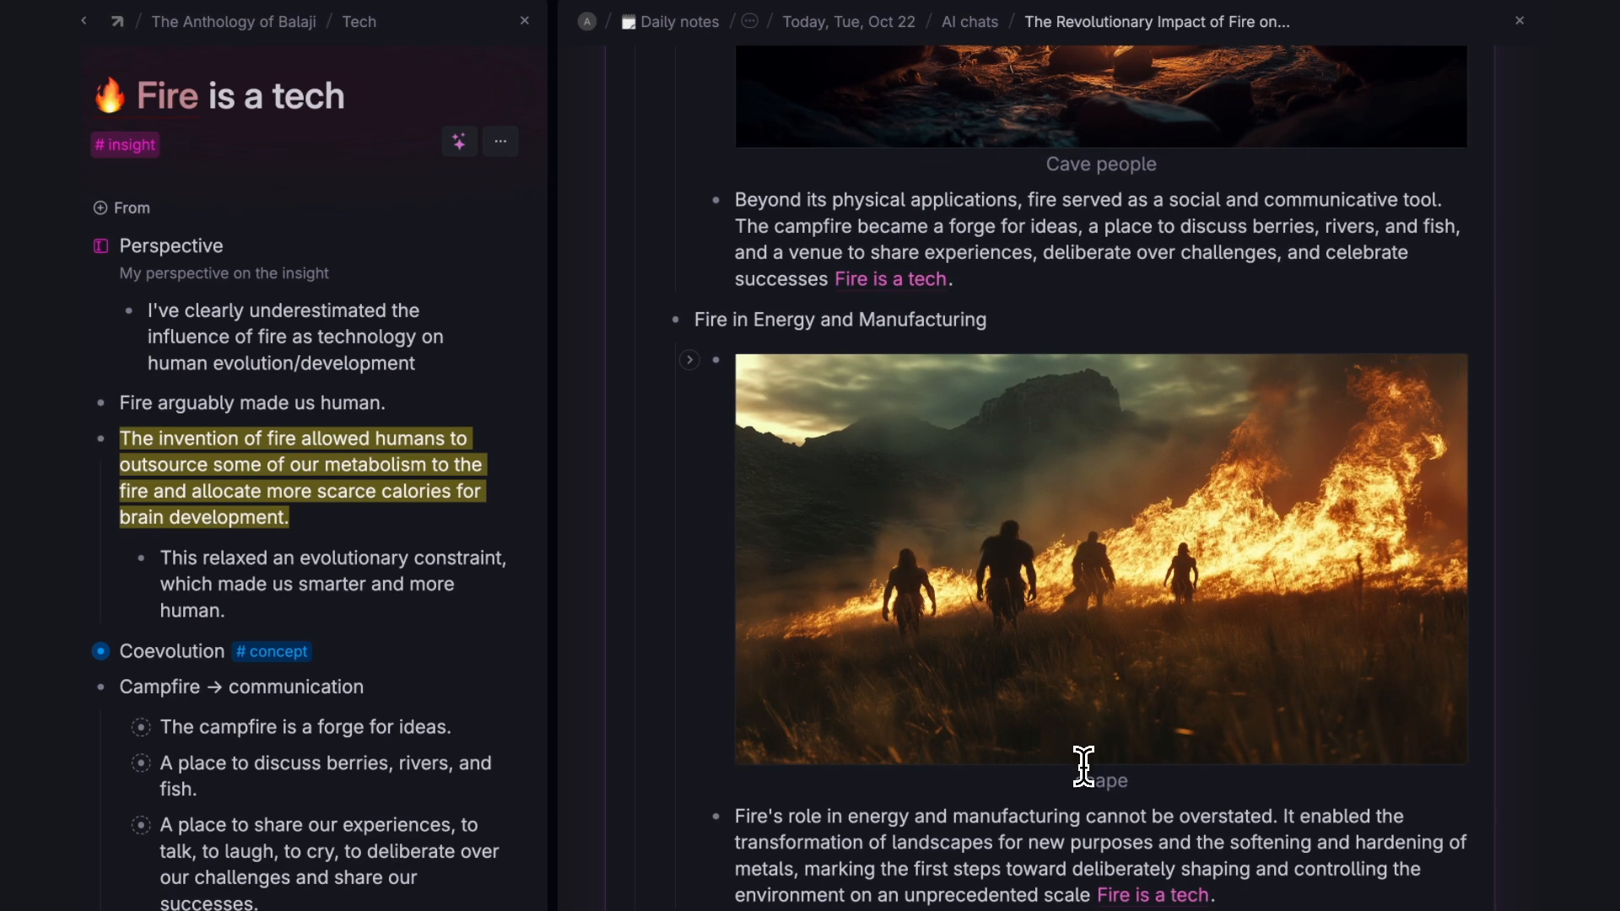
left_click(1086, 778)
type("Terraforming")
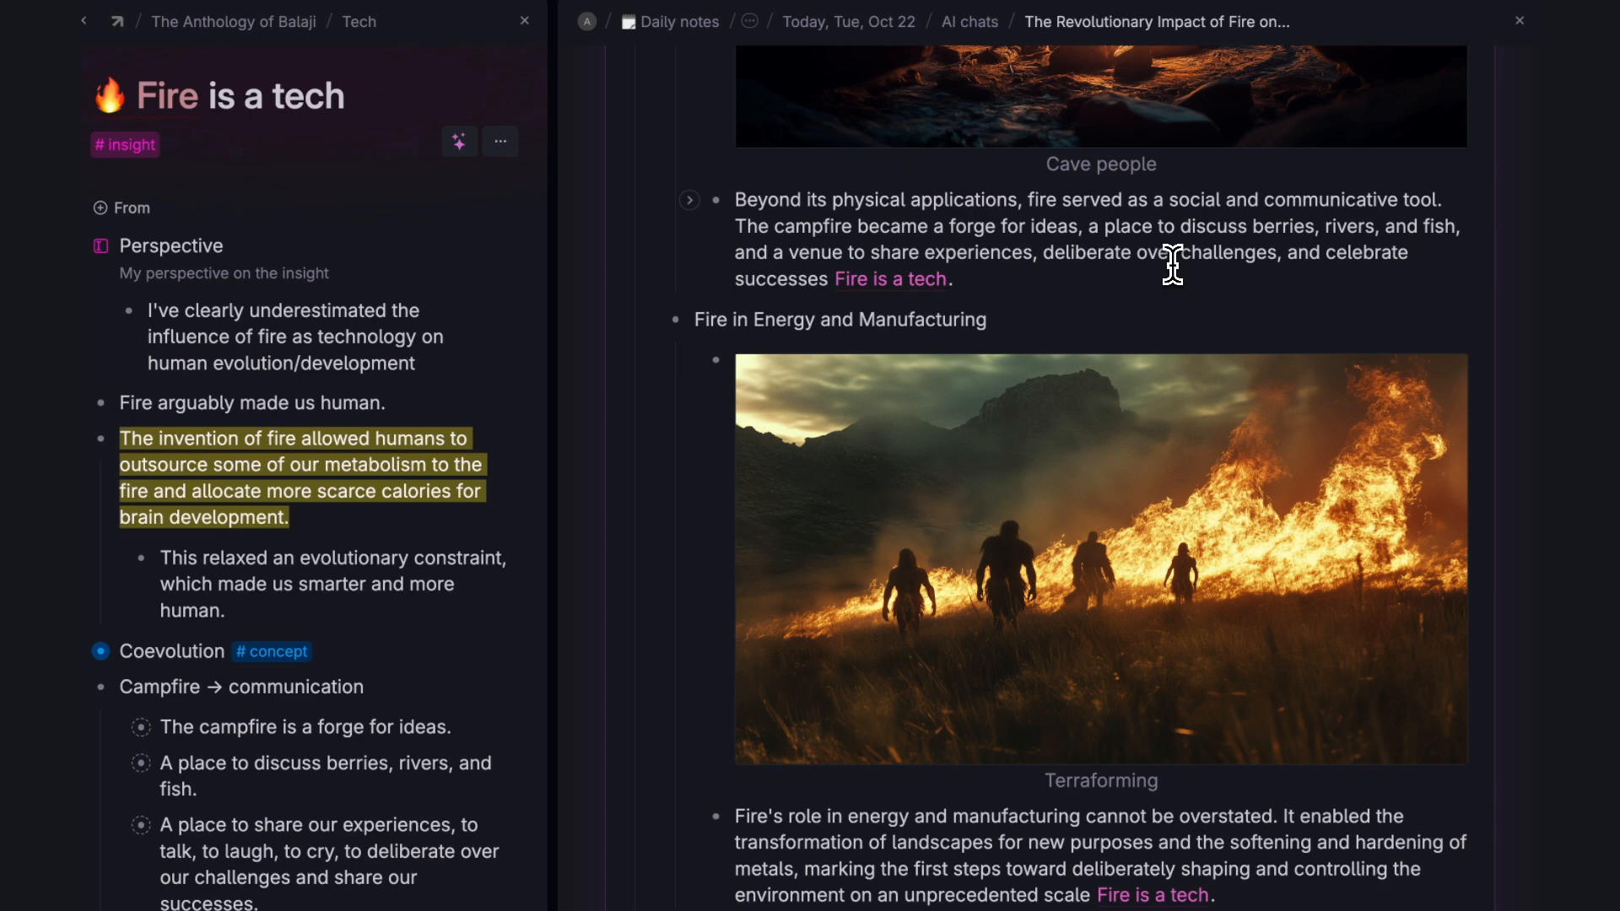
Review the illustrated essay from its conclusion back to the original prompt and introduction.
scroll(1172, 265, "down", 3)
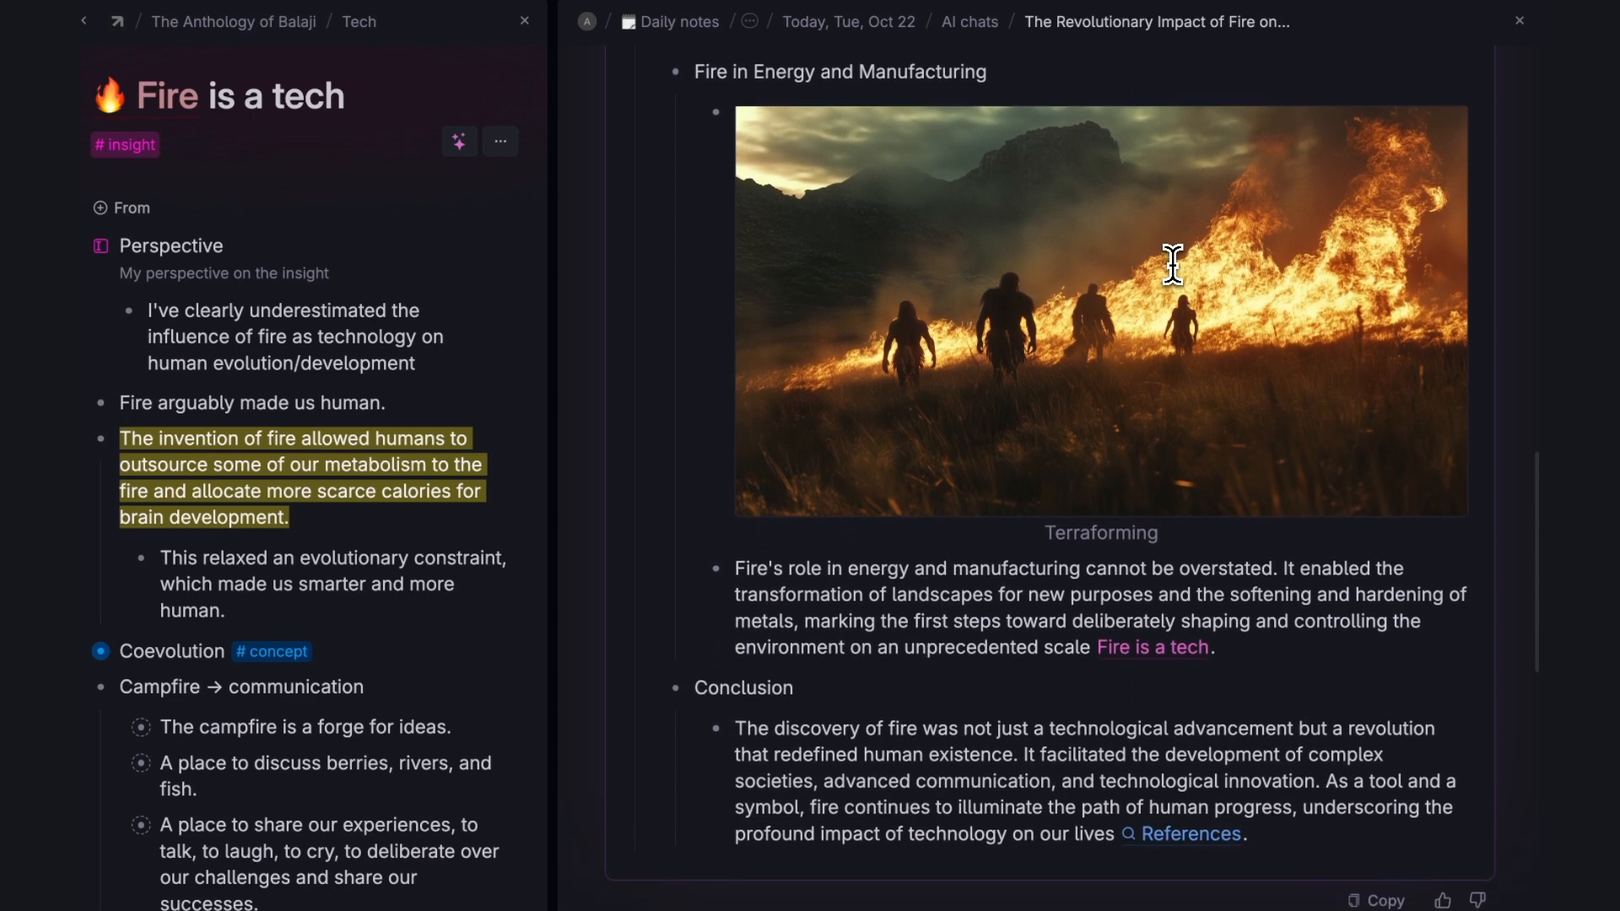
scroll(1173, 265, "up", 6)
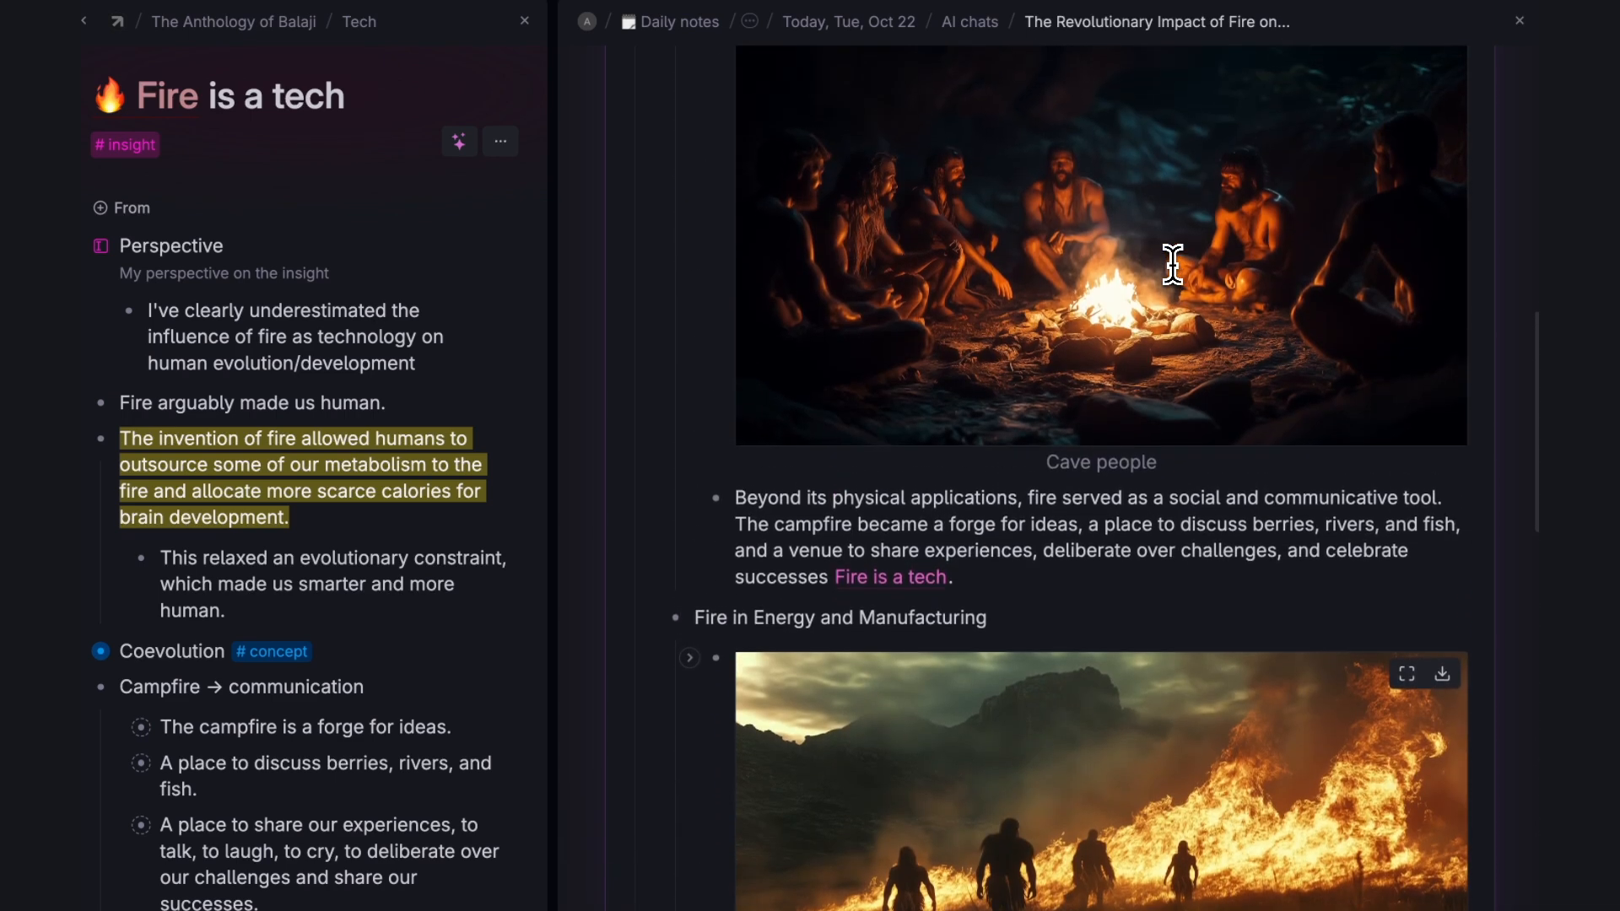
scroll(1173, 264, "up", 4)
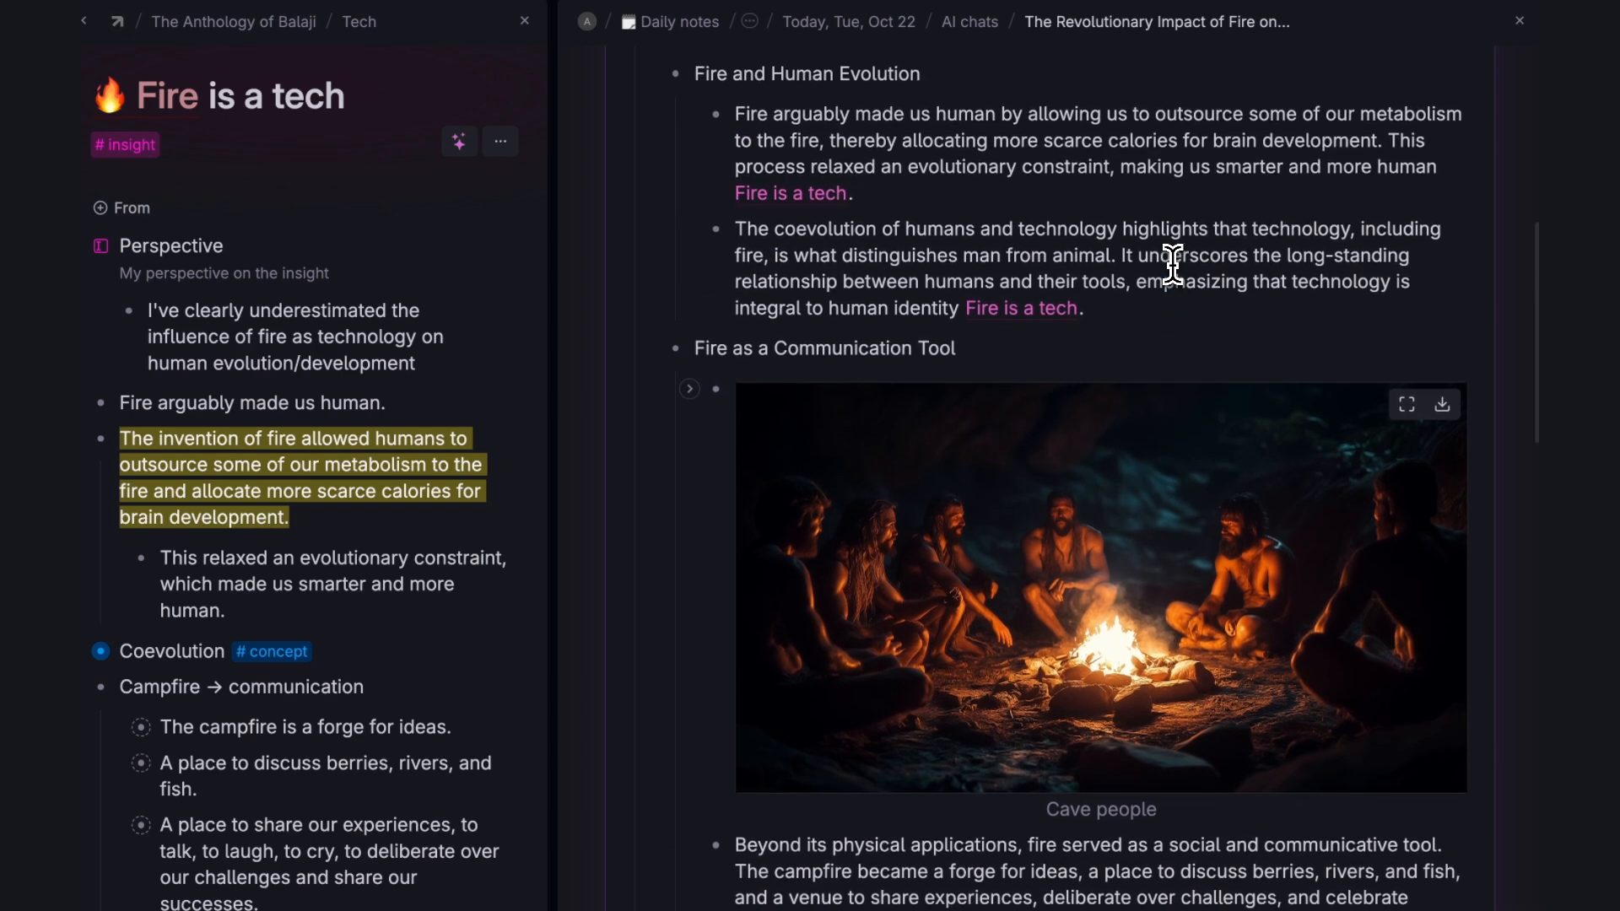
scroll(1173, 264, "up", 6)
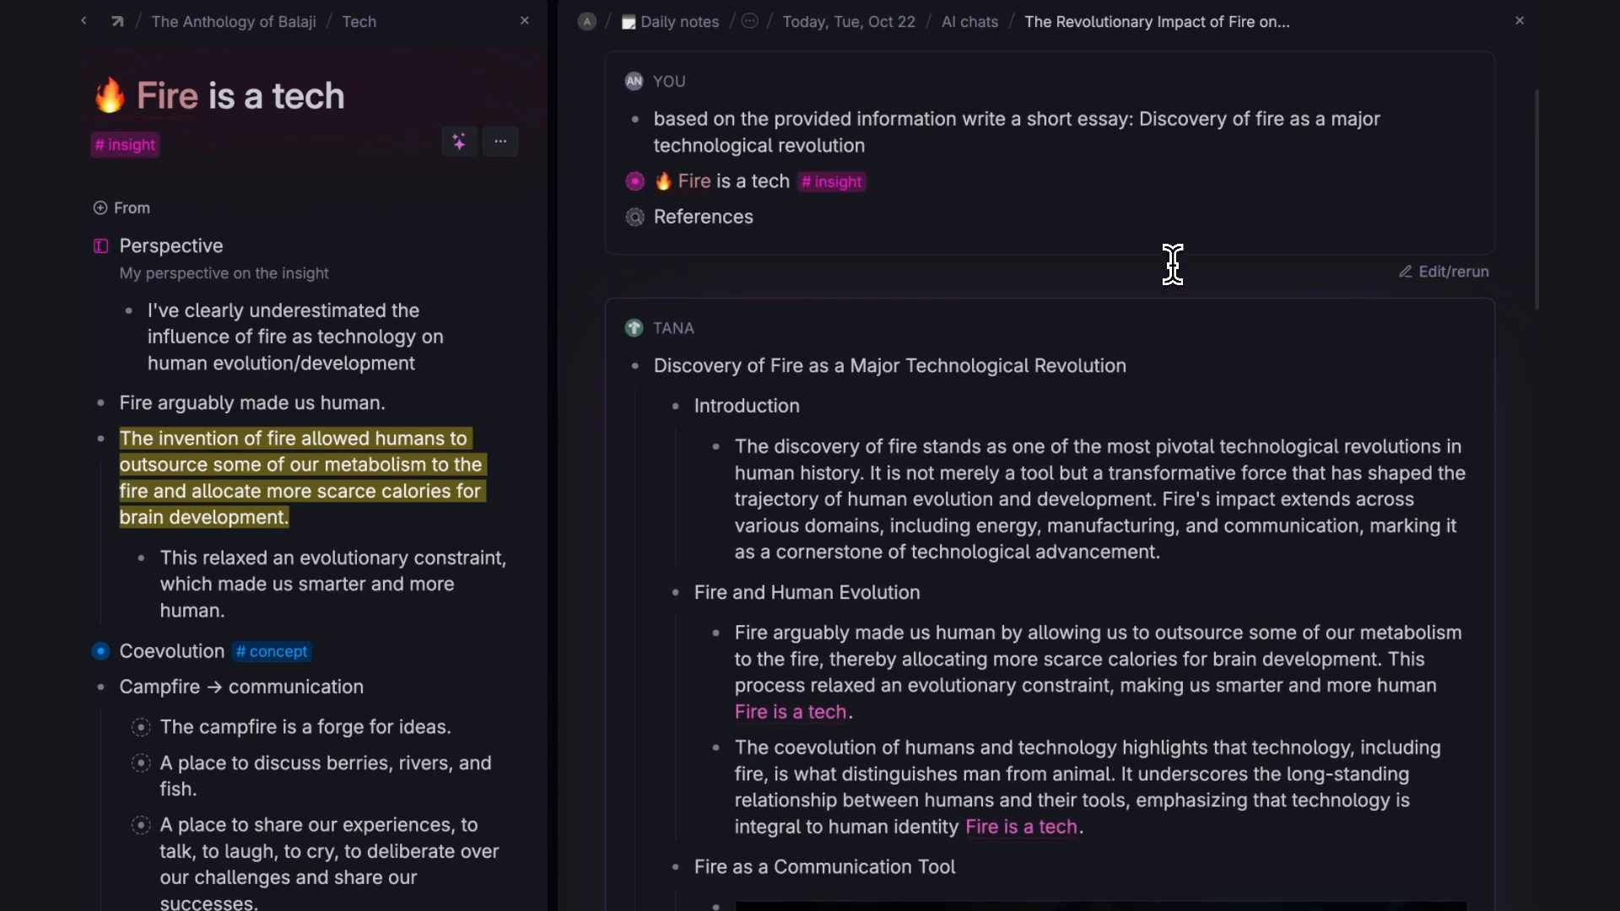
scroll(1173, 265, "down", 3)
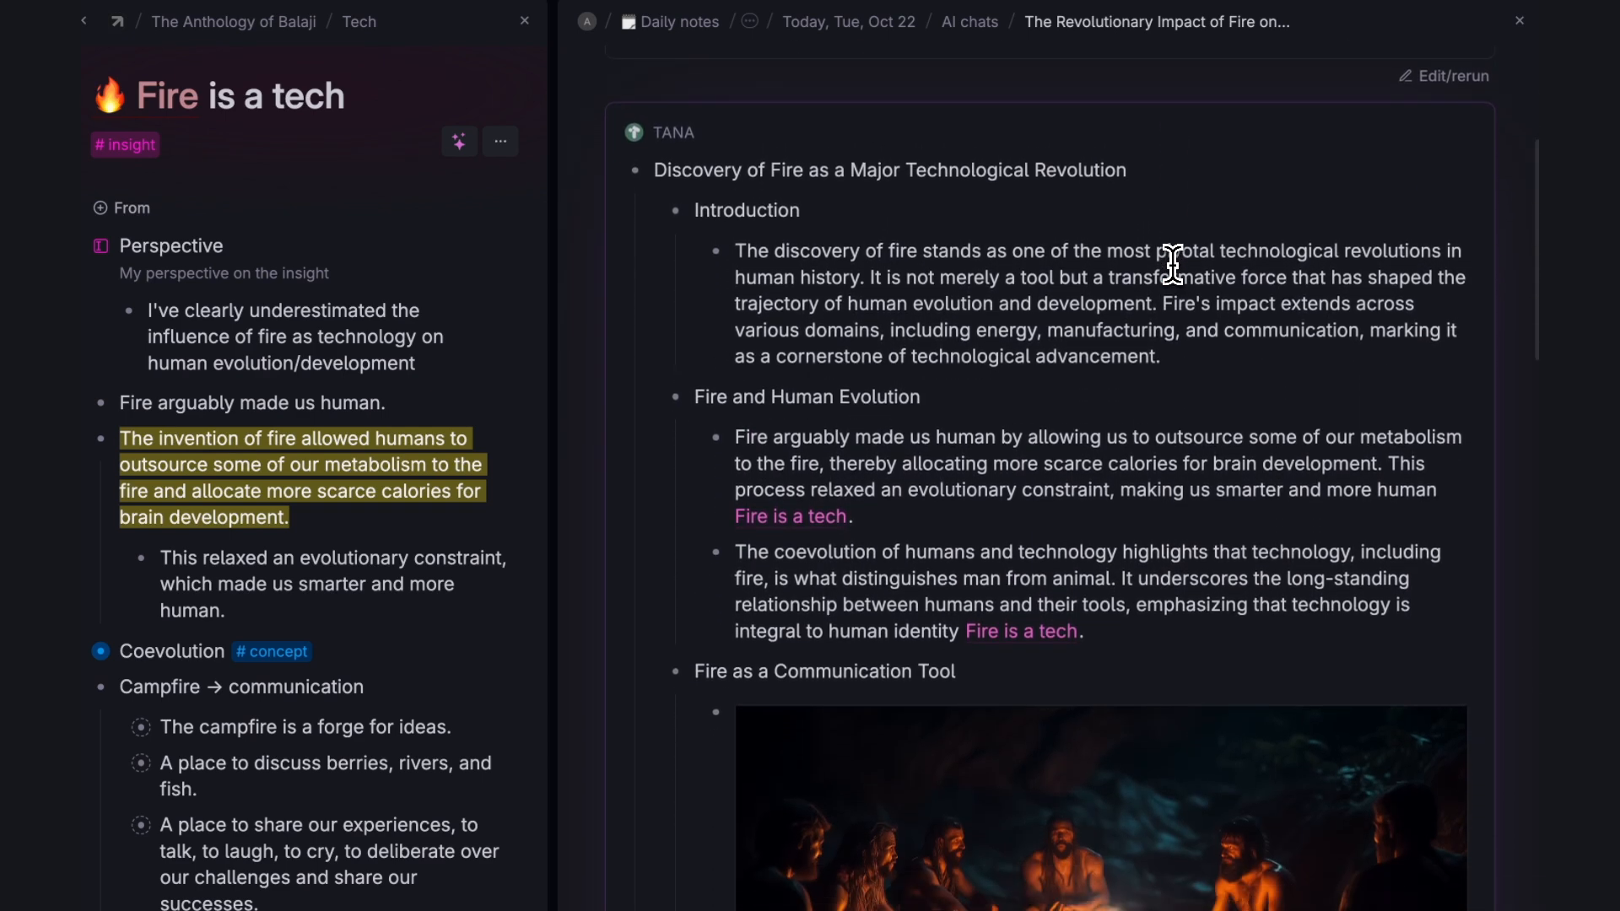
scroll(1172, 265, "down", 1)
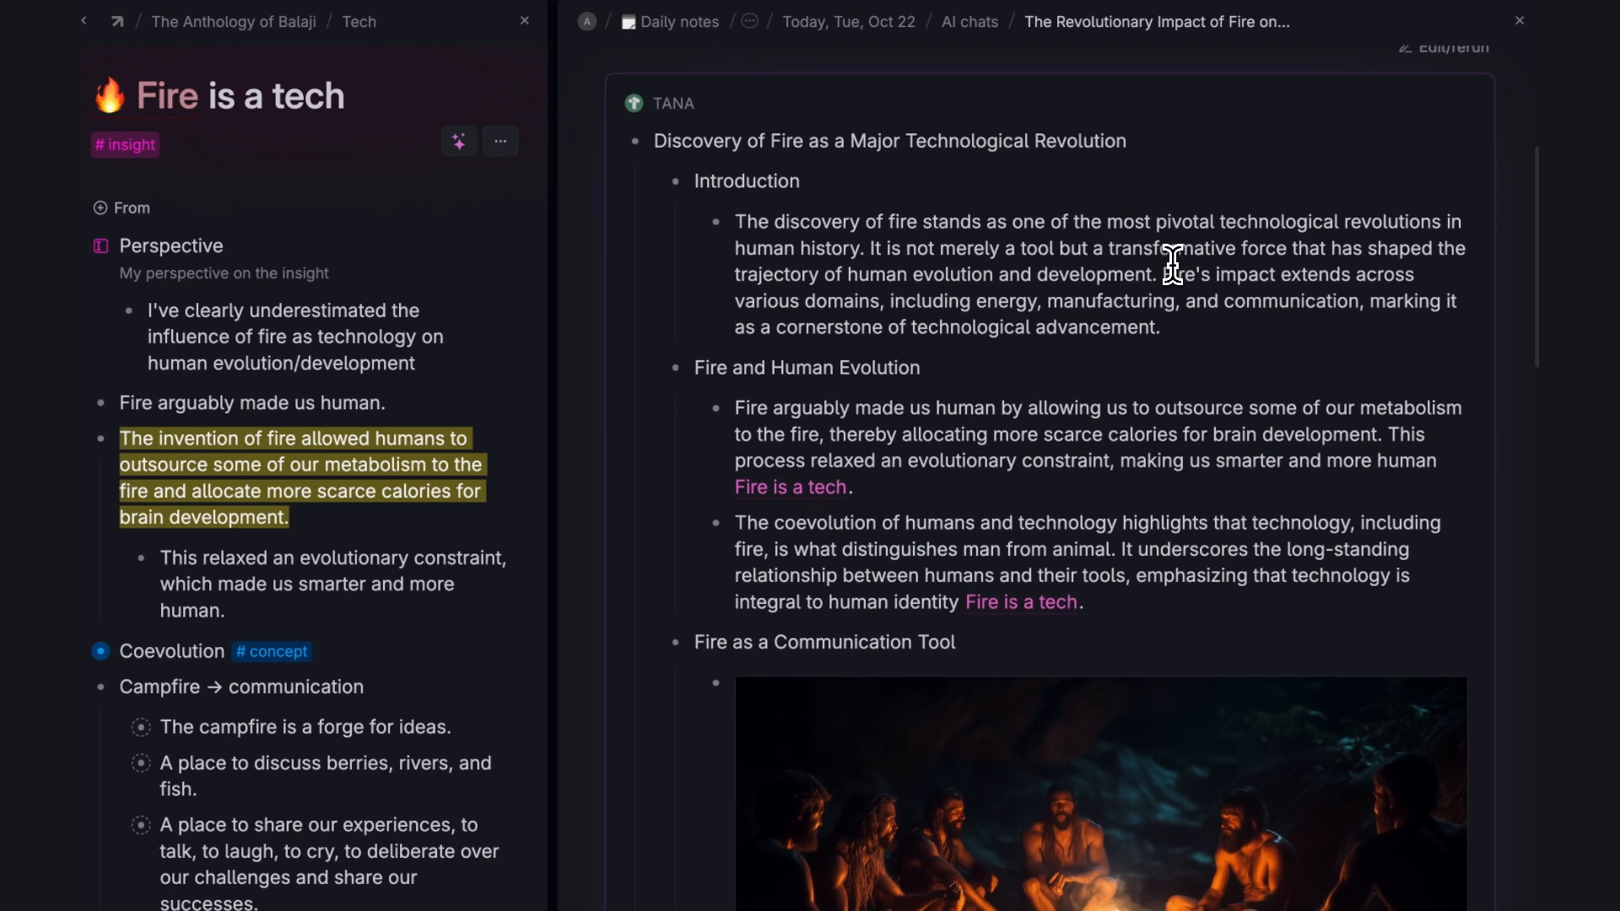
scroll(1172, 265, "up", 1)
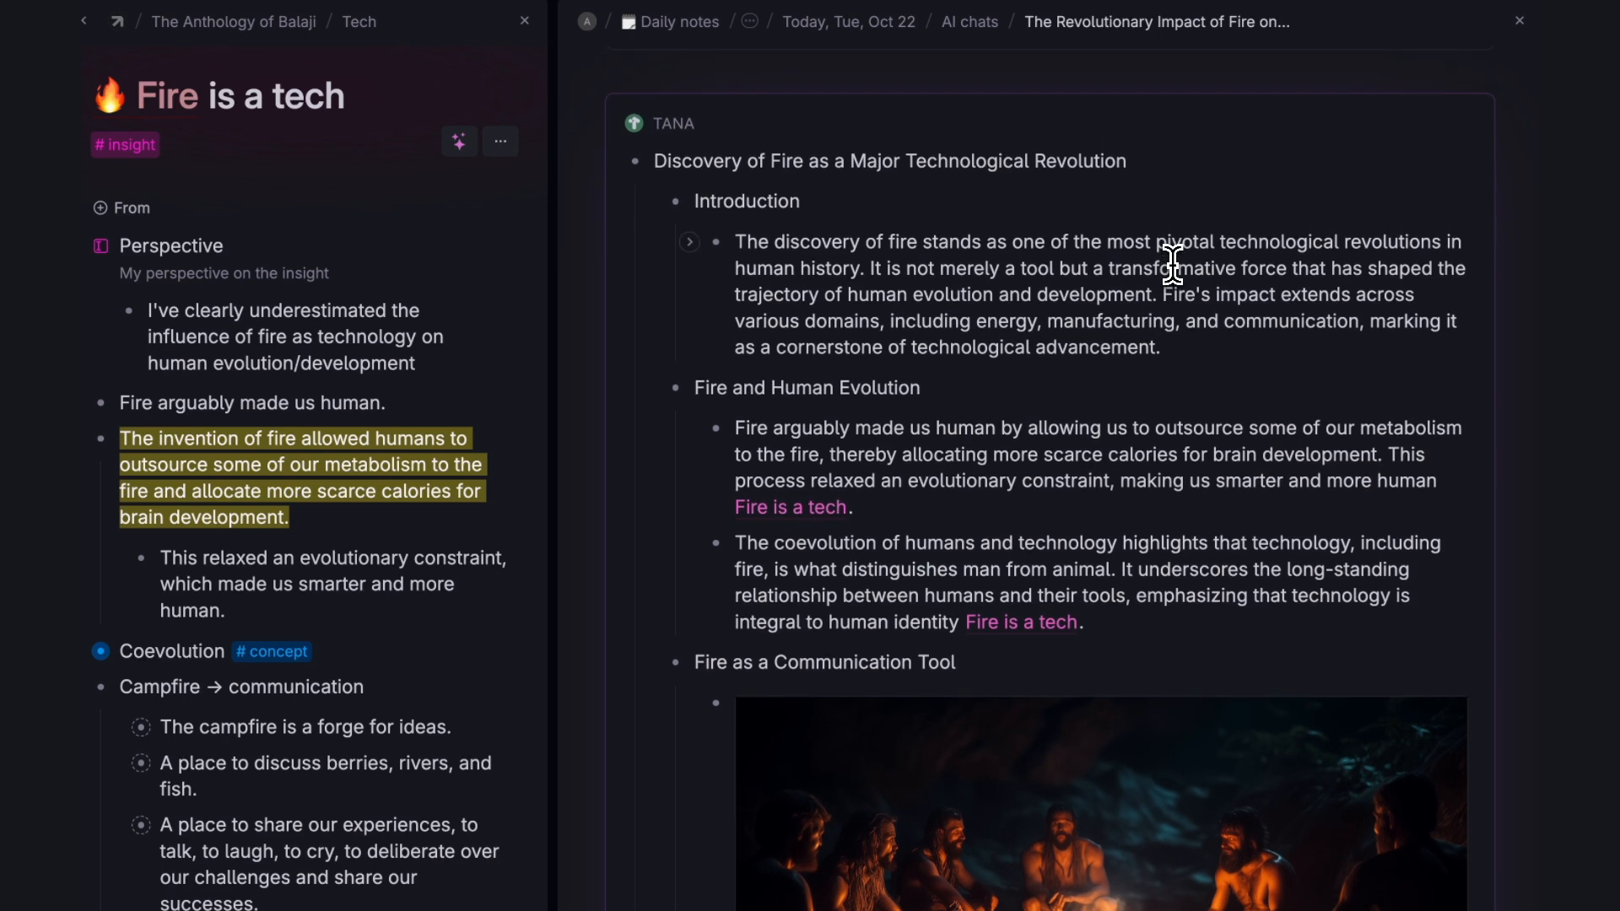